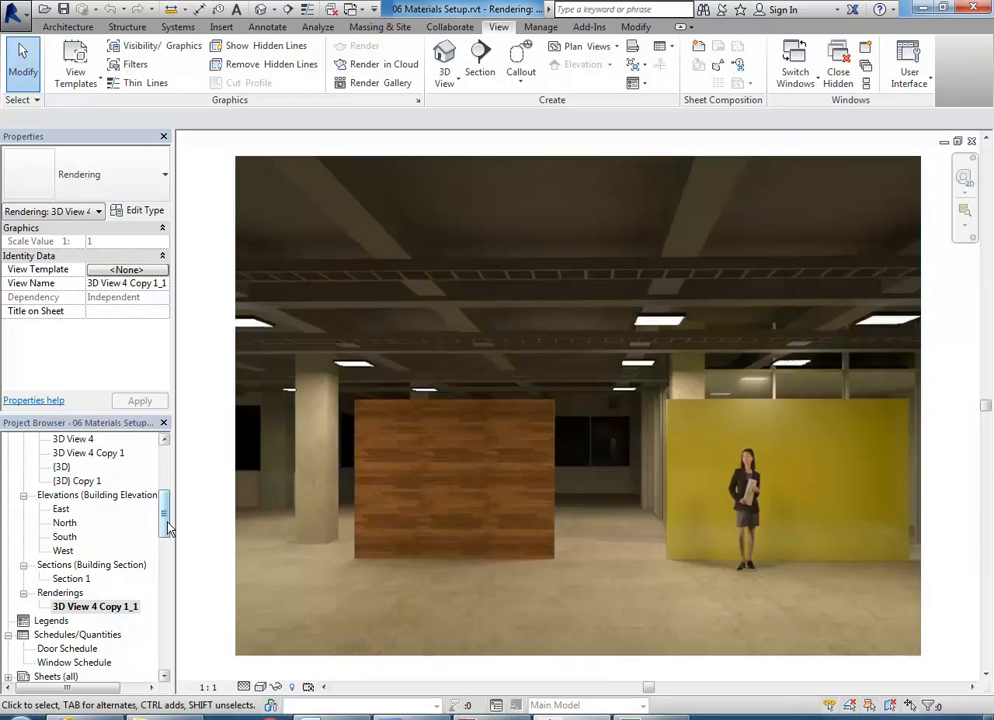
Step: Open the 01 Level 9 FL floor plan at the area between the entrance doors and the freestanding walls
scroll(166, 505, "up", 3)
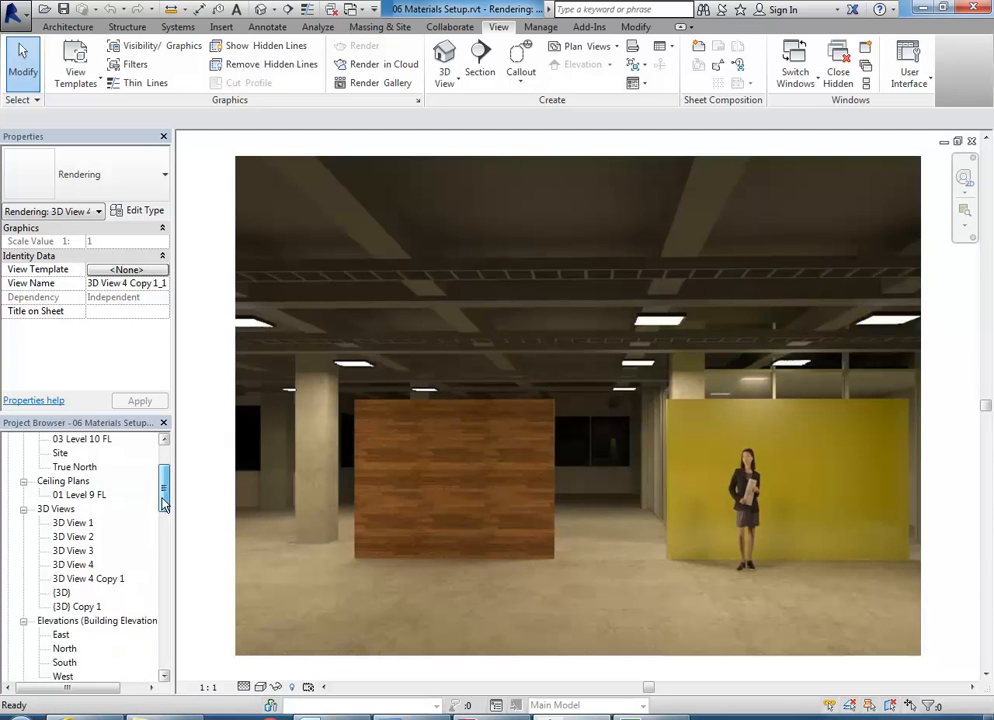
scroll(166, 503, "down", 1)
scroll(166, 498, "up", 3)
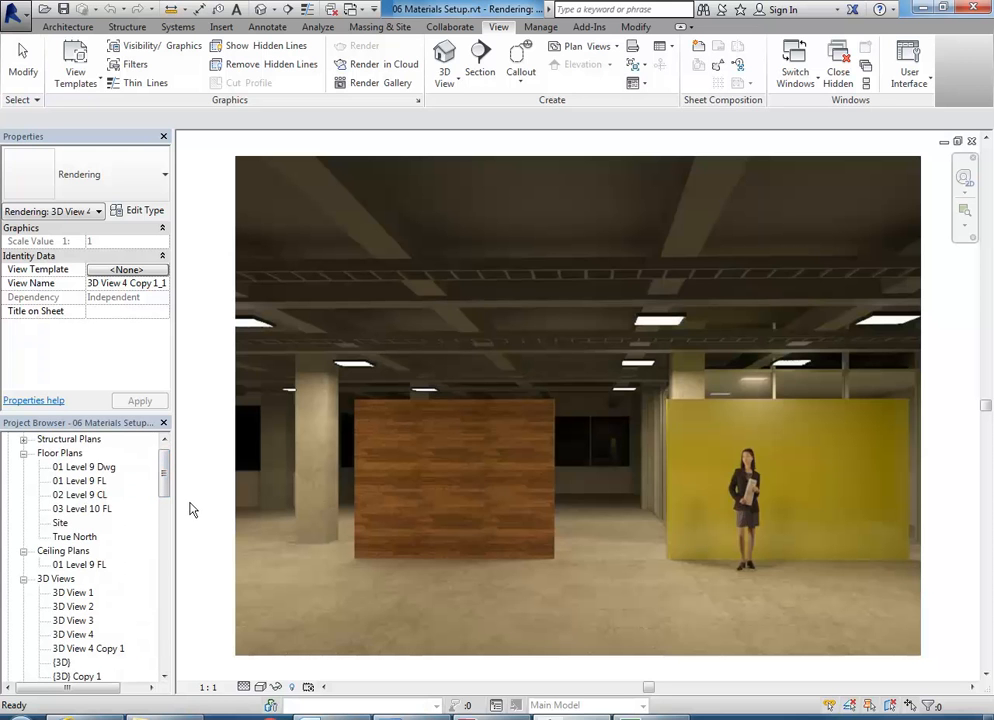
double_click(78, 481)
scroll(561, 436, "up", 10)
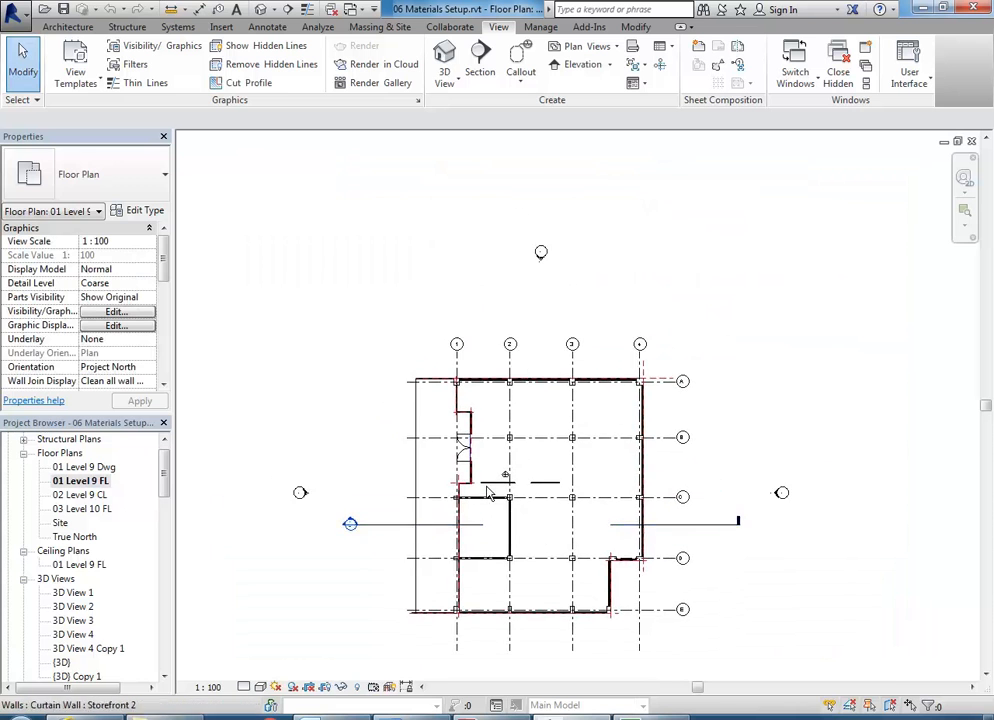
middle_click_drag(544, 470, 473, 508)
scroll(507, 485, "up", 1)
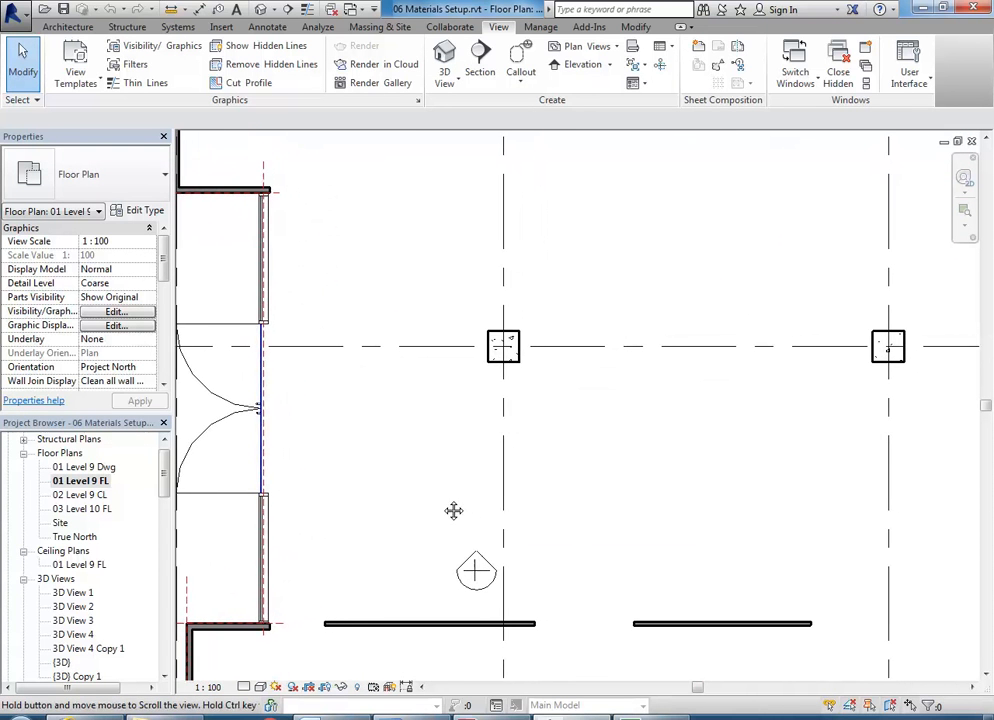
scroll(443, 507, "up", 1)
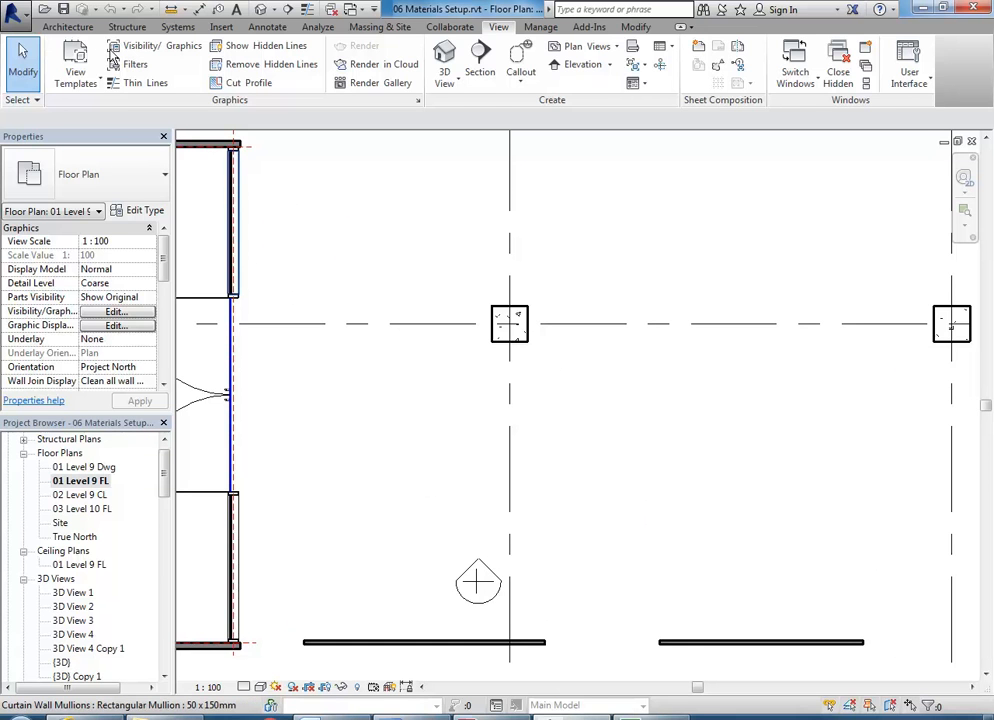
Step: Start a new in-place model component in the floor plan
left_click(66, 27)
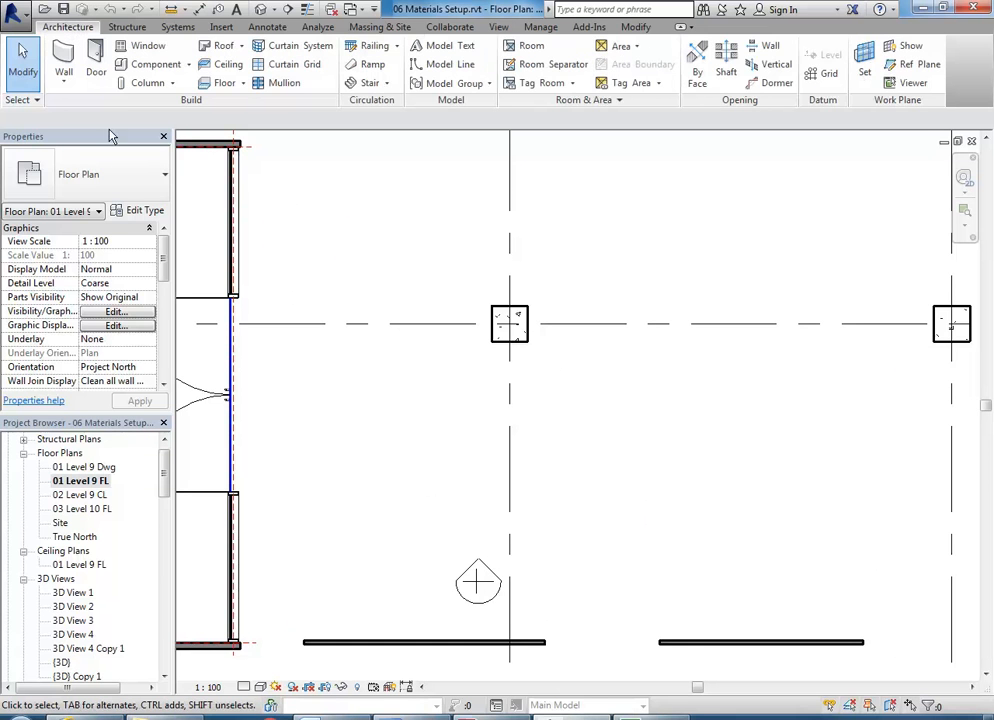
left_click(188, 64)
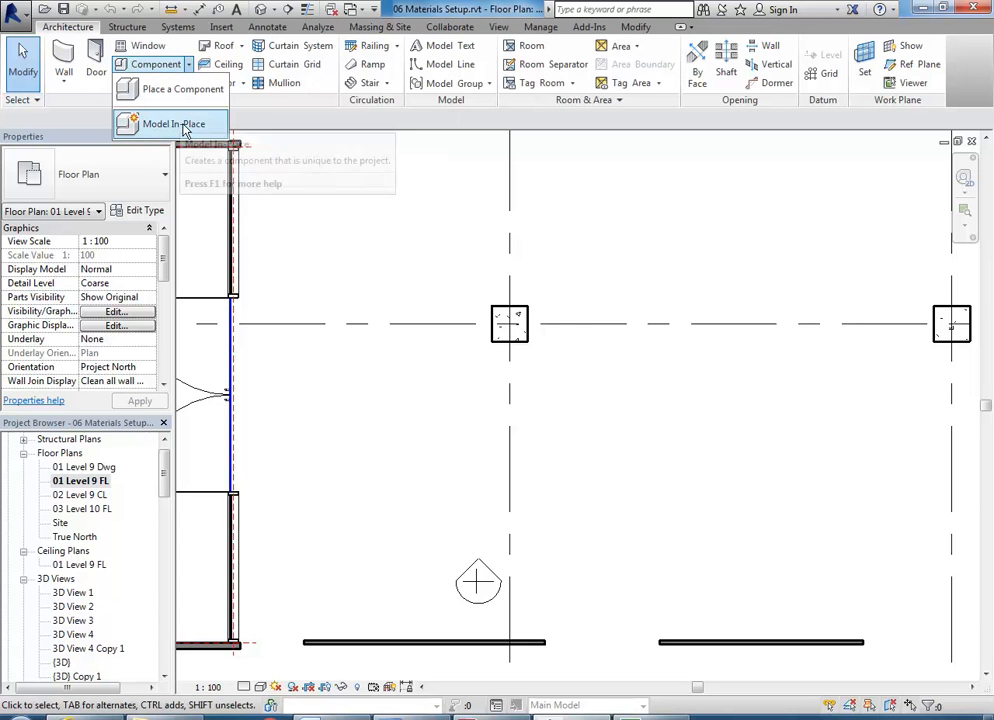
left_click(158, 126)
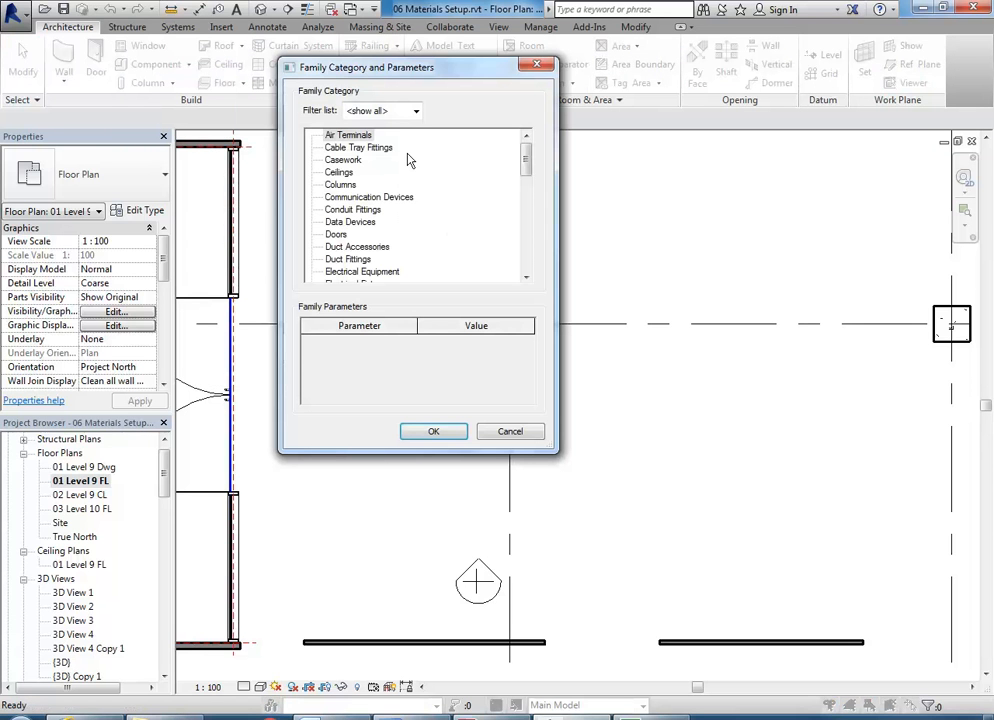
mouse_move(529, 162)
left_mouse_down()
mouse_move(529, 177)
mouse_move(531, 147)
left_mouse_up()
left_click(342, 222)
scroll(341, 224, "down", 2)
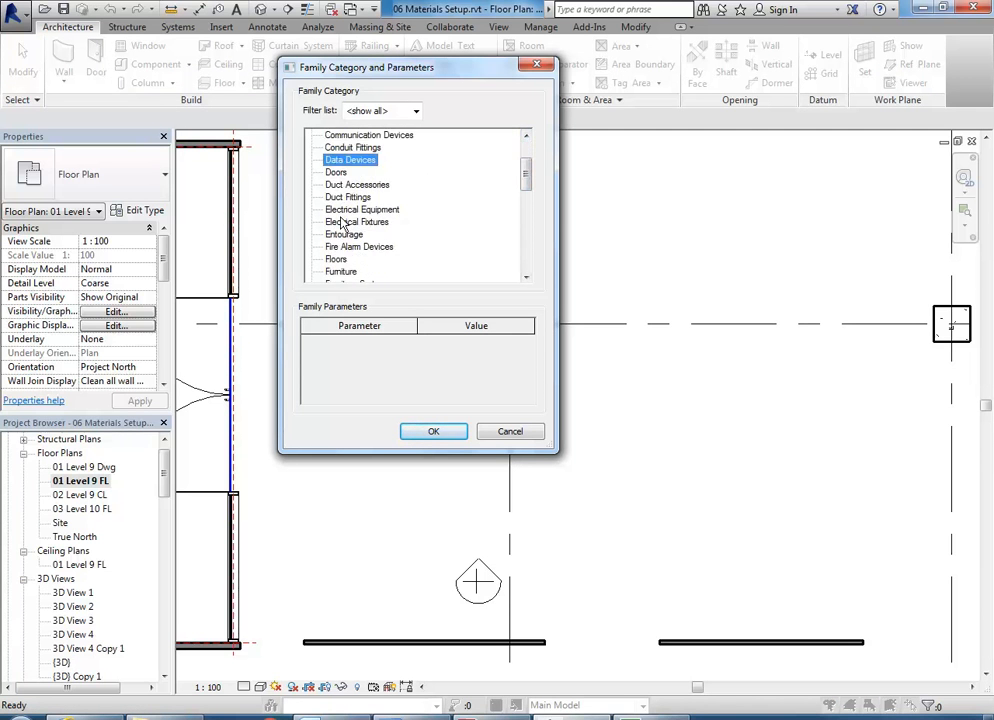
left_click(337, 259)
scroll(338, 259, "down", 1)
left_click(339, 260)
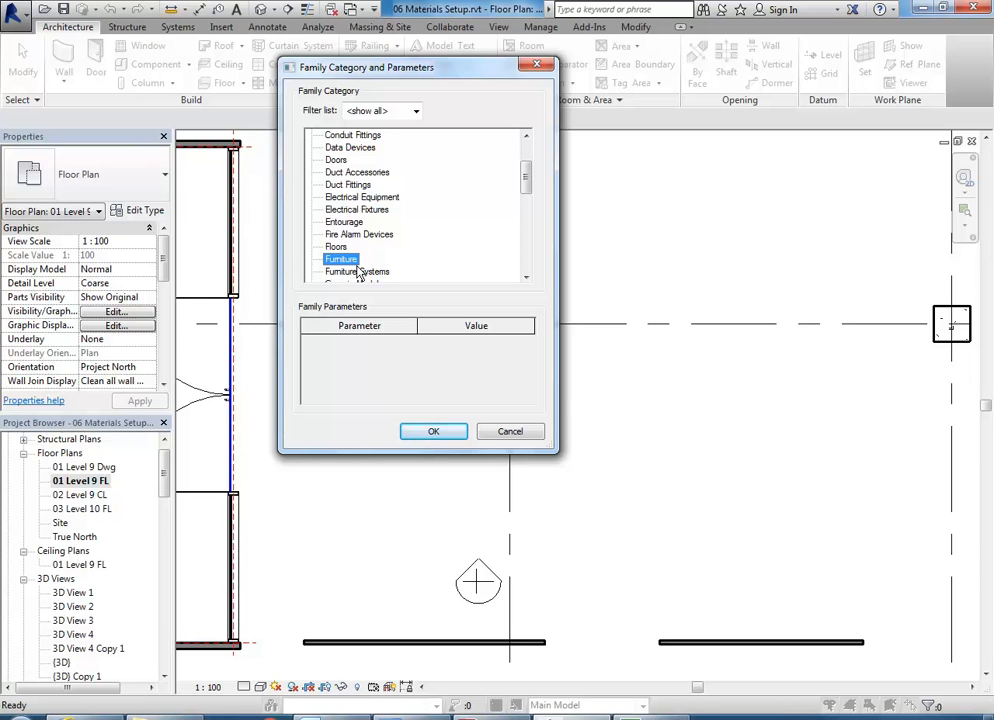
left_click_drag(373, 67, 386, 68)
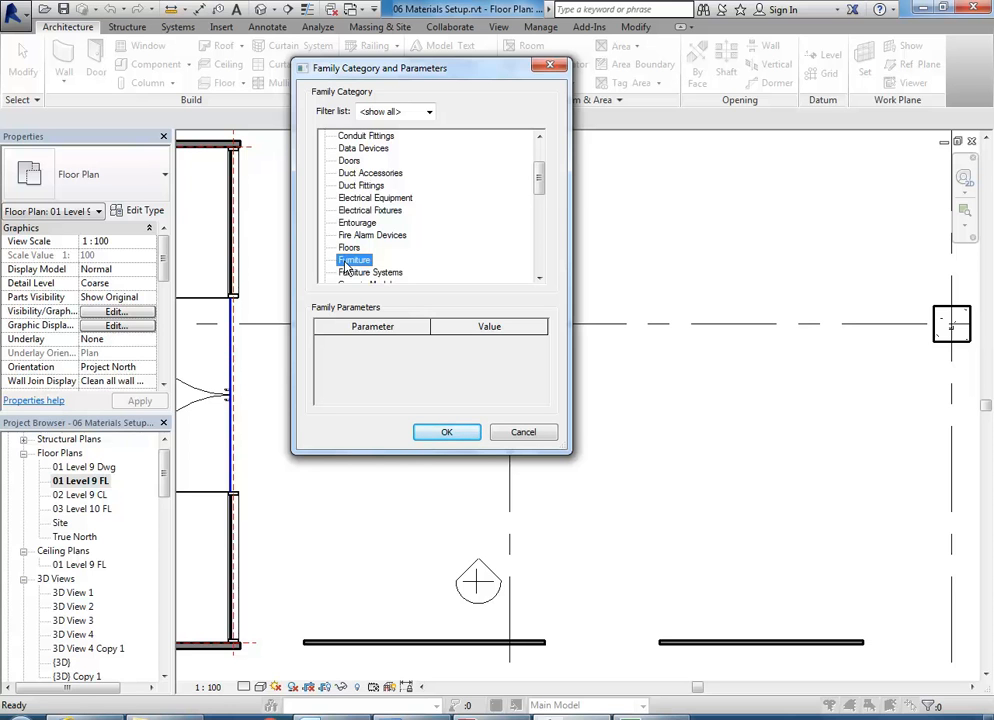
left_click_drag(539, 189, 540, 163)
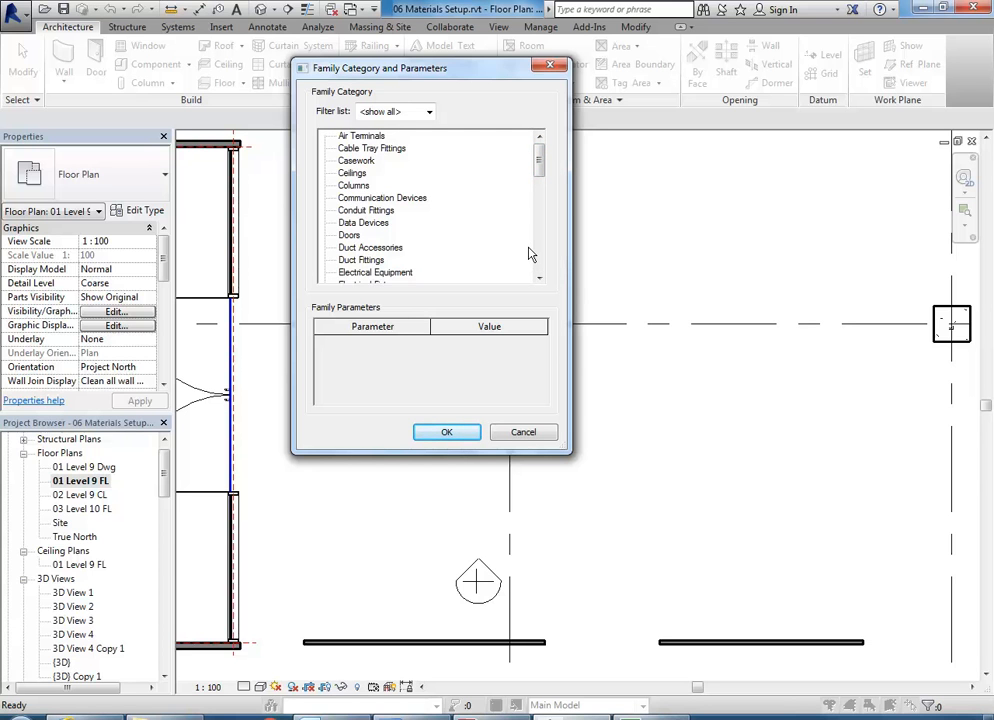
Step: Set the in-place family's category to Casework and name it Reception Desk
left_click(350, 161)
left_click(446, 432)
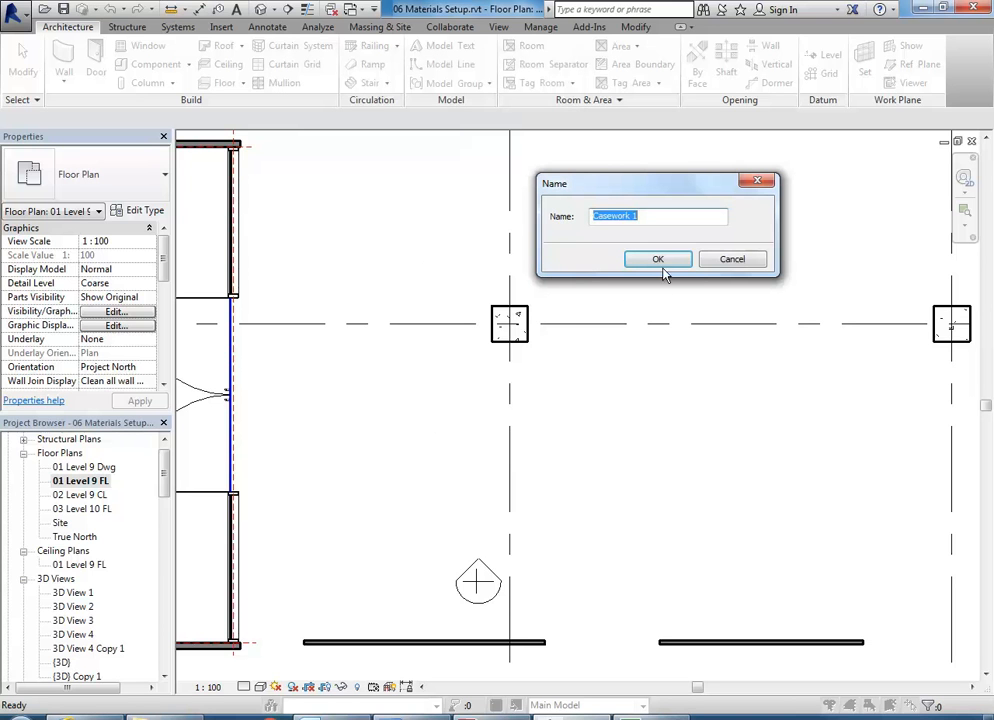
type("Re")
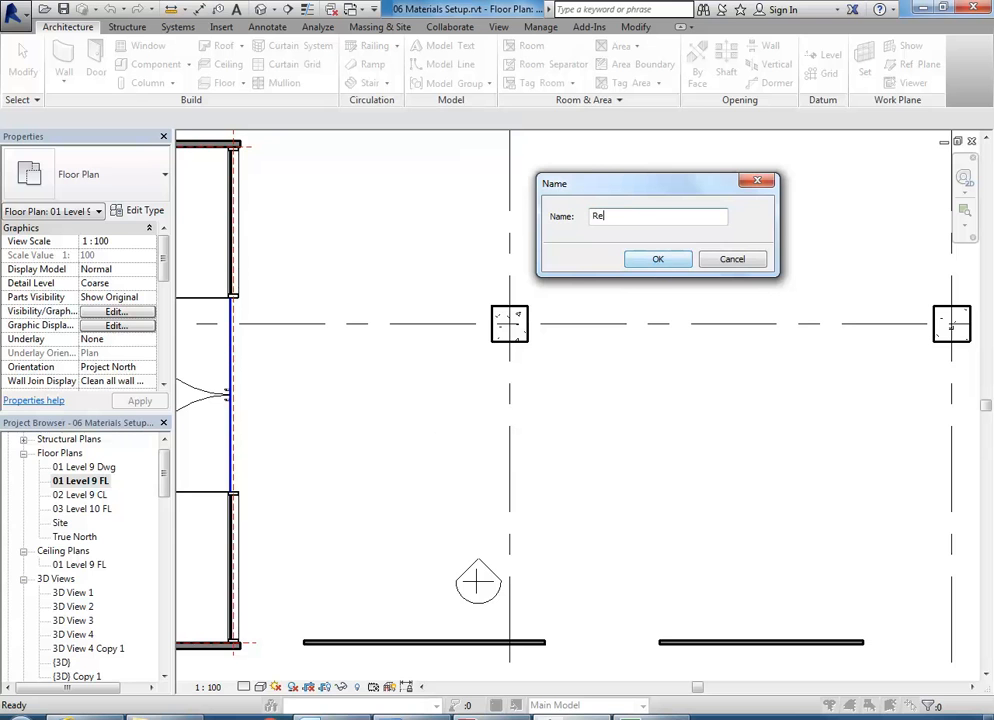
type("ception Desk")
left_click(658, 260)
Step: Draw a horizontal reference plane through the person symbol, parallel to the nearest freestanding wall and about 1080 mm from it
middle_click_drag(359, 500, 384, 486)
scroll(382, 496, "up", 1)
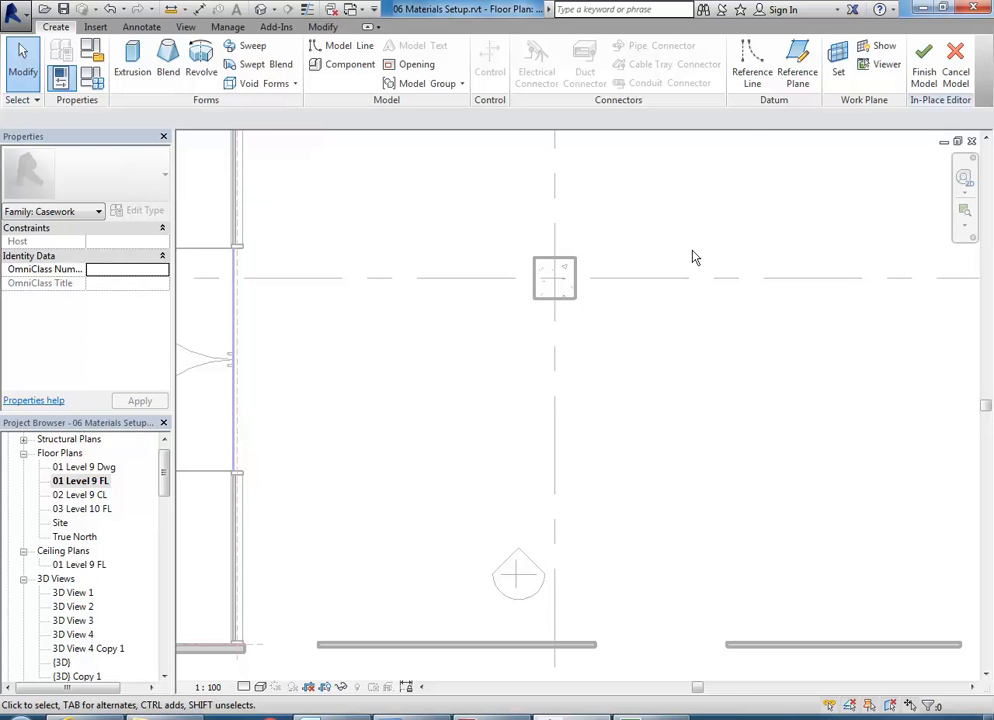
left_click(799, 72)
scroll(484, 461, "down", 2)
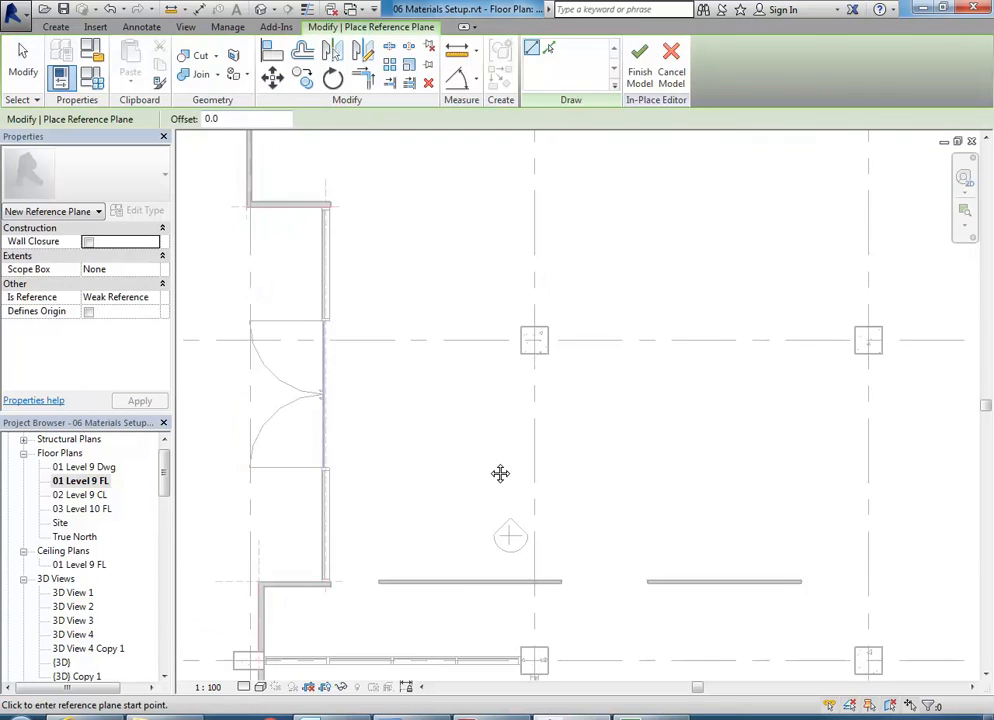
middle_click_drag(484, 461, 419, 563)
scroll(450, 508, "up", 2)
scroll(419, 563, "up", 2)
left_click(371, 517)
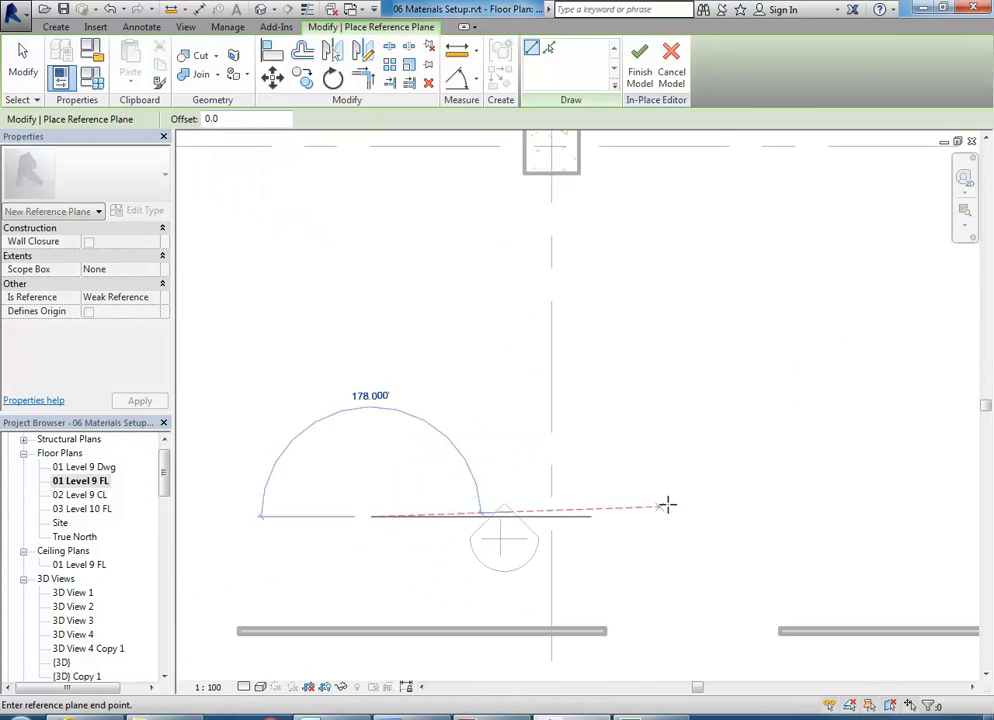
left_click(694, 517)
Step: Set the distance between the reference plane and the freestanding wall to 1000 mm
middle_click_drag(365, 630, 428, 555)
scroll(510, 466, "up", 2)
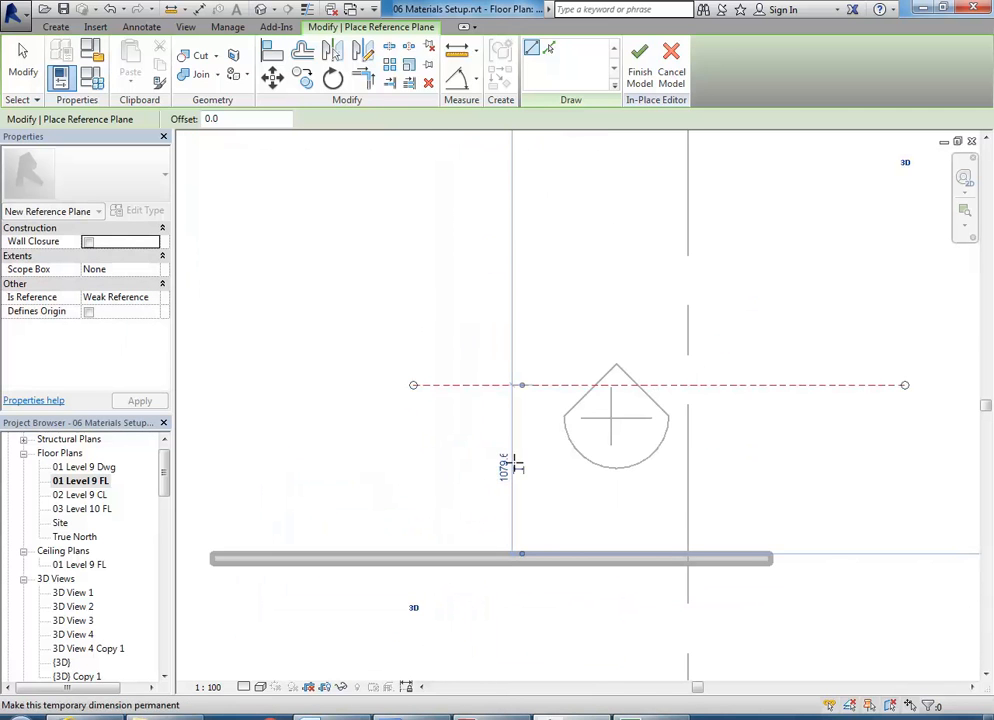
left_click(503, 467)
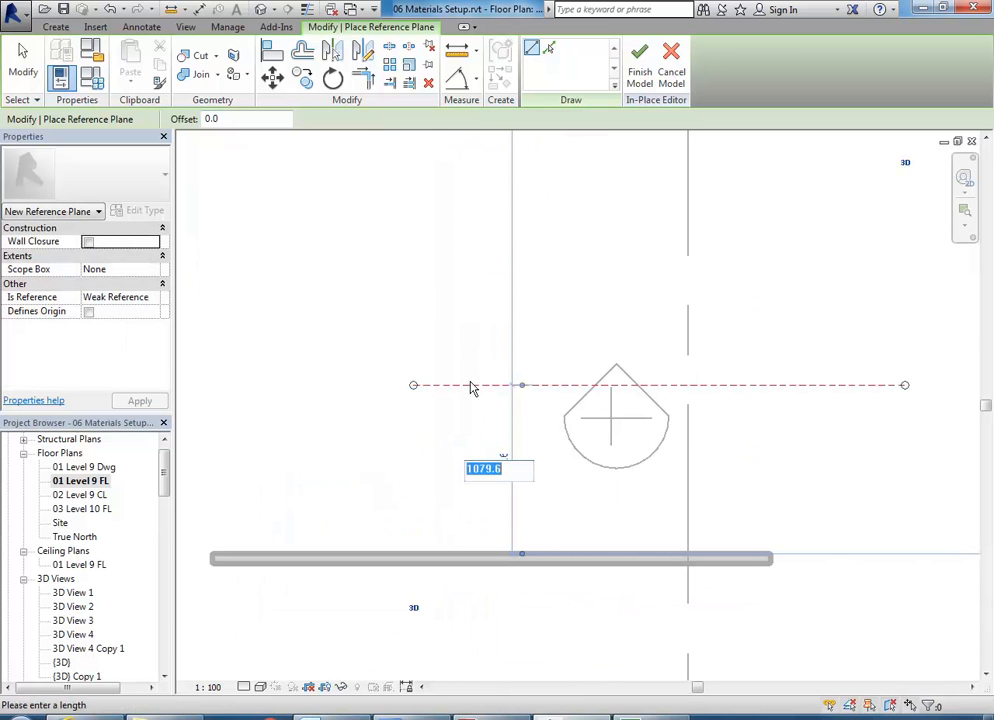
type("1000")
key("Return")
middle_click_drag(469, 381, 419, 399)
scroll(388, 453, "down", 2)
middle_click_drag(388, 453, 347, 374)
key("Escape")
key("Escape")
Step: Name the new horizontal reference plane Reception Profile
scroll(306, 344, "down", 2)
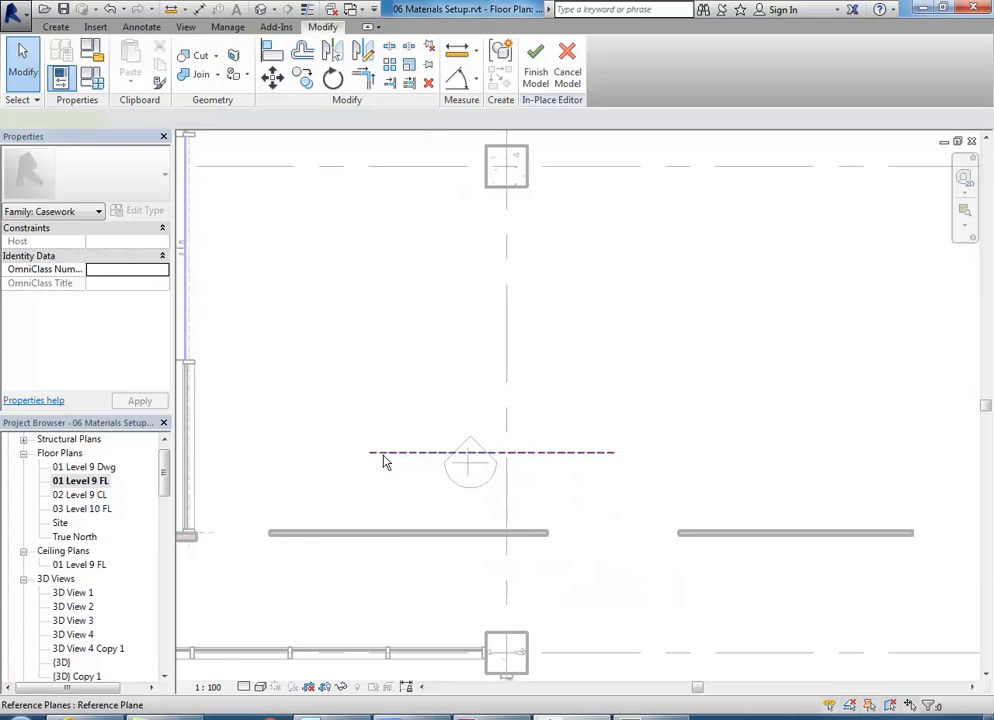
left_click(383, 455)
left_click(111, 298)
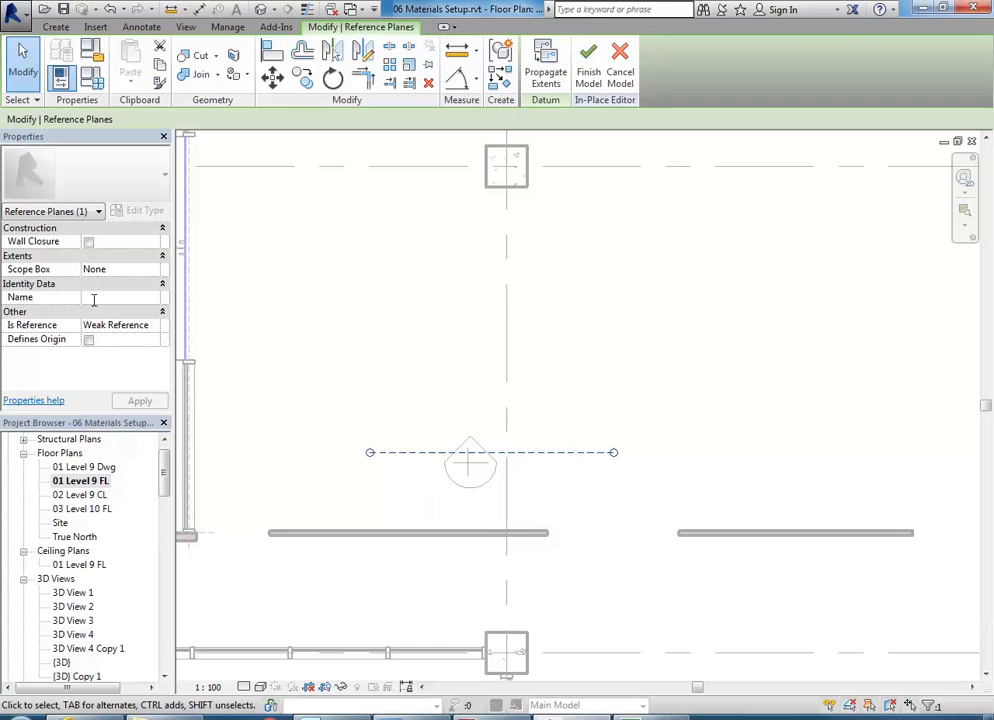
type("Refletion")
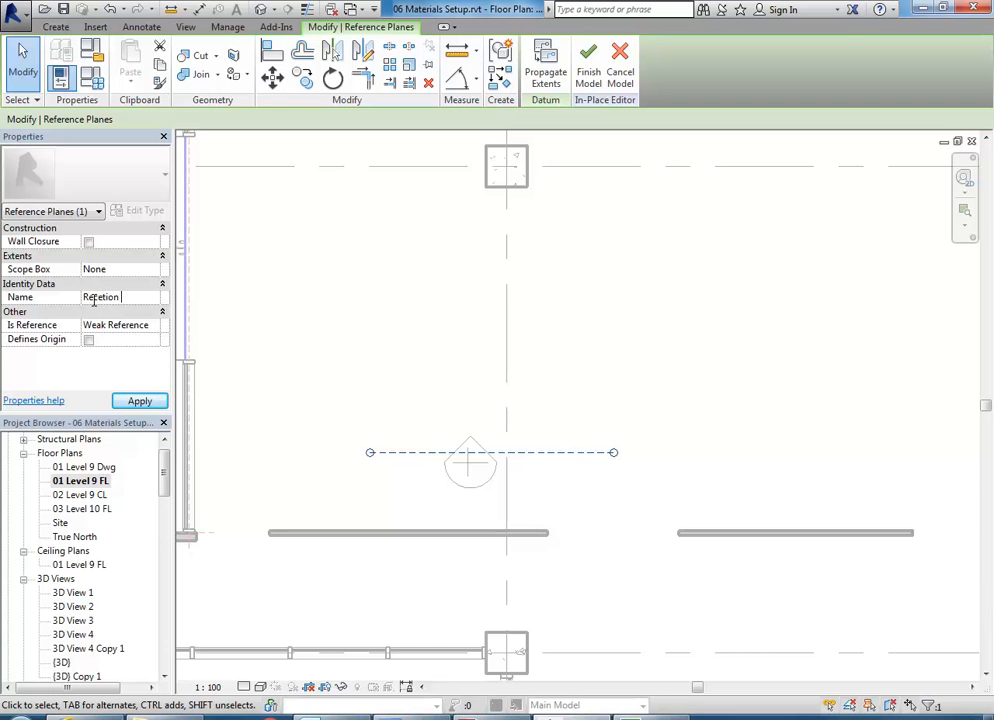
left_click(105, 297)
type("p")
key("Return")
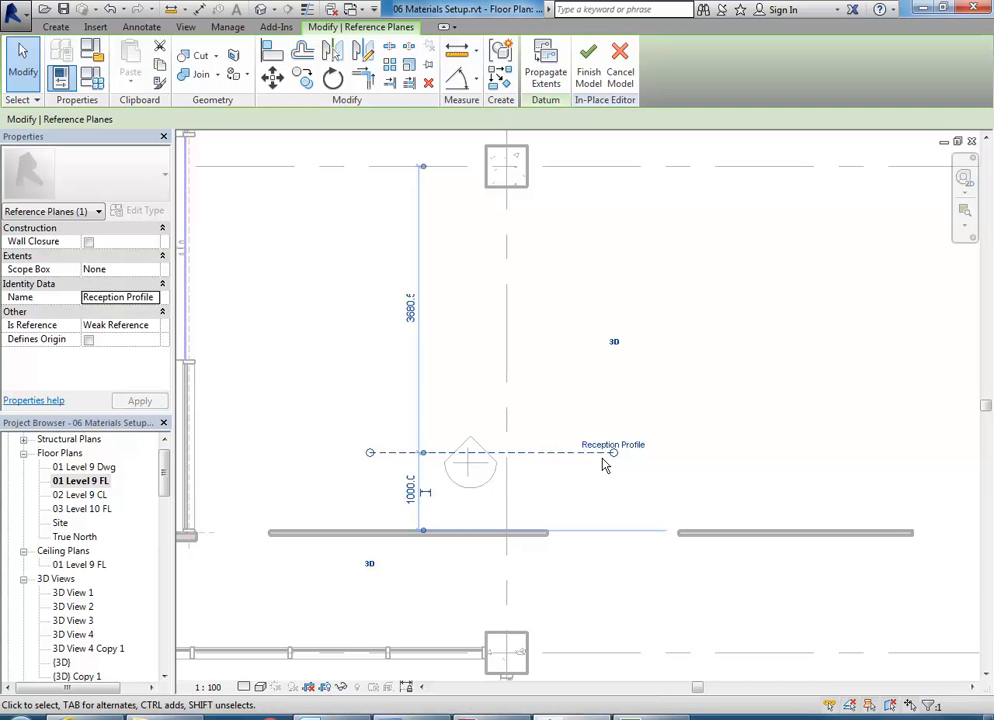
left_click(580, 412)
left_click(575, 455)
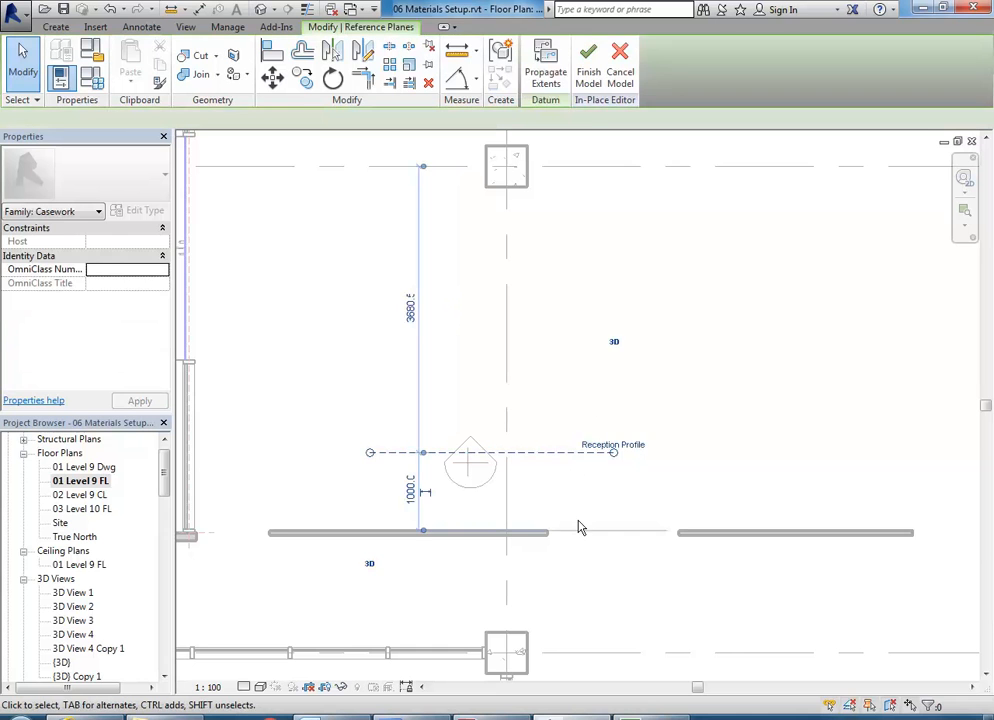
left_click(480, 413)
Step: Open the section view from its section head in the floor plan, framed on the freestanding wall
scroll(480, 413, "down", 6)
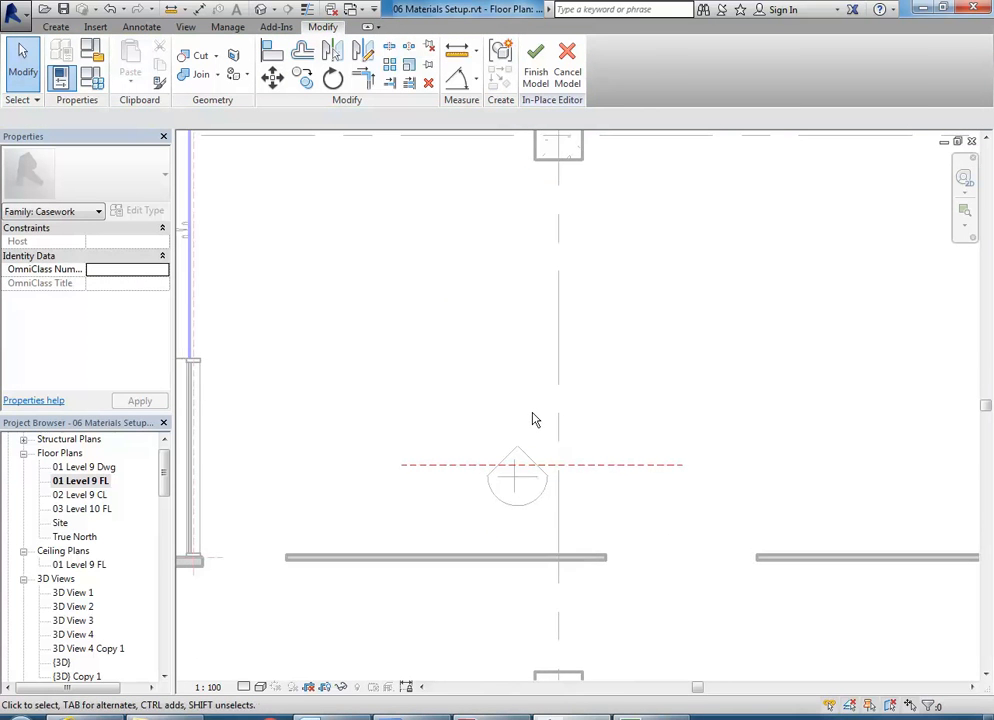
scroll(474, 421, "up", 2)
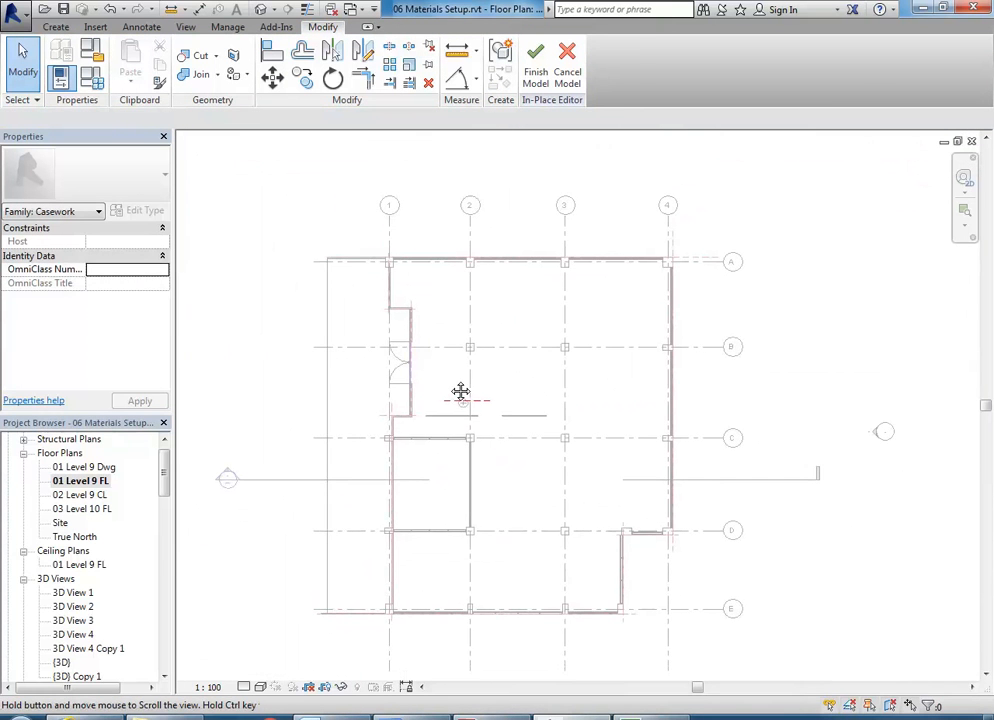
scroll(335, 495, "up", 1)
middle_click_drag(329, 504, 425, 500)
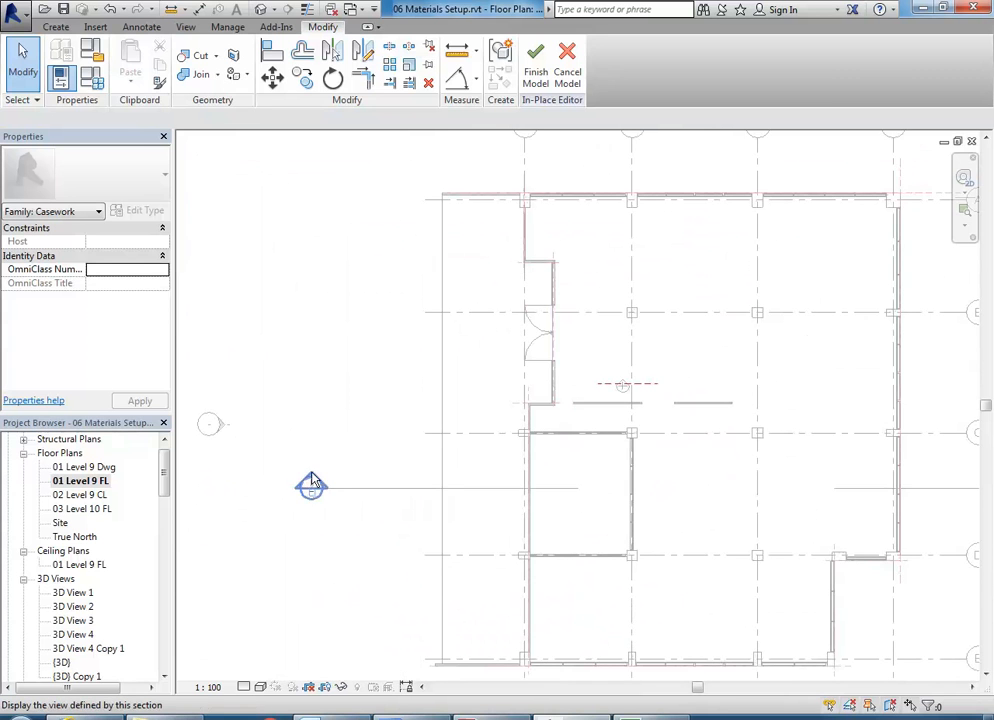
double_click(311, 484)
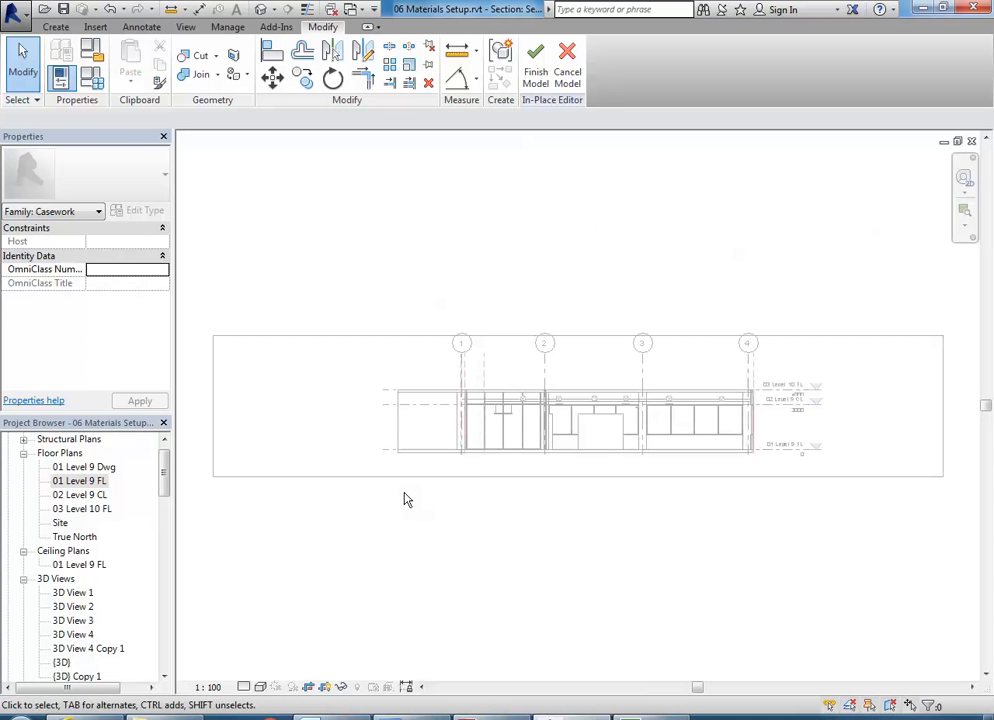
scroll(623, 430, "up", 6)
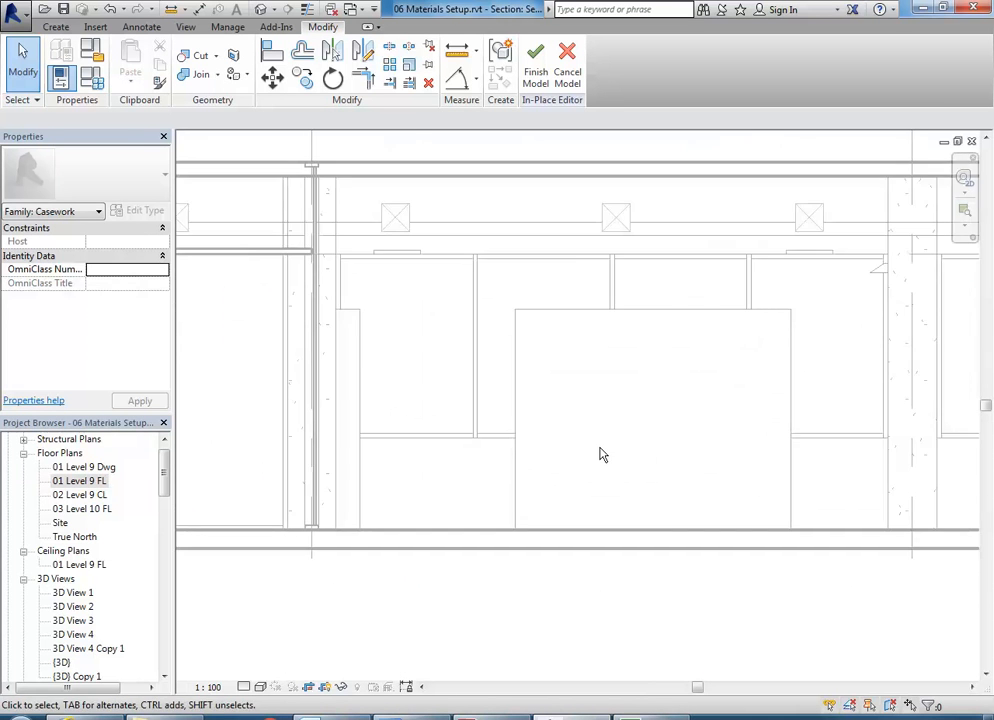
middle_click_drag(602, 455, 557, 466)
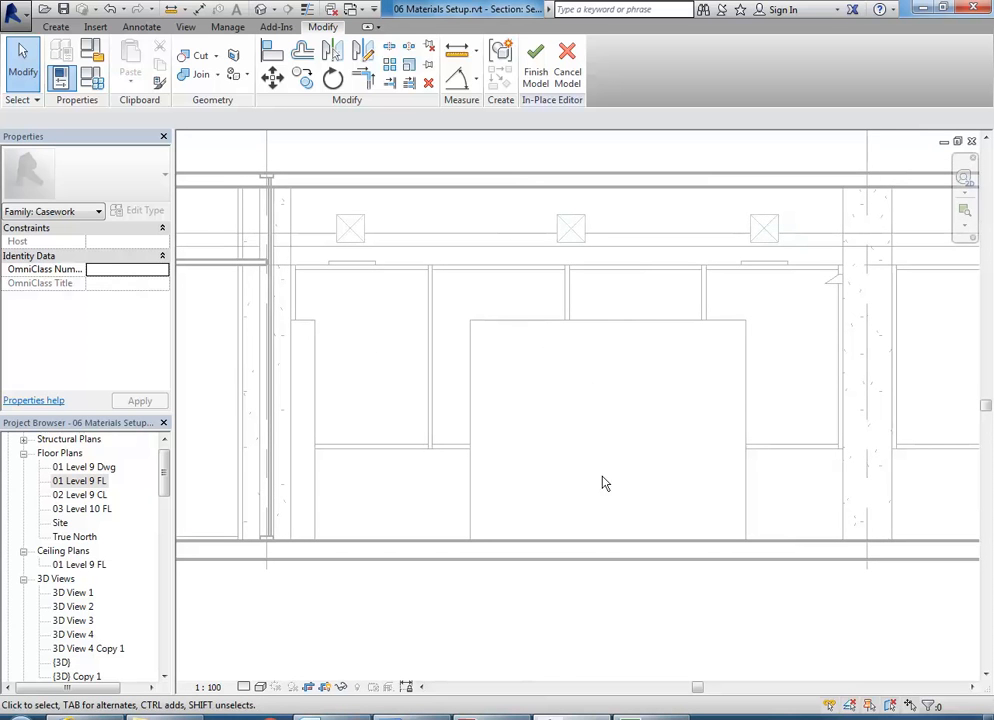
middle_click_drag(542, 496, 568, 492)
scroll(597, 502, "up", 2)
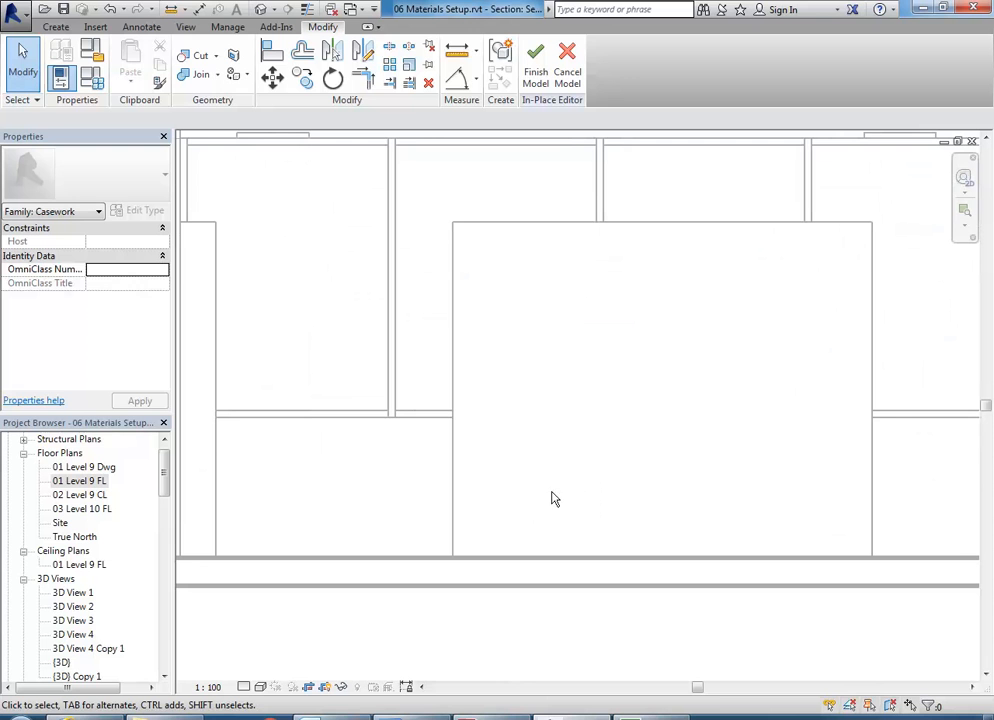
Step: Return to the 01 Level 9 FL floor plan and reopen the section view from its section head
double_click(72, 481)
middle_click_drag(508, 459, 495, 489)
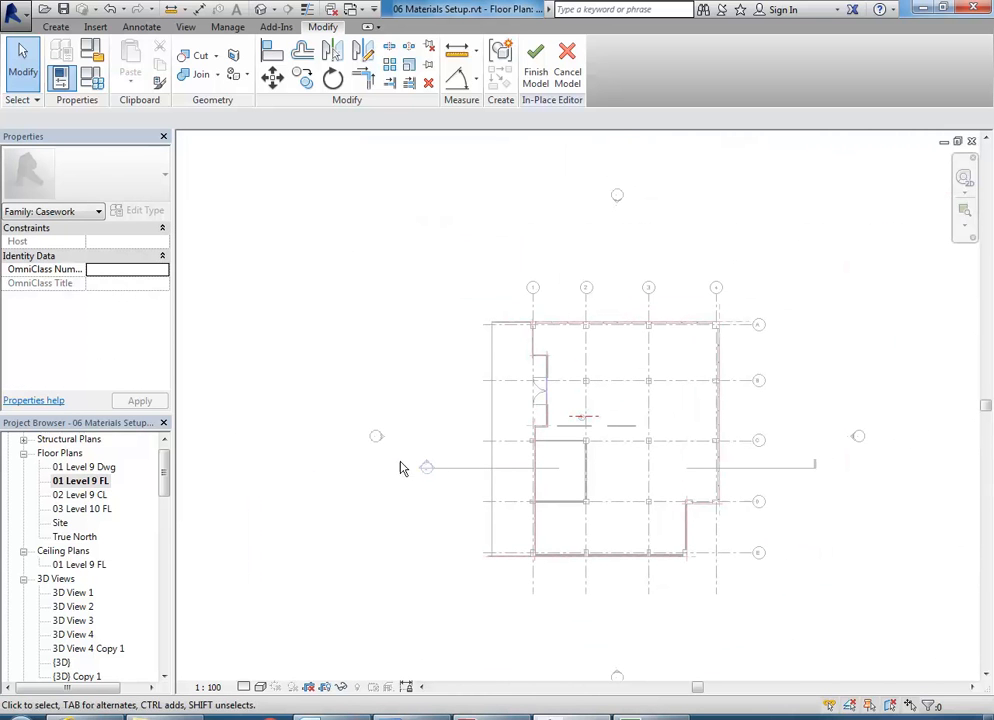
scroll(426, 467, "up", 2)
middle_click_drag(426, 467, 382, 488)
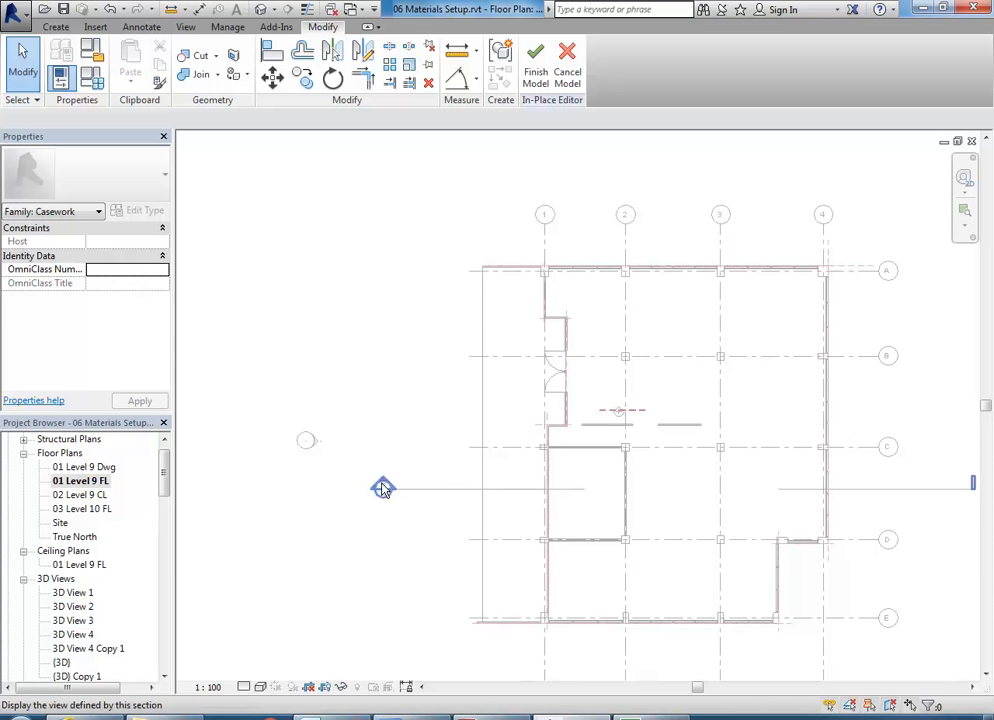
double_click(382, 487)
middle_click_drag(590, 579, 579, 510)
scroll(568, 458, "down", 5)
scroll(574, 506, "up", 6)
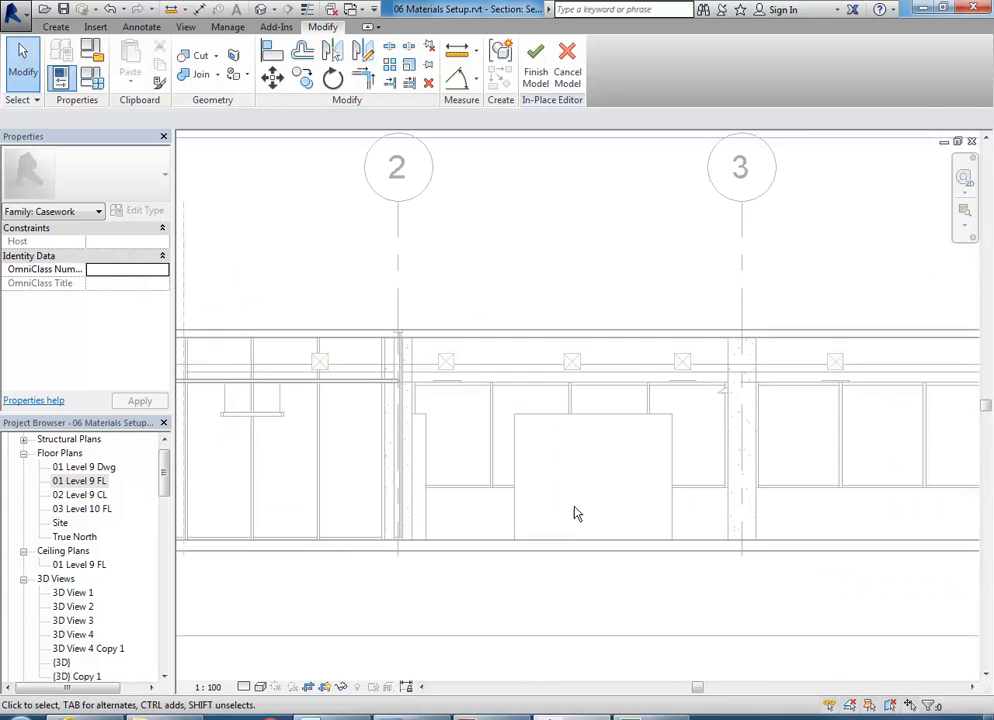
Step: Start a solid extrusion on the named work plane Reference Plane : Reception Profile
left_click(56, 28)
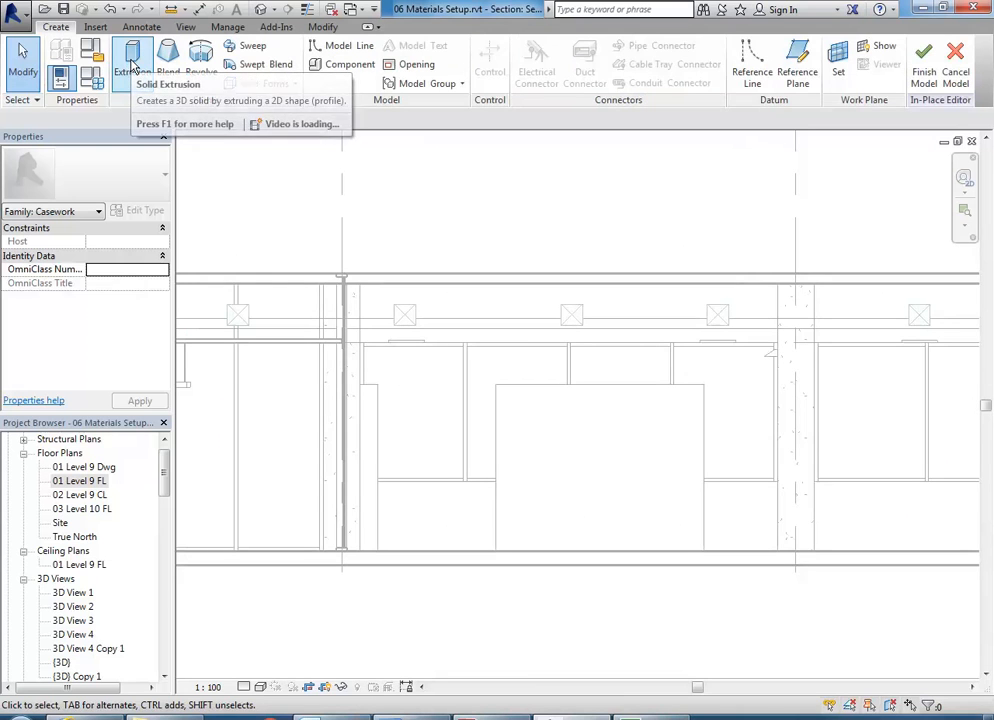
left_click(132, 64)
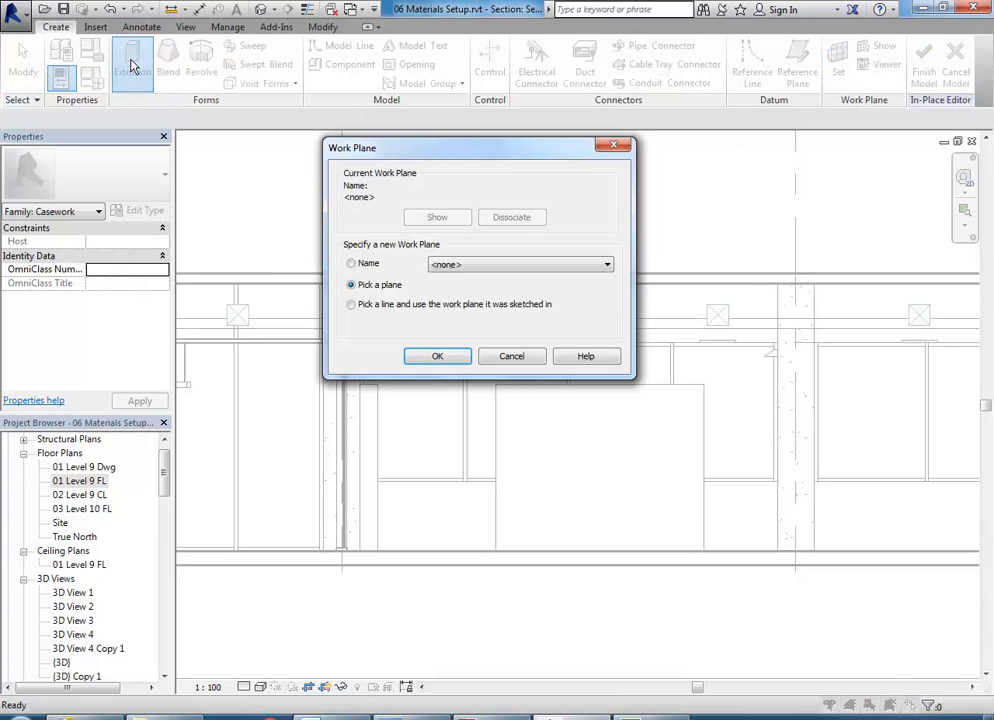
left_click_drag(404, 150, 347, 139)
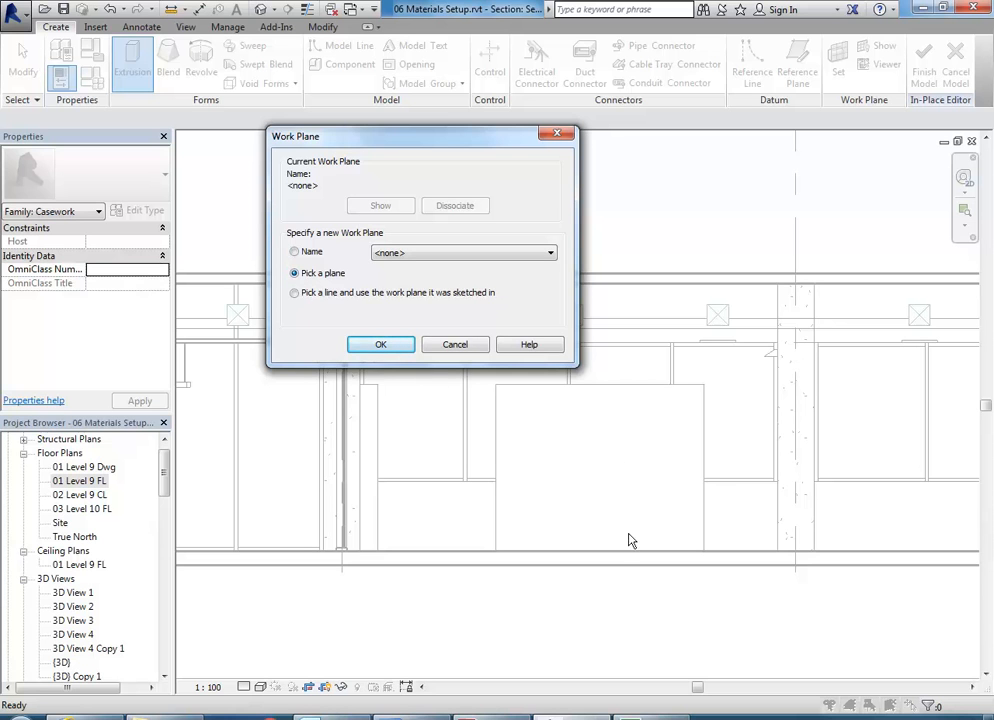
left_click(295, 252)
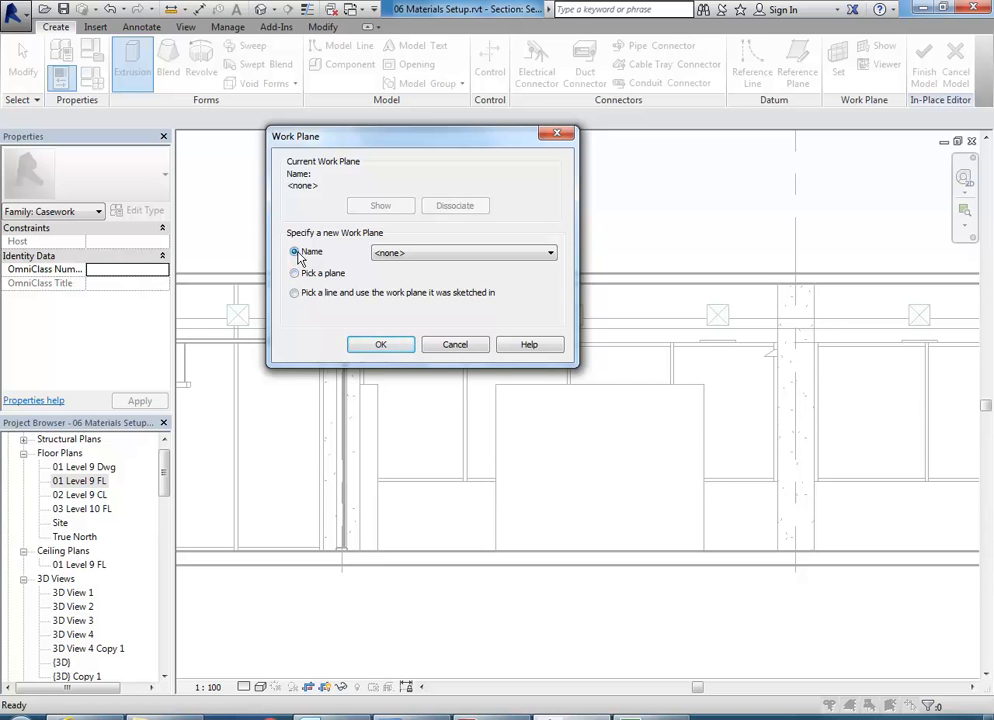
left_click(436, 253)
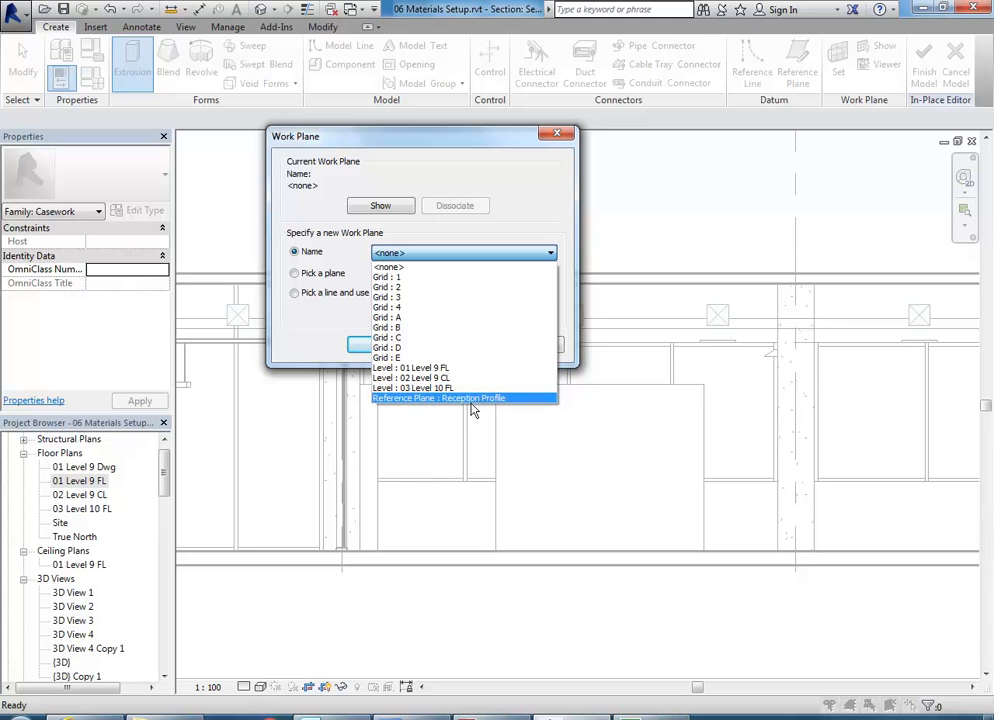
left_click(420, 399)
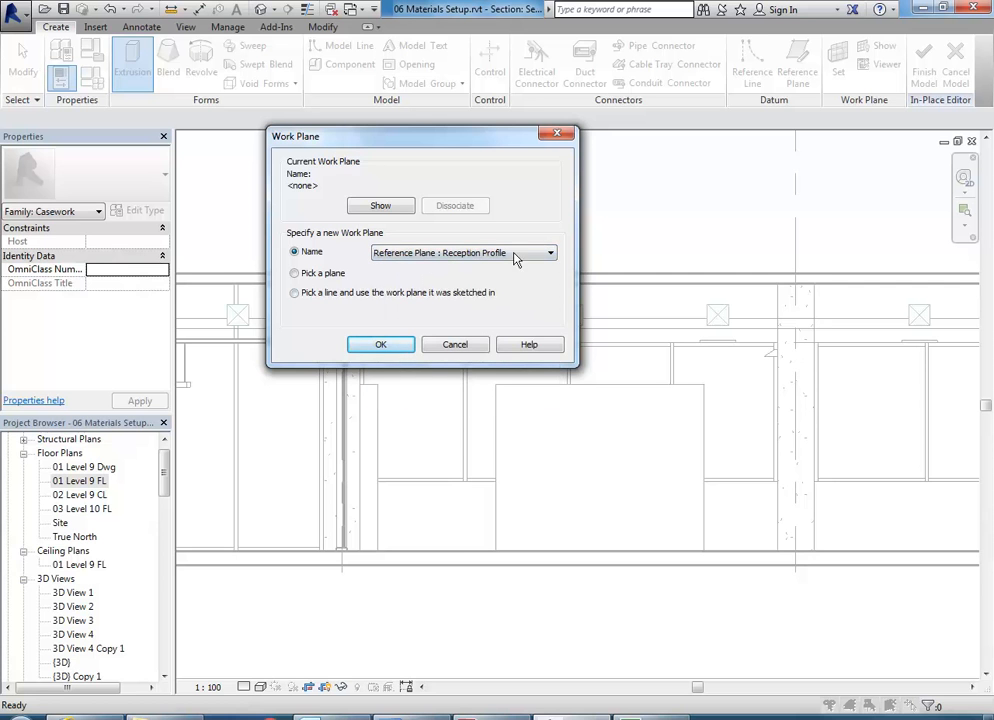
left_click(386, 348)
Step: Sketch a rectangular extrusion profile about 960 mm wide and 340 mm high within the outline of the freestanding wall
scroll(530, 463, "up", 3)
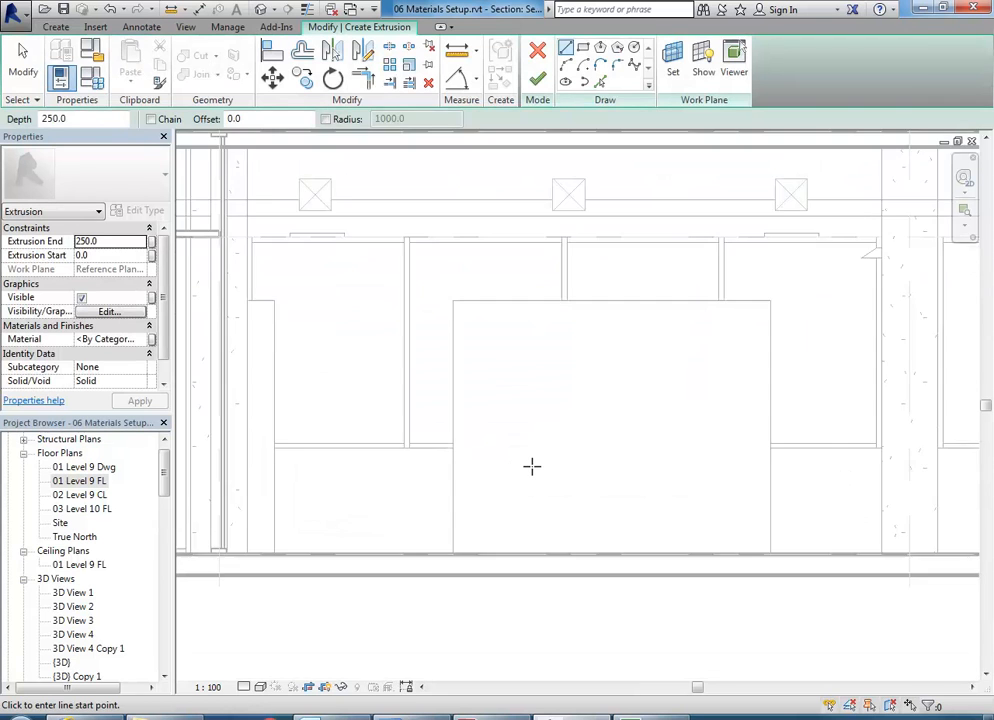
scroll(531, 466, "up", 2)
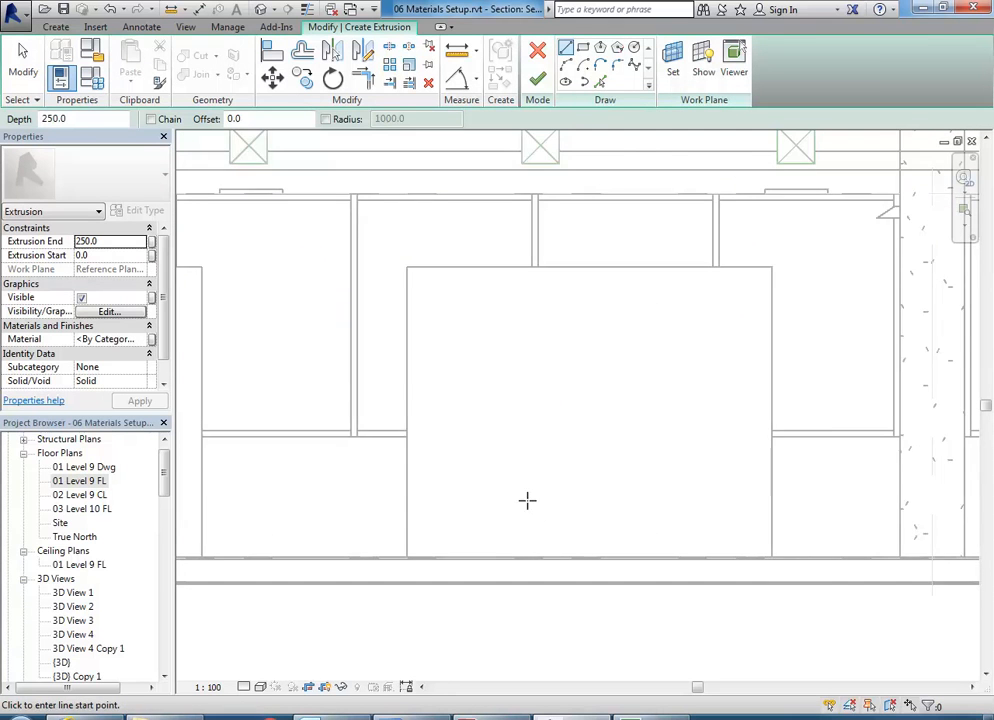
scroll(517, 493, "up", 1)
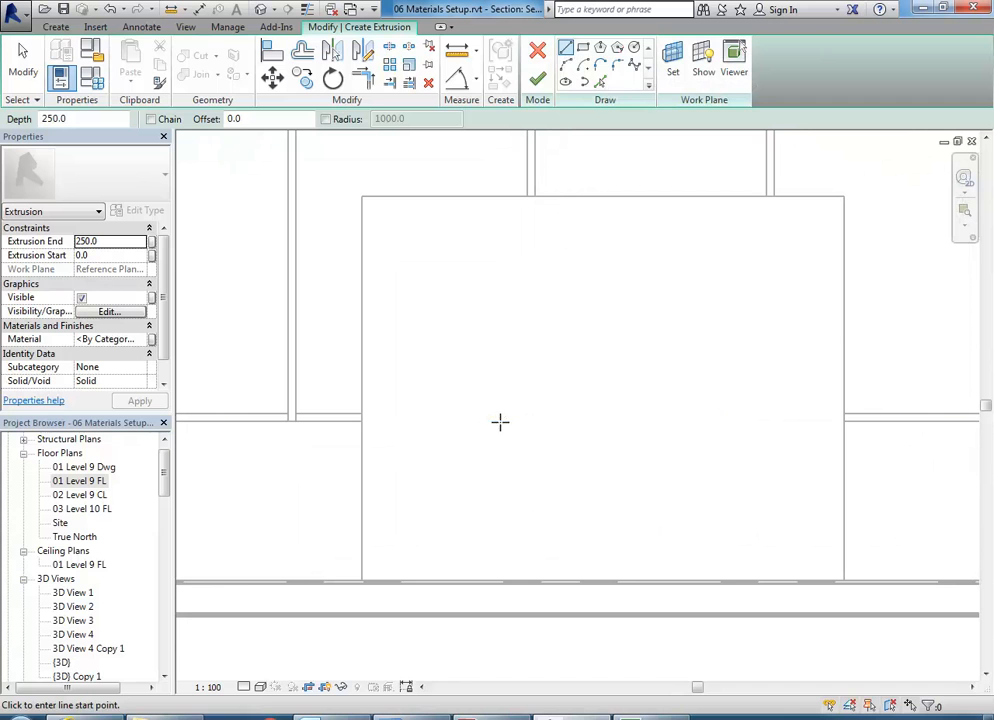
scroll(499, 424, "up", 2)
scroll(467, 486, "down", 1)
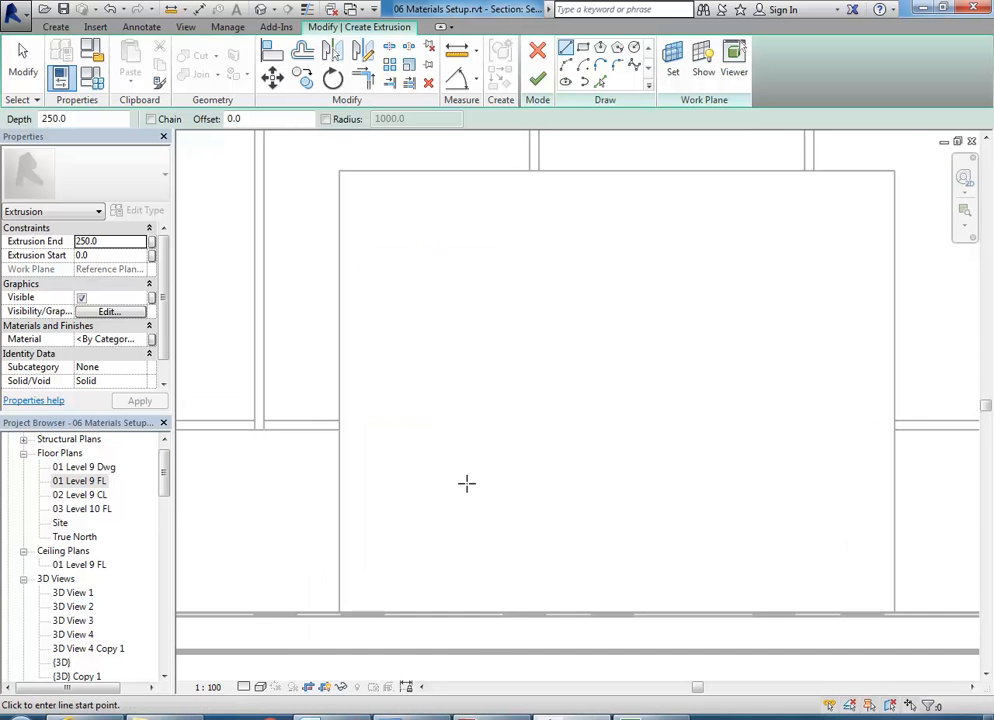
middle_click_drag(466, 484, 495, 473)
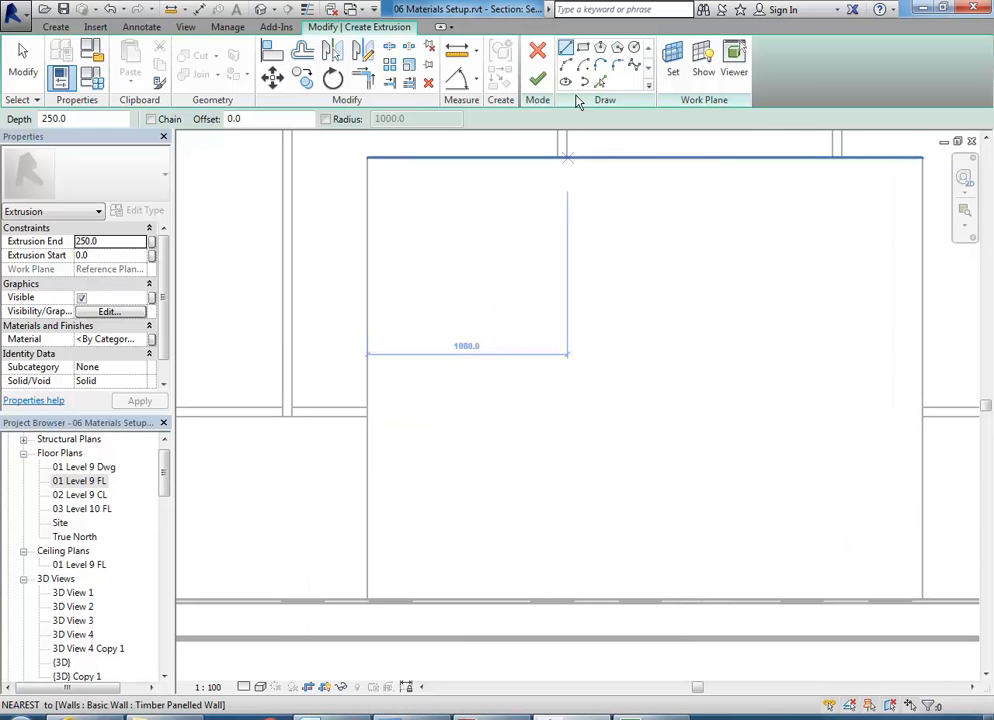
left_click(584, 50)
middle_click_drag(490, 442, 491, 405)
scroll(497, 425, "up", 1)
left_click(467, 367)
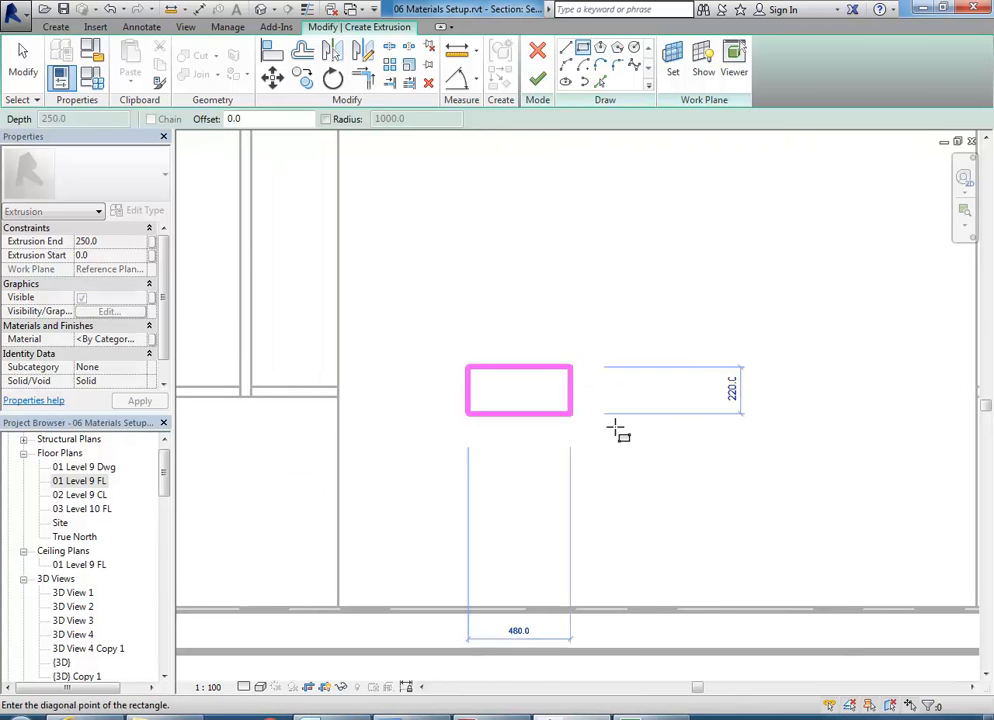
left_click(676, 440)
scroll(560, 425, "down", 3)
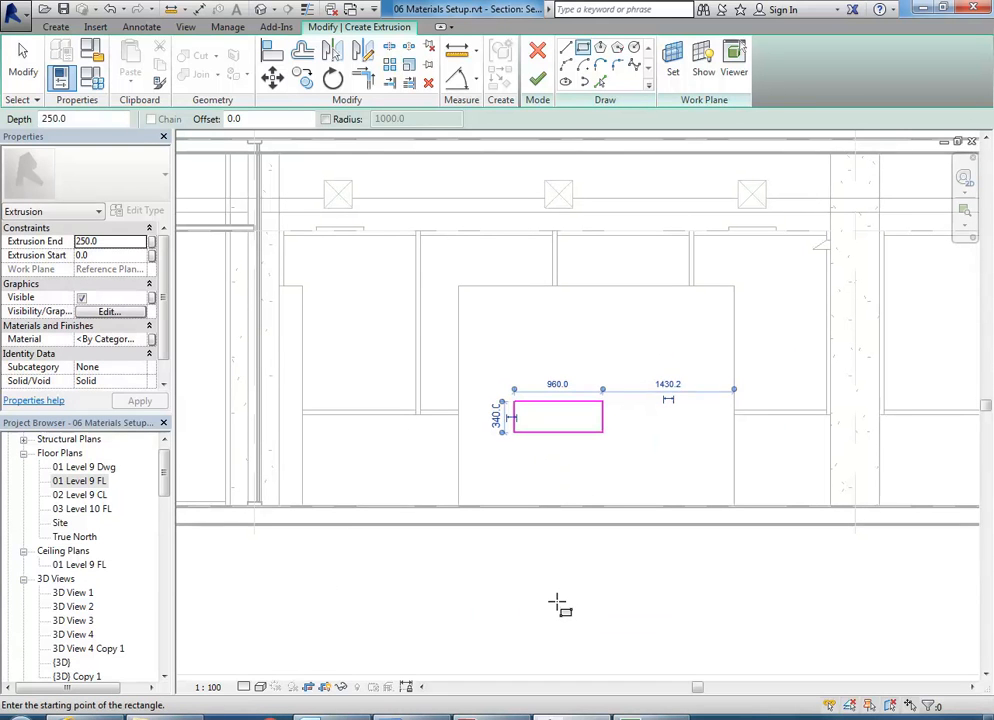
key("Escape")
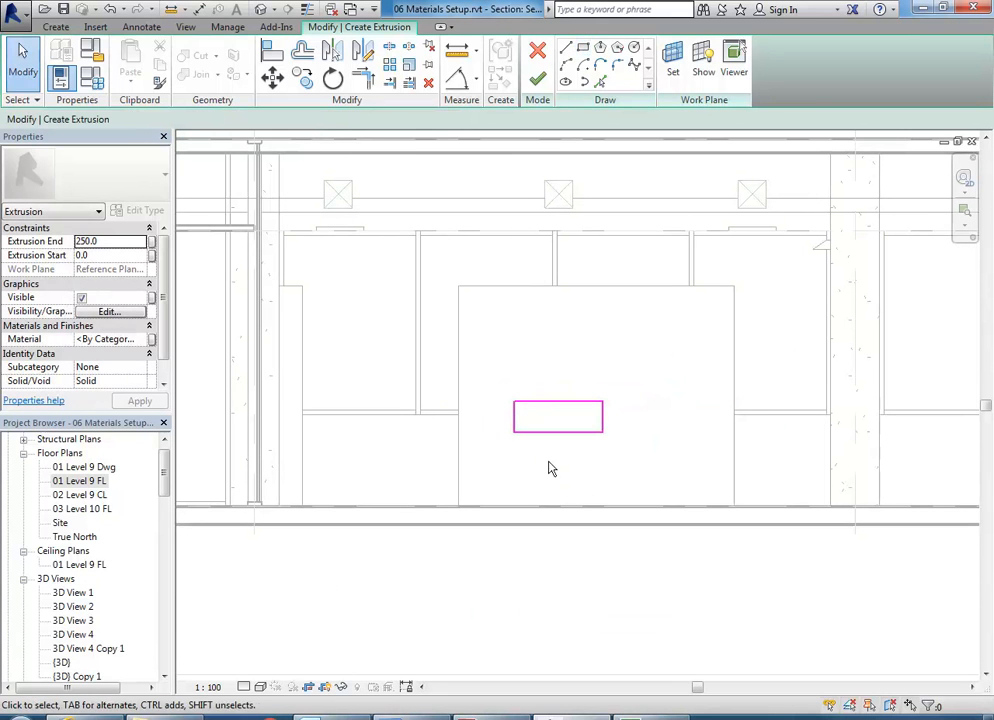
Step: Reference the rectangle's top edge dimension to the floor level and set that height to 1040 mm
scroll(548, 468, "up", 2)
mouse_move(535, 493)
middle_mouse_down()
mouse_move(527, 533)
mouse_move(530, 517)
middle_mouse_up()
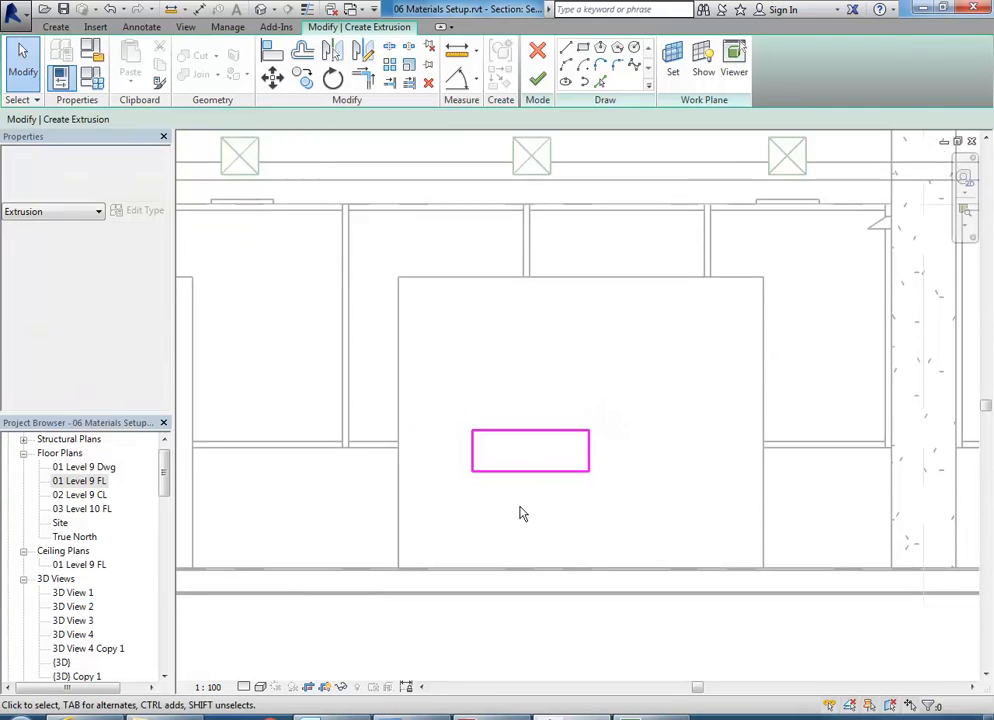
scroll(530, 517, "up", 2)
left_click(517, 391)
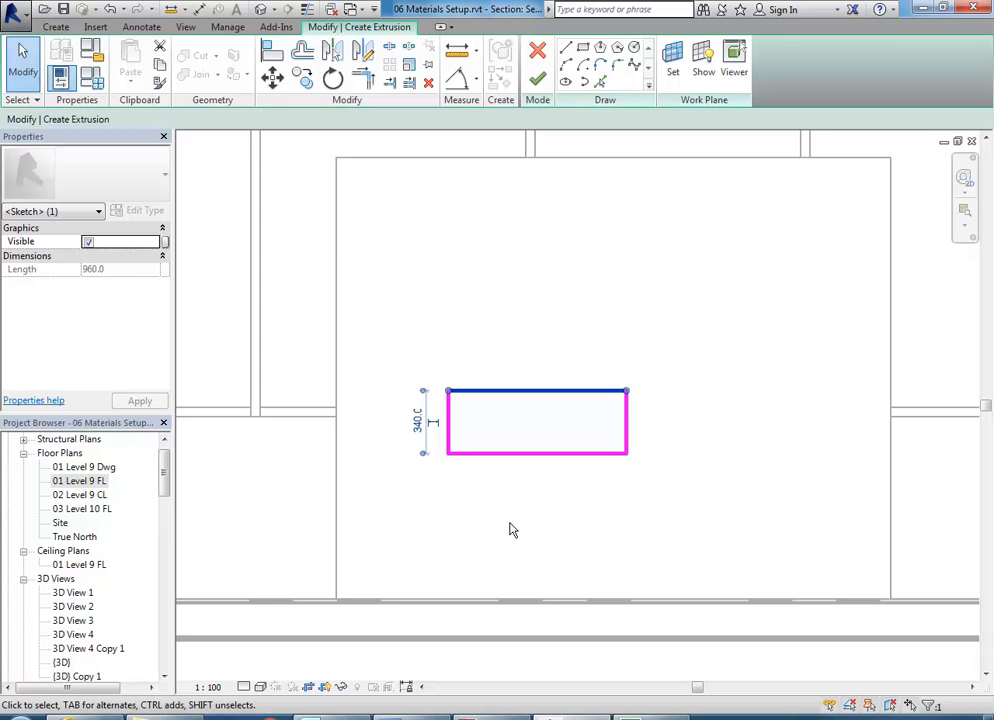
mouse_move(510, 530)
middle_mouse_down()
mouse_move(473, 524)
mouse_move(490, 520)
middle_mouse_up()
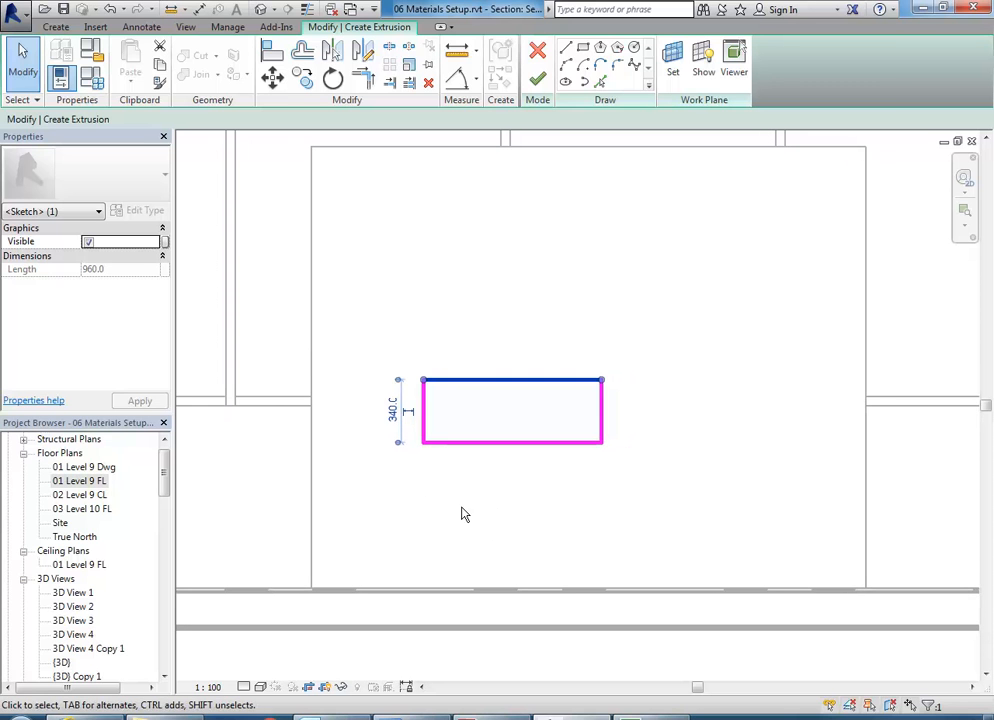
left_click_drag(398, 444, 442, 594)
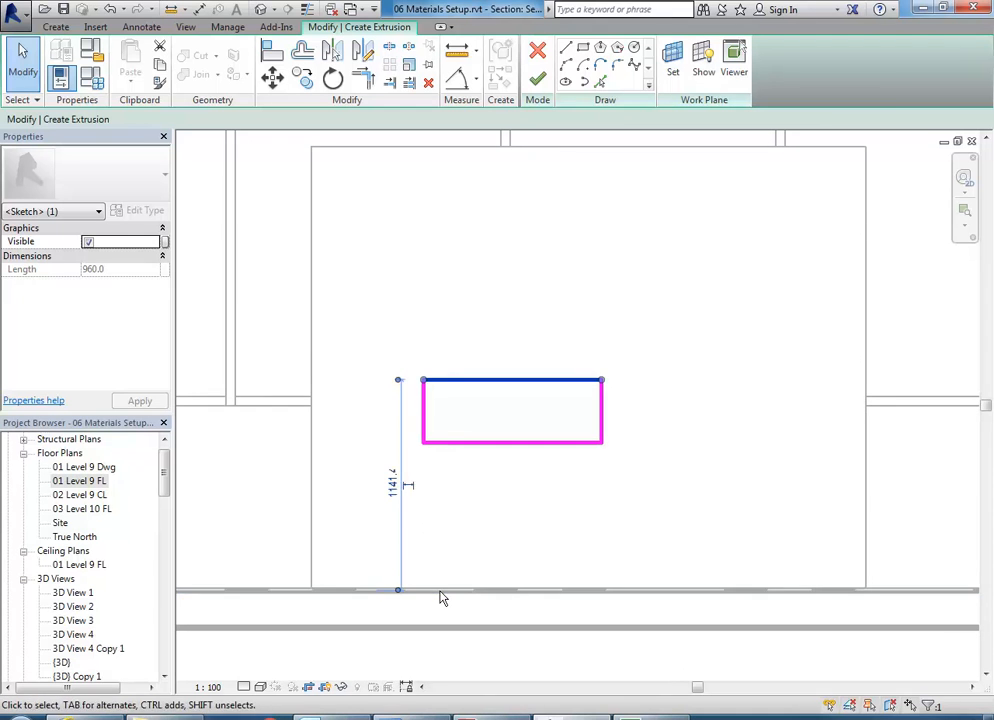
left_click(391, 486)
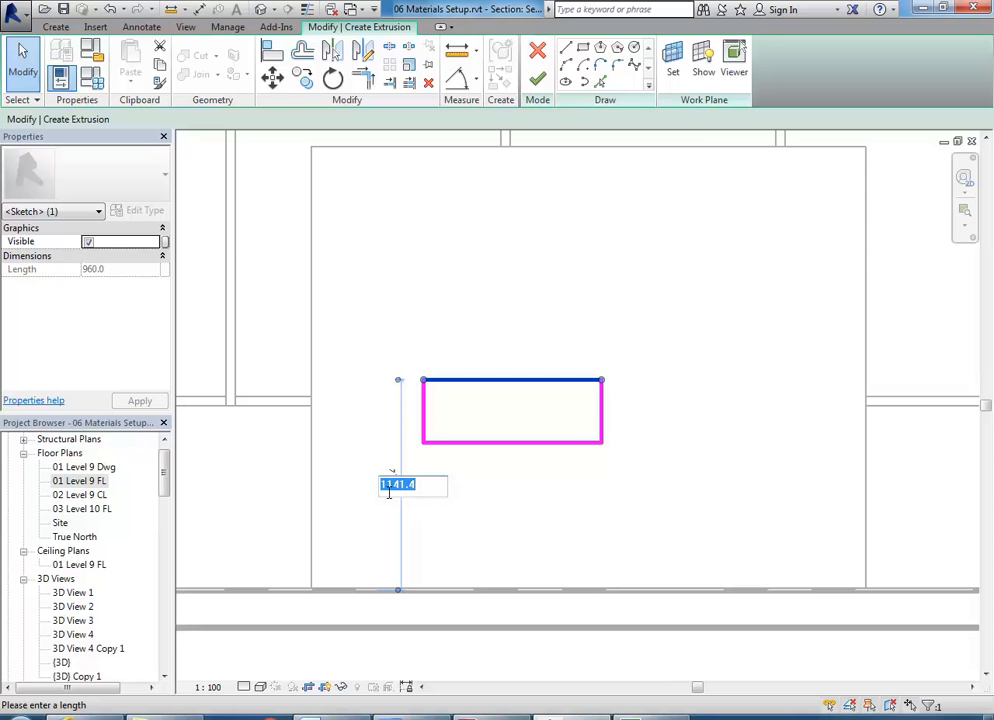
type("10")
type("40")
key("Return")
left_click(493, 490)
Step: Set the profile rectangle's width to 600 mm by repositioning its right edge
middle_click_drag(493, 490, 526, 473)
scroll(526, 473, "up", 1)
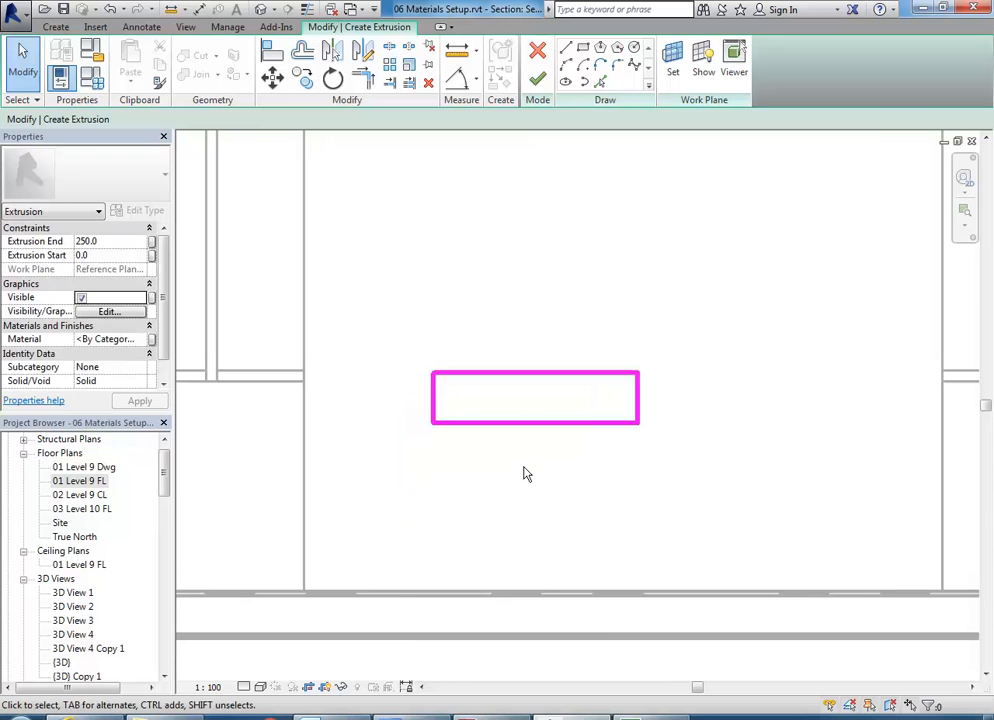
middle_click_drag(497, 380, 486, 355)
scroll(501, 388, "up", 1)
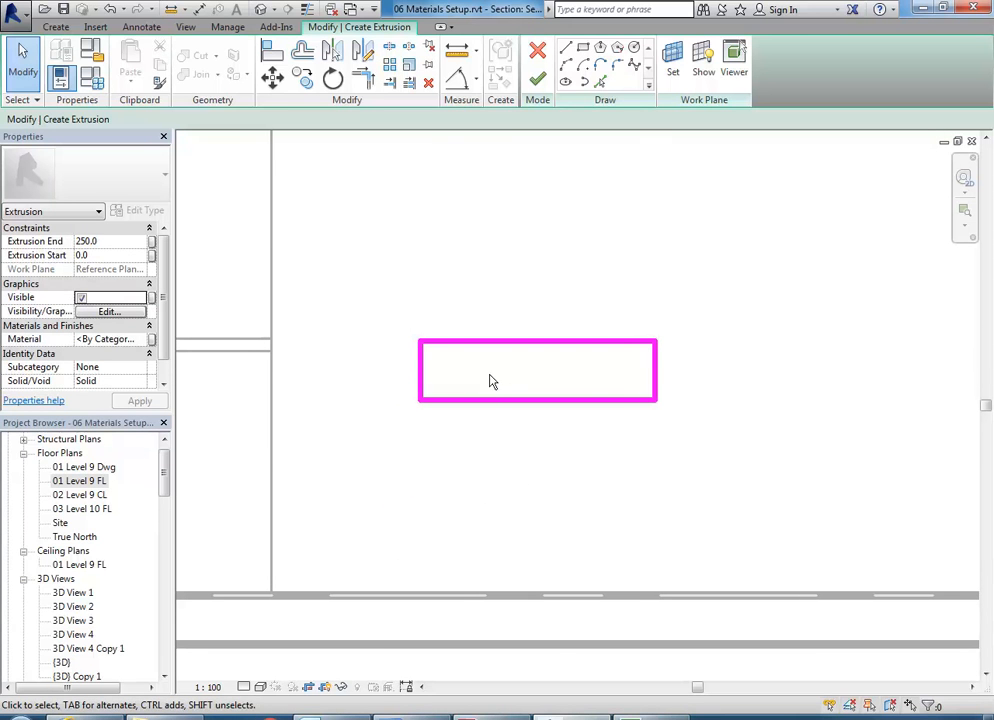
left_click(657, 380)
left_click(537, 310)
type("600")
key("Return")
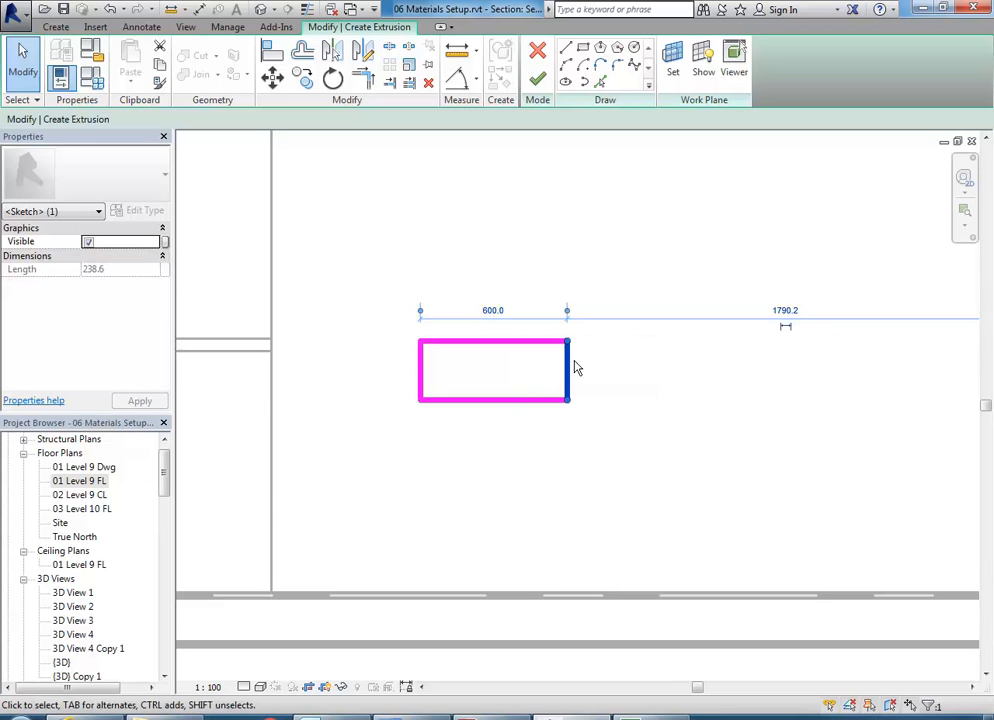
Step: Set the distance from the rectangle's left edge to its right edge to 700 mm
left_click(493, 311)
type("700")
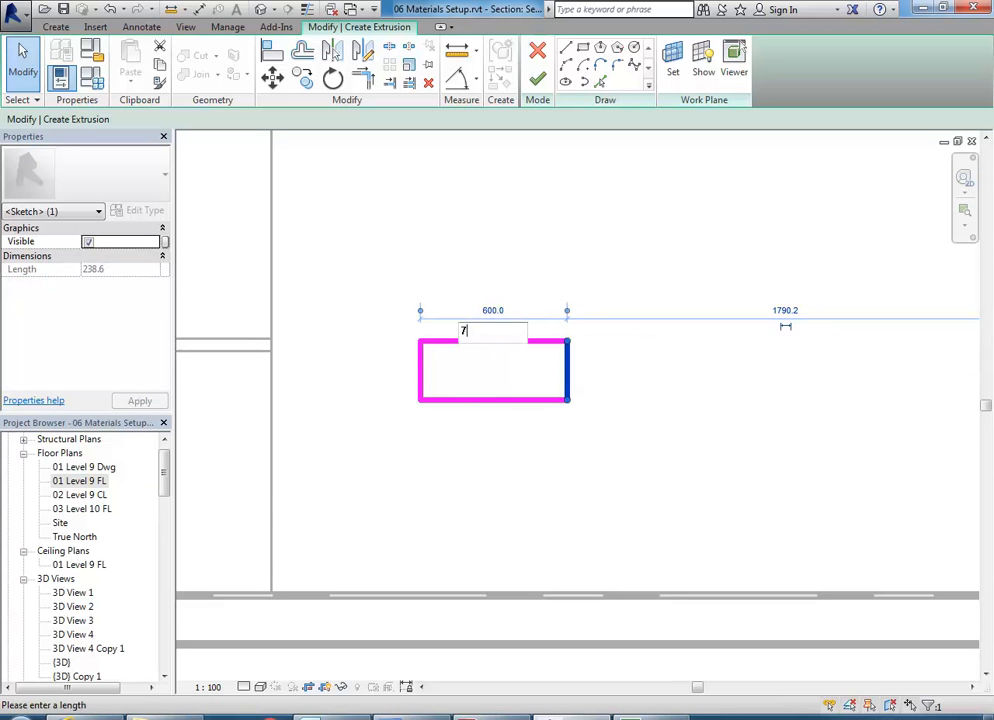
key("Return")
left_click(489, 449)
Step: Set the profile rectangle's height to 250 mm by repositioning its bottom edge
scroll(480, 425, "up", 2)
left_click(473, 401)
scroll(477, 433, "down", 2)
scroll(550, 393, "up", 2)
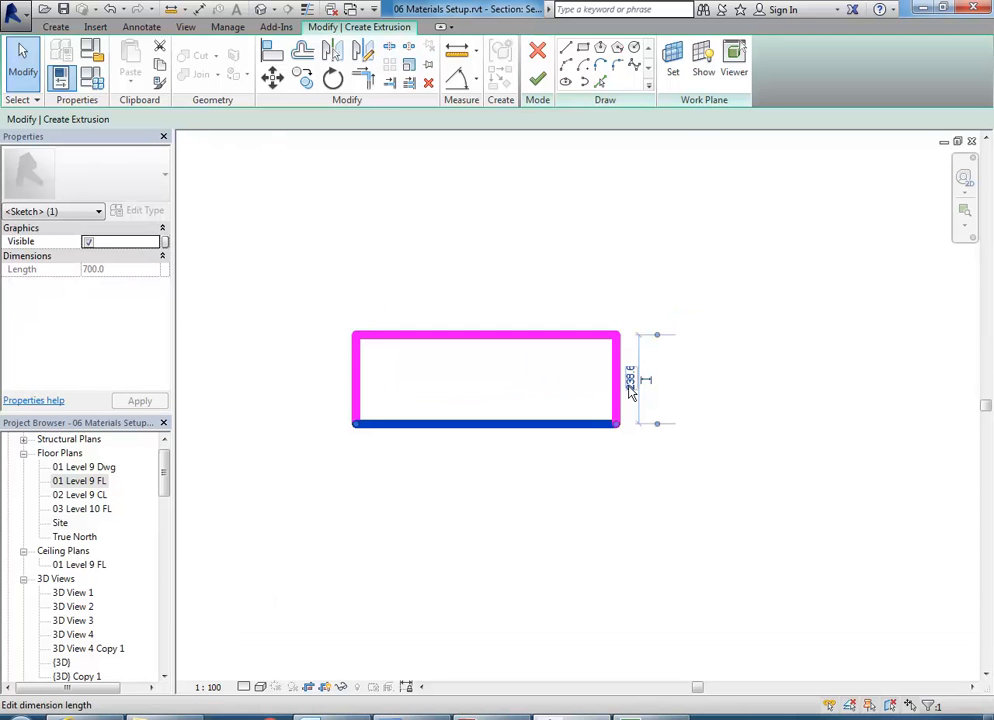
left_click(631, 380)
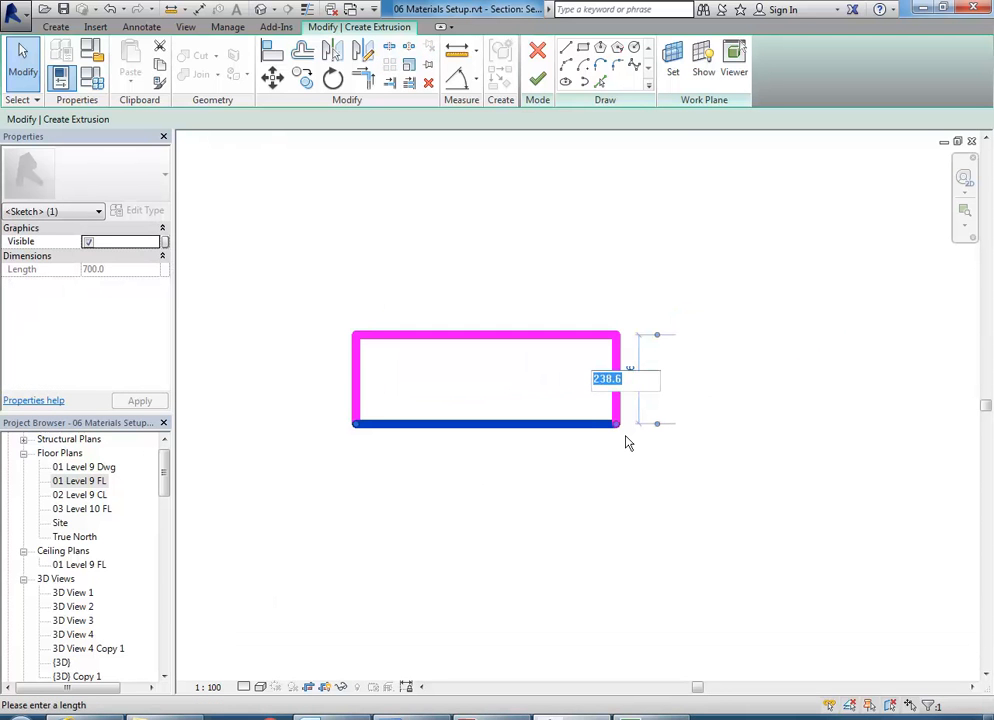
type("250")
key("Return")
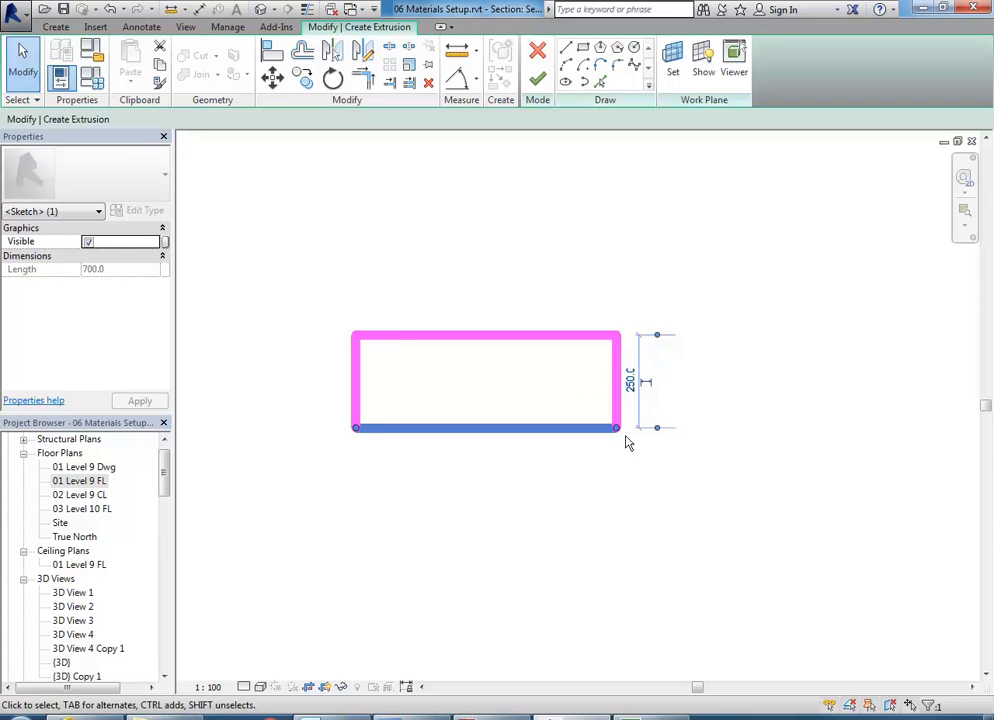
left_click(537, 493)
Step: Round the rectangle's upper-left corner with a fillet arc of about 95 mm radius
middle_click_drag(551, 400, 565, 403)
scroll(563, 400, "up", 1)
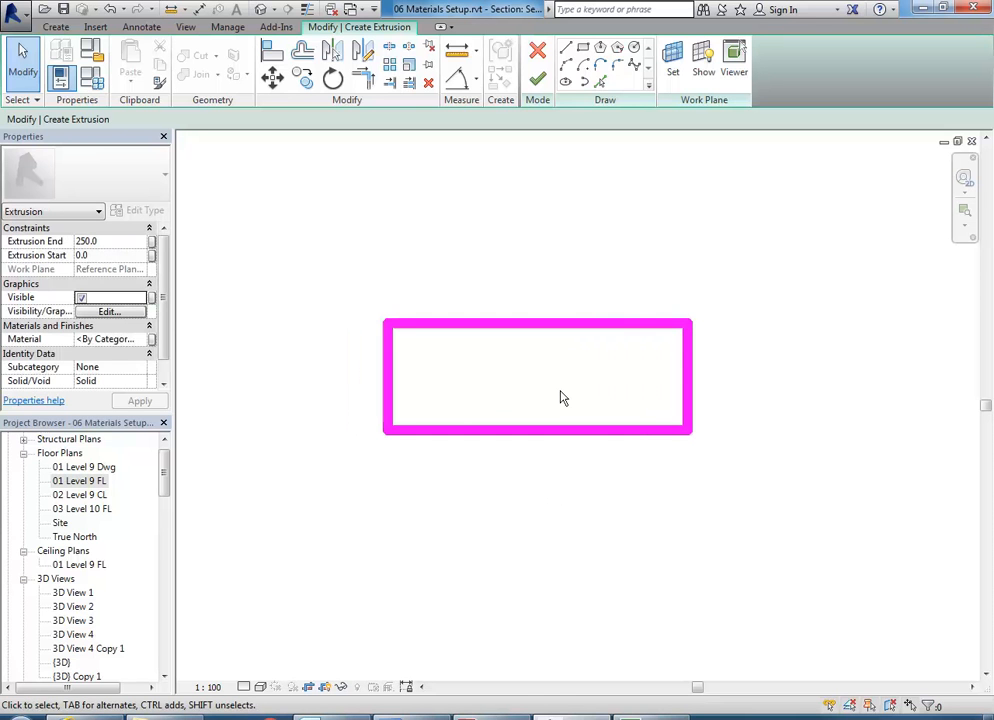
middle_click_drag(530, 367, 516, 373)
scroll(525, 371, "up", 1)
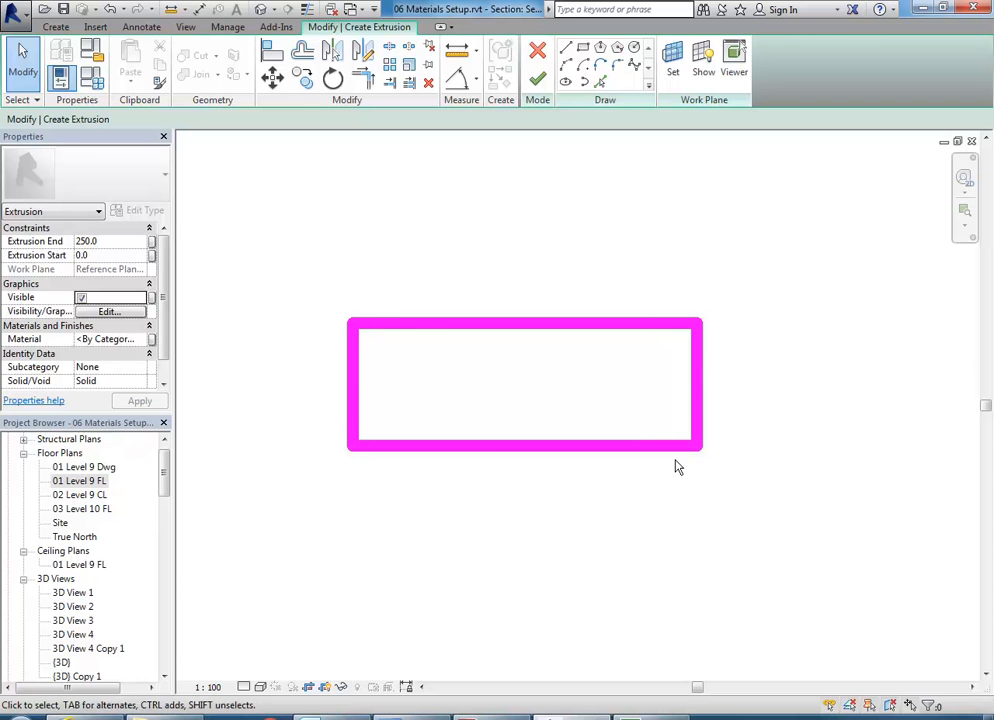
scroll(540, 416, "up", 1)
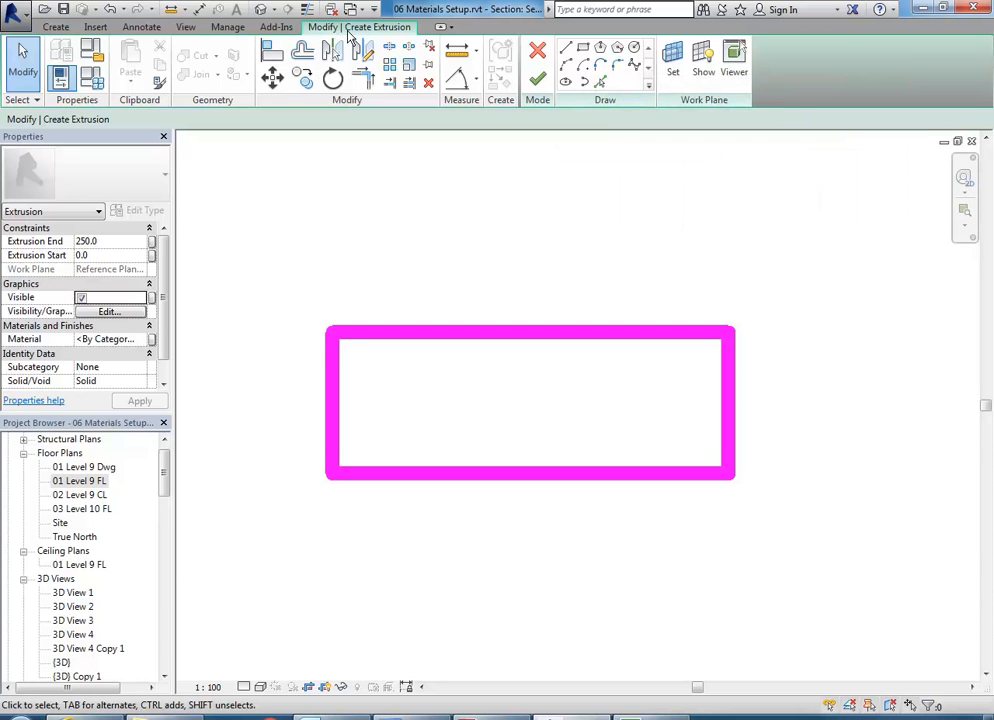
left_click(617, 66)
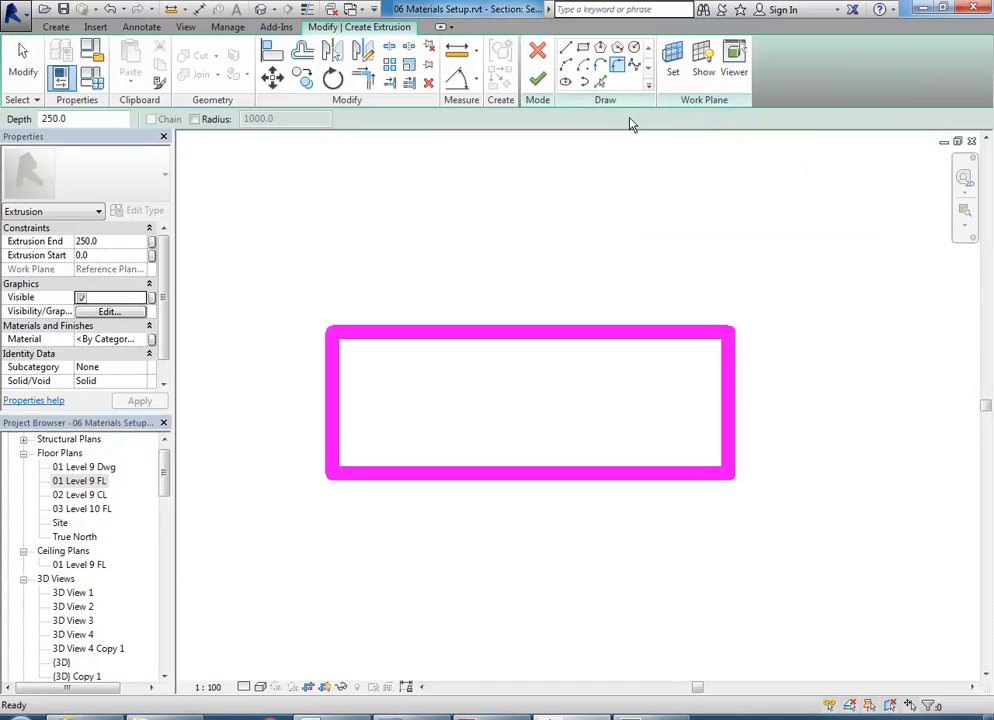
middle_click_drag(454, 266, 484, 266)
scroll(437, 293, "up", 3)
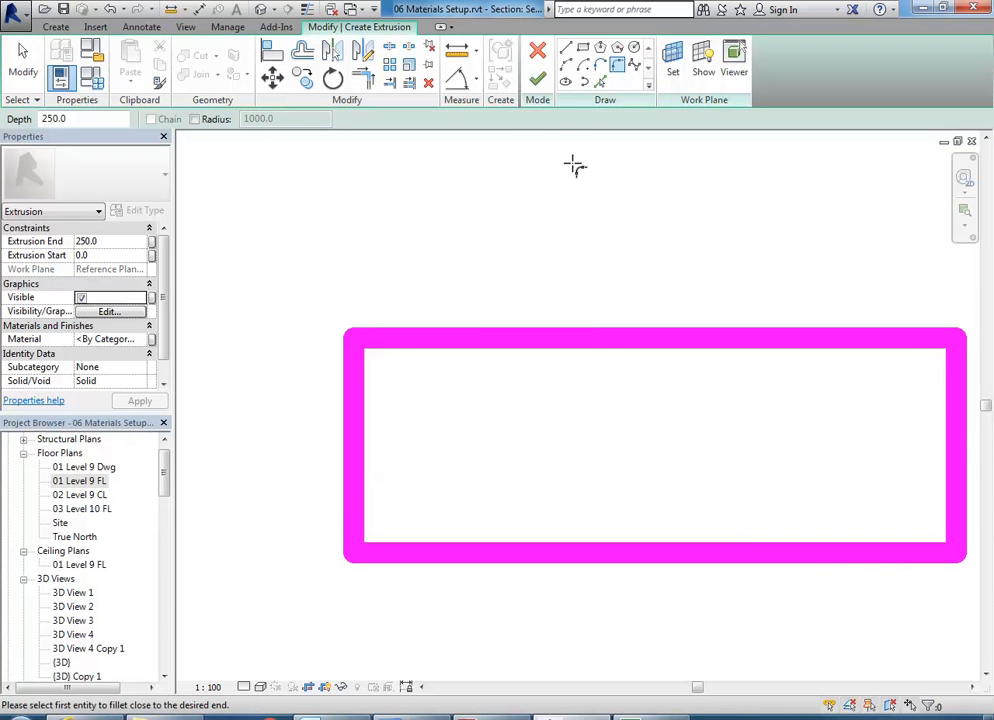
left_click(439, 345)
left_click(360, 390)
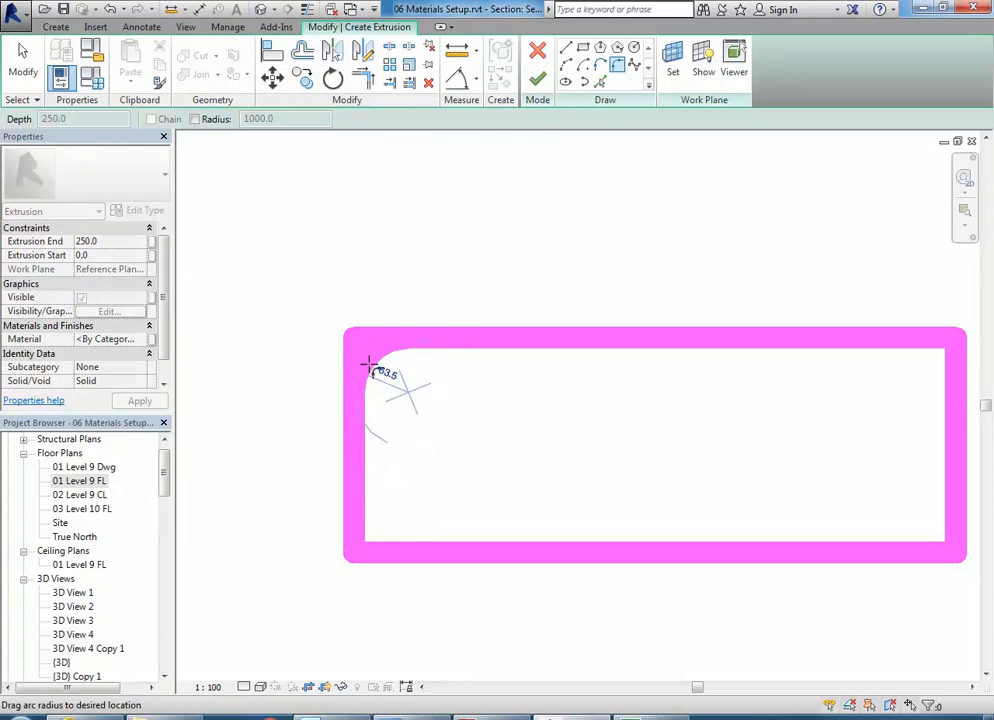
left_click(376, 360)
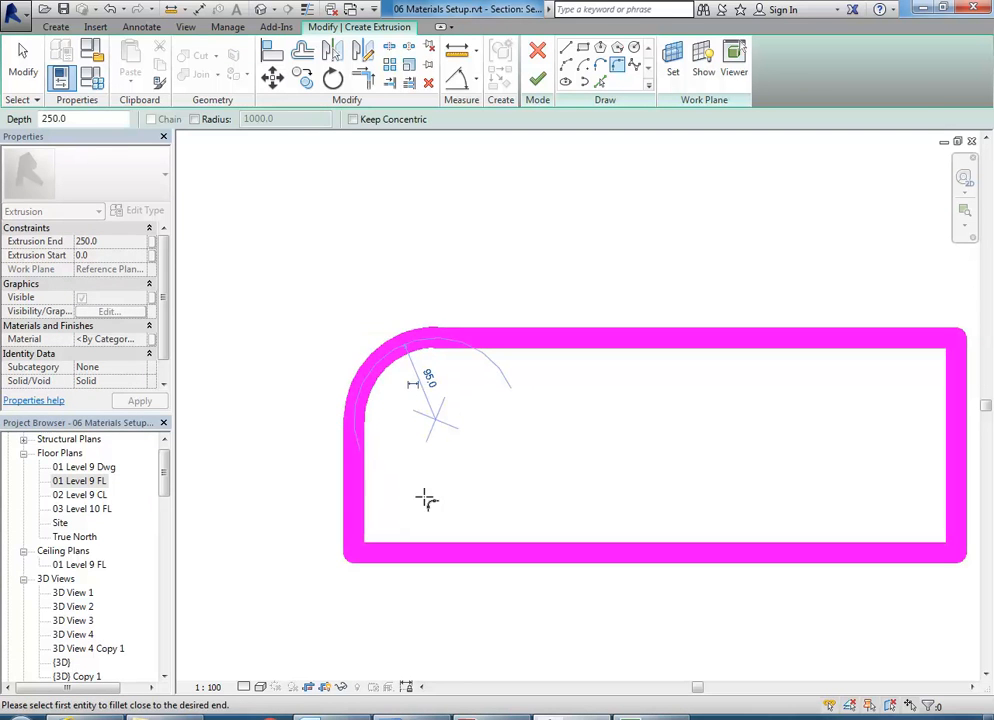
Step: Set the radius of the upper-left corner's fillet arc to 50 mm
left_click(433, 382)
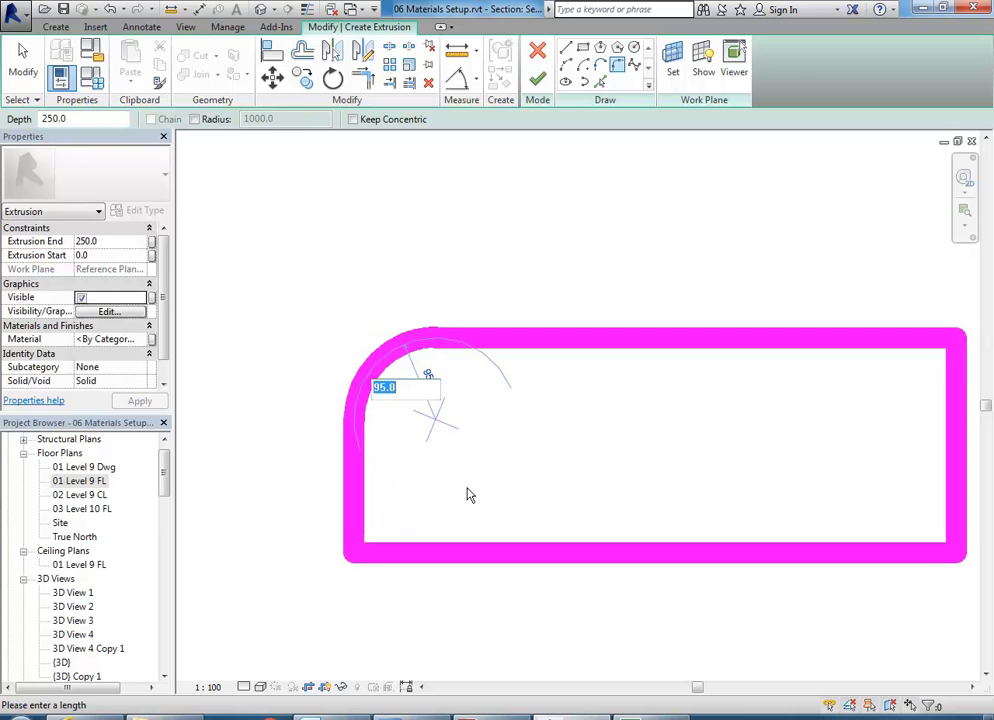
type("50")
key("Return")
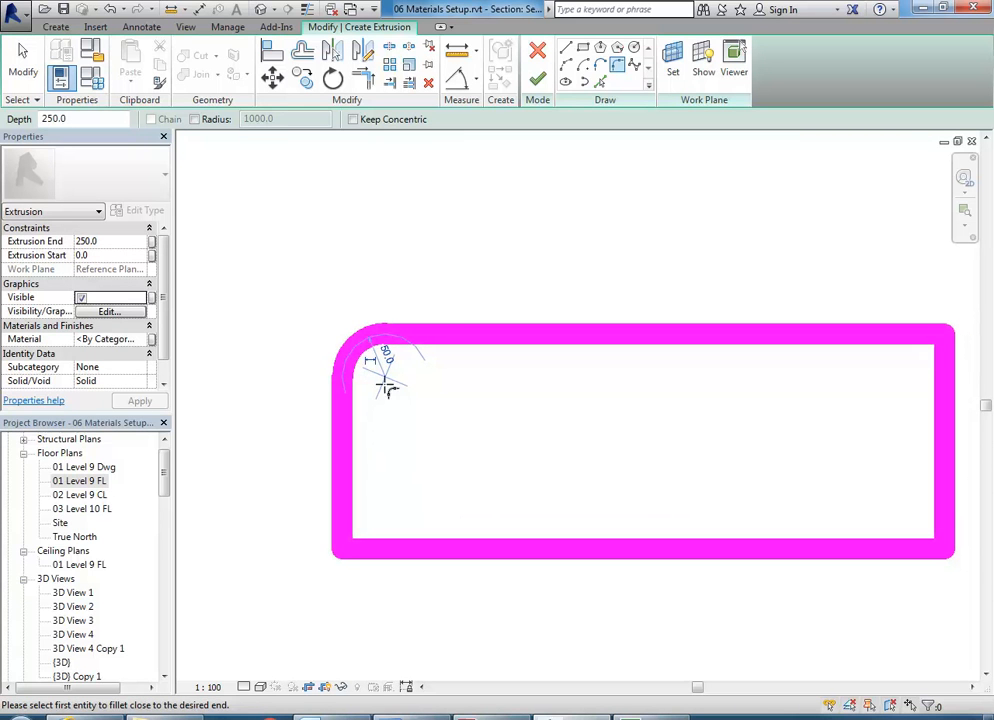
Step: Set the upper-left fillet radius to 80 mm and round the profile's lower-left corner with an 80 mm fillet arc
left_click(384, 354)
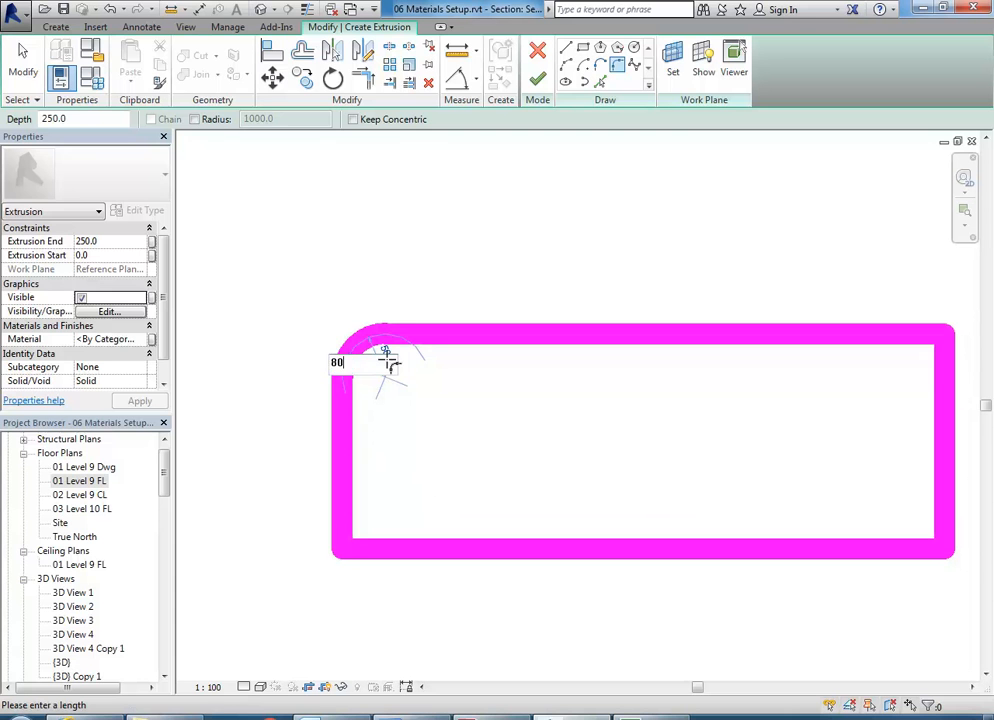
key("Return")
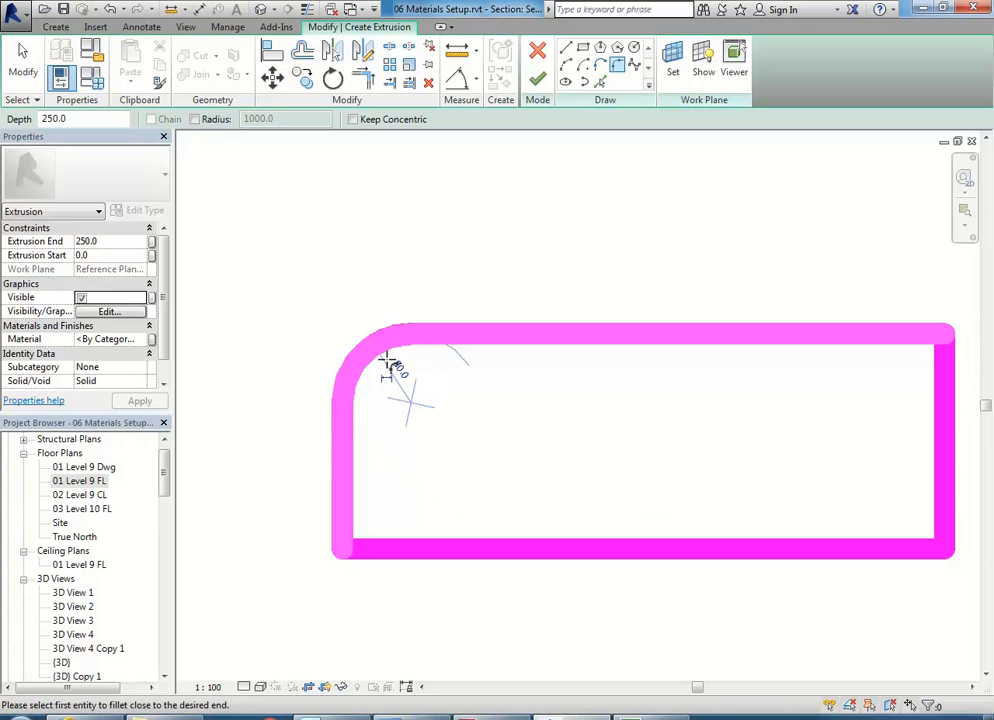
left_click(392, 553)
left_click(433, 468)
left_click(400, 443)
type("80")
key("Return")
Step: Round the profile's upper-right corner with a fillet arc of 80 mm radius
scroll(405, 443, "down", 1)
left_click(801, 357)
left_click(852, 401)
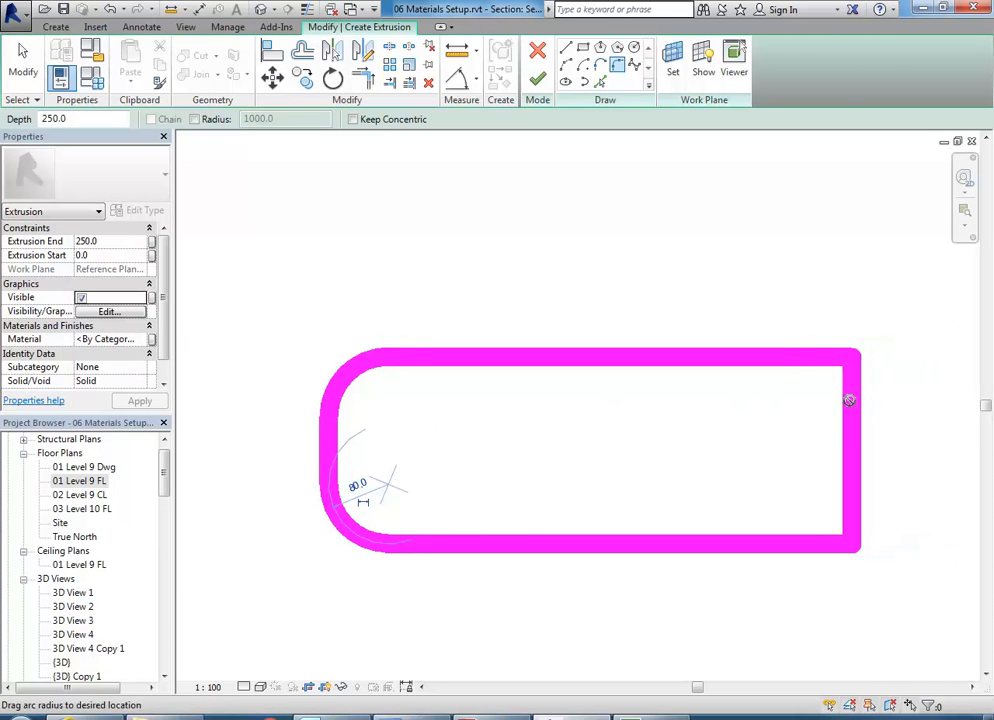
left_click(776, 405)
left_click(766, 400)
type("80")
key("Return")
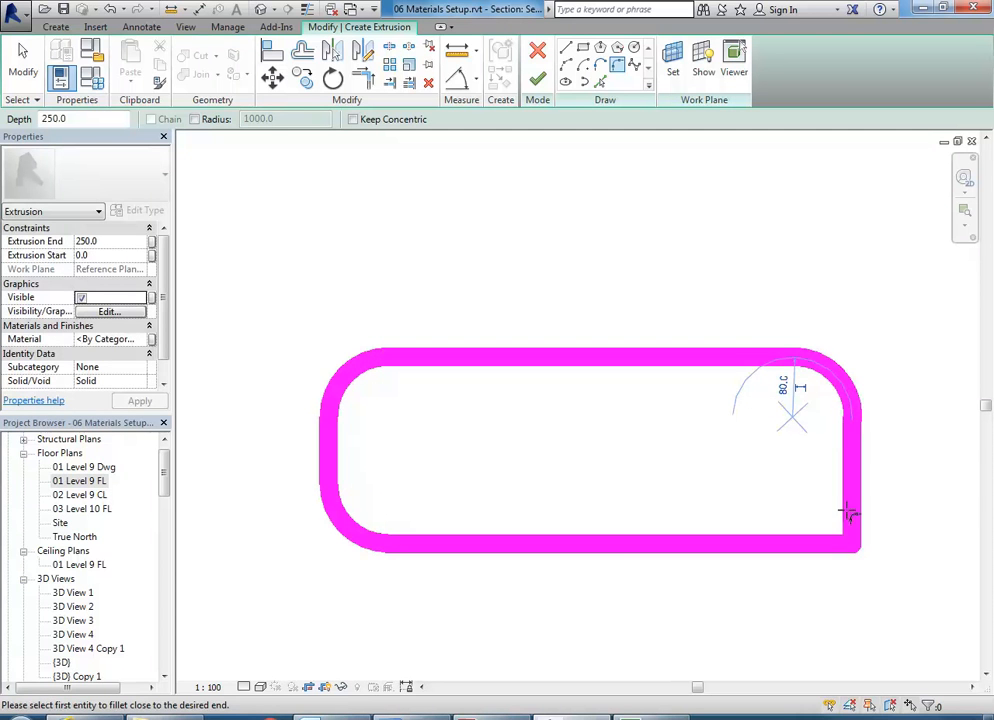
Step: Round the profile's lower-right corner with an 80 mm fillet arc and finish the extrusion sketch
left_click(829, 545)
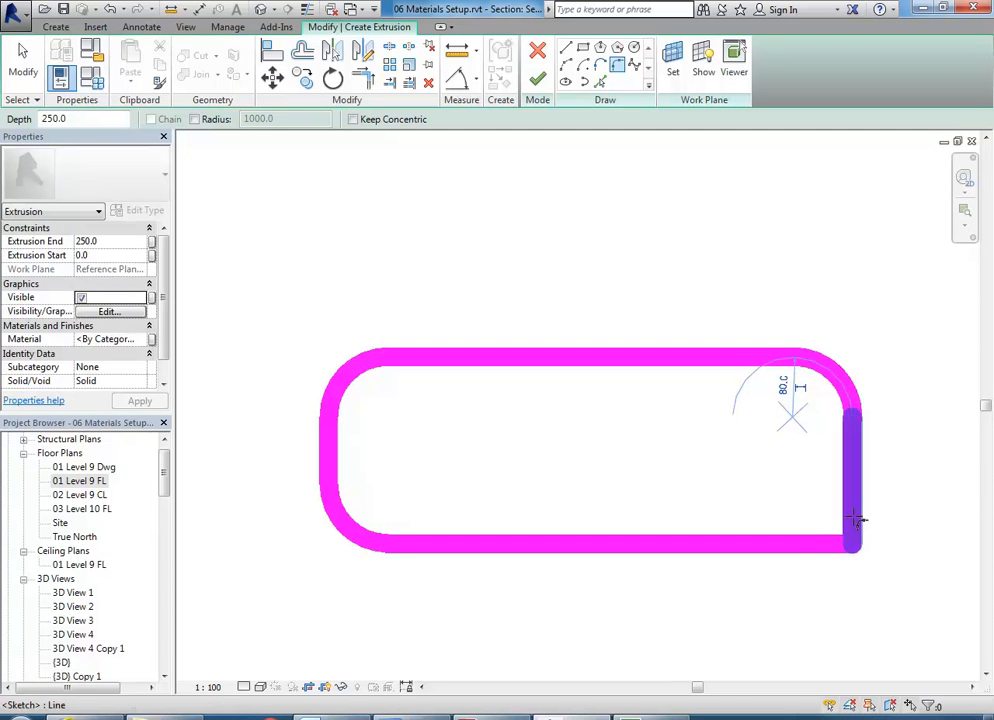
left_click(855, 520)
left_click(808, 465)
left_click(801, 508)
type("80")
key("Return")
scroll(626, 473, "down", 3)
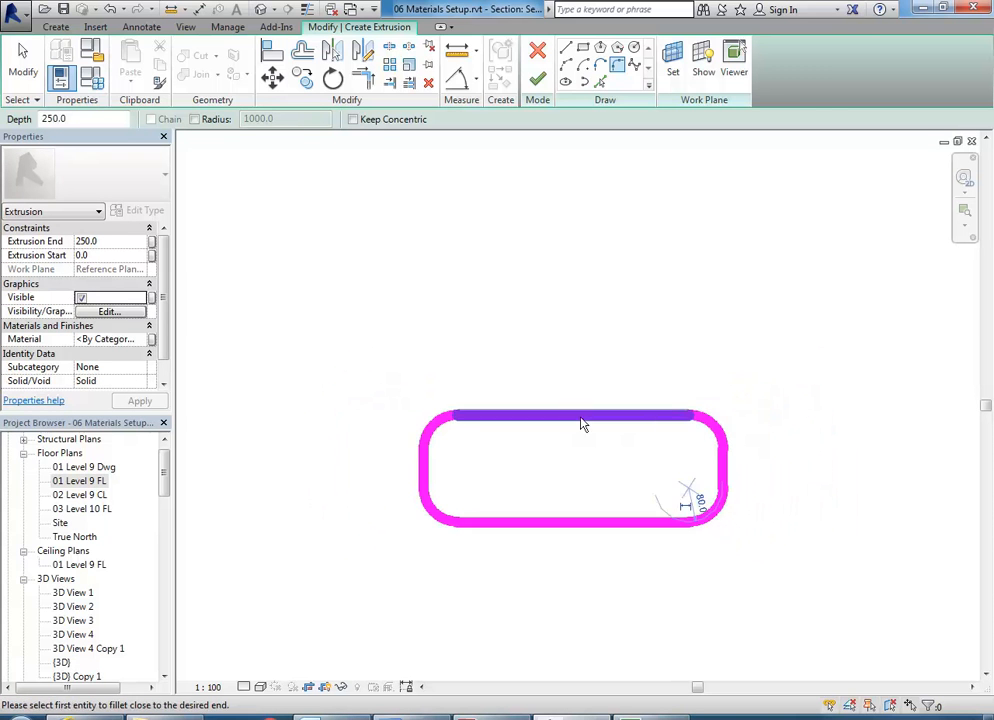
key("Escape")
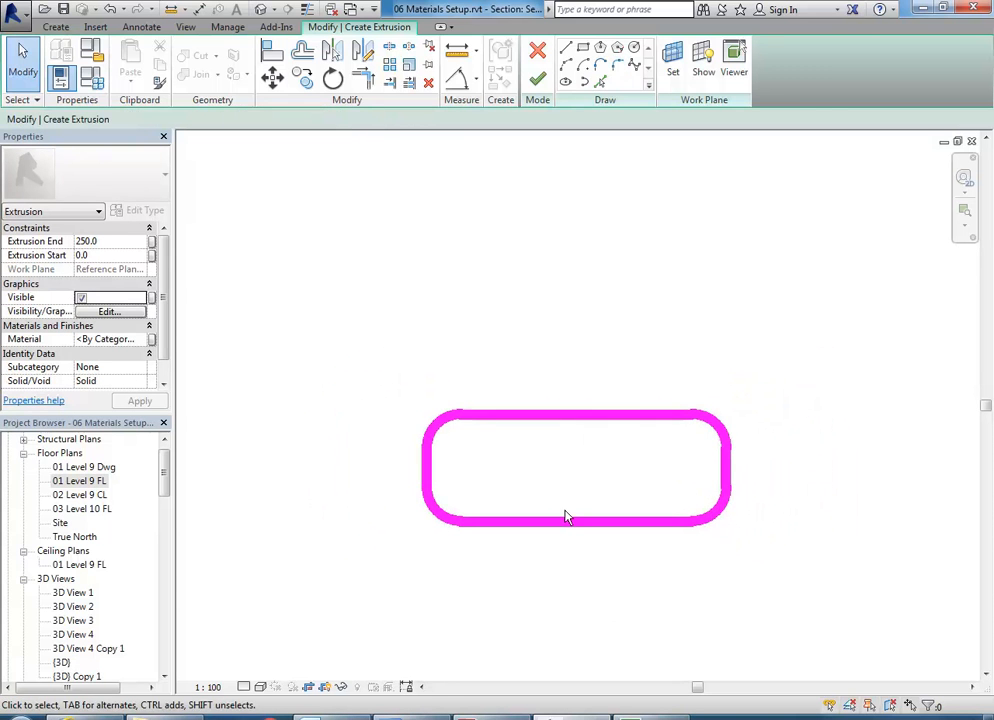
scroll(528, 460, "up", 2)
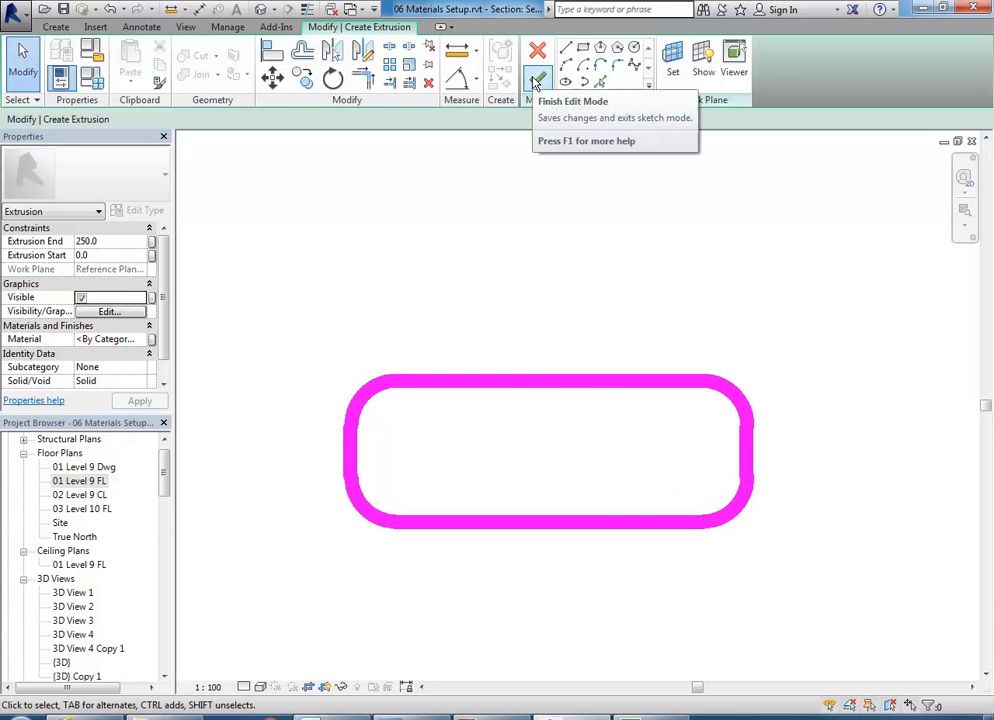
left_click(535, 82)
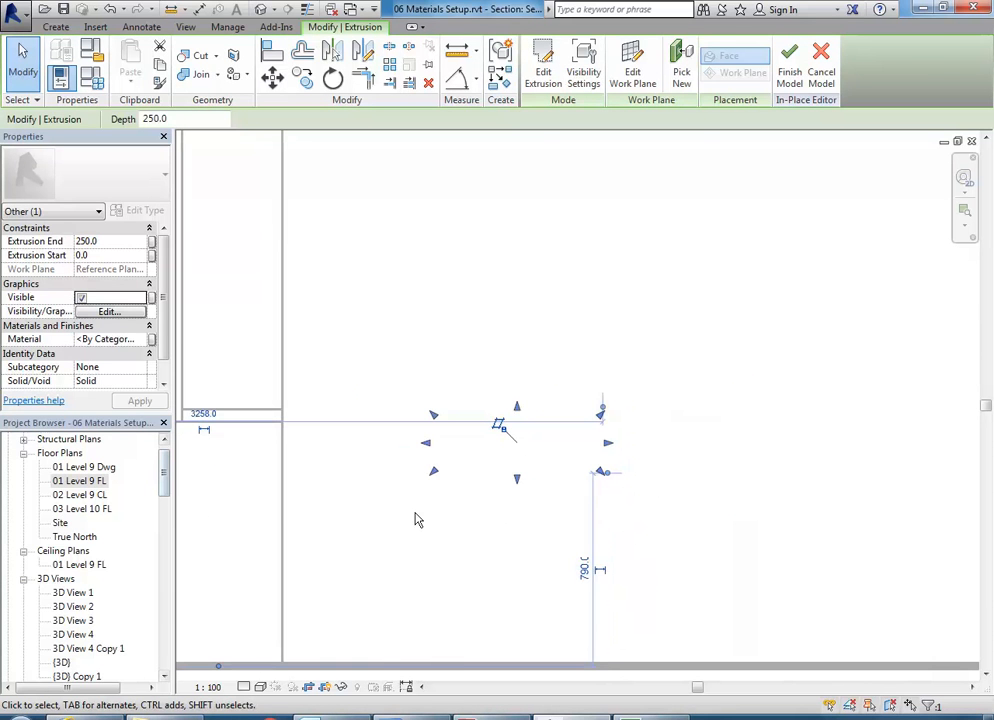
Step: Examine the extrusion's location relative to the walls, grids and section marks in the 01 Level 9 FL floor plan
double_click(78, 483)
middle_click_drag(543, 472, 587, 453)
scroll(587, 453, "up", 6)
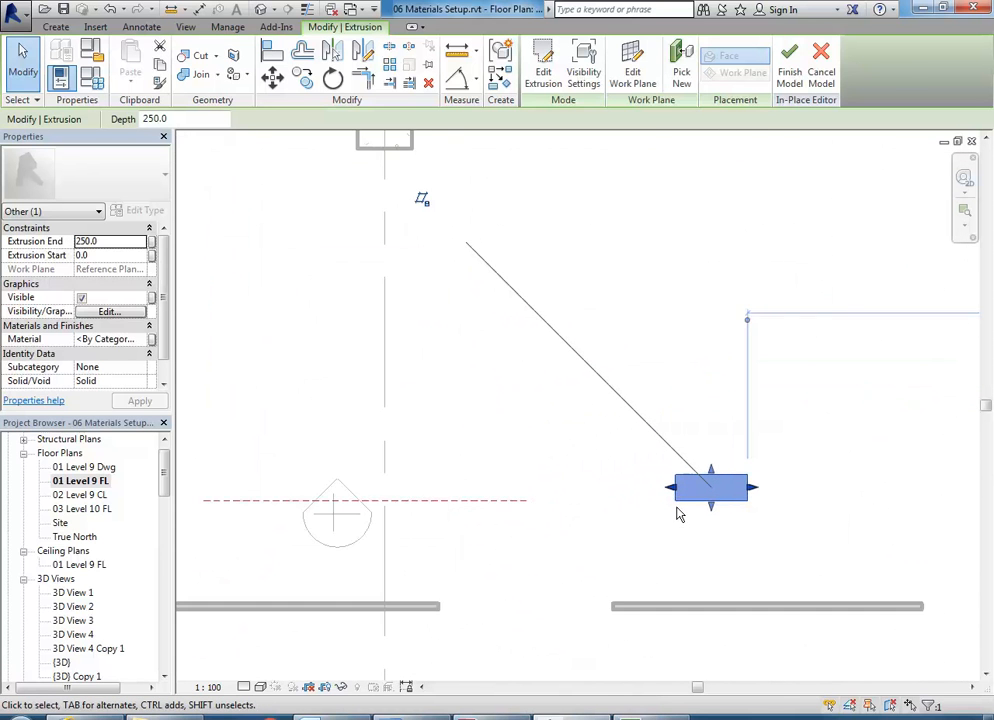
scroll(446, 508, "down", 2)
middle_click_drag(446, 508, 579, 504)
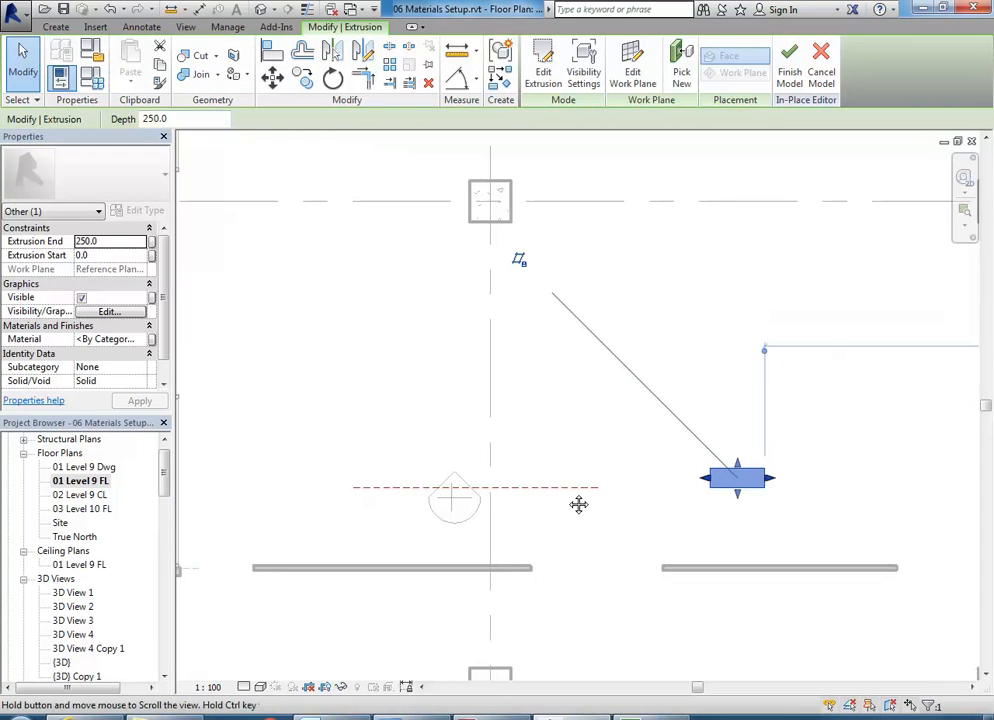
scroll(721, 463, "down", 2)
scroll(700, 525, "down", 1)
scroll(672, 528, "down", 2)
middle_click_drag(642, 555, 655, 512)
middle_click_drag(646, 497, 604, 479)
middle_click_drag(577, 427, 615, 396)
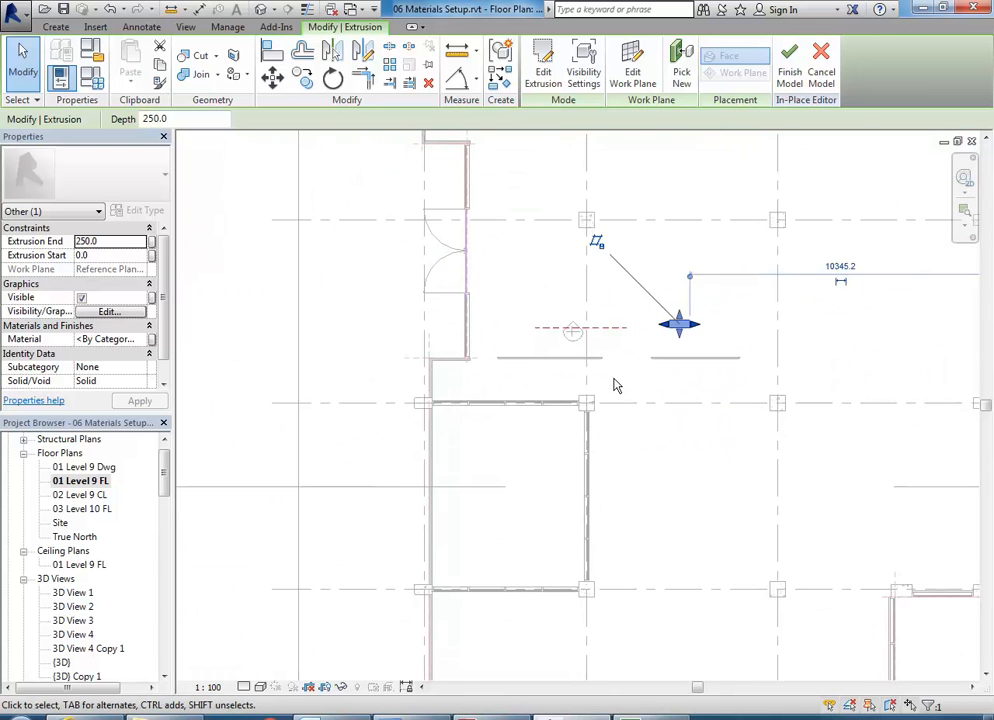
scroll(657, 406, "down", 2)
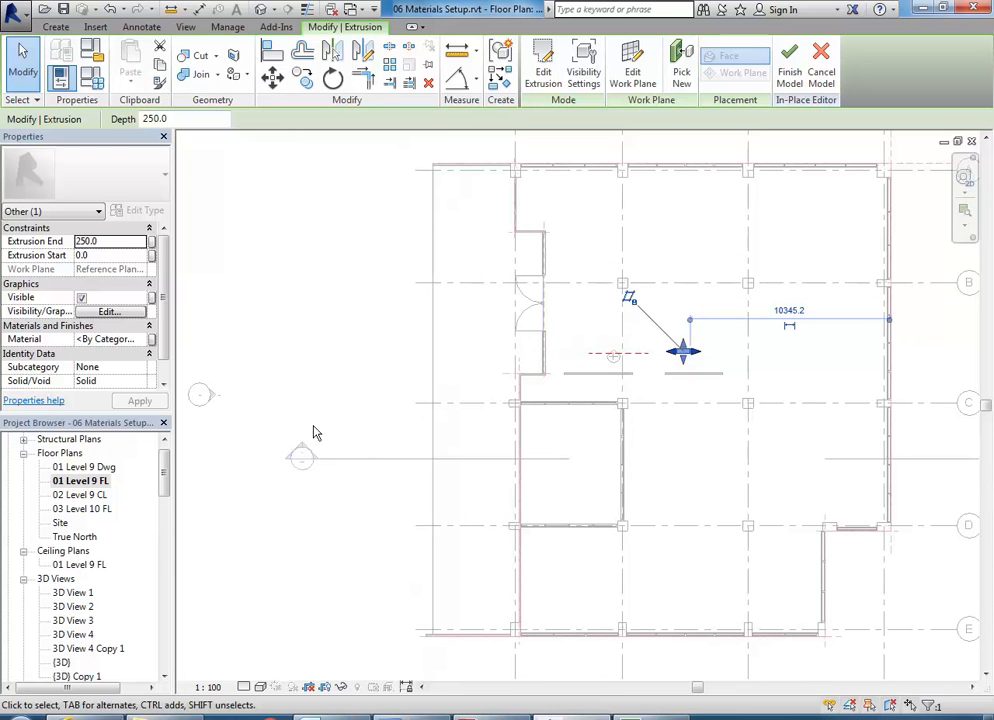
Step: Open the section view from its marker in the plan and set its visual style to Wireframe
double_click(301, 455)
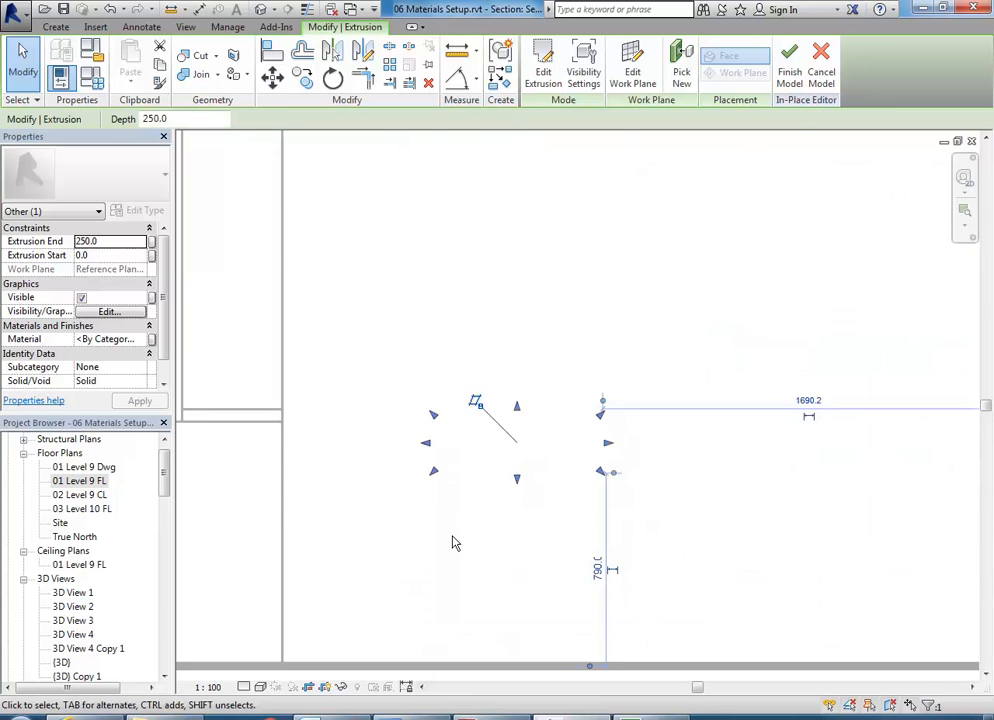
scroll(533, 459, "down", 2)
scroll(504, 544, "down", 1)
scroll(444, 544, "down", 1)
scroll(441, 525, "up", 1)
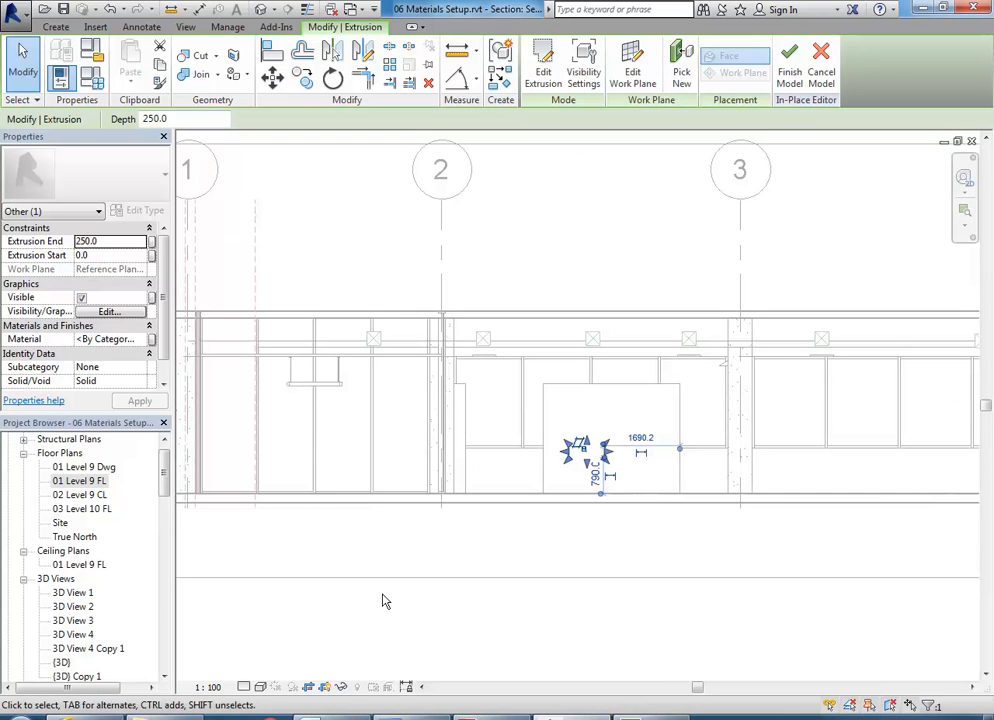
left_click(260, 687)
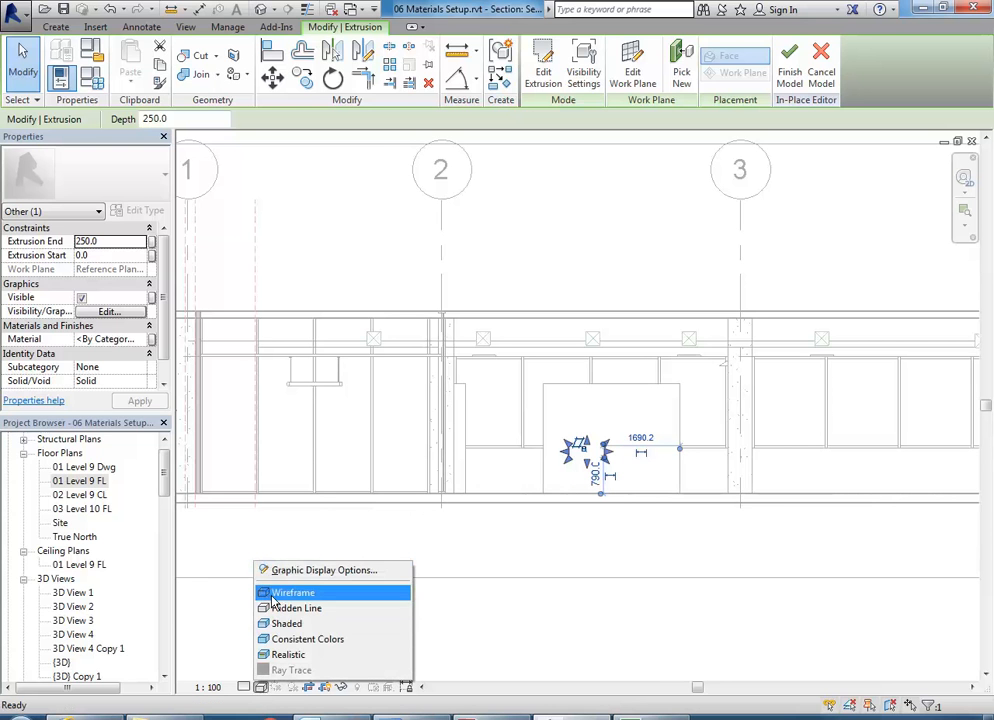
left_click(290, 593)
scroll(556, 462, "up", 3)
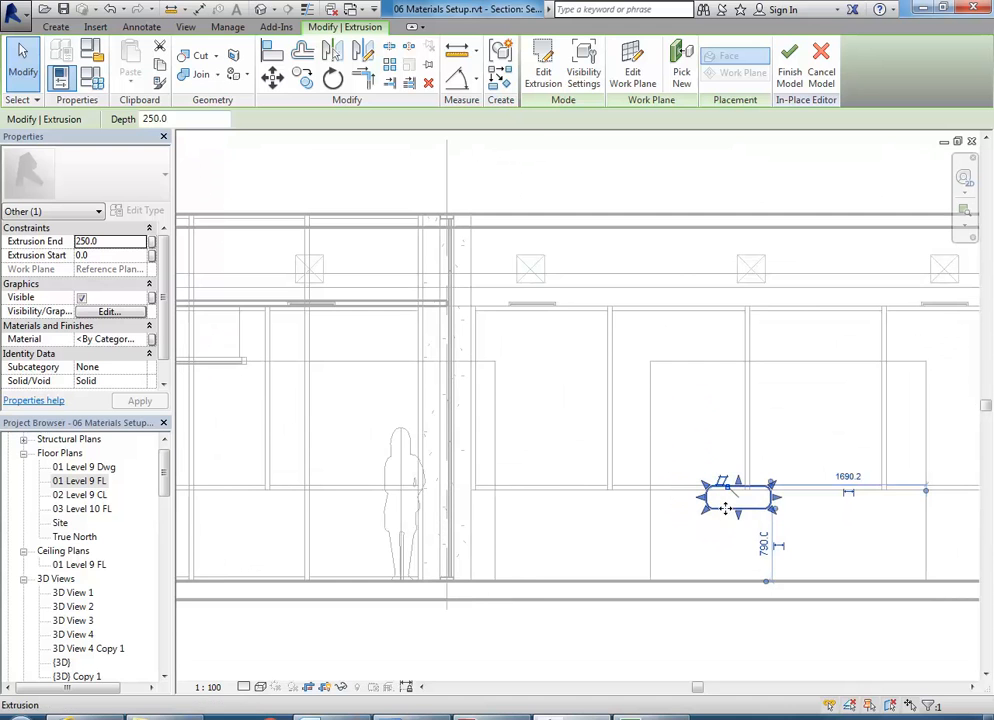
Step: Move the extrusion about 4920 mm horizontally to the left in the section, past the human figure
left_click(273, 78)
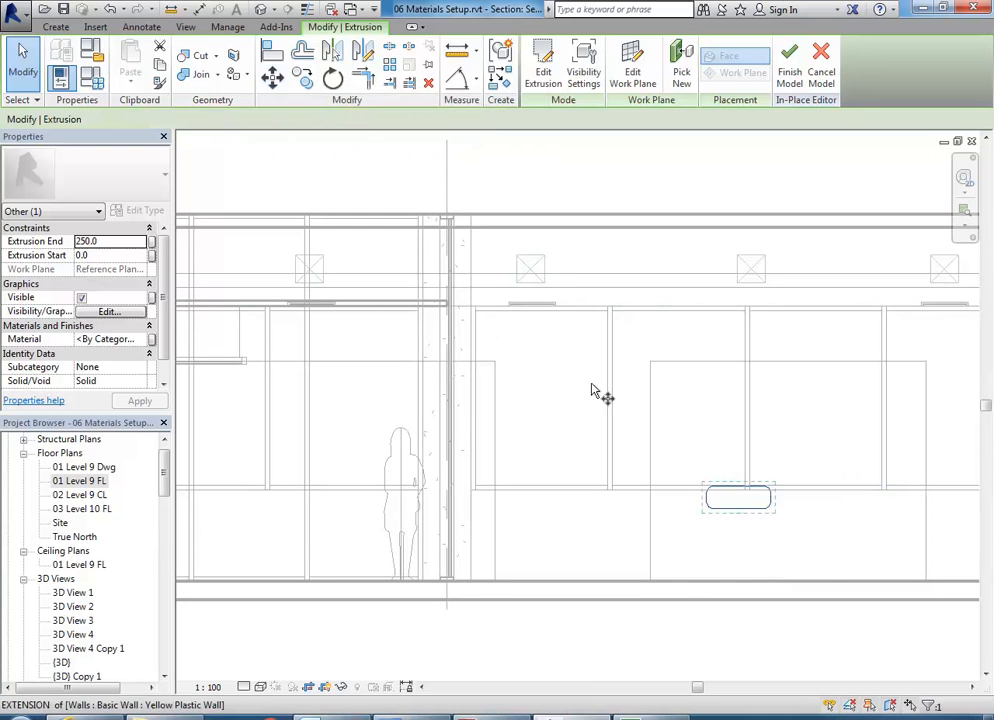
left_click(754, 512)
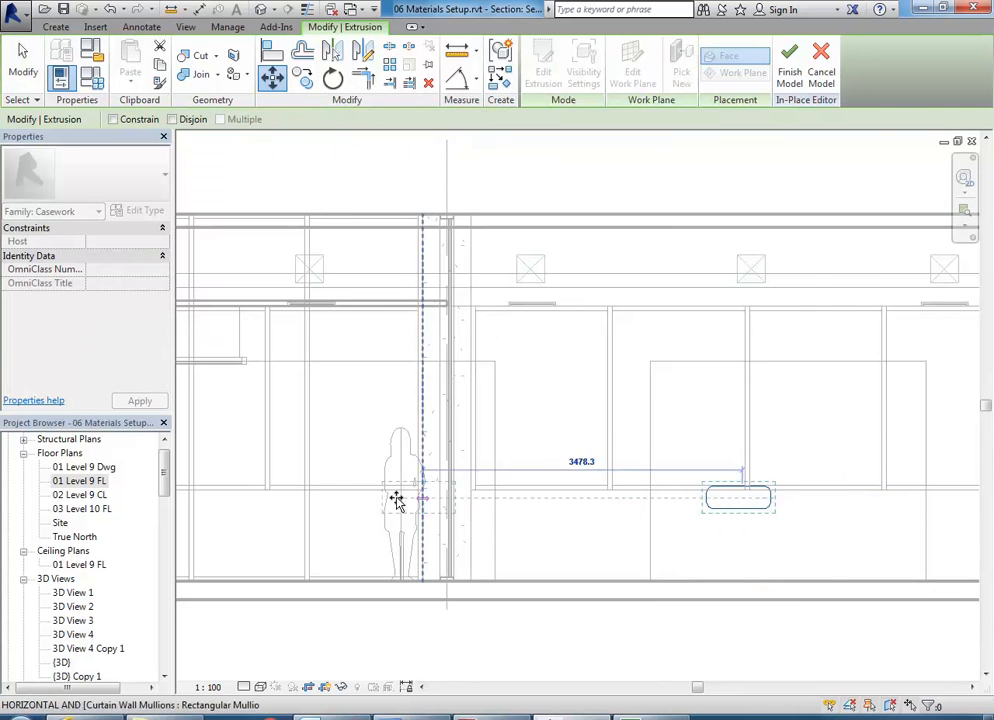
middle_click_drag(391, 506, 461, 507)
scroll(404, 501, "up", 1)
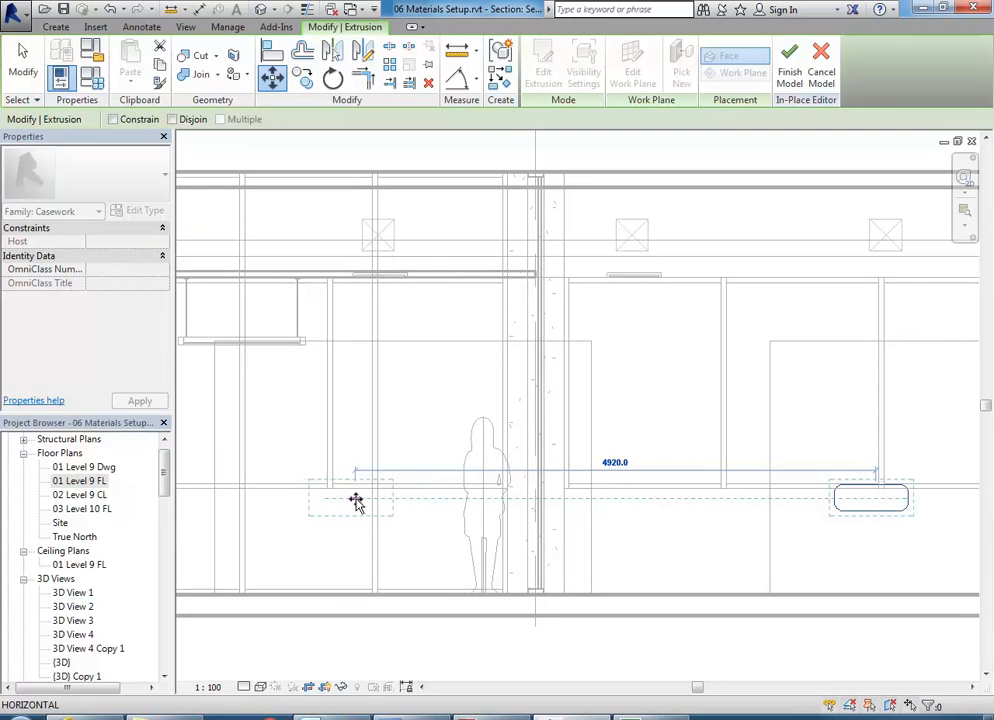
left_click(355, 499)
scroll(424, 530, "down", 2)
middle_click_drag(424, 526, 450, 492)
scroll(422, 526, "up", 3)
scroll(450, 492, "up", 1)
left_click(450, 550)
scroll(450, 550, "down", 2)
middle_click_drag(460, 576, 592, 574)
scroll(468, 550, "up", 1)
scroll(478, 495, "up", 1)
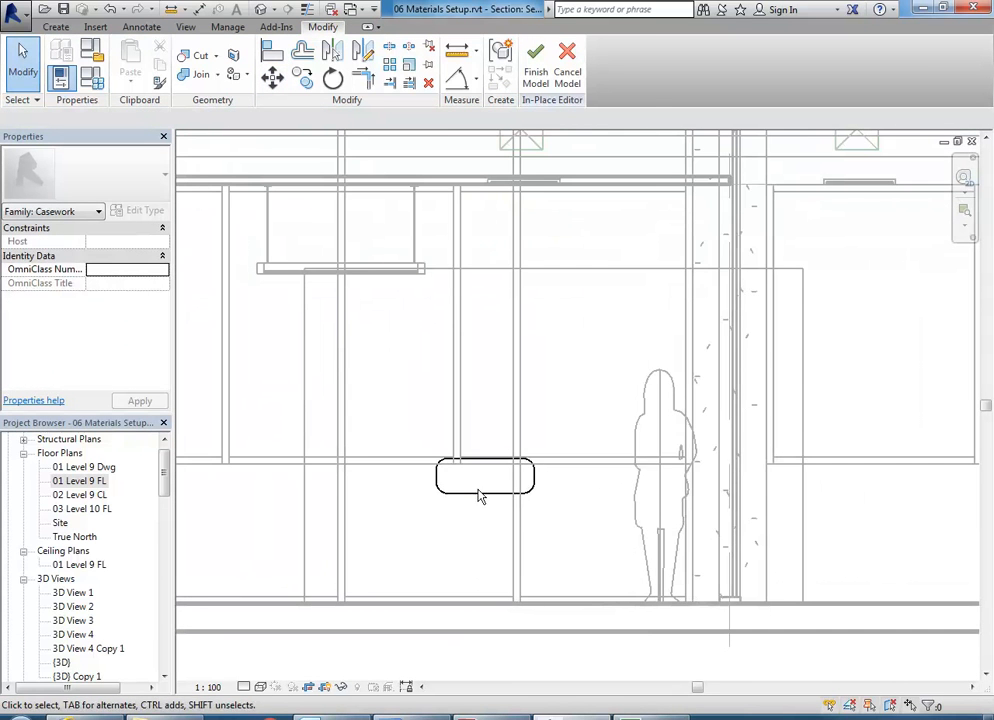
left_click(478, 493)
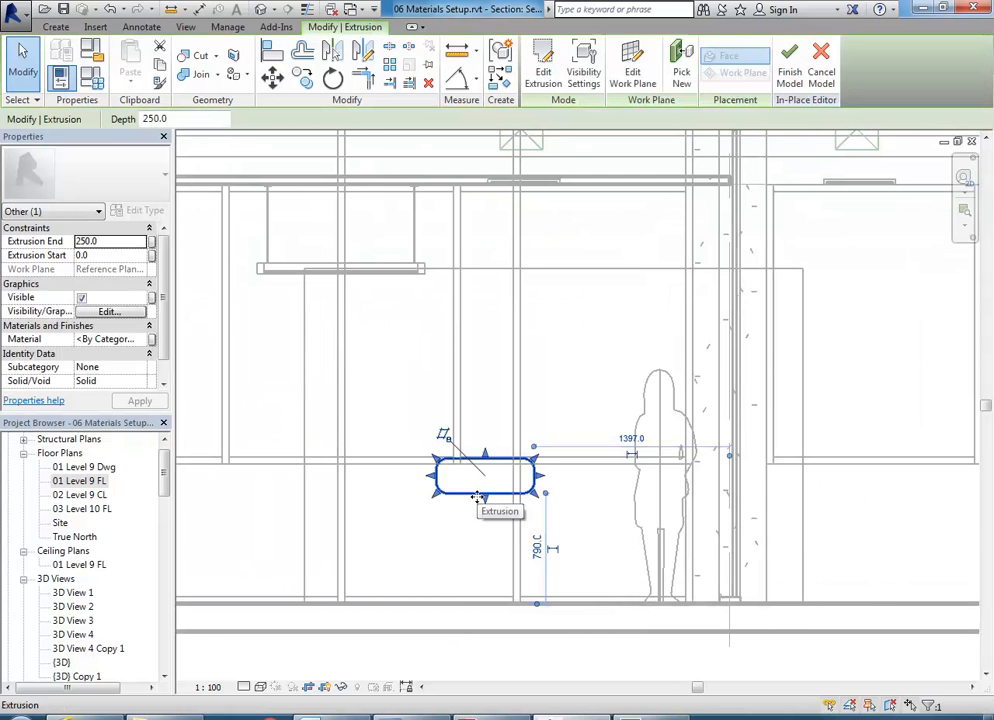
left_click(460, 549)
Step: Nudge the extrusion about 750 mm to the right along the reference plane in the 01 Level 9 FL floor plan
double_click(80, 481)
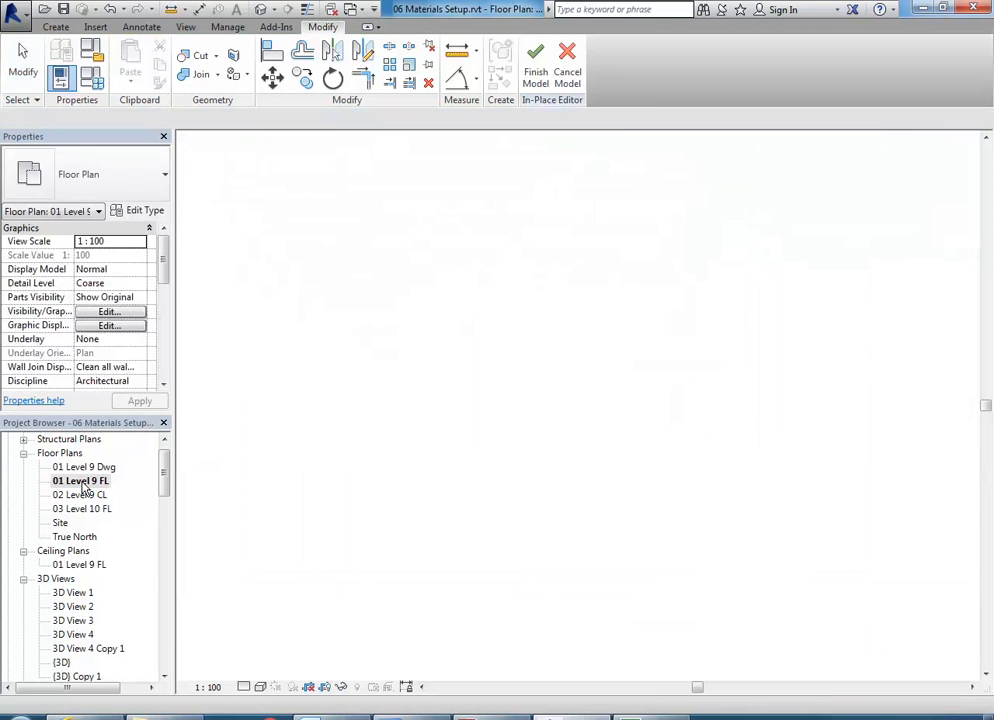
scroll(595, 386, "up", 8)
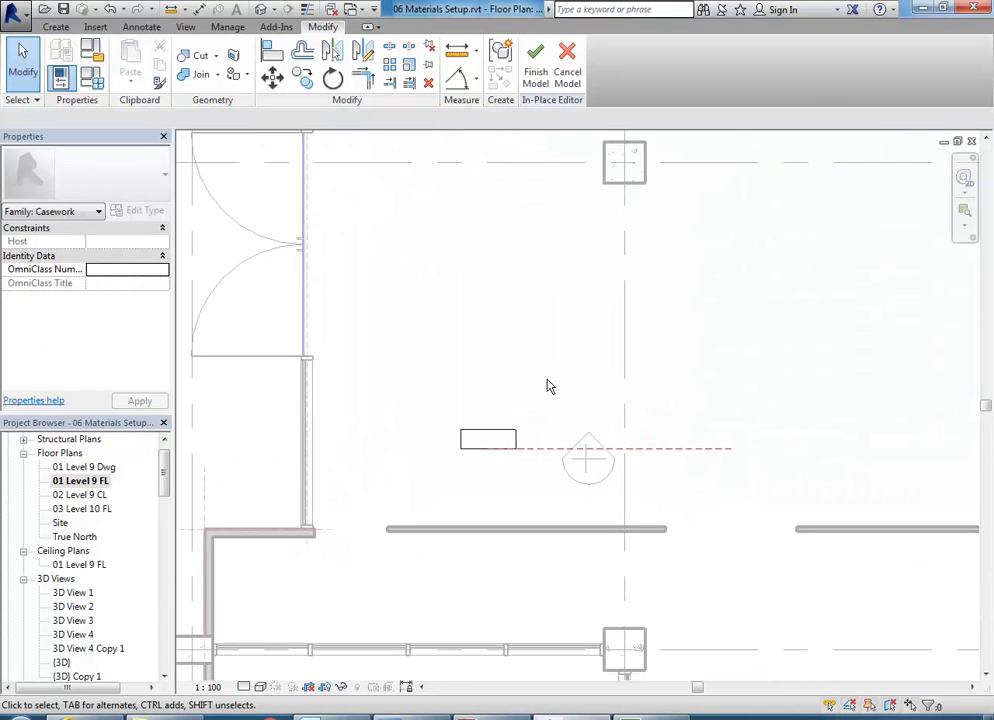
left_click(436, 442)
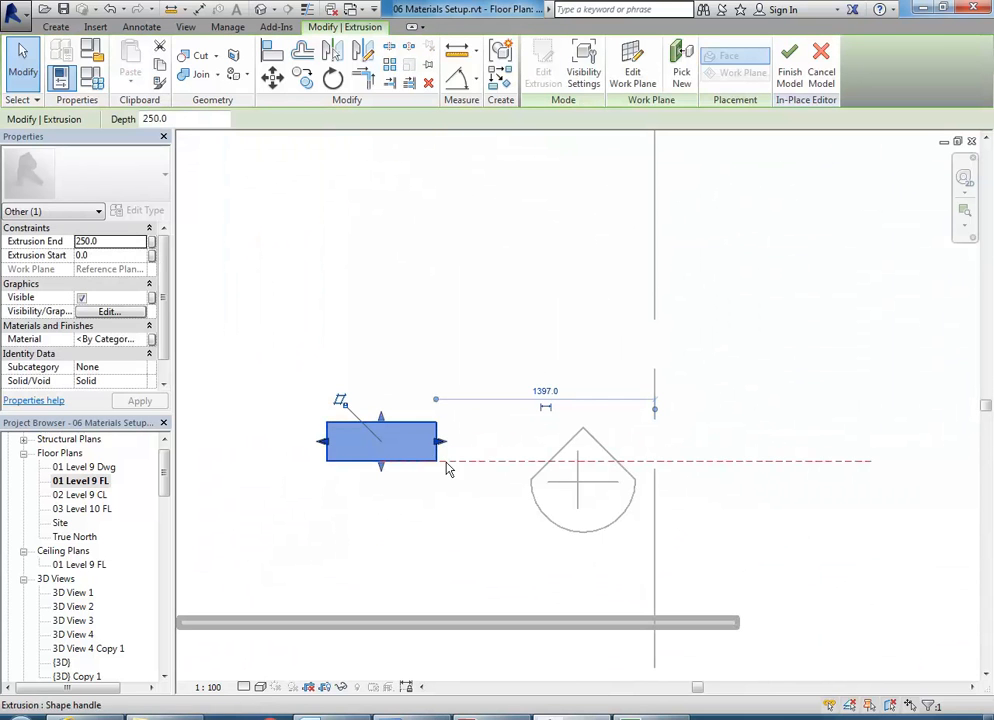
key("Right")
key("Right")
key("Right")
key("Right")
key("Right")
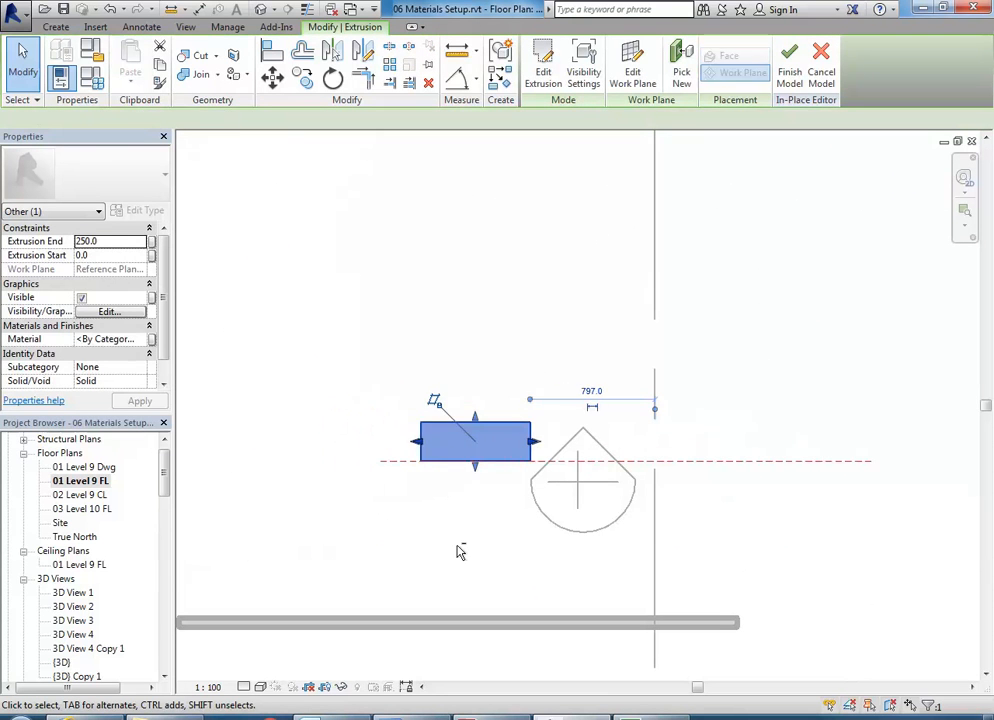
left_click(459, 546)
Step: Select the extrusion in plan and review its Extrusion Start and Extrusion End properties
scroll(461, 520, "down", 3)
scroll(464, 520, "up", 1)
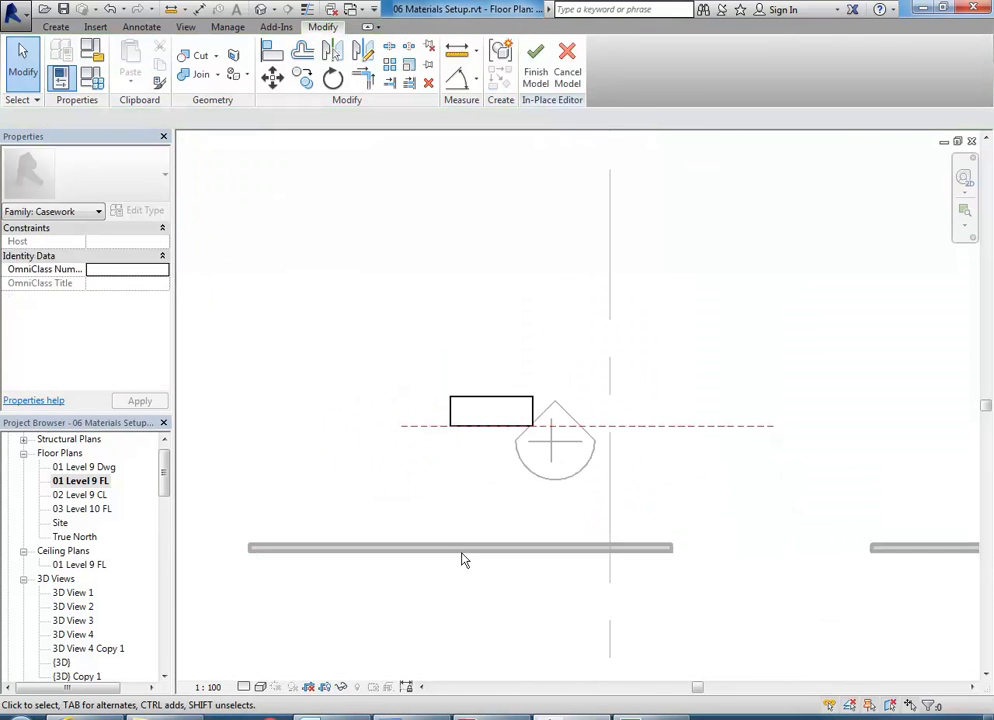
scroll(501, 415, "up", 3)
scroll(390, 444, "up", 1)
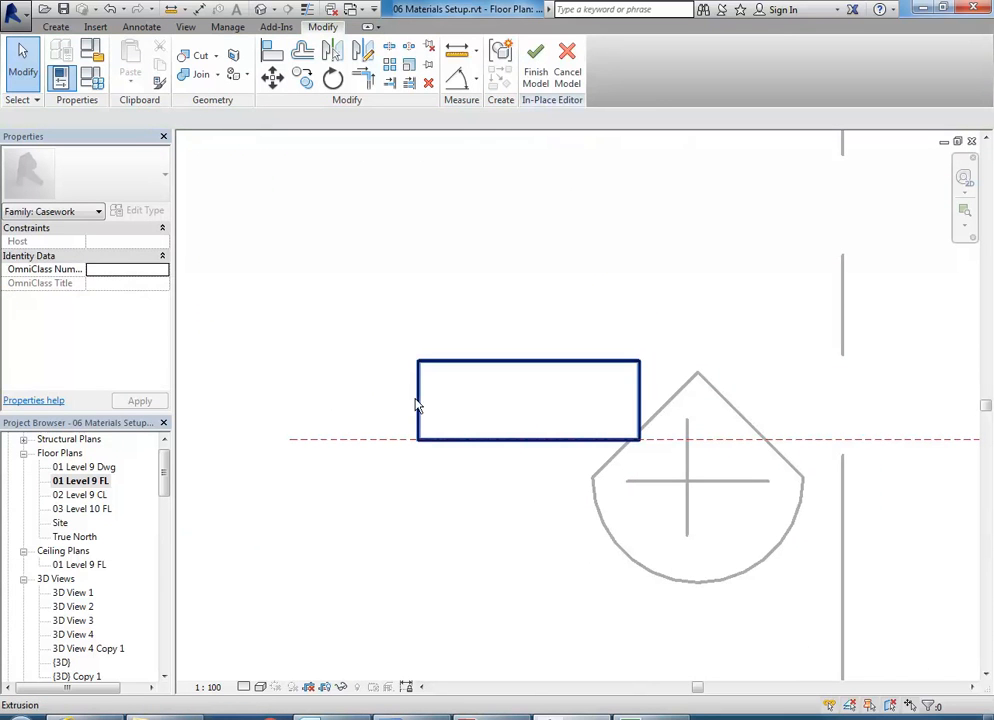
left_click(419, 401)
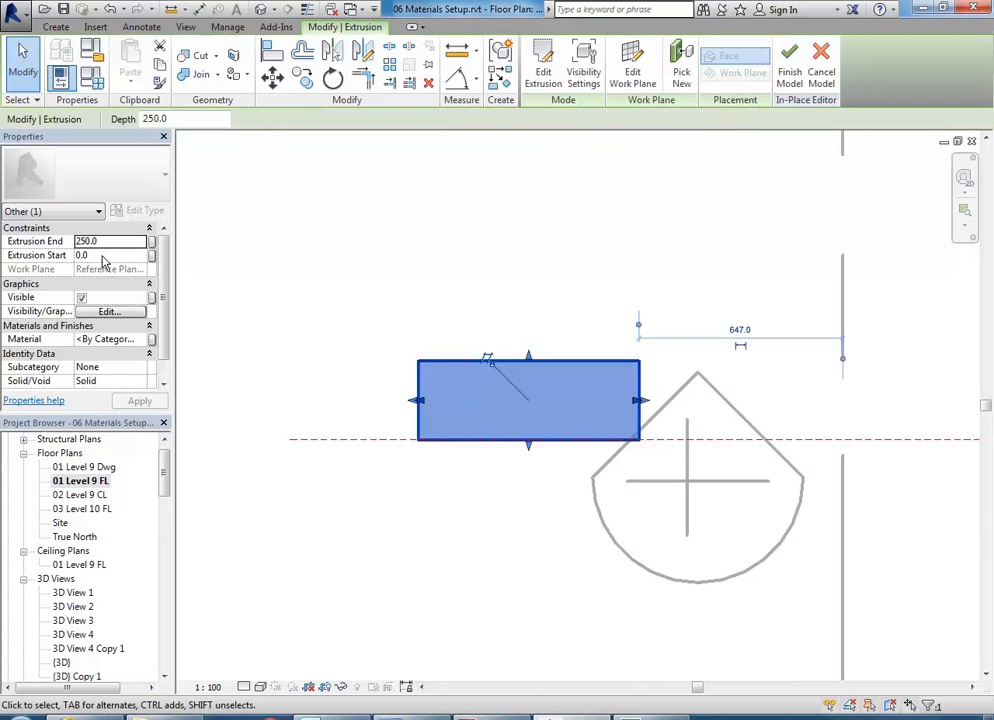
left_click(110, 255)
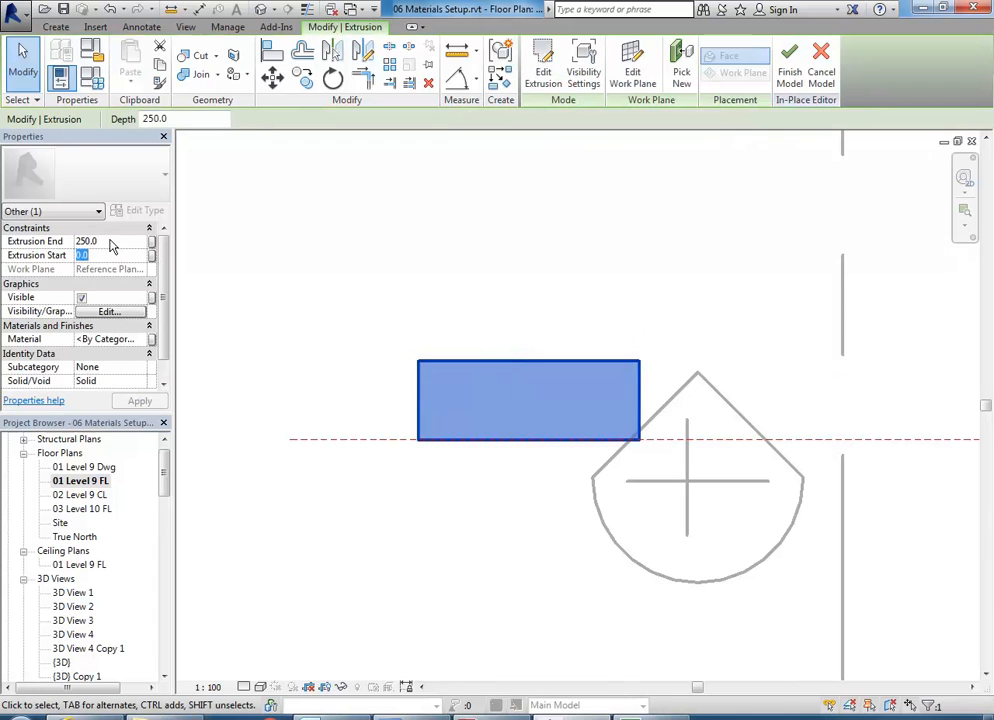
left_click(109, 241)
left_click(104, 256)
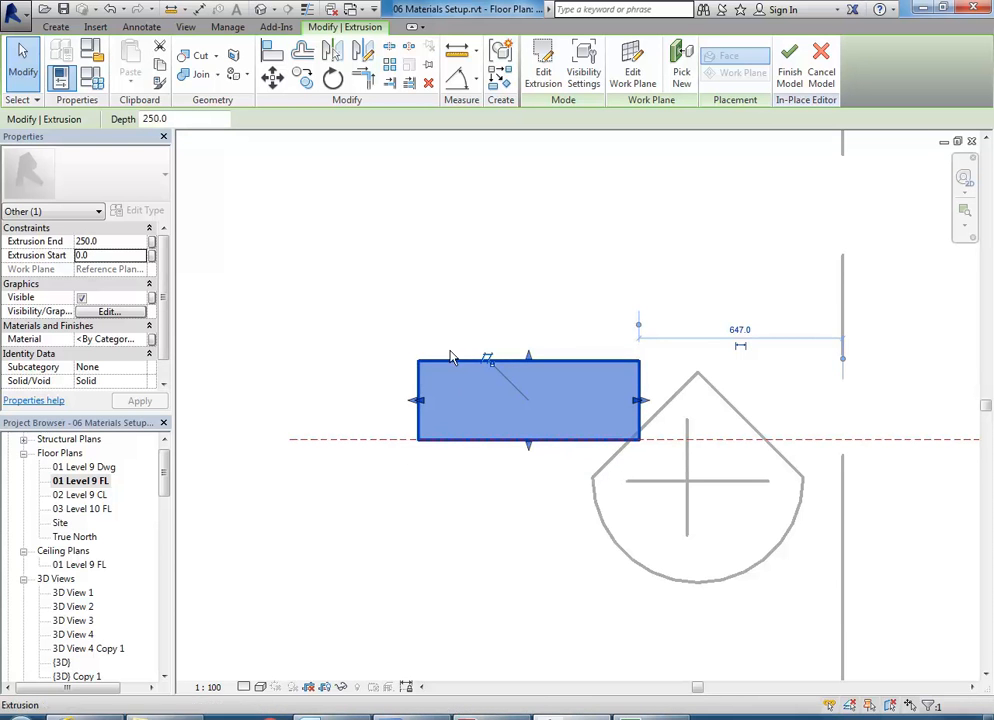
Step: Stretch the extrusion's upper end in plan to a depth of about 2545 mm
scroll(470, 271, "down", 1)
middle_click_drag(470, 271, 467, 415)
left_click_drag(518, 489, 519, 280)
middle_click_drag(443, 306, 417, 353)
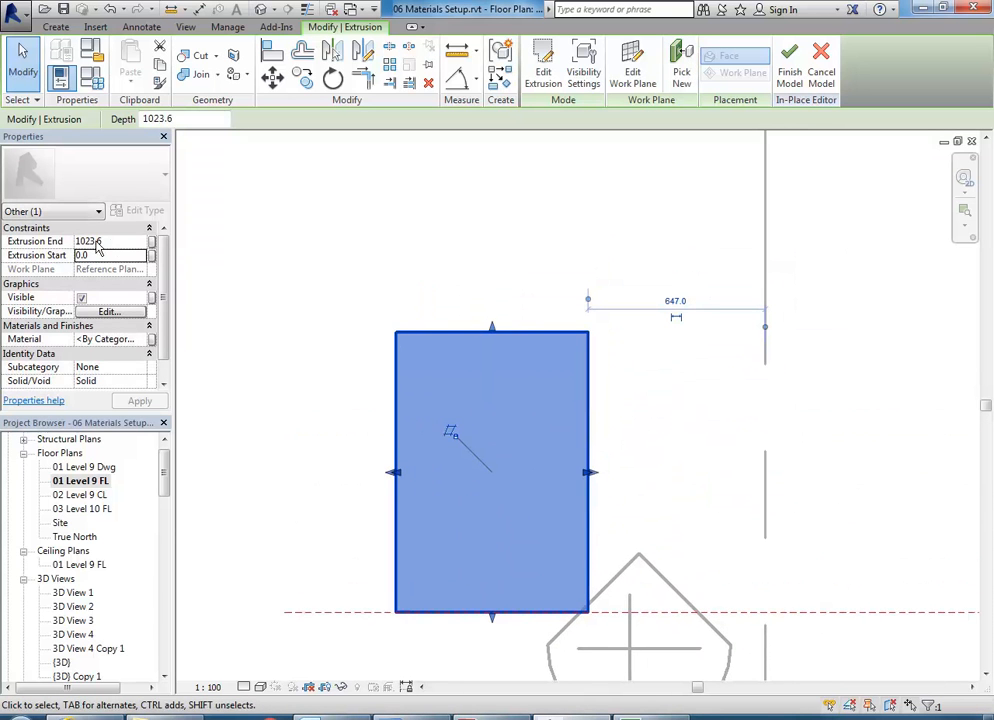
left_click_drag(495, 328, 448, 182)
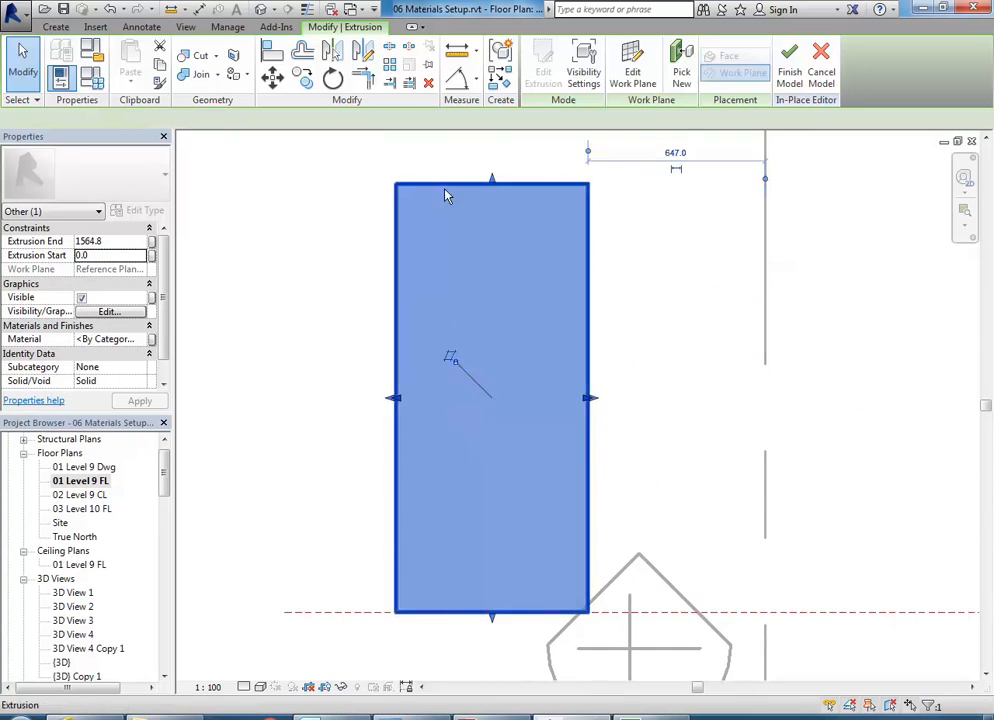
scroll(448, 182, "down", 1)
middle_click_drag(448, 182, 463, 387)
scroll(463, 387, "down", 1)
left_click_drag(459, 361, 455, 268)
scroll(406, 335, "up", 2)
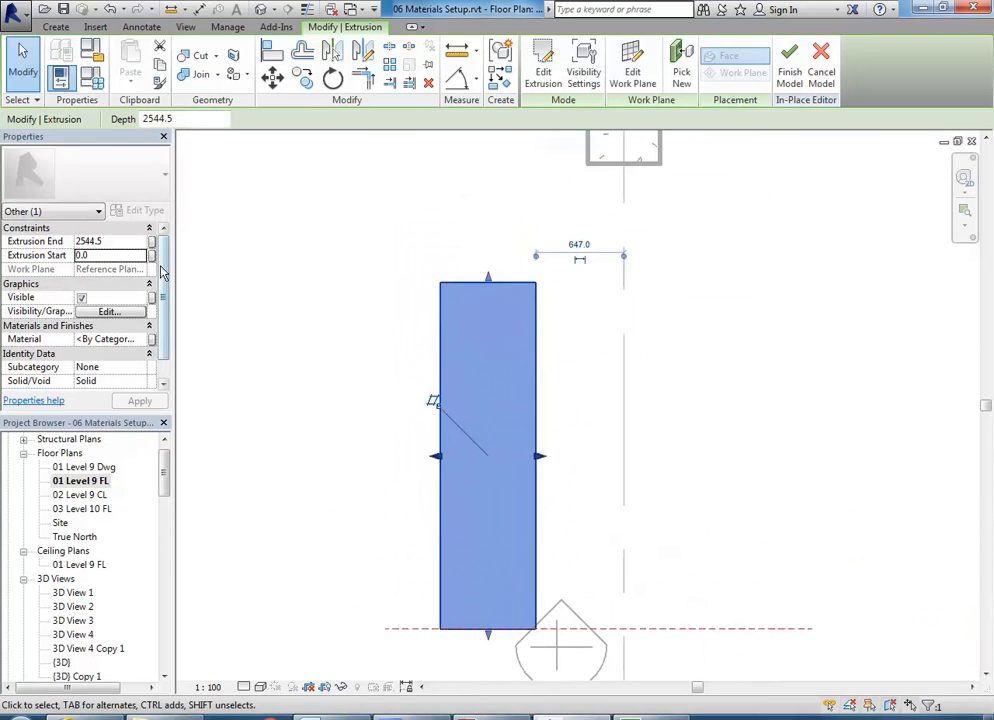
Step: Set the extrusion's Extrusion End to 2500 mm and deselect it
left_click(120, 241)
type("2500")
key("Return")
left_click(348, 400)
scroll(380, 390, "down", 3)
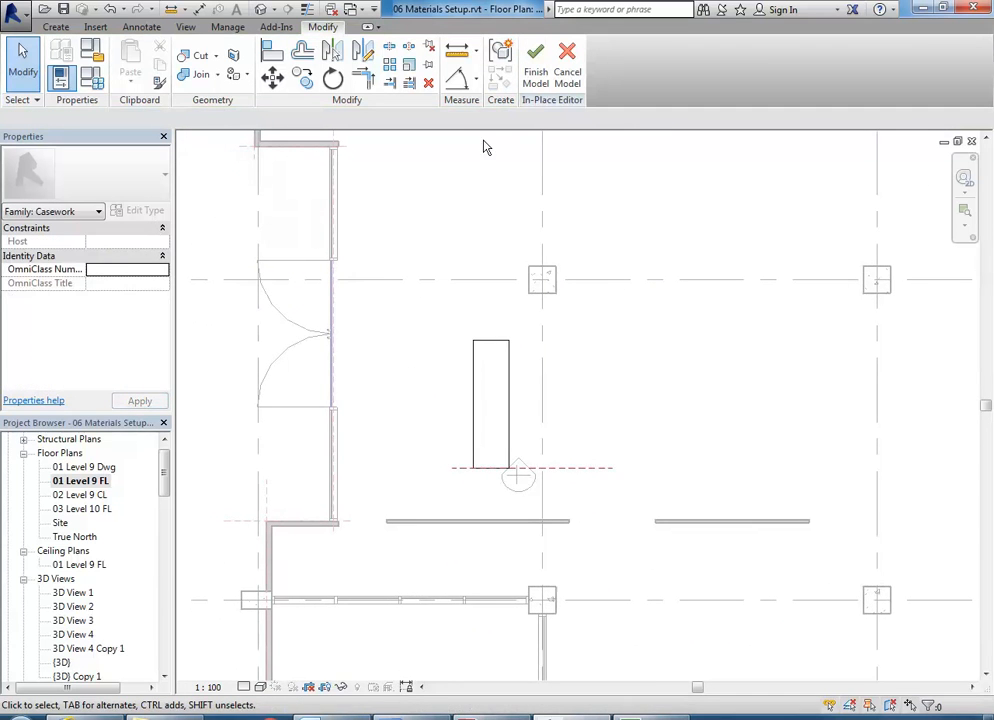
Step: Finish the in-place model and select the reception desk in 3D View 4
left_click(535, 72)
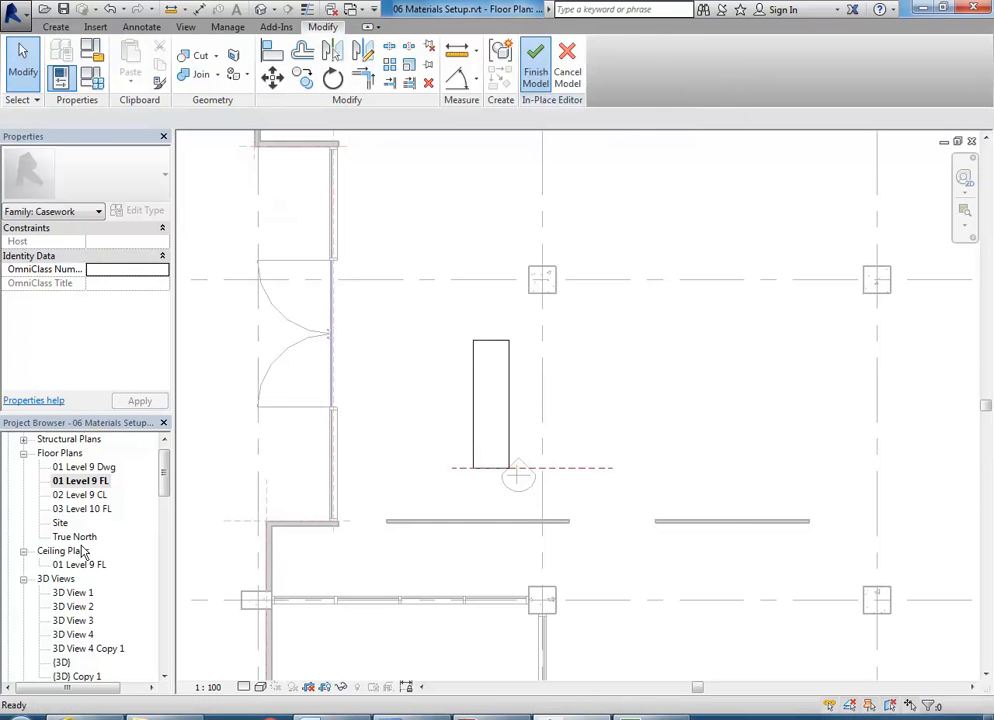
double_click(74, 634)
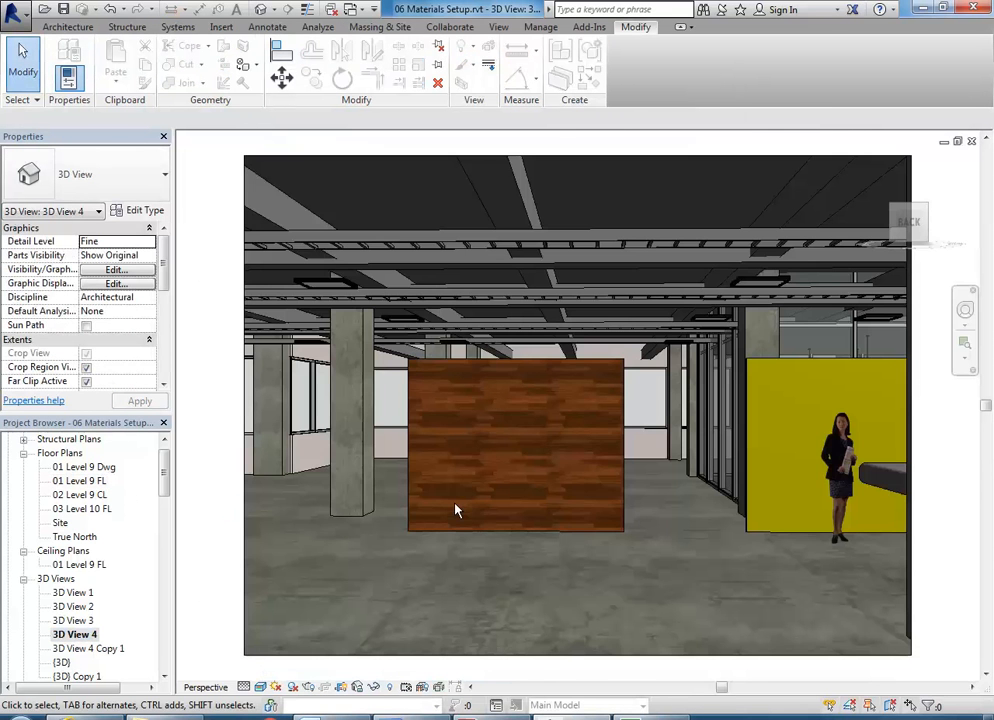
middle_click_drag(903, 540, 843, 528)
left_click(848, 498)
Step: Try to move the finished reception desk up and to the right in the 01 Level 9 FL floor plan
double_click(80, 481)
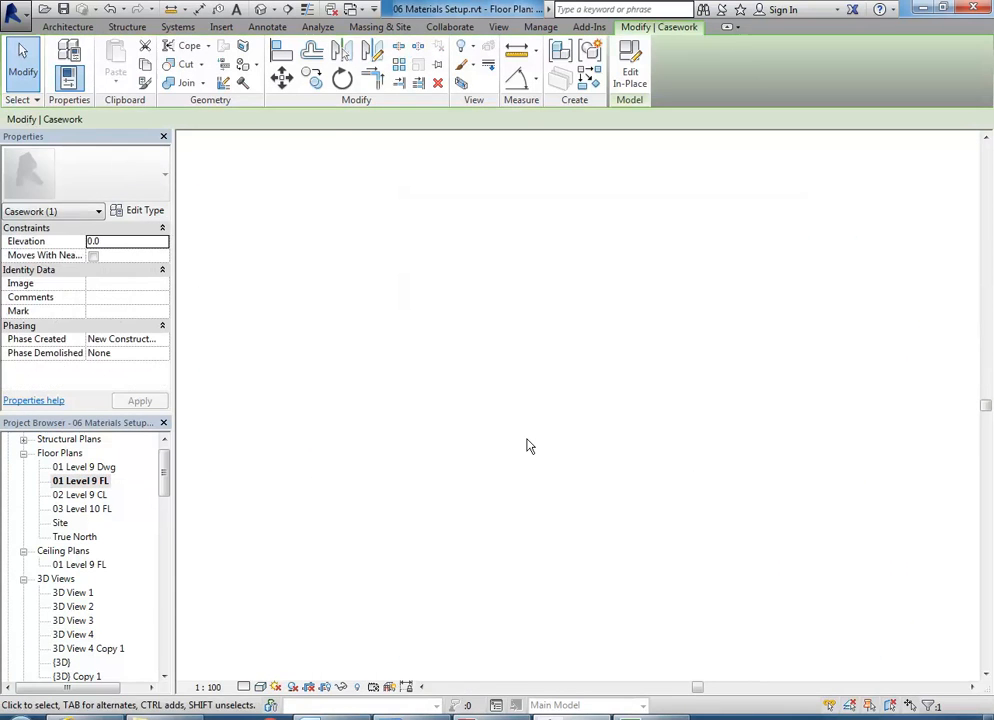
scroll(521, 421, "up", 2)
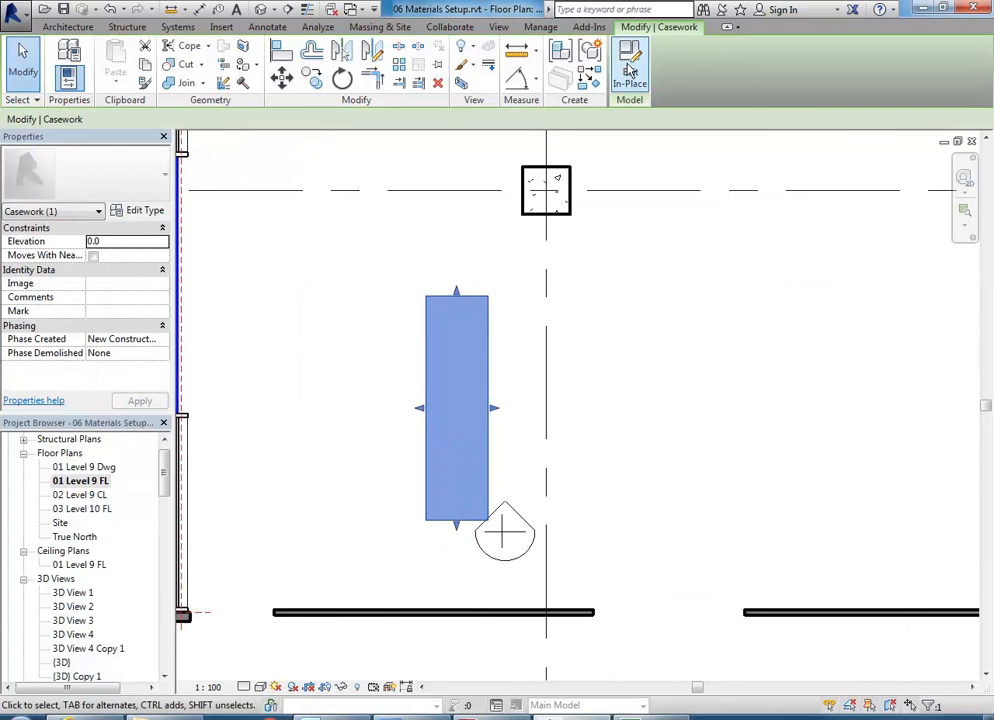
middle_click_drag(498, 423, 510, 432)
scroll(498, 491, "up", 1)
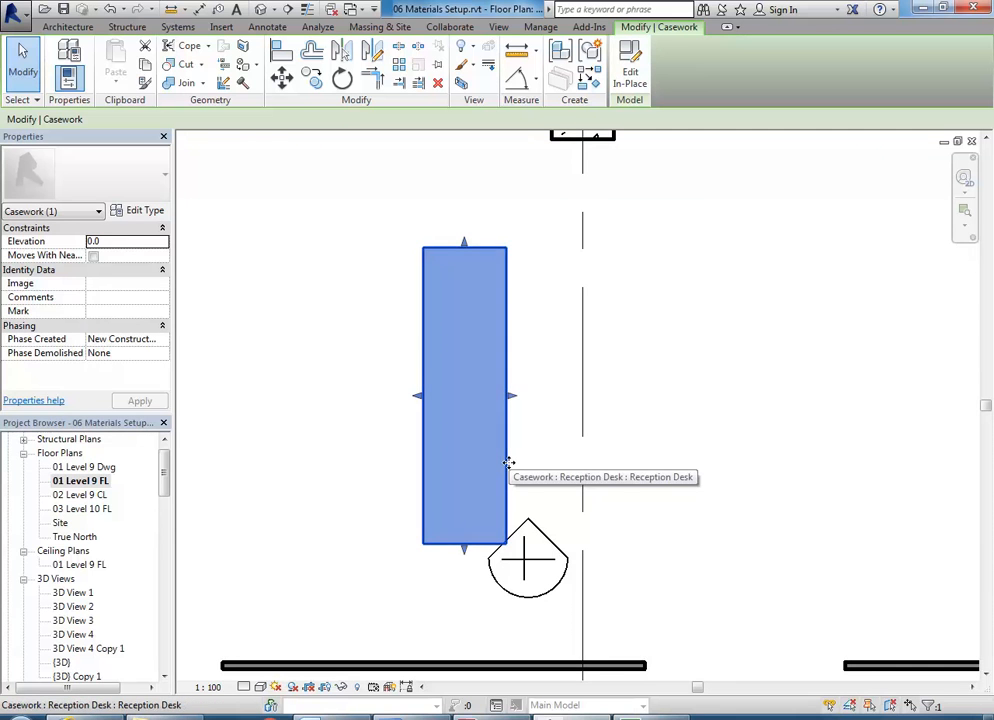
left_click_drag(508, 462, 567, 352)
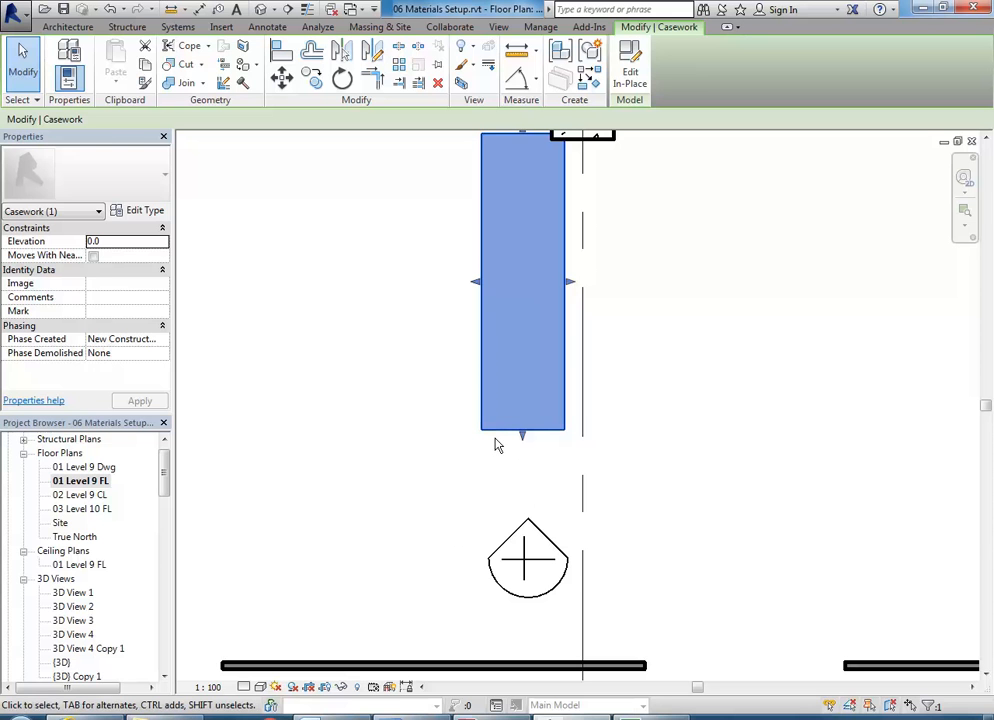
Step: Reopen the desk for in-place editing, leave the editor again and undo the desk's move
left_click(629, 72)
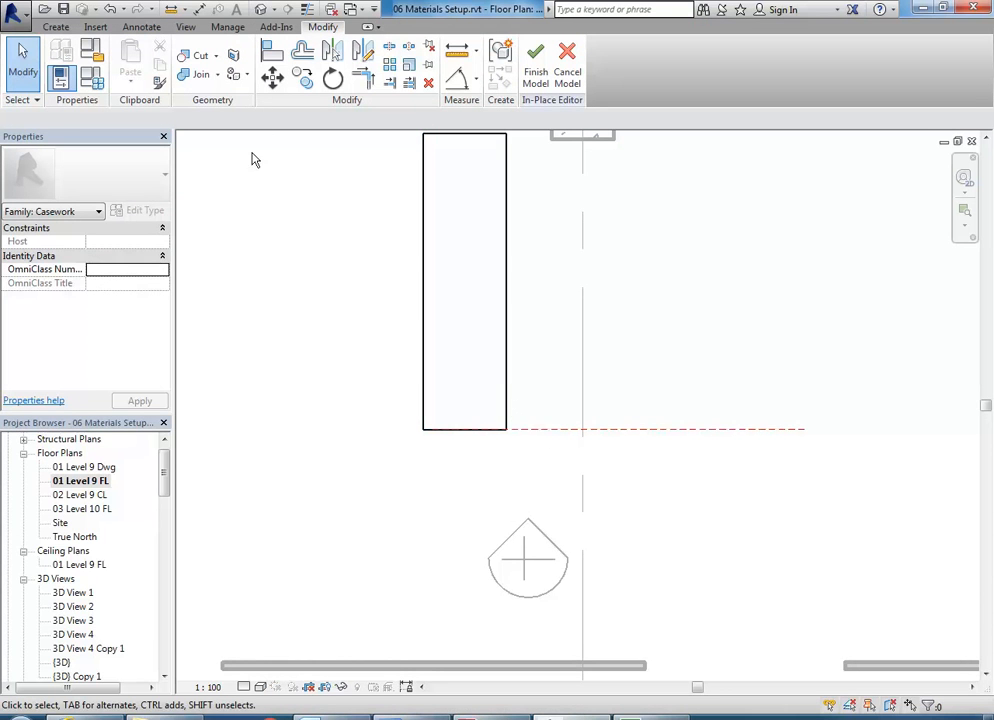
left_click(112, 8)
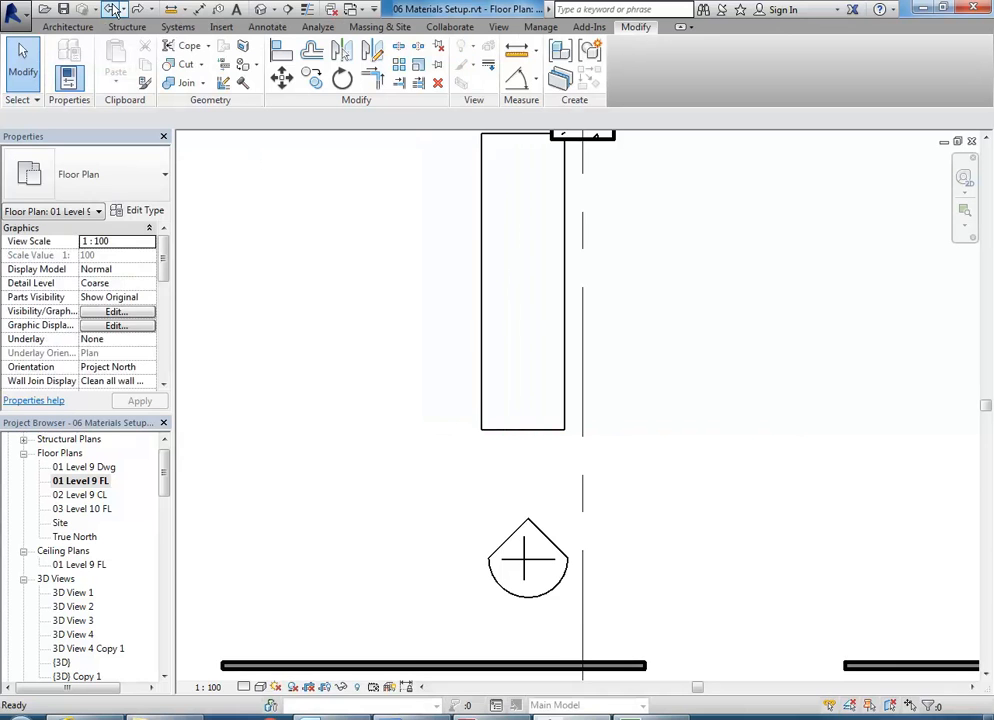
left_click(112, 8)
Step: Edit the reception desk in place and nudge its extrusion to about 660 mm from the vertical gridline on its right
left_click(508, 390)
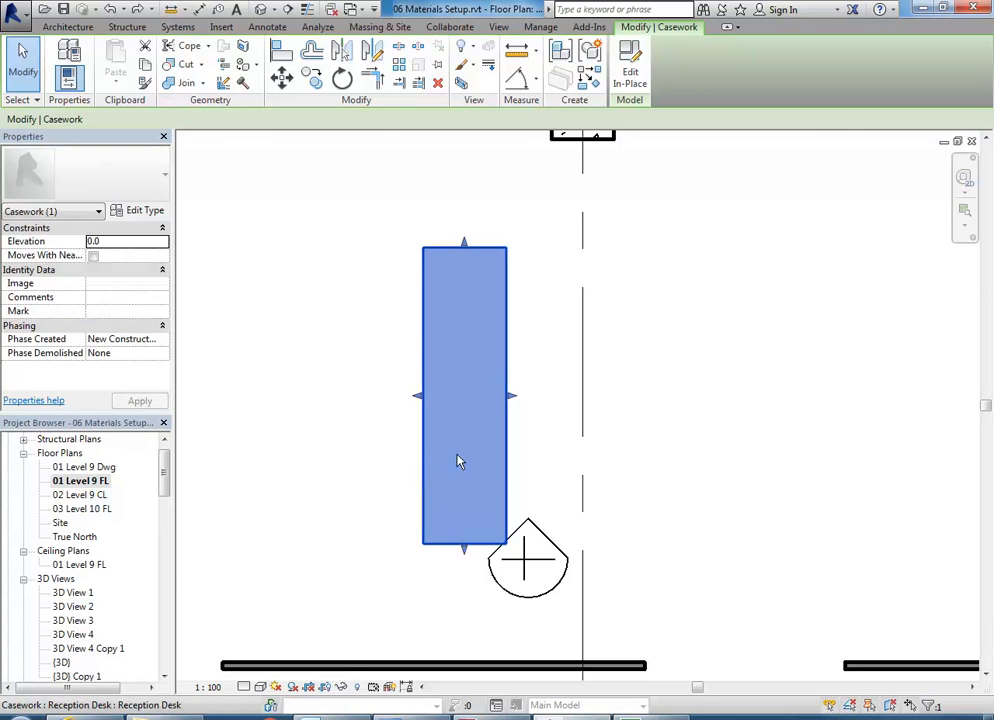
left_click(631, 70)
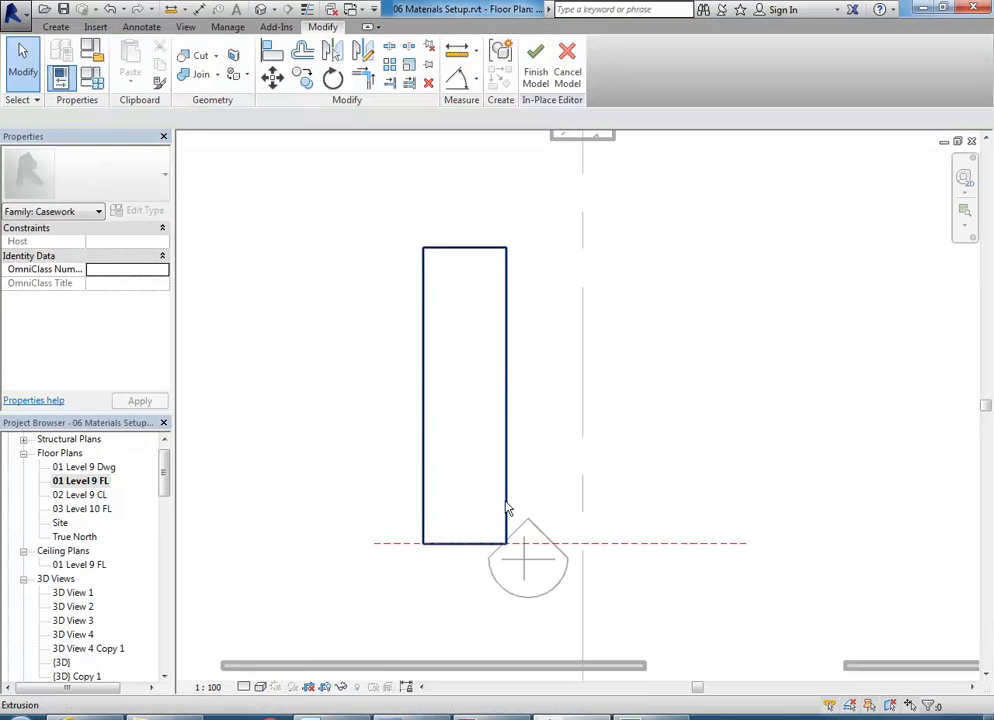
left_click(507, 510)
left_click_drag(514, 396, 504, 446)
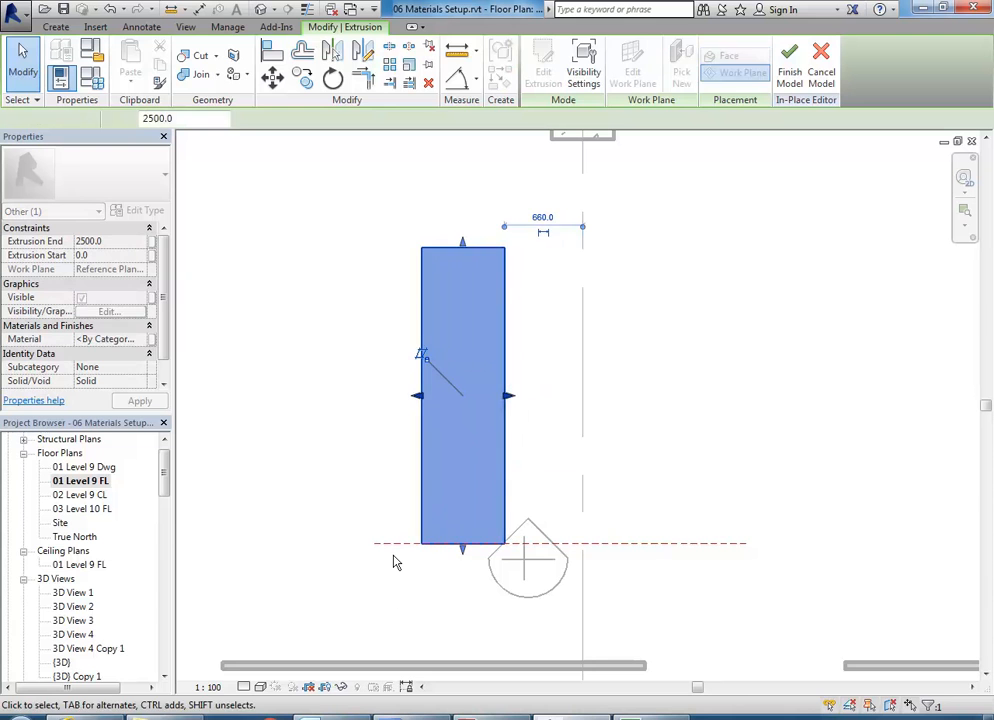
Step: Try to move the Reception Profile reference plane up in plan to about 1940 mm from the wall below
left_click(393, 541)
left_click_drag(393, 541, 390, 432)
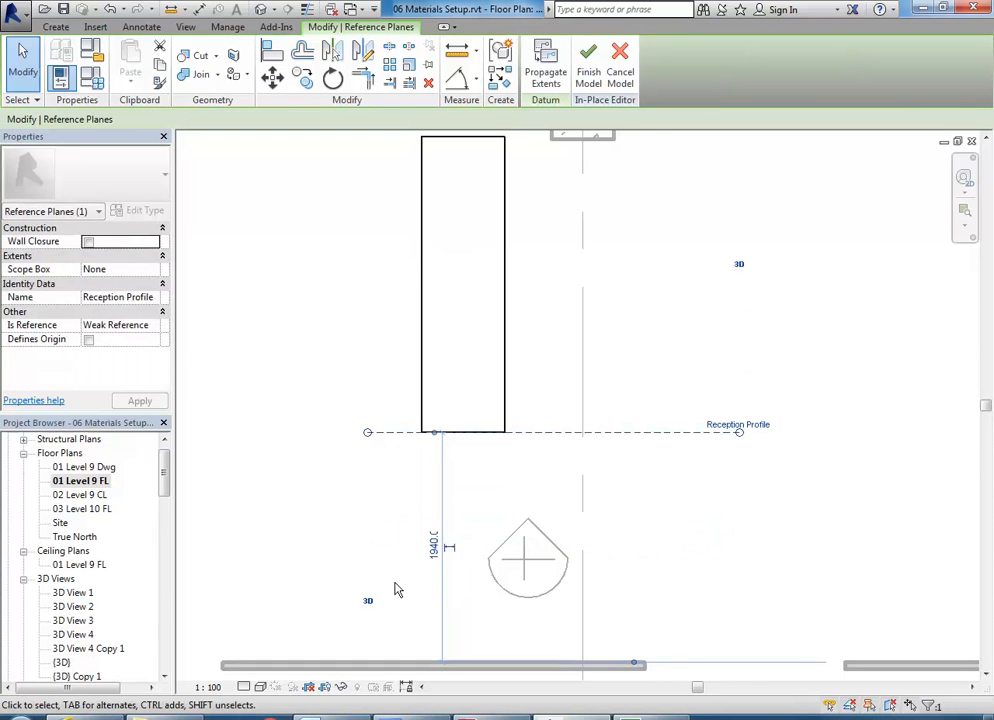
left_click(108, 9)
Step: Move the desk extrusion right along the reference plane so it straddles the vertical gridline below the column, and deselect it
left_click_drag(424, 446, 548, 452)
scroll(504, 472, "down", 1)
middle_click_drag(504, 472, 389, 490)
middle_click_drag(415, 288, 375, 355)
left_click(375, 355)
middle_click_drag(384, 437, 399, 433)
Step: Create a new extrusion from a rectangle about 540 by 160 mm drawn inside the desk's upper end in plan
left_click_drag(166, 478, 166, 470)
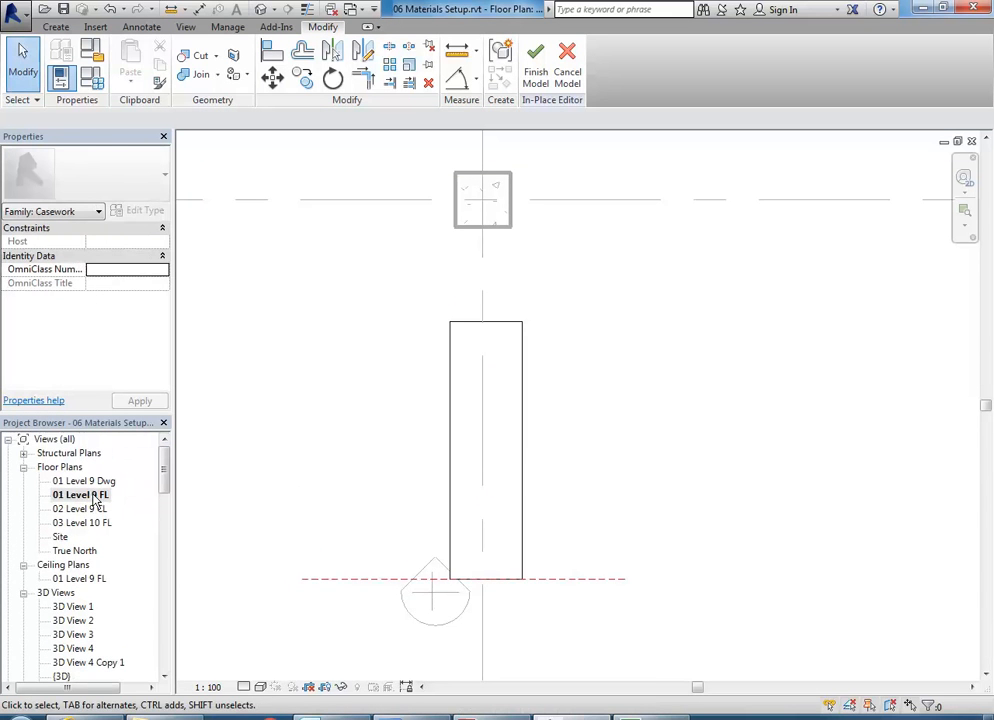
scroll(379, 442, "down", 5)
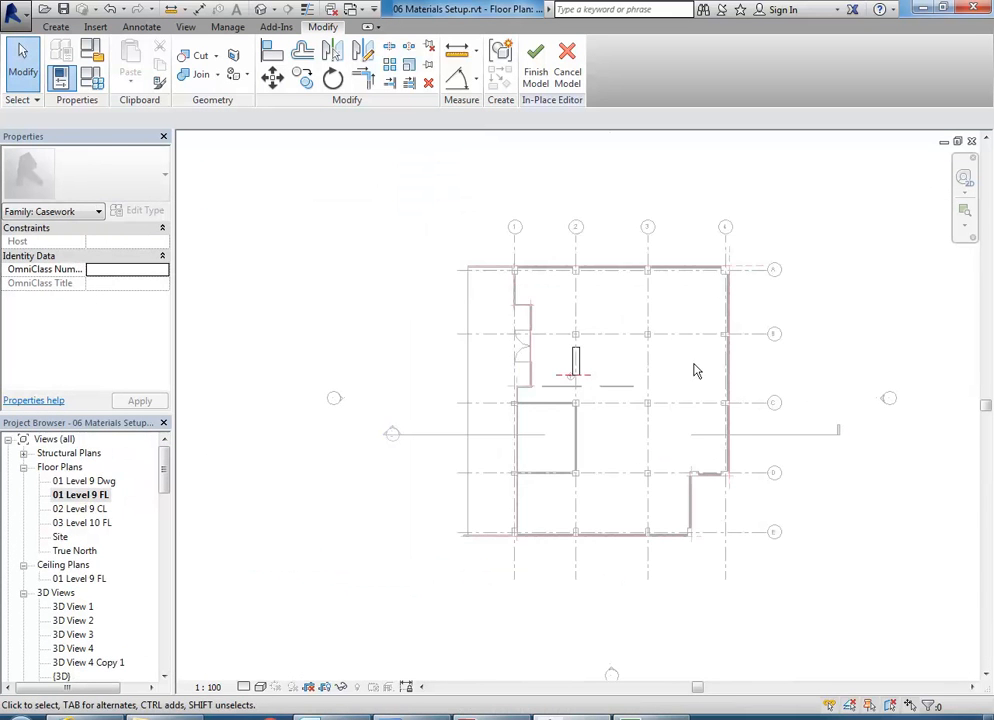
scroll(588, 366, "up", 2)
scroll(528, 375, "up", 8)
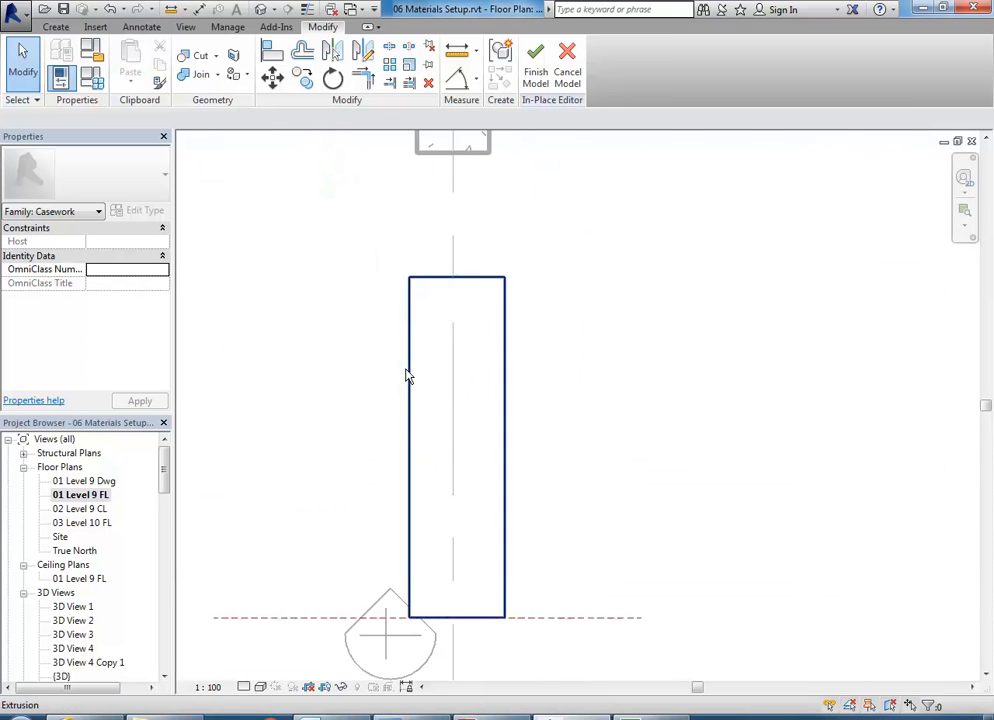
left_click(56, 30)
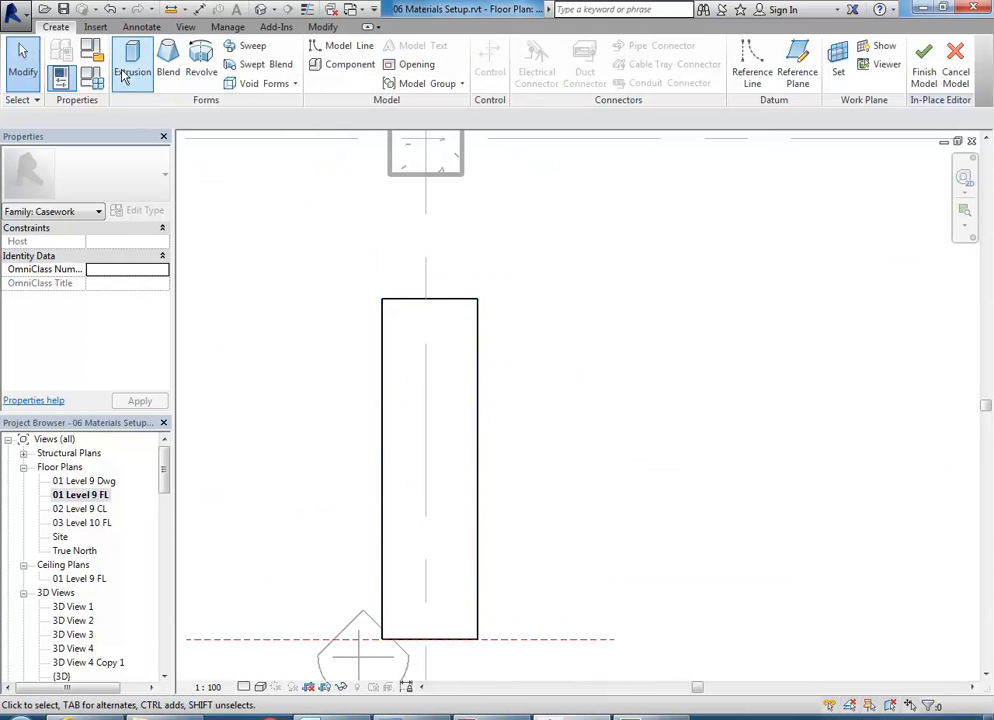
left_click(126, 64)
scroll(426, 251, "up", 2)
scroll(464, 333, "up", 3)
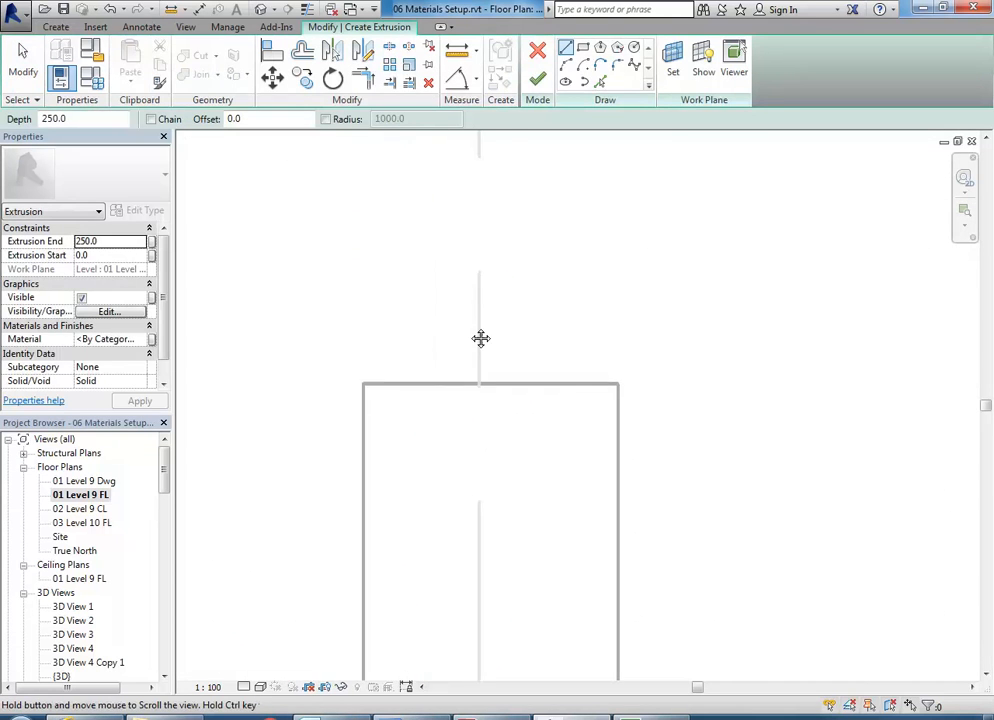
left_click(581, 52)
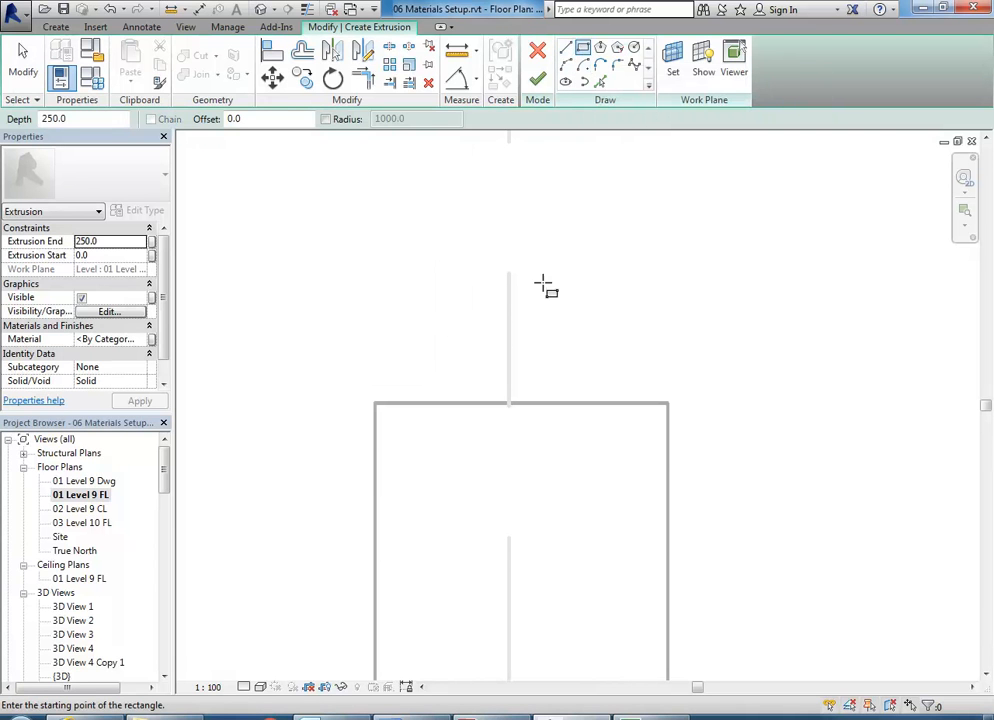
left_click(407, 403)
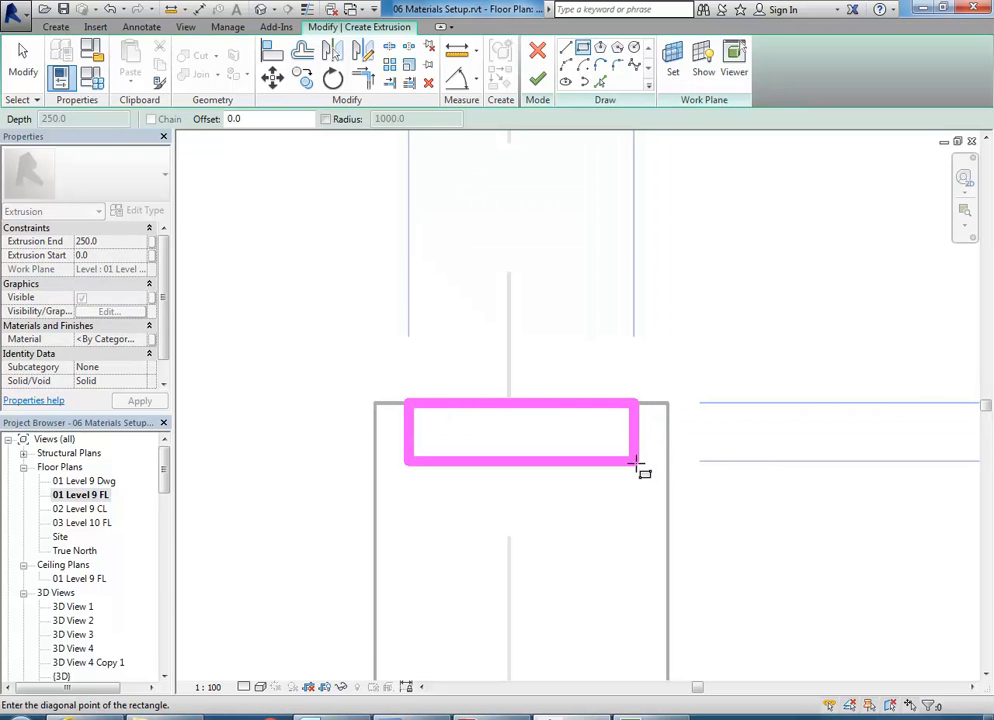
left_click(636, 468)
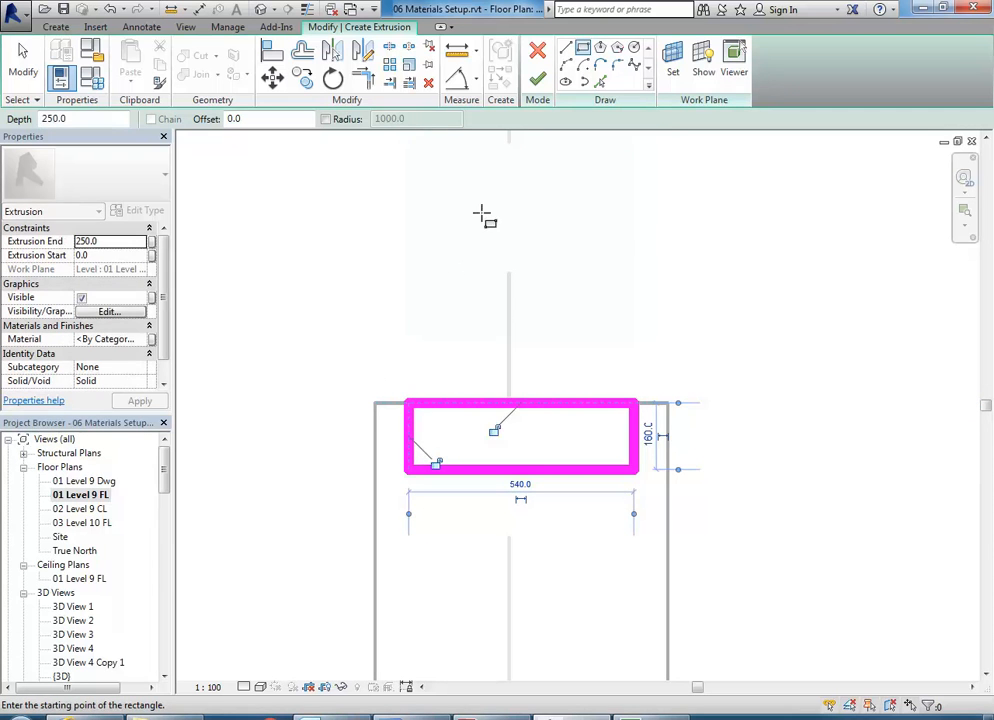
left_click(538, 79)
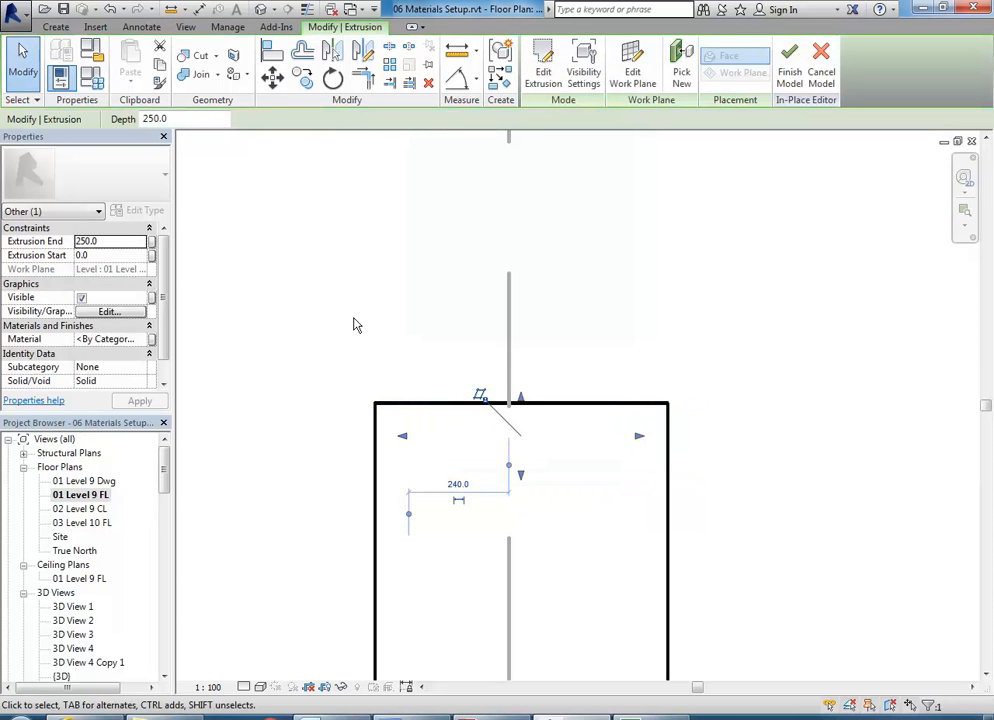
Step: Open 3D View 4 and set the new support block's Extrusion End to 900 mm
scroll(375, 341, "down", 2)
scroll(357, 399, "down", 4)
left_click_drag(165, 482, 163, 510)
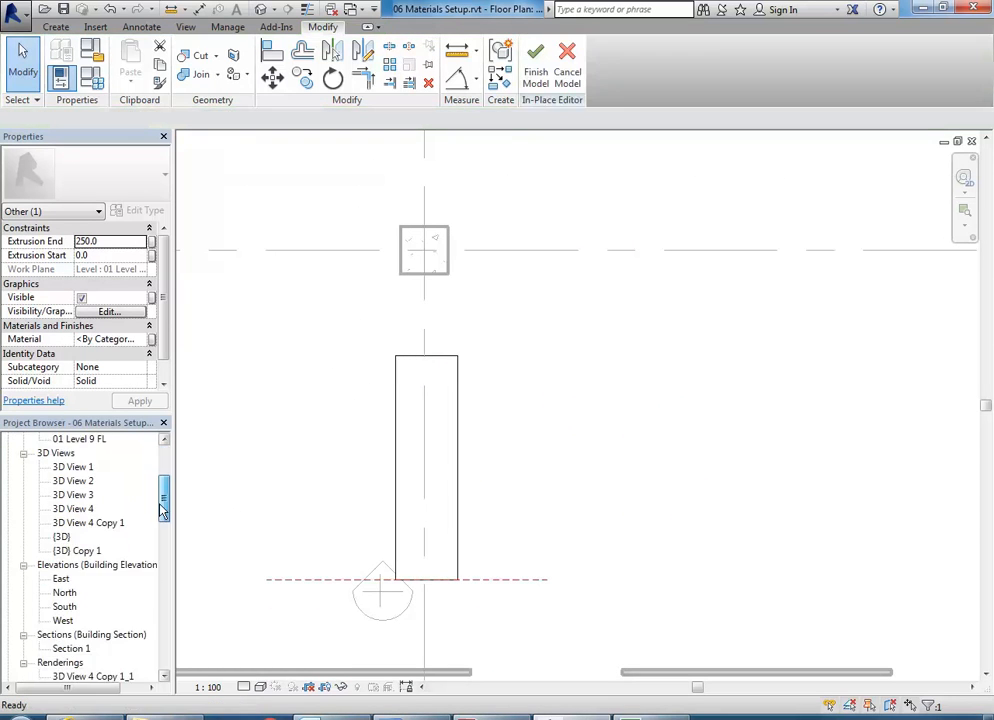
double_click(73, 508)
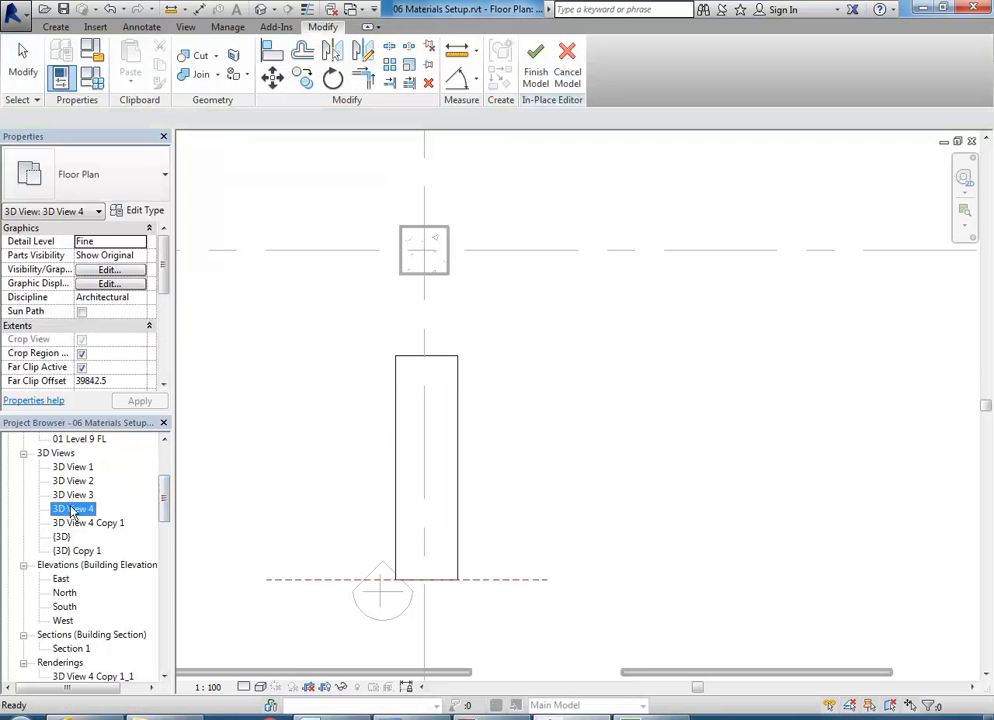
scroll(600, 480, "up", 5)
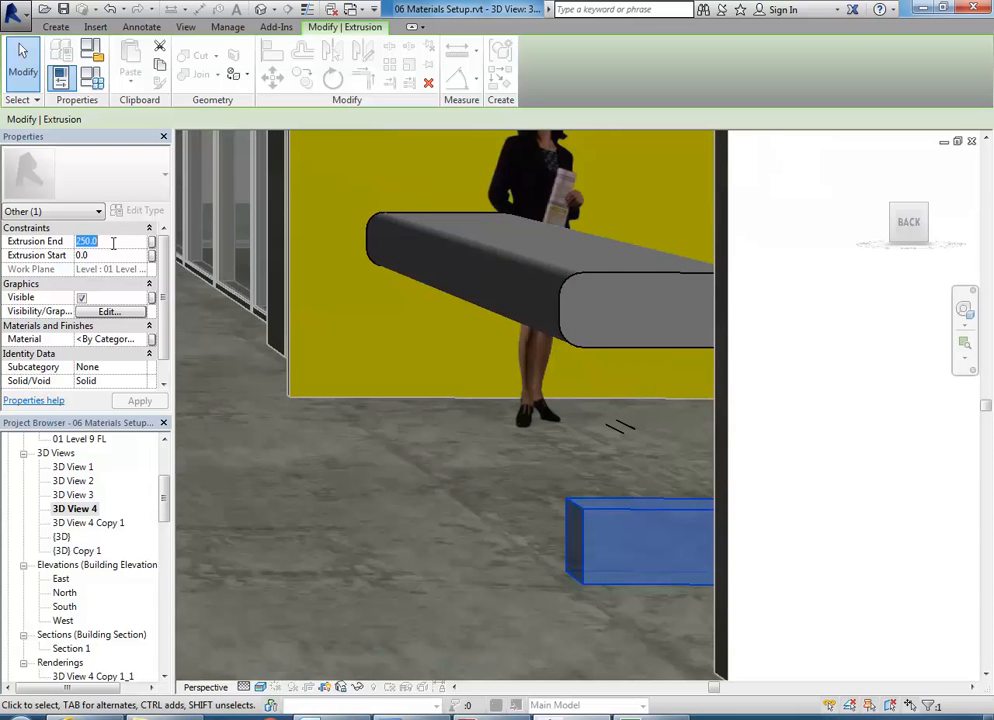
type("0")
key("Return")
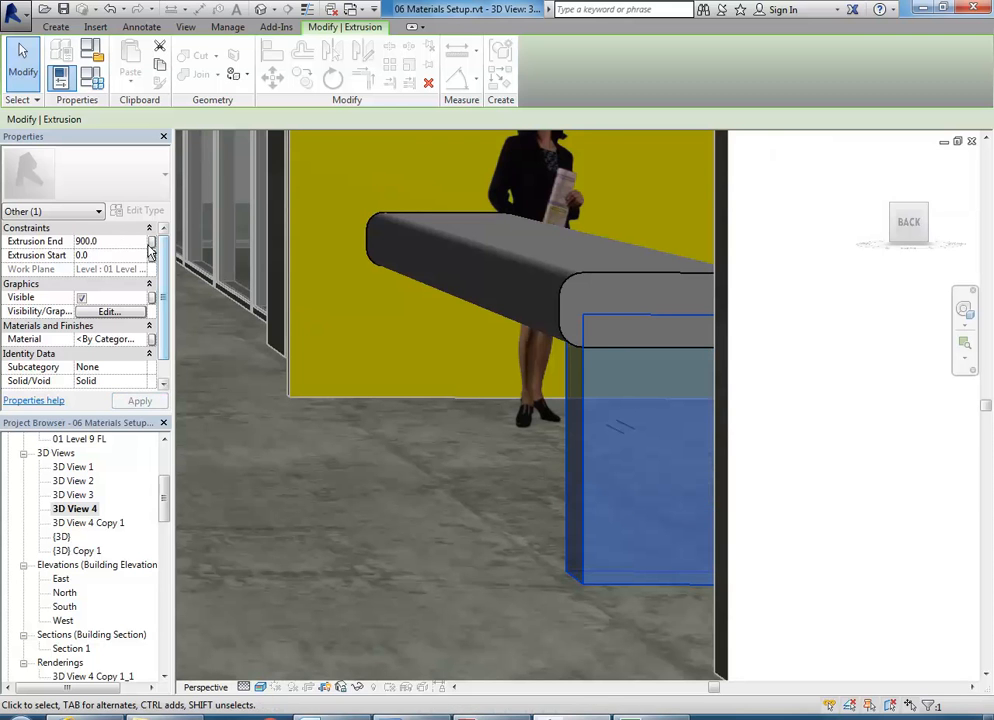
Step: Set the support block's Extrusion End to 800 mm and deselect it
left_click(117, 242)
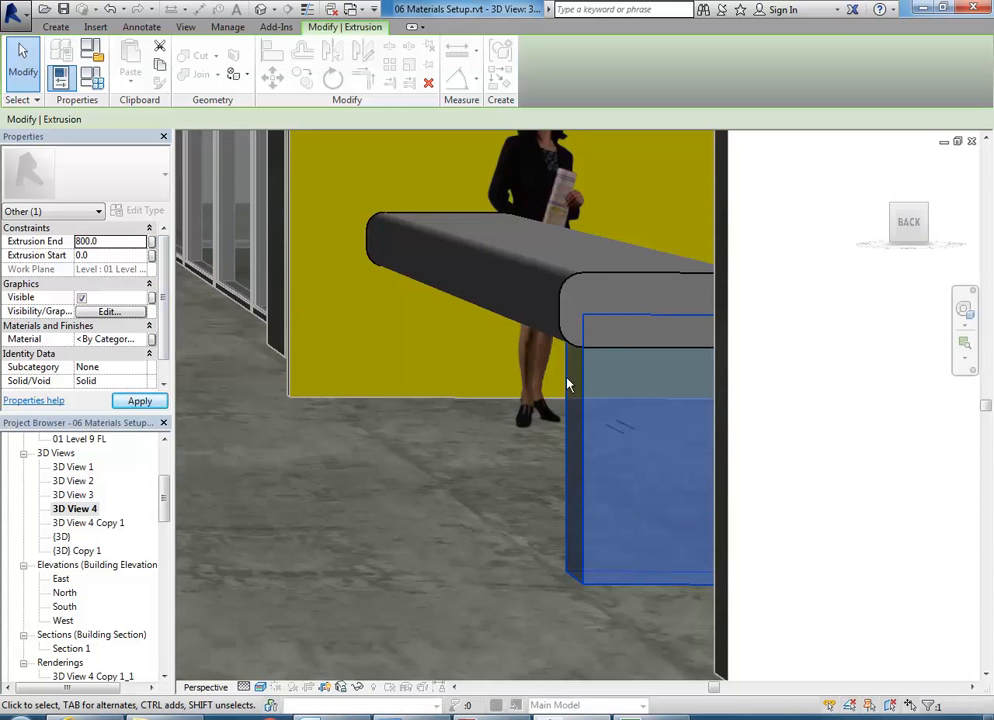
key("Return")
left_click(607, 326)
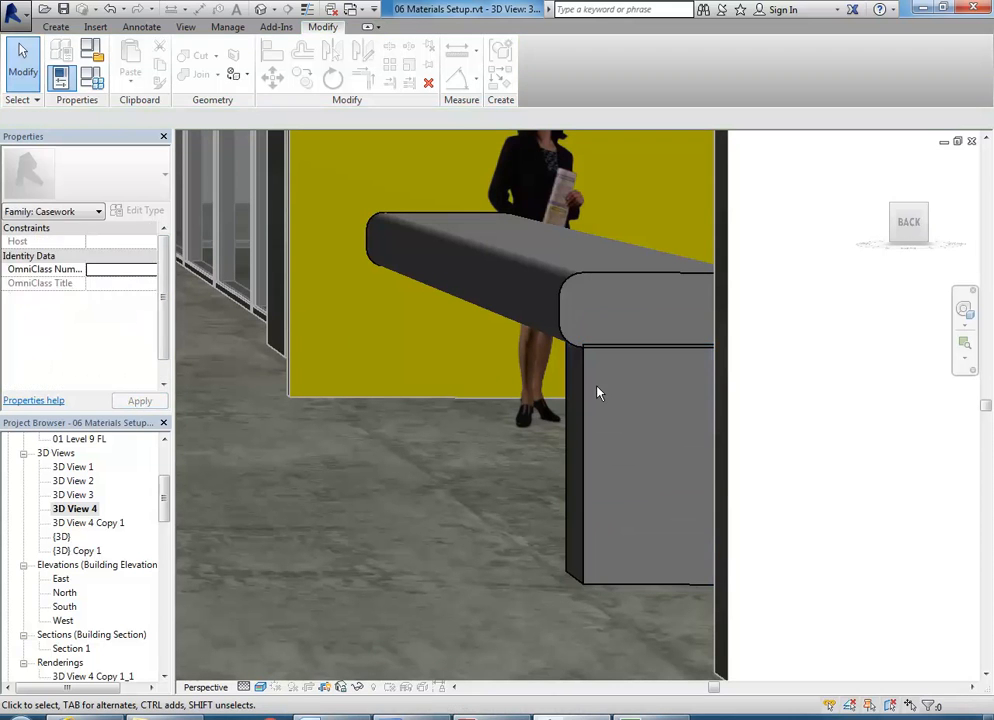
Step: Reselect the support block under the desk top, set its Extrusion End to 790 mm and deselect it
left_click(584, 390)
left_click(120, 242)
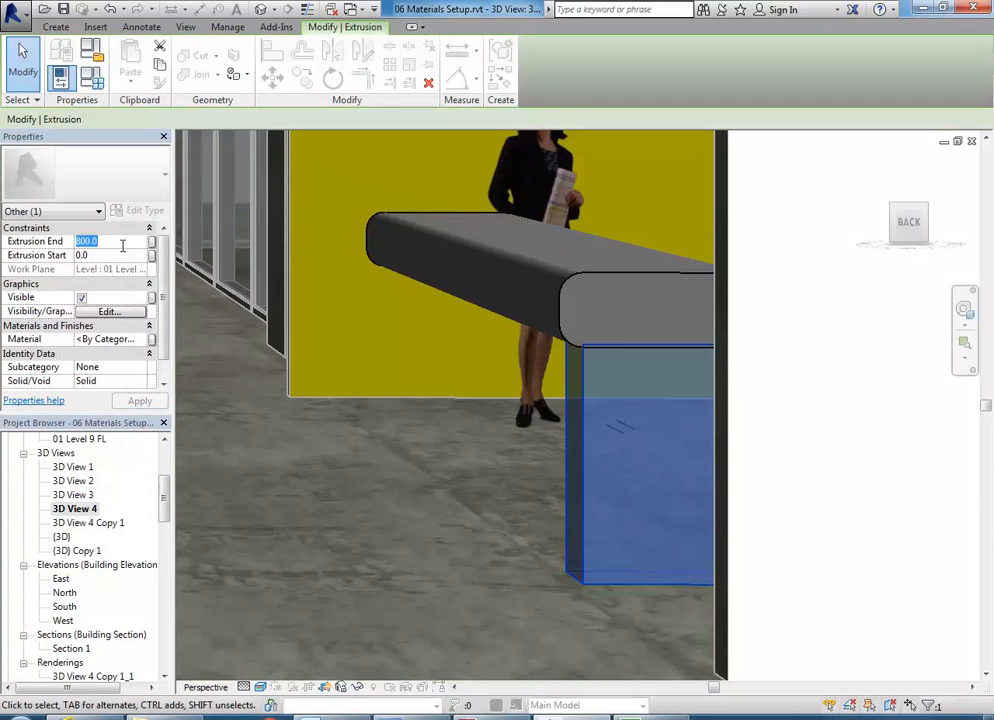
type("790")
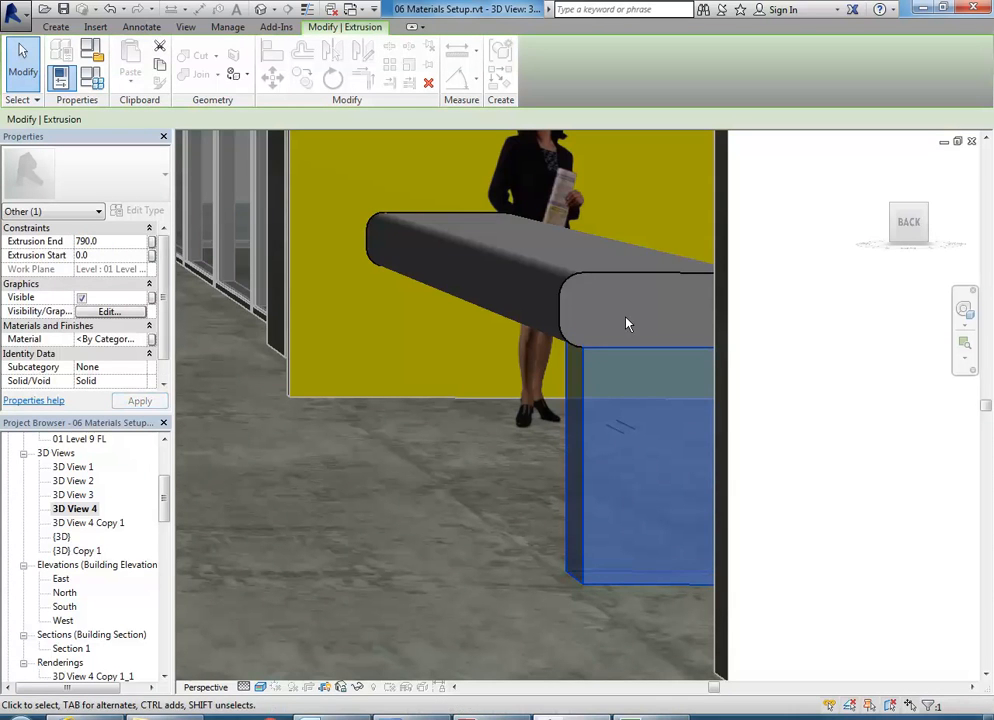
left_click(628, 326)
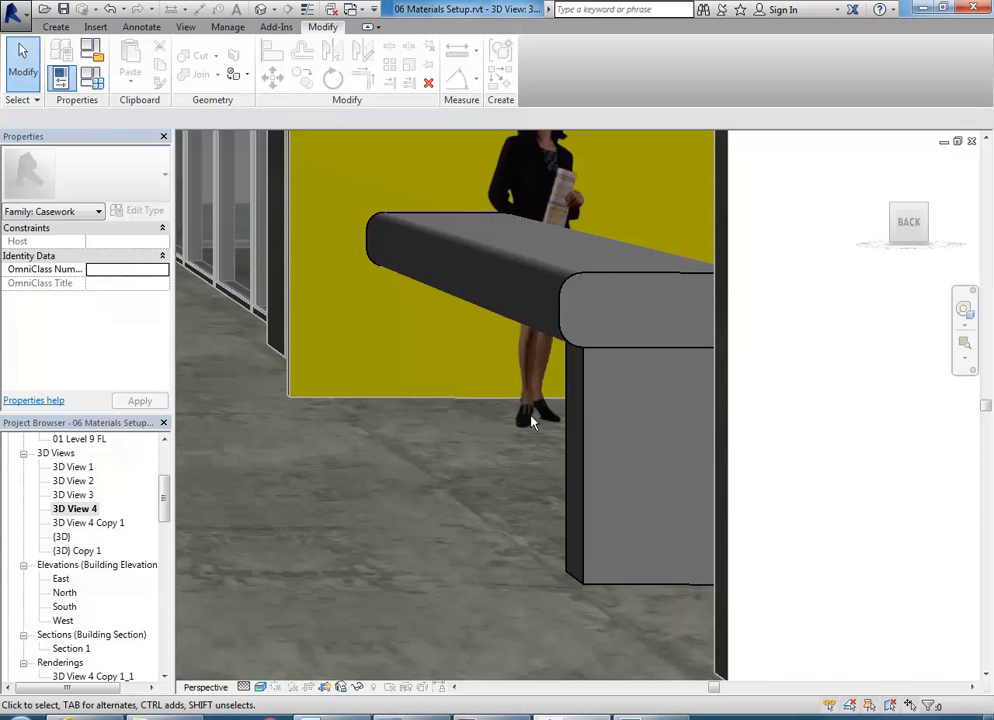
Step: Examine the desk and its support in the full 3D View 4, and return to the desk in the 01 Level 9 FL plan
scroll(648, 466, "down", 2)
scroll(660, 462, "down", 5)
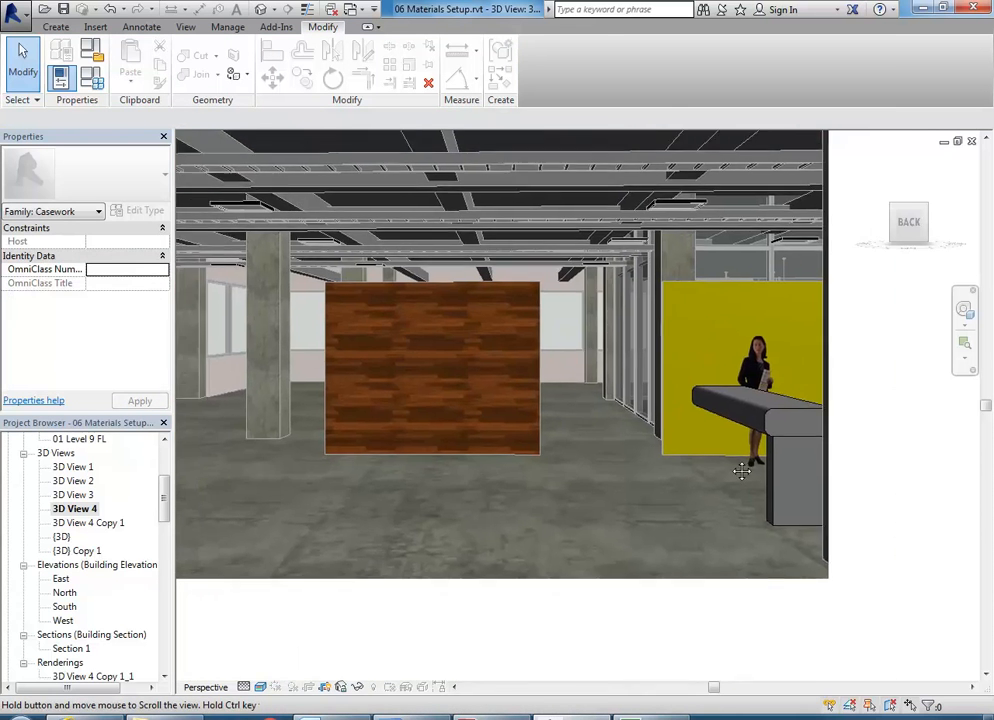
middle_click_drag(803, 495, 829, 498)
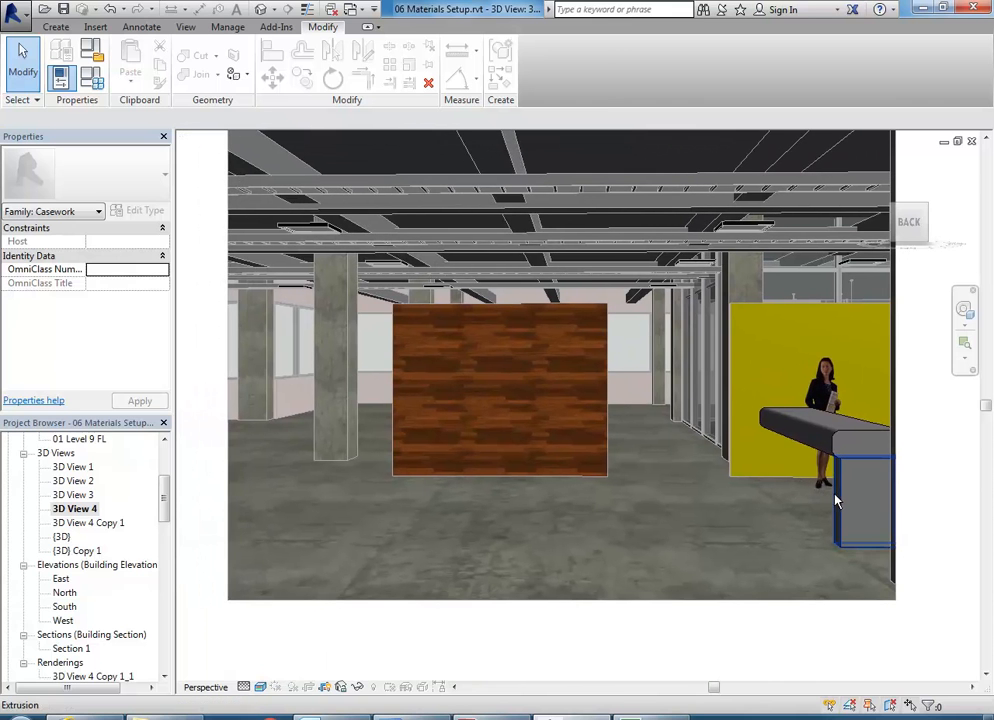
left_click(76, 508)
scroll(98, 510, "up", 4)
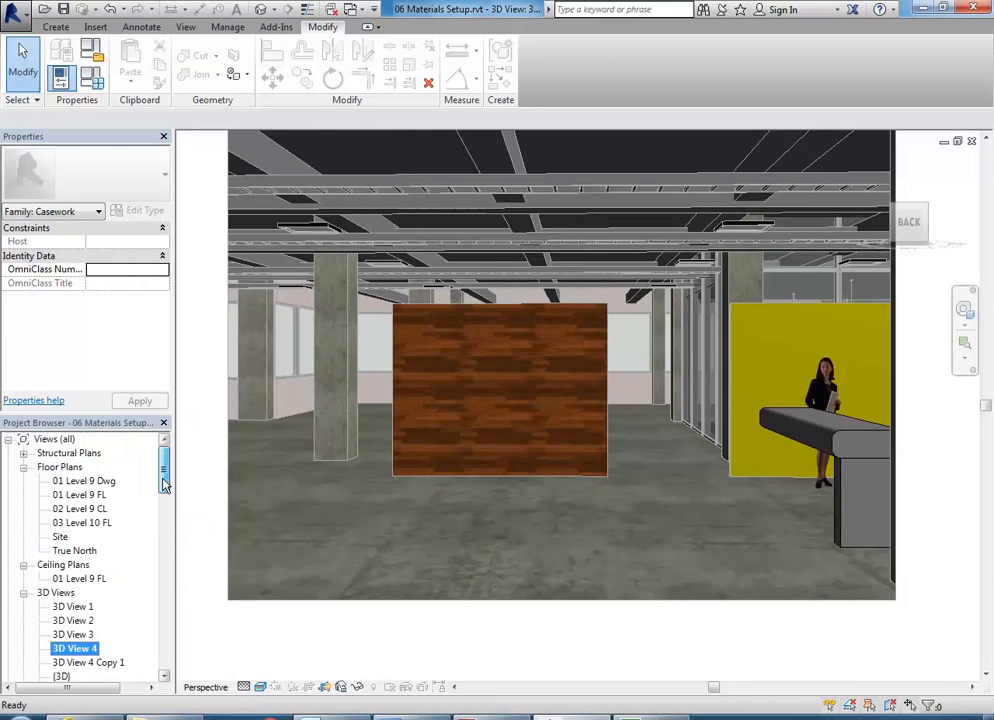
double_click(78, 494)
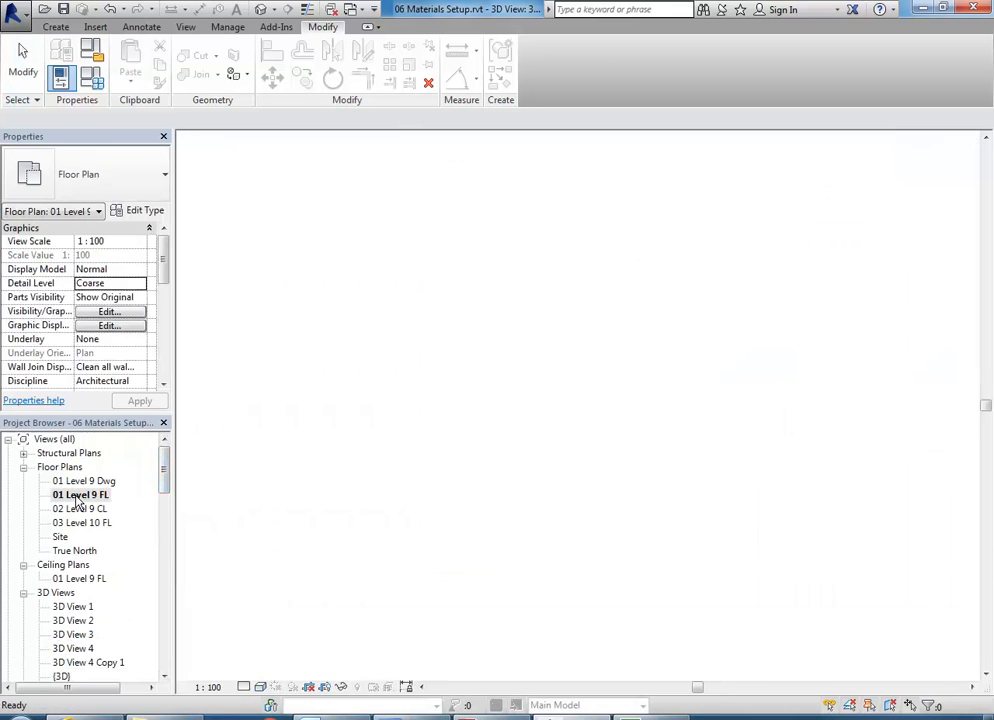
scroll(568, 412, "down", 2)
middle_click_drag(568, 412, 614, 425)
scroll(543, 456, "up", 2)
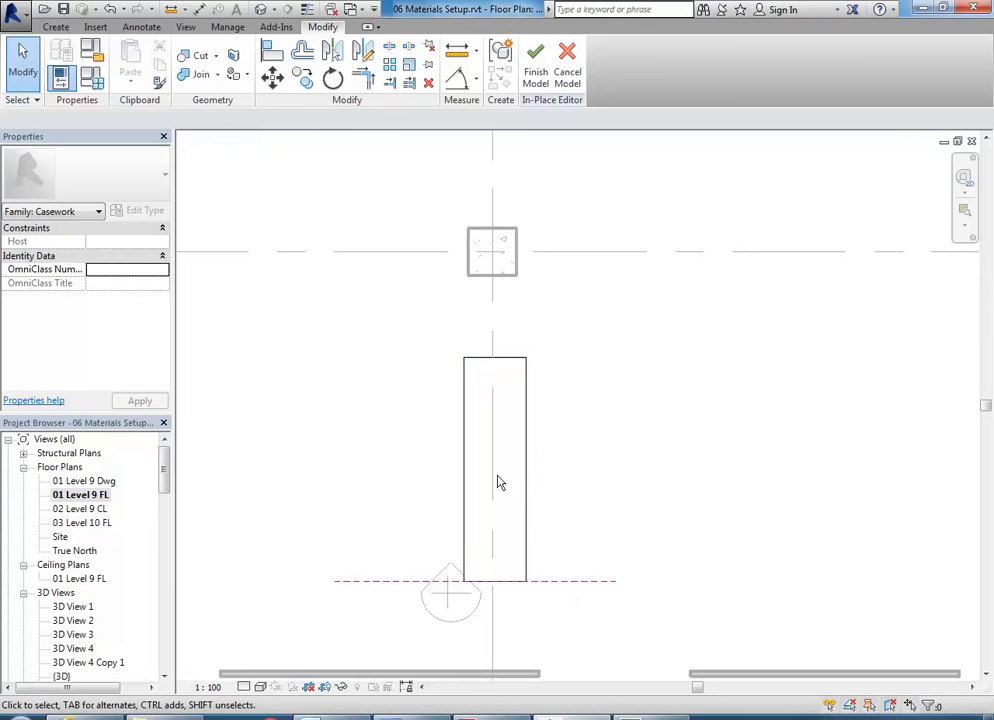
Step: Finish the in-place reception desk model
left_click(535, 85)
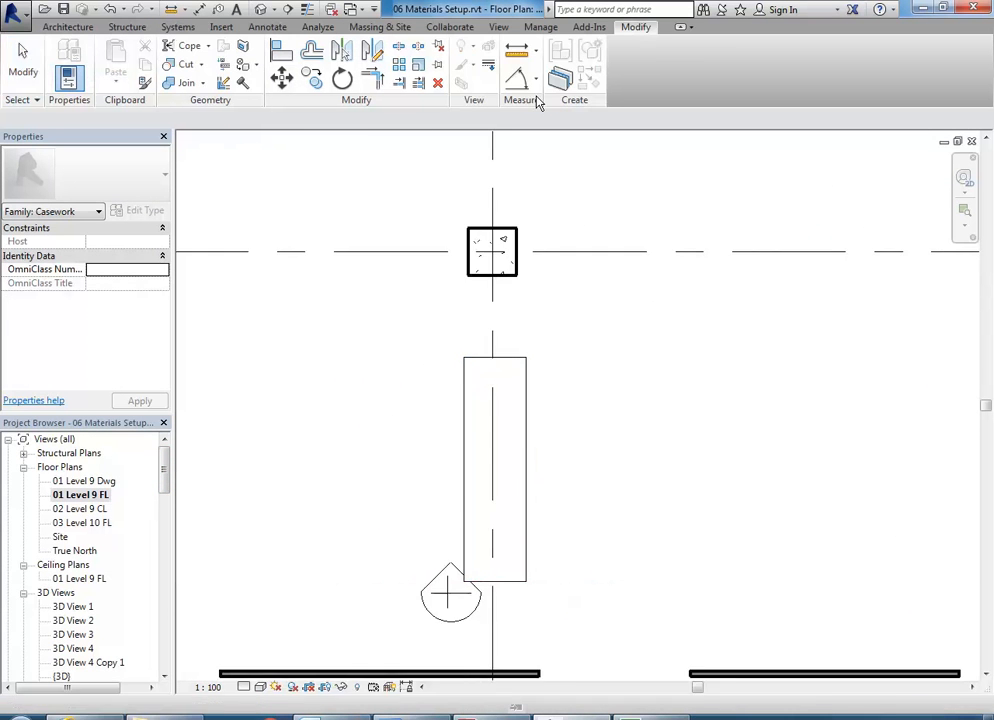
Step: Start a separate in-place component in the Casework category, named Casework 1
left_click(67, 26)
left_click(190, 64)
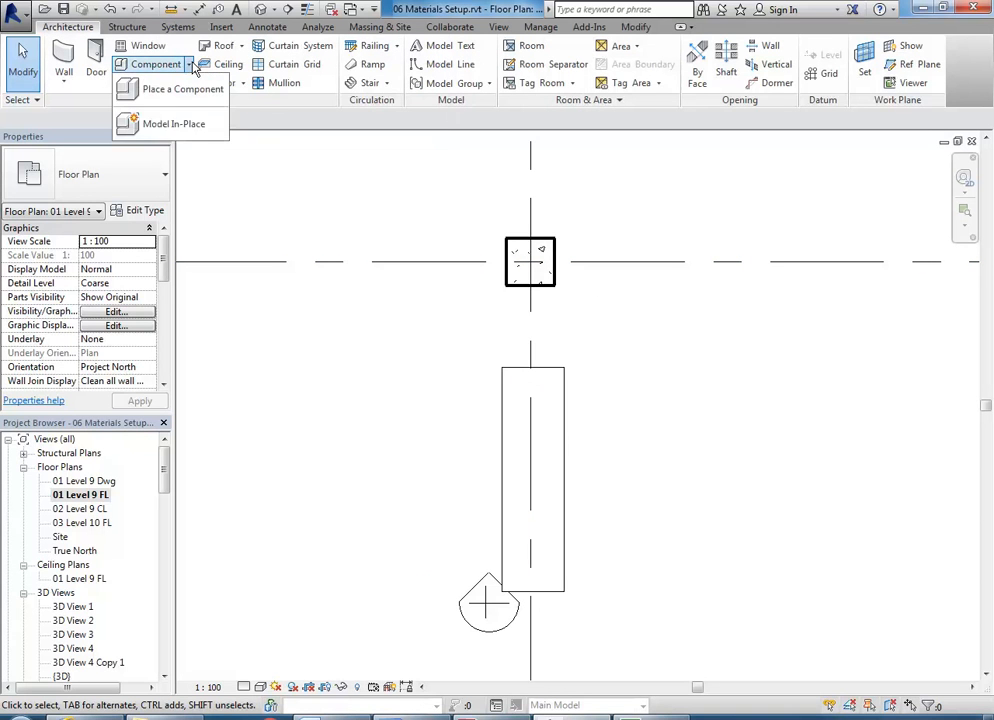
left_click(160, 125)
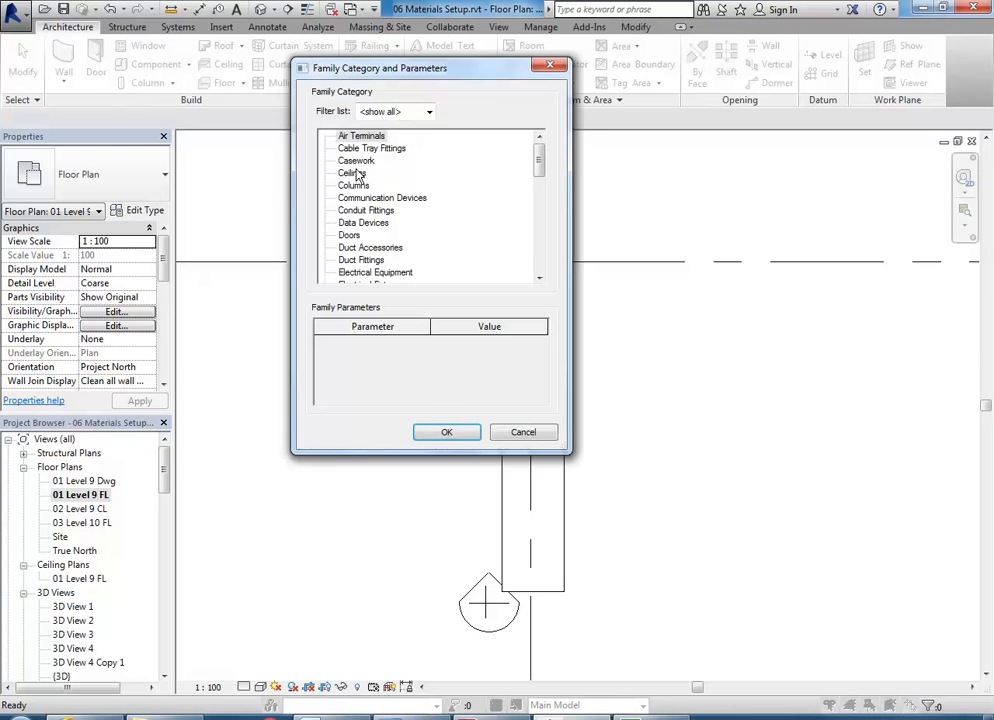
left_click(356, 161)
left_click(447, 432)
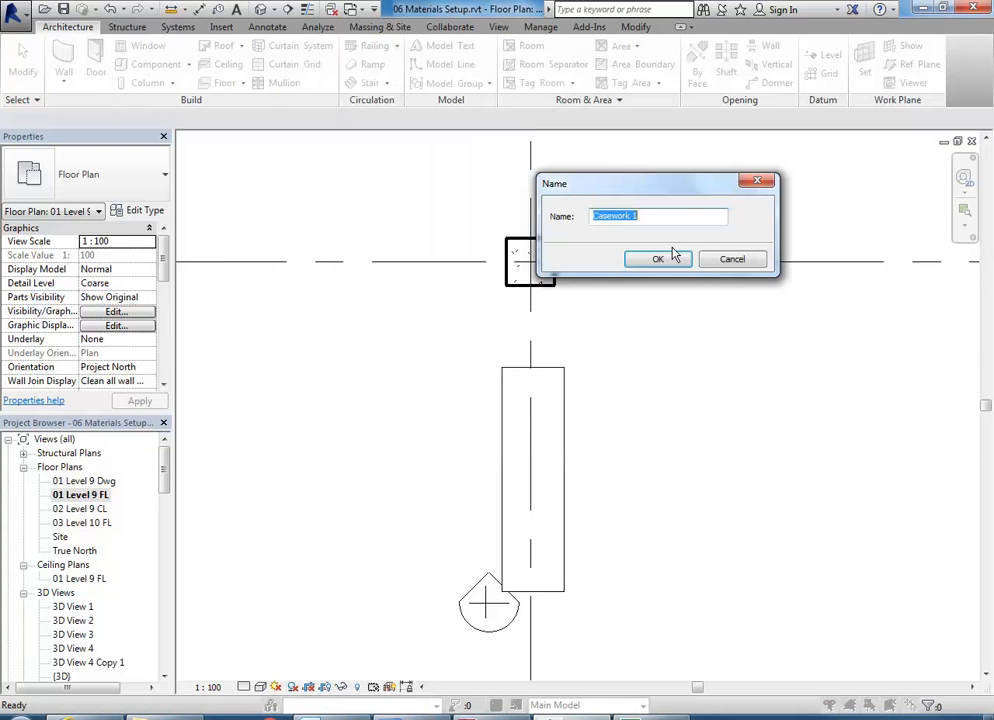
left_click(657, 260)
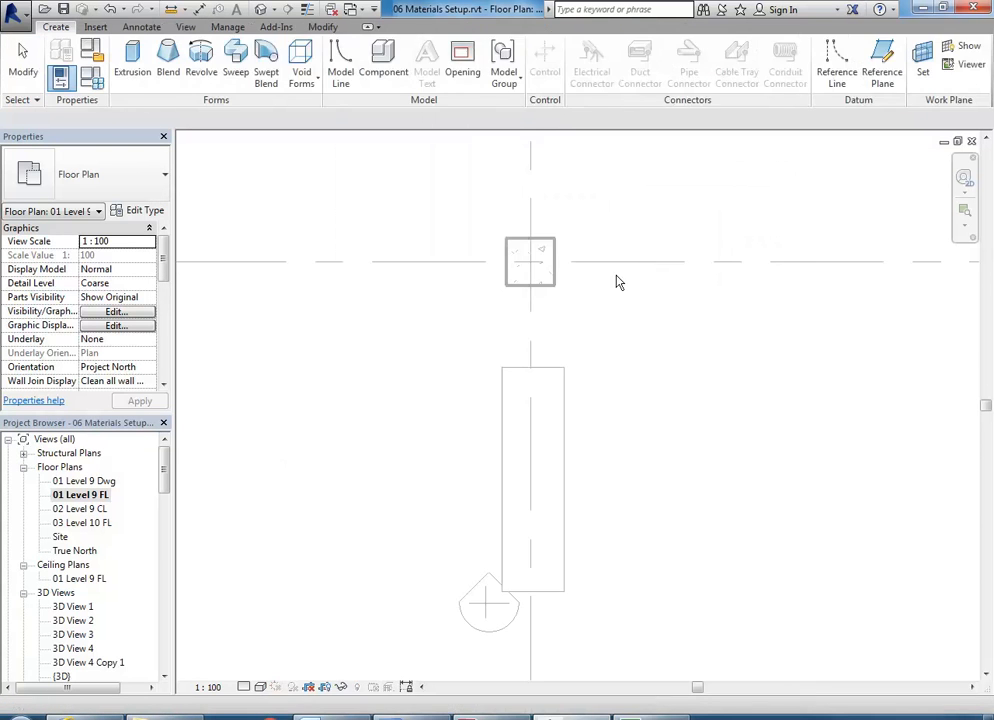
Step: Extrude a rectangle about 560 by 260 mm to a depth of 250 mm at the desk end nearest the column, and finish the component
left_click(130, 64)
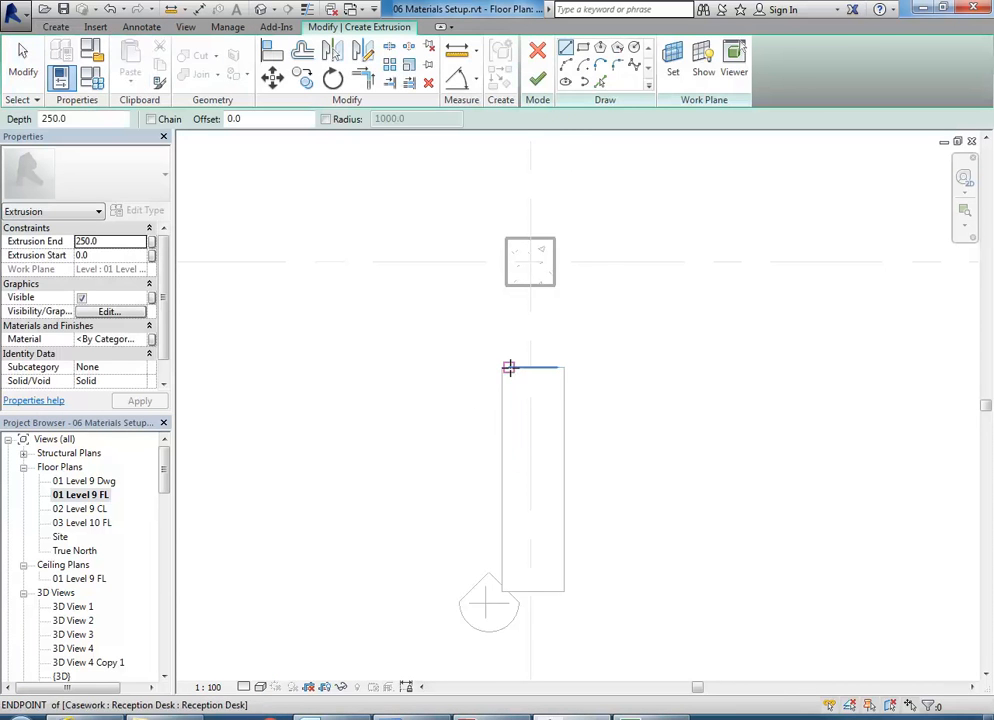
left_click(510, 367)
left_click(582, 47)
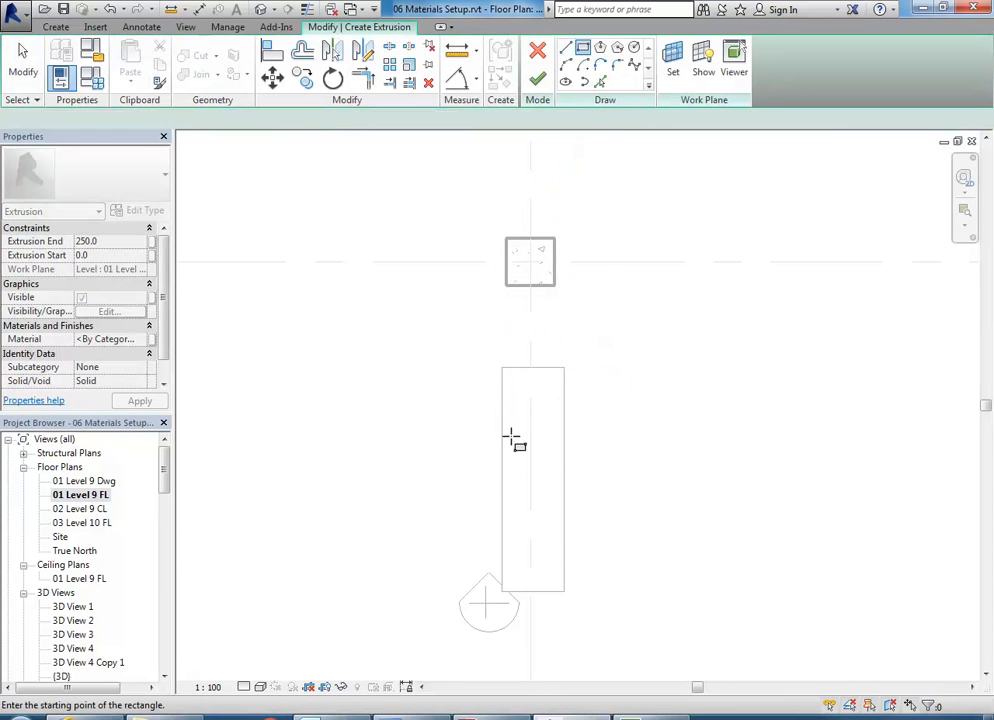
left_click(510, 367)
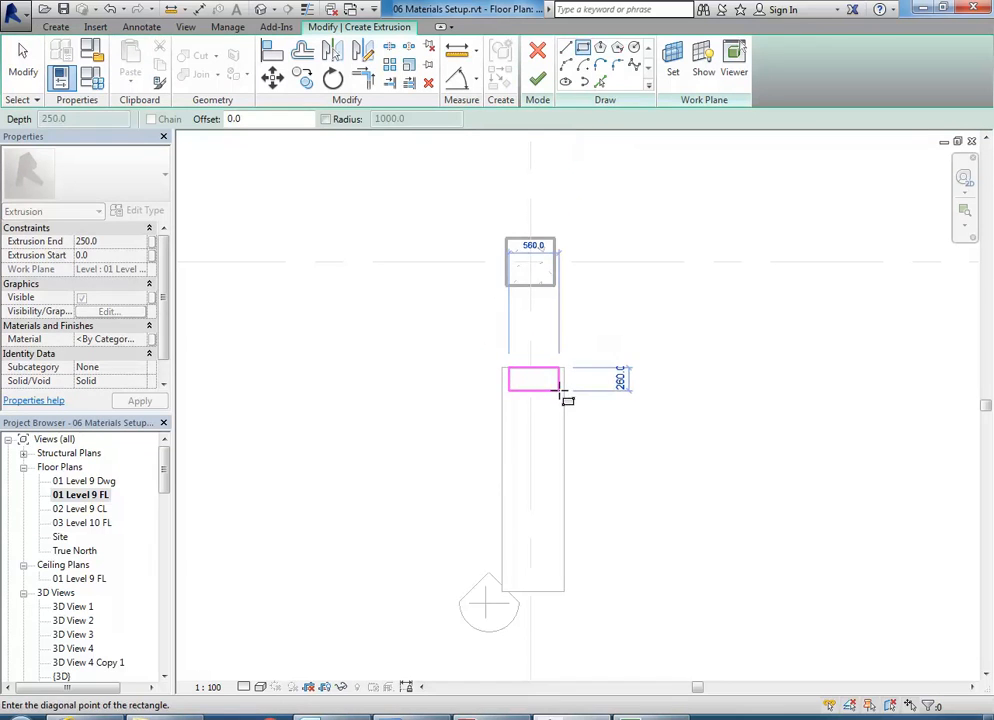
left_click(559, 391)
left_click(537, 82)
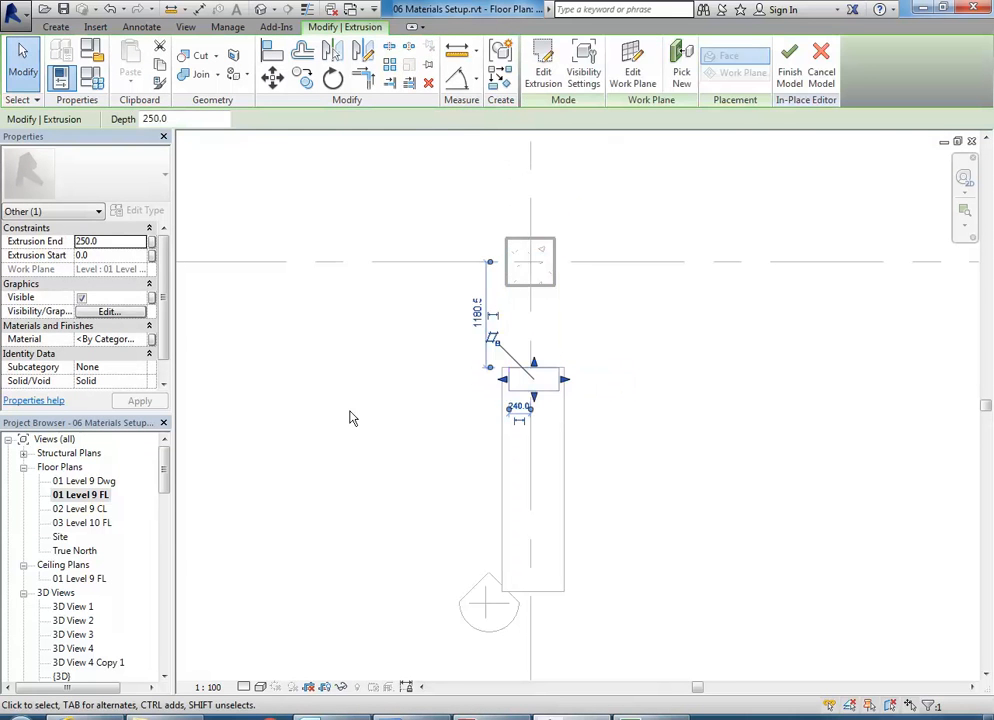
left_click(790, 72)
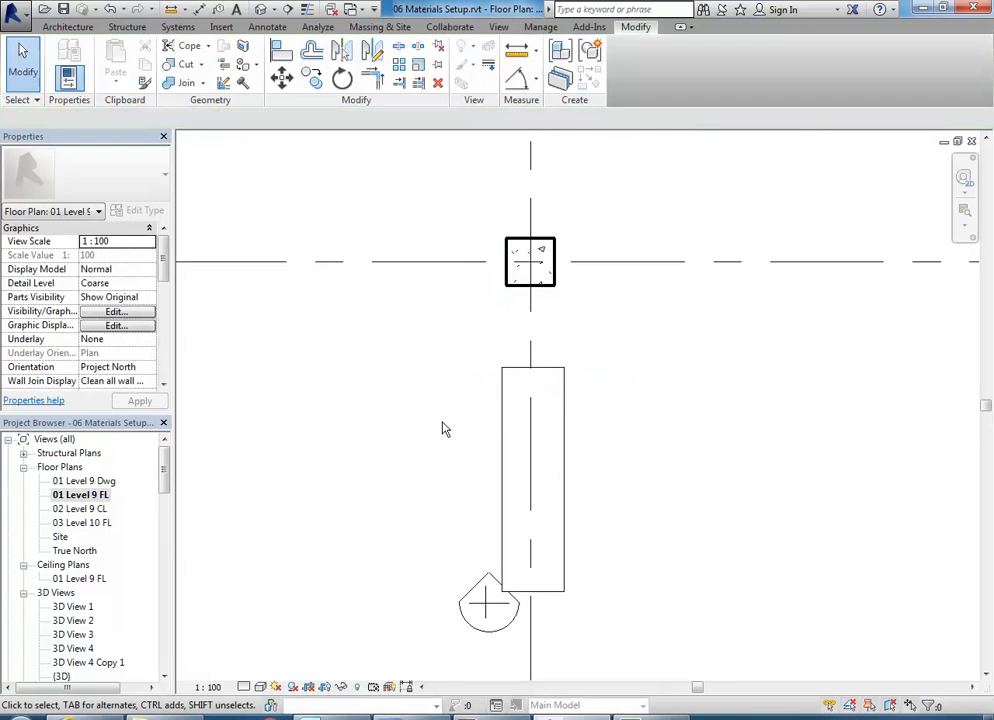
Step: Open the {3D} Copy 1 view and examine the reception desk's end with its support and the separate block
scroll(80, 560, "down", 3)
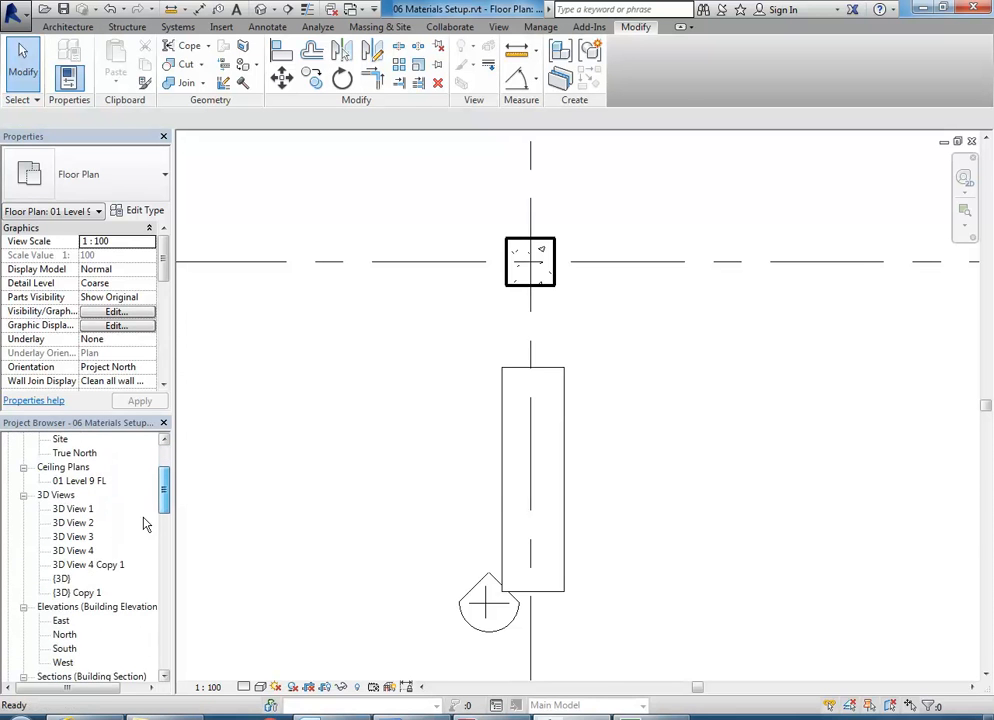
double_click(66, 593)
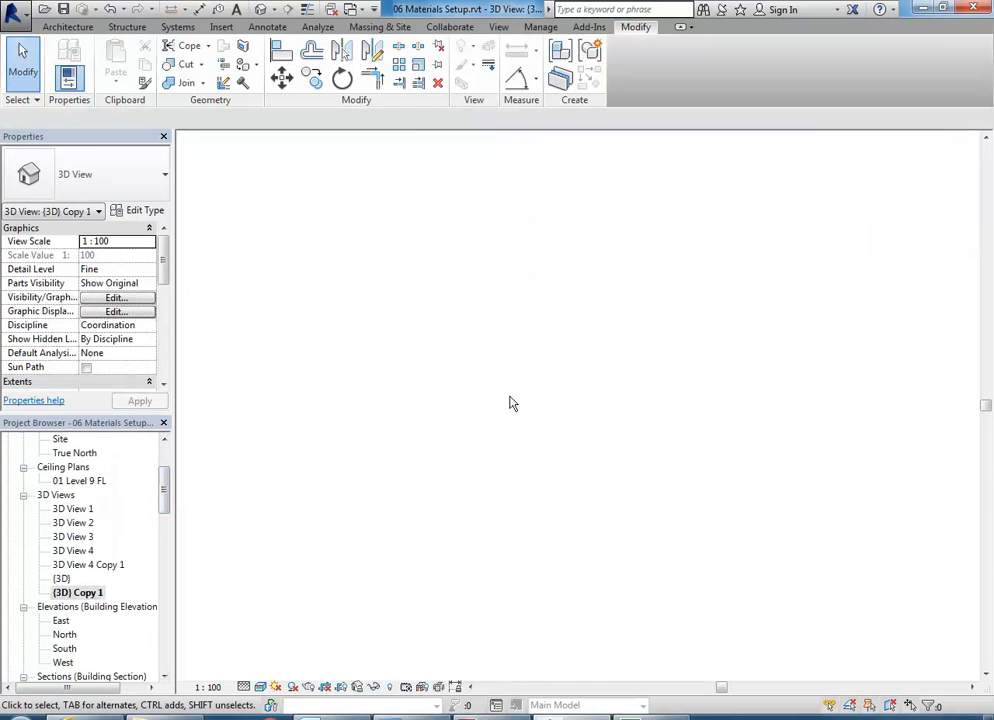
scroll(460, 470, "up", 5)
middle_click_drag(460, 470, 575, 470, "shift")
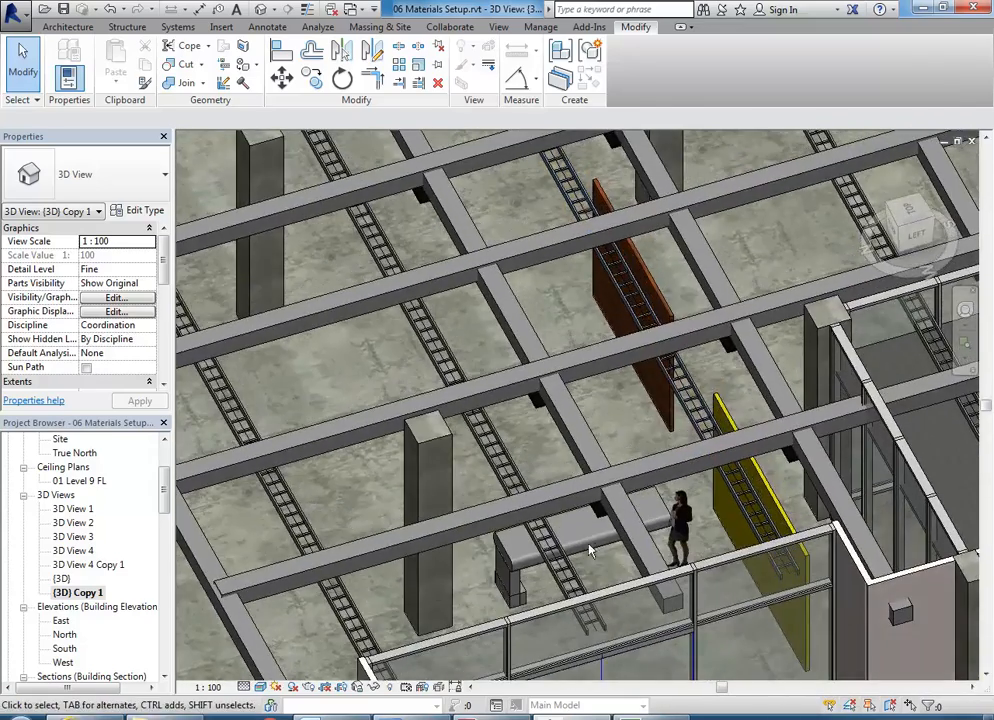
scroll(550, 503, "up", 5)
scroll(550, 503, "up", 3)
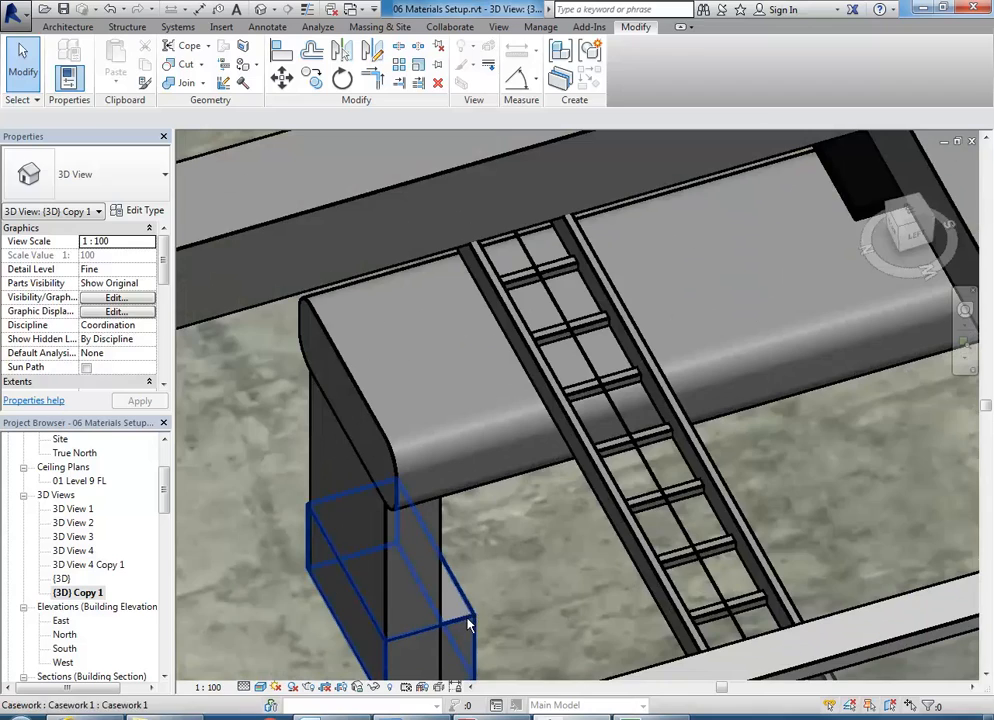
Step: Move the separate casework block along the desk to its opposite end, beside the standing woman
left_click(468, 625)
scroll(360, 640, "down", 3)
left_click_drag(435, 620, 760, 535)
middle_click_drag(766, 530, 523, 566)
scroll(521, 568, "down", 3)
left_click_drag(517, 570, 643, 524)
scroll(640, 522, "up", 3)
middle_click_drag(636, 520, 591, 494, "shift")
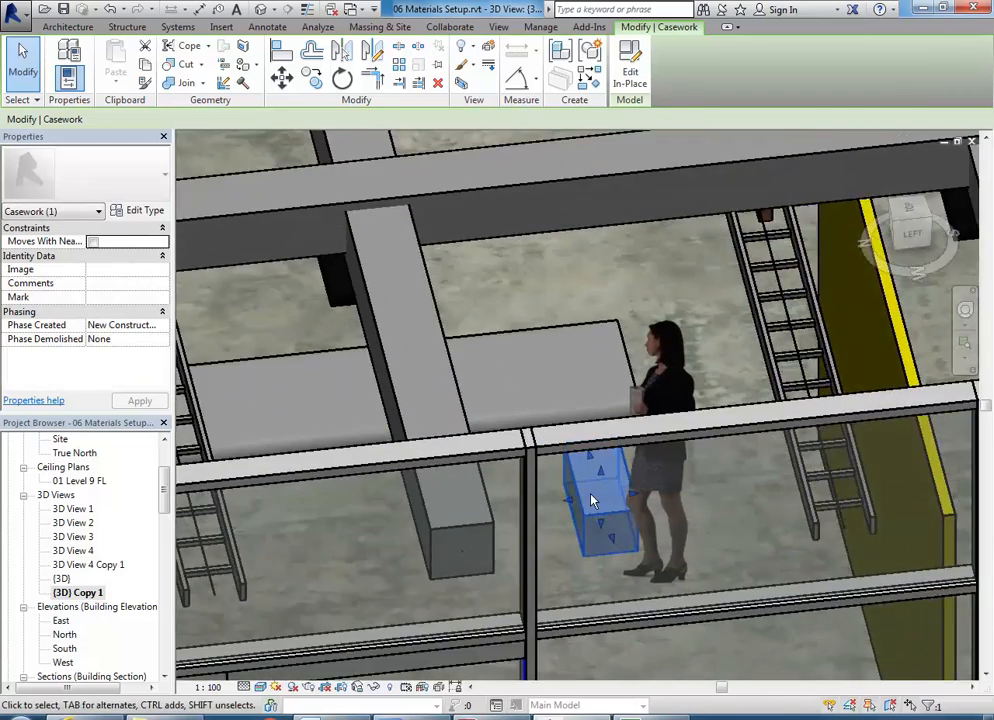
Step: Stretch the separate block upward to a height of about 832 mm so it meets the desk top, and deselect it
scroll(591, 500, "up", 3)
left_click_drag(608, 479, 597, 271)
scroll(488, 432, "down", 3)
middle_click_drag(488, 432, 678, 478)
left_click(473, 565)
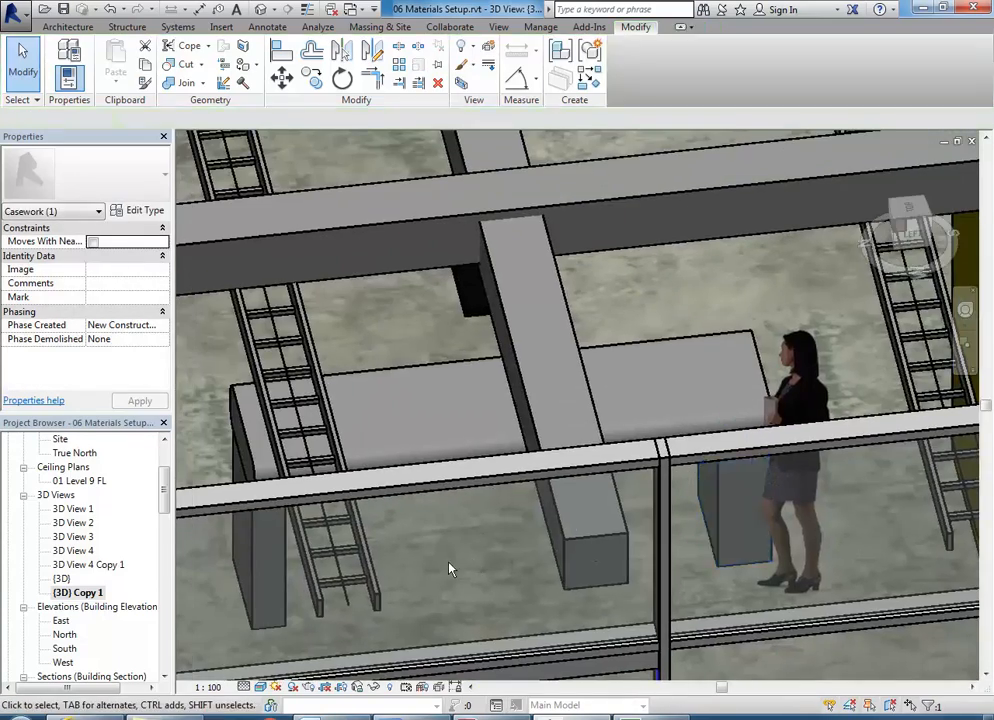
Step: Select the reception desk and the separate block in turn to compare which parts belong to each component
middle_click_drag(441, 578, 481, 584)
scroll(483, 582, "up", 1)
left_click(320, 571)
middle_click_drag(376, 338, 422, 338)
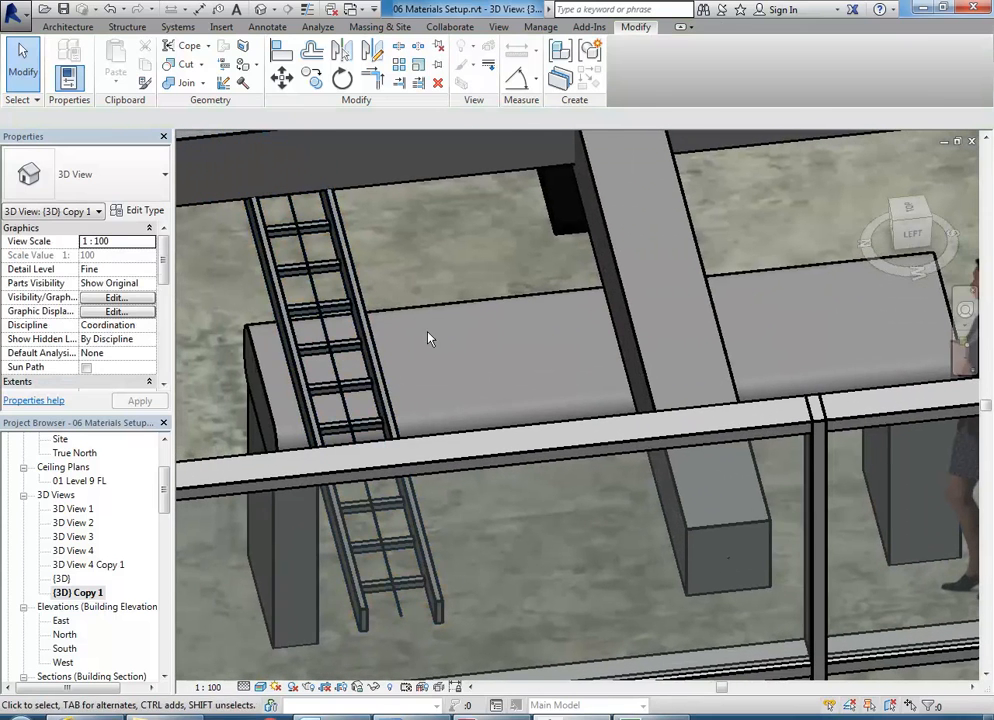
left_click(453, 308)
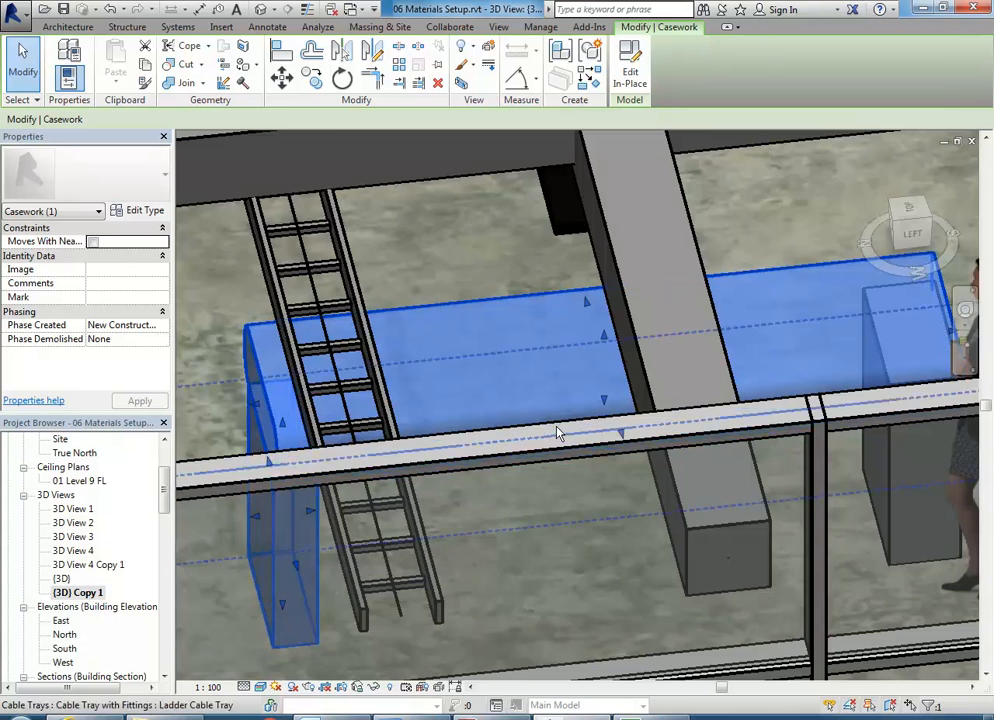
middle_click_drag(400, 507, 566, 473)
left_click(729, 497)
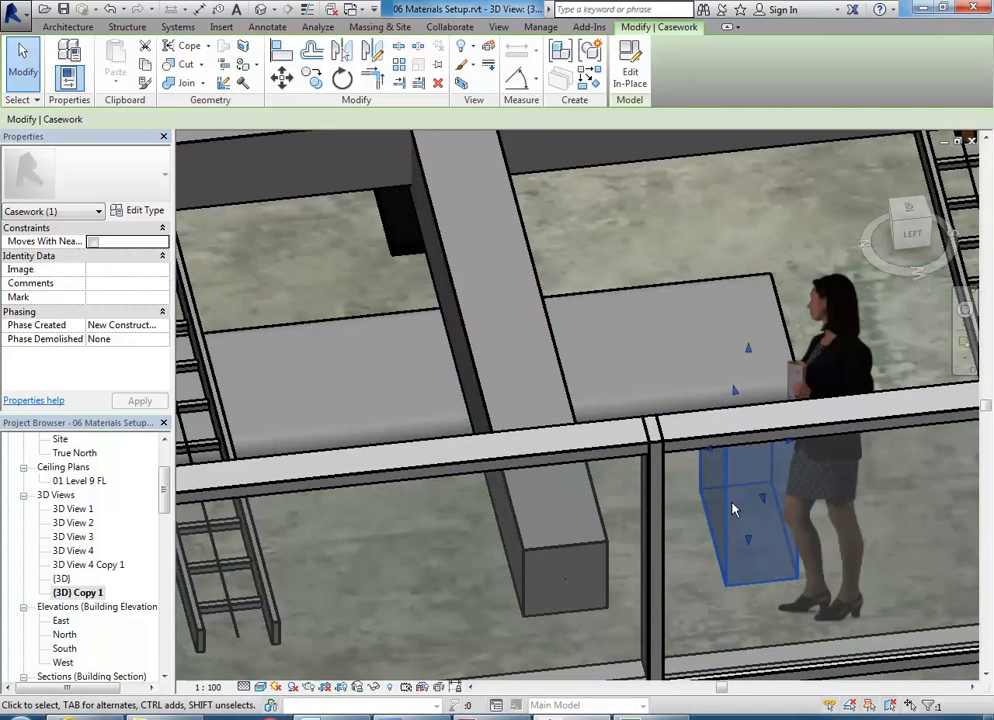
key("Escape")
key("Escape")
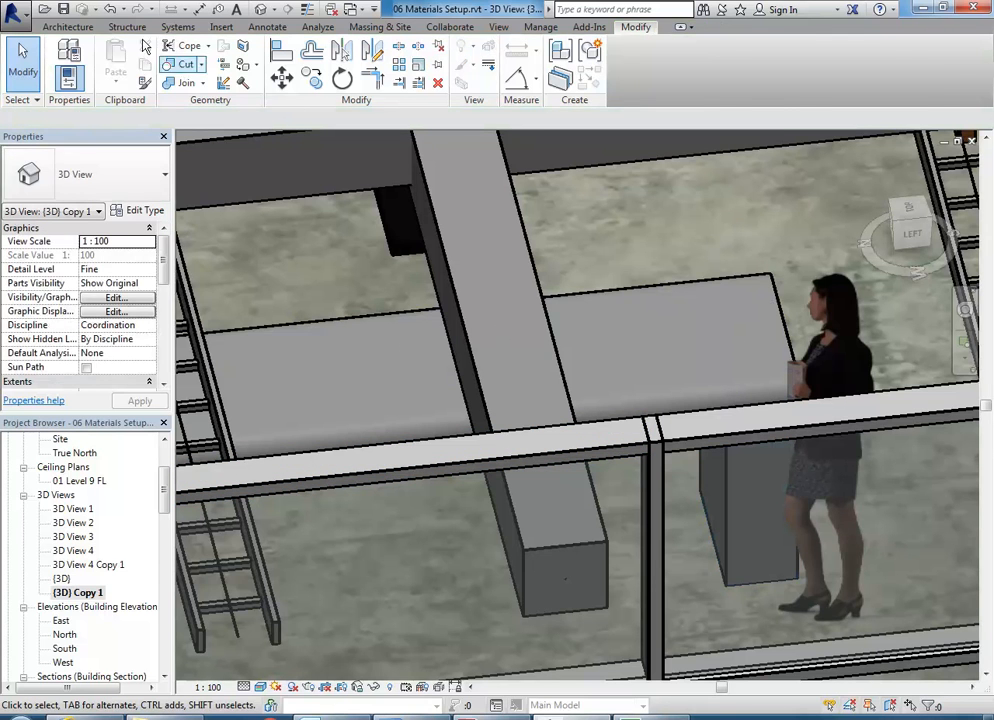
left_click(67, 26)
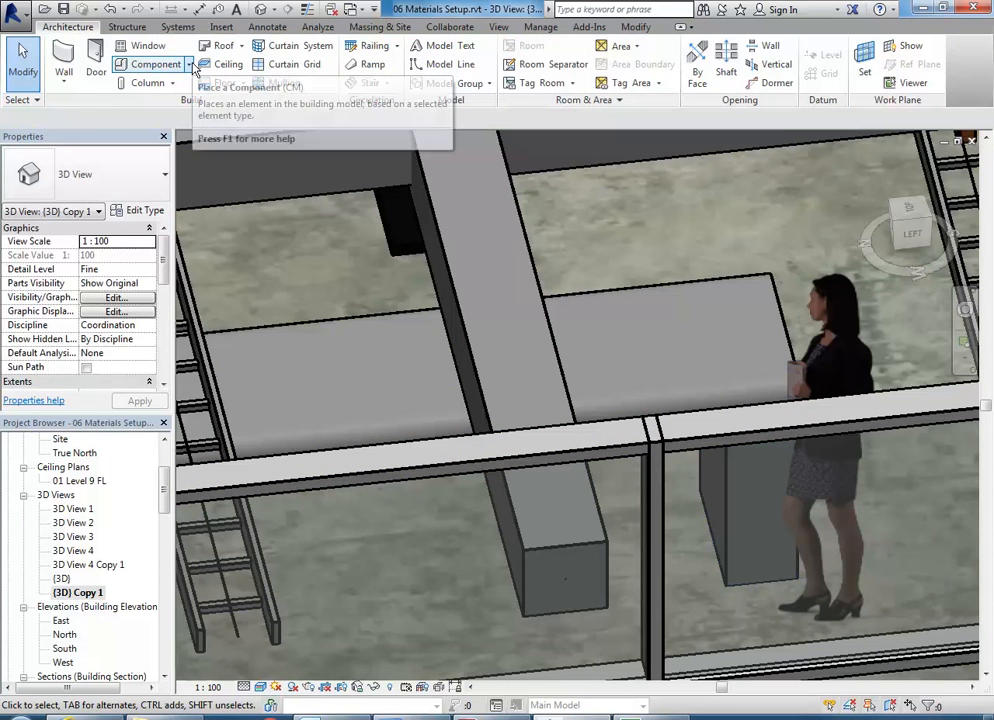
left_click(311, 334)
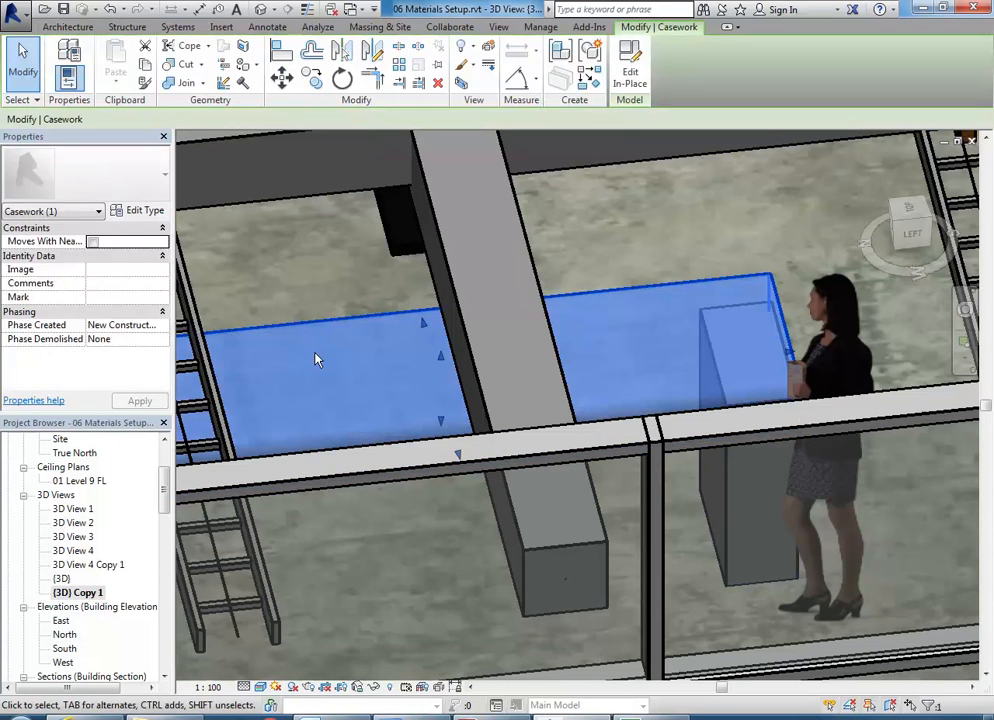
scroll(380, 365, "down", 3)
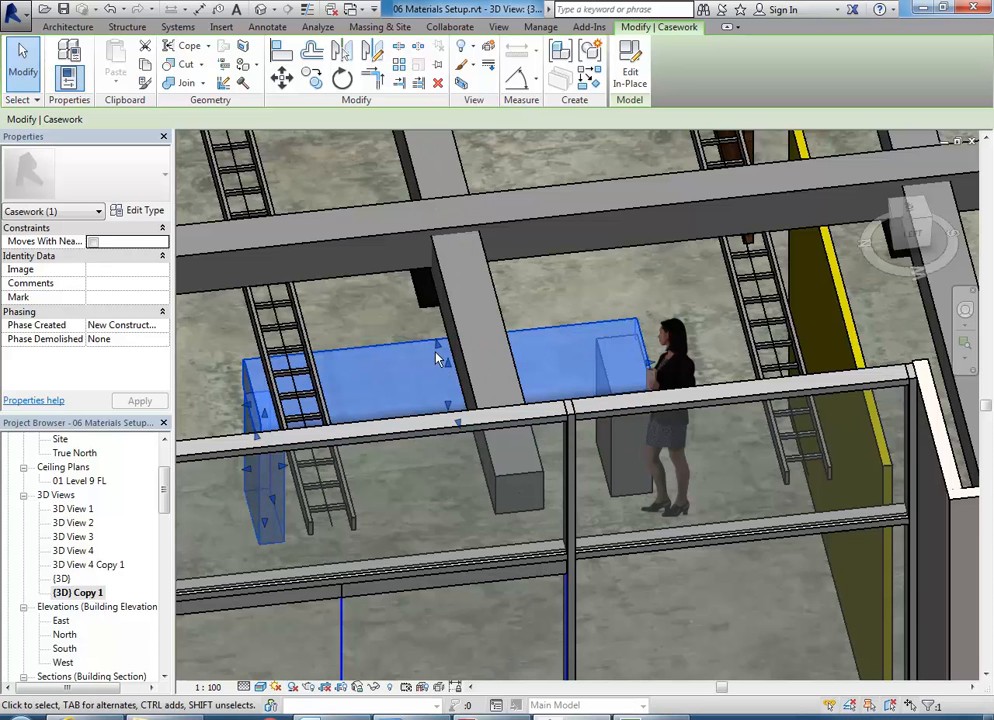
Step: Edit the separate block in place, assign its extrusion the Cherry material, and finish the model
left_click(614, 469)
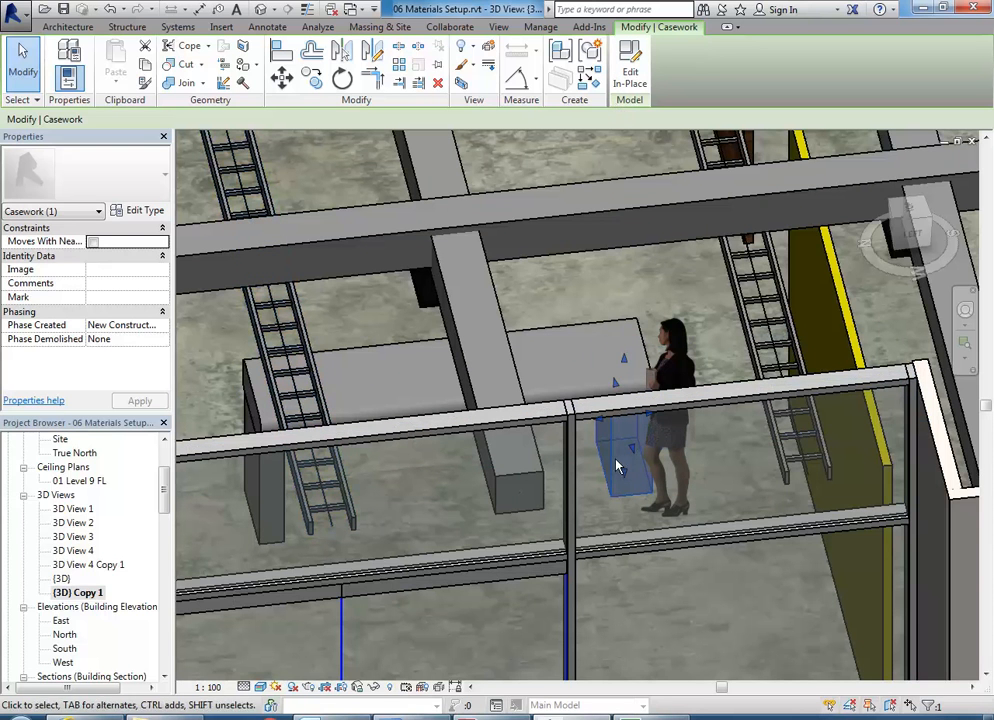
left_click(627, 72)
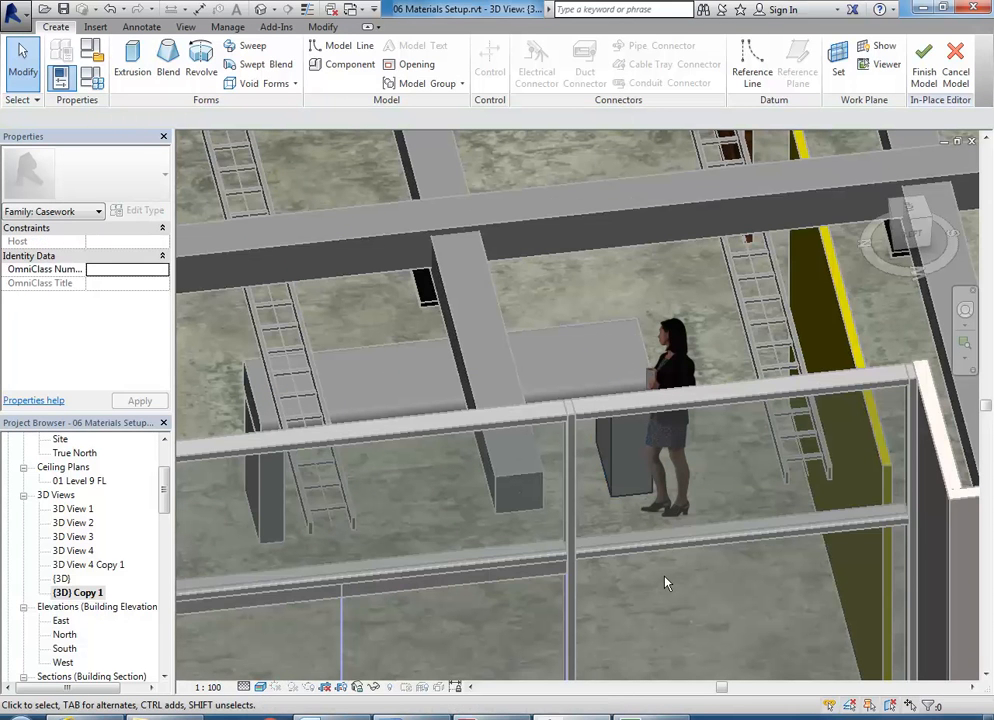
left_click(614, 452)
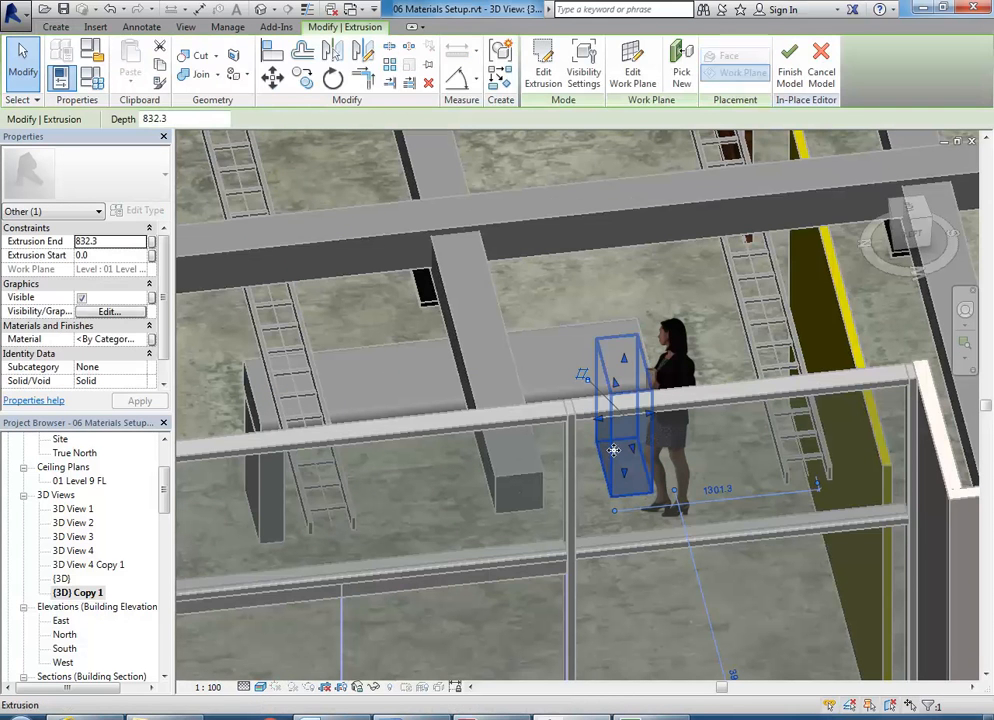
left_click(146, 339)
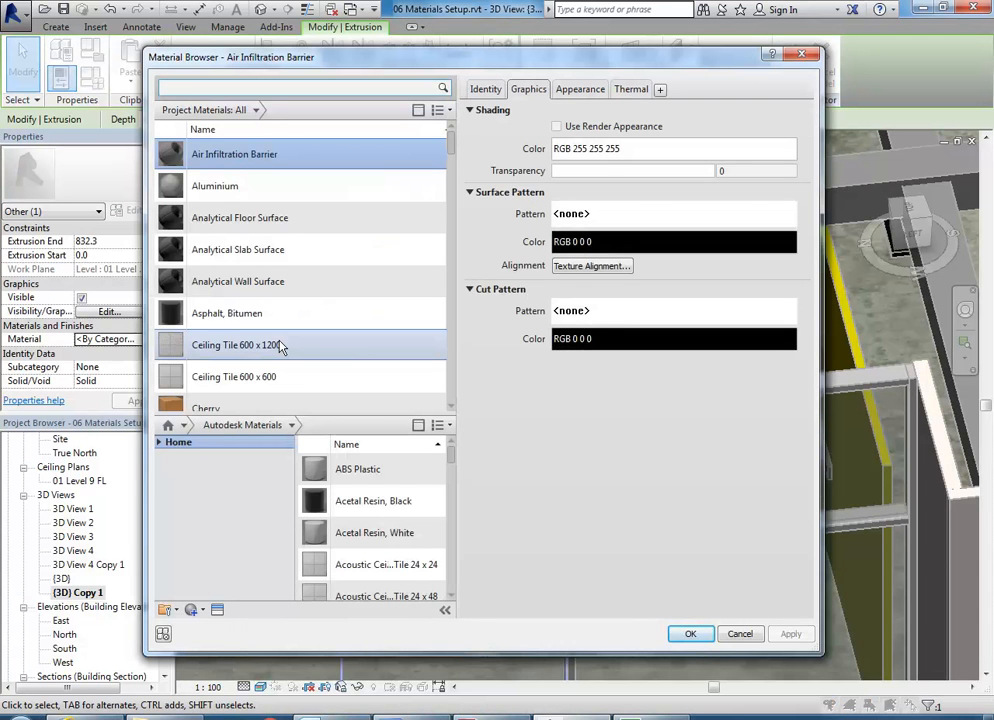
left_click(282, 345)
left_click(203, 406)
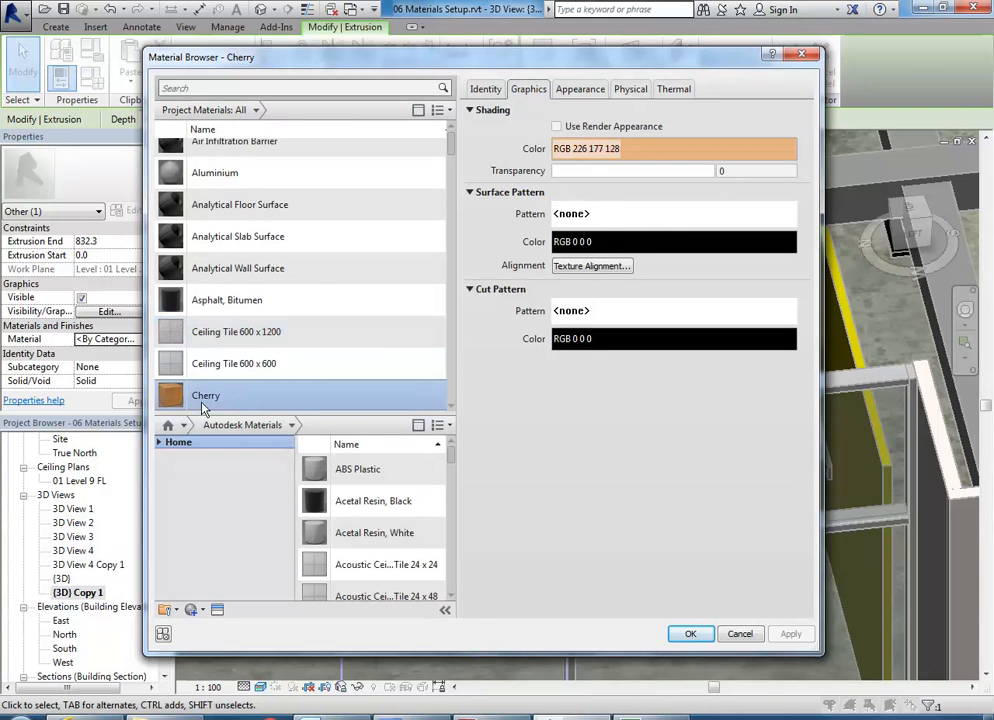
left_click(690, 634)
key("Escape")
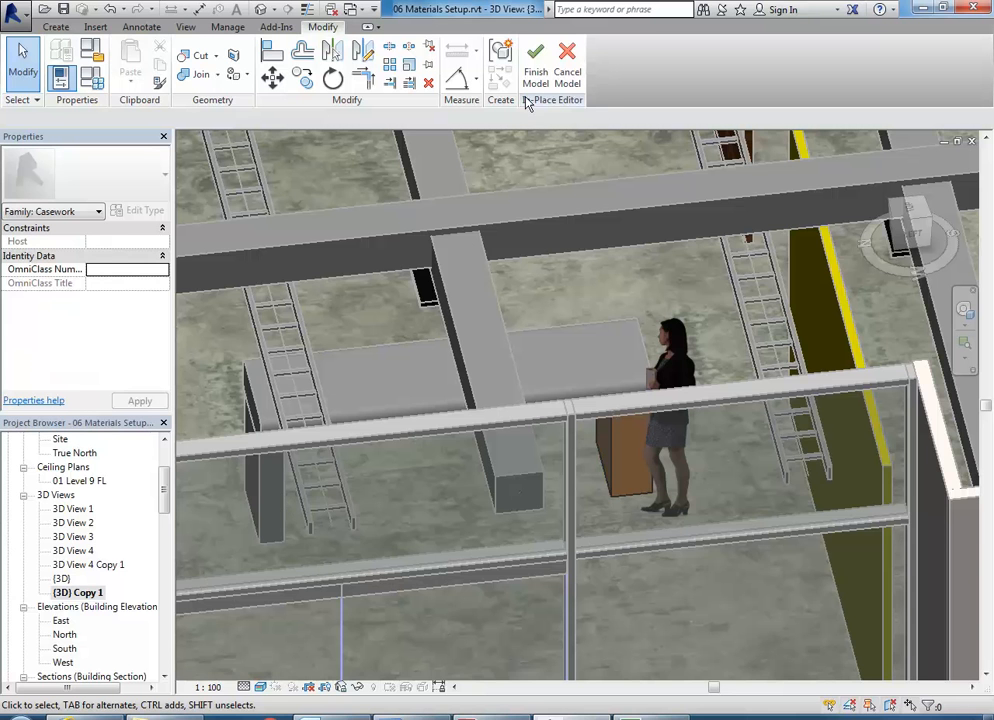
left_click(536, 62)
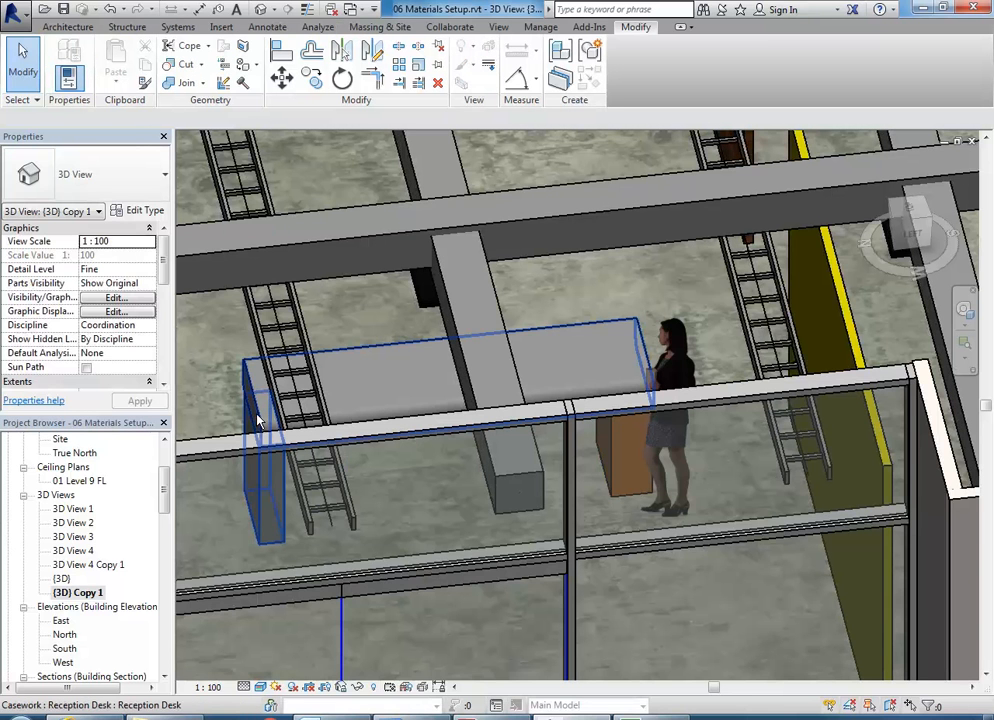
Step: Edit the reception desk in place, assign the Cherry material to its support block, and finish the model
left_click(258, 420)
left_click(630, 72)
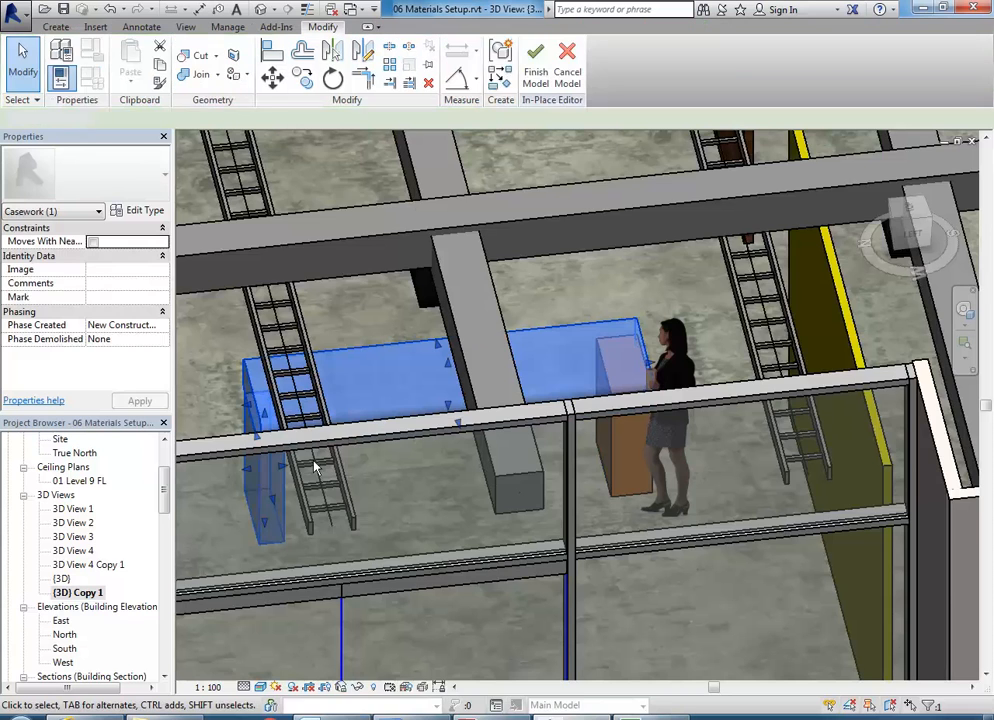
left_click(255, 430)
left_click(112, 339)
left_click(143, 339)
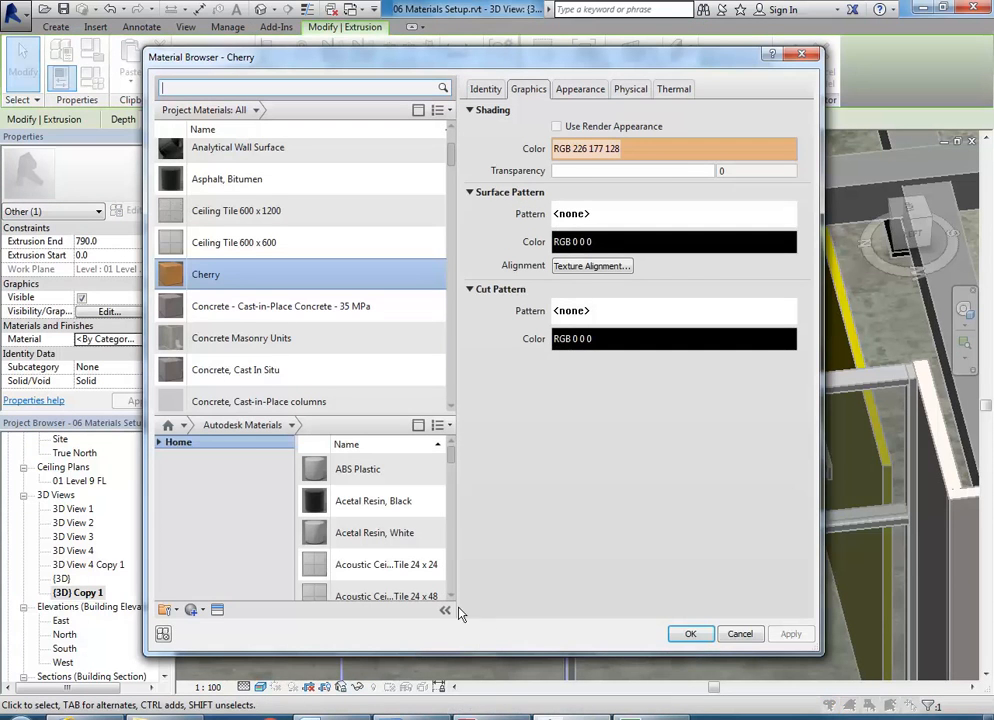
left_click(691, 635)
left_click(395, 335)
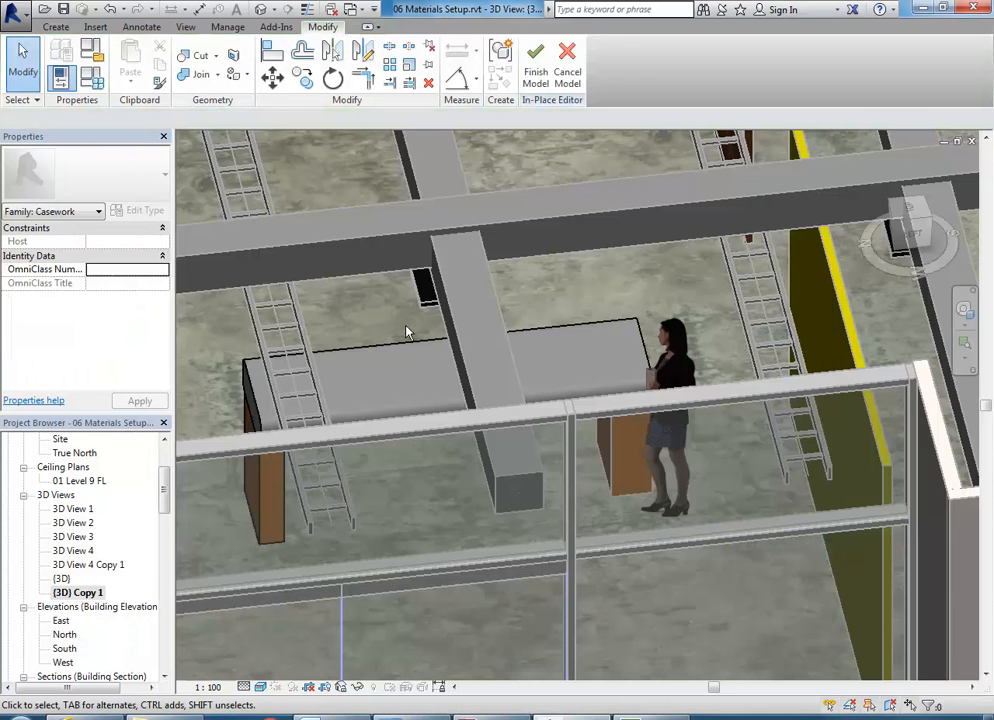
left_click(527, 83)
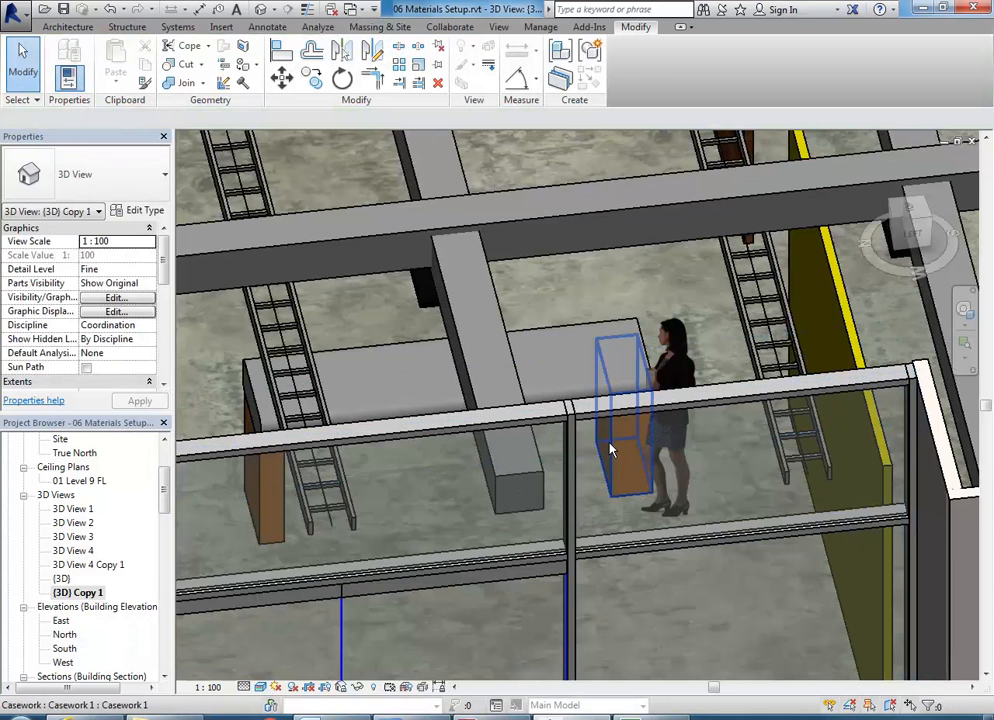
Step: Delete the separate casework block beside the standing woman
left_click(606, 459)
key("Delete")
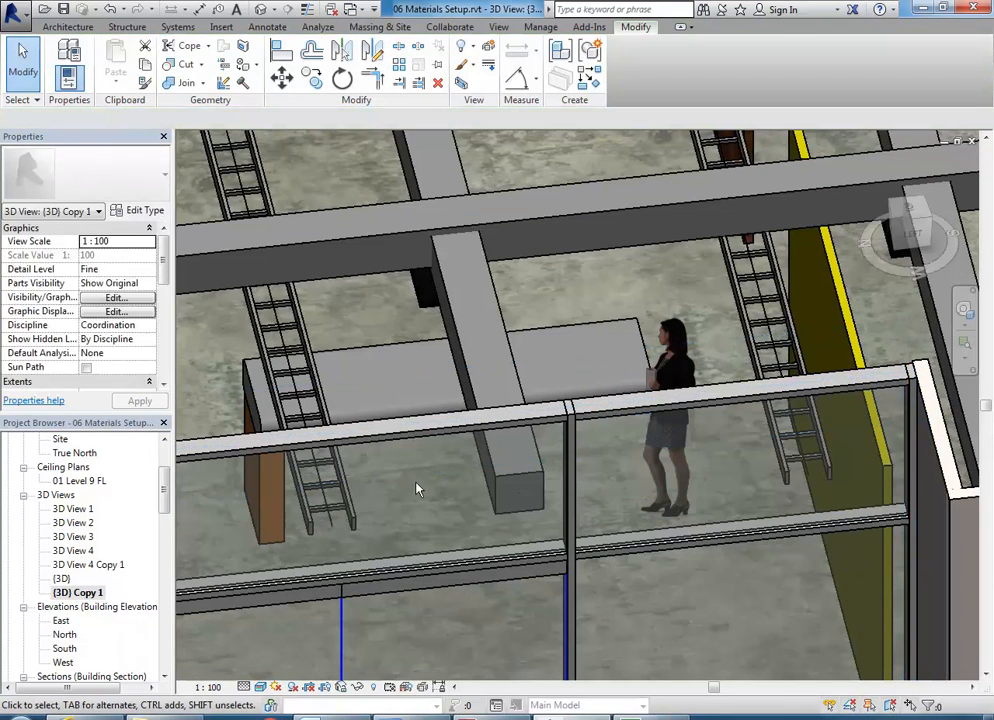
Step: Edit the reception desk in place and display the 01 Level 9 FL floor plan in wireframe
left_click(377, 346)
left_click(583, 72)
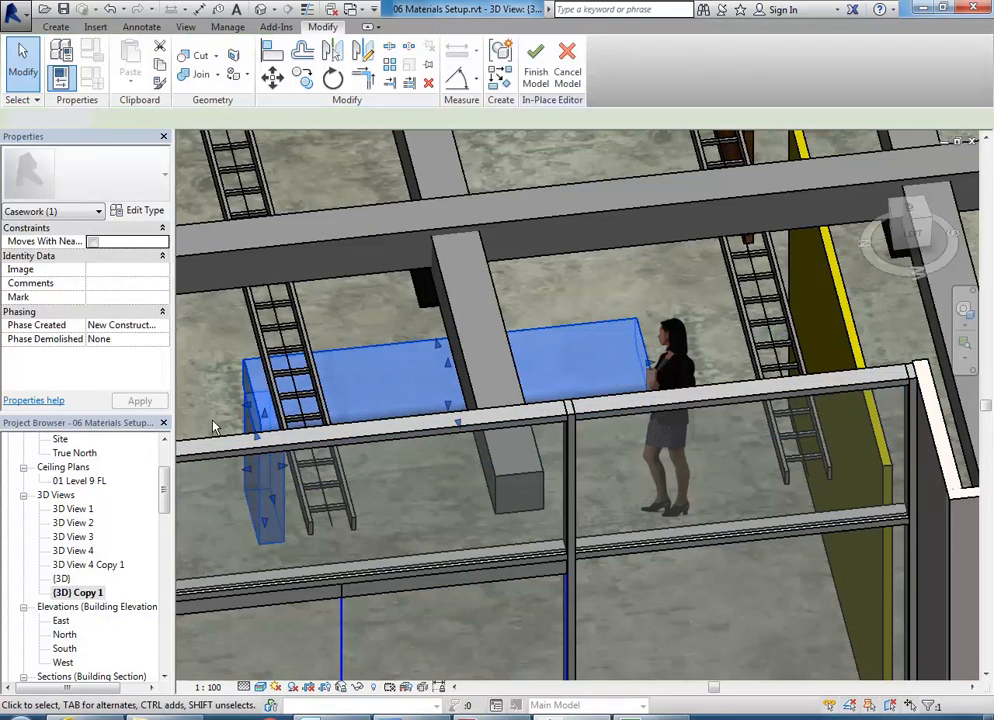
left_click_drag(168, 511, 168, 482)
double_click(120, 497)
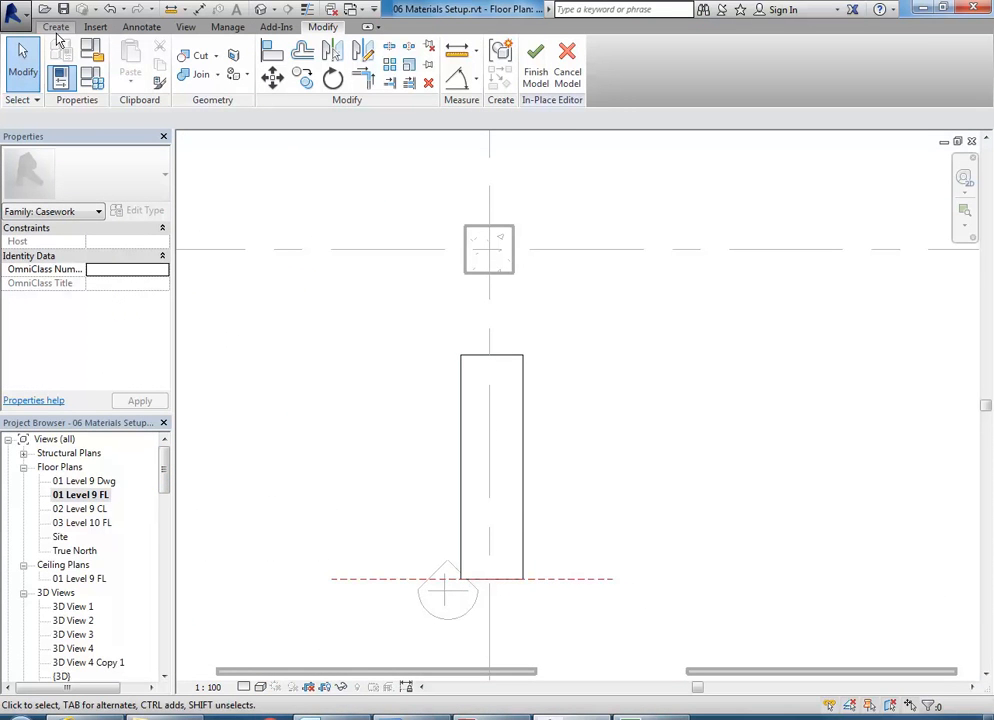
left_click(260, 686)
left_click(278, 592)
scroll(318, 499, "up", 2)
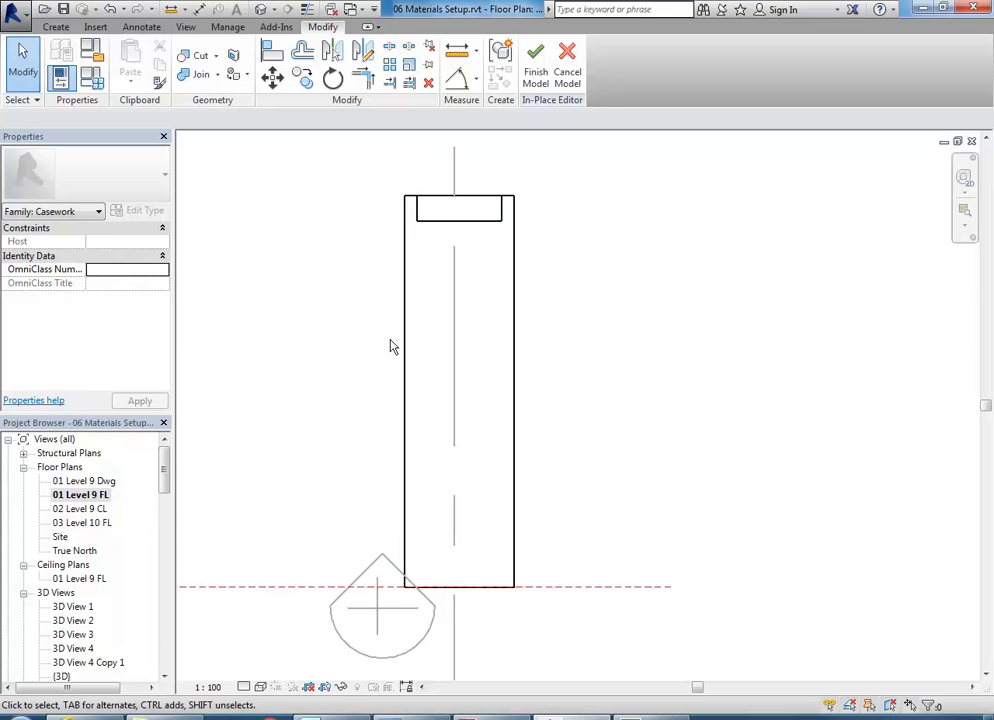
Step: Copy the desk's support block to the opposite end, flush with the desk edge, and finish the model
left_click(442, 229)
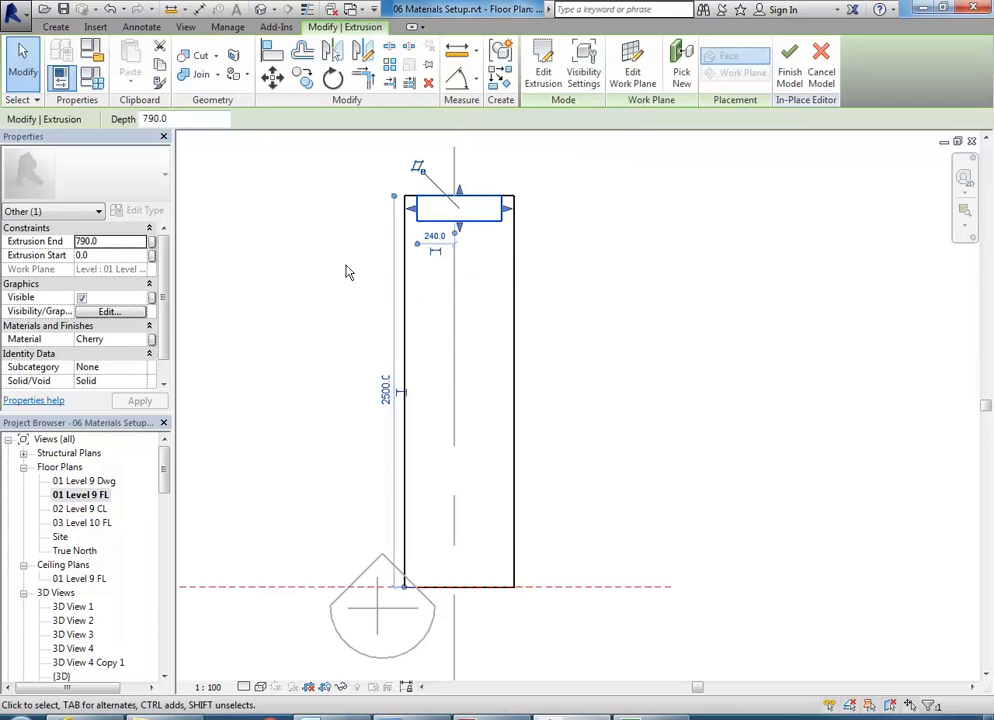
left_click(302, 78)
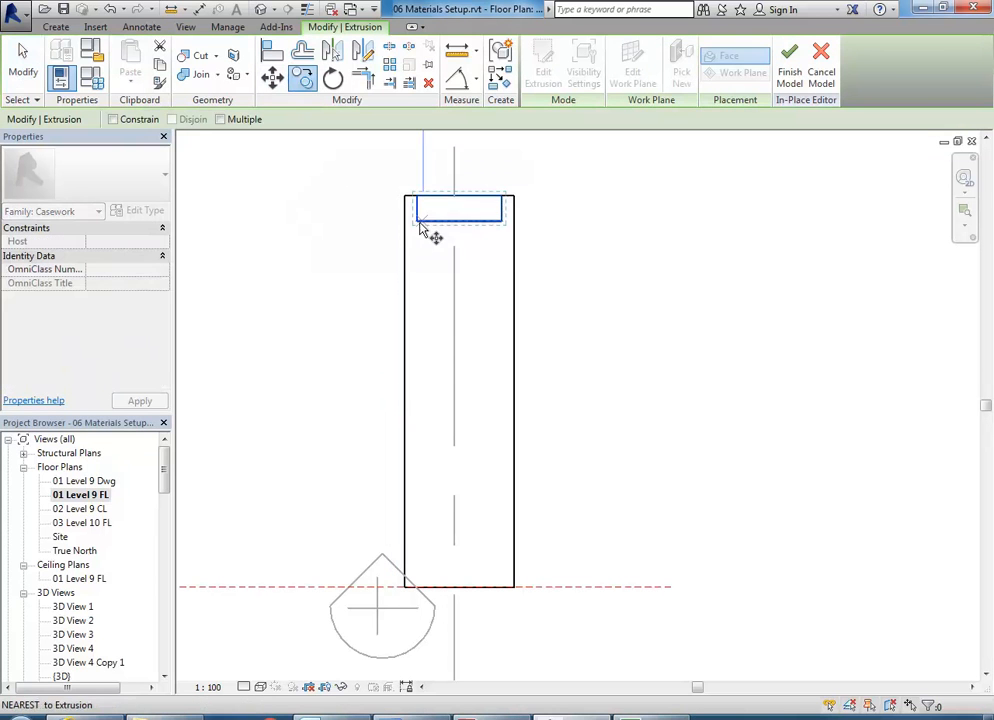
left_click(417, 220)
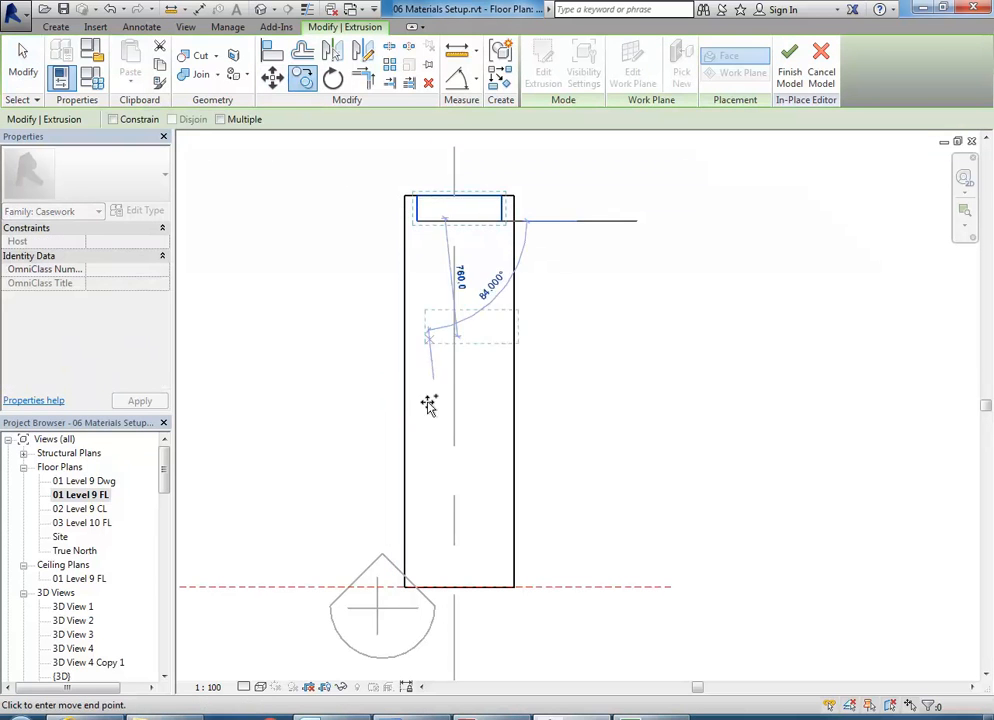
left_click(415, 590)
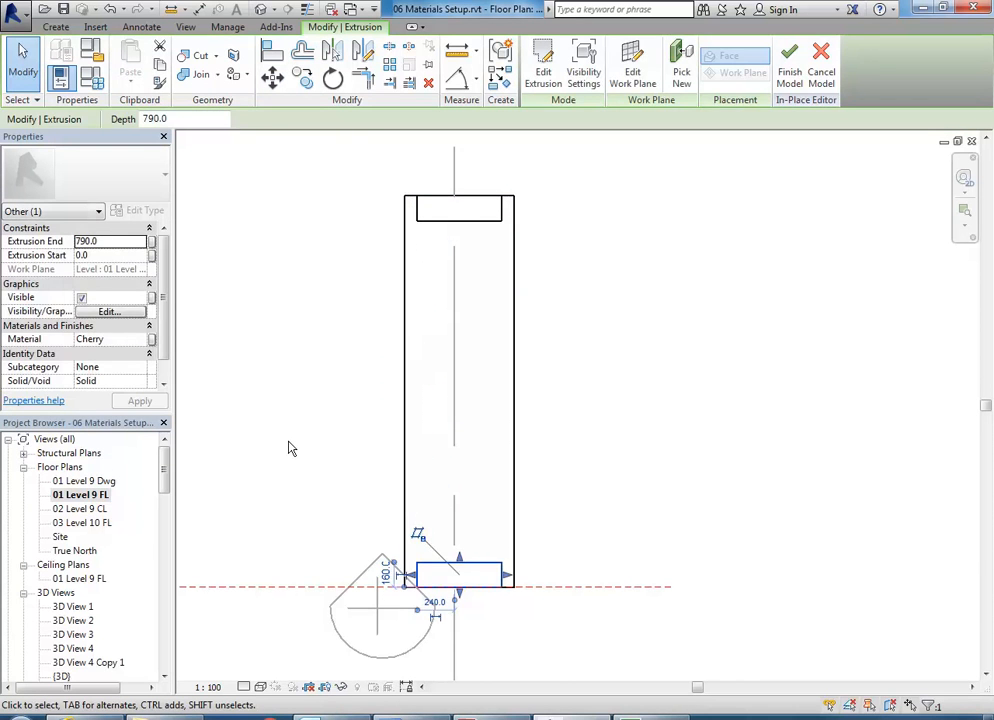
key("Escape")
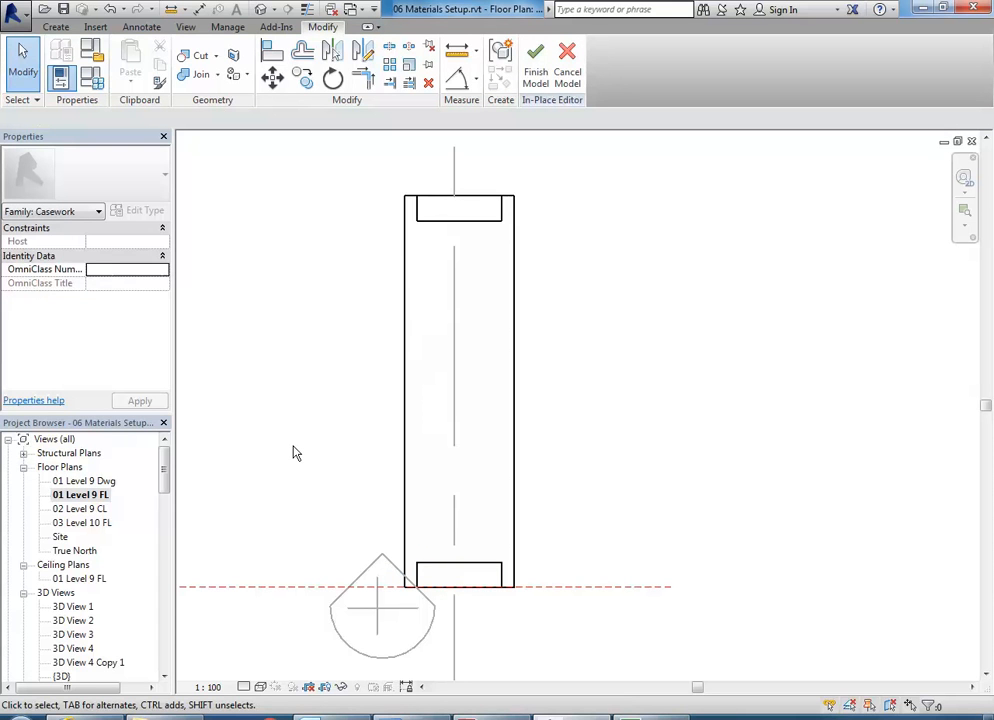
scroll(296, 456, "down", 2)
middle_click_drag(302, 468, 396, 492)
scroll(375, 483, "down", 1)
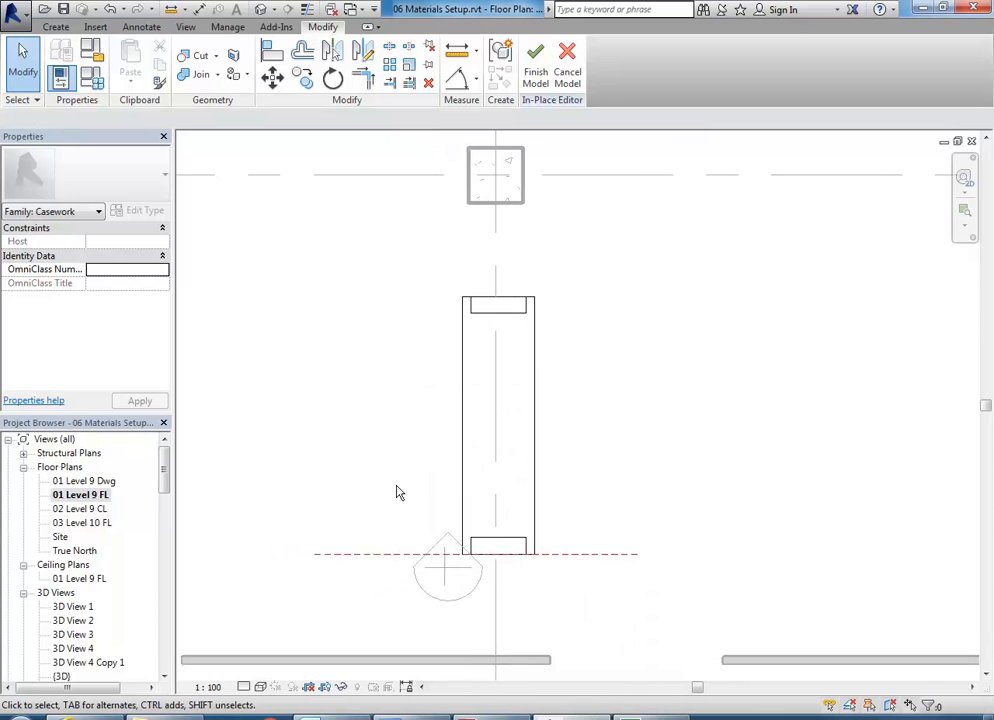
left_click(537, 76)
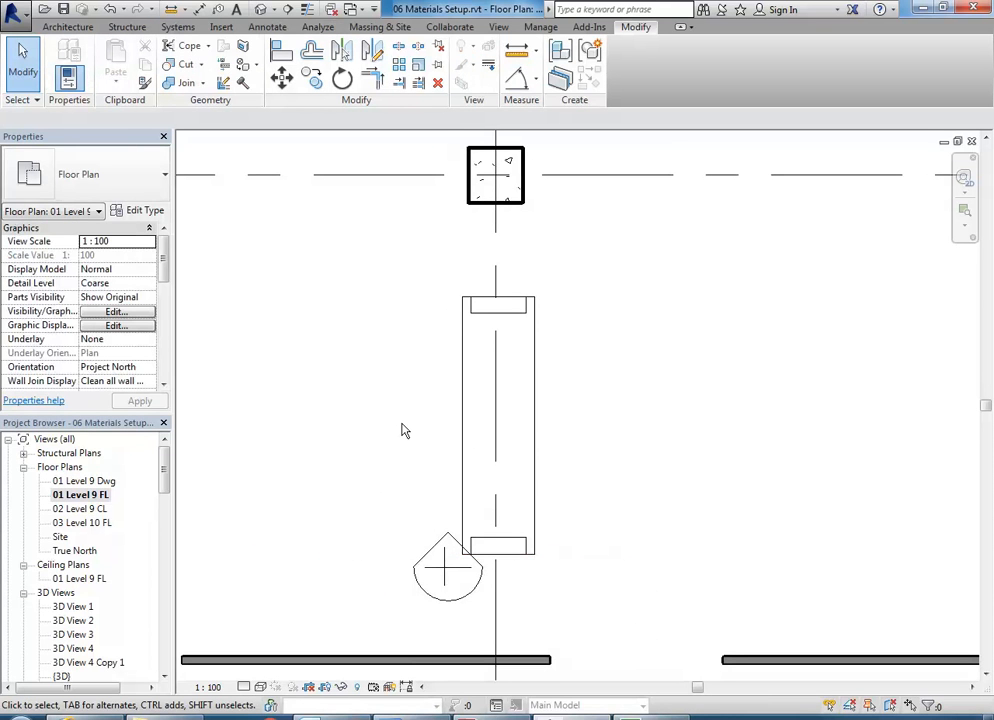
Step: Open 3D View 4 and select the reception desk to check its two support blocks
scroll(86, 560, "down", 3)
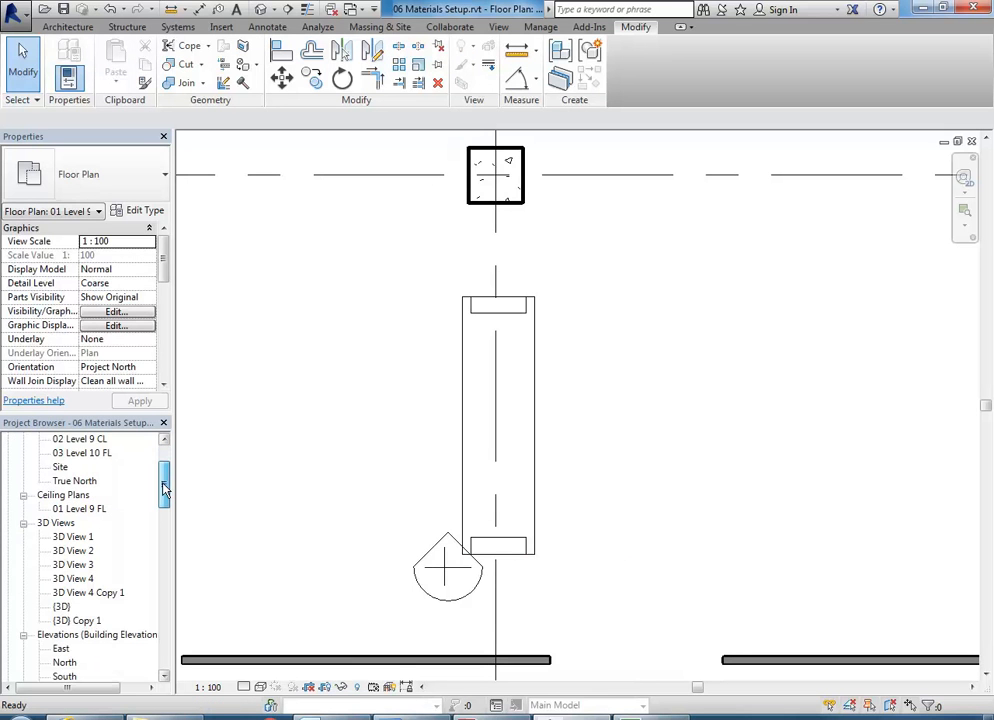
double_click(84, 562)
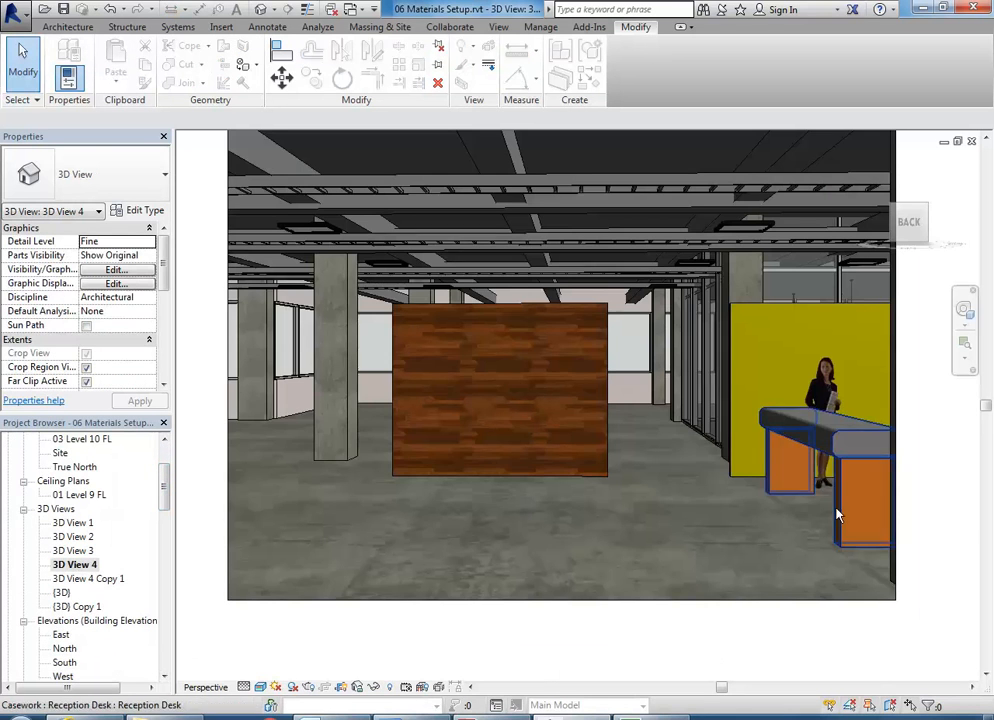
left_click(835, 515)
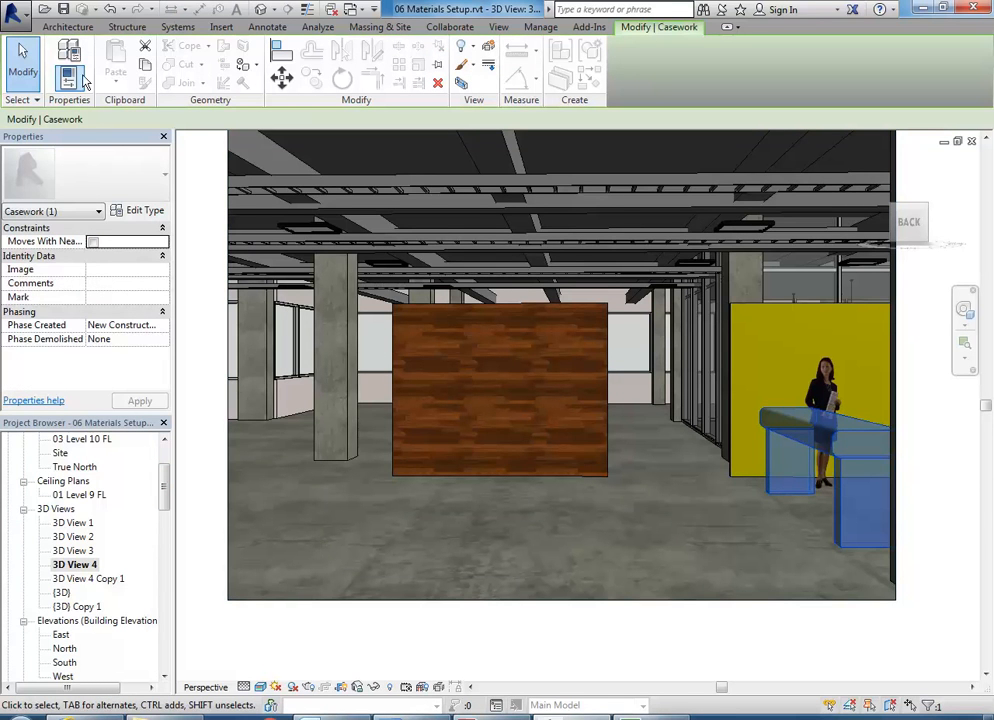
Step: Edit the reception desk in place in the 01 Level 9 FL floor plan and start a new extrusion
scroll(147, 462, "up", 3)
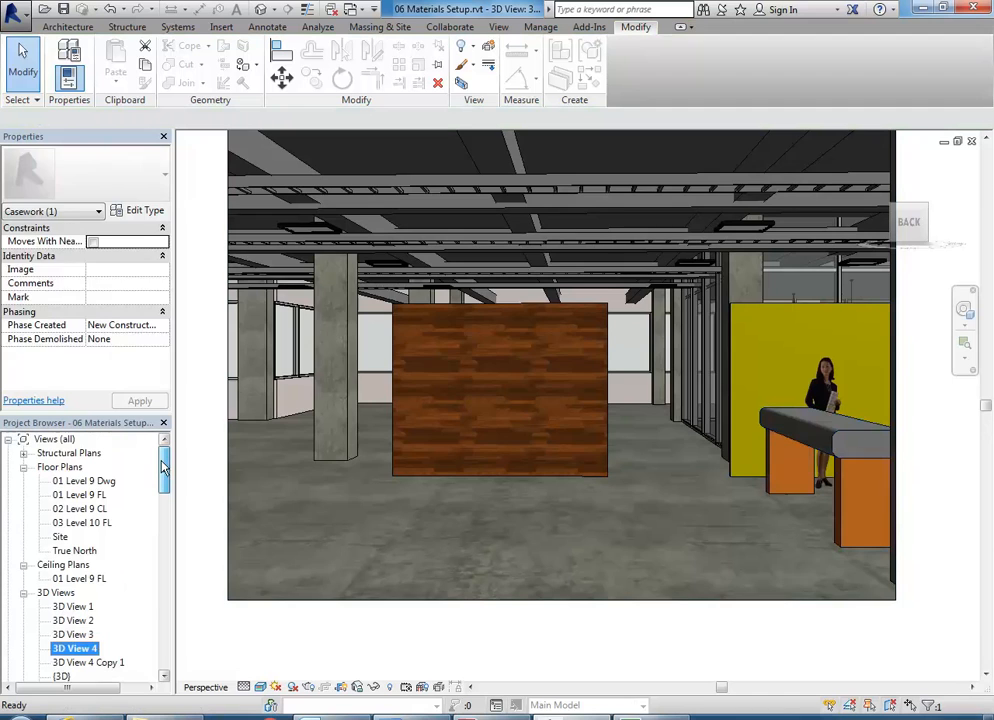
double_click(80, 495)
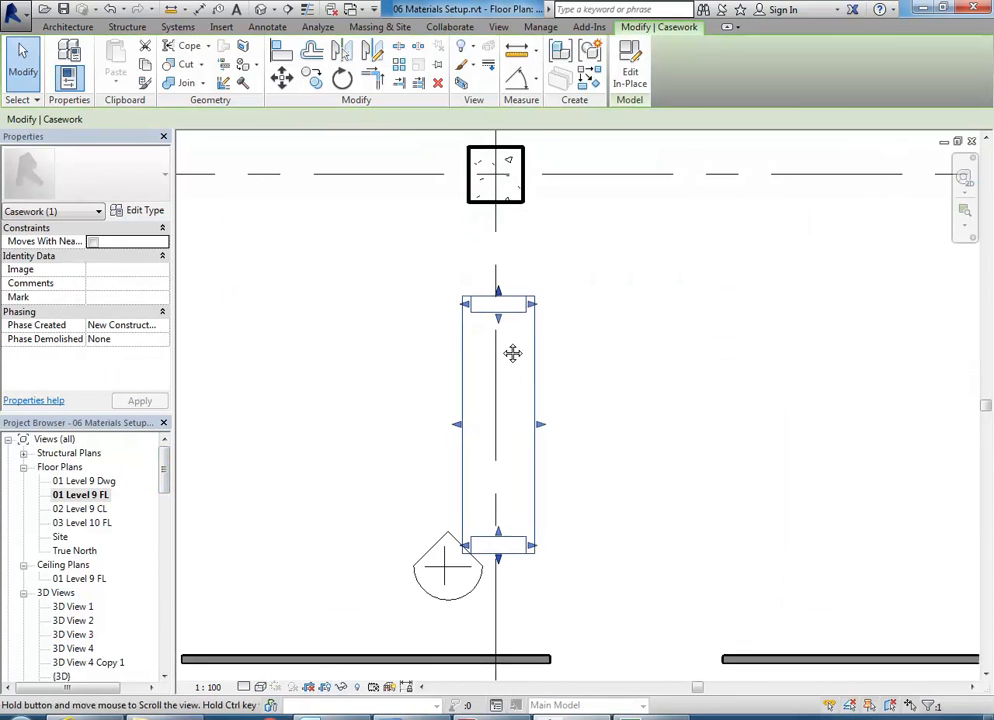
left_click(625, 62)
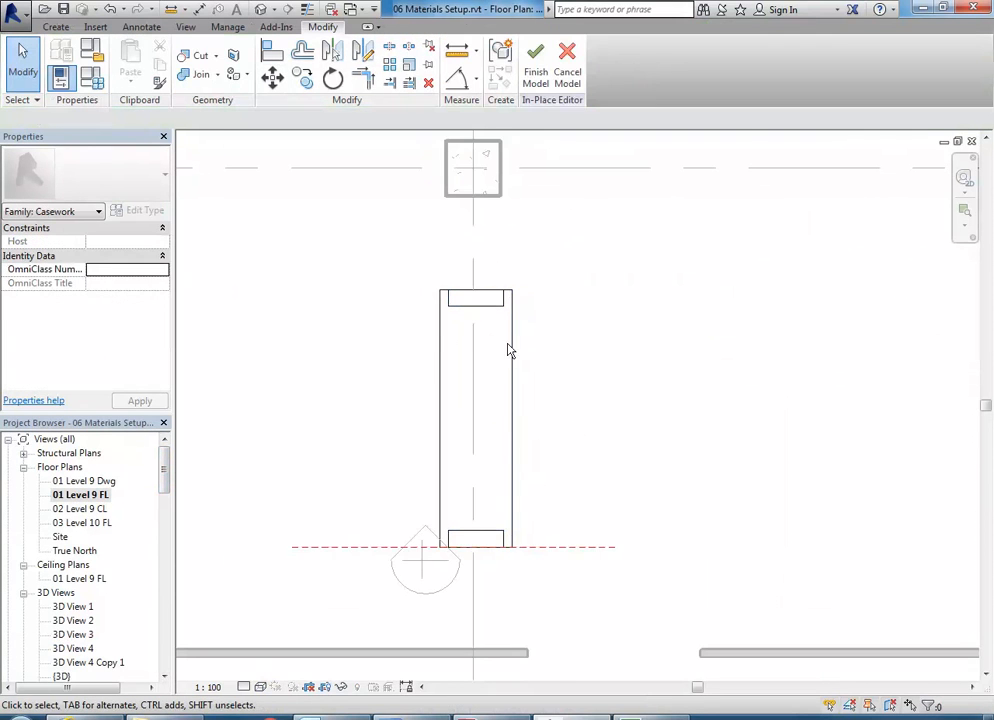
scroll(442, 351, "up", 3)
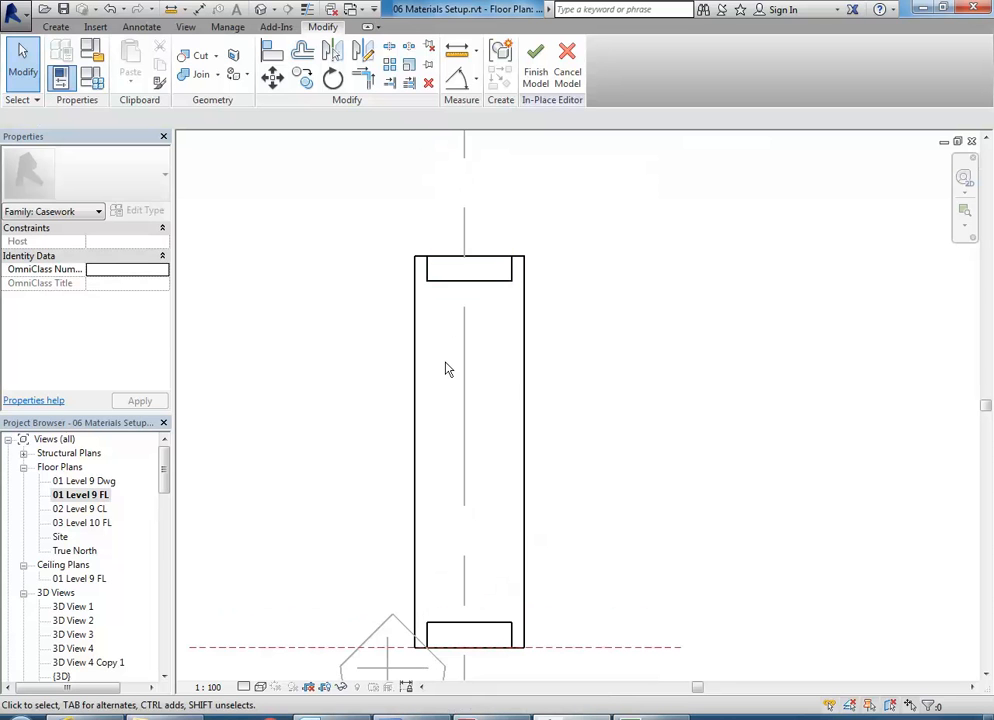
middle_click_drag(383, 438, 373, 413)
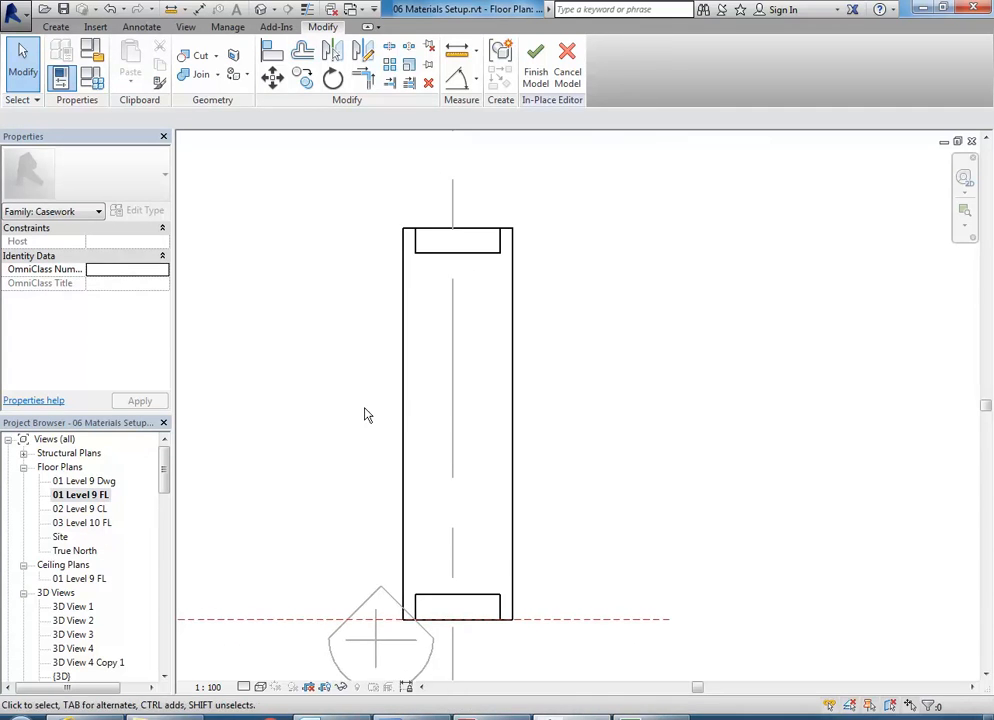
scroll(324, 462, "down", 1)
middle_click_drag(335, 467, 367, 480)
scroll(444, 497, "down", 2)
middle_click_drag(444, 497, 428, 519)
scroll(446, 476, "up", 2)
scroll(446, 475, "up", 1)
middle_click_drag(446, 475, 393, 468)
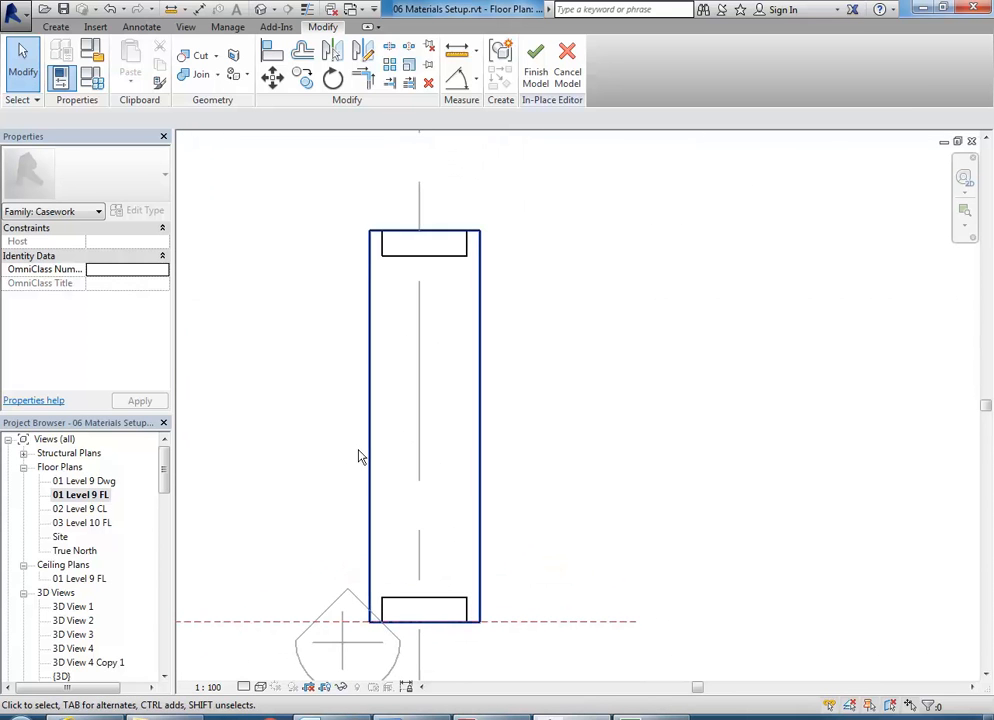
left_click(47, 29)
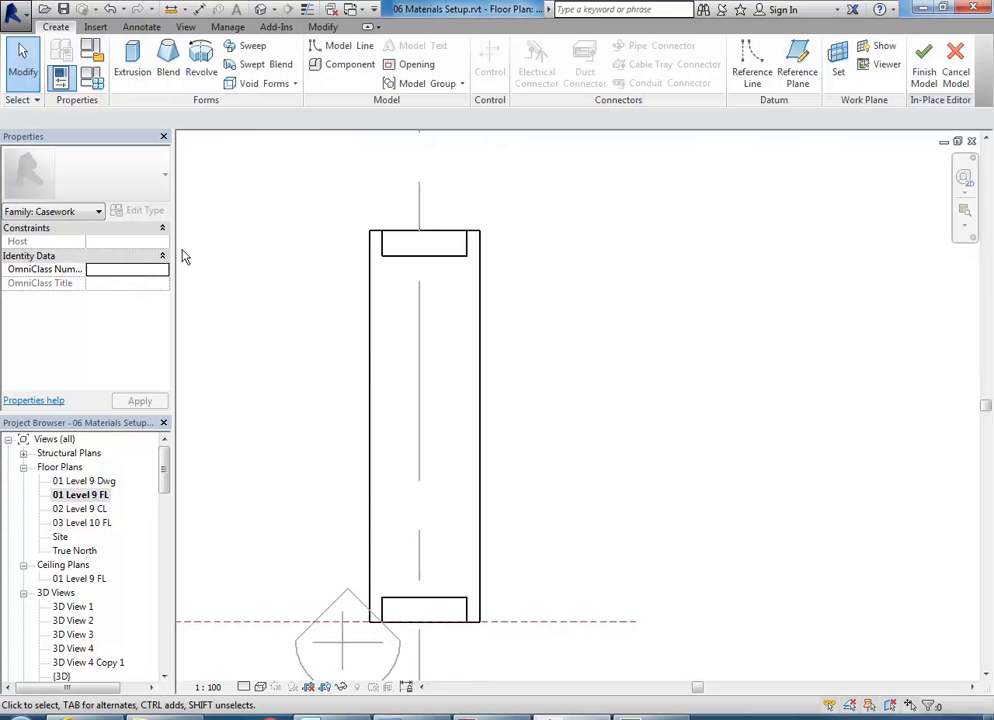
left_click(132, 62)
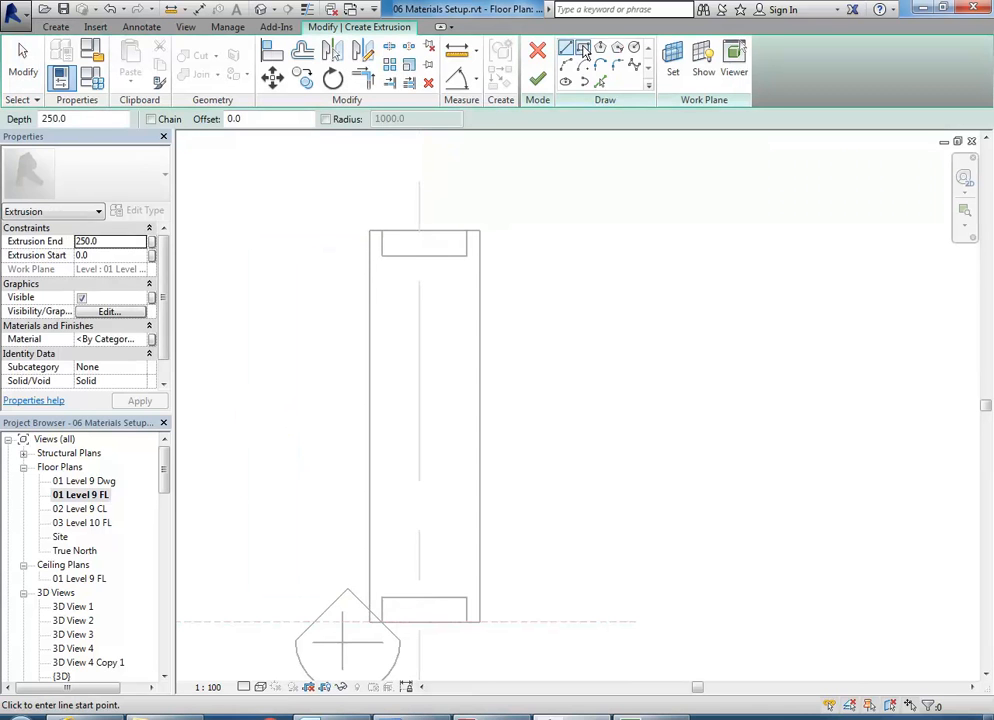
Step: Measure the clear distance between the inner corners of the desk's two support blocks
scroll(395, 258, "up", 3)
scroll(404, 266, "down", 2)
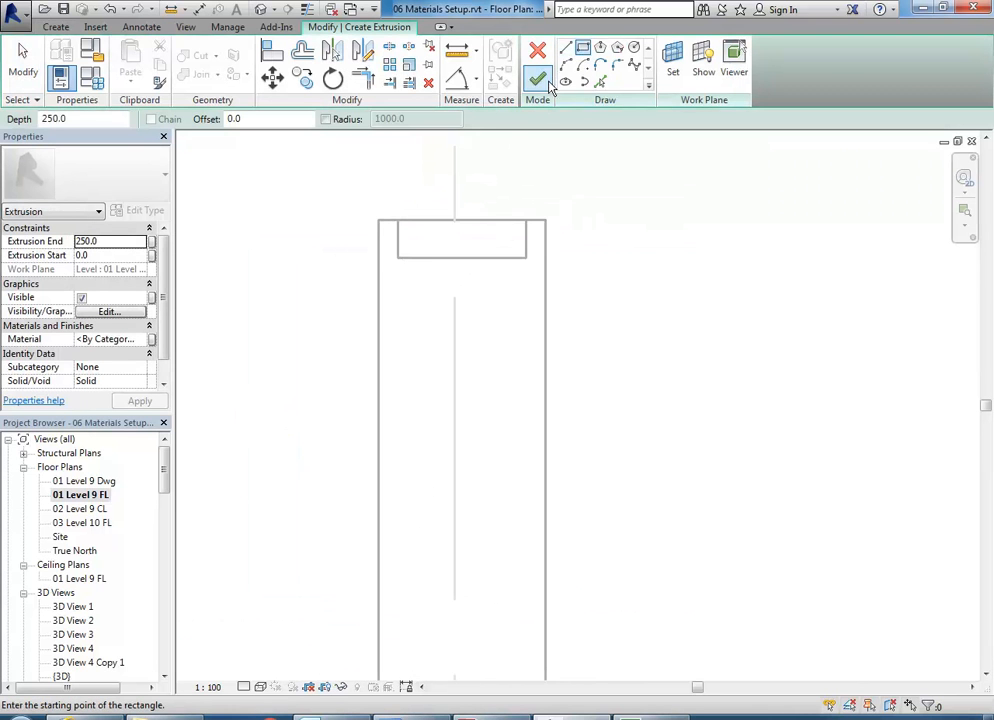
scroll(390, 280, "up", 4)
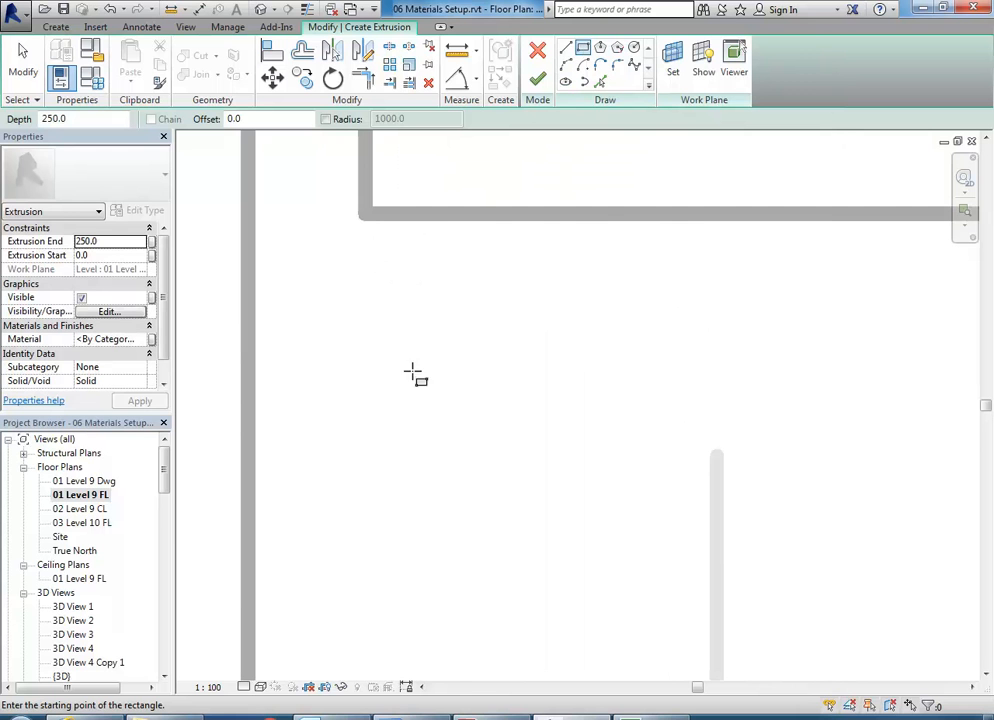
scroll(377, 422, "down", 5)
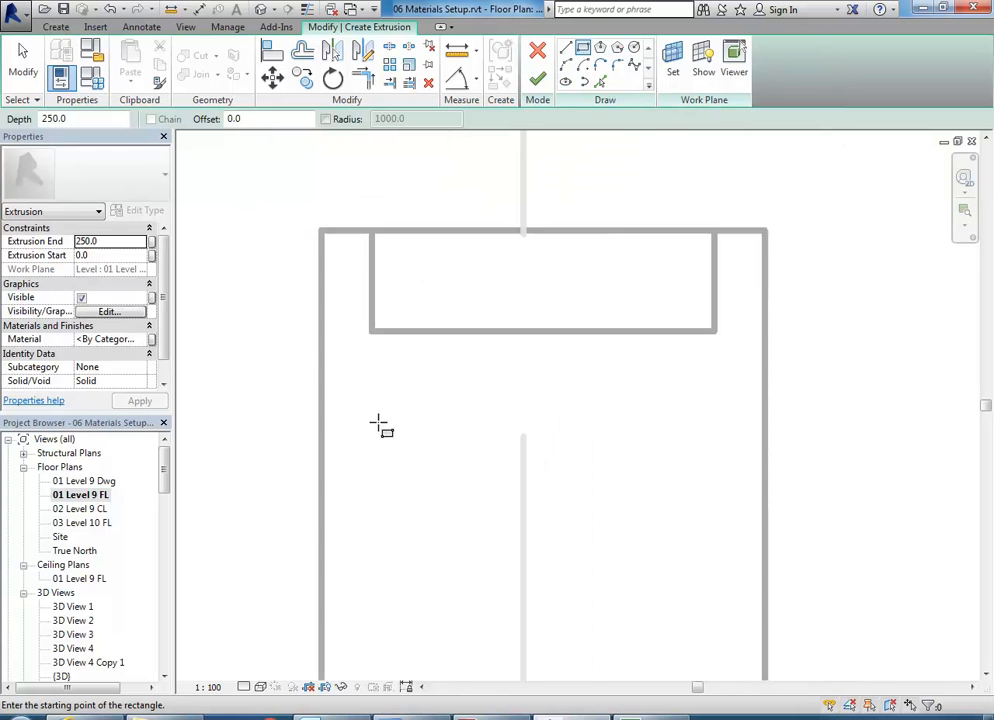
left_click(457, 50)
left_click(383, 246)
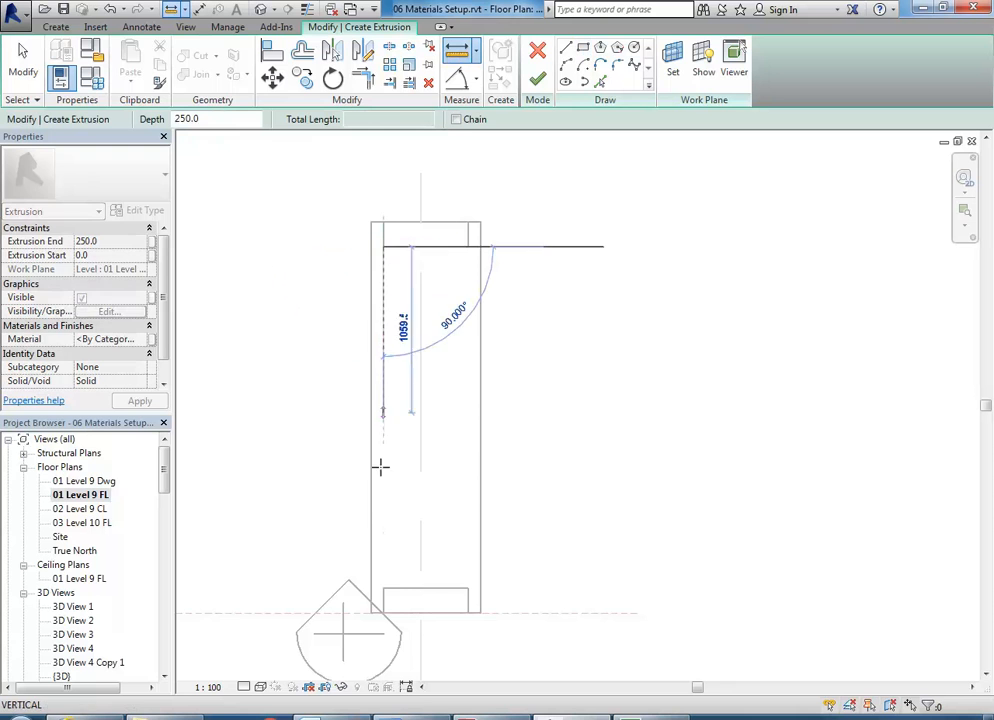
left_click(383, 589)
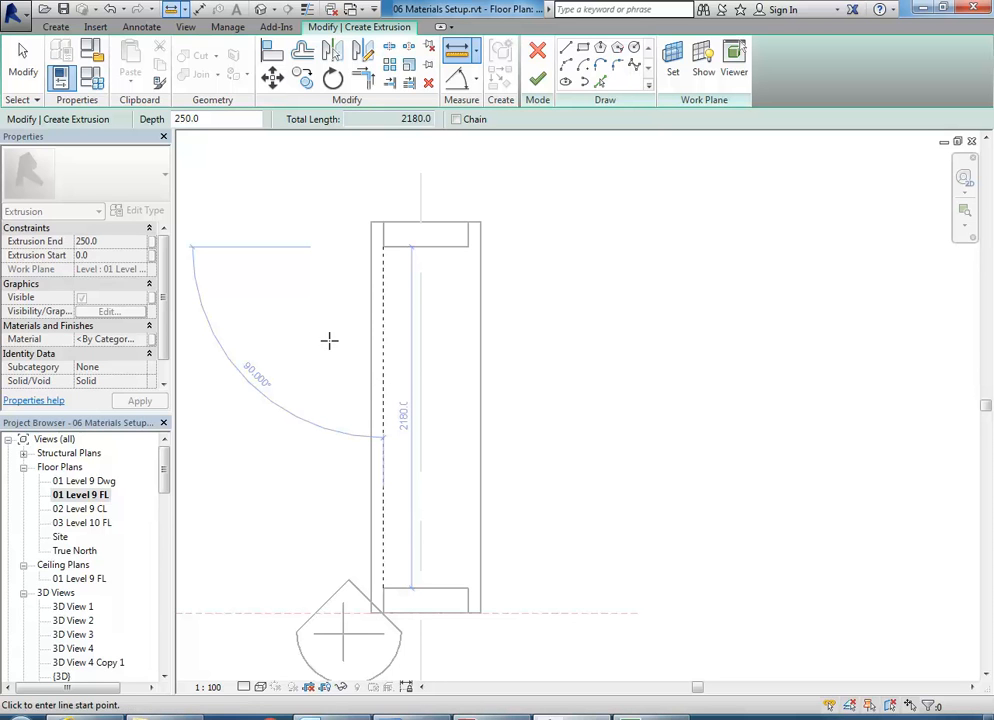
key("Escape")
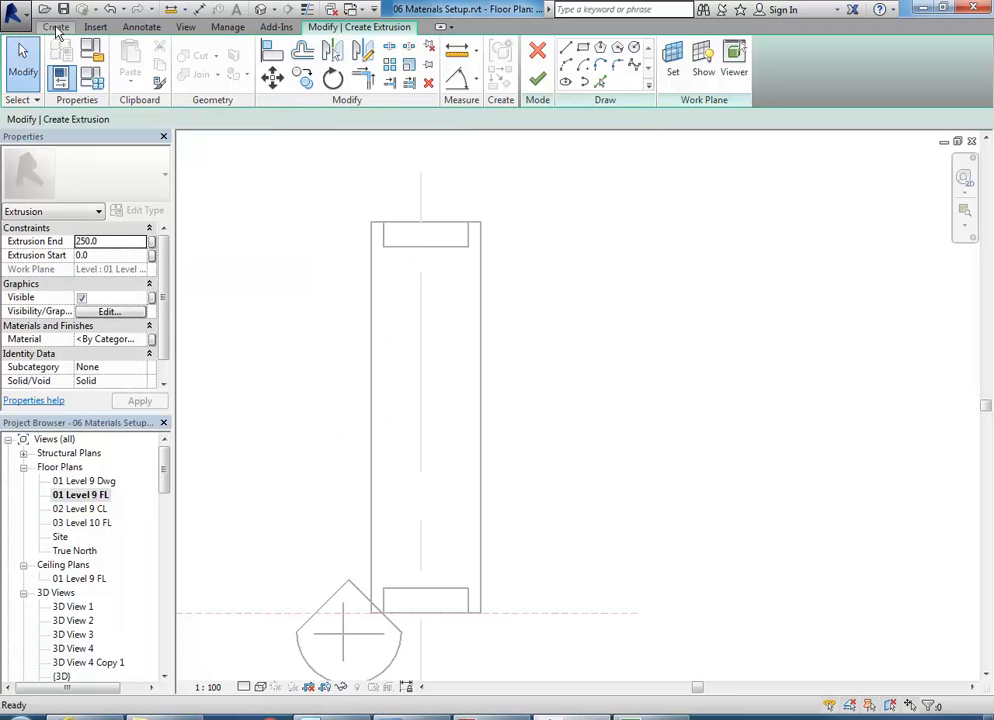
left_click(48, 26)
right_click(318, 179)
left_click(326, 190)
right_click(329, 188)
left_click(362, 197)
left_click(382, 27)
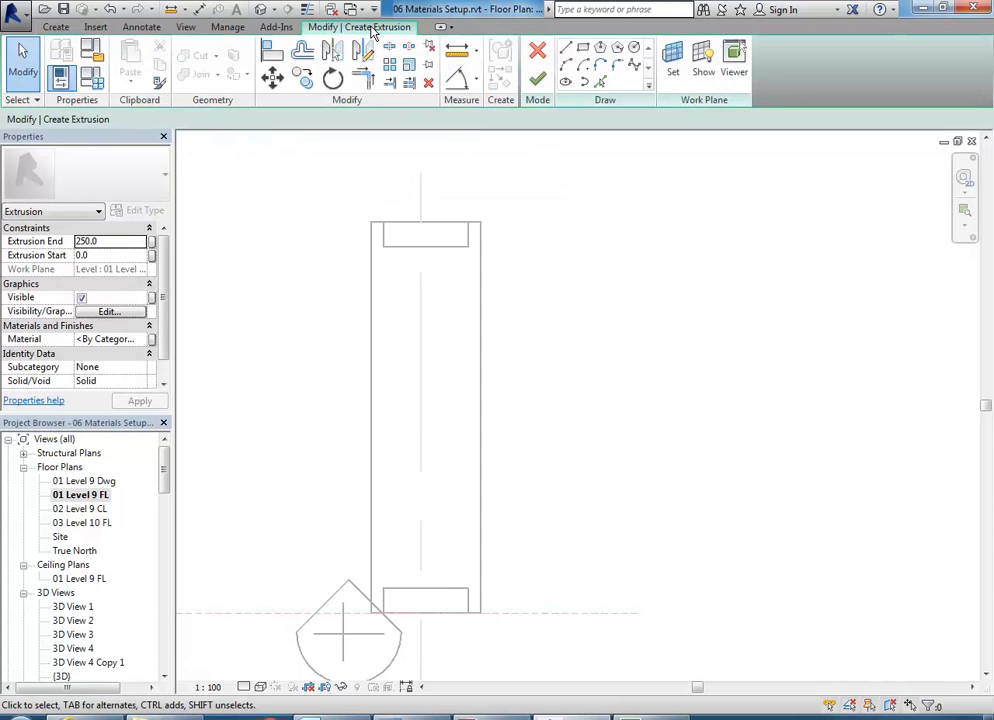
Step: Sketch a narrow rectangle about 680 mm long and 40 mm wide from the inner corner of the support block nearest the column
left_click(583, 48)
scroll(410, 233, "up", 5)
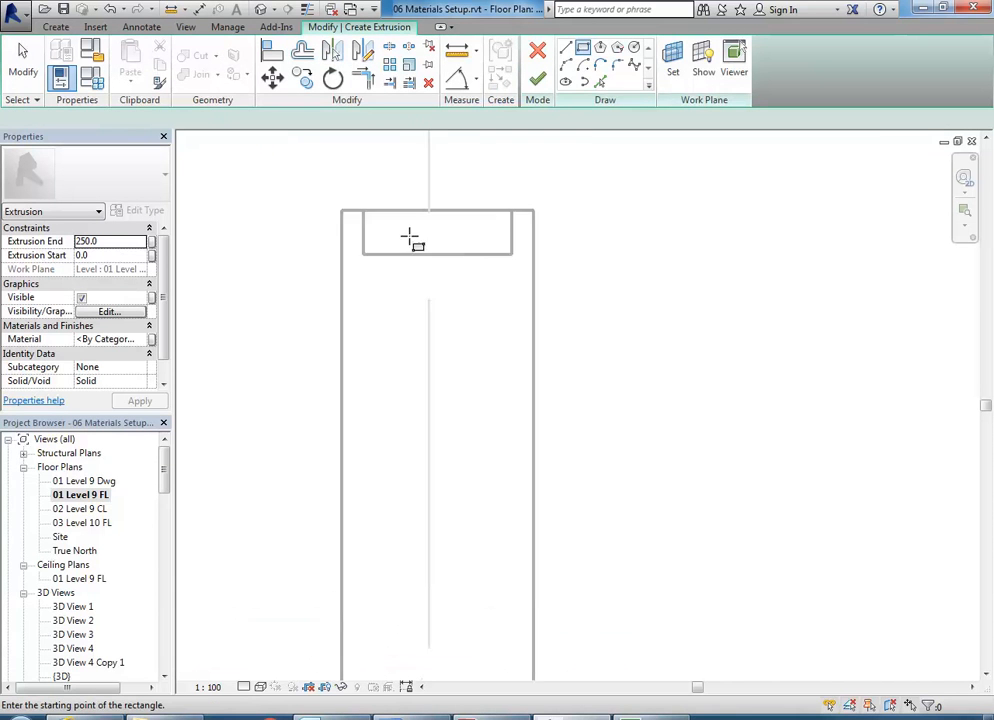
middle_click_drag(441, 337, 526, 349)
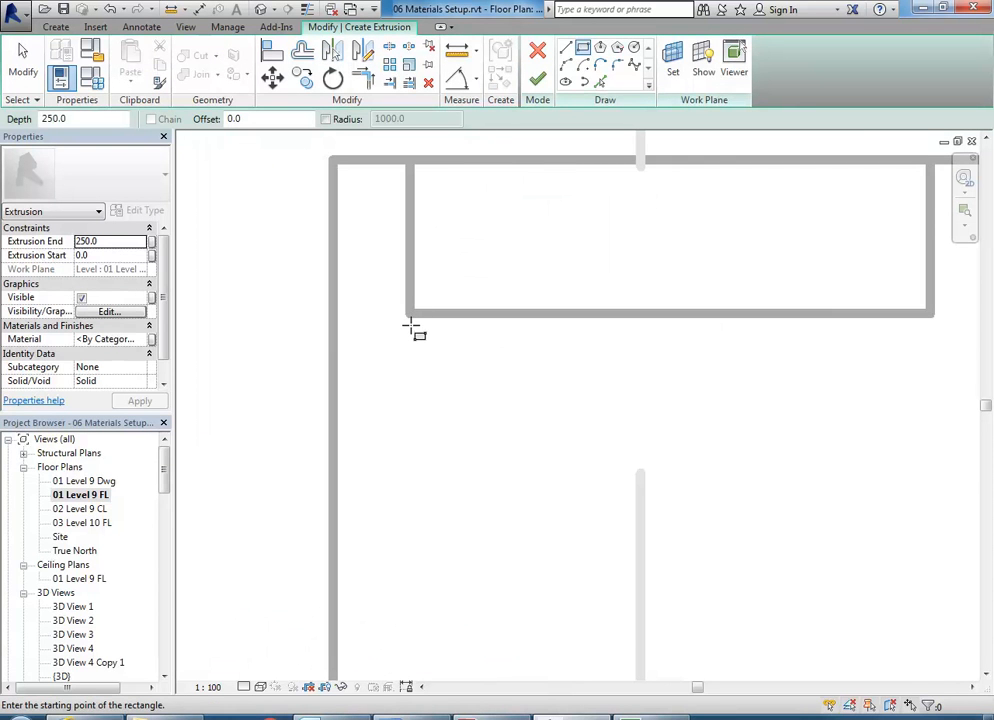
left_click(408, 316)
scroll(452, 420, "down", 3)
middle_click_drag(454, 418, 452, 266)
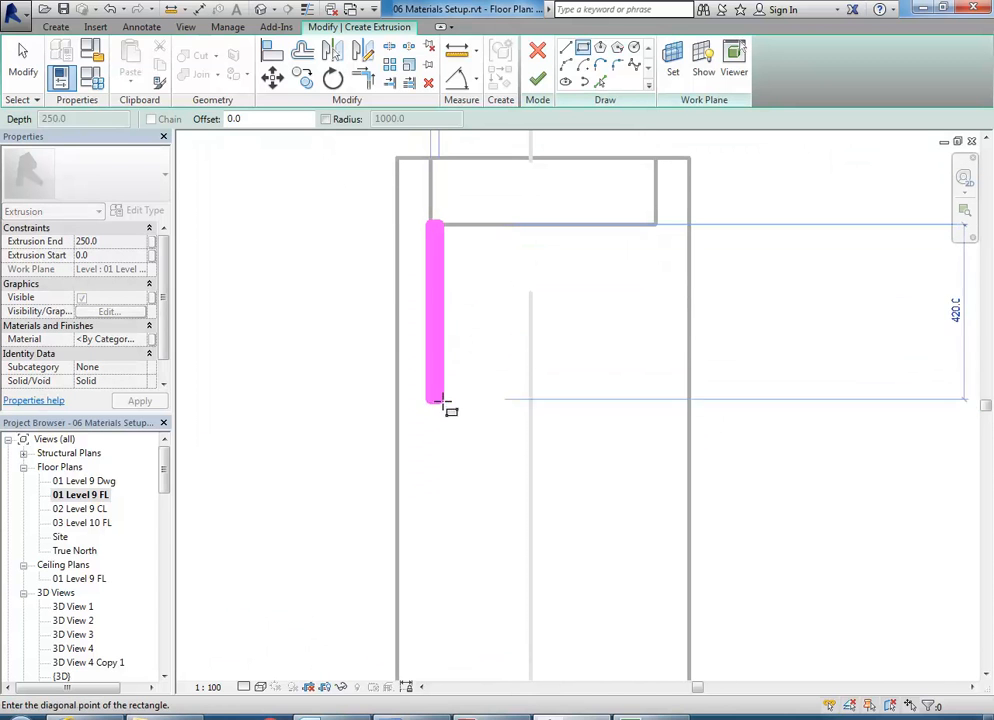
left_click(452, 512)
key("Escape")
Step: Set the narrow rectangle's length to 700 mm by adjusting its short end line
left_click_drag(322, 463, 474, 574)
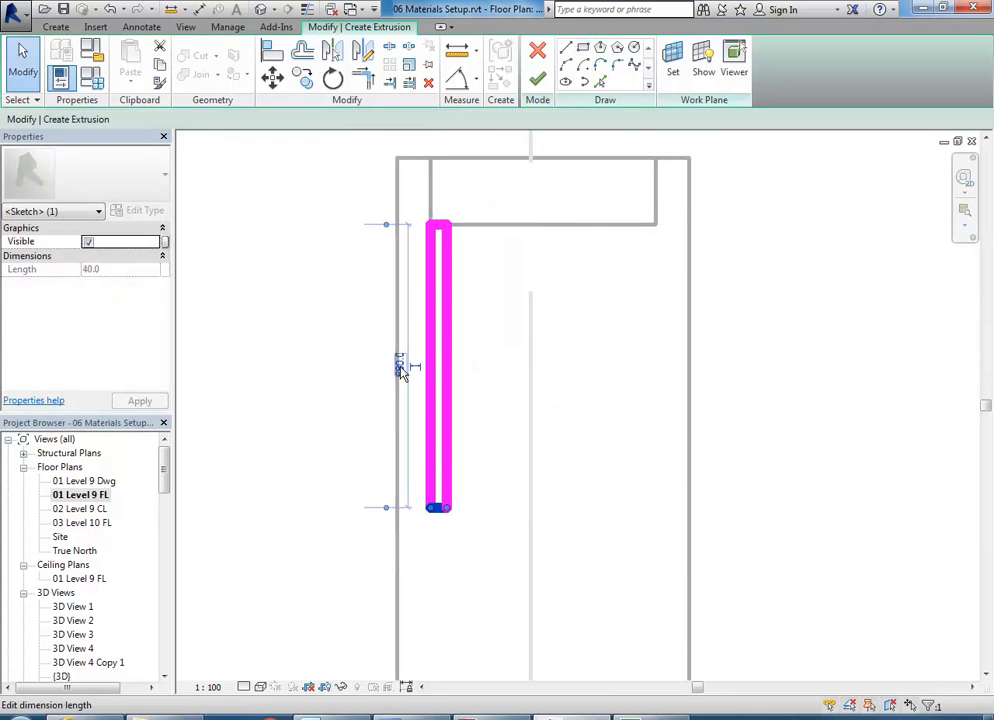
left_click(400, 364)
type("700")
key("Return")
scroll(393, 477, "down", 1)
scroll(444, 526, "up", 2)
Step: Set the narrow rectangle's width to 30 mm by adjusting its inner long line
left_click(463, 505)
scroll(443, 318, "down", 2)
middle_click_drag(454, 387, 436, 511)
left_click(428, 304)
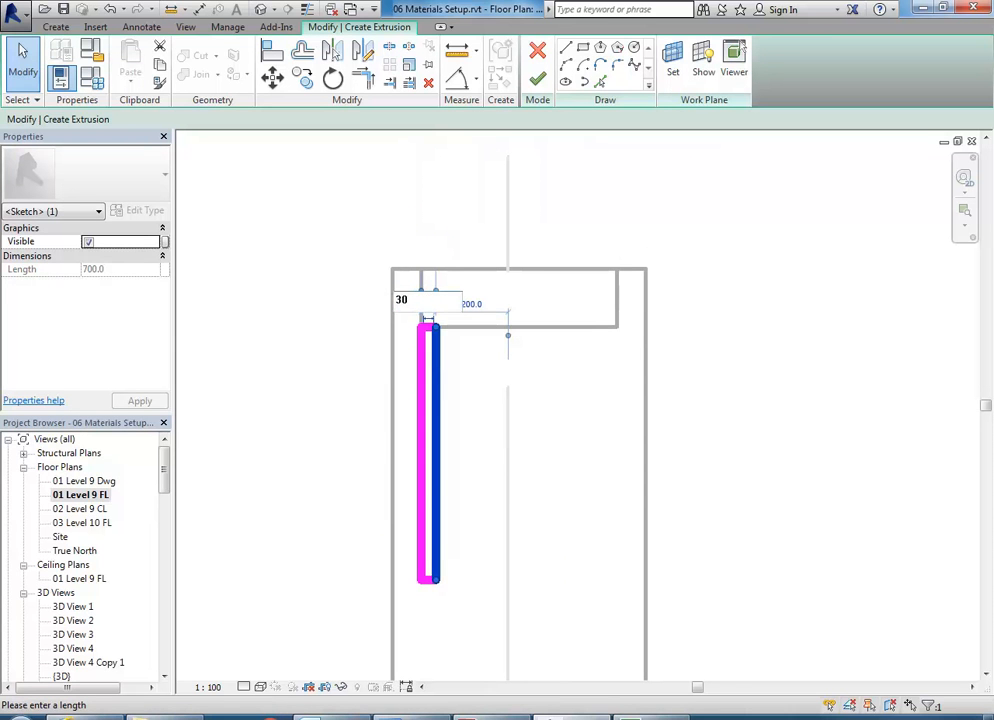
type("30")
key("Return")
left_click(368, 443)
Step: Copy the narrow rectangle lengthwise along the desk, placing the copy just beyond the first one's far end
scroll(404, 479, "down", 2)
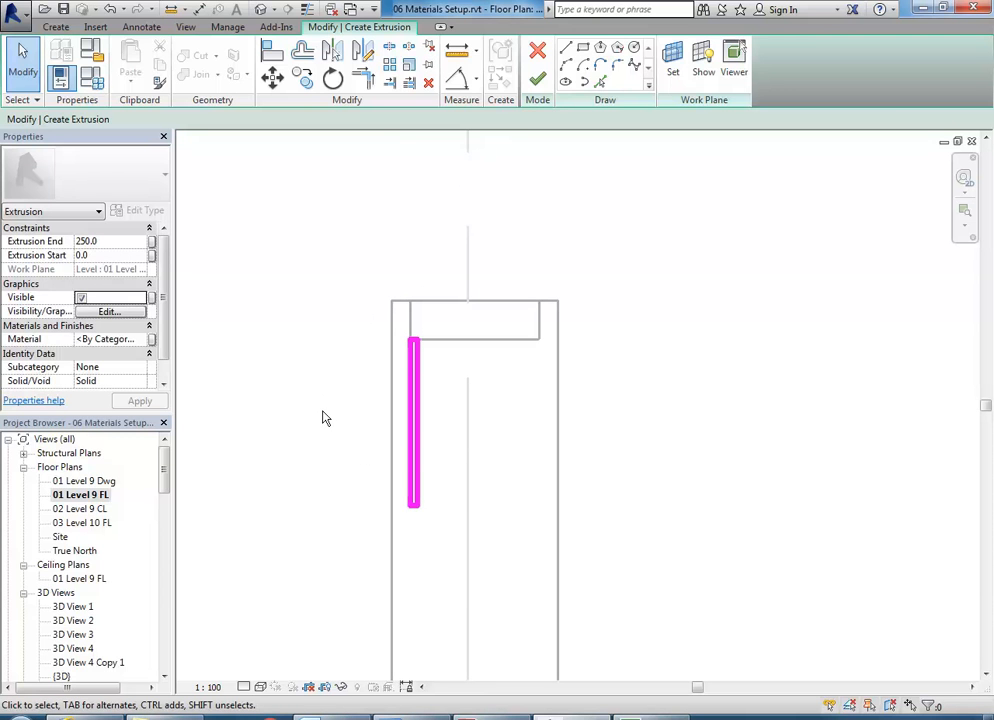
left_click_drag(337, 317, 452, 568)
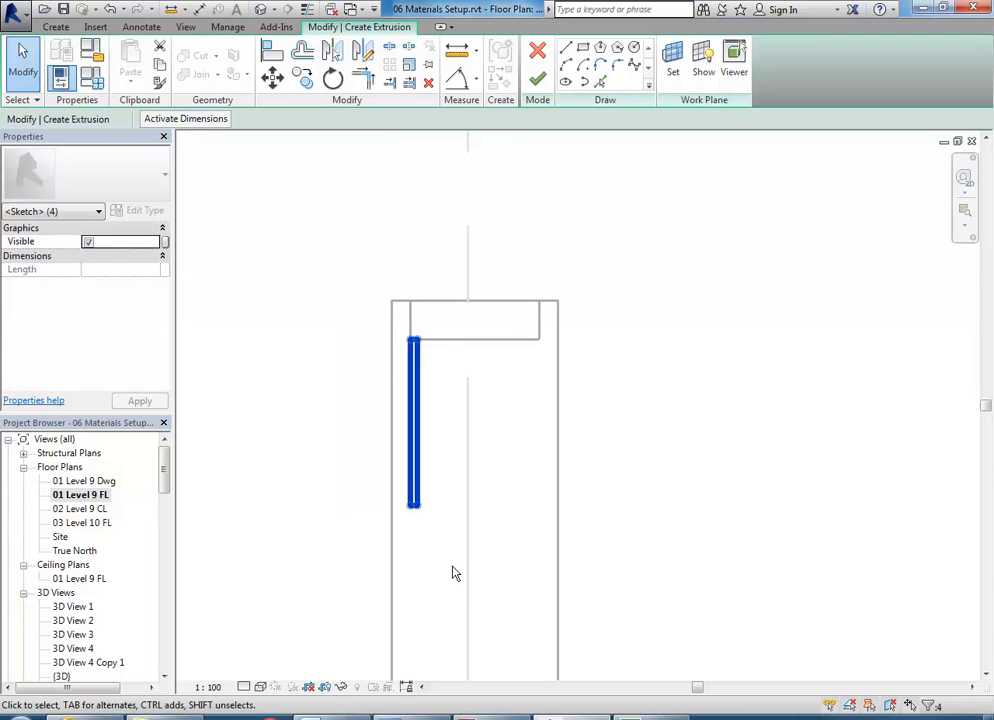
left_click(303, 79)
scroll(415, 344, "up", 3)
left_click(433, 340)
scroll(433, 340, "down", 3)
middle_click_drag(440, 336, 431, 172)
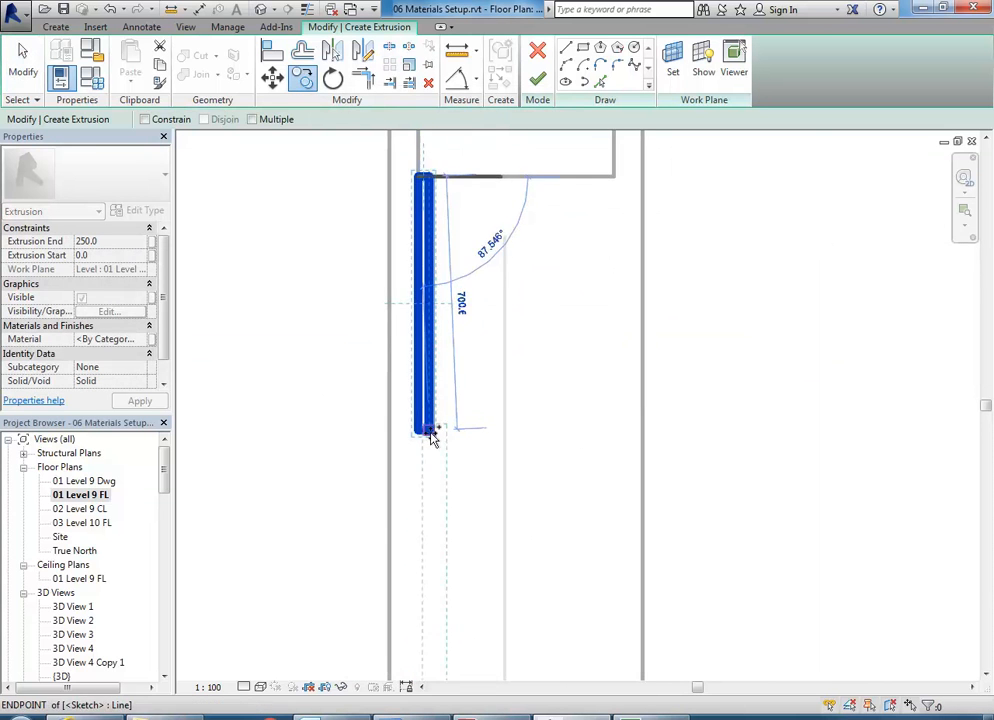
scroll(426, 436, "up", 2)
left_click(413, 450)
scroll(406, 472, "down", 4)
mouse_move(388, 399)
middle_mouse_down()
mouse_move(404, 372)
mouse_move(389, 405)
middle_mouse_up()
scroll(387, 400, "up", 5)
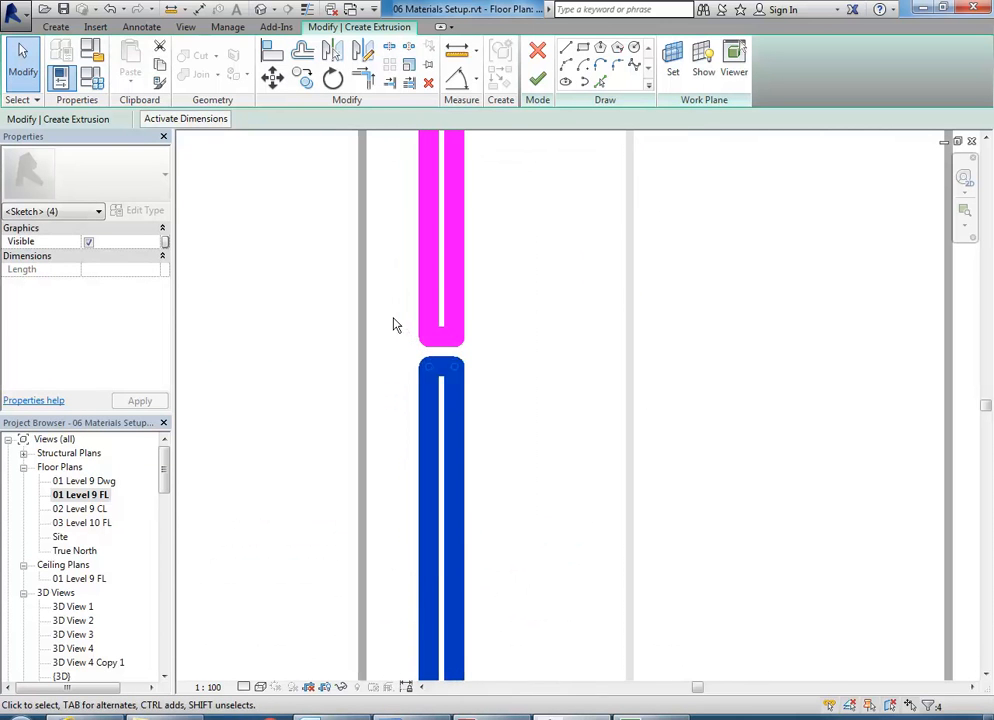
left_click(398, 330)
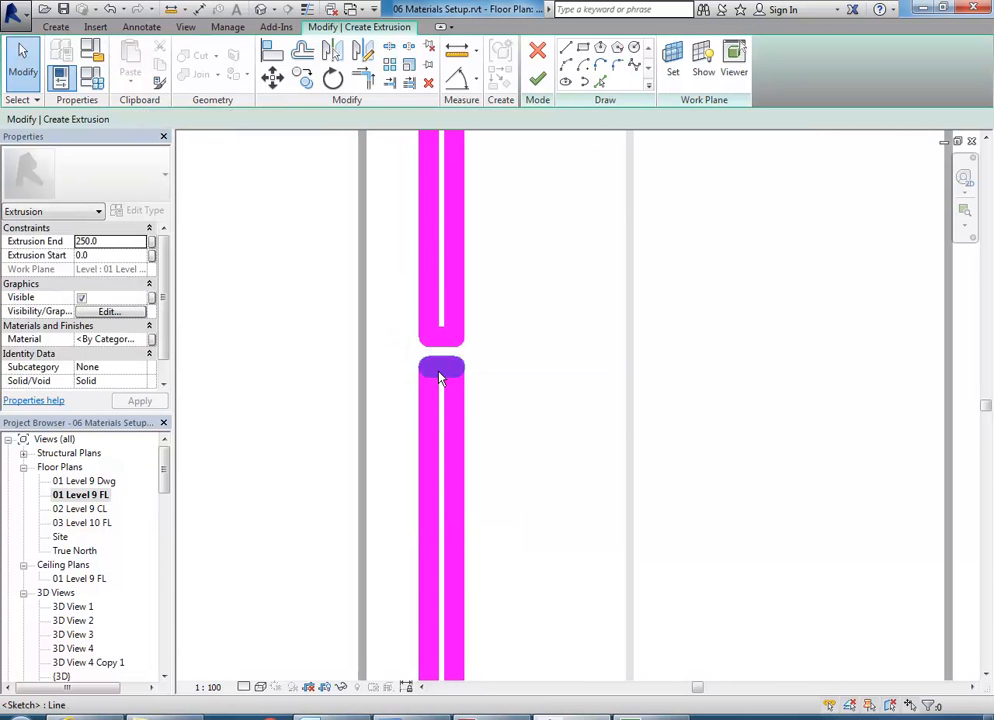
Step: Move the copied rectangle 5 mm farther from the first one along the desk
scroll(445, 400, "down", 2)
scroll(440, 365, "up", 3)
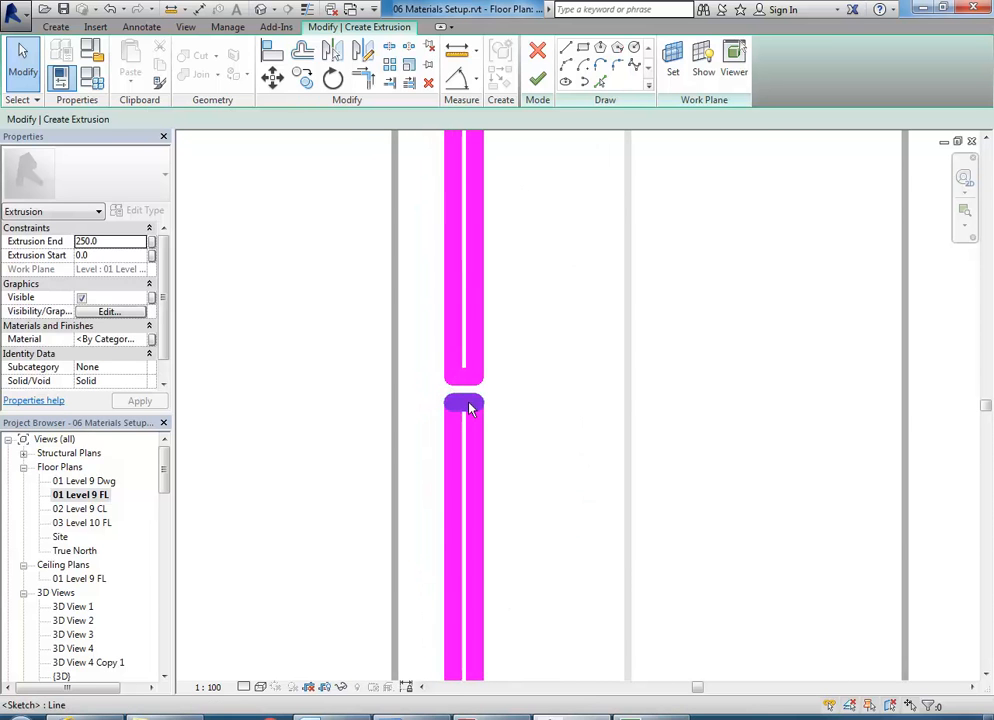
left_click(460, 400)
scroll(390, 390, "up", 1)
scroll(395, 370, "down", 5)
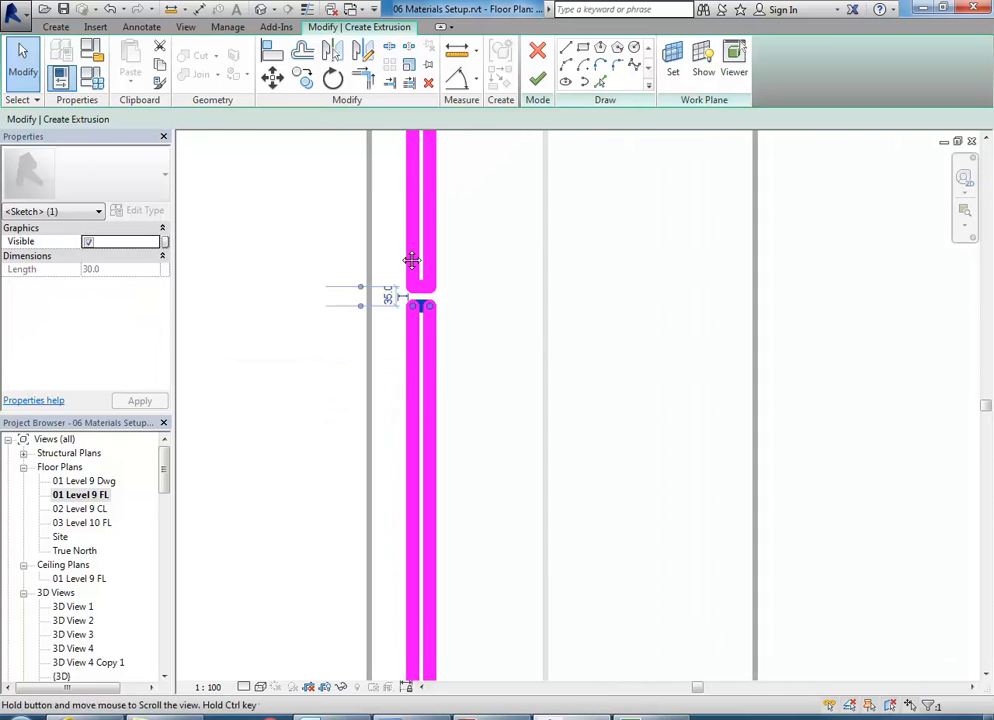
left_click_drag(367, 549, 485, 285)
left_click(272, 77)
left_click(274, 220)
type("5")
key("Return")
scroll(292, 252, "down", 2)
left_click(313, 286)
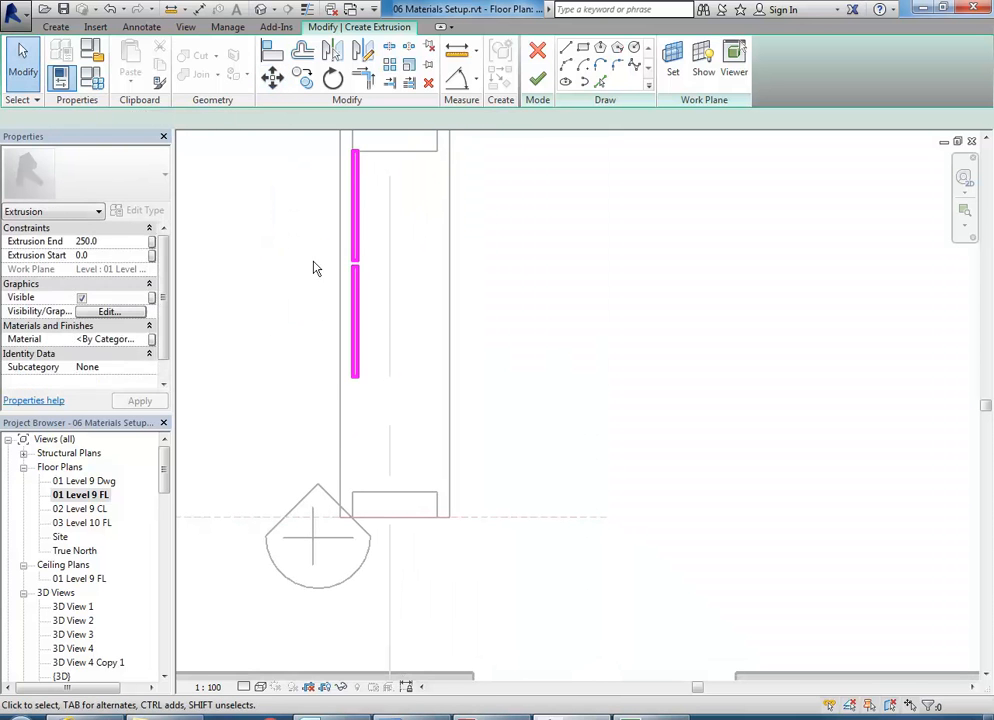
Step: Copy the second narrow rectangle 740 mm along the desk towards the far support block
mouse_move(317, 264)
left_mouse_down()
mouse_move(370, 346)
mouse_move(388, 412)
left_mouse_up()
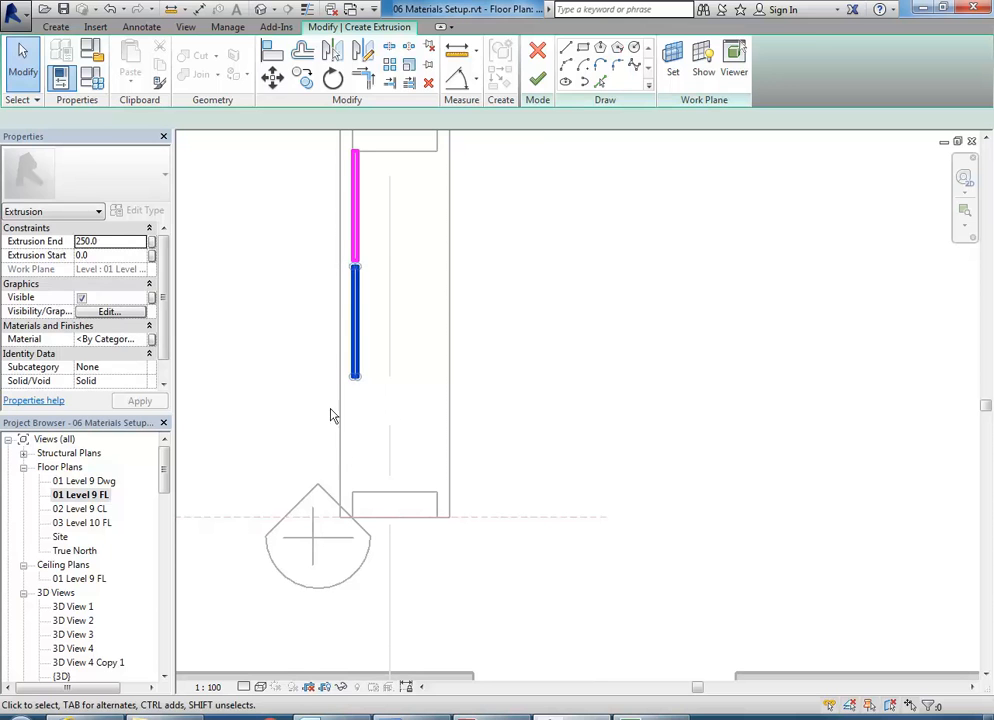
left_click(302, 78)
left_click(298, 263)
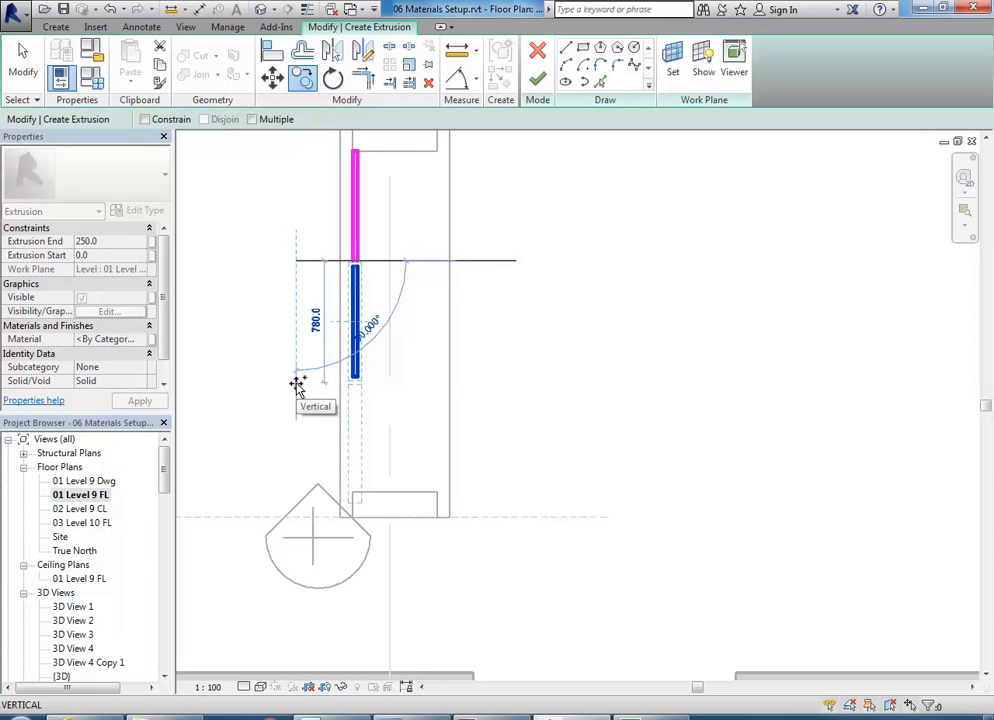
type("740")
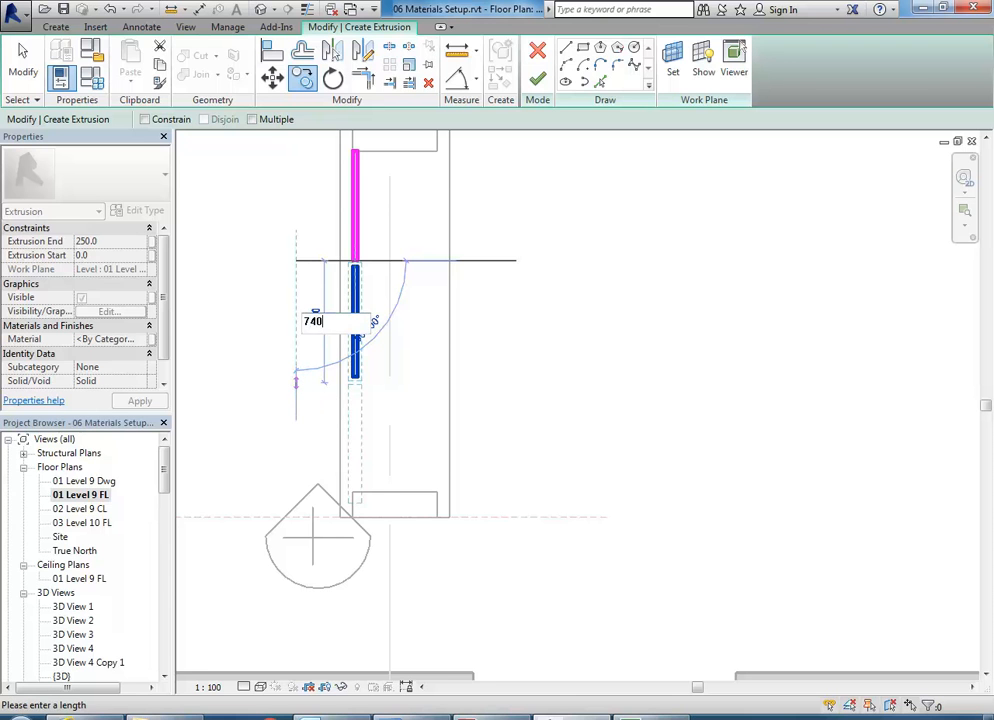
key("Return")
scroll(333, 277, "up", 2)
scroll(333, 285, "down", 2)
middle_click_drag(333, 285, 341, 387)
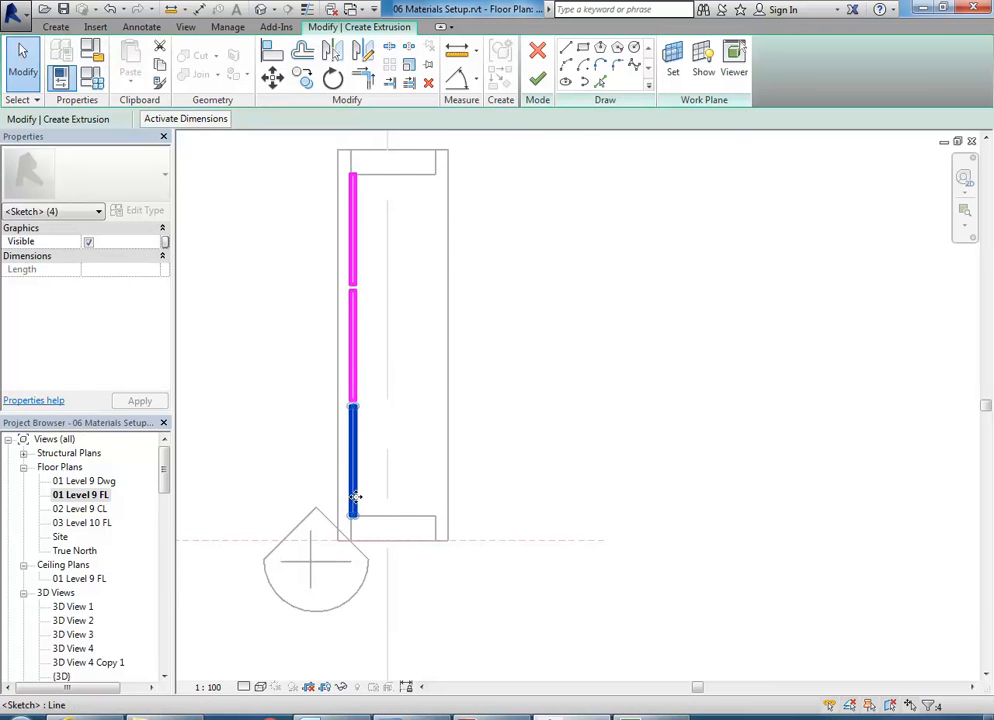
left_click(280, 544)
Step: Move the third narrow rectangle 20 mm back towards the middle one, away from the support block
scroll(355, 408, "up", 2)
scroll(355, 408, "down", 2)
mouse_move(328, 517)
left_mouse_down()
mouse_move(384, 404)
mouse_move(386, 412)
left_mouse_up()
left_click(272, 76)
left_click(279, 437)
type("28")
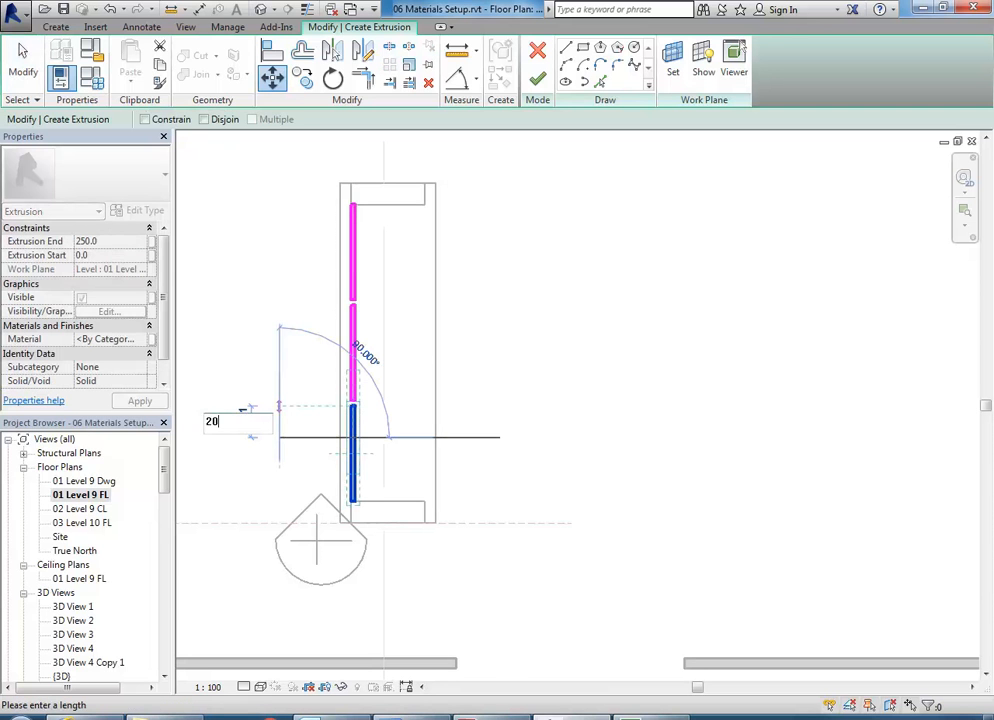
key("Return")
Step: Move the first narrow rectangle 20 mm towards the middle one, away from the support block nearest the column
scroll(333, 282, "up", 2)
left_click_drag(336, 148, 420, 326)
left_click(280, 84)
left_click(277, 182)
type("25")
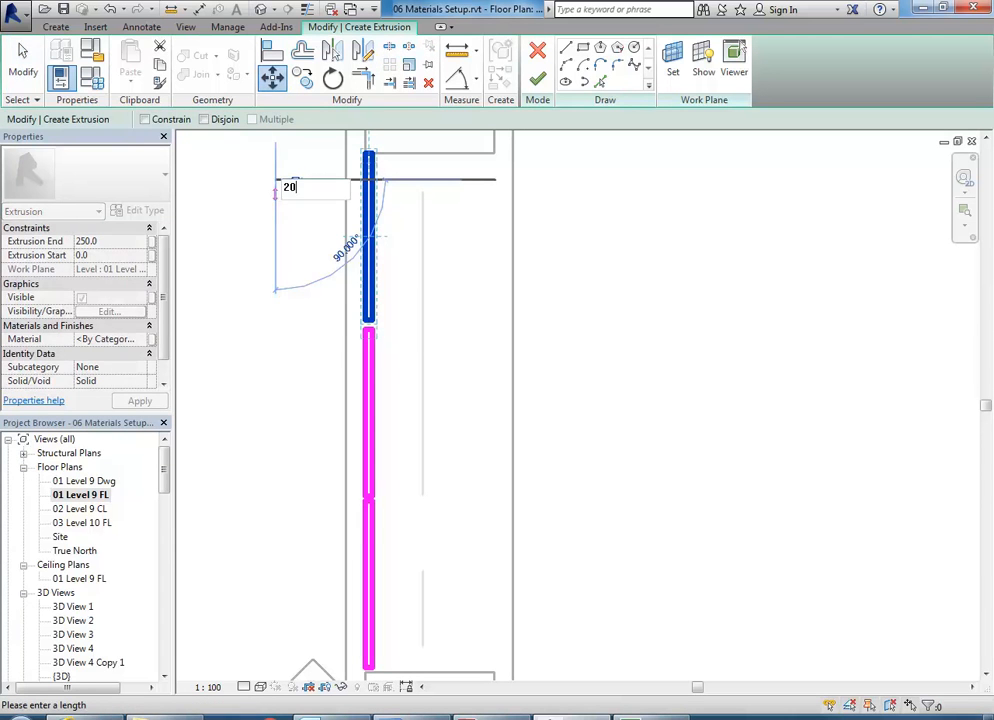
type("0")
key("Return")
key("Escape")
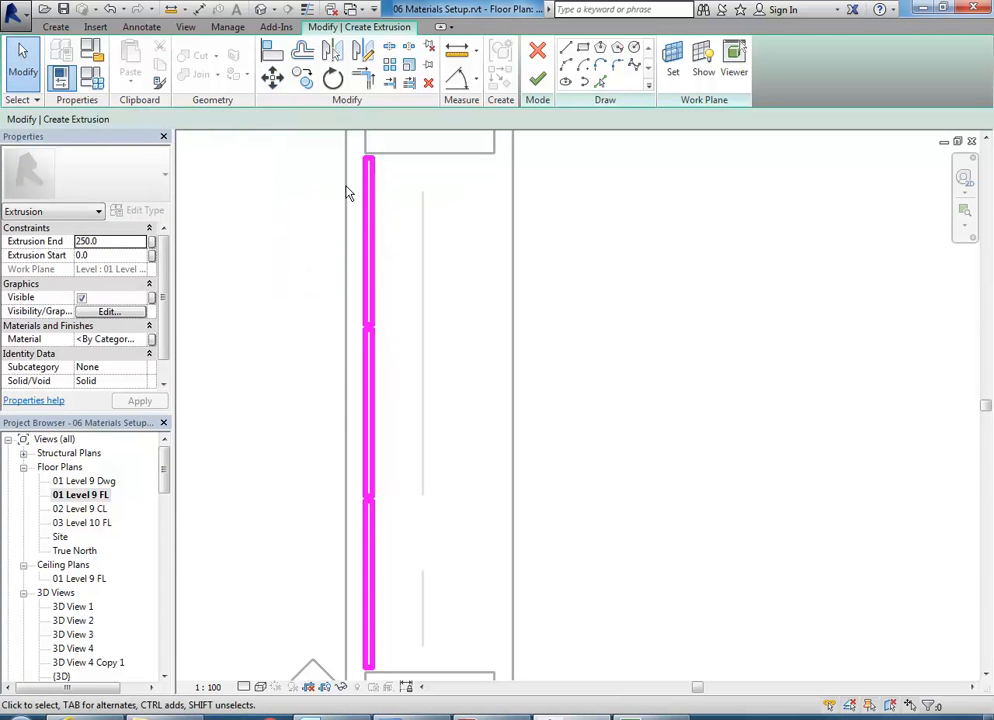
Step: Finish the sketch of three narrow rectangles as a solid extrusion with a depth of 250 mm
middle_click_drag(346, 216, 386, 231)
scroll(379, 222, "down", 2)
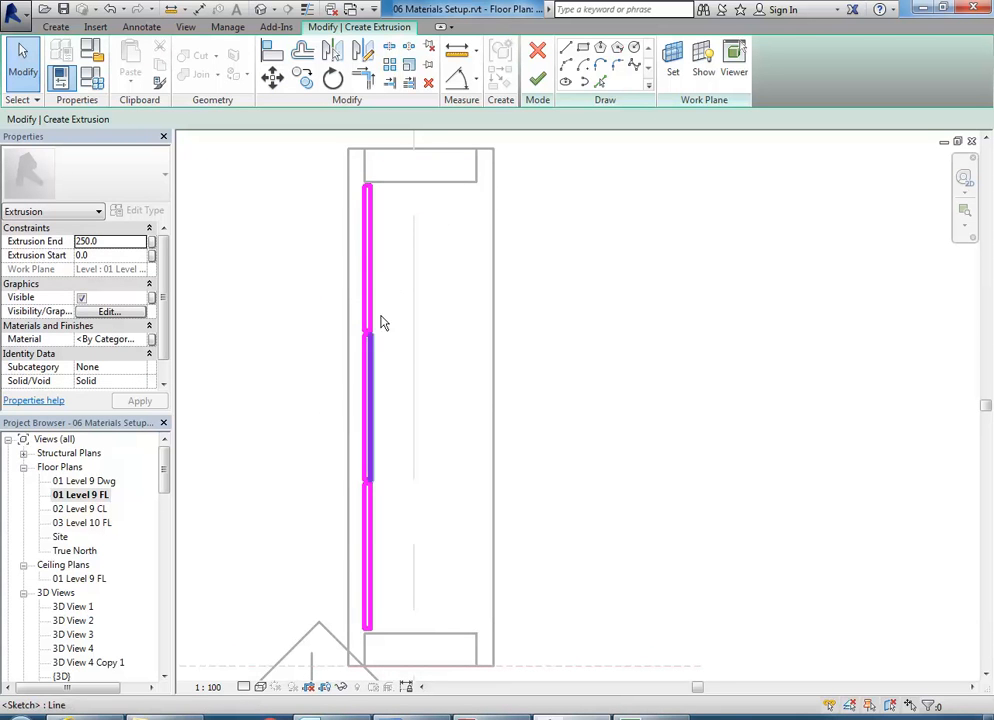
mouse_move(356, 248)
middle_mouse_down()
mouse_move(366, 255)
mouse_move(366, 231)
middle_mouse_up()
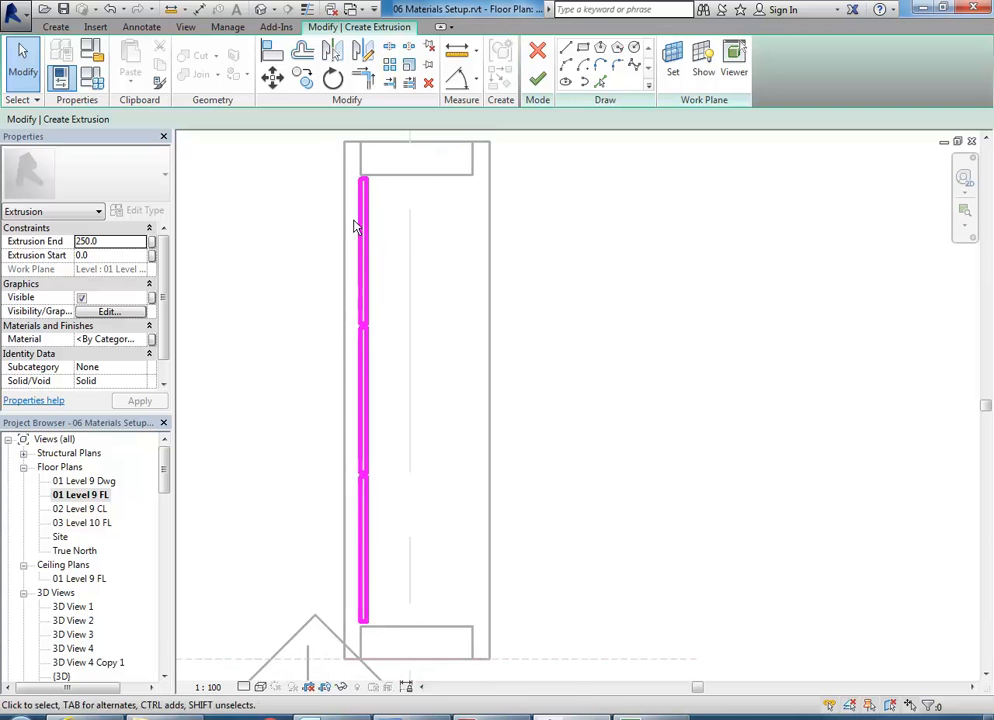
scroll(341, 288, "up", 1)
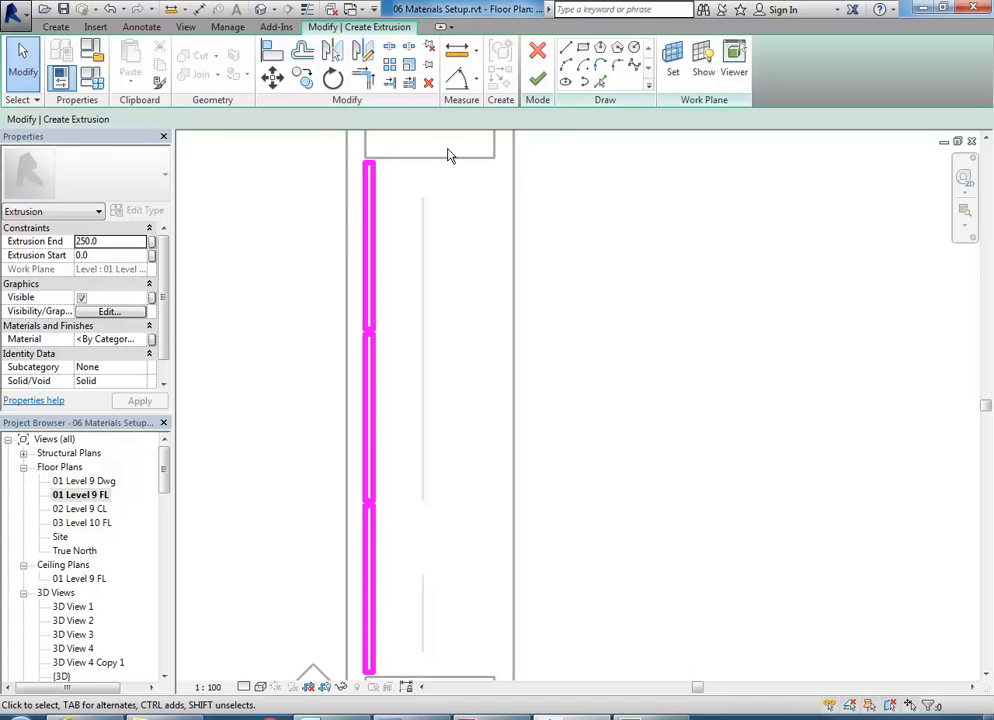
left_click(537, 79)
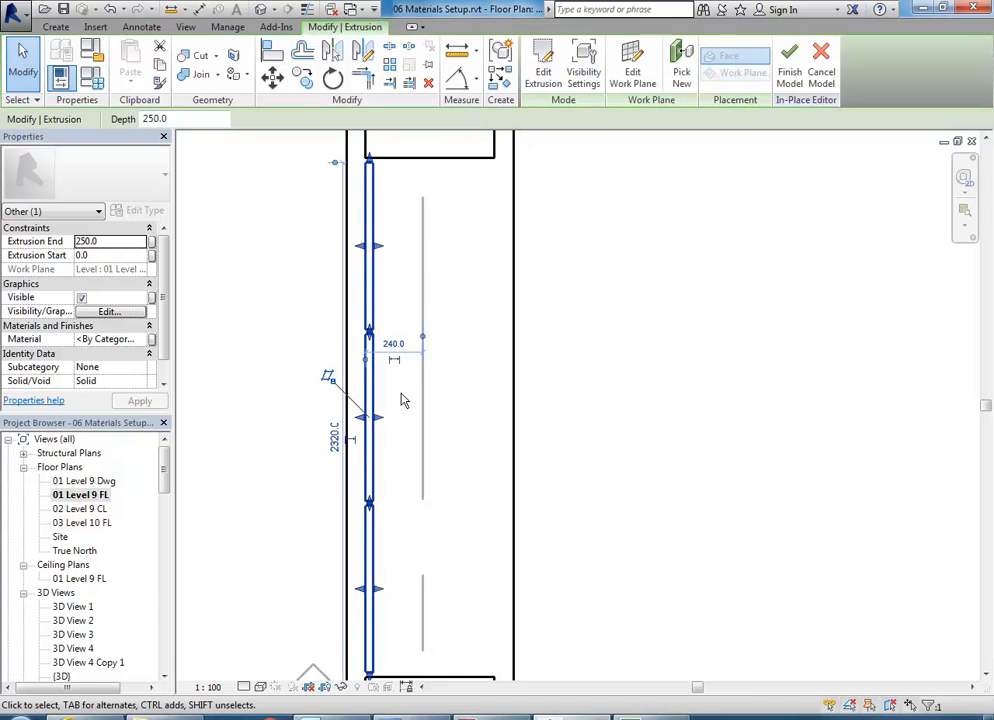
Step: Check the desk in {3D} and the 3D View 4 Copy 1 perspective, and return to the 01 Level 9 FL floor plan
double_click(62, 676)
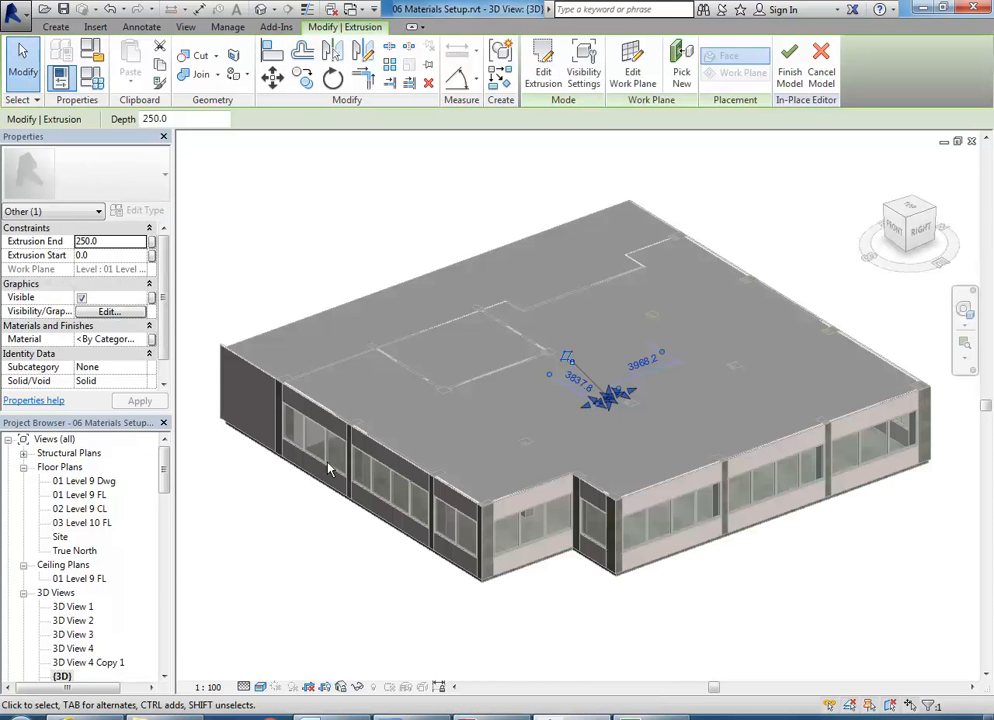
double_click(100, 662)
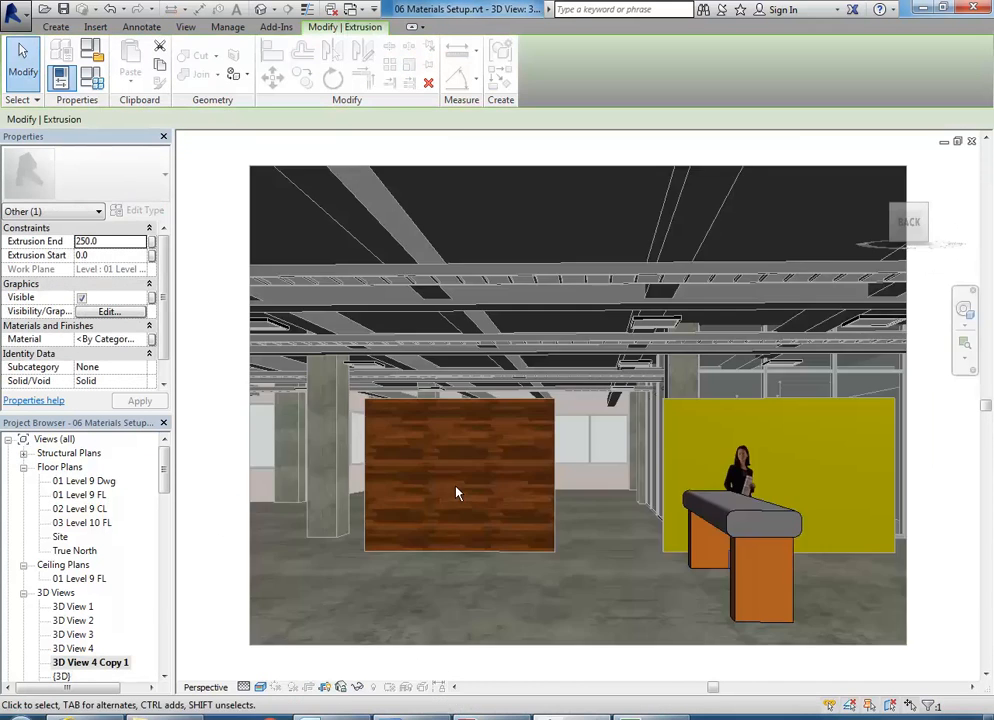
scroll(681, 510, "down", 2)
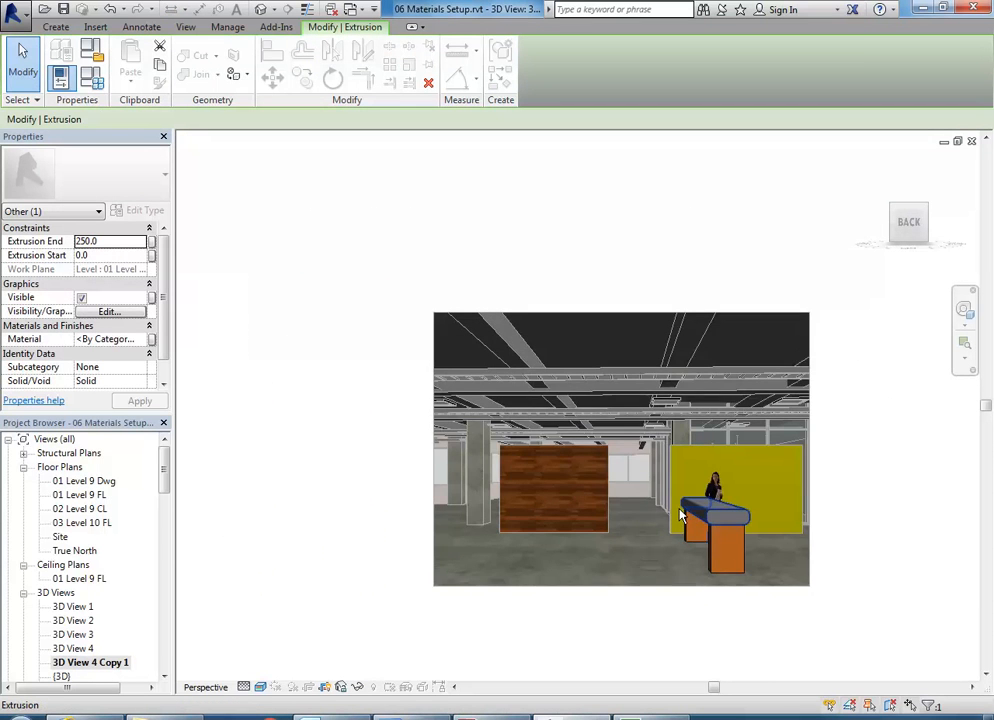
scroll(681, 510, "up", 1)
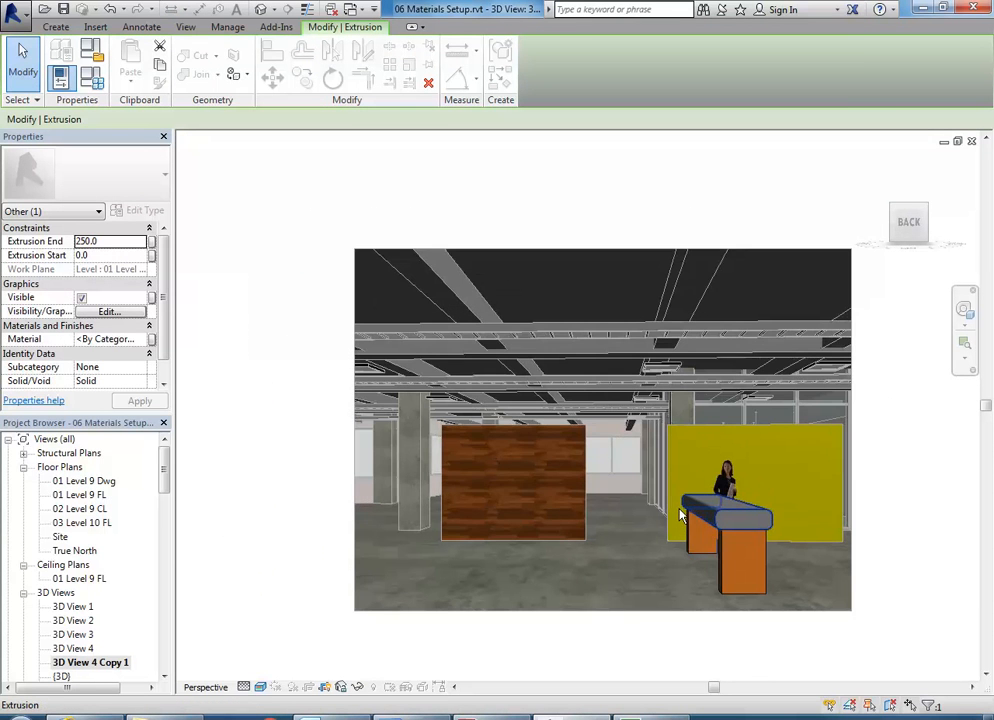
double_click(80, 495)
scroll(577, 375, "down", 1)
left_click(318, 385)
scroll(325, 395, "down", 1)
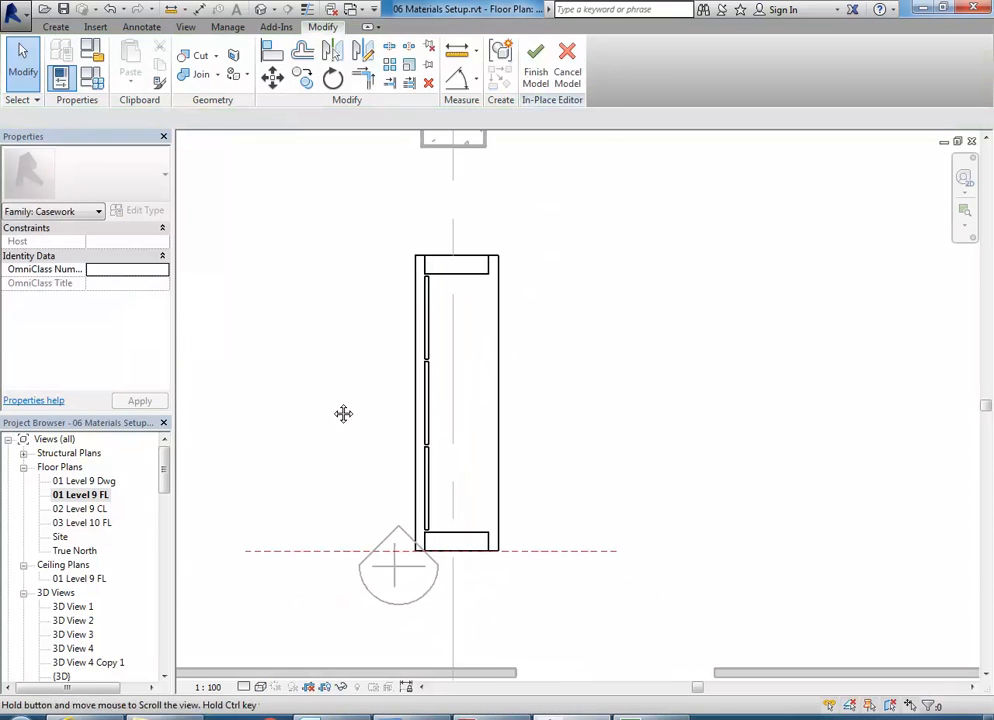
Step: Stretch the thin panel extrusion up to the underside of the rounded desk top in the Section 1 view
left_click(433, 415)
middle_click_drag(364, 435, 409, 448)
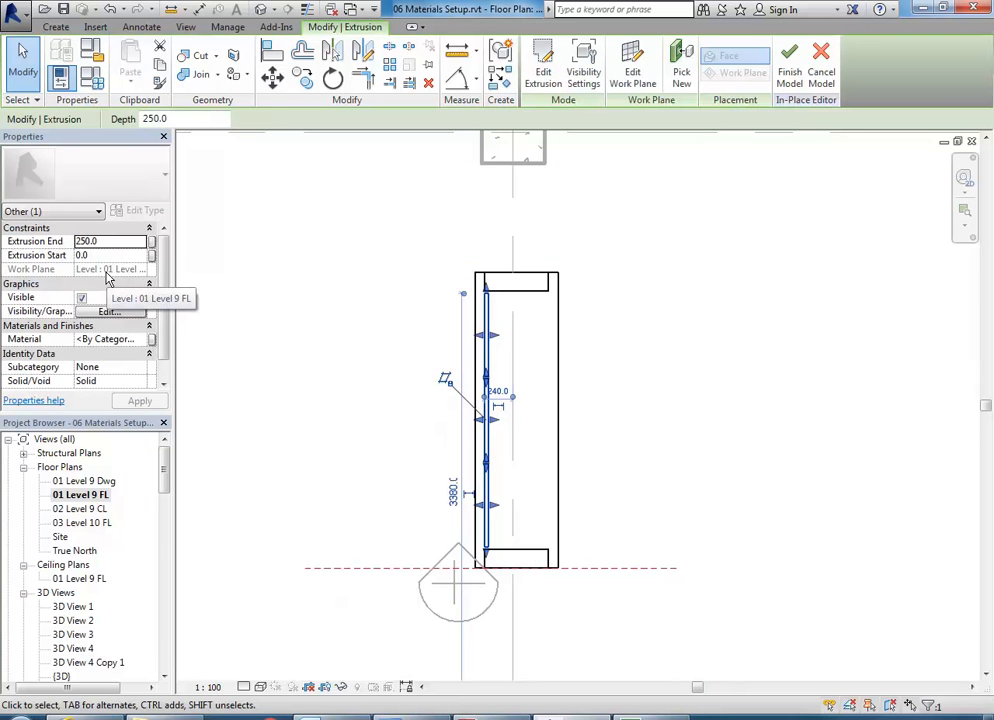
scroll(319, 461, "down", 3)
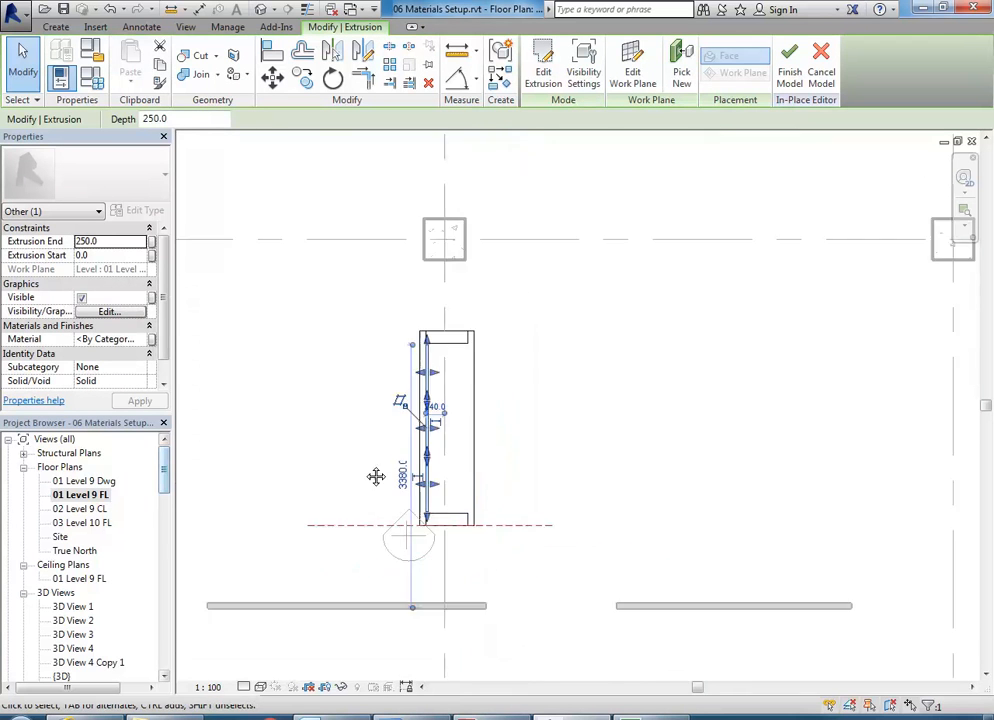
middle_click_drag(319, 461, 392, 465)
key("Escape")
scroll(166, 483, "down", 5)
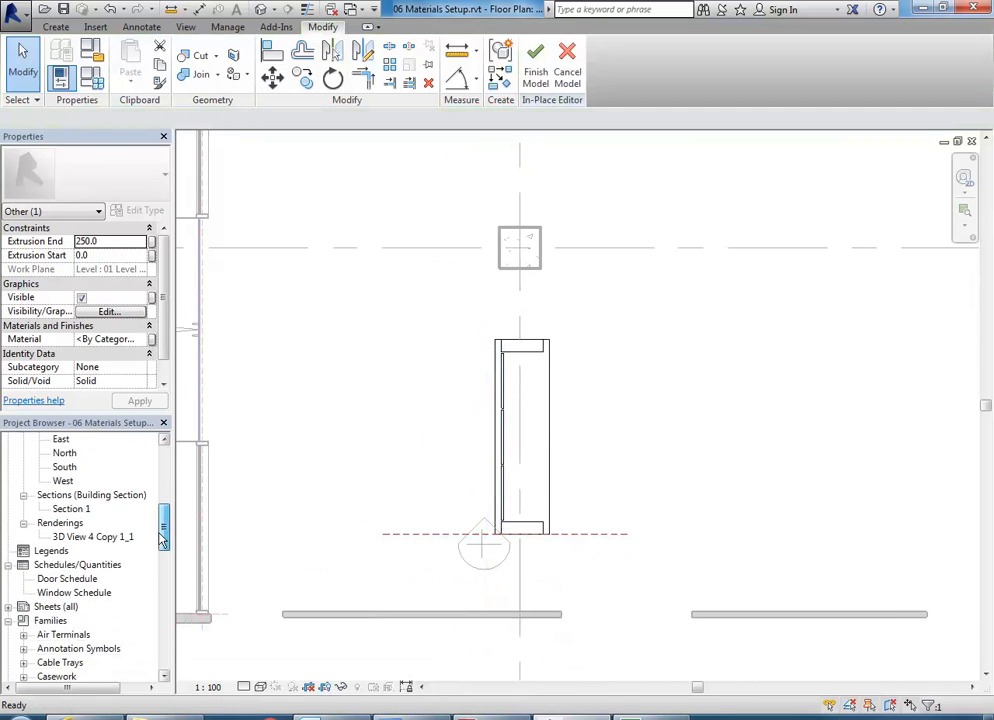
double_click(70, 580)
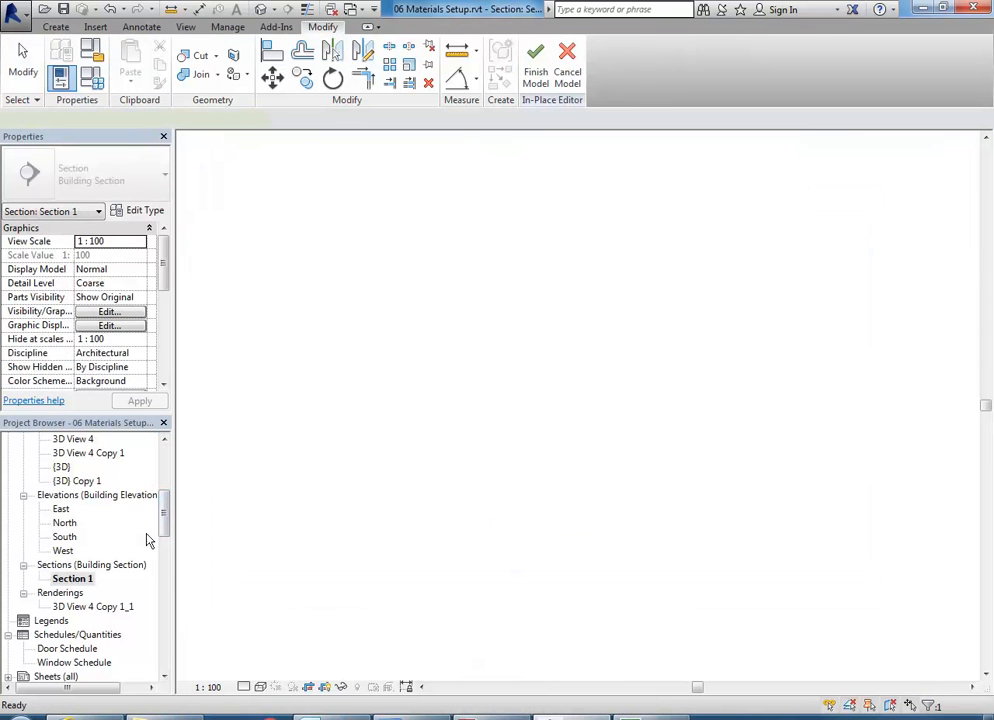
middle_click_drag(675, 519, 506, 416)
scroll(543, 489, "up", 4)
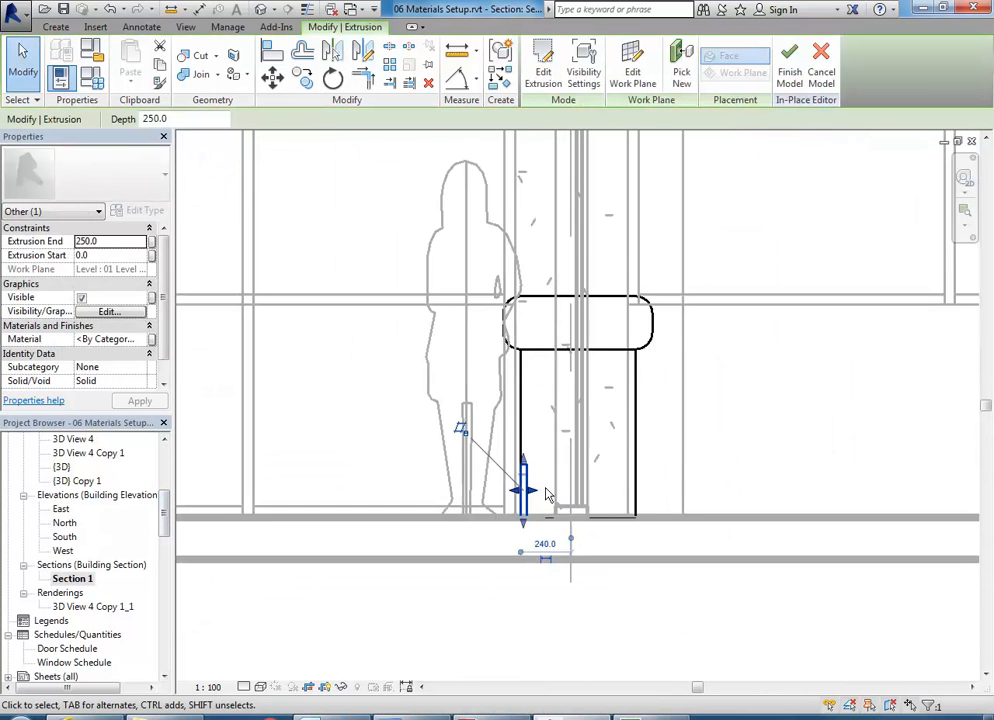
left_click_drag(514, 452, 512, 246)
scroll(255, 410, "down", 2)
middle_click_drag(282, 429, 322, 507)
key("Escape")
Step: Examine in Section 1 how the thin panels line up with the support block's face and the rounded top
scroll(475, 392, "up", 5)
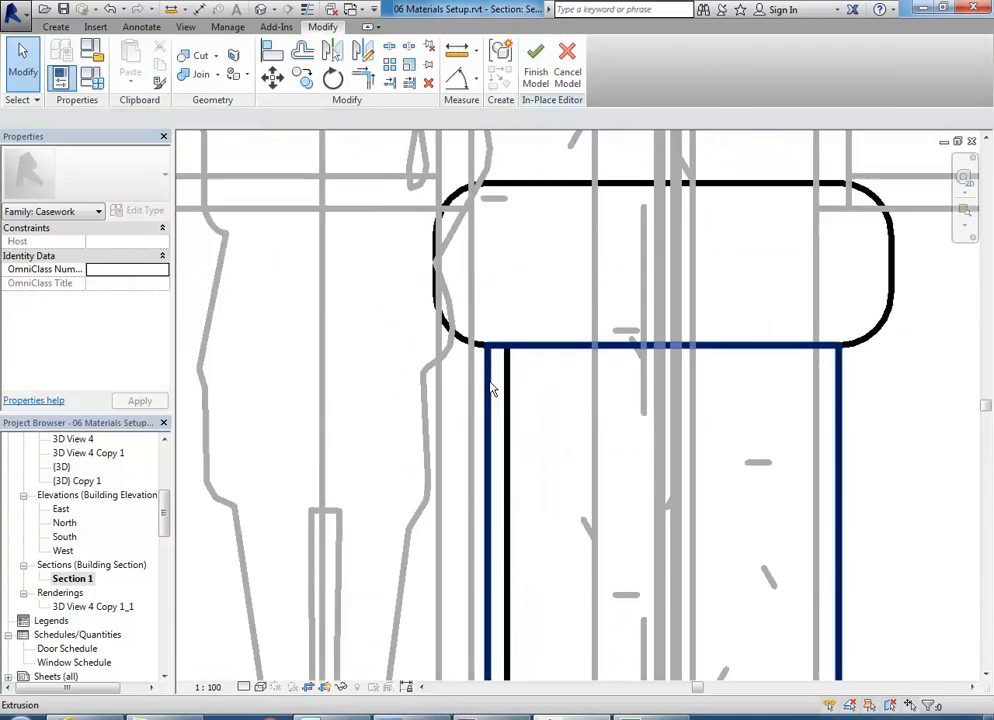
scroll(470, 396, "up", 3)
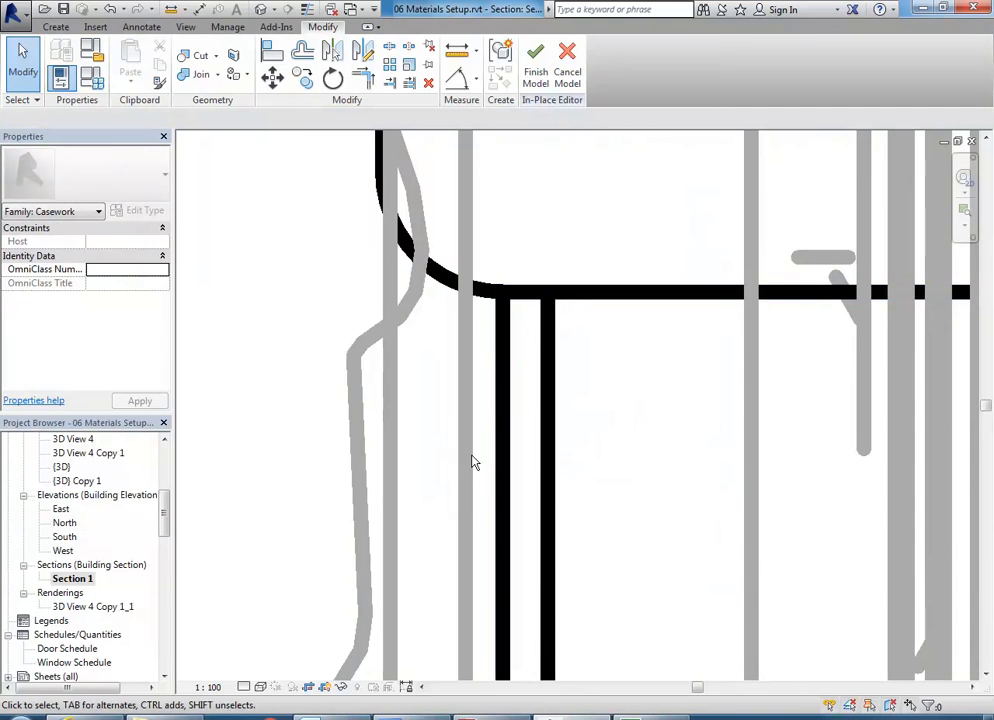
middle_click_drag(510, 387, 484, 363)
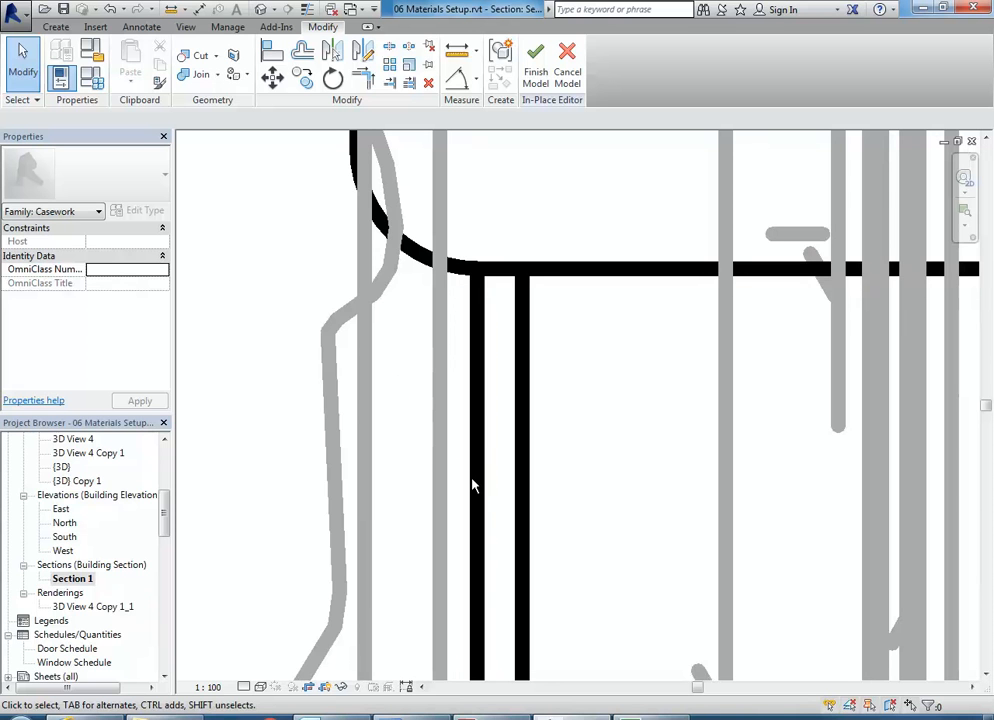
scroll(439, 364, "down", 4)
middle_click_drag(446, 360, 468, 306)
middle_click_drag(390, 273, 426, 380)
scroll(397, 250, "down", 1)
scroll(397, 254, "down", 3)
scroll(422, 377, "up", 1)
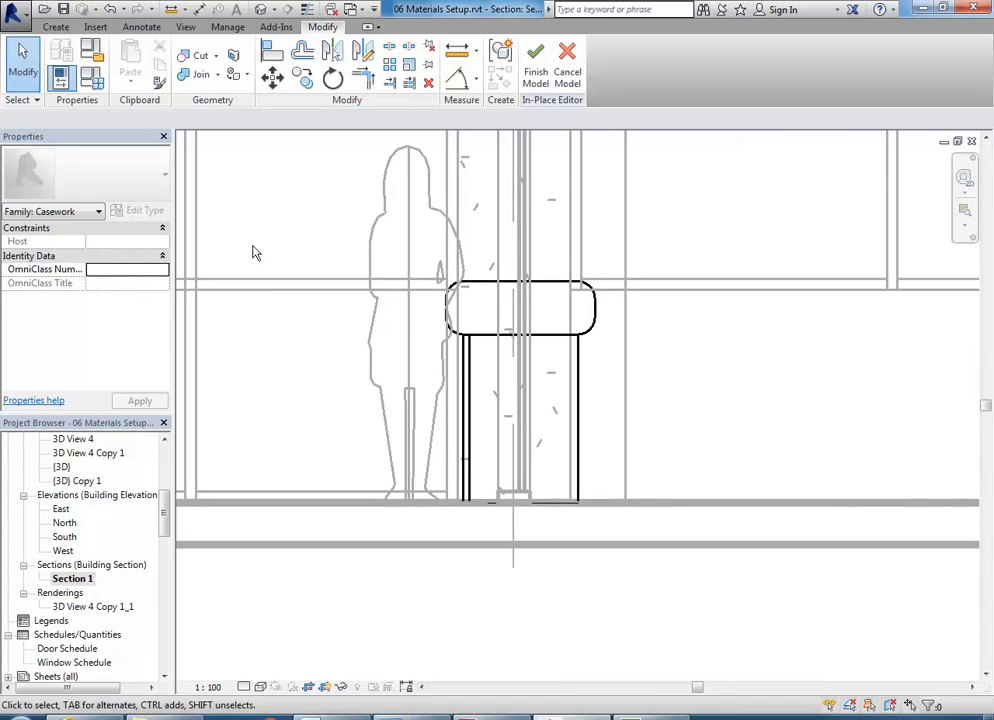
scroll(433, 358, "down", 2)
middle_click_drag(424, 300, 468, 375)
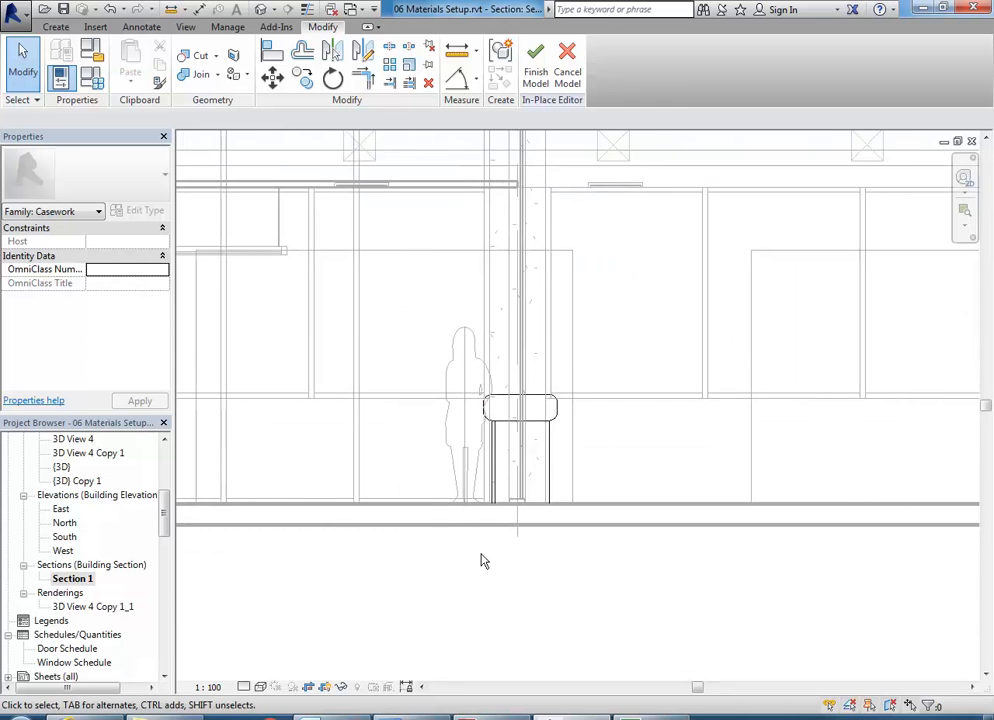
scroll(487, 520, "up", 5)
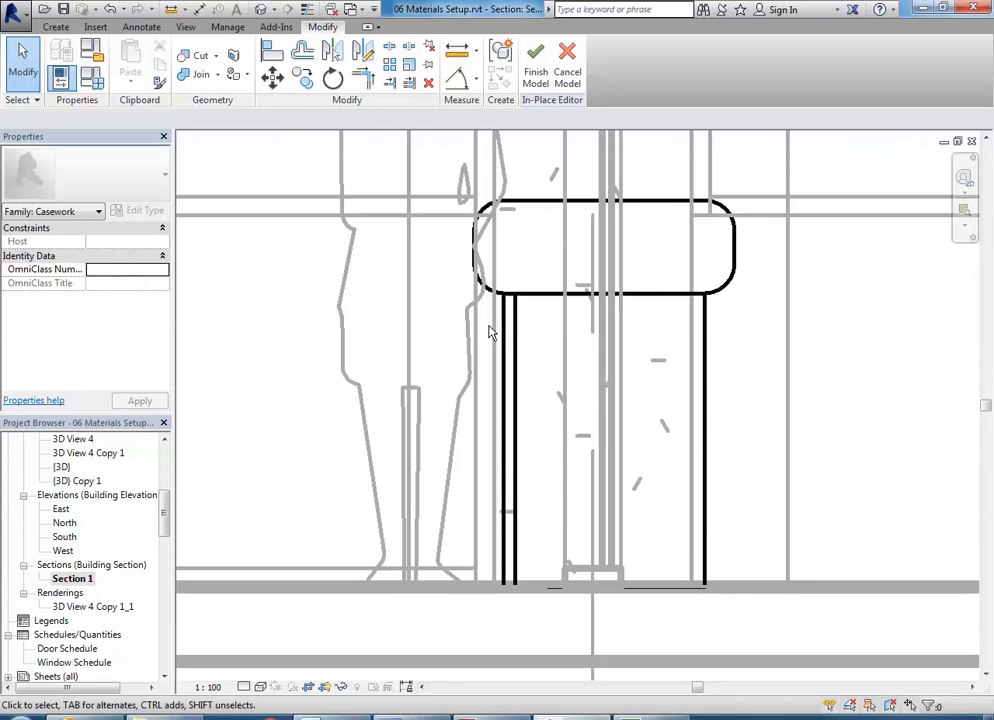
Step: Start a solid sweep with a sketched path on the work plane Reference Plane : Reception Profile
left_click(56, 27)
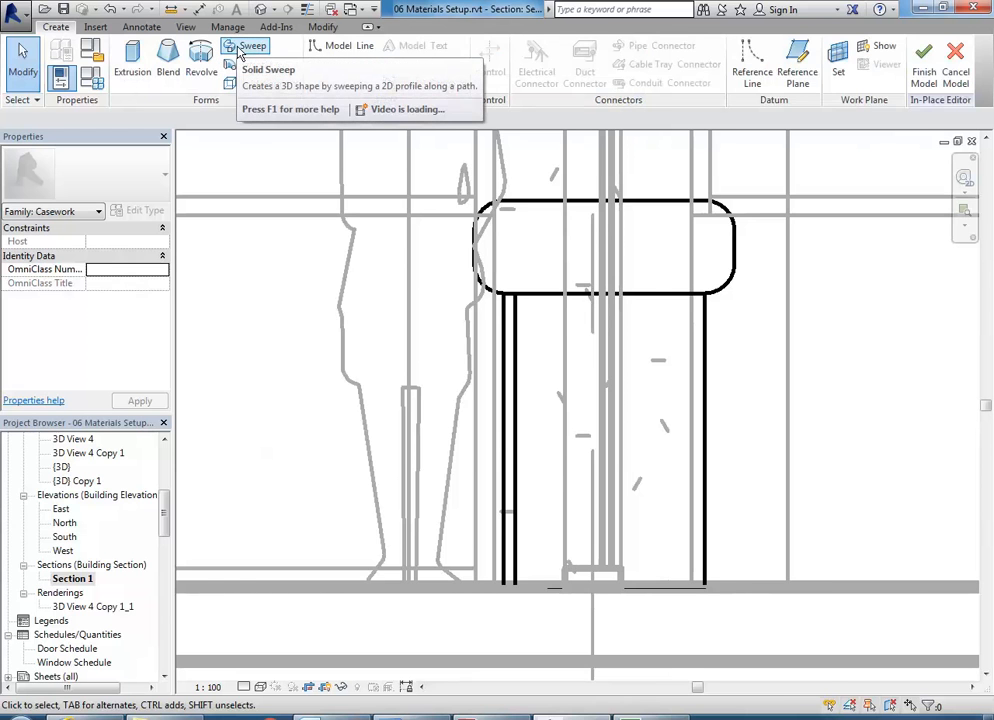
left_click(240, 50)
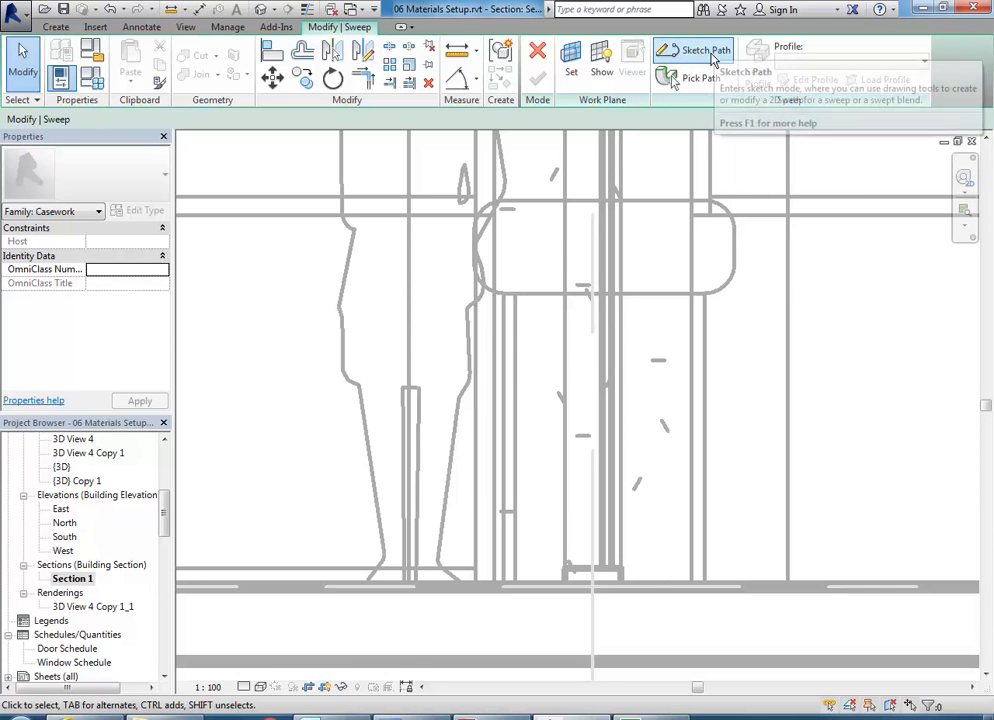
left_click(710, 53)
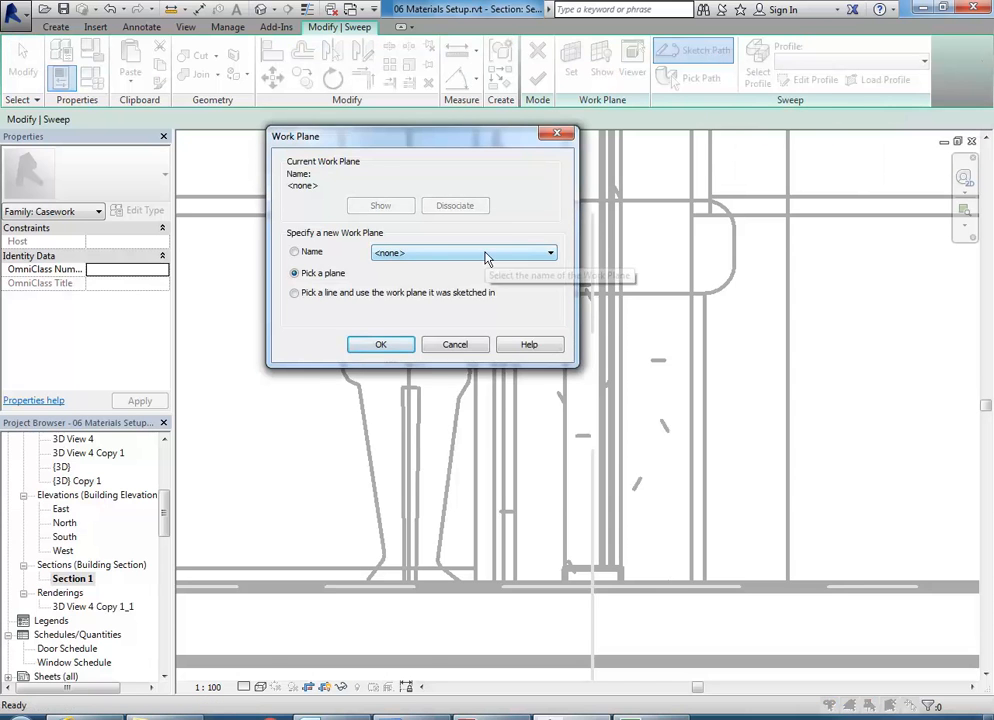
left_click(507, 255)
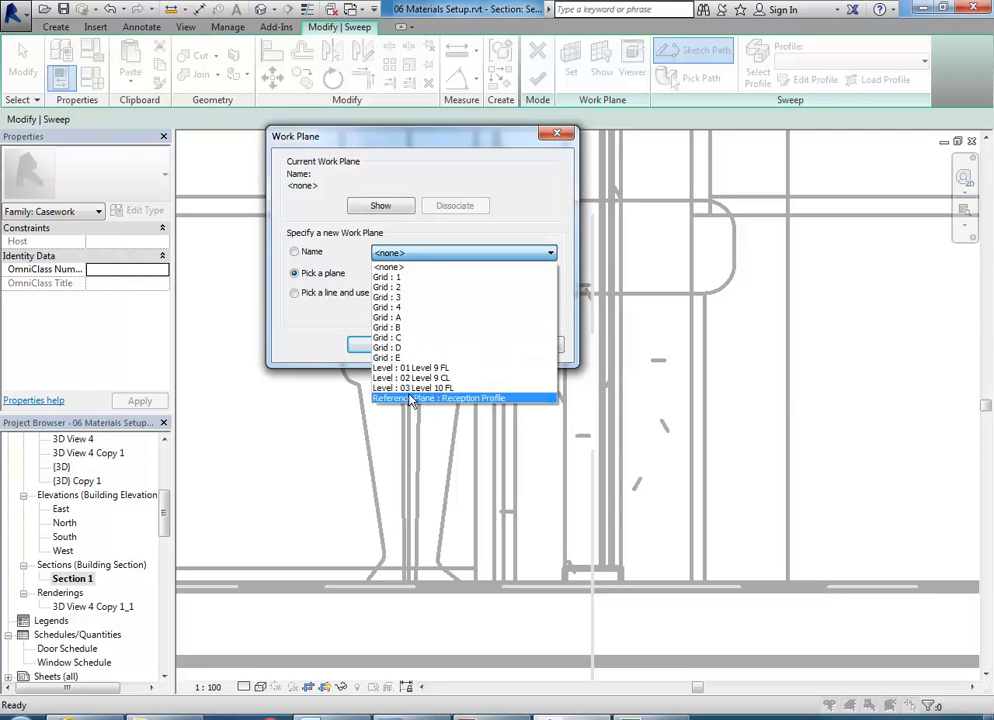
left_click(473, 399)
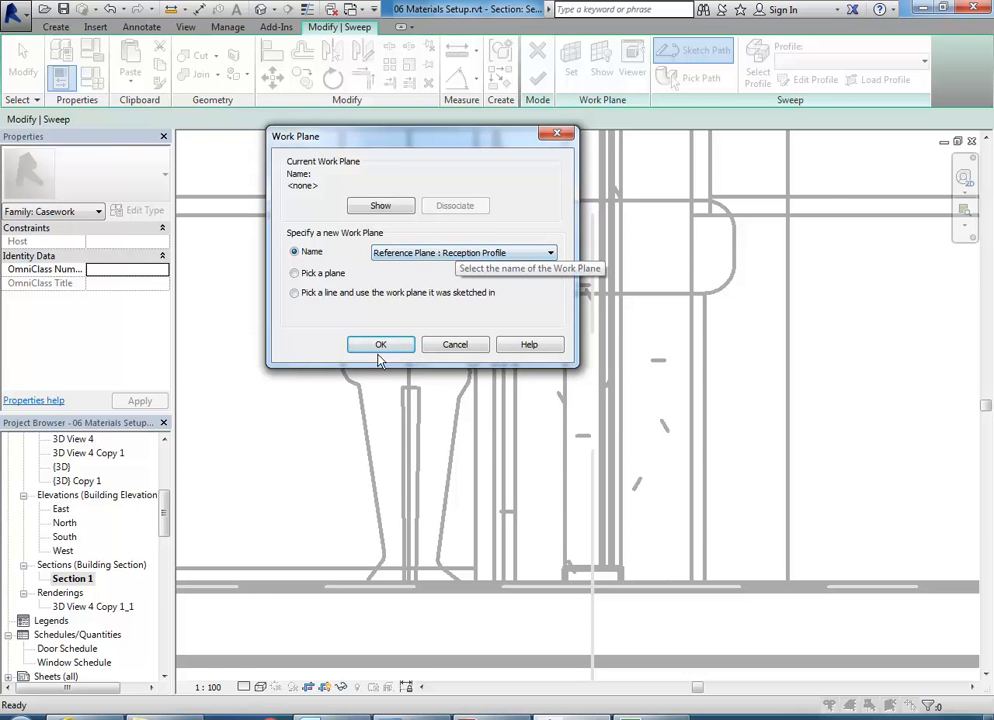
left_click(381, 346)
Step: Sketch an open three-sided path about 200 mm tall against the support block's outer face, just below the rounded desk top
scroll(585, 318, "up", 1)
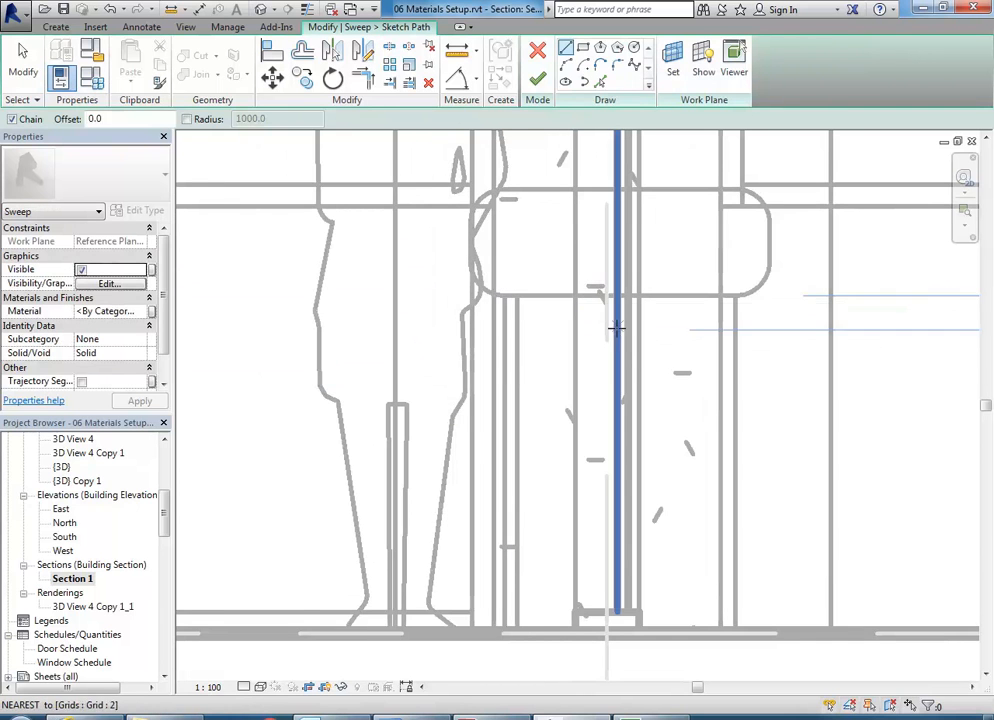
scroll(610, 330, "down", 2)
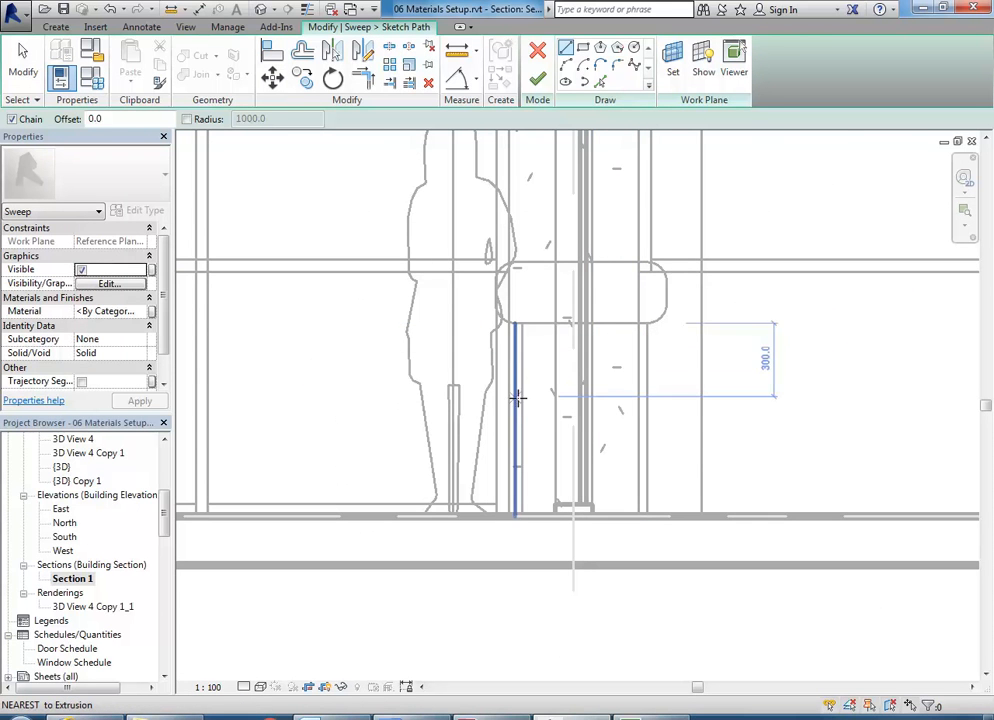
scroll(520, 398, "down", 2)
middle_click_drag(516, 406, 530, 455)
scroll(508, 430, "down", 2)
scroll(530, 433, "up", 5)
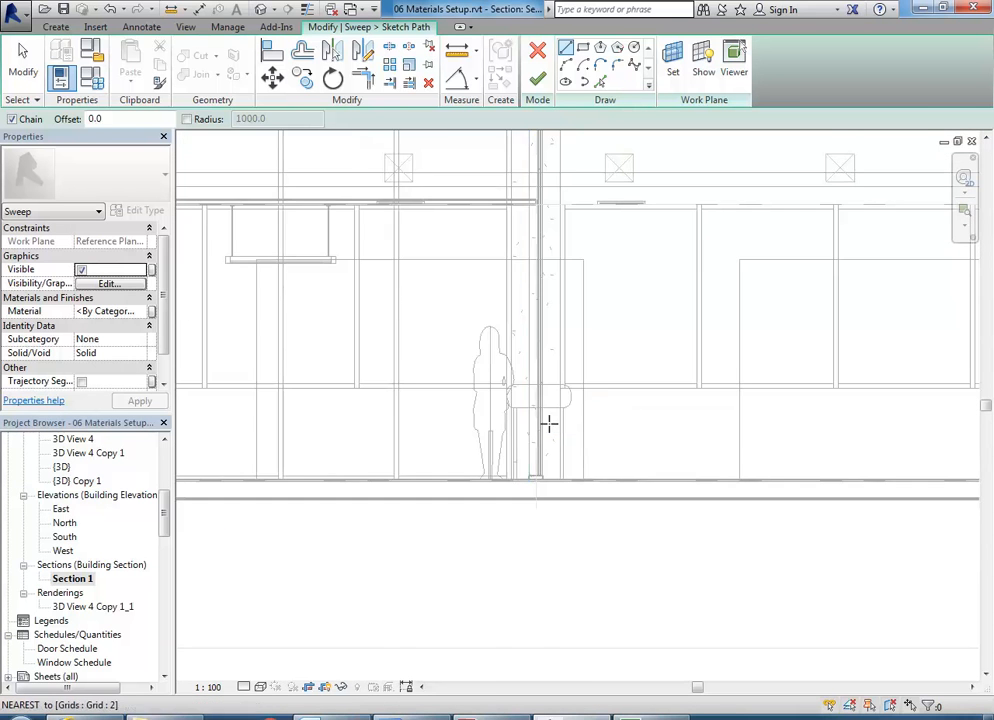
scroll(550, 405, "down", 3)
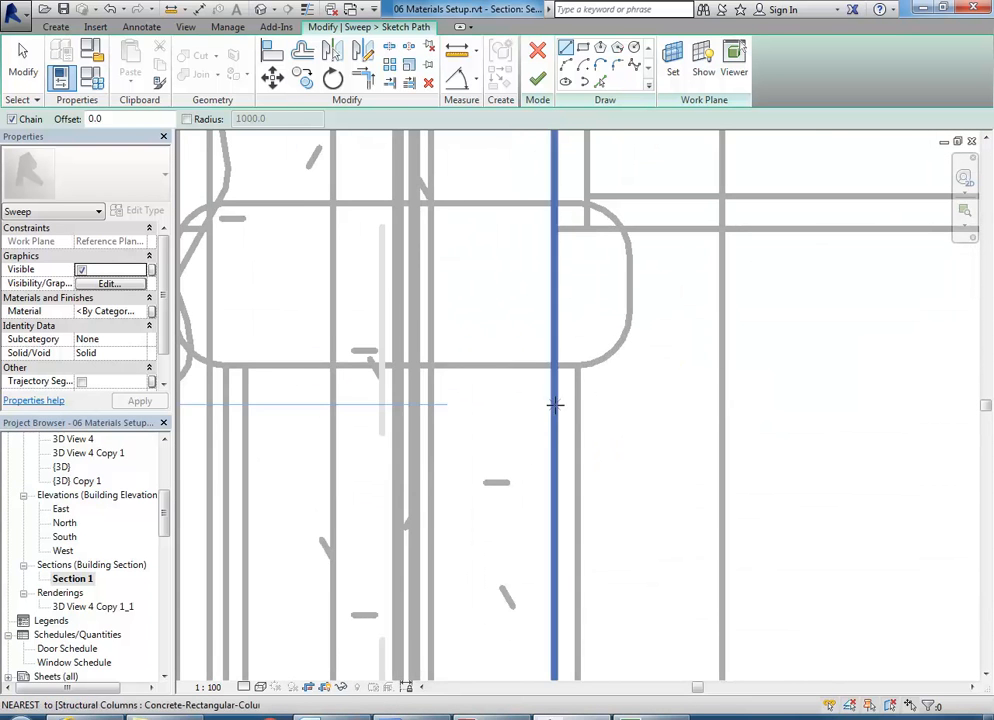
scroll(574, 393, "up", 3)
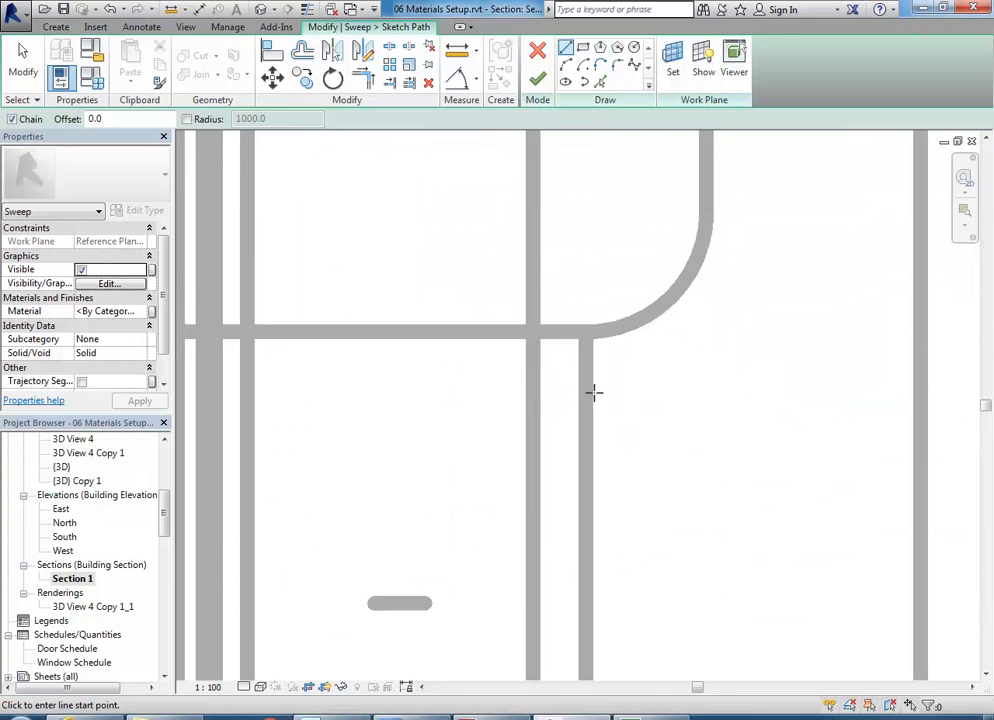
middle_click_drag(592, 393, 530, 382)
scroll(533, 375, "up", 2)
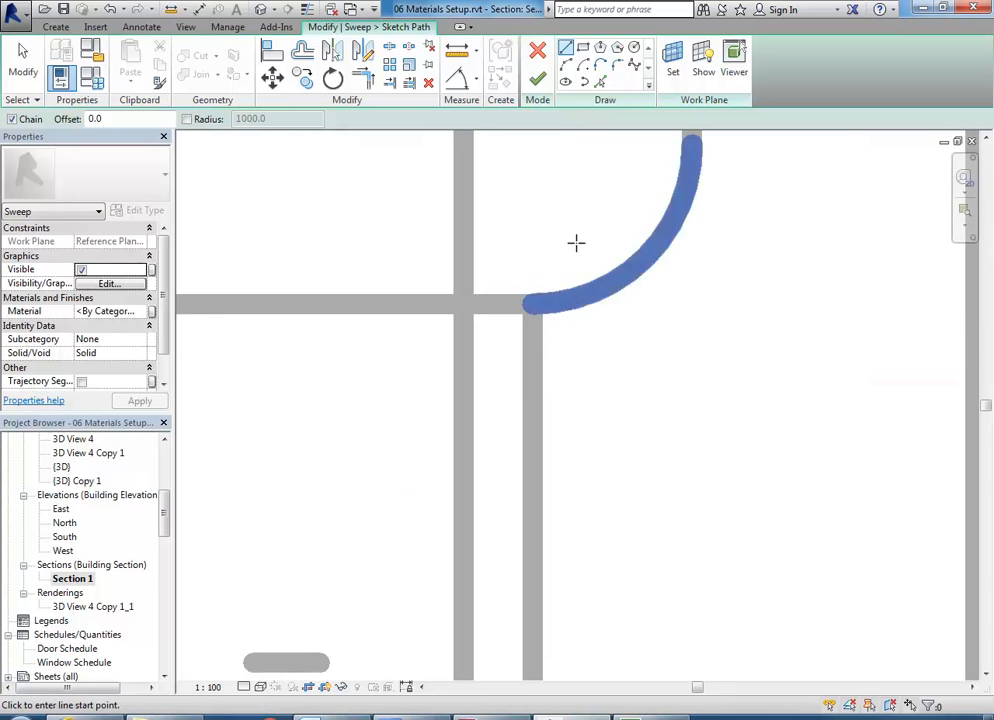
left_click(535, 404)
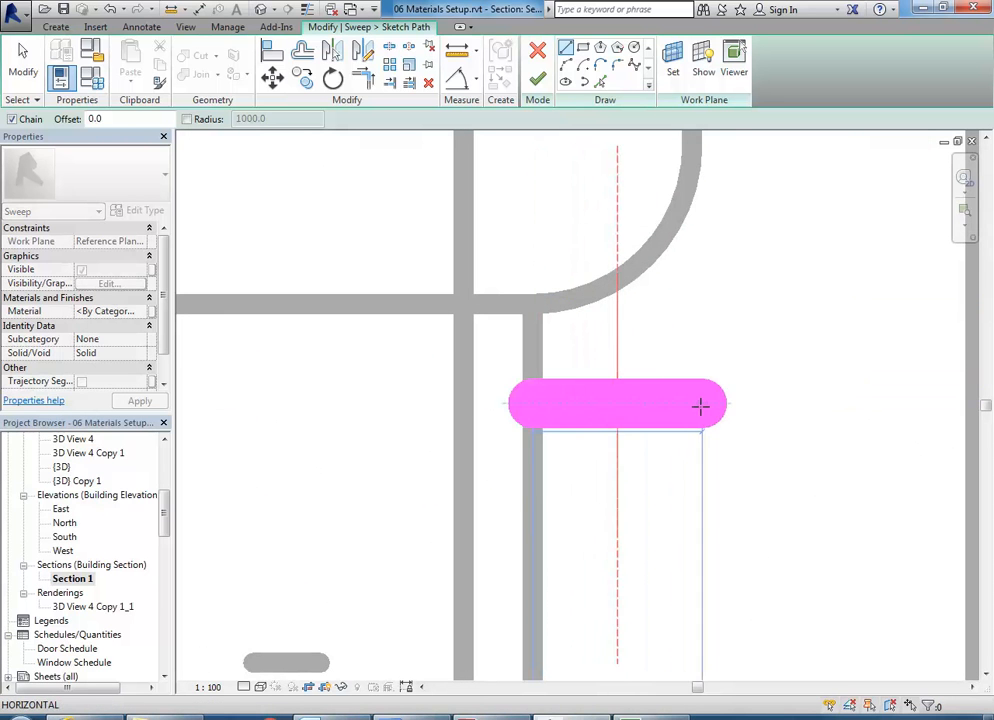
scroll(700, 405, "down", 2)
left_click(694, 386)
left_click(693, 580)
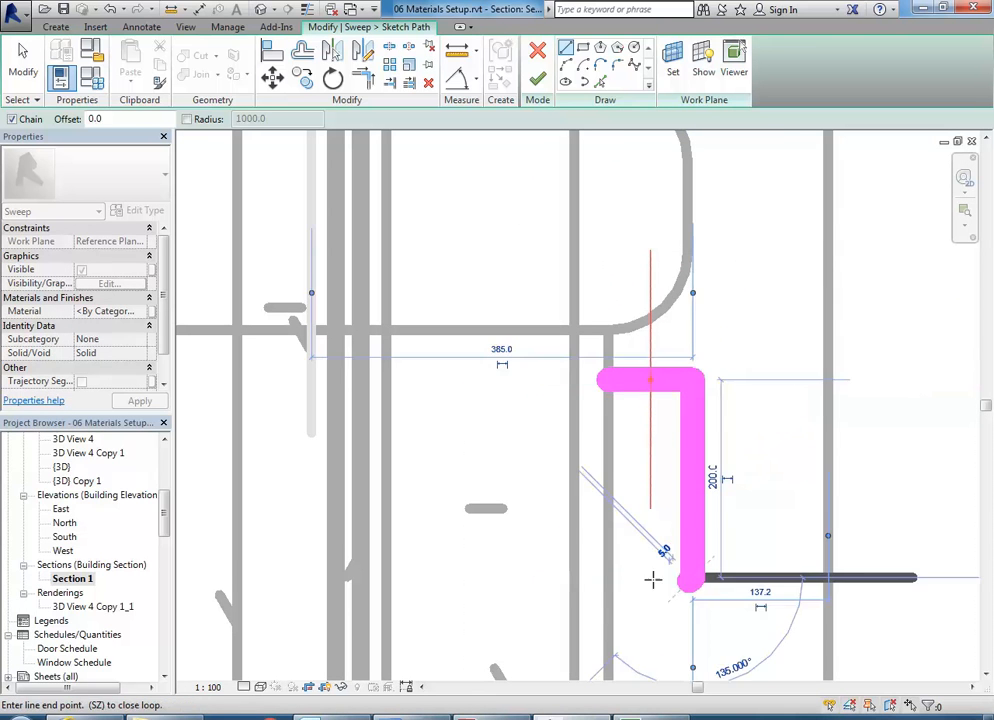
left_click(604, 578)
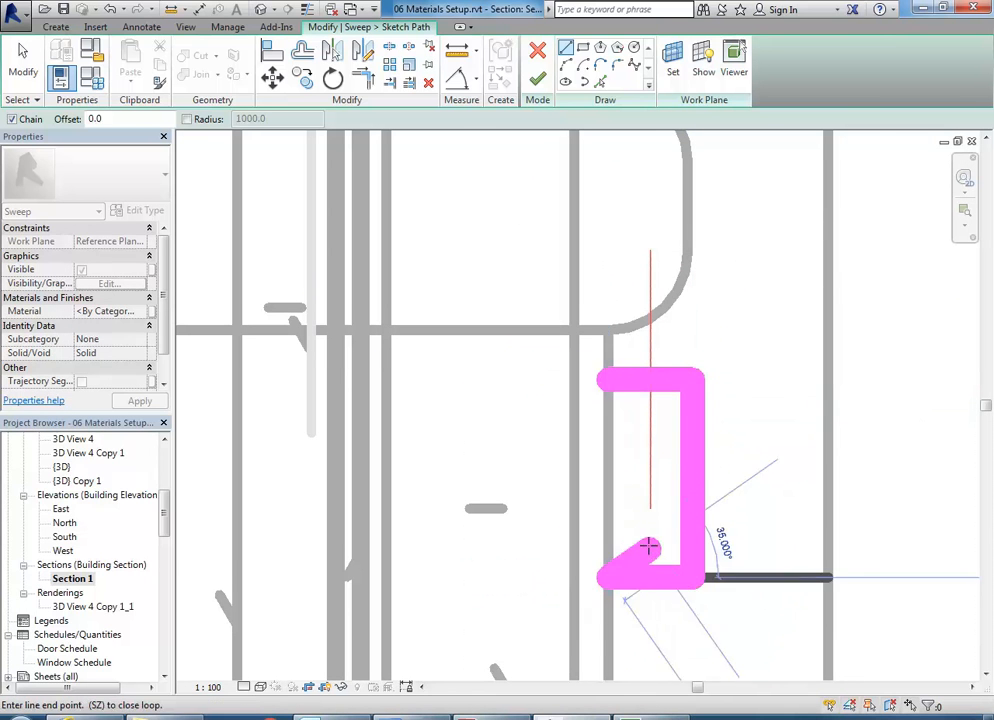
scroll(610, 530, "up", 3)
key("Escape")
key("Escape")
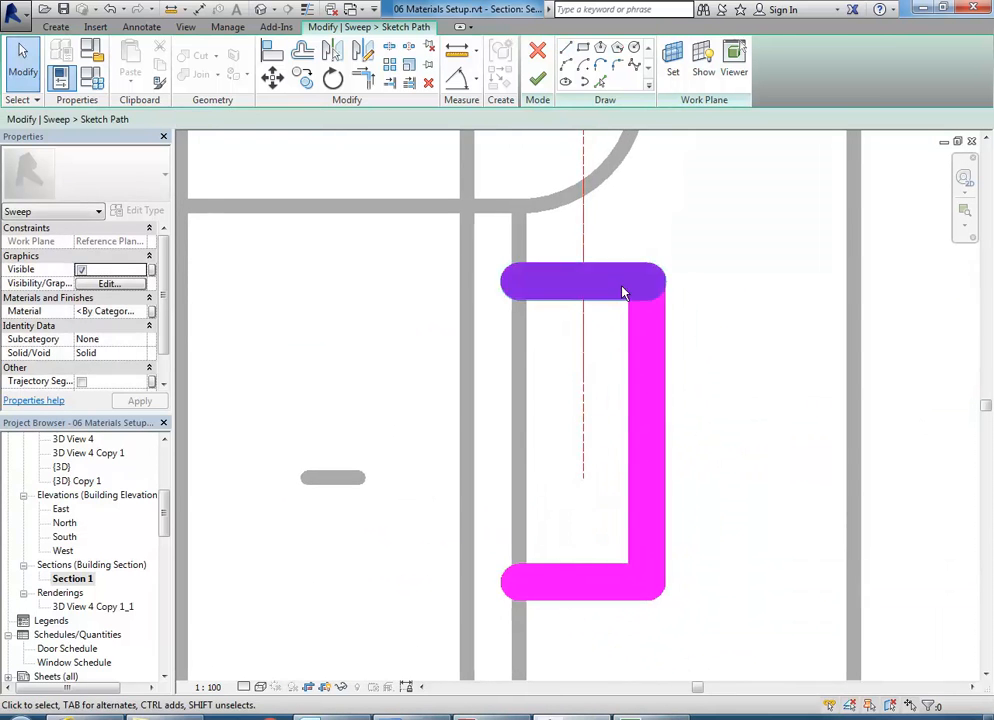
Step: Round the path's two outer corners with fillet arcs of about 55 mm radius
left_click(617, 66)
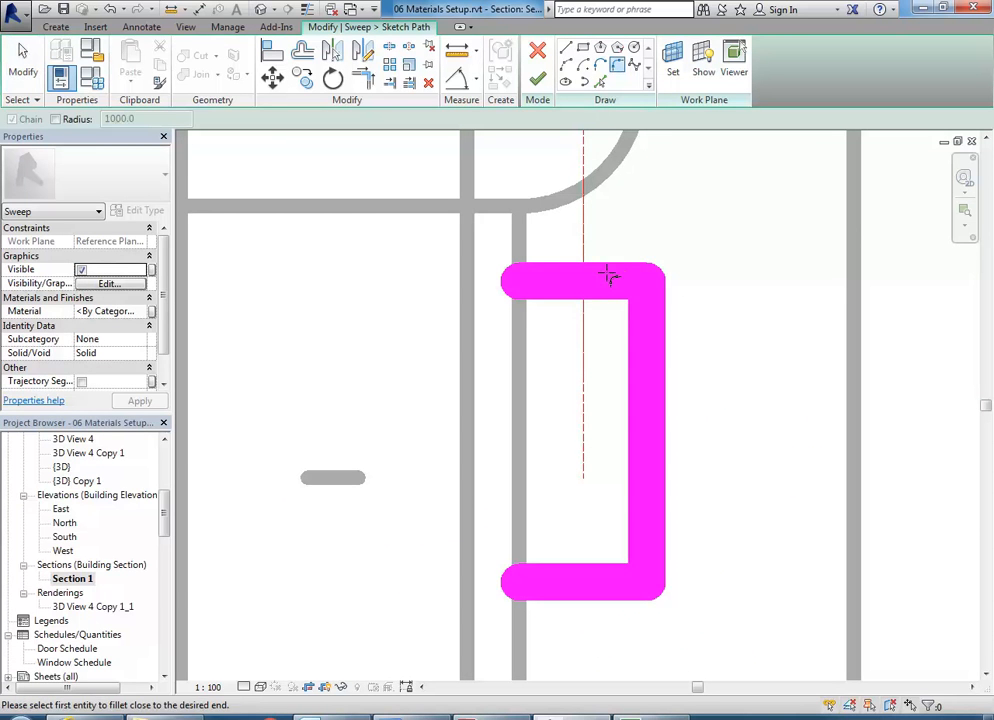
left_click(612, 281)
left_click(650, 361)
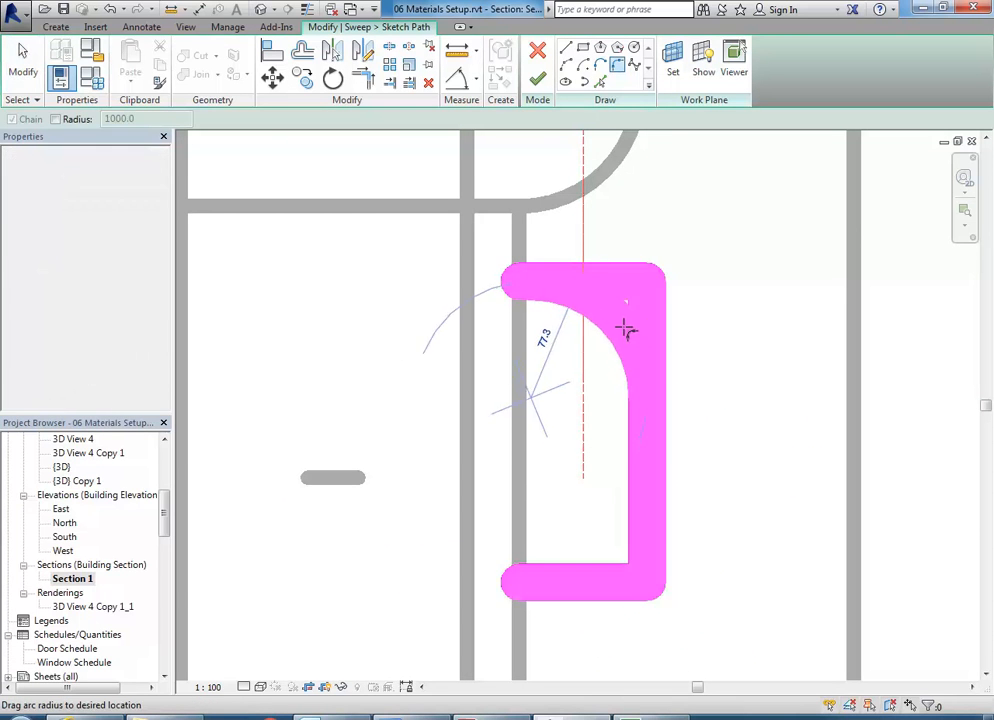
scroll(628, 320, "up", 2)
left_click(585, 381)
scroll(592, 410, "down", 2)
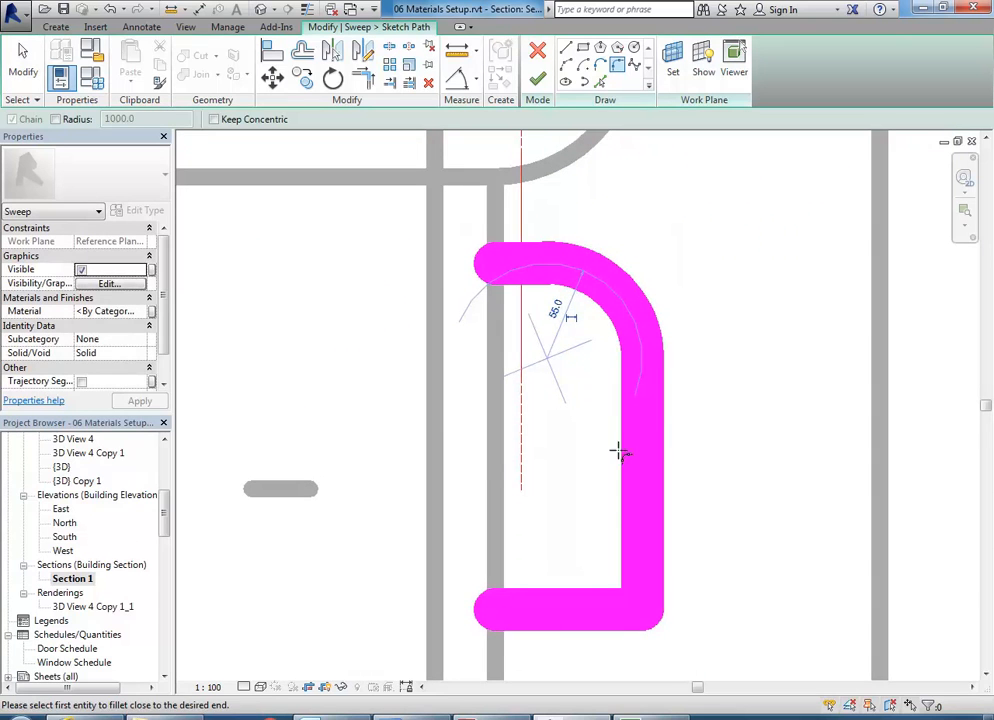
left_click(643, 529)
left_click(610, 605)
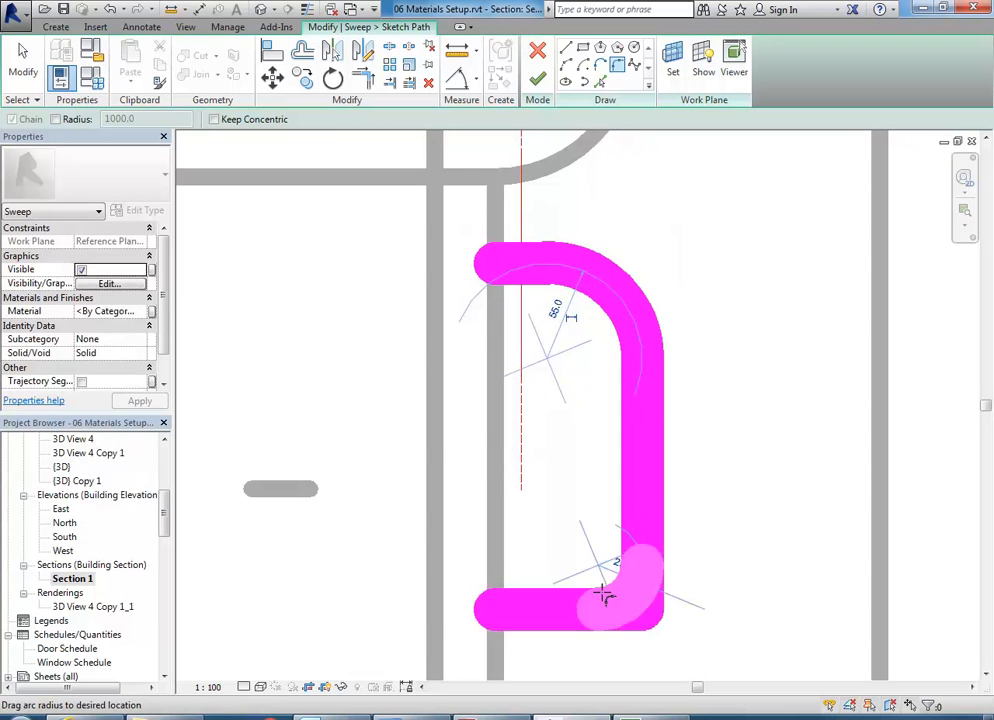
left_click(604, 592)
key("Escape")
scroll(486, 448, "down", 3)
scroll(500, 494, "up", 1)
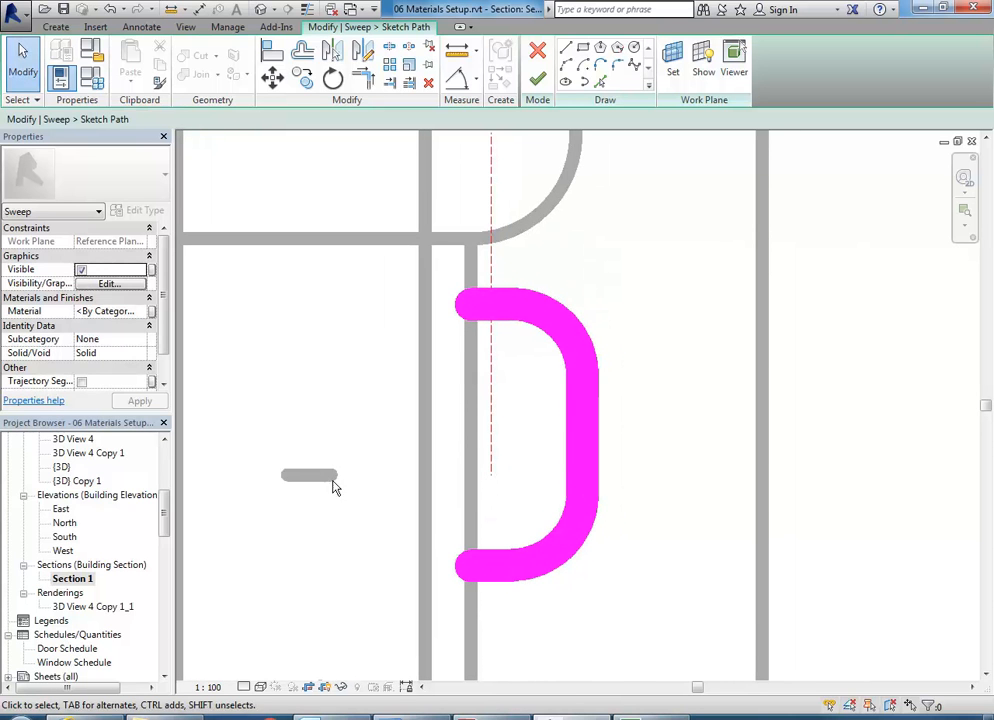
Step: Switch the thin-lines display on and back off to compare line thickness in the section view
left_click(309, 10)
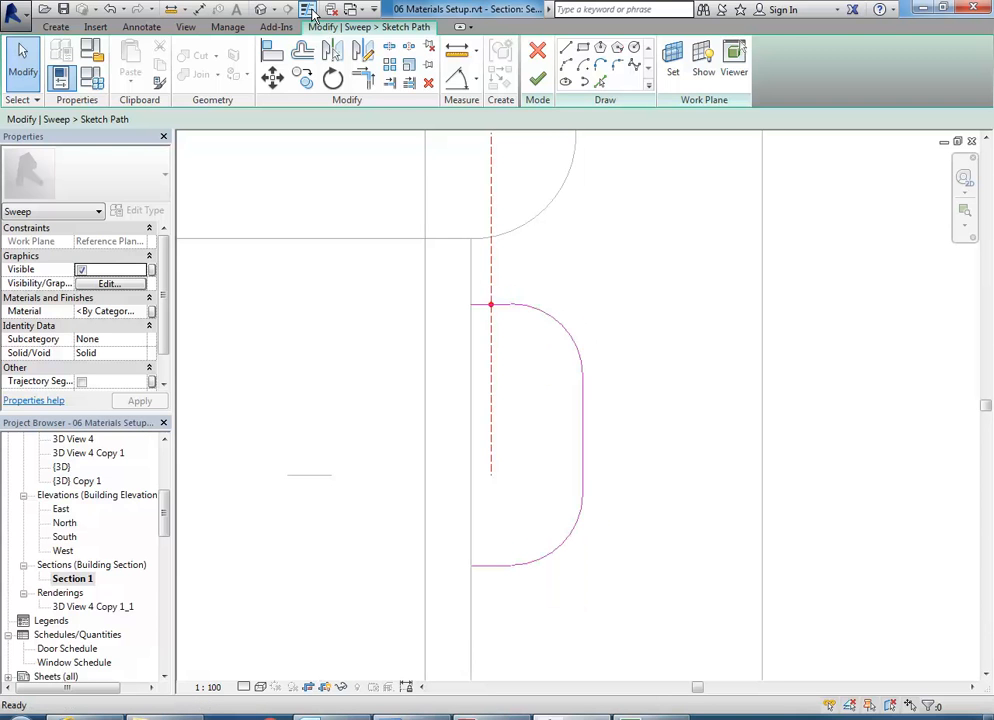
left_click(310, 10)
left_click(310, 10)
left_click(310, 10)
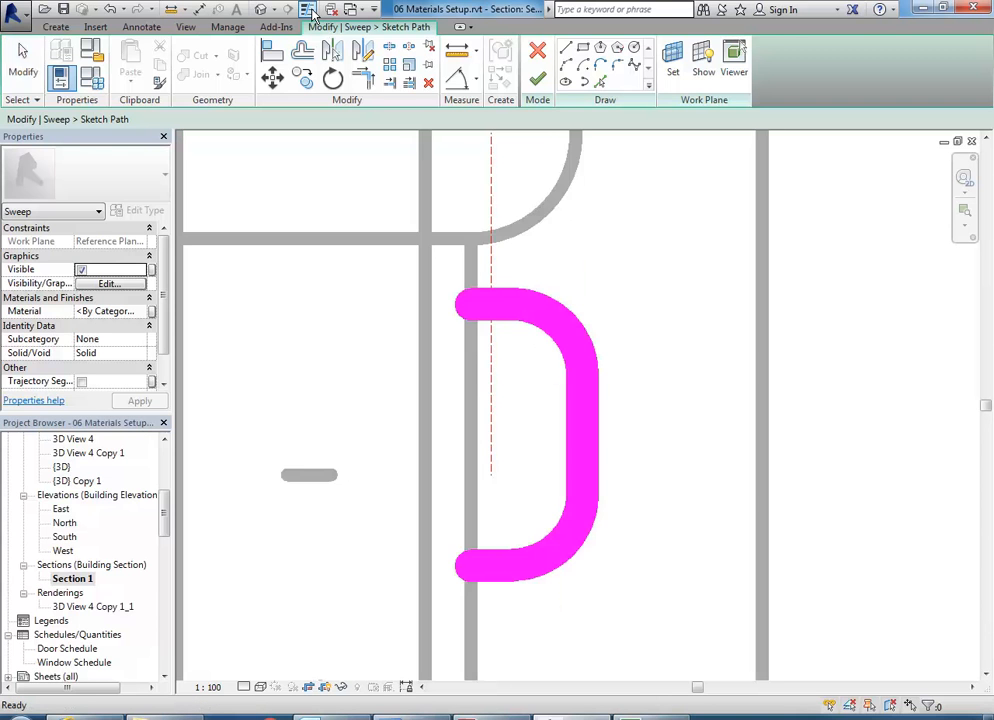
Step: Set the Section 1 view scale to 1:20 so the sketch lines draw thinner
left_click(208, 687)
left_click(212, 567)
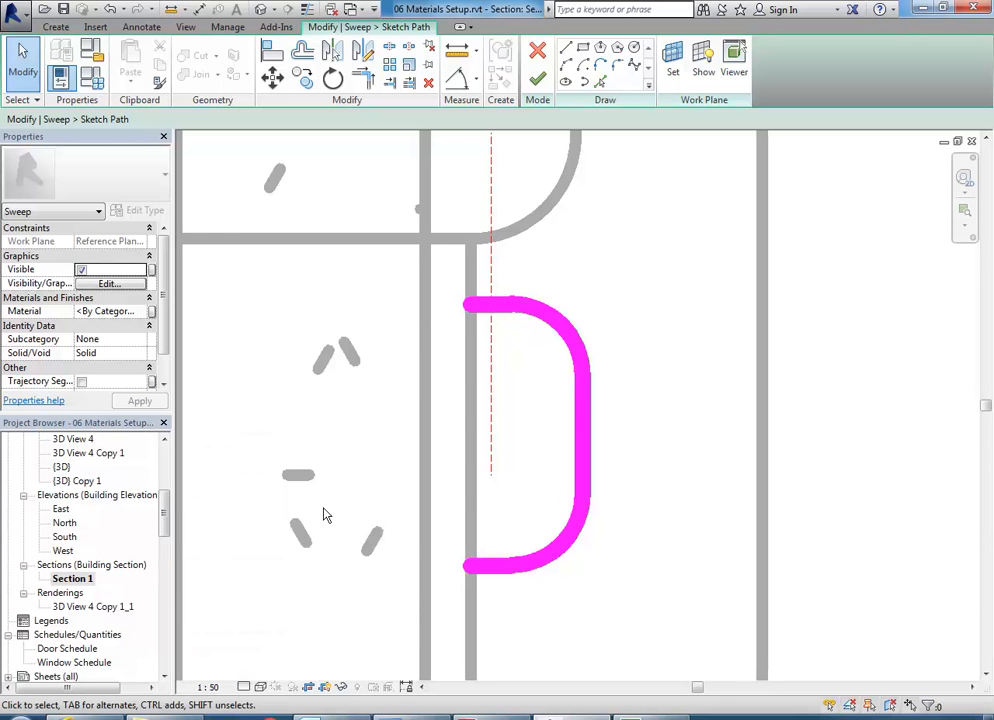
left_click(208, 687)
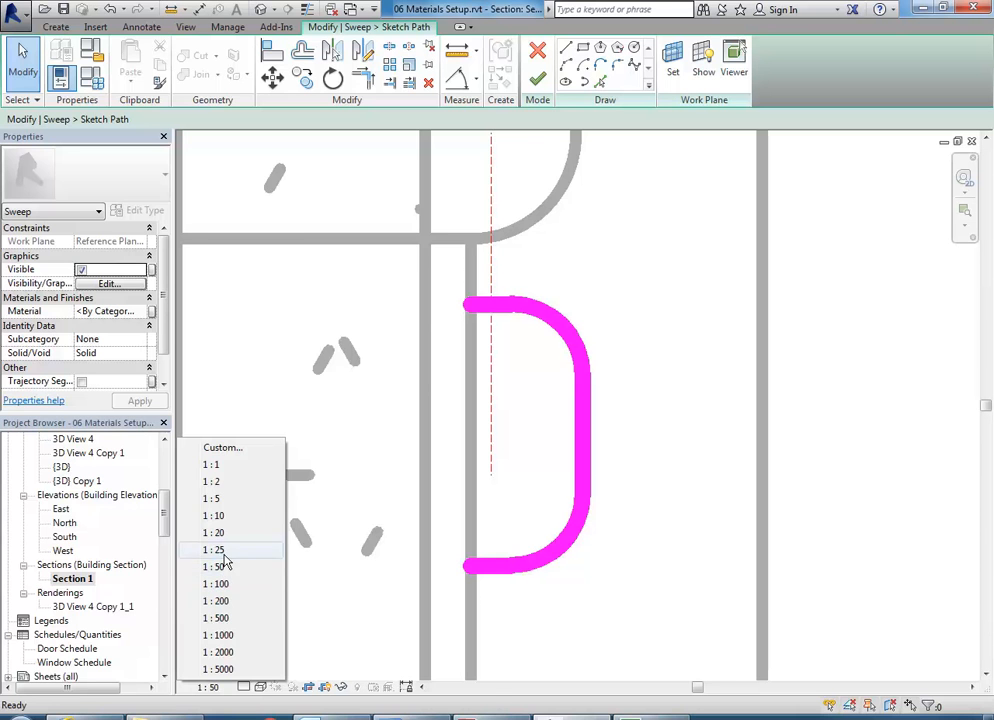
left_click(214, 532)
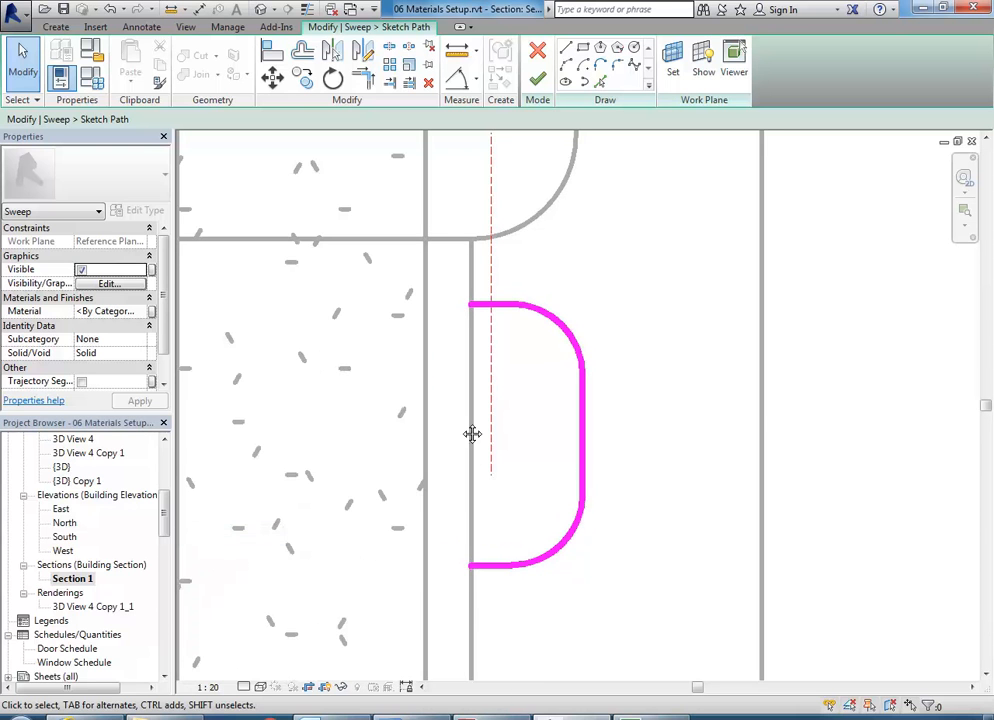
Step: Set the radius of both corner arcs of the sweep path to 30 mm
middle_click_drag(462, 430, 410, 455)
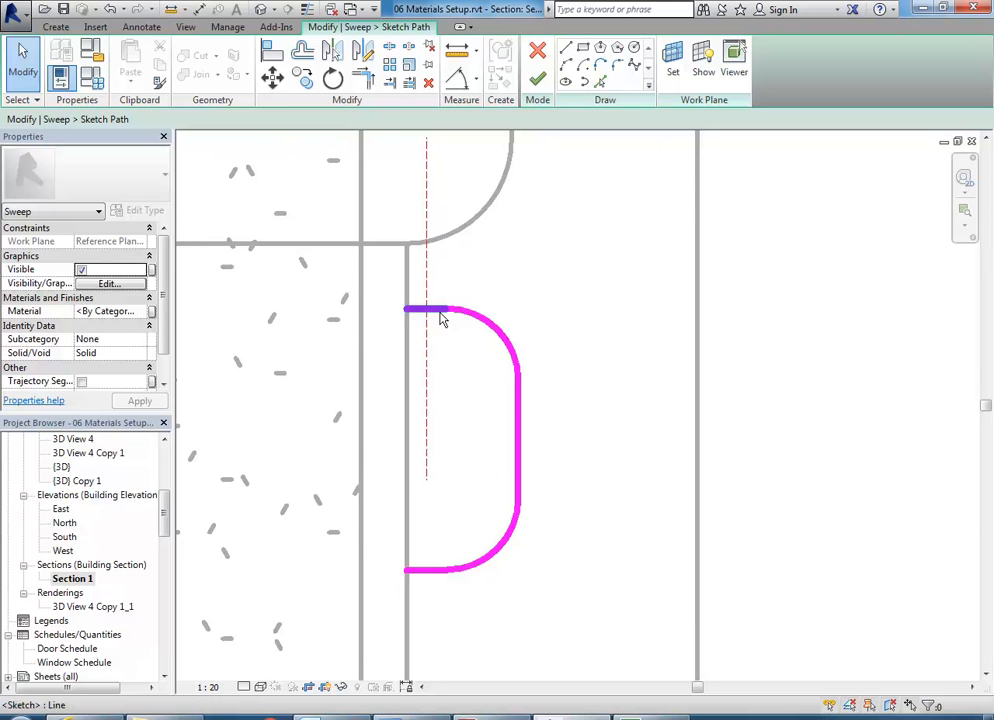
left_click(490, 331)
scroll(493, 329, "up", 2)
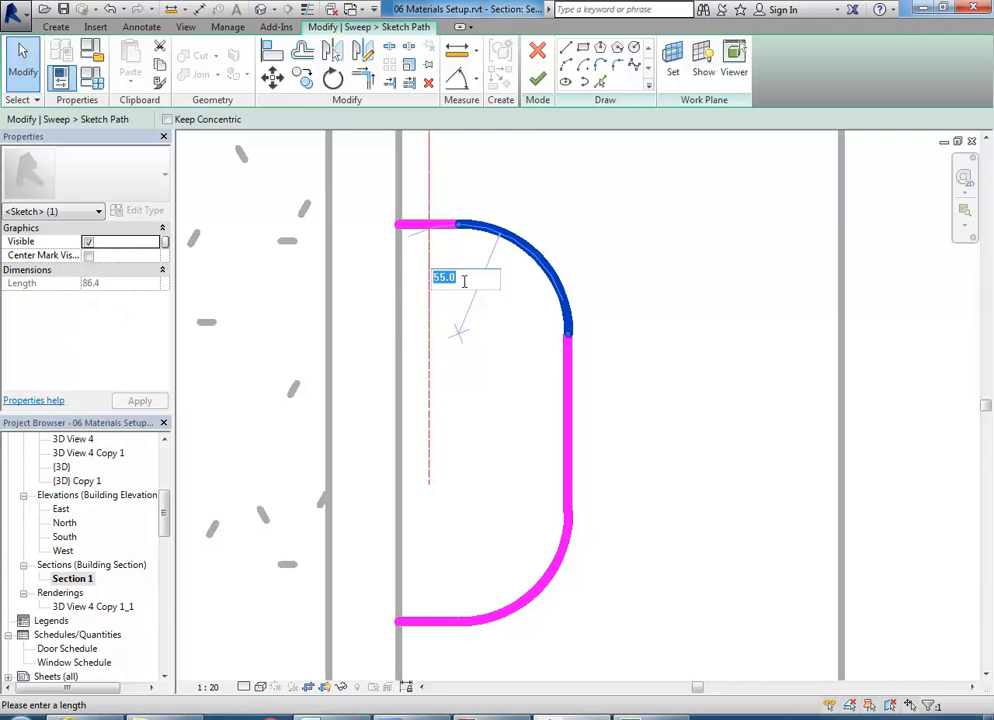
key("Return")
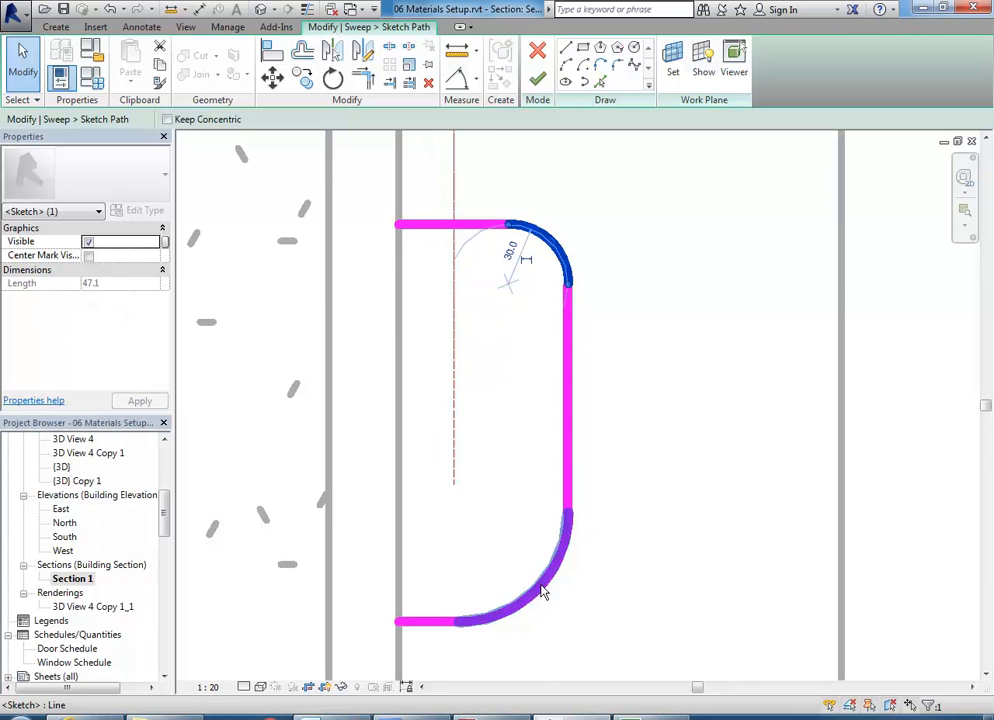
left_click(540, 587)
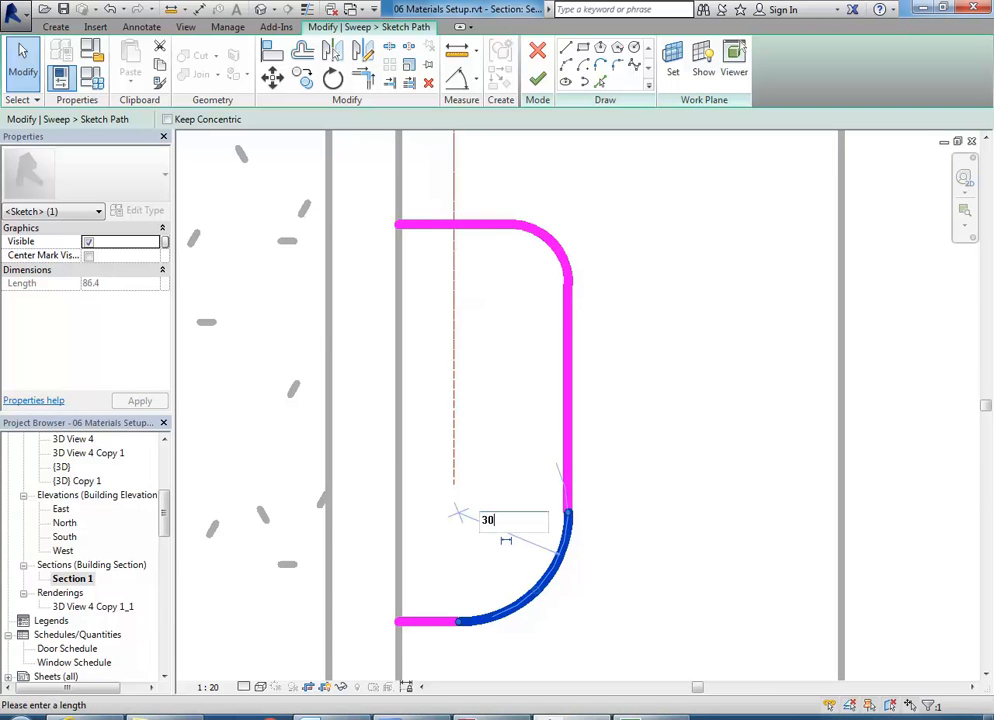
key("Return")
left_click(346, 362)
scroll(346, 362, "down", 3)
scroll(357, 391, "up", 1)
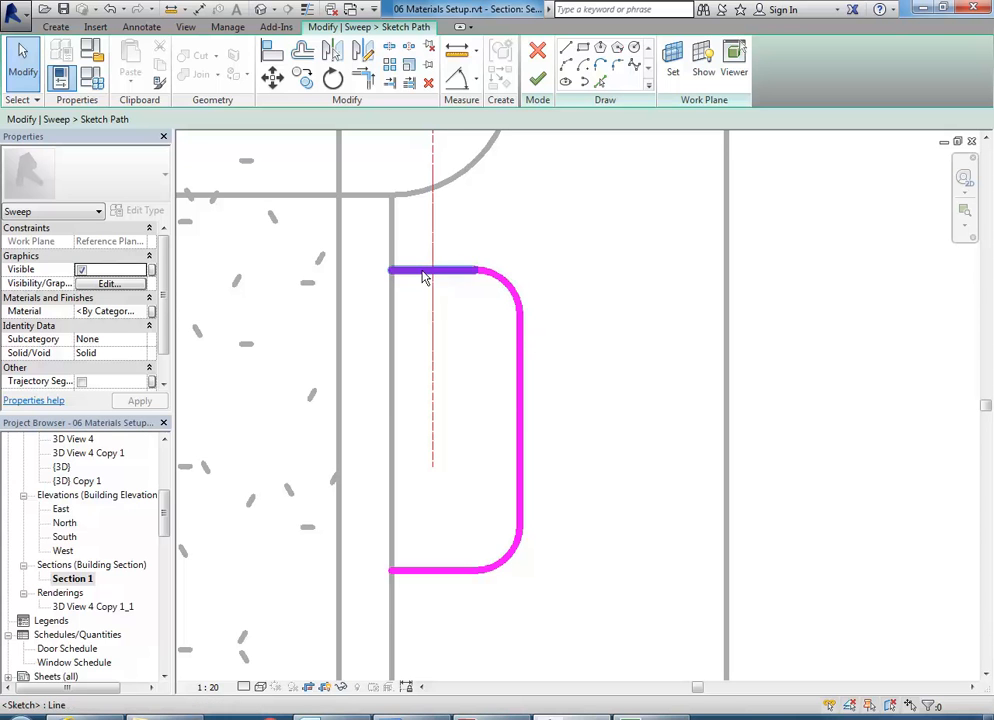
Step: Examine the sweep path beside the support block in the {3D} Copy 1 view and select its profile plane
double_click(80, 481)
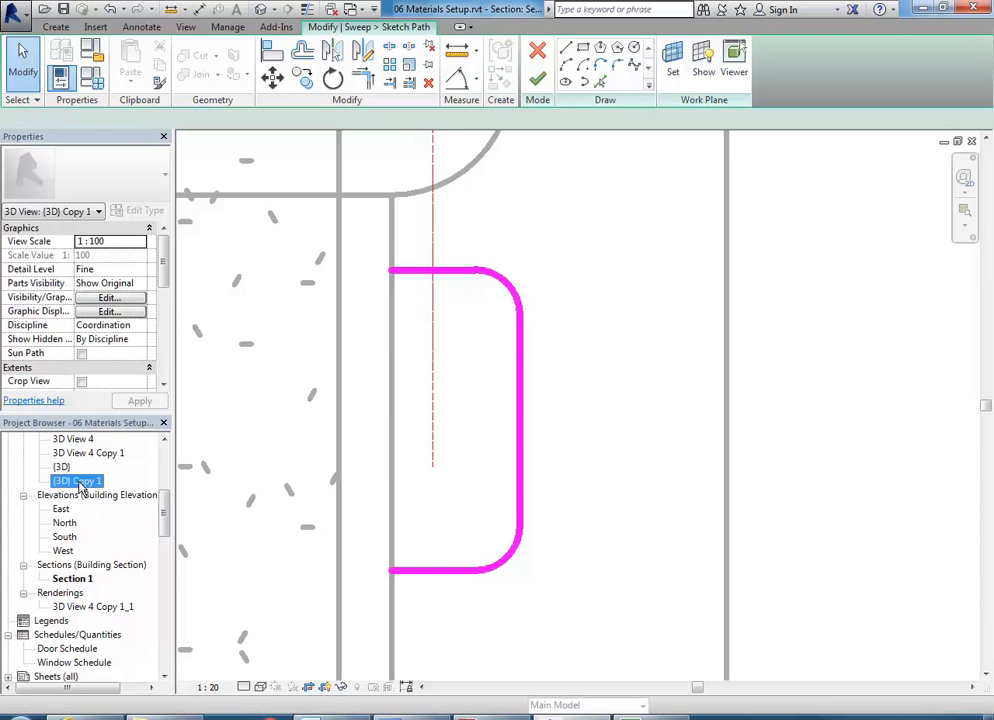
scroll(541, 346, "down", 3)
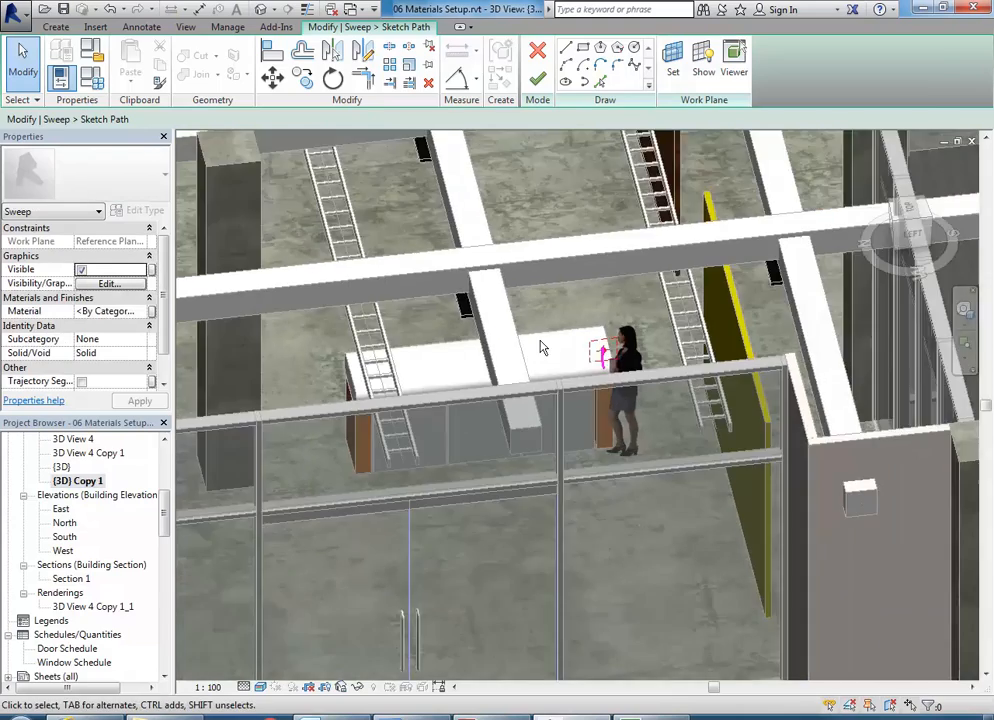
scroll(444, 434, "down", 2)
middle_click_drag(444, 440, 605, 381, "shift")
scroll(605, 381, "up", 6)
middle_click_drag(562, 467, 448, 413, "shift")
scroll(448, 413, "up", 2)
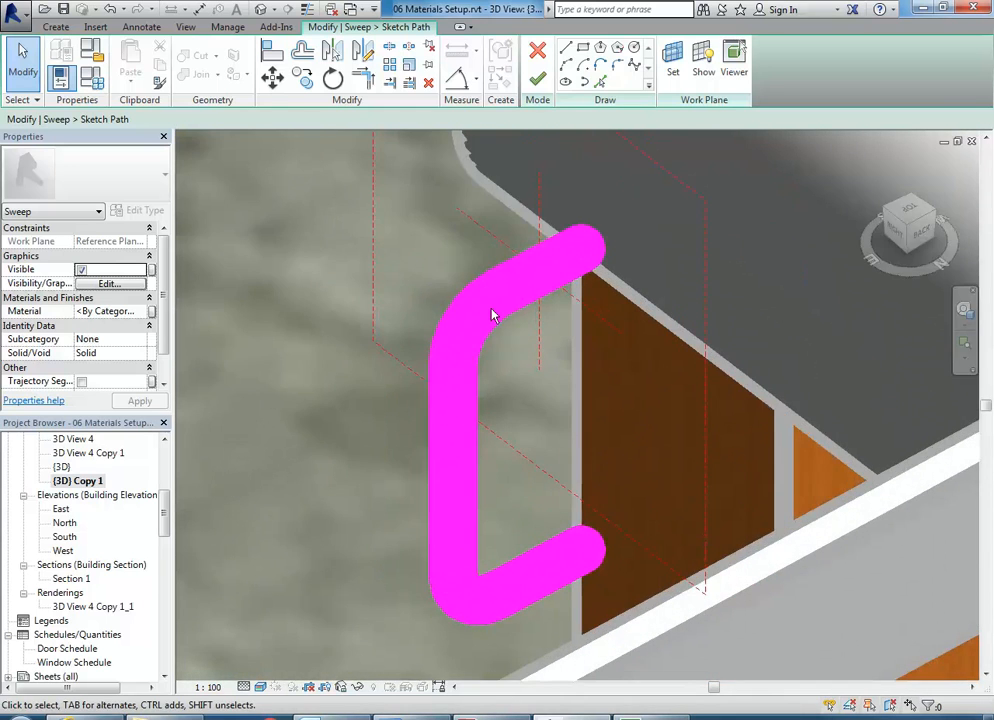
scroll(492, 316, "down", 3)
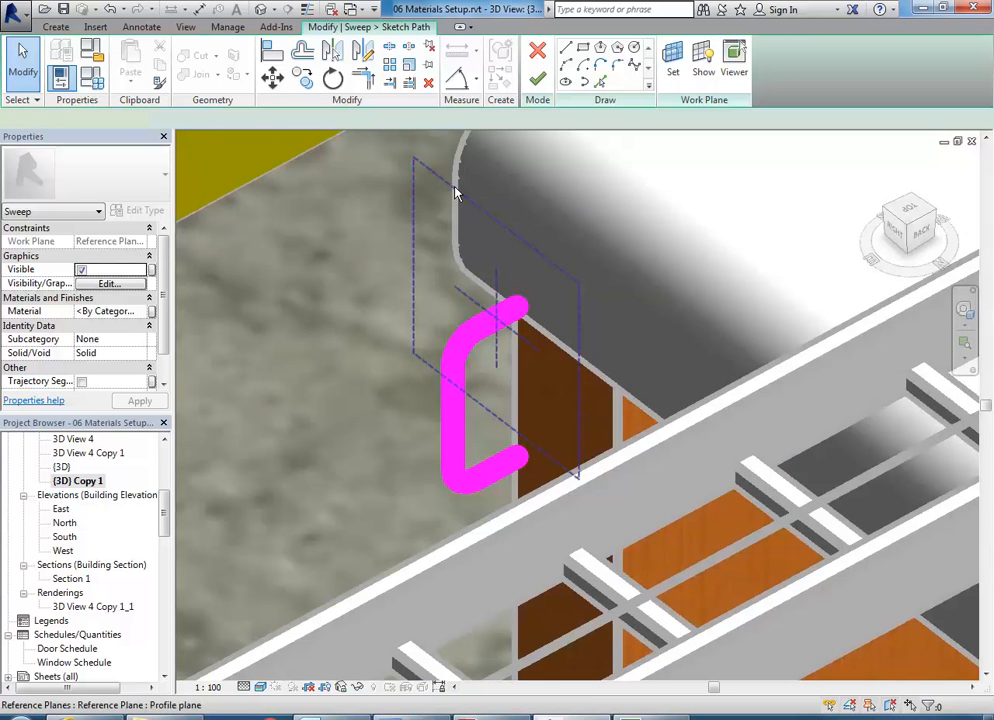
left_click(455, 193)
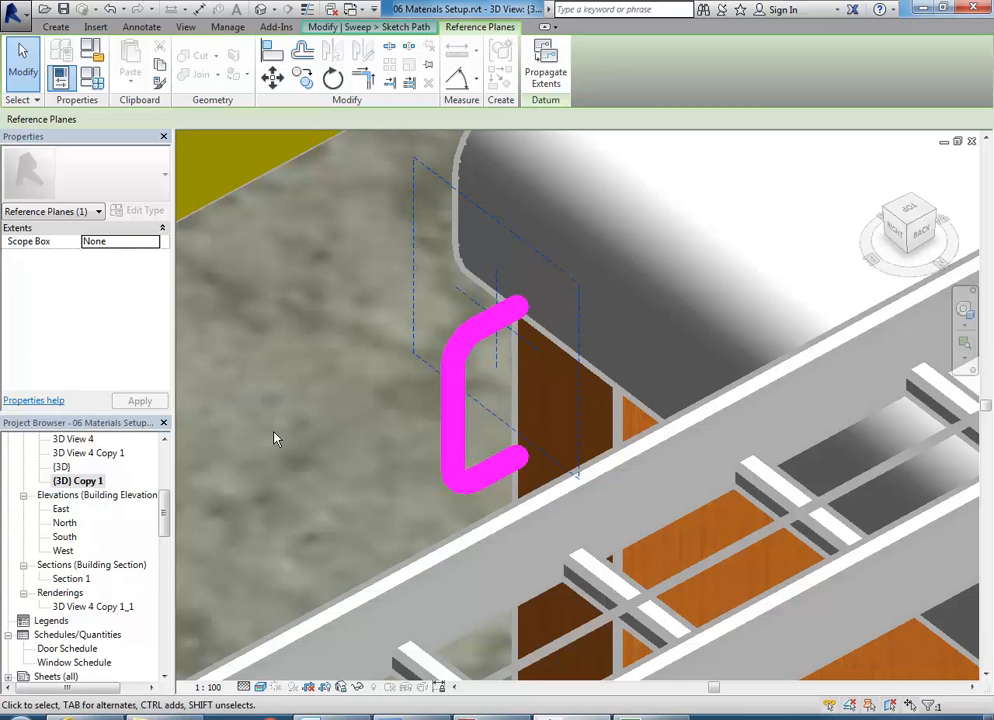
Step: Examine the sweep path and its profile plane beside the end block in the 01 Level 9 Dwg floor plan
left_click_drag(165, 522, 163, 484)
double_click(86, 453)
scroll(436, 398, "down", 1)
mouse_move(437, 398)
middle_mouse_down()
mouse_move(364, 510)
mouse_move(312, 417)
middle_mouse_up()
left_click(417, 490)
scroll(392, 532, "up", 8)
scroll(430, 586, "up", 3)
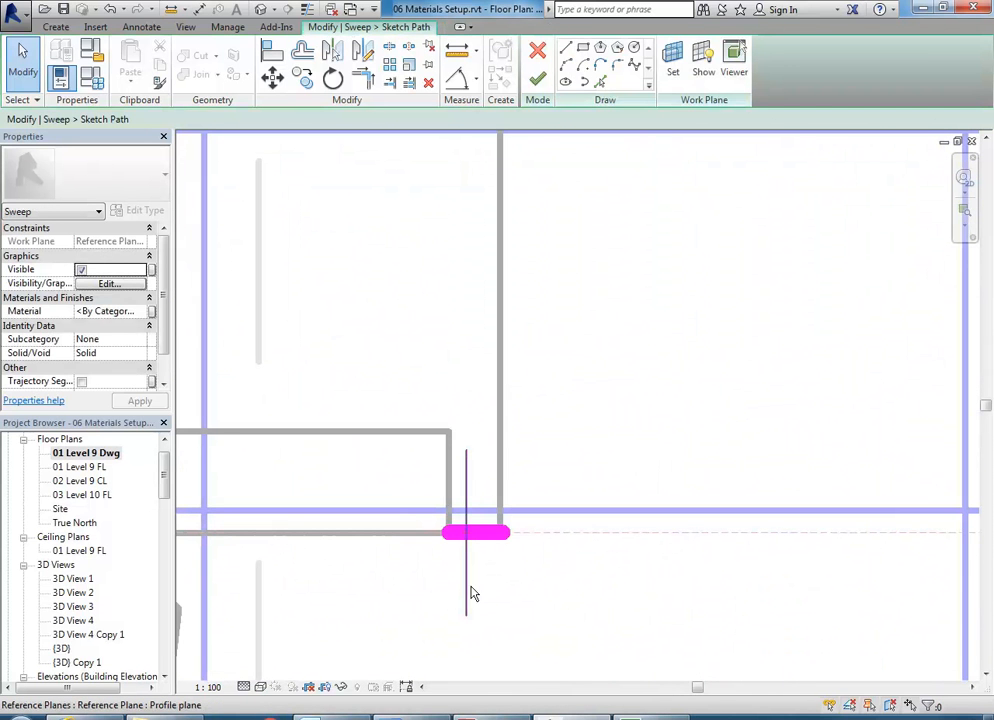
left_click(468, 599)
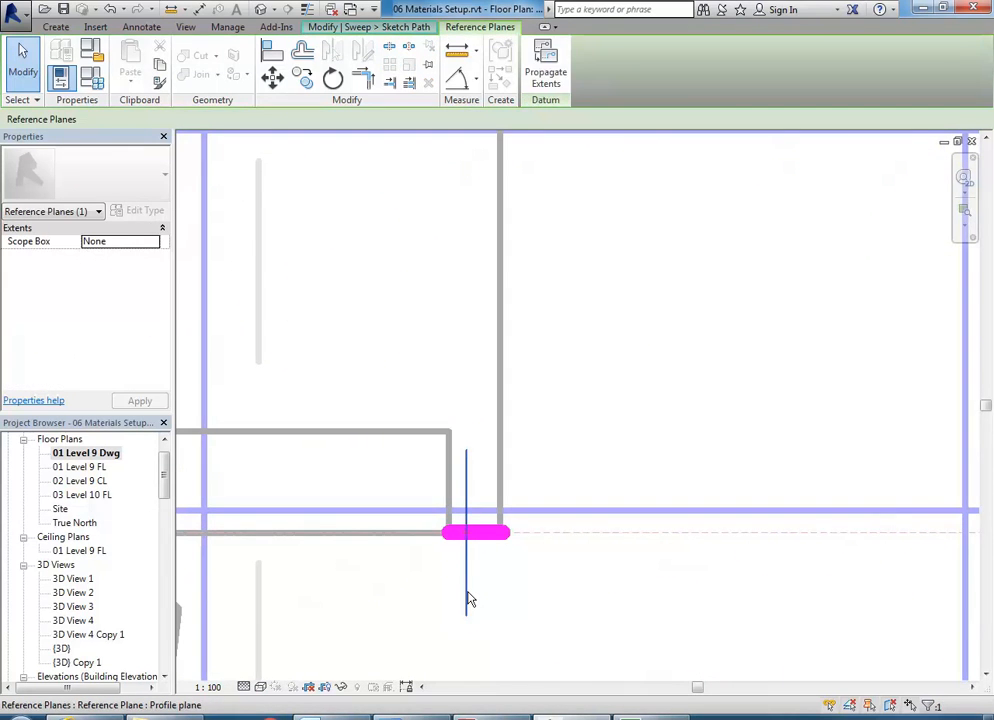
scroll(415, 465, "down", 4)
scroll(412, 458, "down", 6)
middle_click_drag(413, 459, 390, 492)
scroll(391, 488, "up", 6)
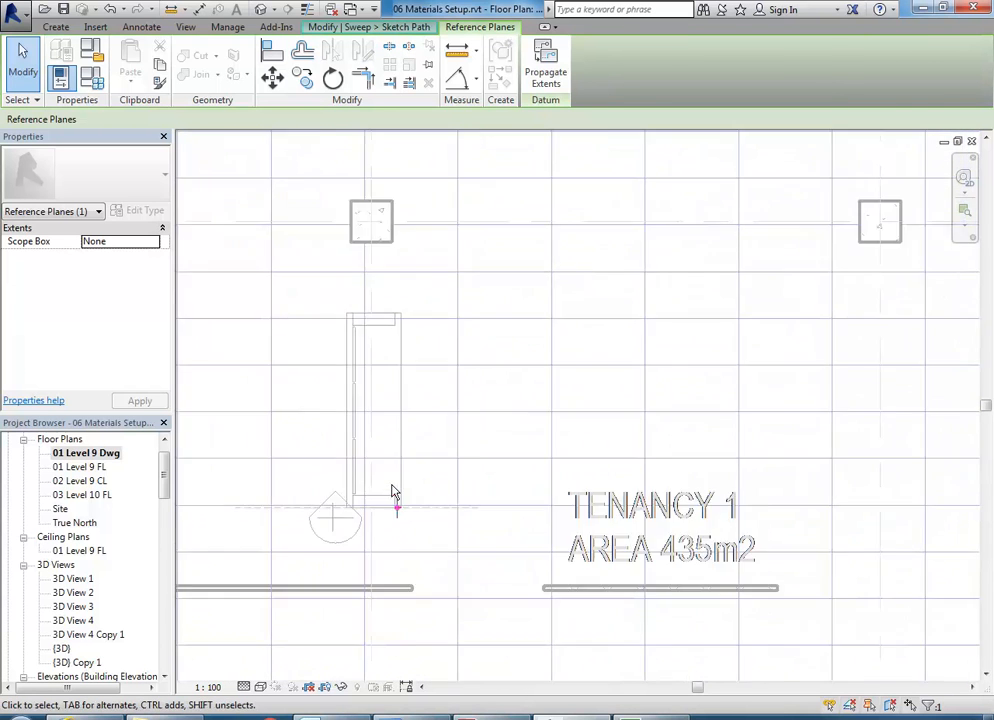
scroll(403, 575, "up", 2)
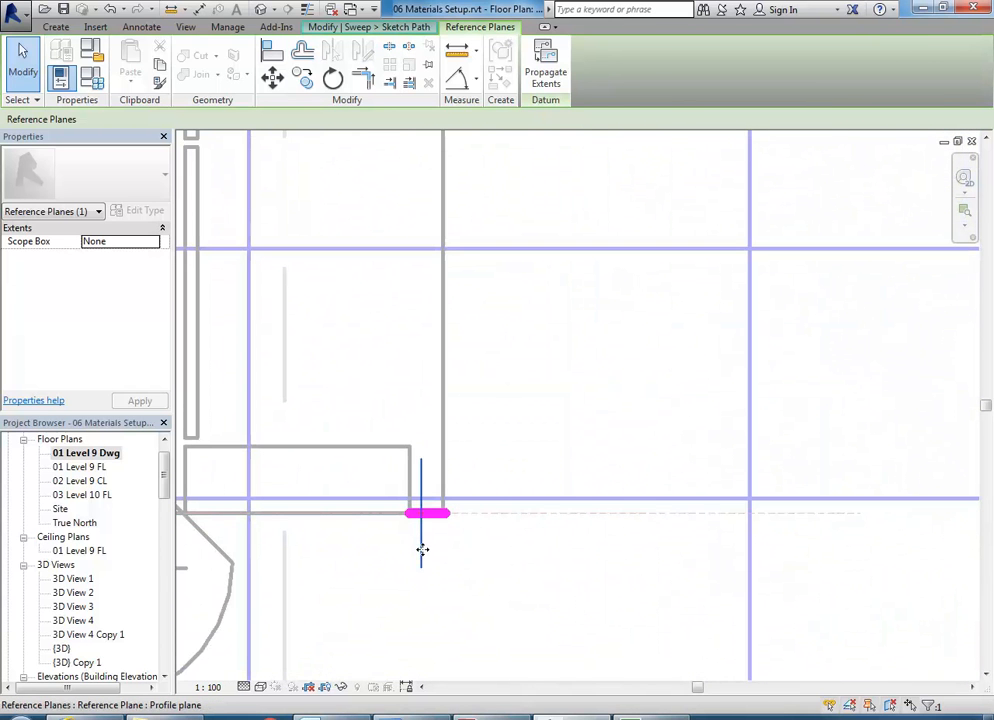
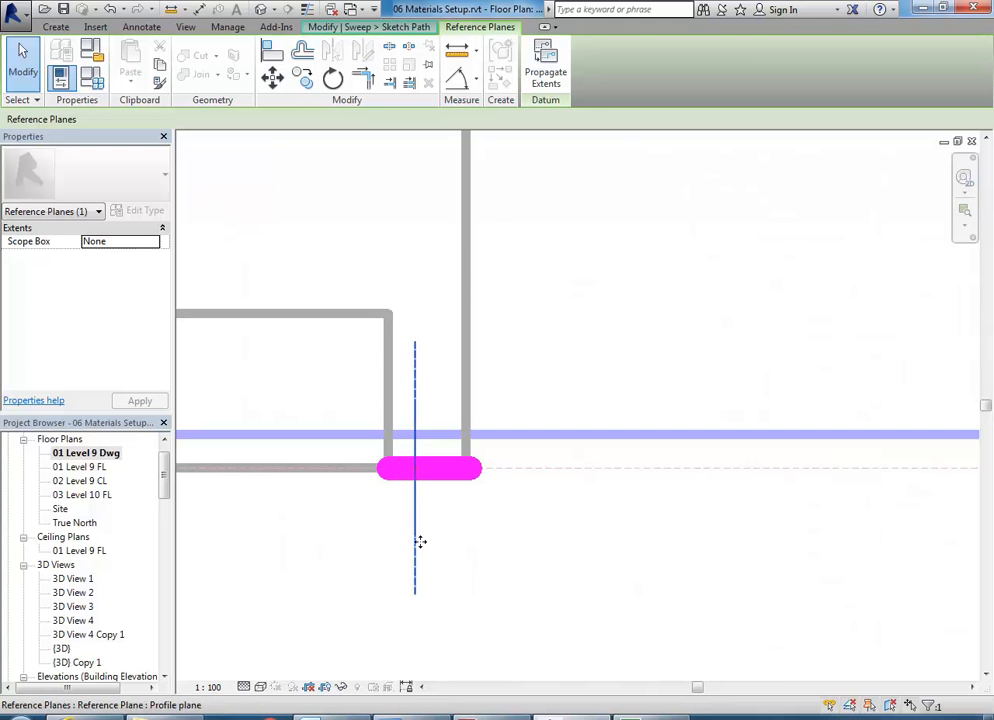
Step: Open the East elevation at the handle's profile plane and finish the sweep path sketch
scroll(167, 484, "down", 5)
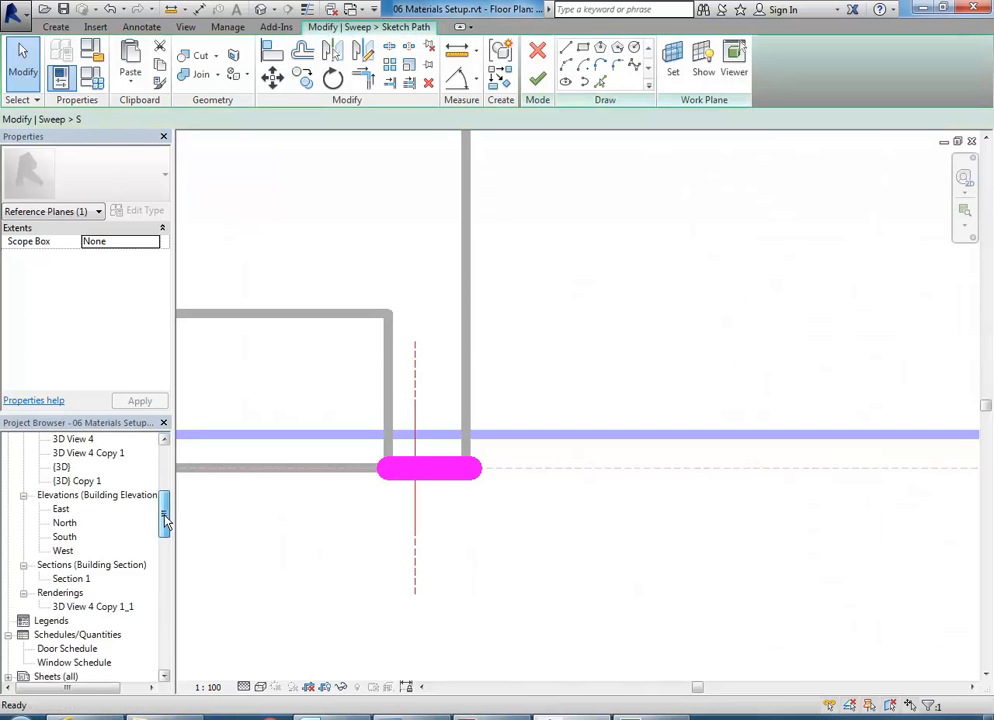
left_click(61, 482)
double_click(61, 484)
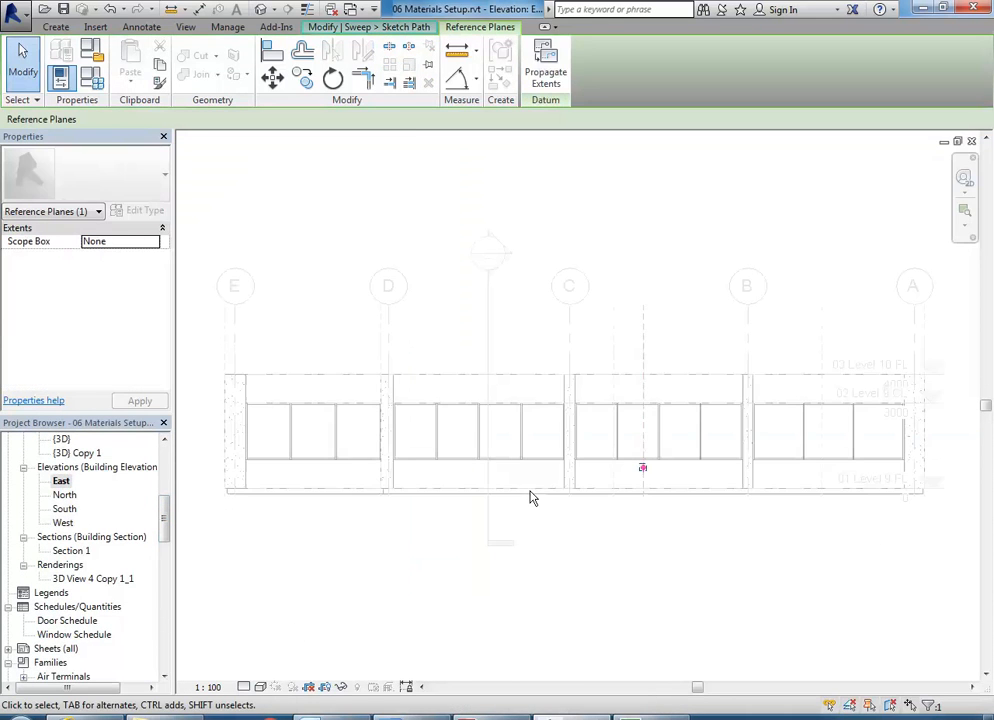
scroll(660, 484, "up", 5)
scroll(576, 492, "up", 4)
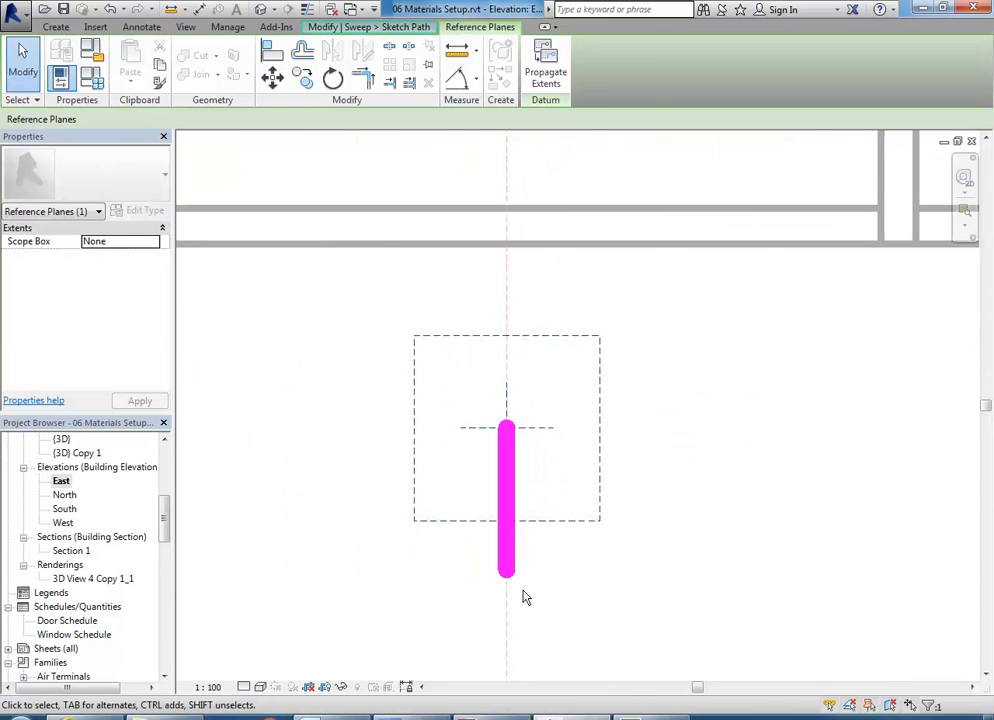
scroll(446, 521, "up", 3)
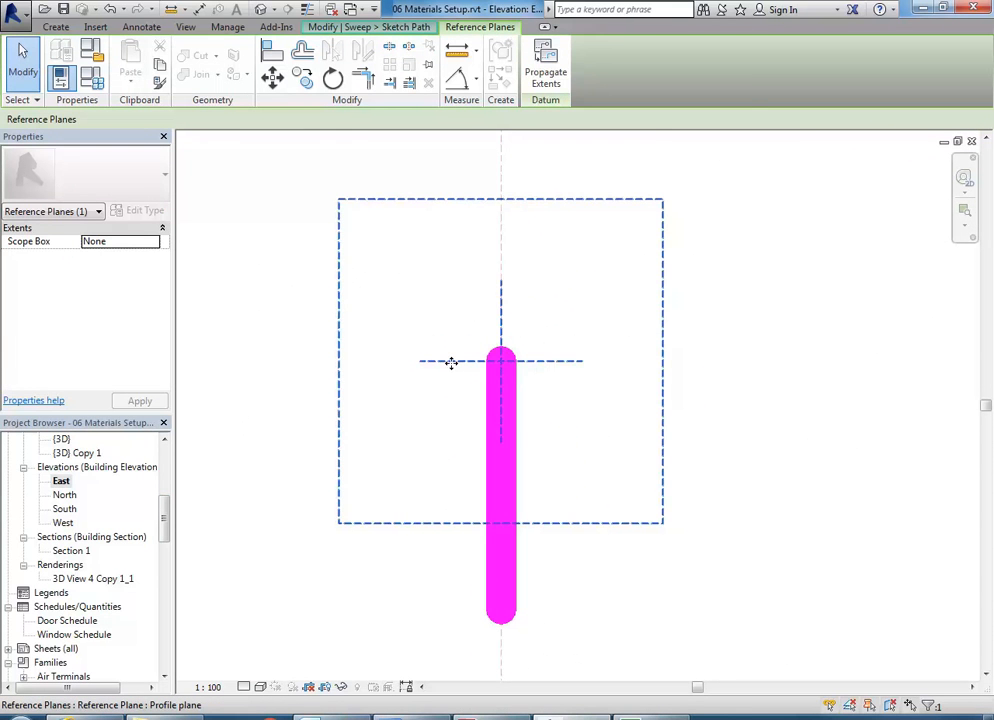
left_click(430, 326)
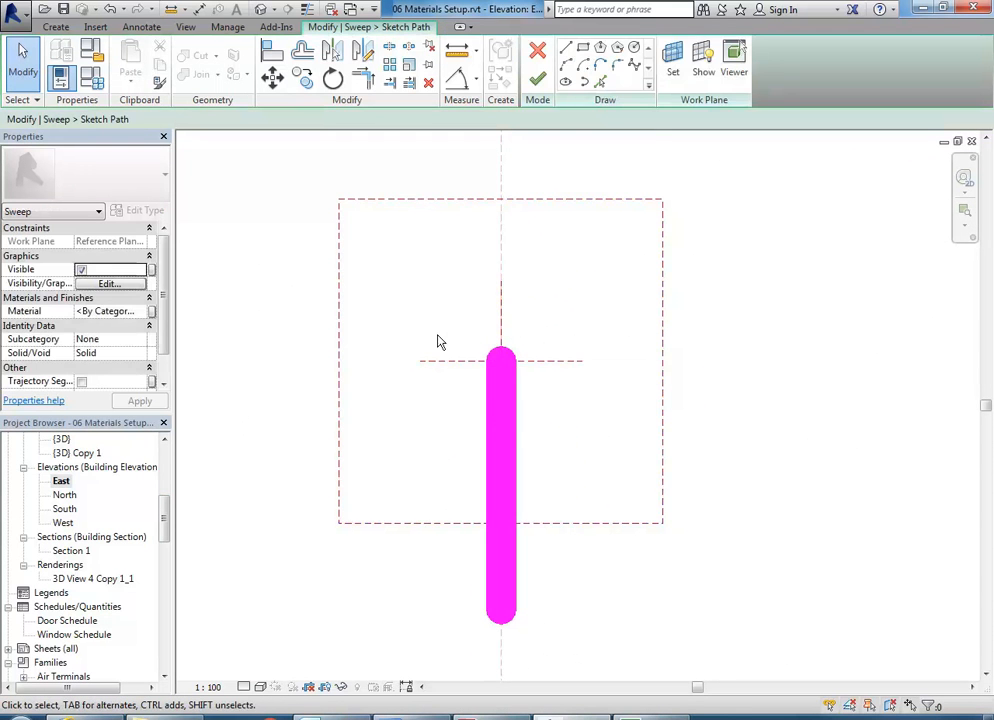
left_click(537, 80)
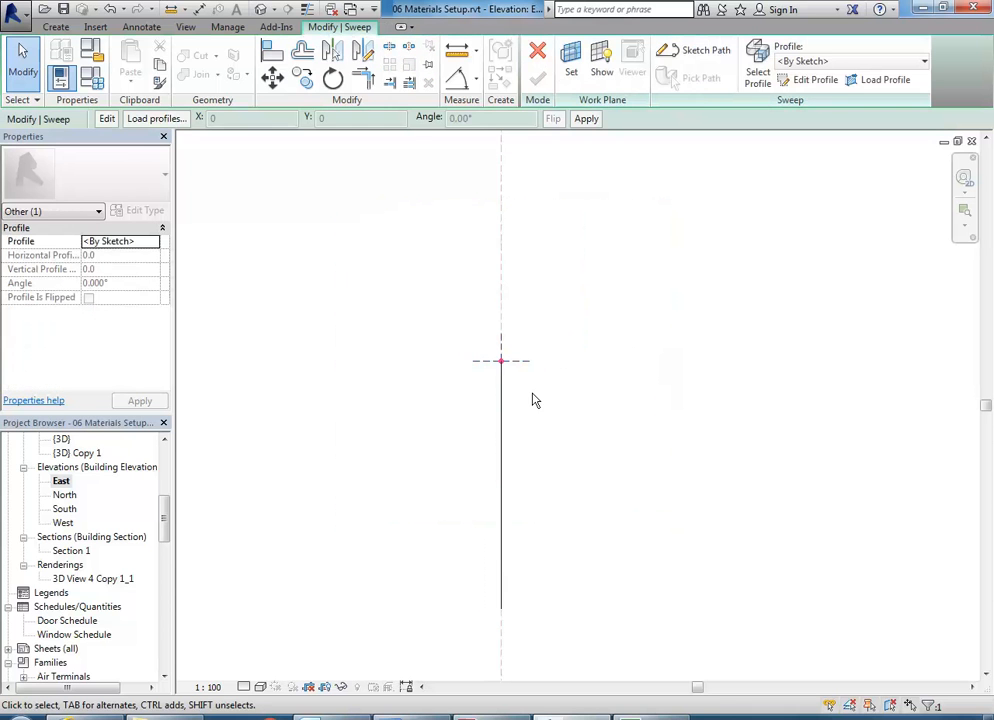
Step: Sketch a circular sweep profile with a radius of about 26, centred where the path crosses the profile plane
left_click(812, 80)
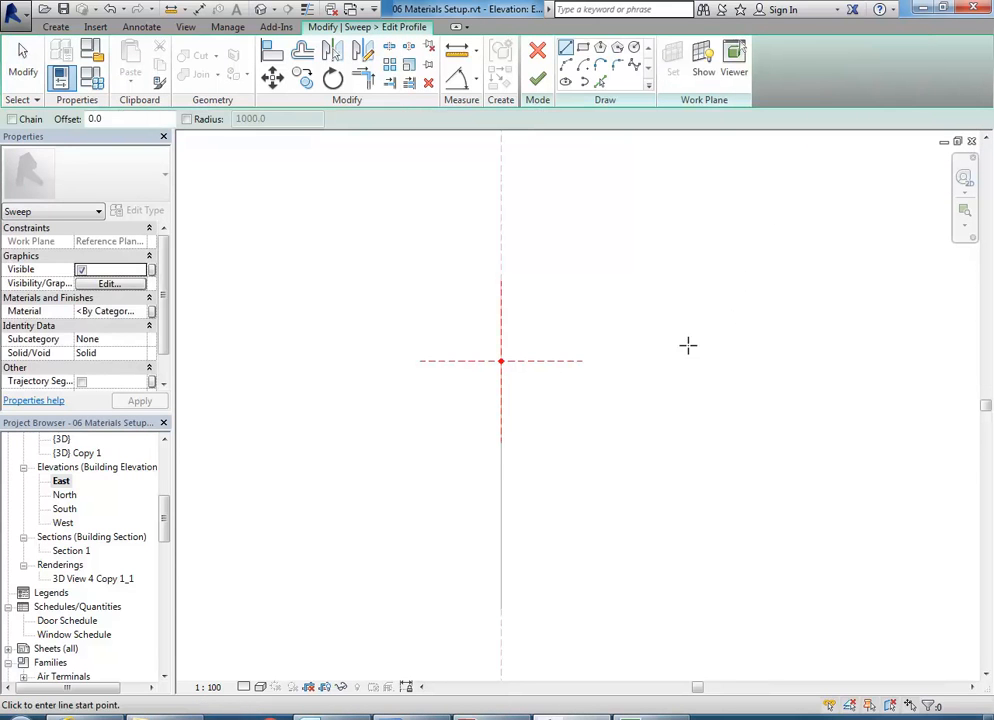
left_click(634, 48)
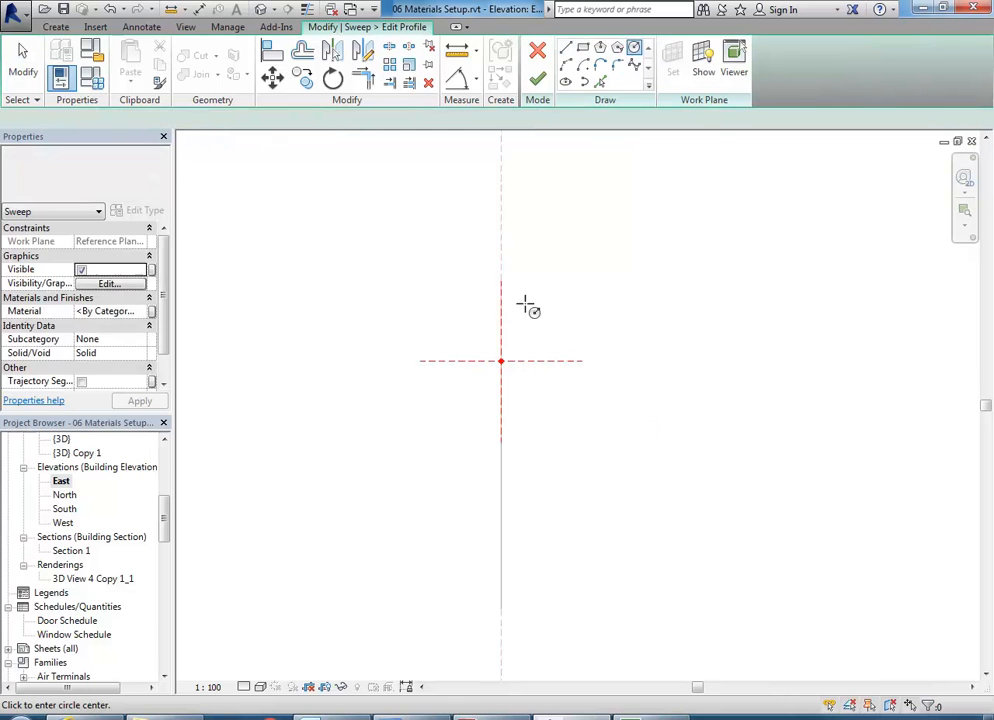
left_click(508, 377)
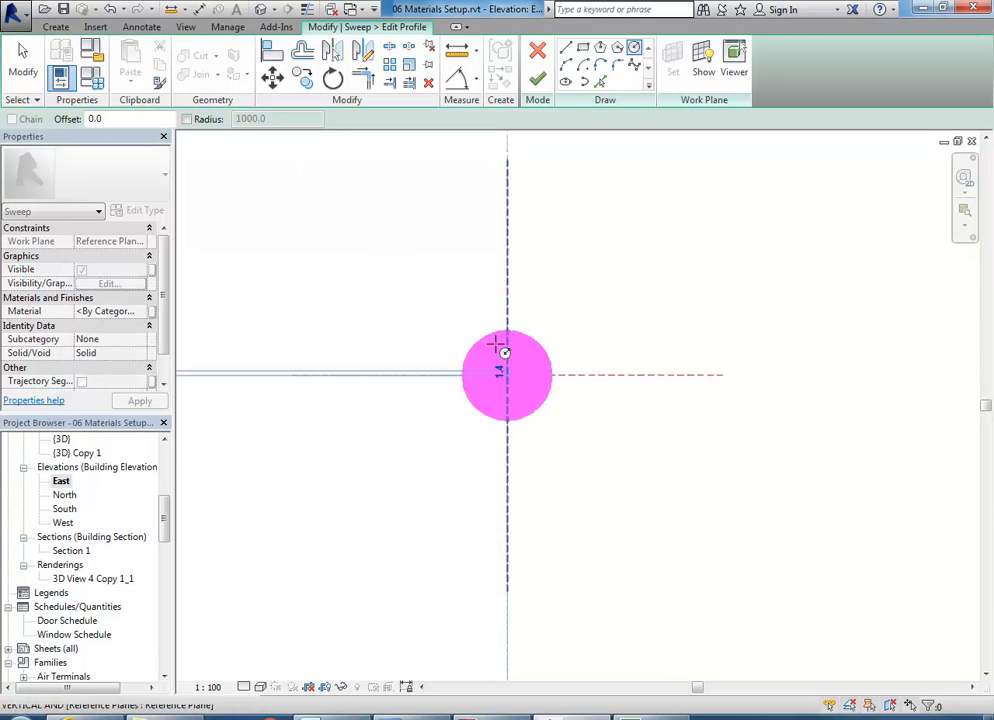
left_click(506, 290)
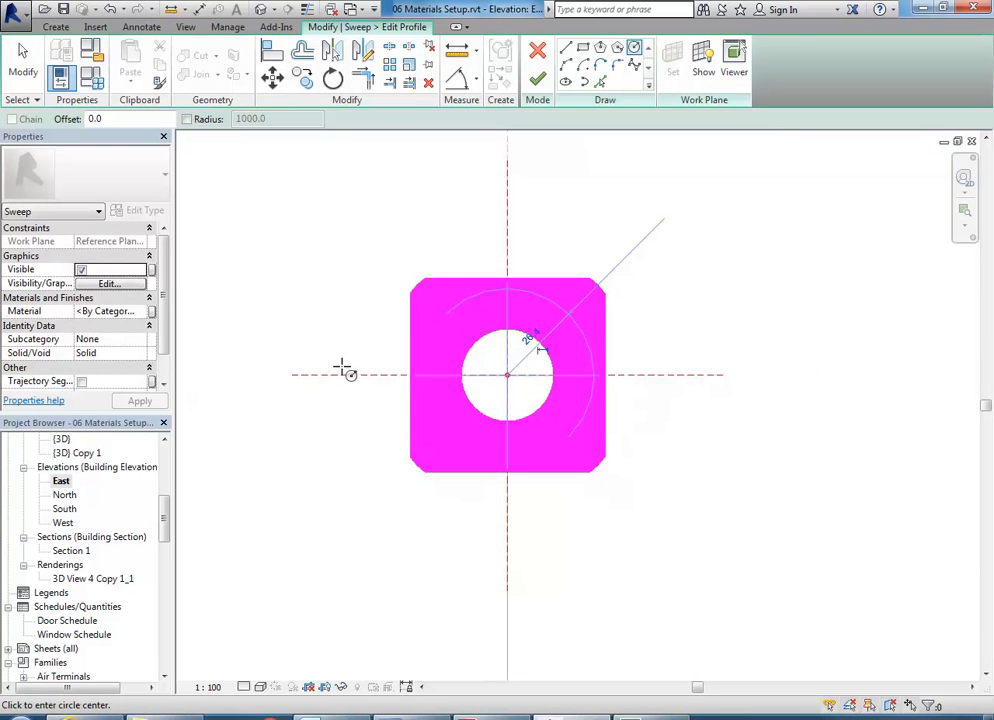
right_click(344, 204)
left_click(388, 213)
right_click(388, 212)
left_click(408, 224)
scroll(389, 262, "down", 3)
middle_click_drag(389, 262, 359, 267)
scroll(359, 267, "up", 2)
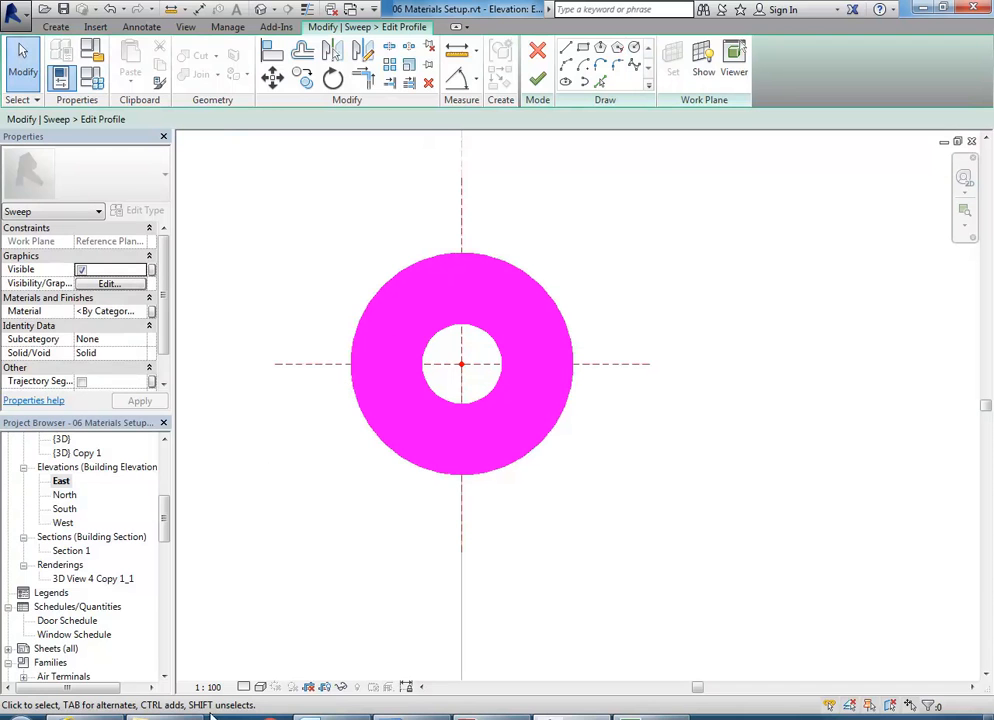
Step: Turn on thin line display and set the profile circle's radius to 15
left_click(308, 10)
mouse_move(384, 288)
middle_mouse_down()
mouse_move(446, 253)
mouse_move(410, 257)
mouse_move(395, 291)
middle_mouse_up()
scroll(400, 283, "up", 2)
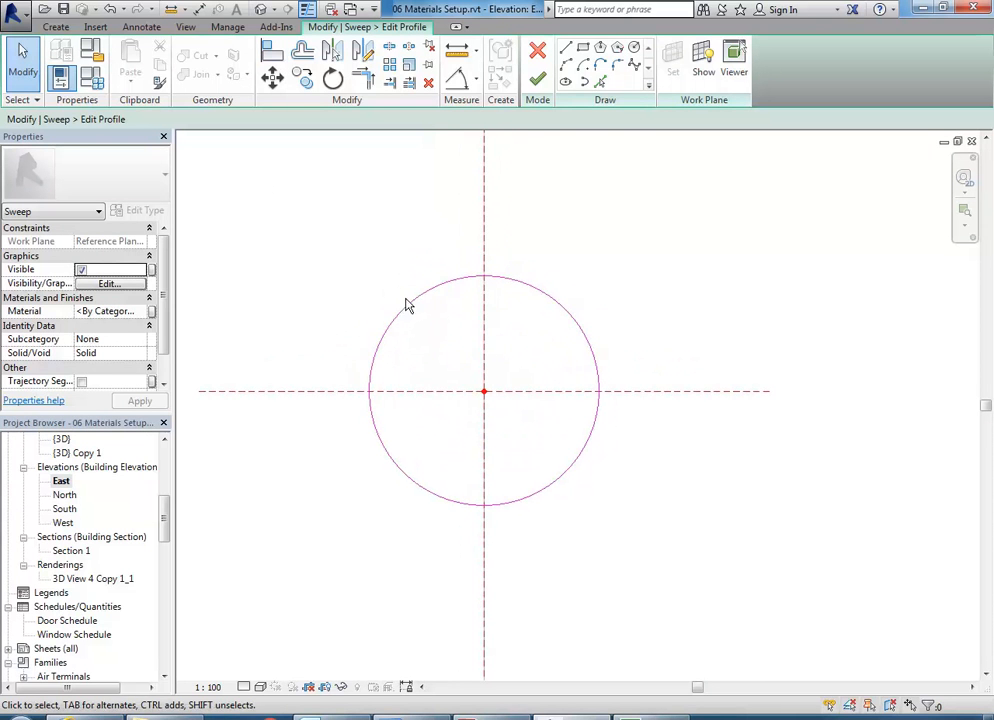
left_click(411, 311)
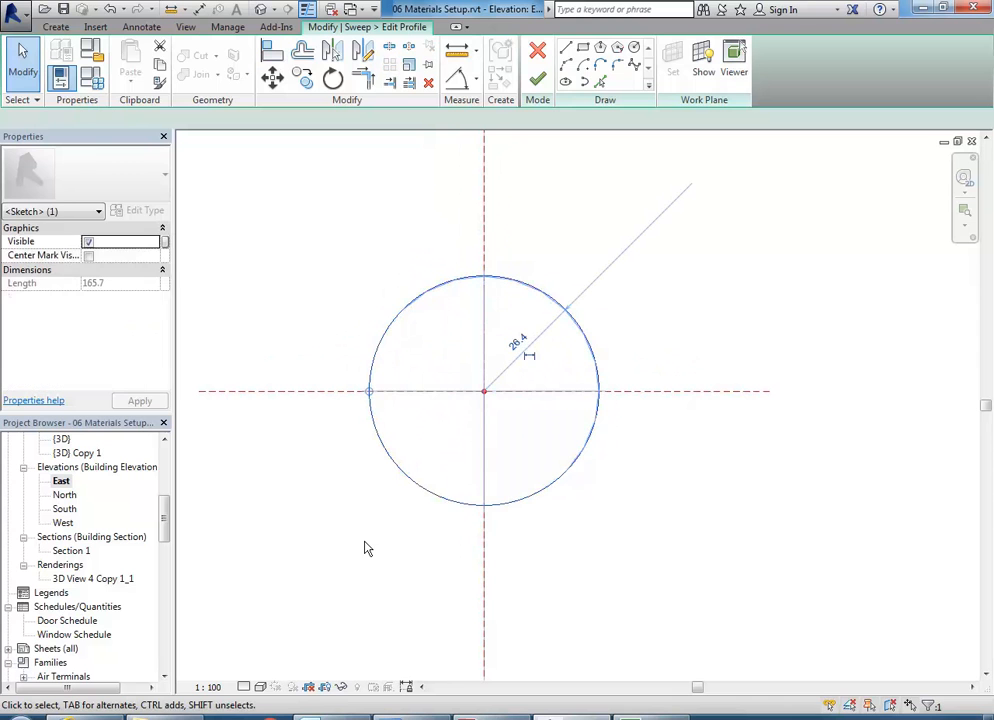
left_click(513, 341)
type("15")
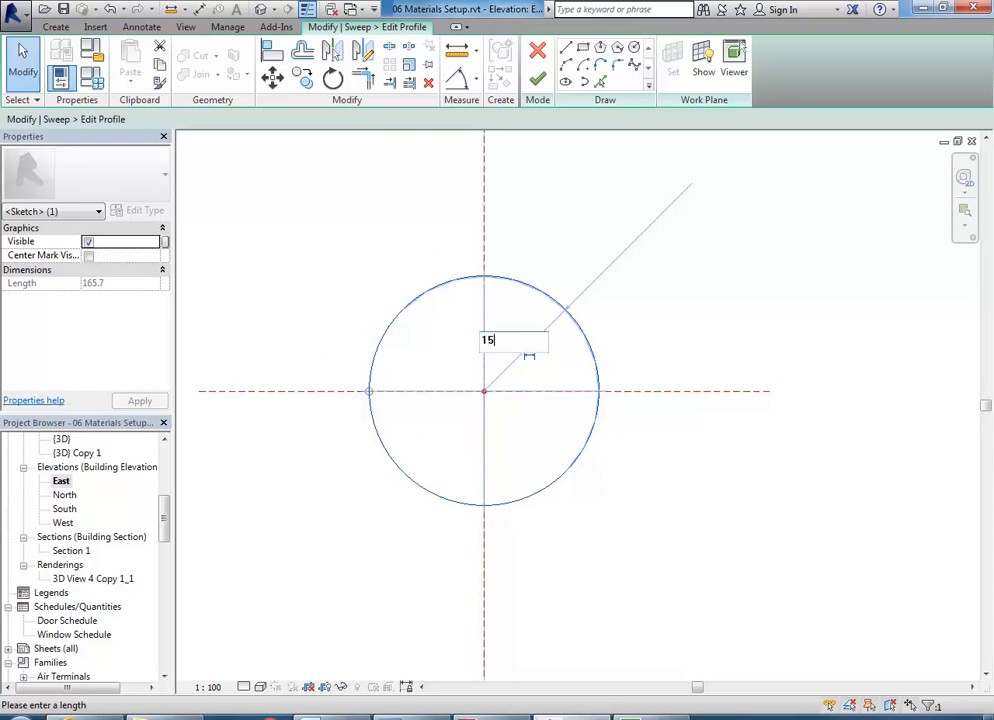
key("Return")
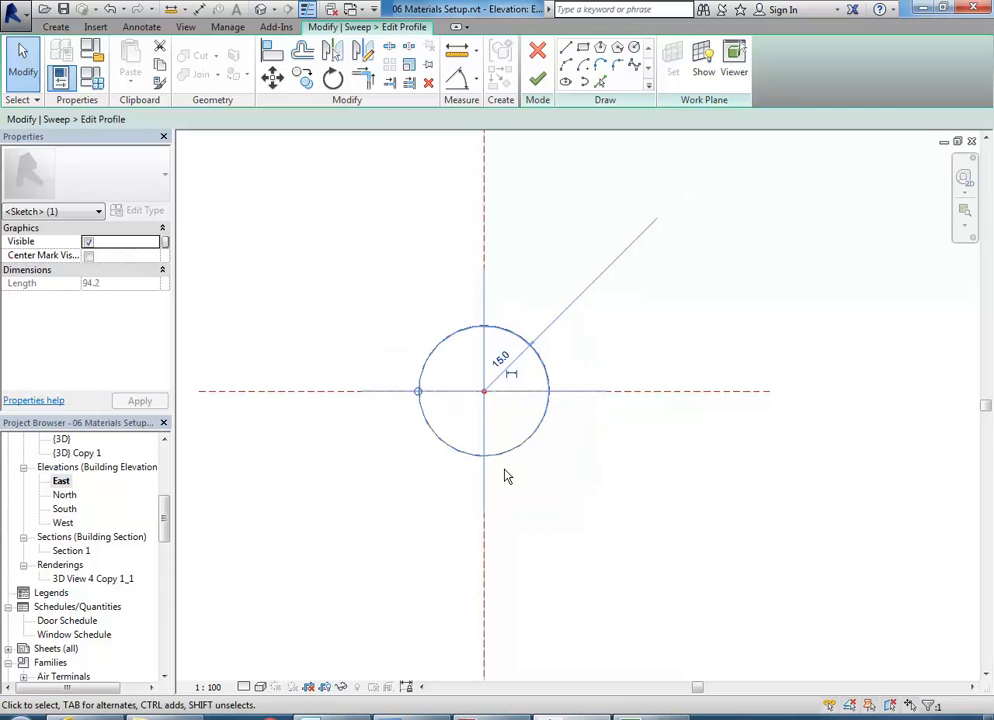
left_click(398, 316)
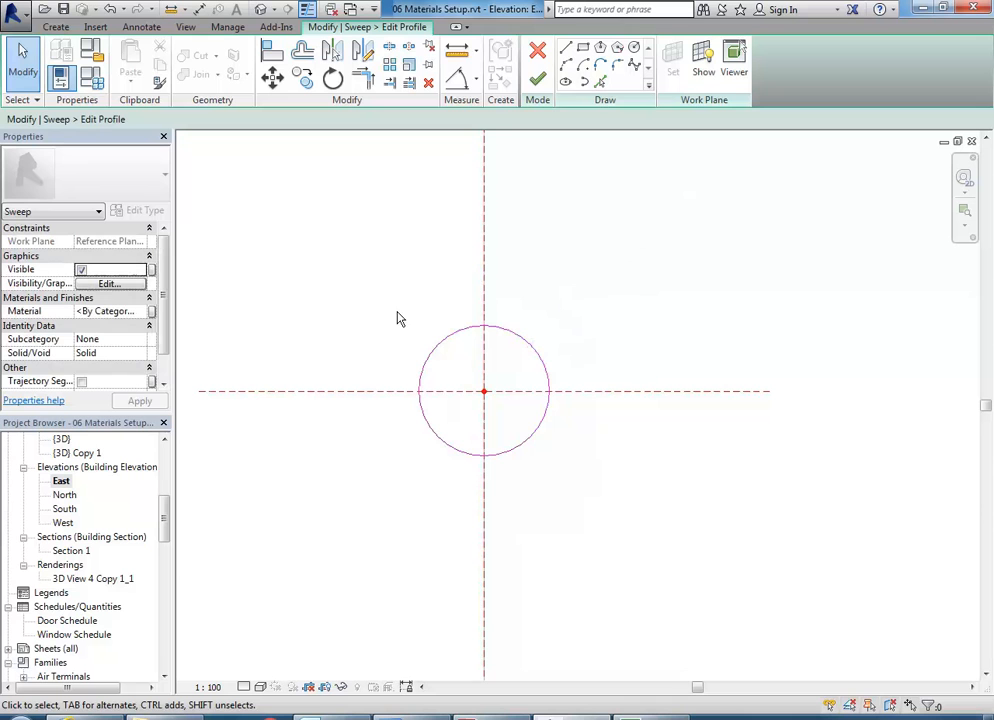
Step: Finish the circular profile and complete the handle sweep in the {3D} Copy 1 view
left_click(541, 80)
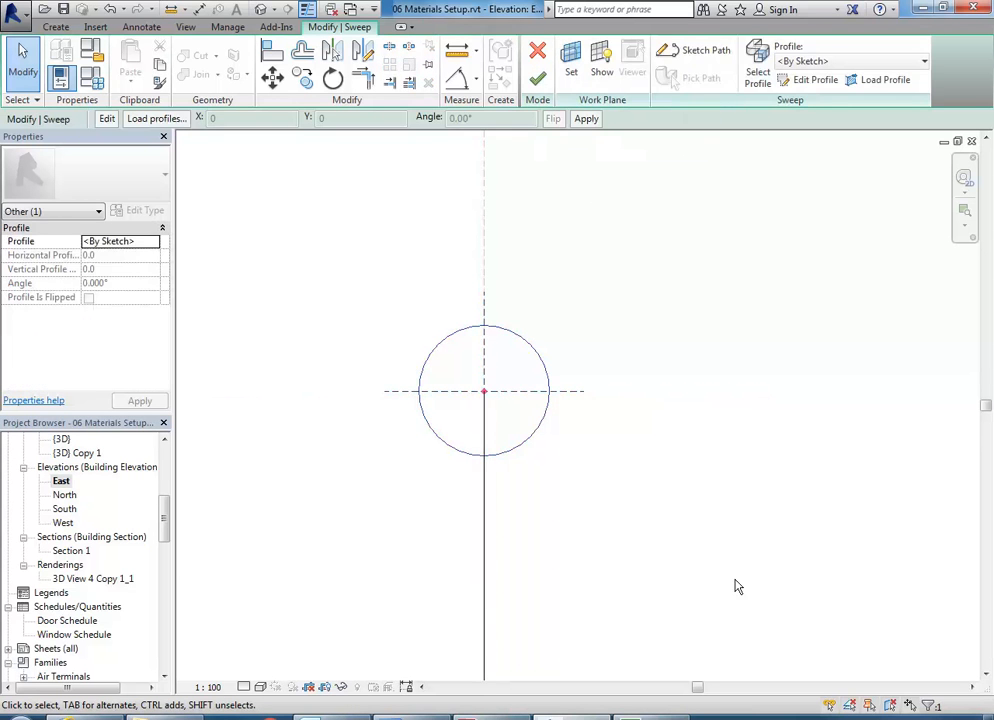
double_click(72, 455)
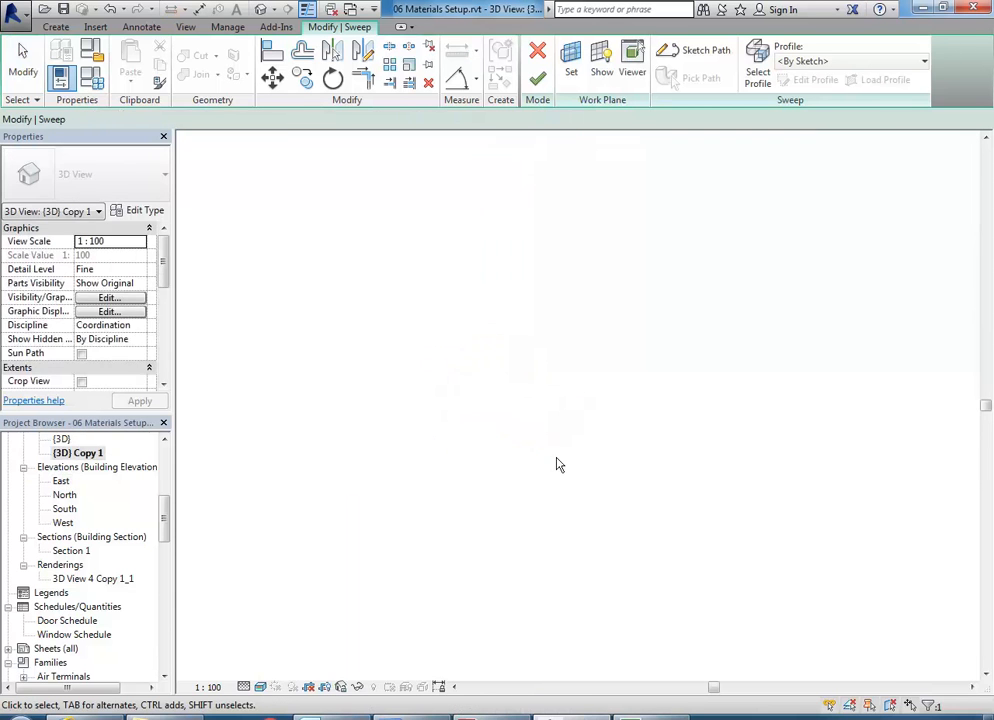
middle_click_drag(435, 476, 457, 469)
scroll(457, 469, "up", 1)
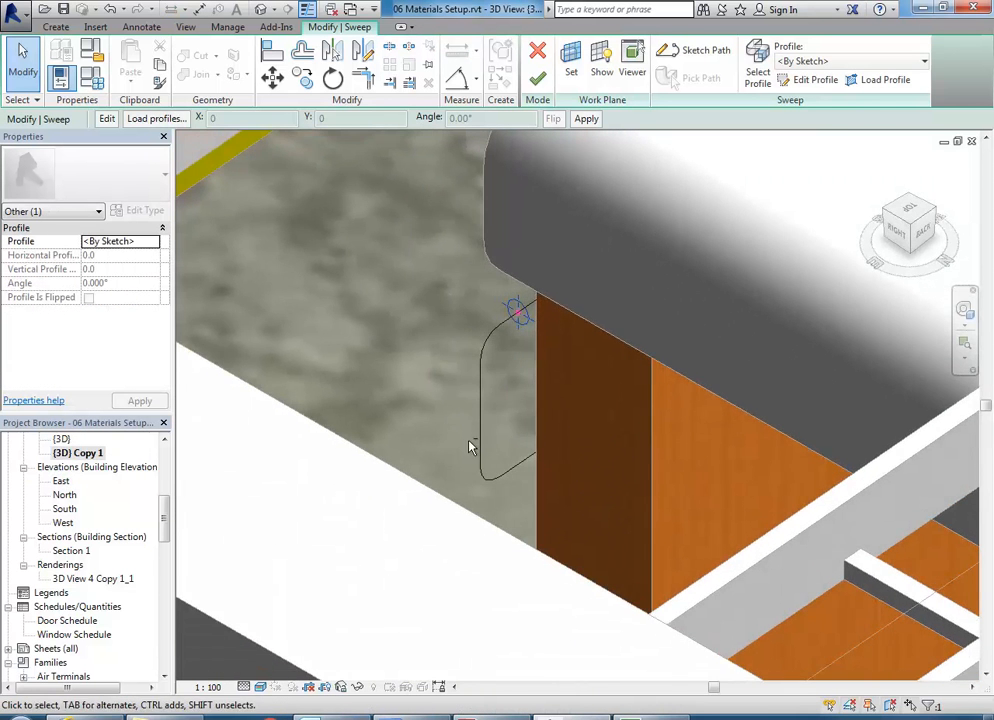
scroll(458, 436, "up", 3)
middle_click_drag(481, 424, 513, 244, "shift")
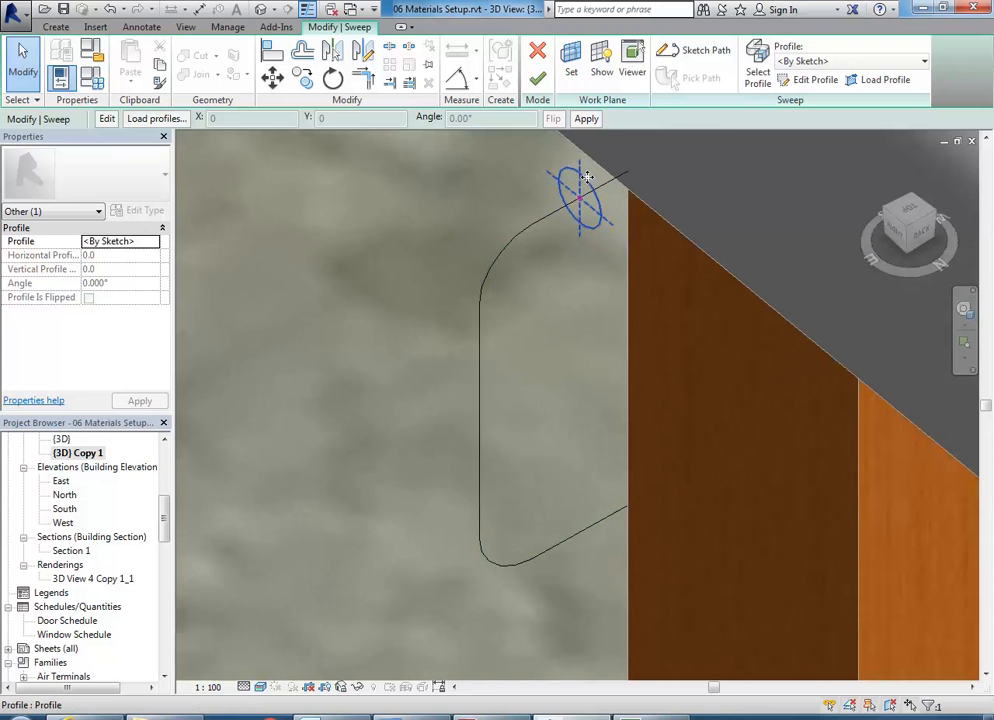
left_click(538, 80)
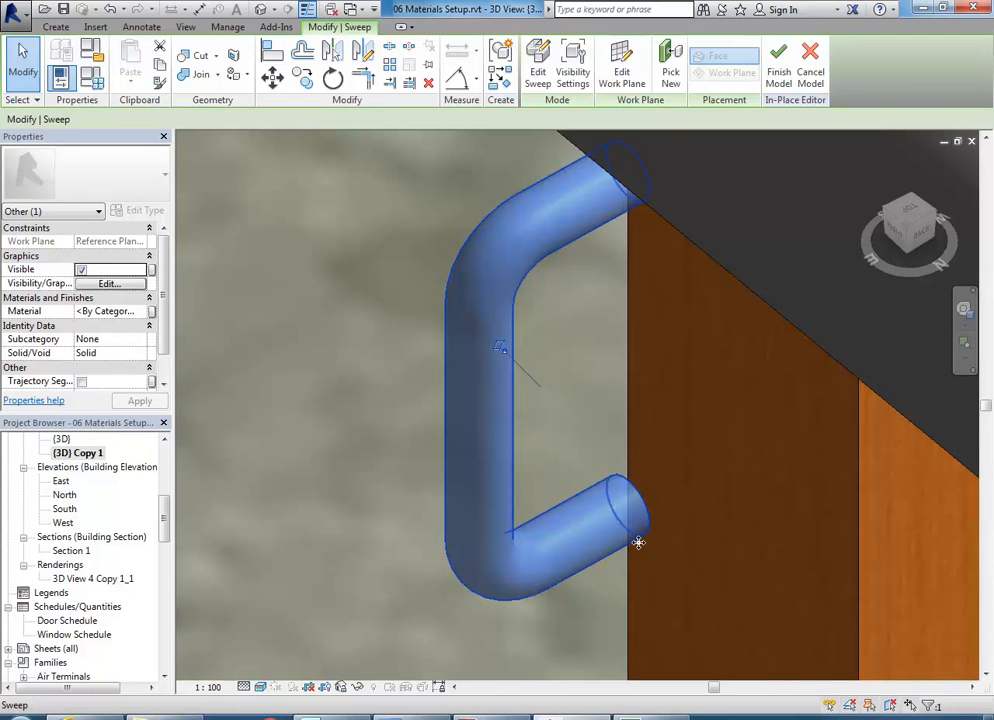
scroll(638, 543, "down", 5)
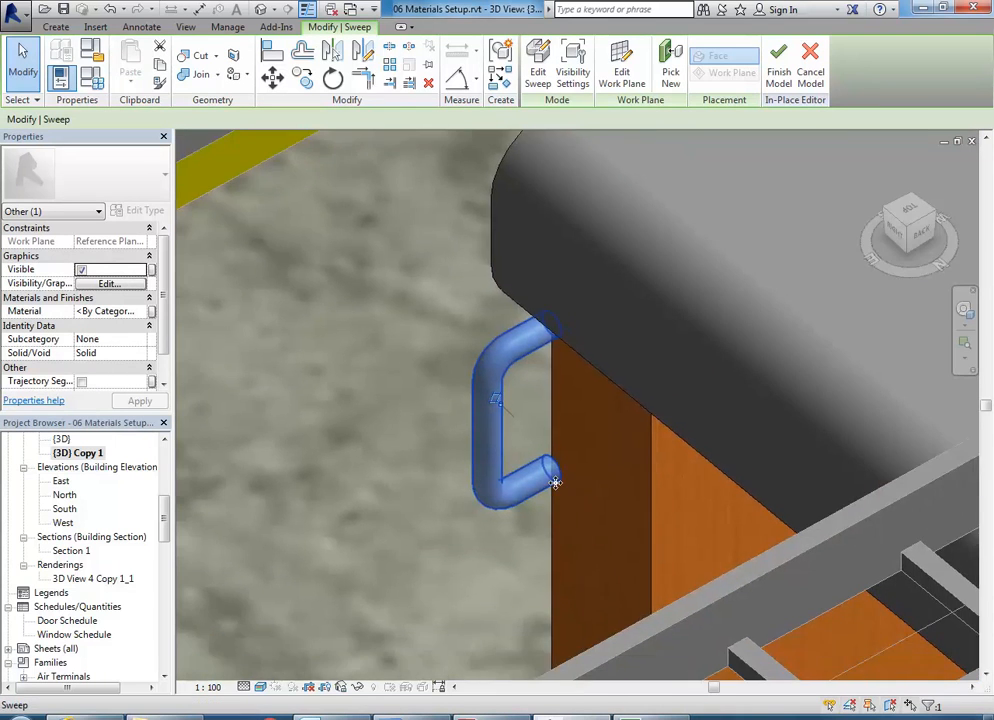
middle_click_drag(524, 559, 552, 462, "shift")
scroll(552, 462, "up", 2)
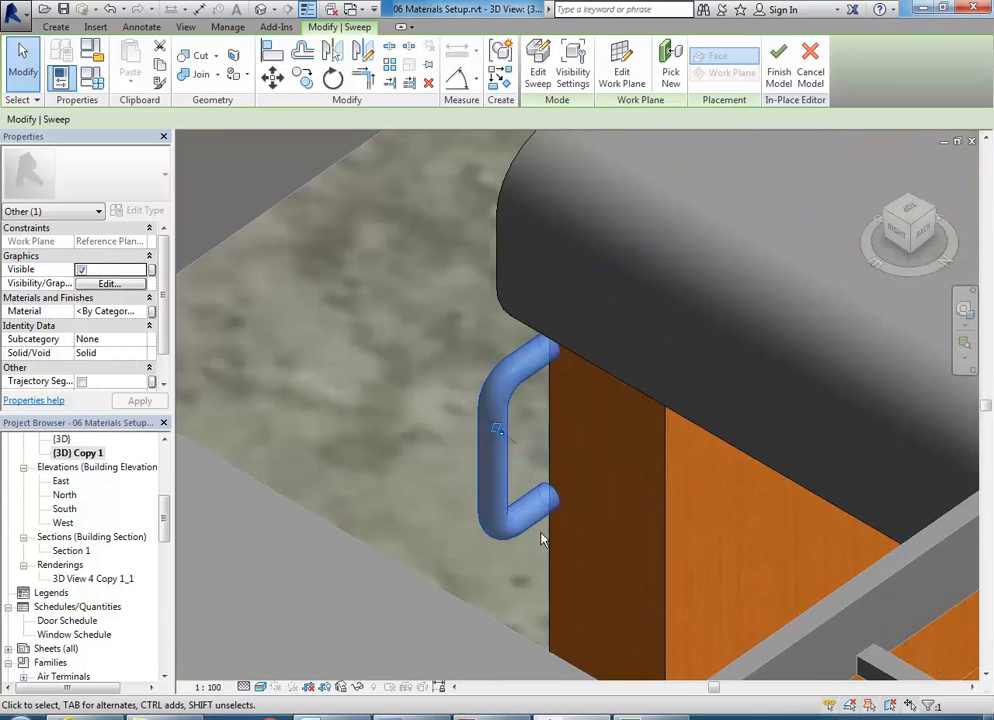
key("Escape")
Step: Open the 01 Level 9 FL floor plan at the casework unit and clear the selection of the handle
left_click_drag(165, 533, 166, 492)
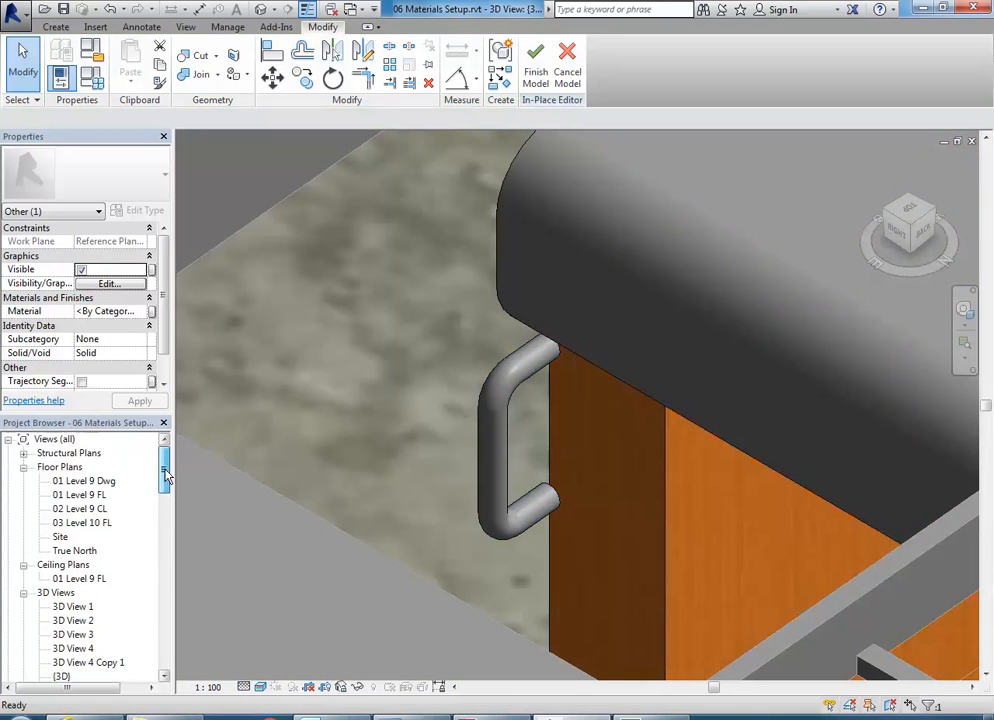
scroll(126, 499, "up", 1)
double_click(86, 498)
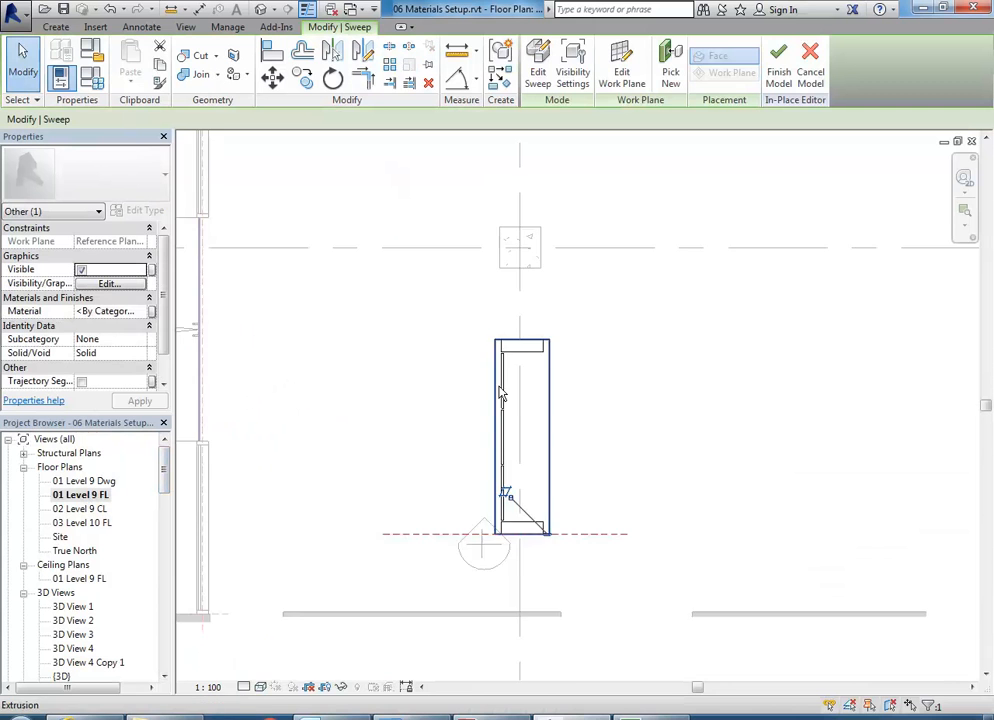
scroll(517, 432, "down", 6)
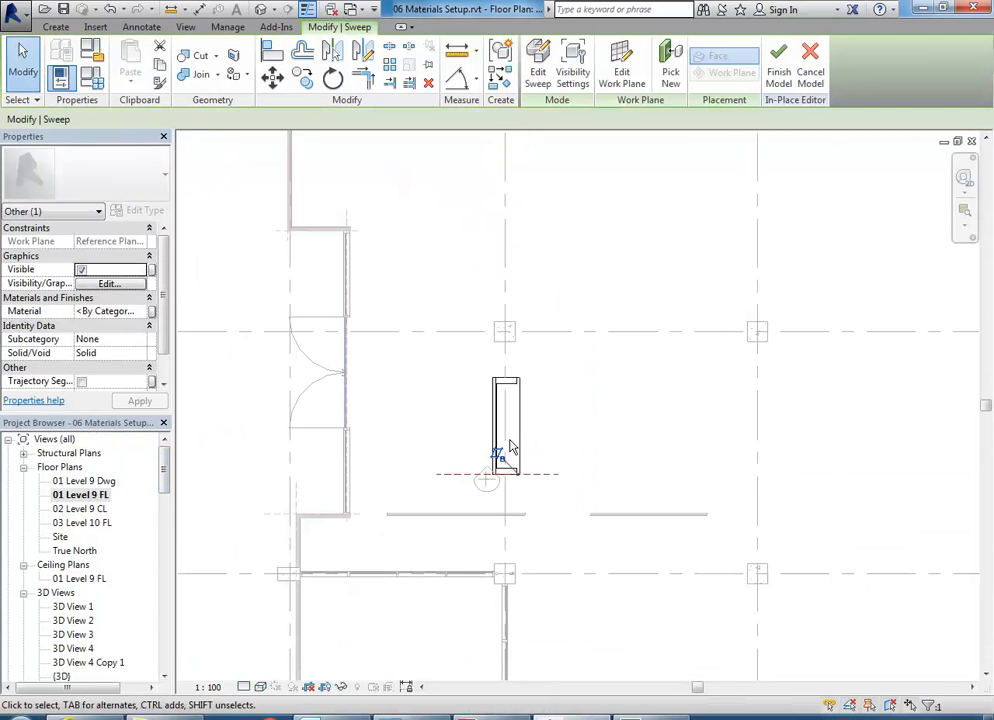
scroll(476, 449, "up", 8)
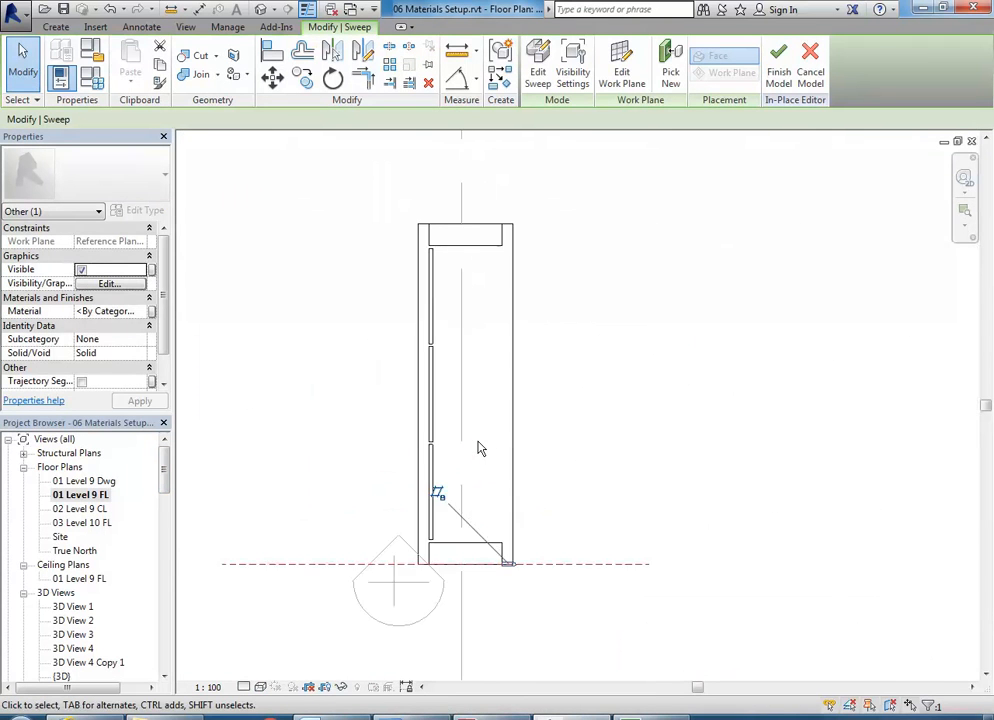
left_click(282, 442)
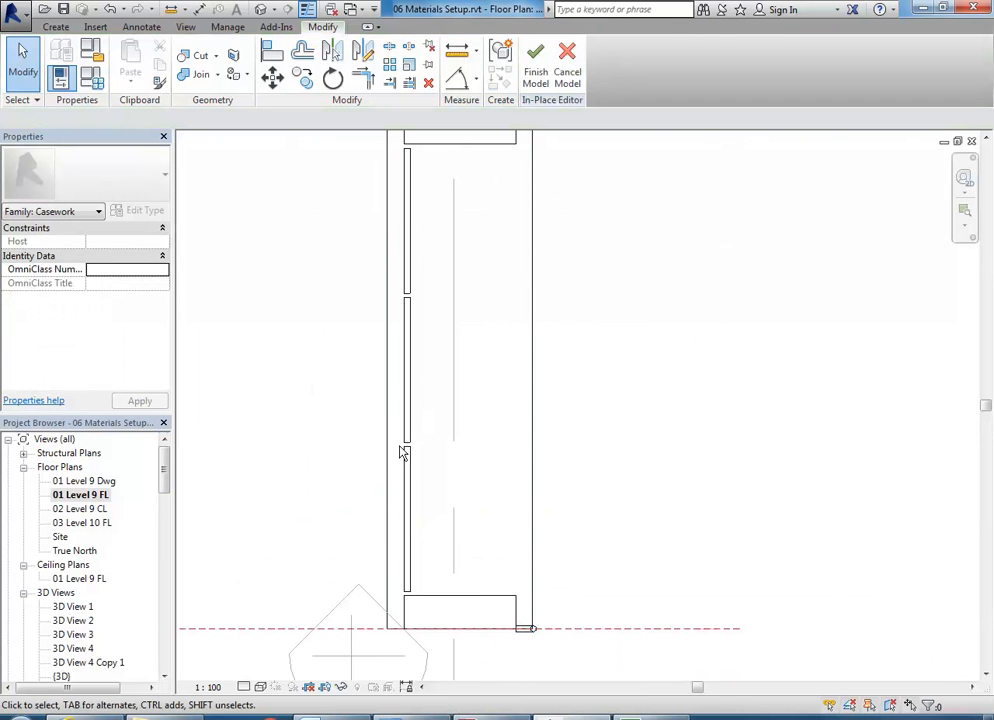
Step: Move the door panel extrusion across the casework unit to the side where the handle is
left_click(406, 455)
middle_click_drag(430, 558, 373, 568)
scroll(360, 540, "up", 4)
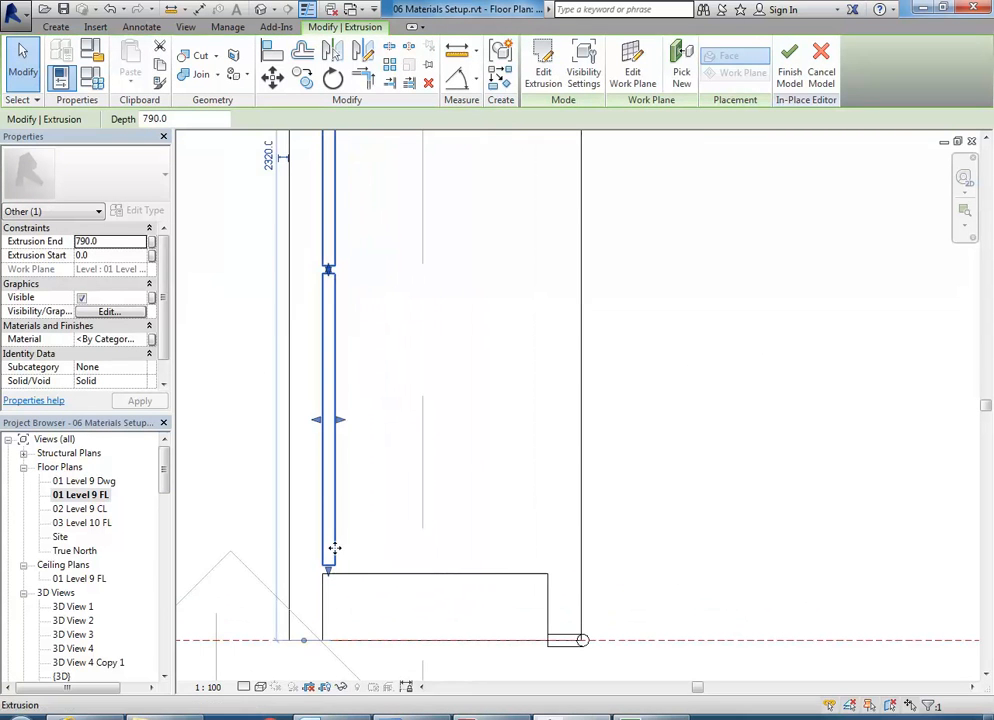
left_click_drag(334, 550, 544, 546)
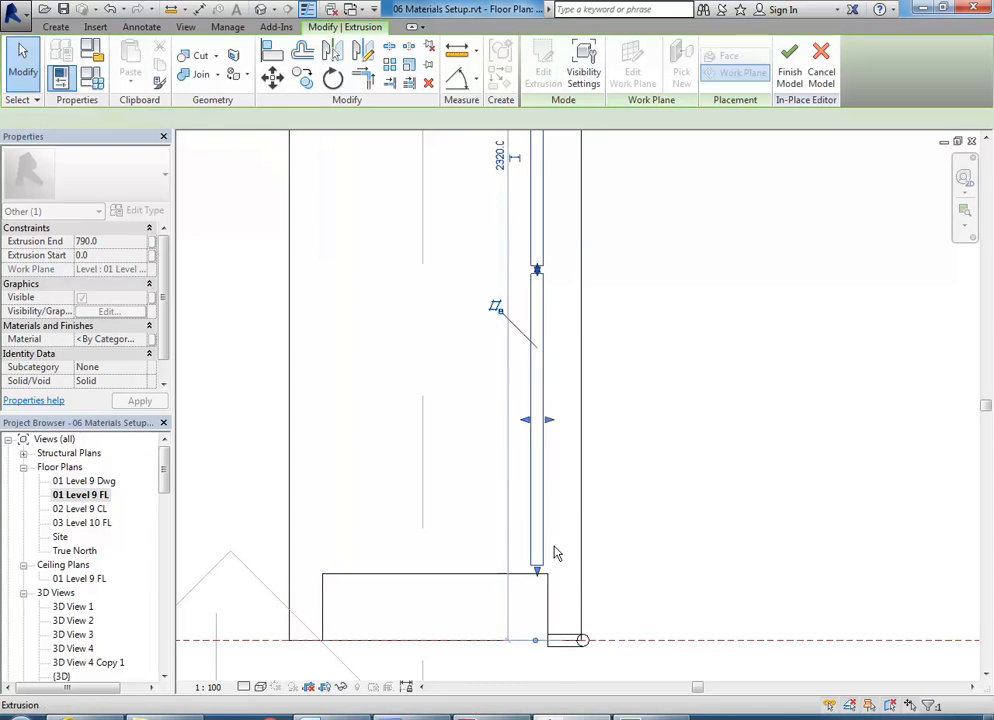
Step: Align the lower door panel's outer face with the outer face of the casework's end block
scroll(555, 552, "up", 2)
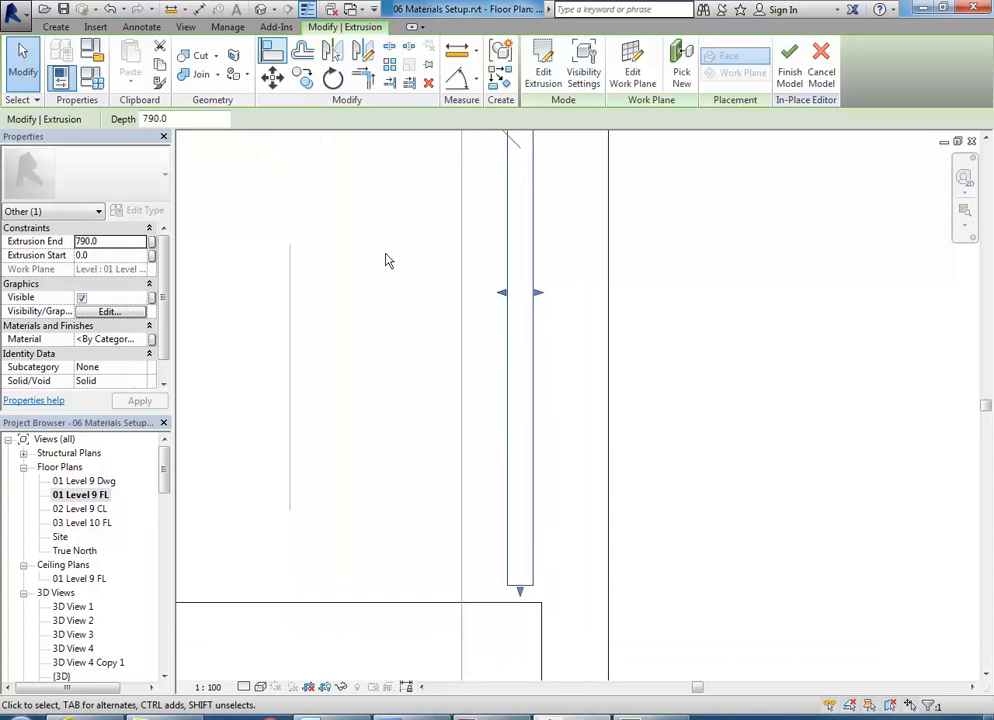
left_click(272, 60)
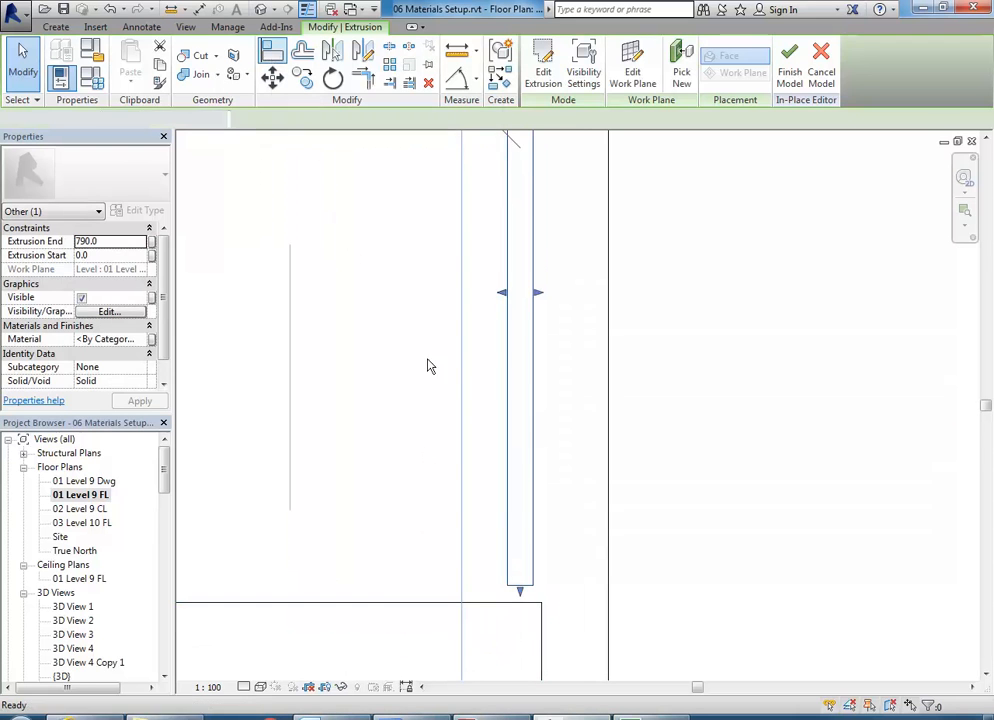
left_click(533, 556)
right_click(459, 470)
left_click(487, 483)
scroll(460, 560, "down", 2)
scroll(441, 620, "up", 3)
Step: Move the handle sweep from the casework's end corner up to the upper end of the lower door panel
left_click(448, 582)
scroll(378, 558, "up", 2)
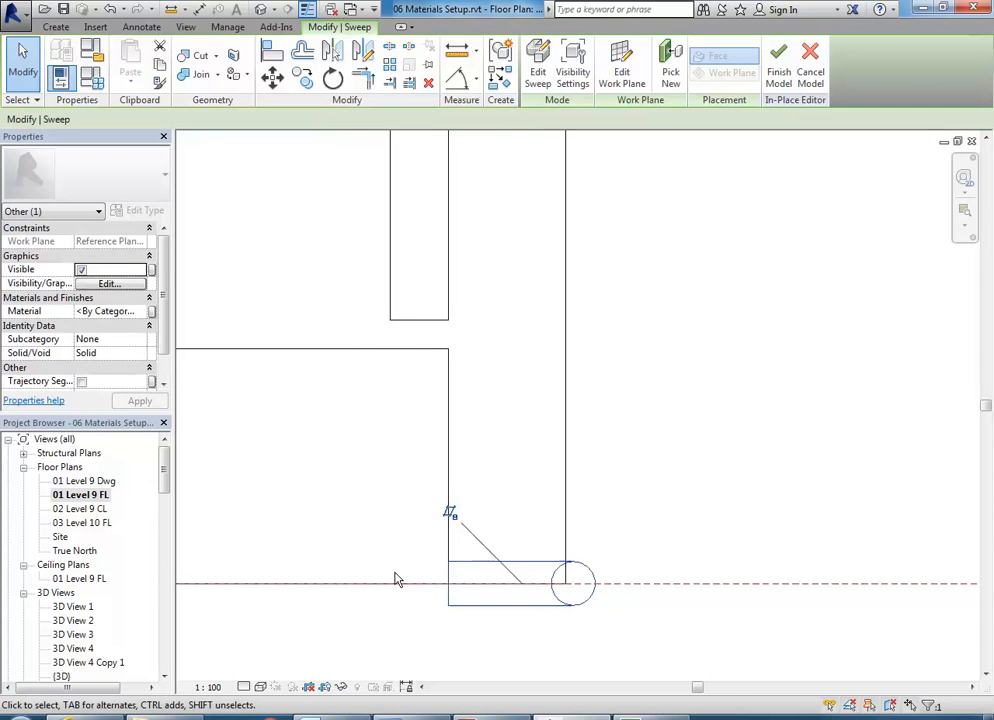
scroll(454, 582, "down", 1)
left_click_drag(454, 582, 451, 320)
scroll(450, 320, "down", 1)
scroll(450, 321, "down", 1)
middle_click_drag(450, 321, 435, 621)
scroll(448, 530, "down", 2)
left_click_drag(446, 627, 446, 226)
middle_click_drag(446, 226, 450, 328)
scroll(449, 274, "up", 3)
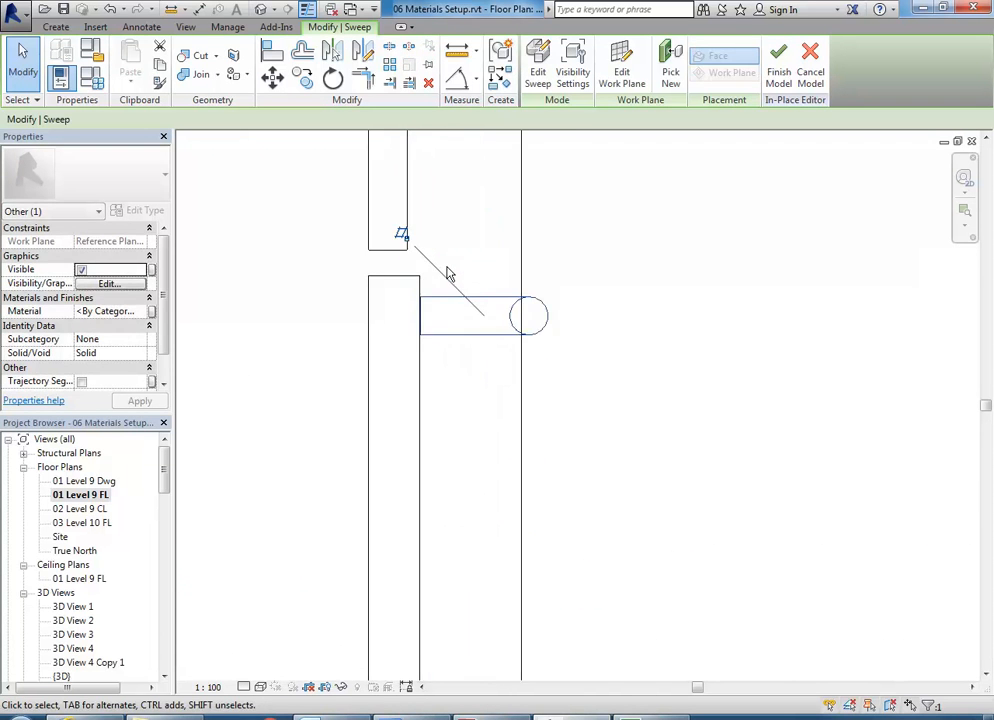
Step: Shift the handle slightly down the lower door panel, away from the gap between the panels
scroll(437, 317, "up", 2)
scroll(428, 313, "up", 3)
left_click_drag(428, 315, 435, 373)
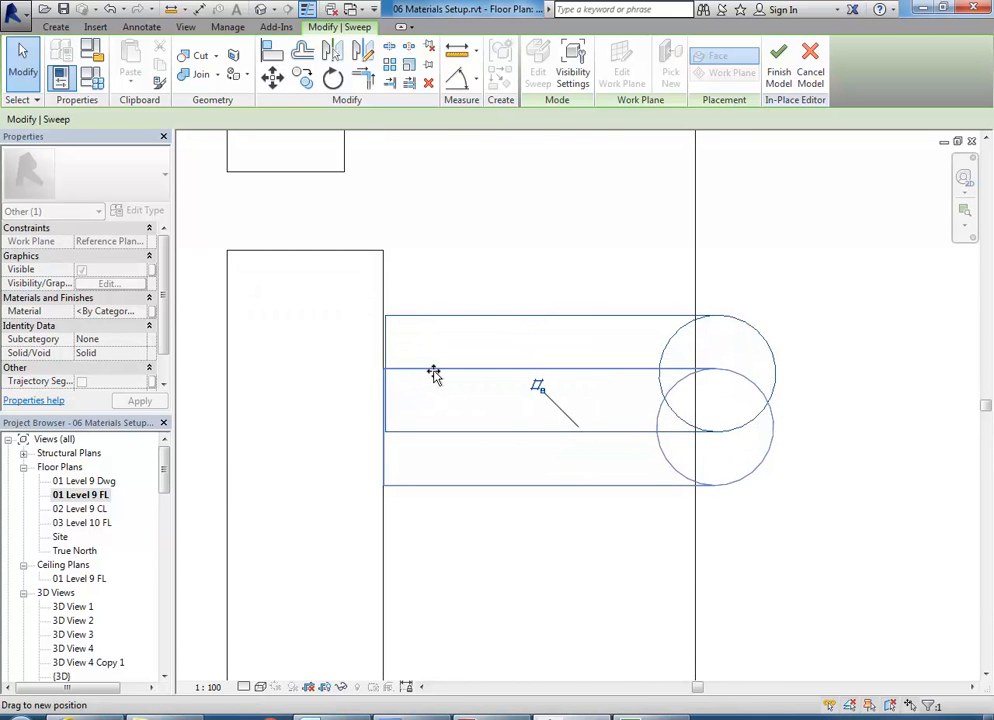
scroll(435, 371, "down", 5)
scroll(418, 485, "up", 2)
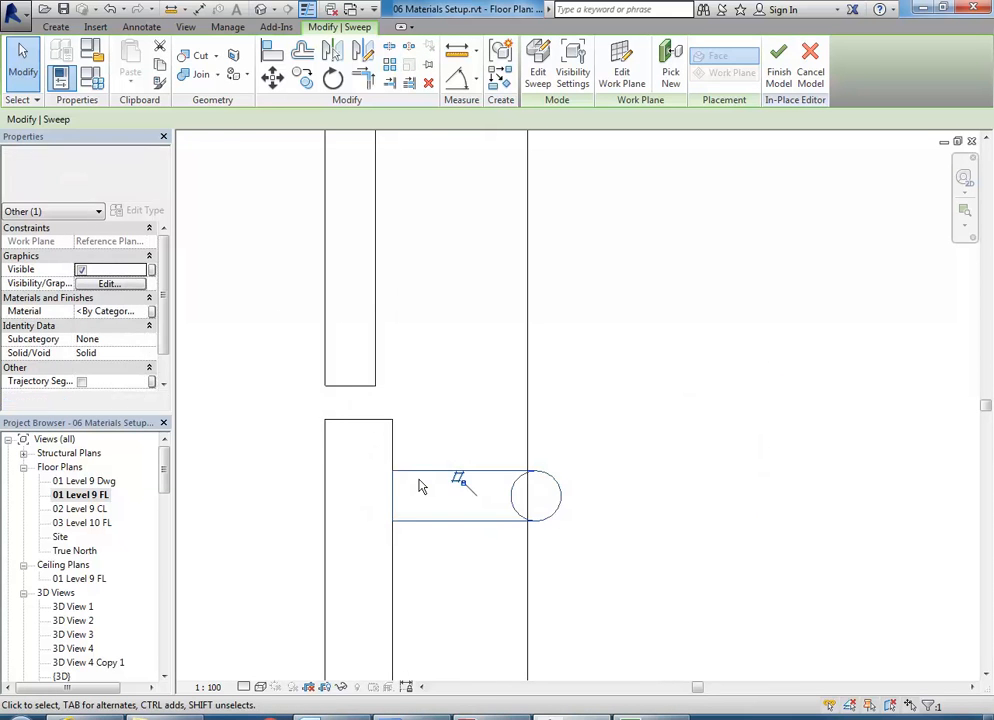
scroll(424, 420, "down", 2)
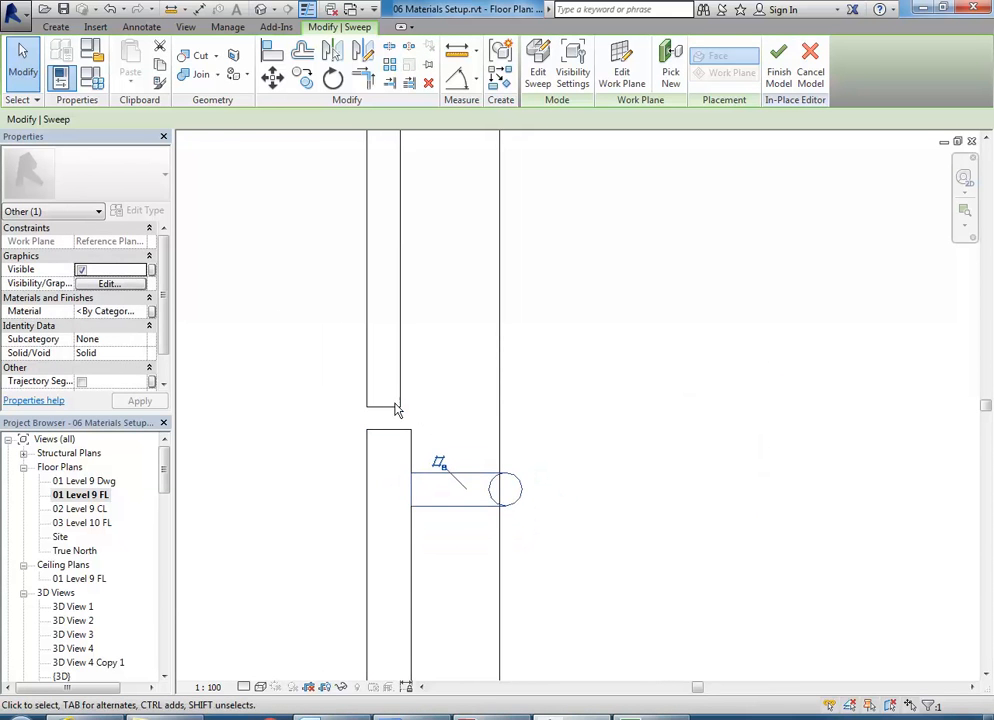
Step: Align the middle door panel's outer face with the lower panel's outer face
left_click(272, 53)
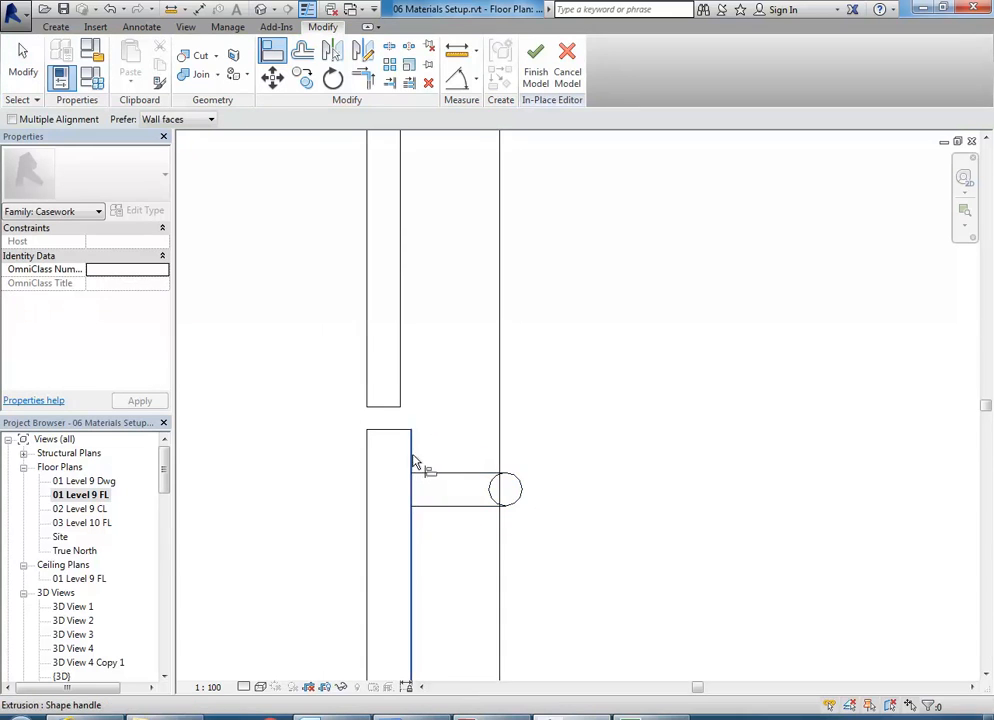
left_click(408, 395)
scroll(342, 375, "down", 2)
middle_click_drag(342, 368, 349, 408)
right_click(302, 351)
left_click(332, 361)
right_click(335, 358)
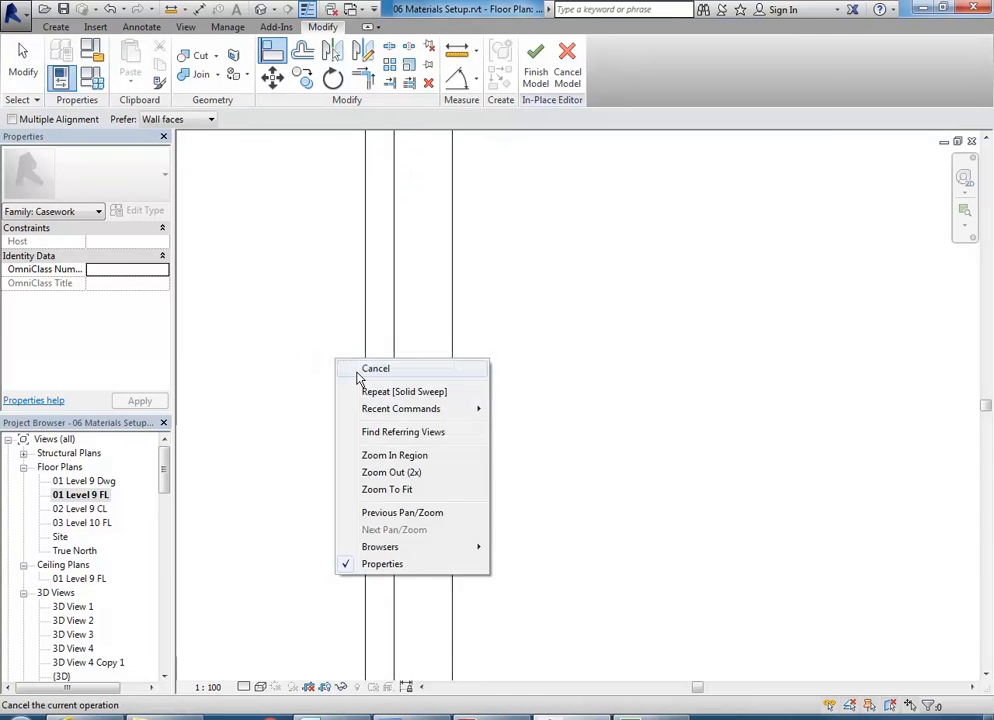
left_click(358, 371)
Step: Copy the lower door's handle straight up onto the middle door panel, just past the gap between the two panels
left_click(420, 480)
scroll(368, 344, "up", 1)
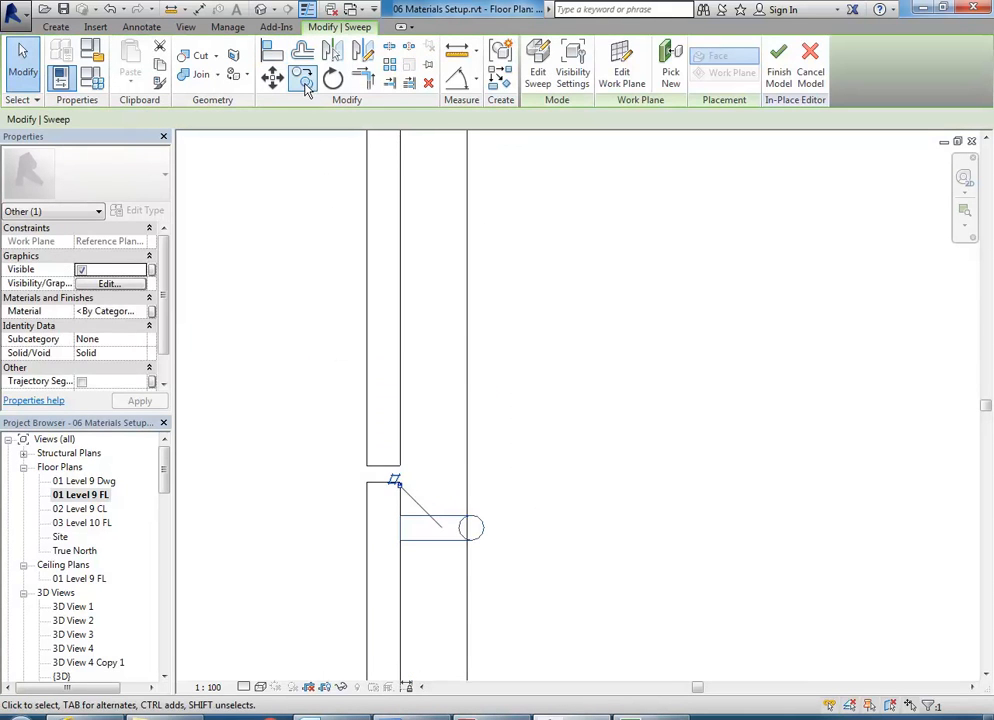
left_click(302, 77)
left_click(401, 540)
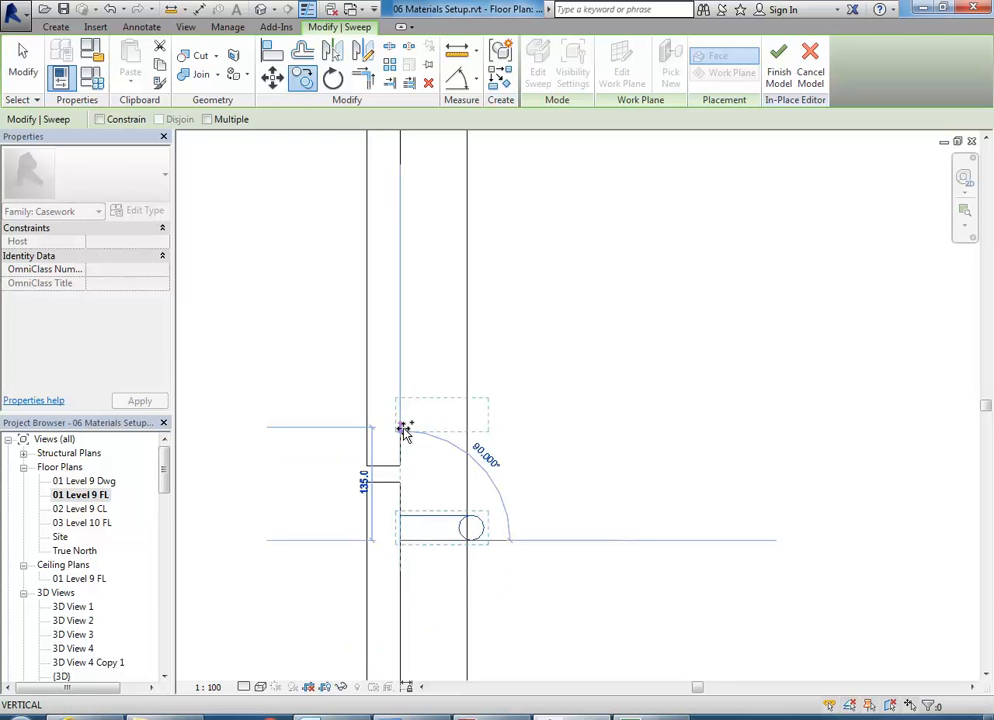
left_click(399, 423)
scroll(399, 423, "down", 1)
middle_click_drag(399, 423, 397, 544)
Step: Copy the middle door's handle straight up to the lower end of the upper door panel
left_click(299, 76)
left_click(398, 578)
scroll(402, 492, "down", 1)
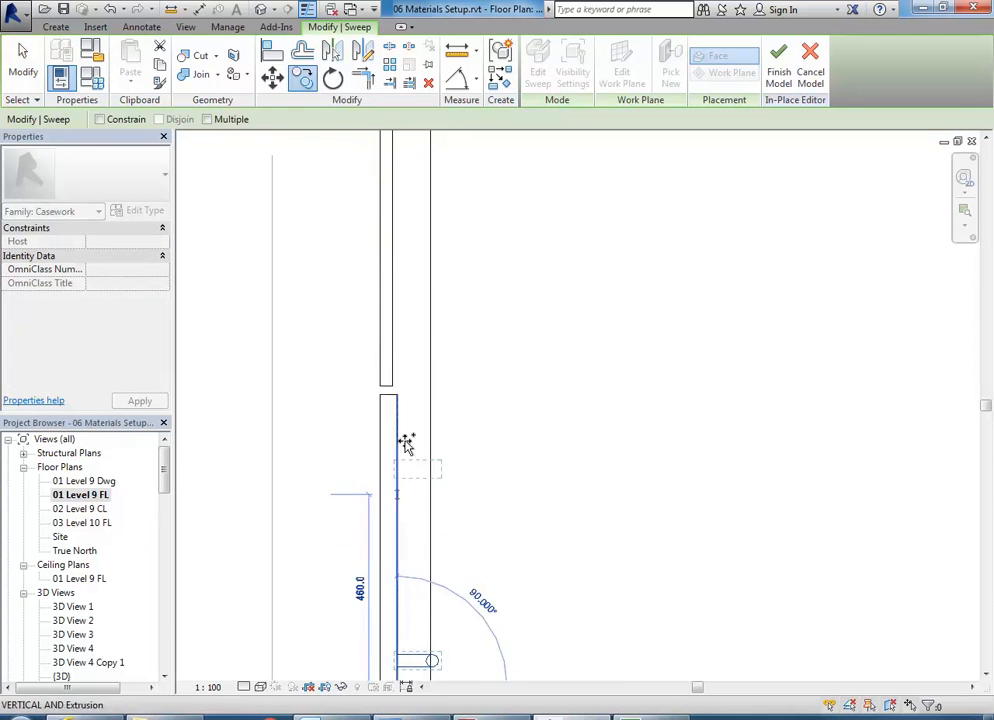
left_click(401, 388)
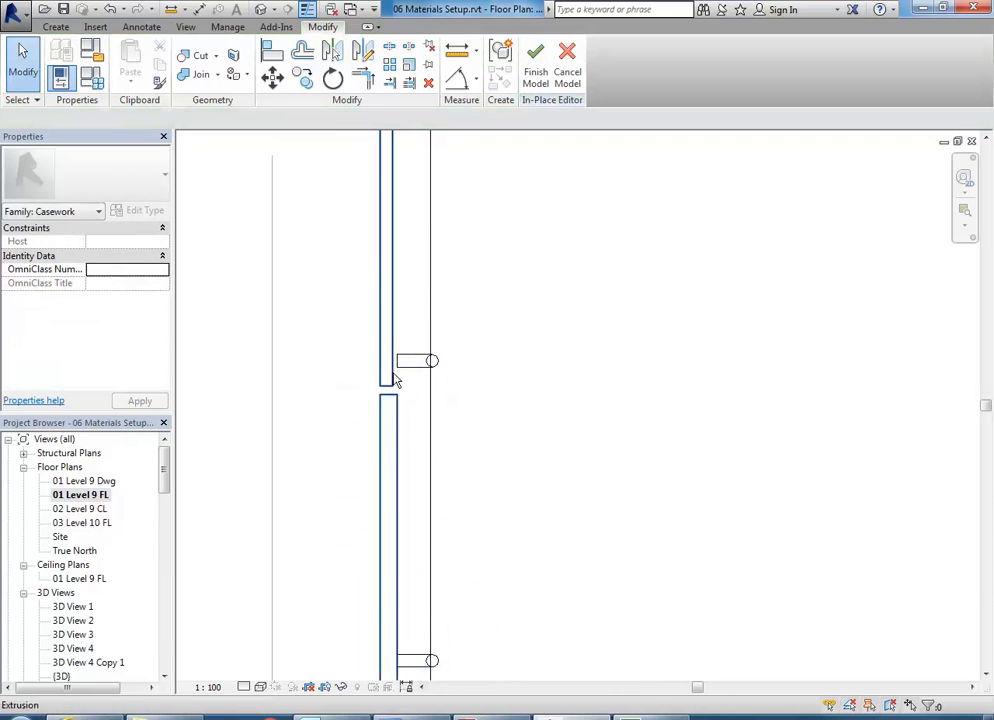
Step: Align the upper door panel's outer face with the middle panel's outer face
left_click(272, 50)
scroll(378, 337, "up", 2)
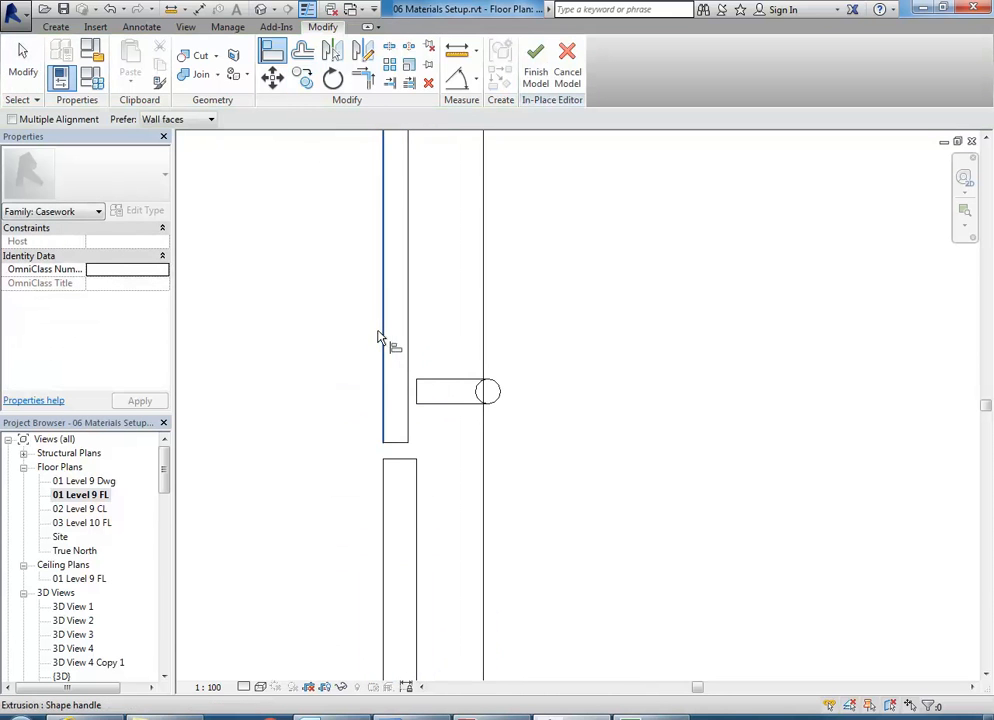
left_click(416, 521)
scroll(350, 430, "down", 2)
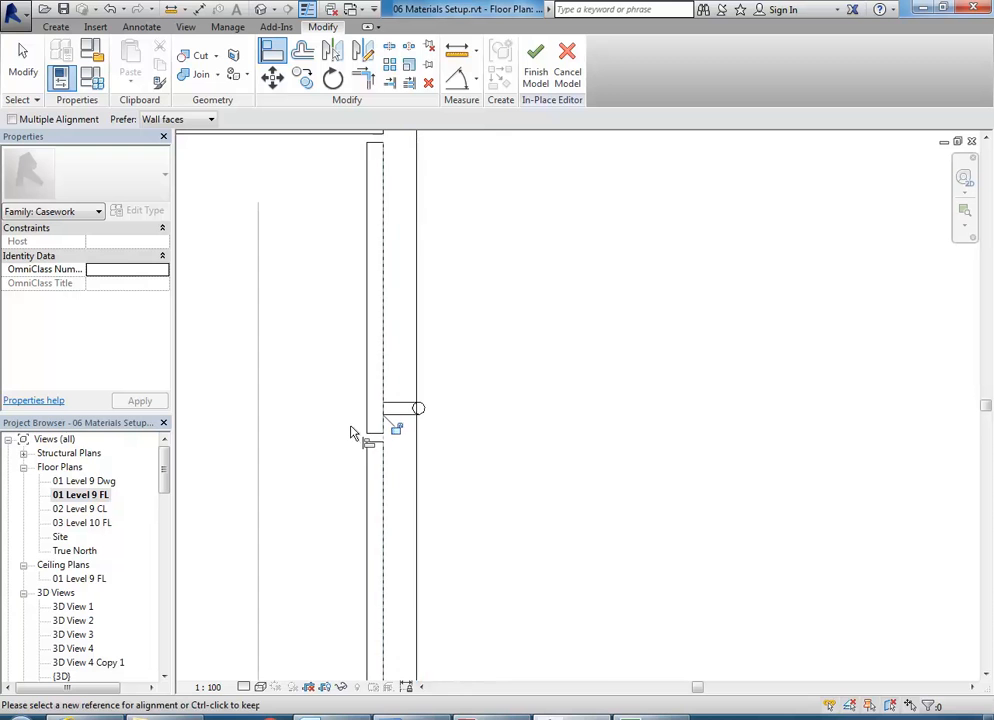
key("Escape")
scroll(390, 439, "down", 2)
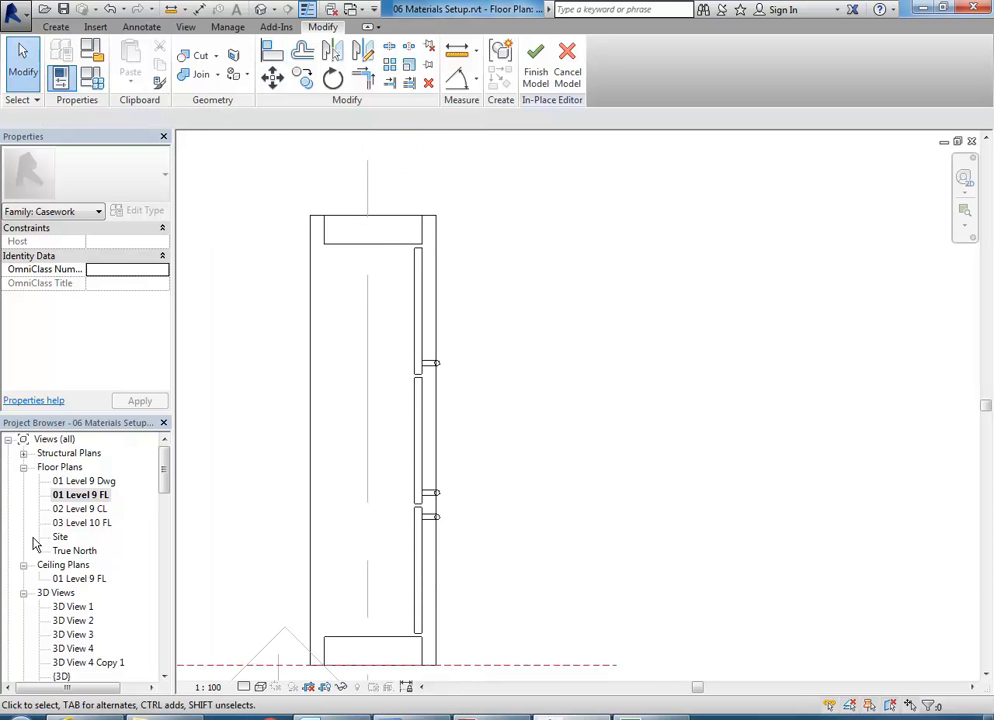
Step: Examine the three door handles on the casework up close in the 3D View 4 Copy 1 perspective
double_click(66, 663)
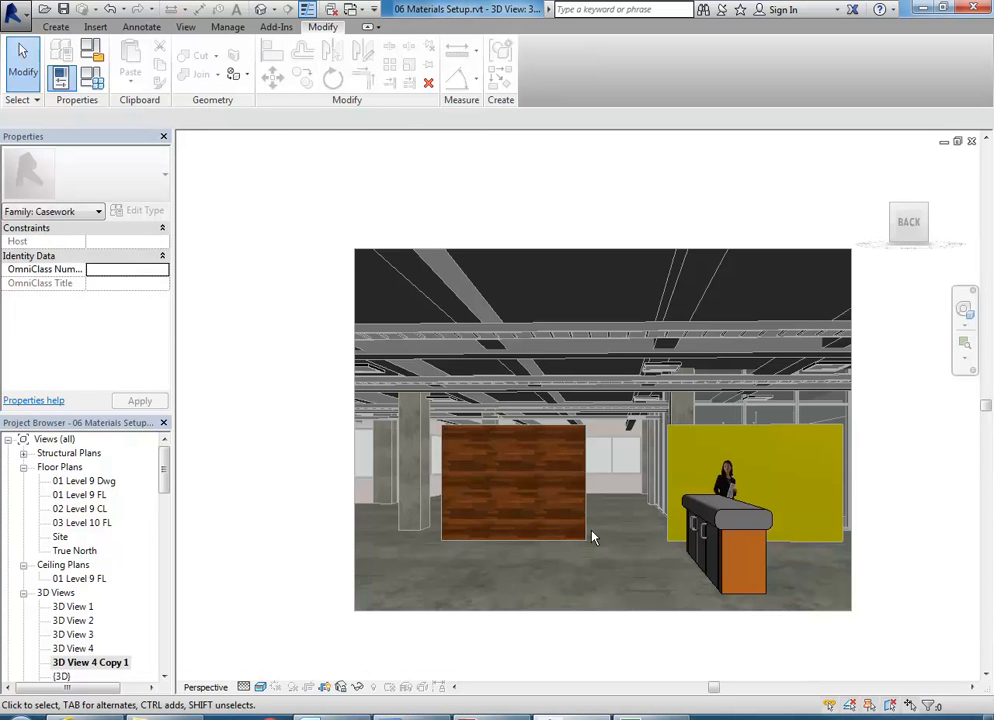
scroll(740, 563, "up", 2)
scroll(600, 520, "up", 4)
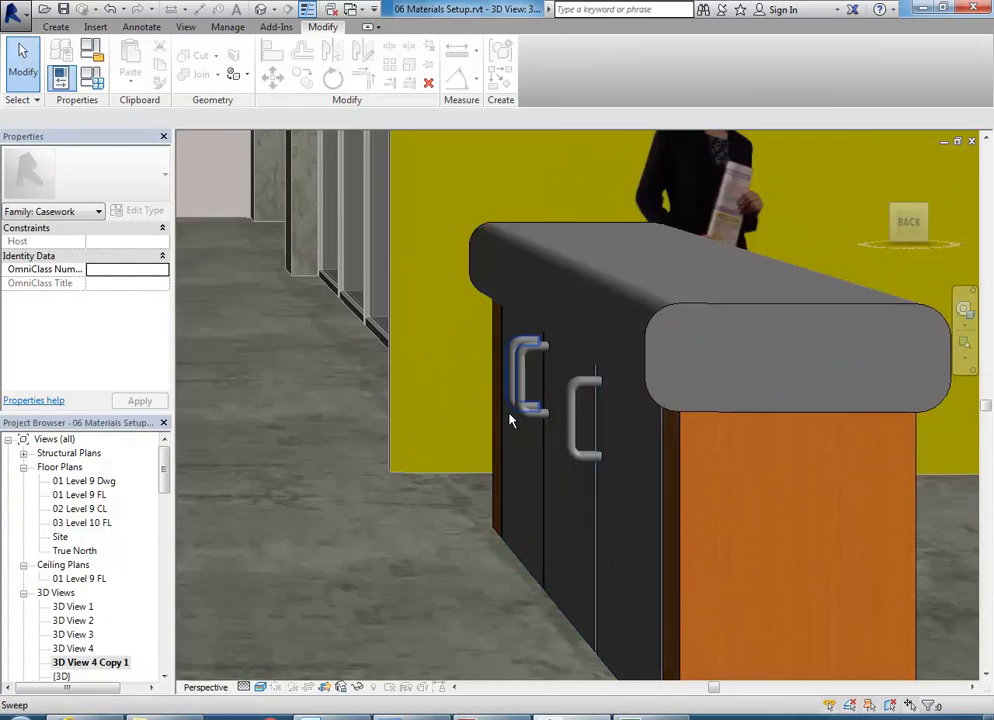
scroll(516, 440, "up", 3)
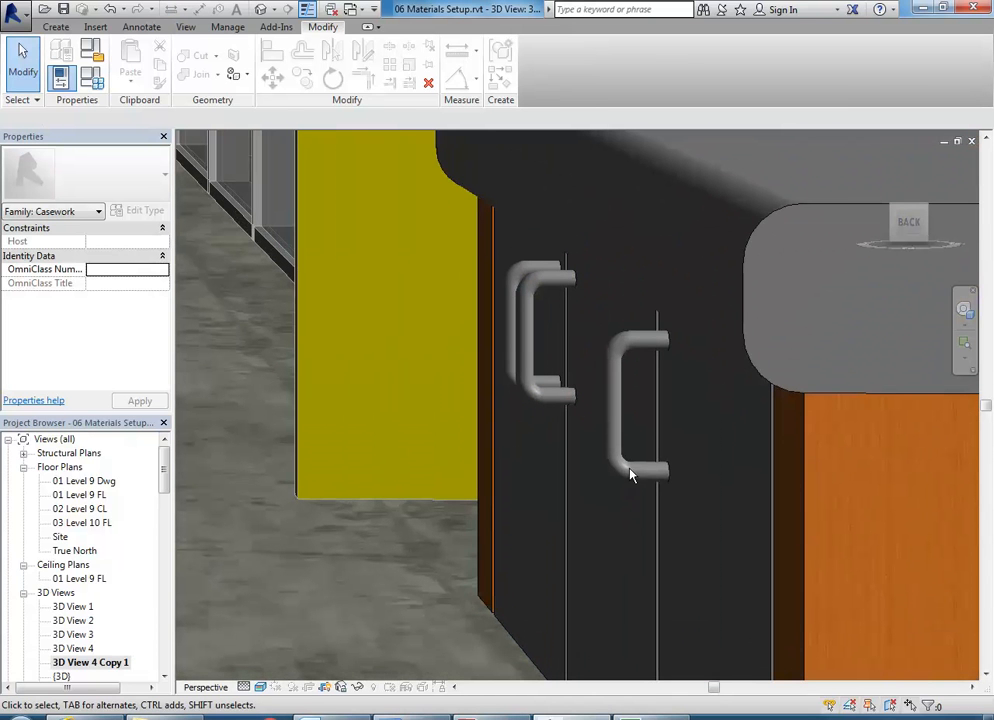
left_click(650, 350)
middle_click_drag(650, 381, 639, 397)
scroll(632, 408, "up", 2)
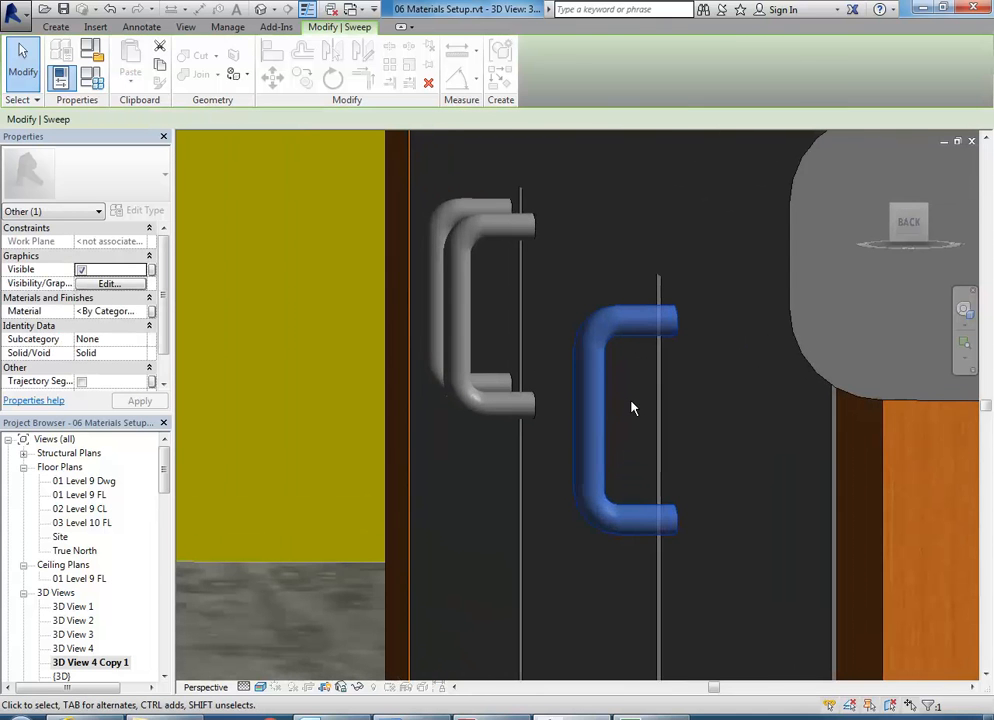
key("Escape")
Step: In Section 1, edit the selected handle's sweep path and set the spacing between its two horizontal legs to 100
scroll(160, 470, "down", 5)
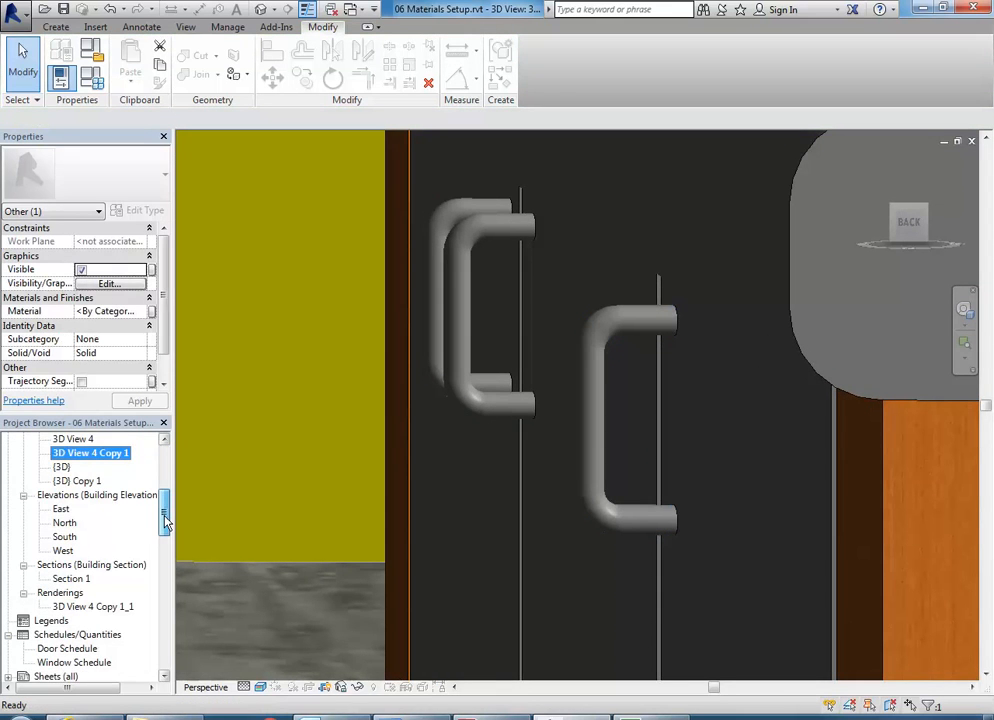
left_click(70, 579)
double_click(72, 579)
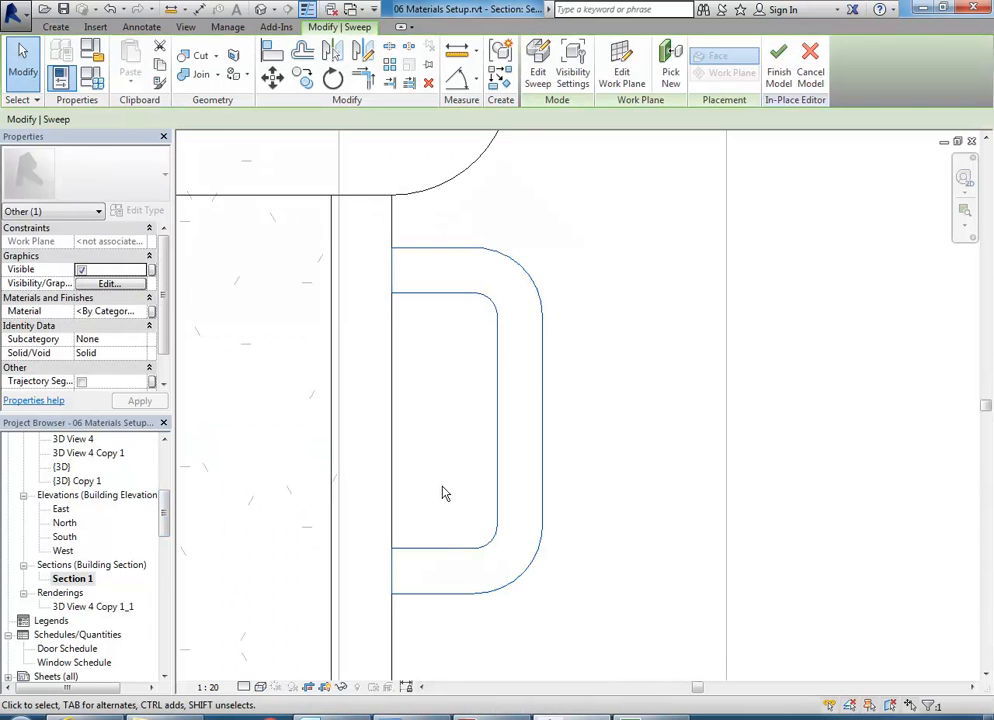
left_click(537, 78)
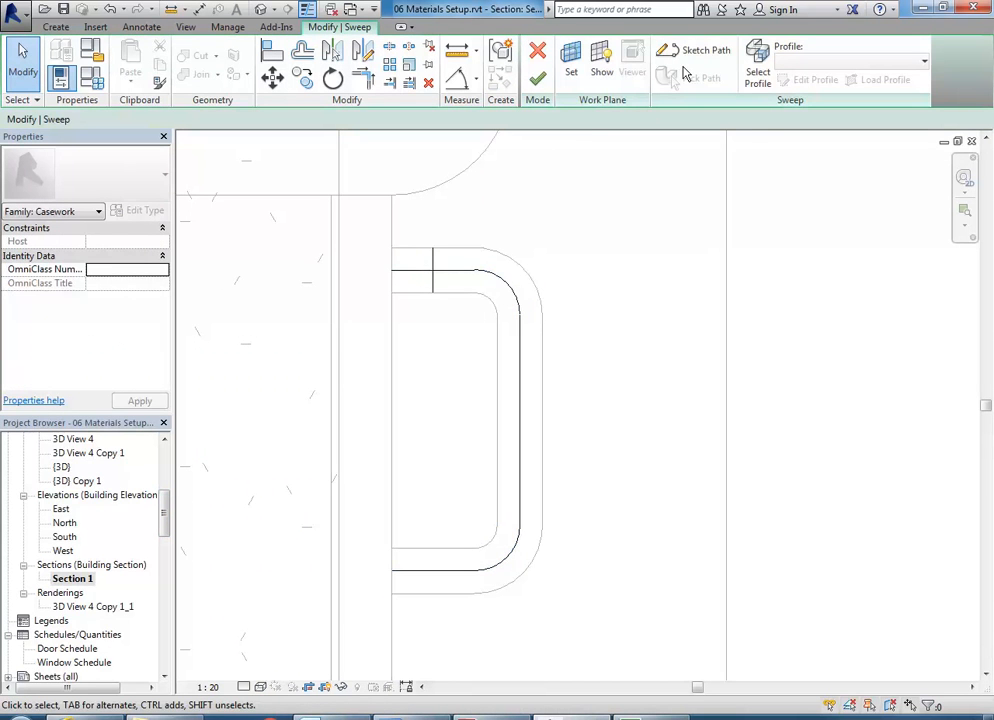
left_click(690, 53)
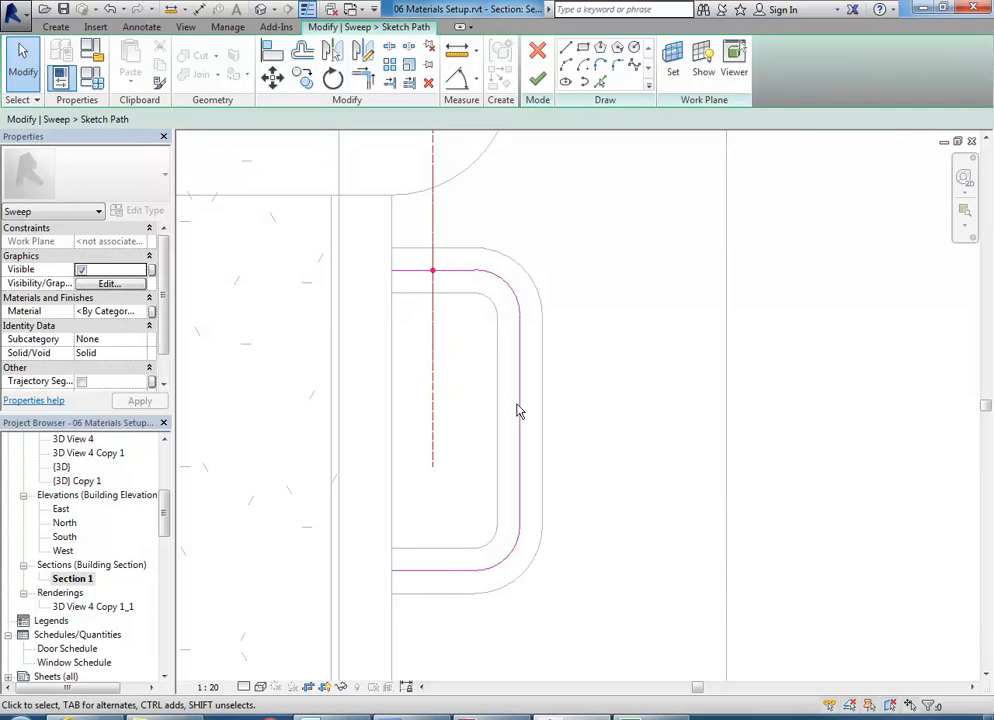
left_click(438, 578)
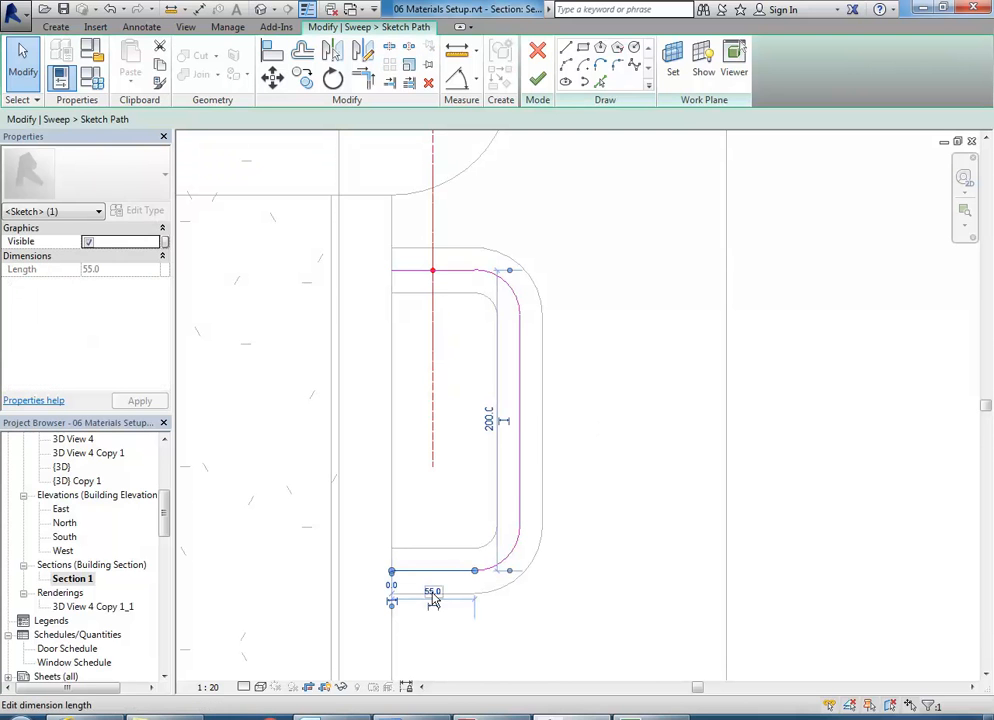
left_click(489, 424)
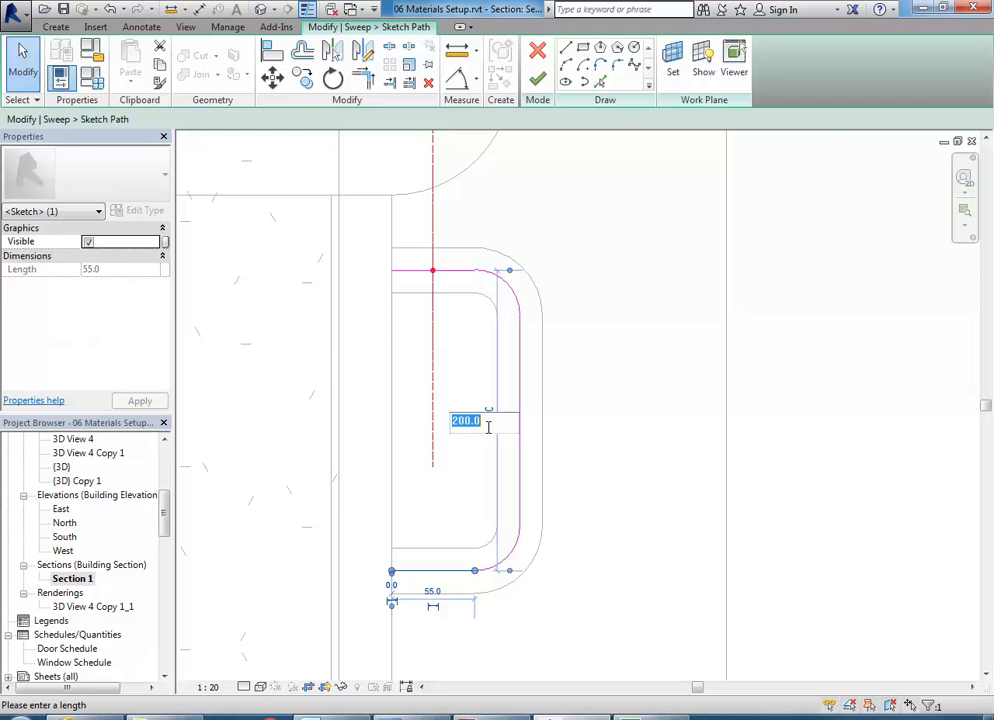
key("Return")
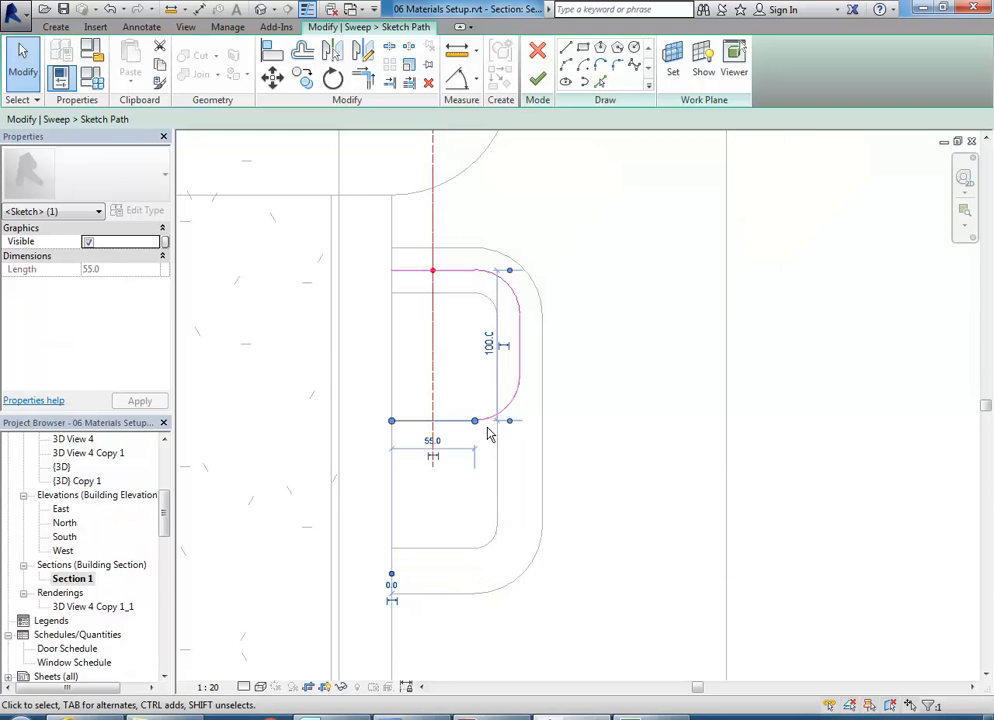
left_click(349, 360)
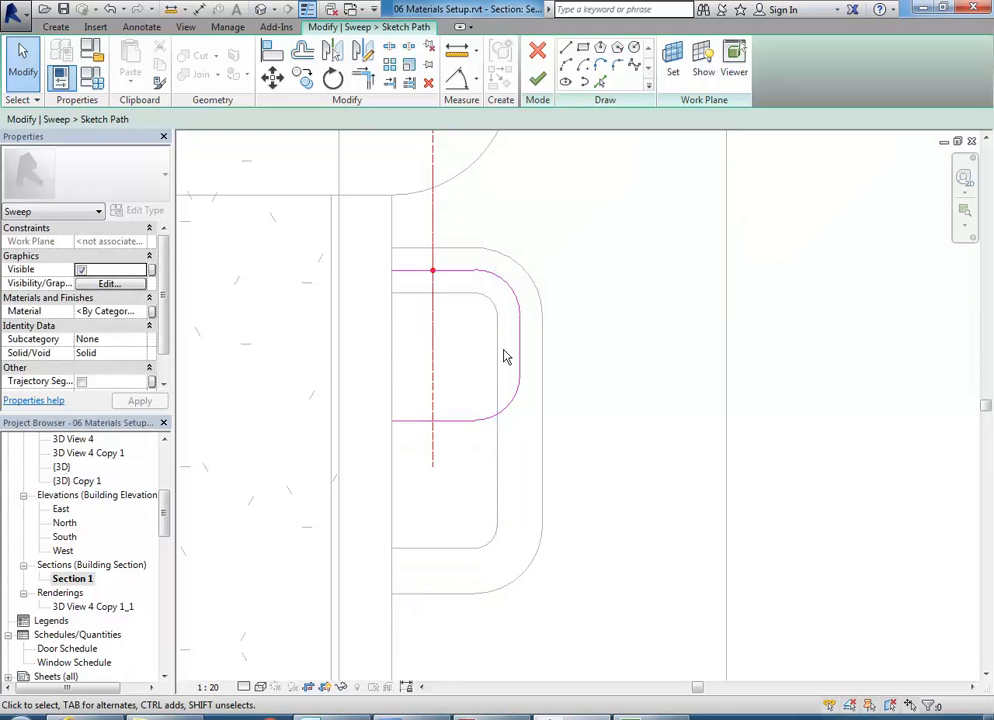
Step: Move the path's vertical grip segment closer to the door, about 65 from the panel face
left_click(497, 346)
left_click_drag(492, 346, 494, 346)
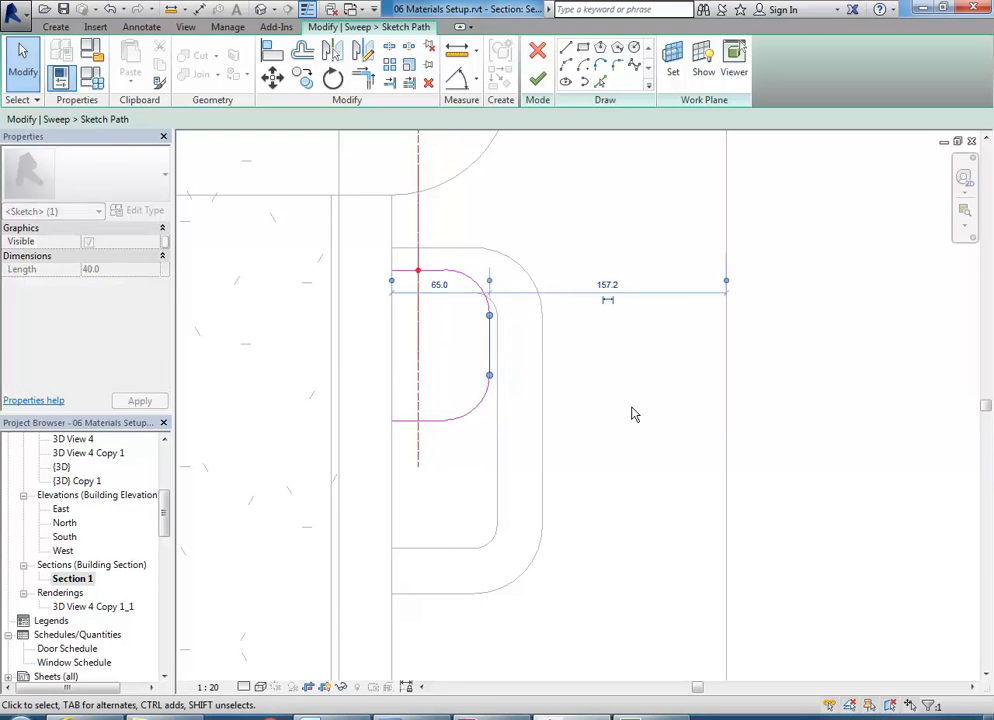
left_click(632, 413)
Step: Set the radius of both corner arcs of the handle path to 20
scroll(468, 360, "up", 3)
left_click(490, 246)
left_click(435, 250)
type("20")
key("Return")
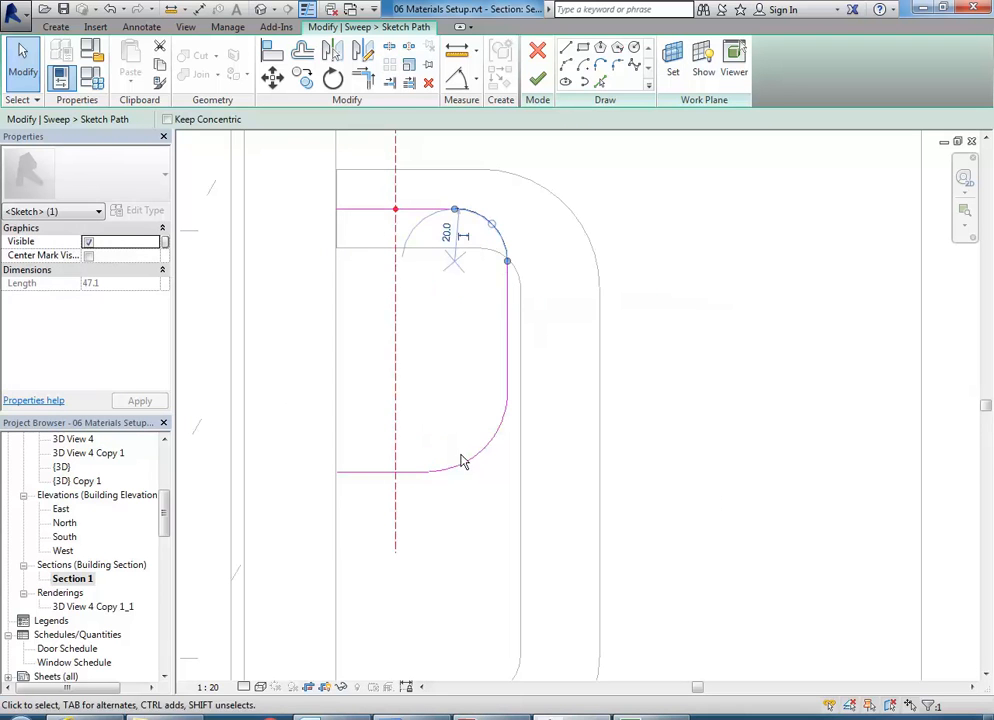
left_click(475, 452)
left_click(462, 398)
type("20")
key("Return")
left_click(572, 443)
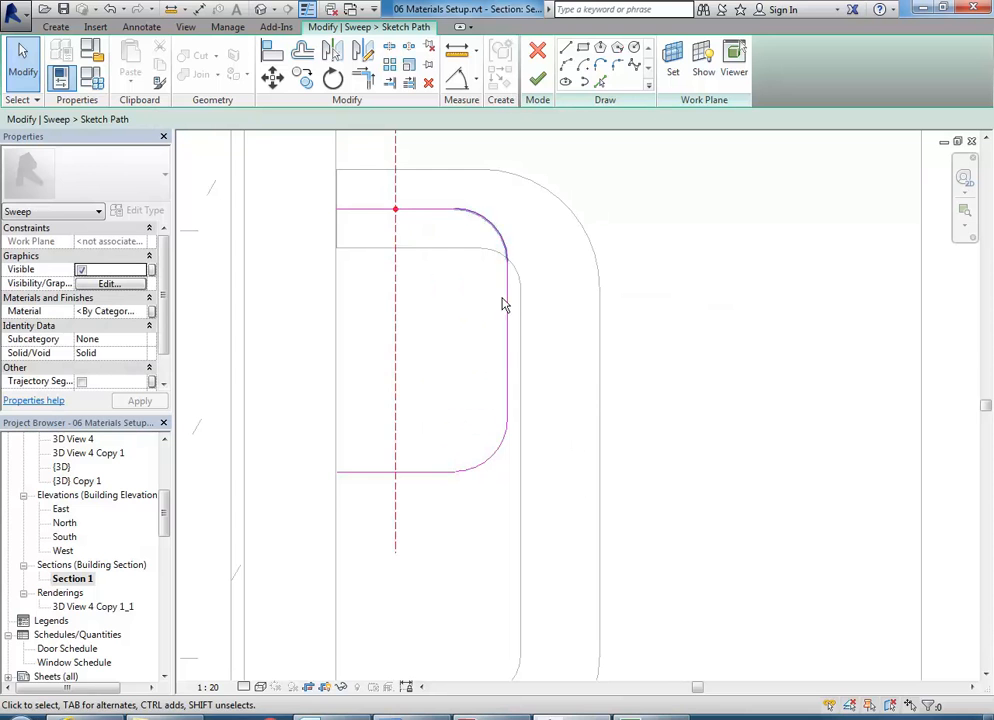
Step: Move the path's vertical segment further toward the door panel and finish the path and sweep edits
left_click_drag(510, 333, 473, 335)
left_click(517, 132)
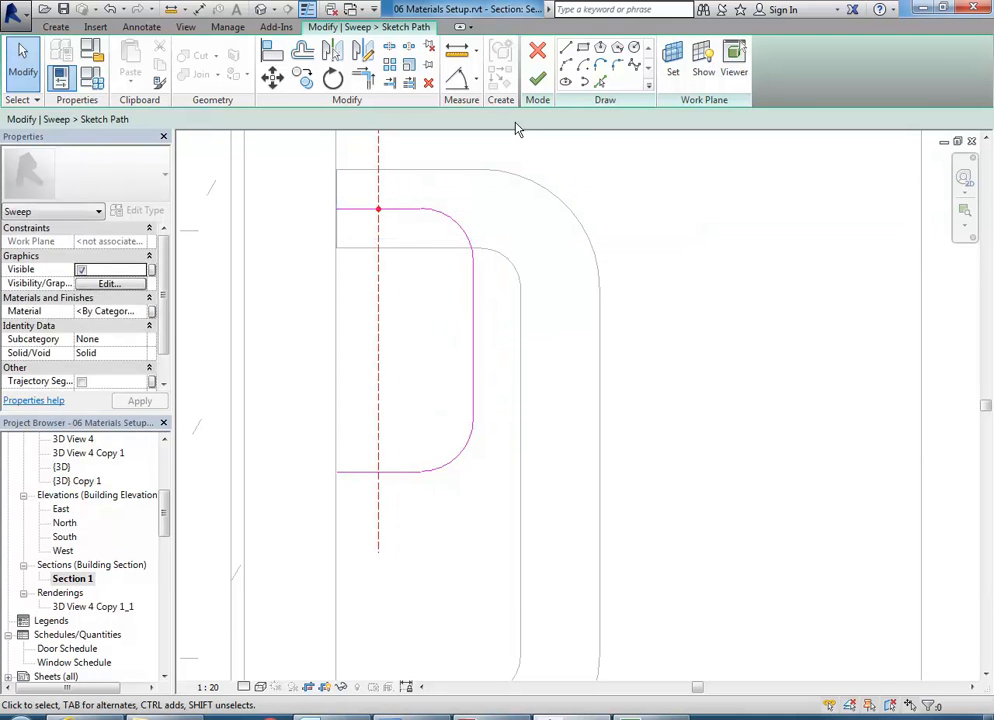
left_click(537, 80)
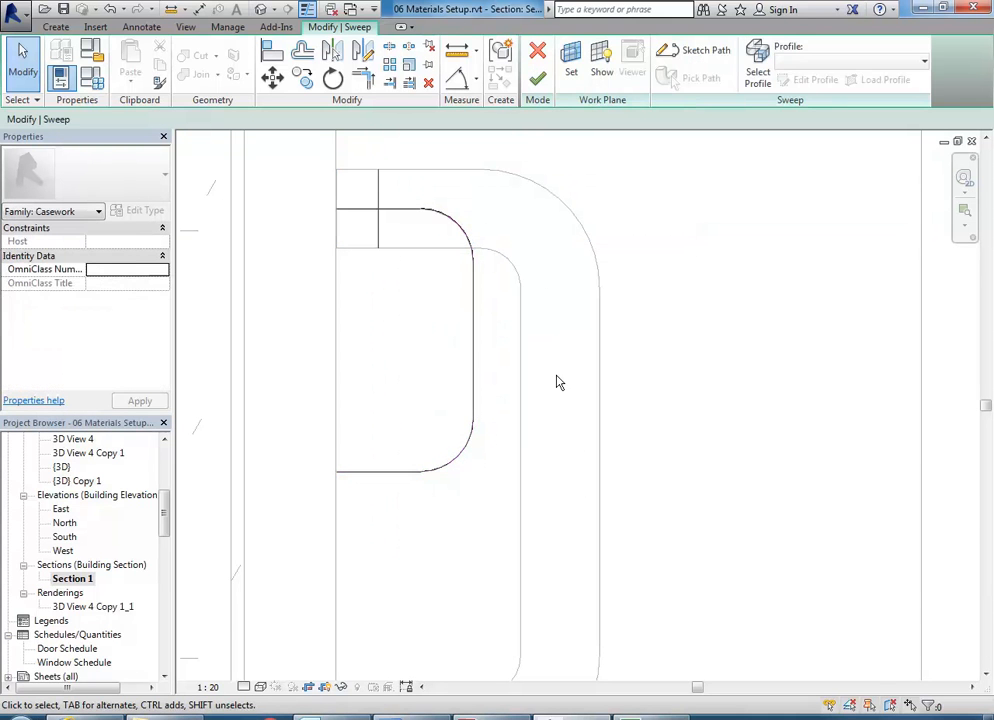
left_click(537, 80)
scroll(404, 476, "down", 2)
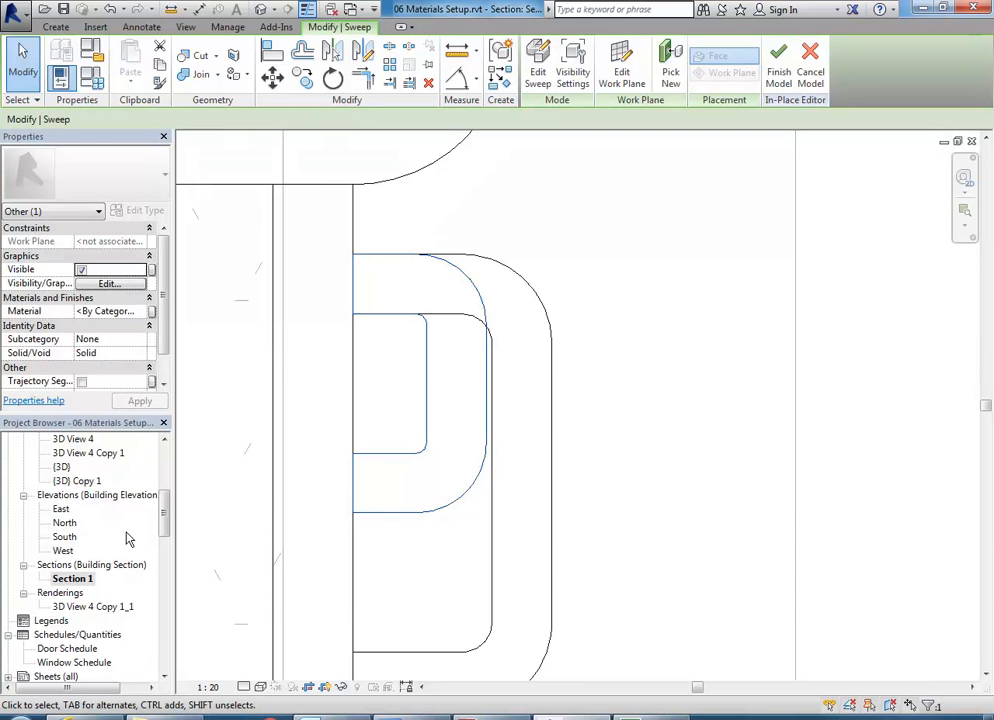
Step: Open the shortened handle's sweep profile sketch for editing in the {3D} Copy 1 view
double_click(77, 481)
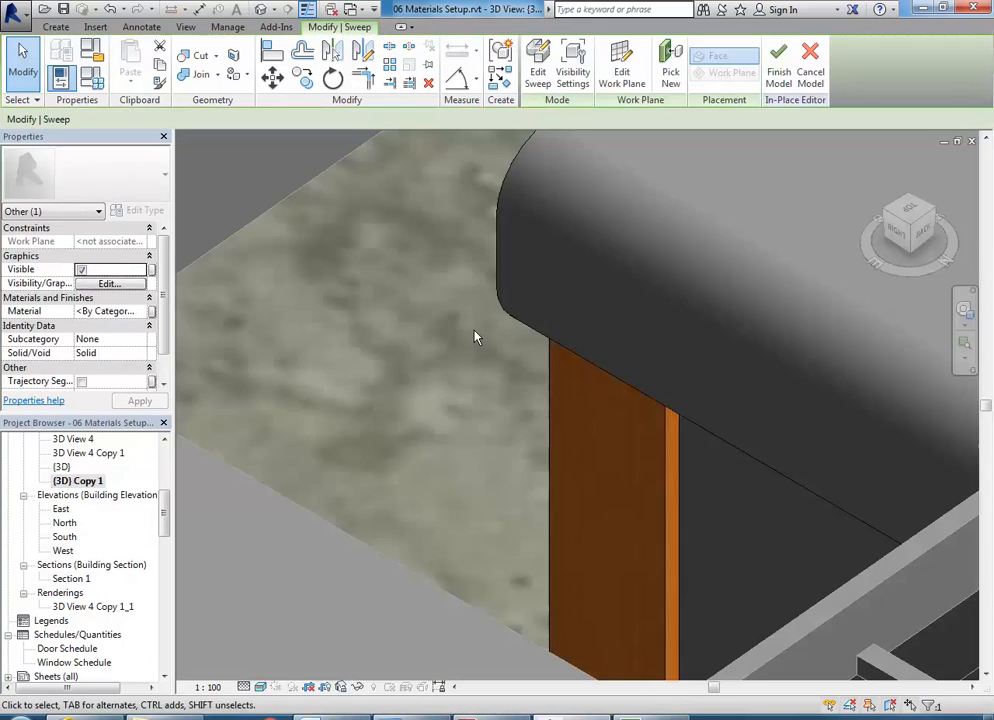
scroll(480, 344, "down", 5)
scroll(784, 531, "up", 8)
middle_click_drag(766, 489, 699, 484, "shift")
scroll(703, 544, "up", 3)
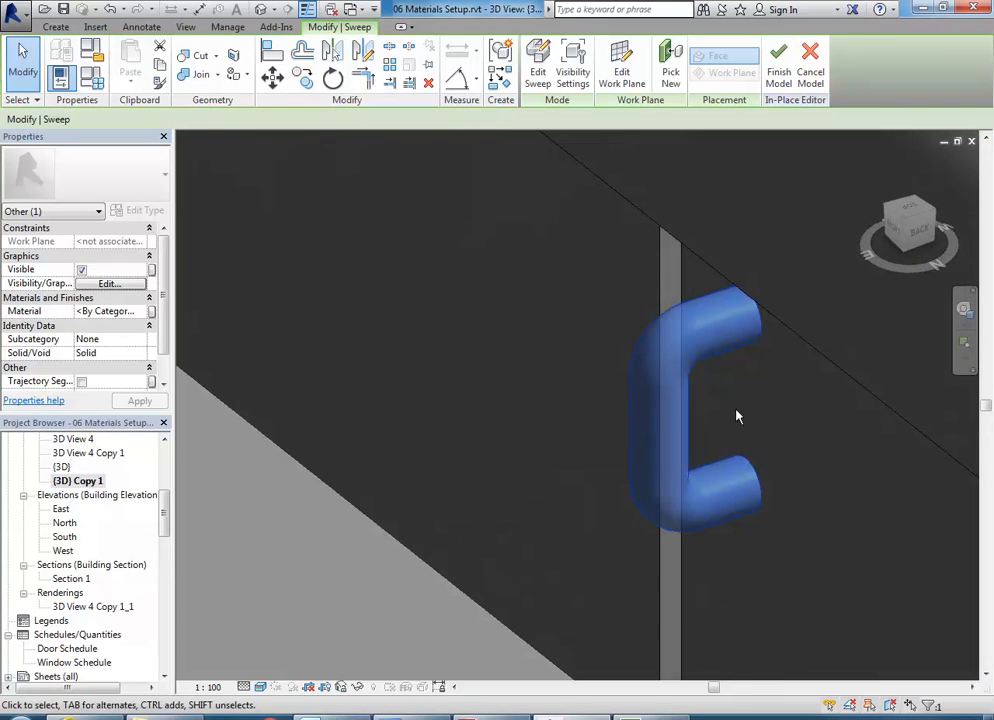
left_click(538, 65)
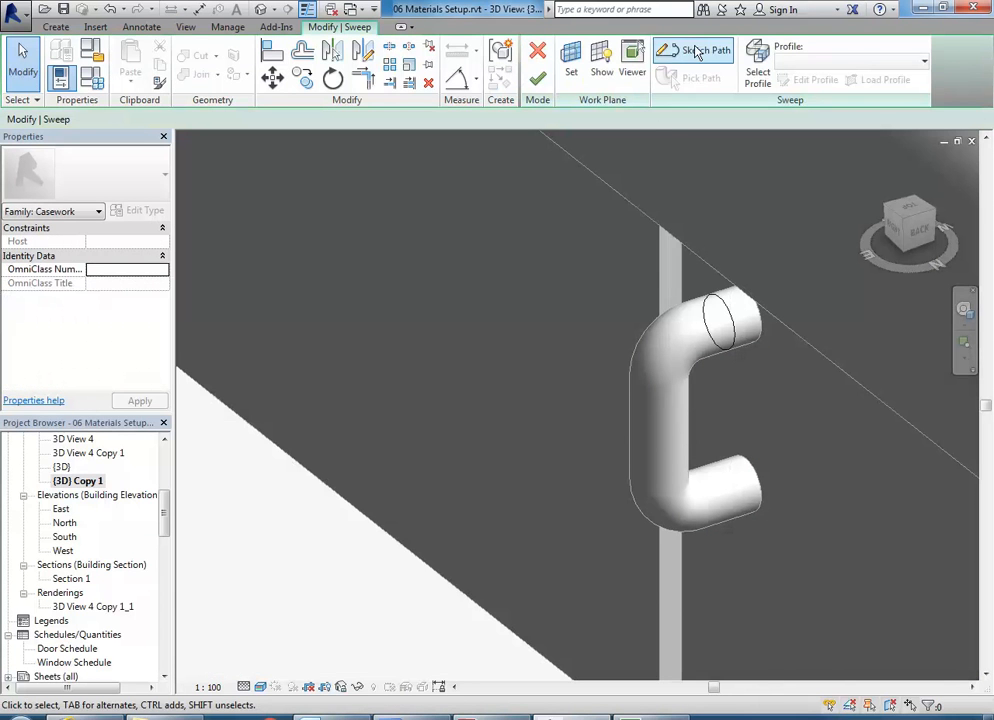
left_click(757, 80)
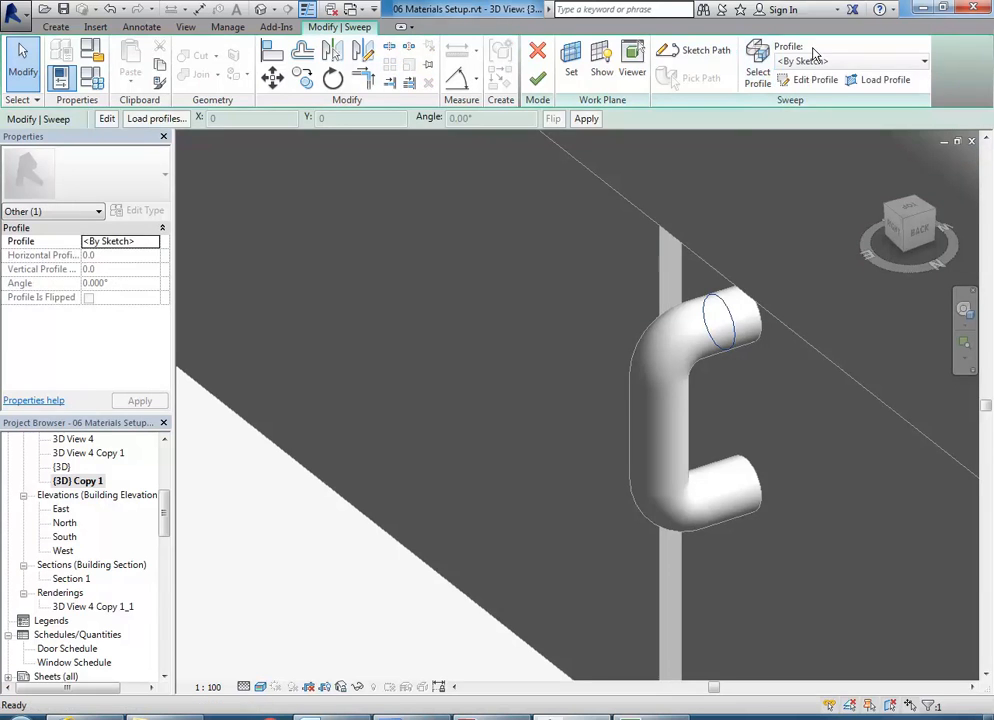
left_click(813, 79)
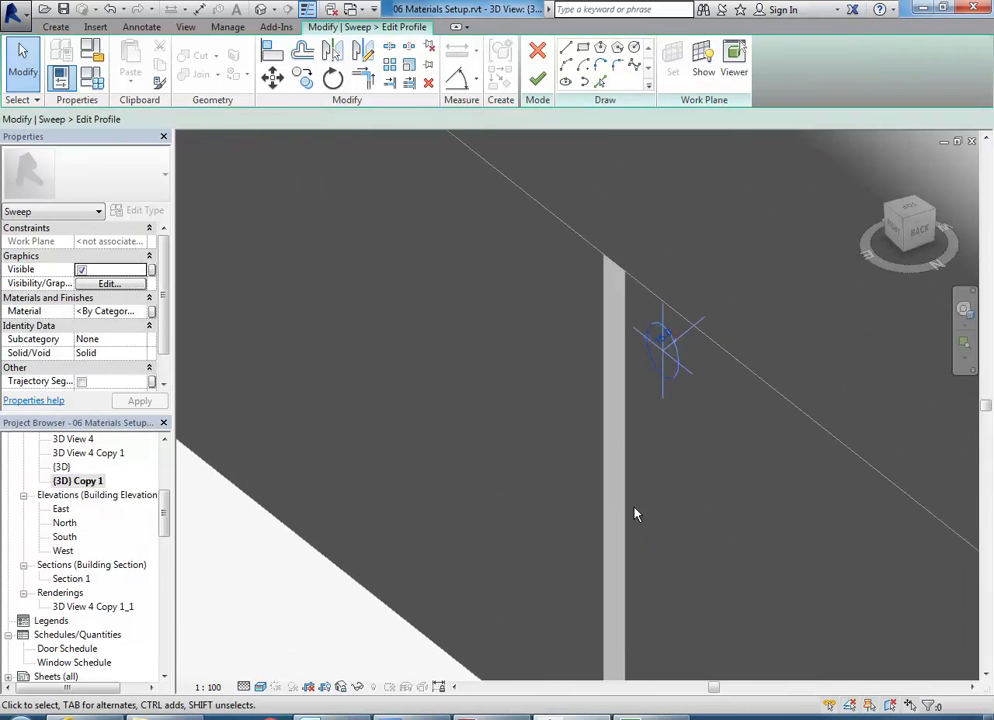
Step: Set the profile circle's radius to 8, finish the sweep edit and deselect the handle
left_click(648, 340)
scroll(650, 366, "up", 3)
left_click(686, 297)
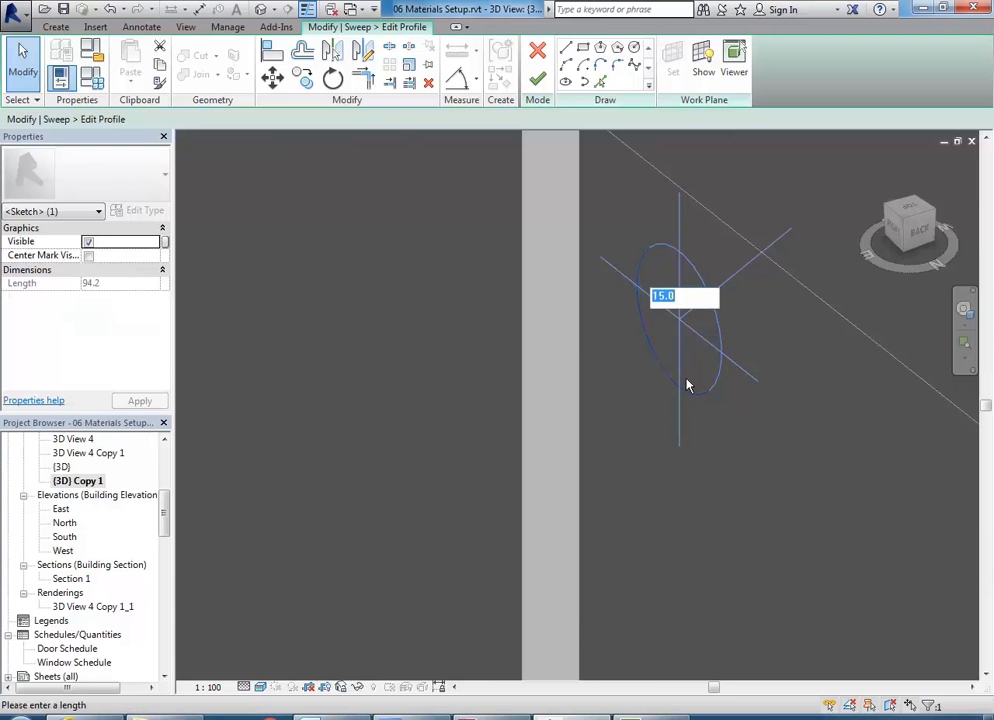
type("8")
key("Return")
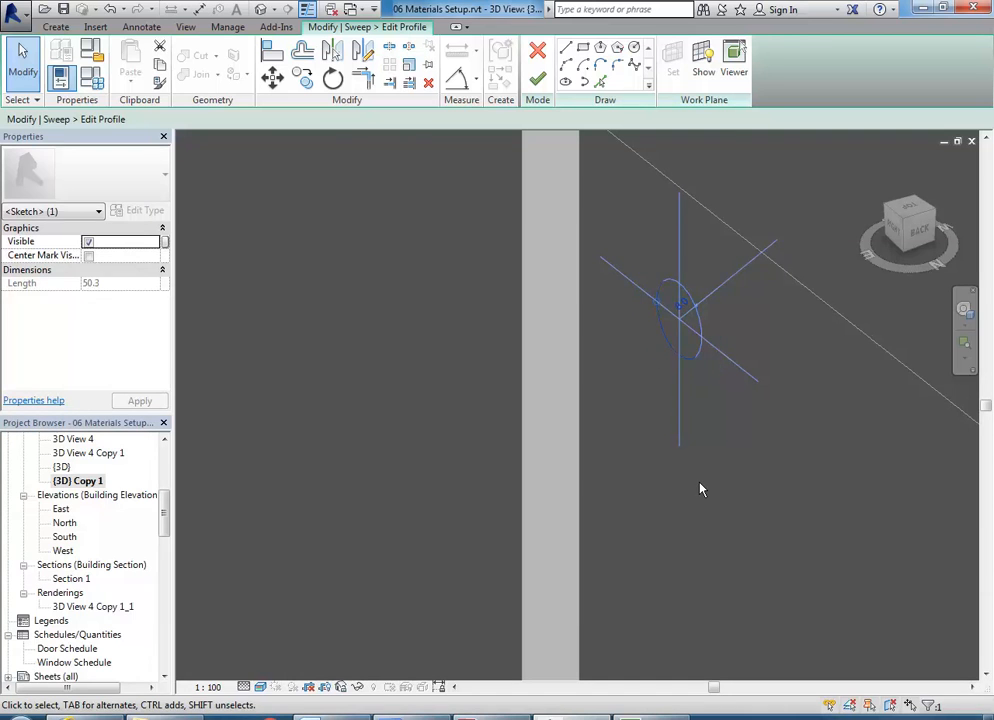
left_click(537, 80)
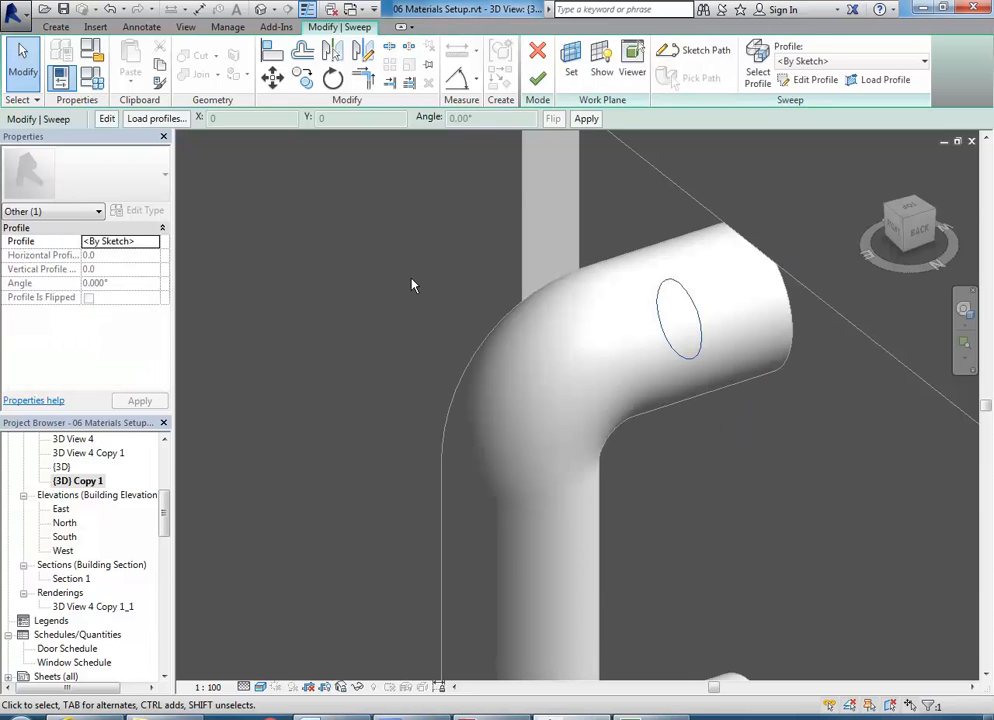
left_click(538, 80)
scroll(455, 490, "down", 5)
middle_click_drag(447, 549, 496, 510, "shift")
scroll(461, 510, "up", 2)
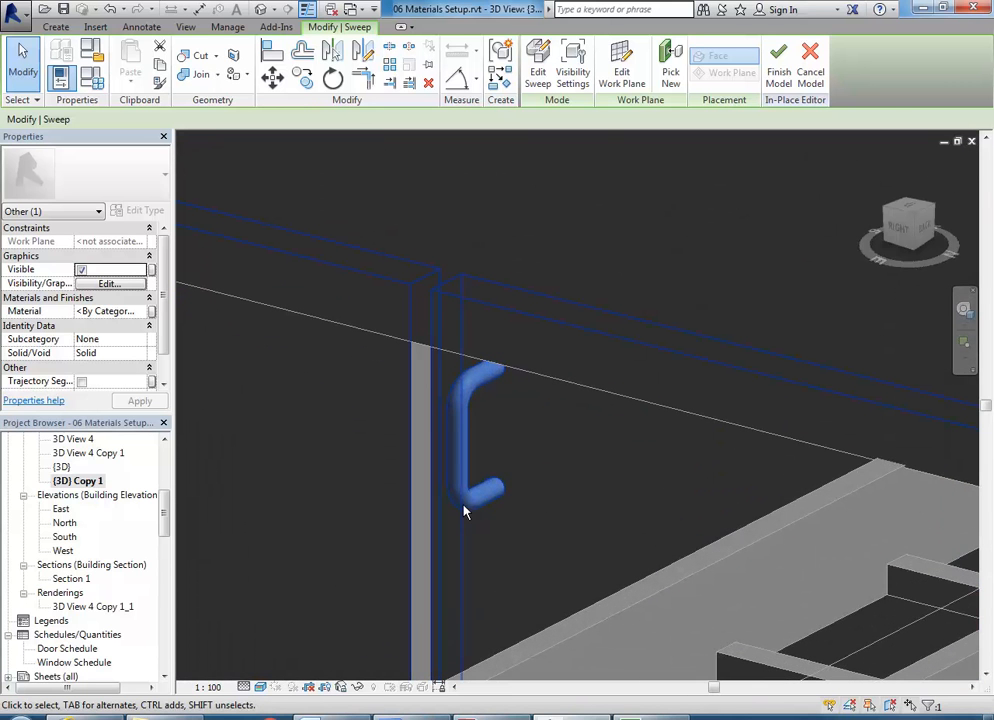
left_click(468, 537)
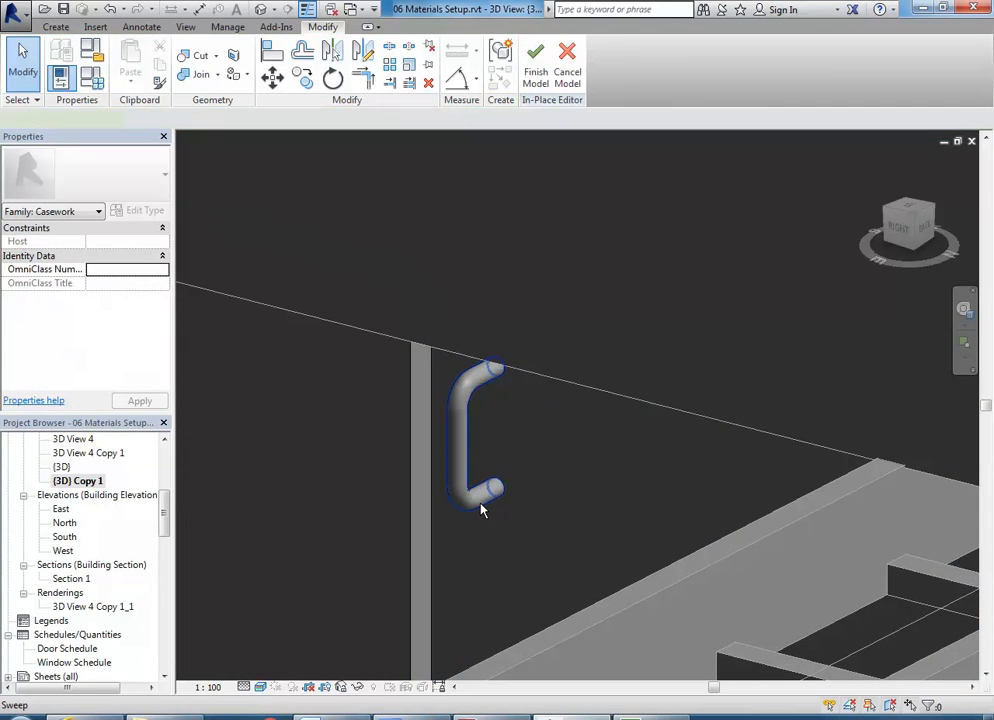
Step: Select the resized handle and open the 01 Level 9 FL floor plan
left_click(484, 515)
middle_click_drag(211, 489, 326, 479, "shift")
scroll(336, 465, "up", 3)
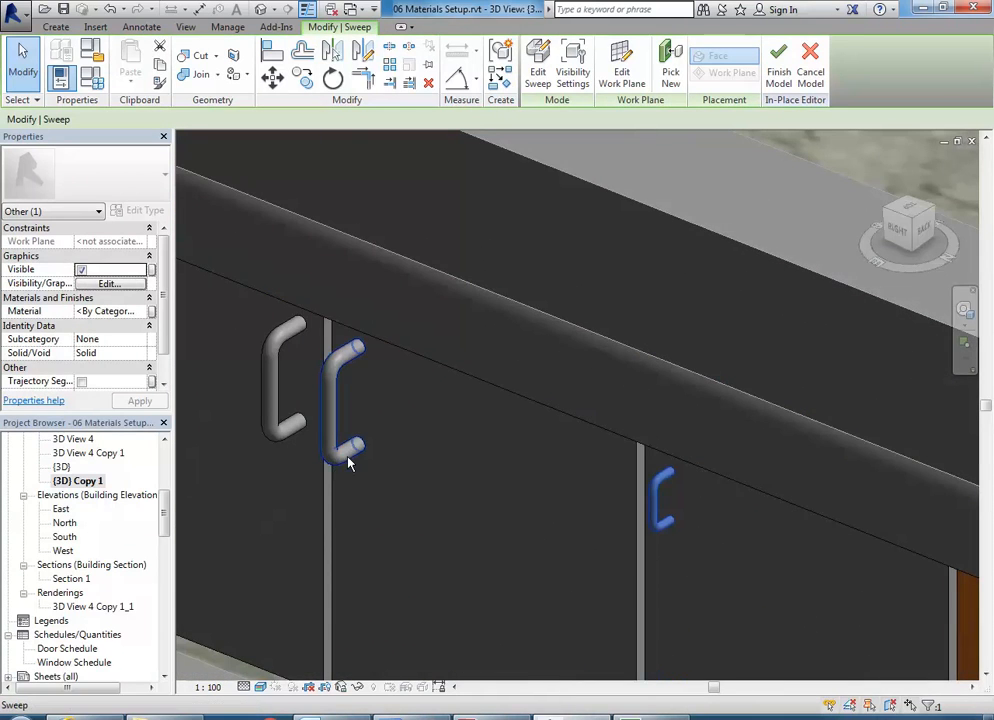
middle_click_drag(461, 548, 432, 571)
scroll(437, 555, "up", 3)
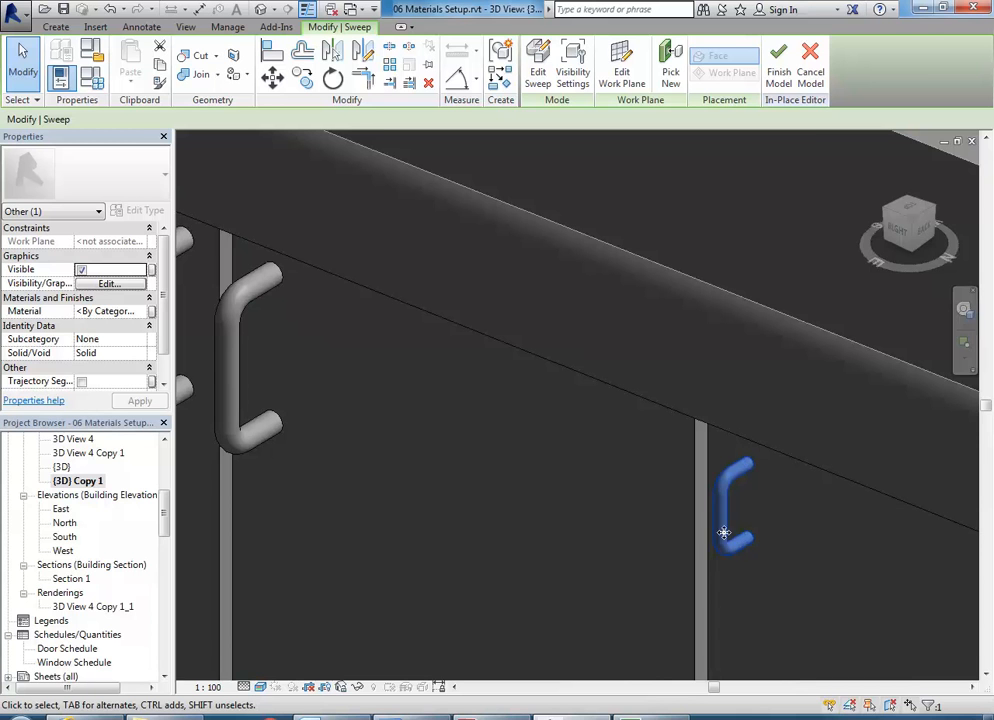
middle_click_drag(734, 553, 527, 452, "shift")
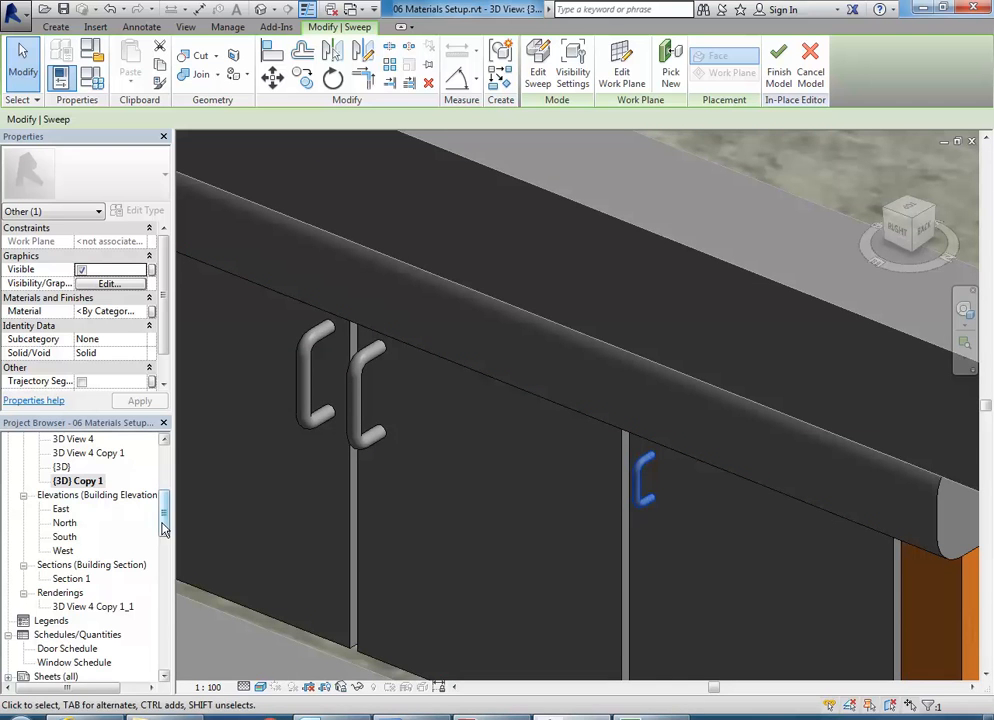
left_click_drag(164, 530, 165, 465)
double_click(80, 495)
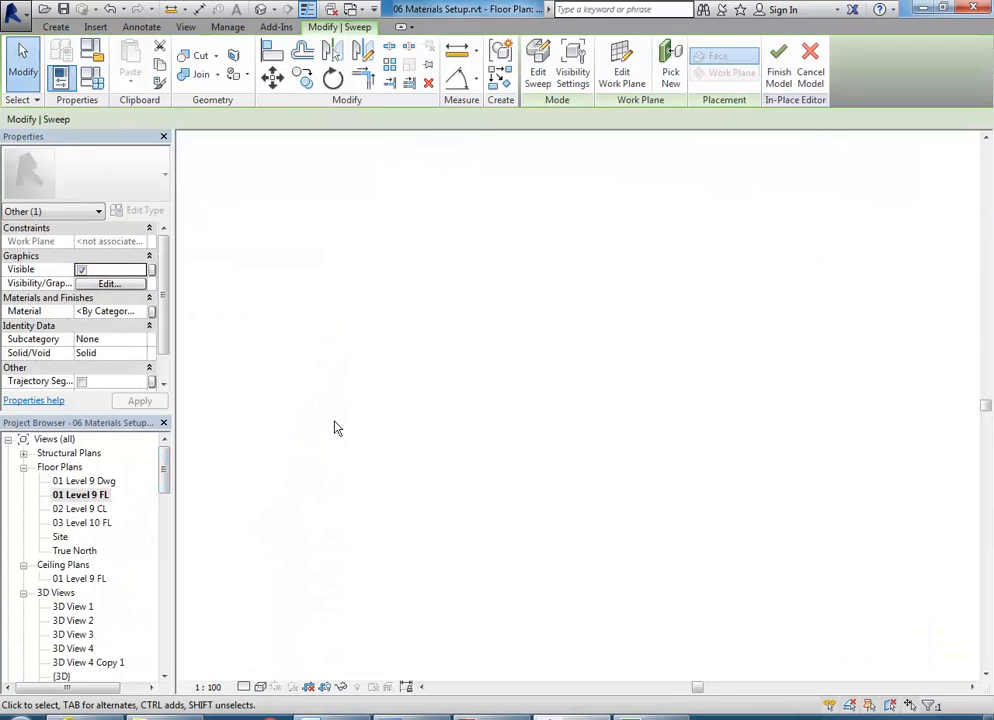
Step: Copy the handle across the gap onto the adjacent door panel below and nudge the copy slightly farther from the gap
scroll(402, 481, "up", 5)
middle_click_drag(418, 353, 416, 263)
left_click(429, 525)
scroll(370, 650, "up", 3)
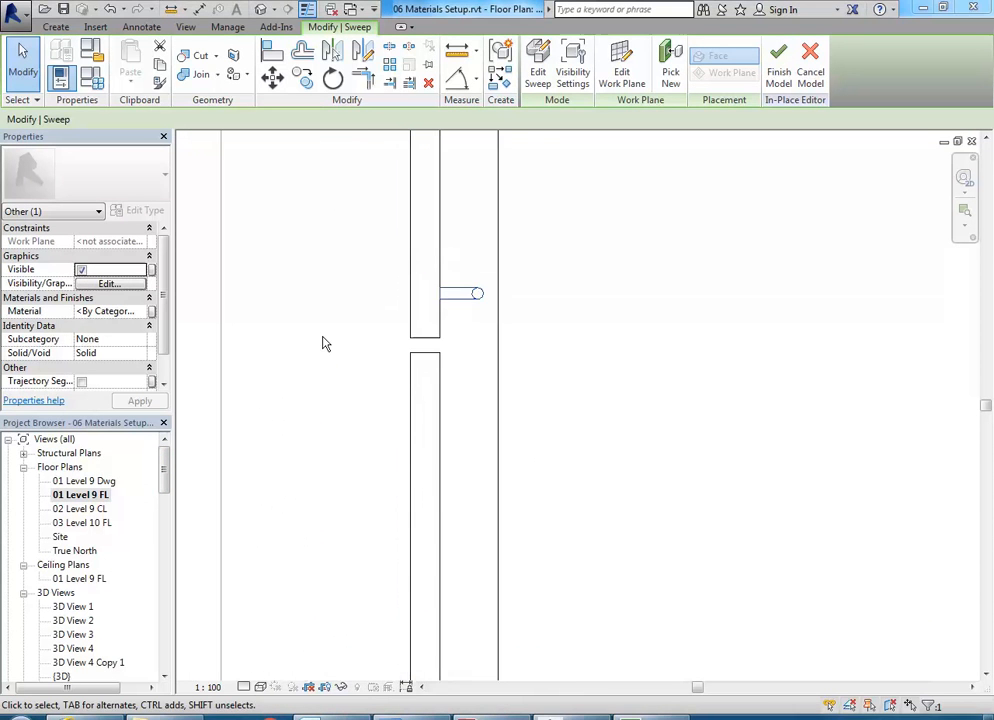
scroll(457, 293, "up", 2)
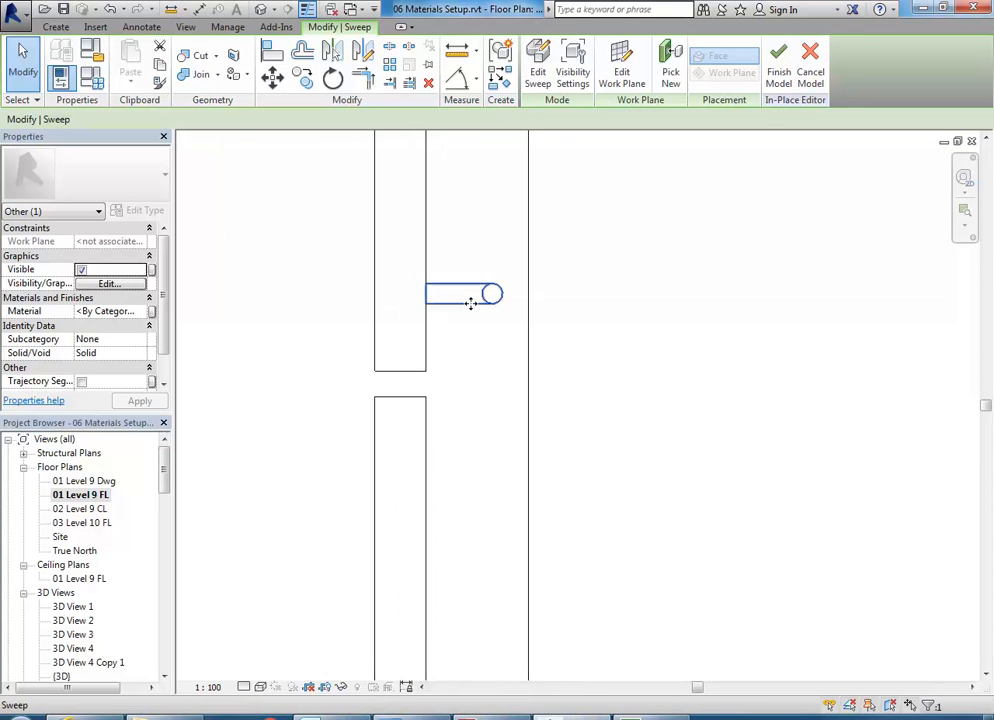
left_click(302, 77)
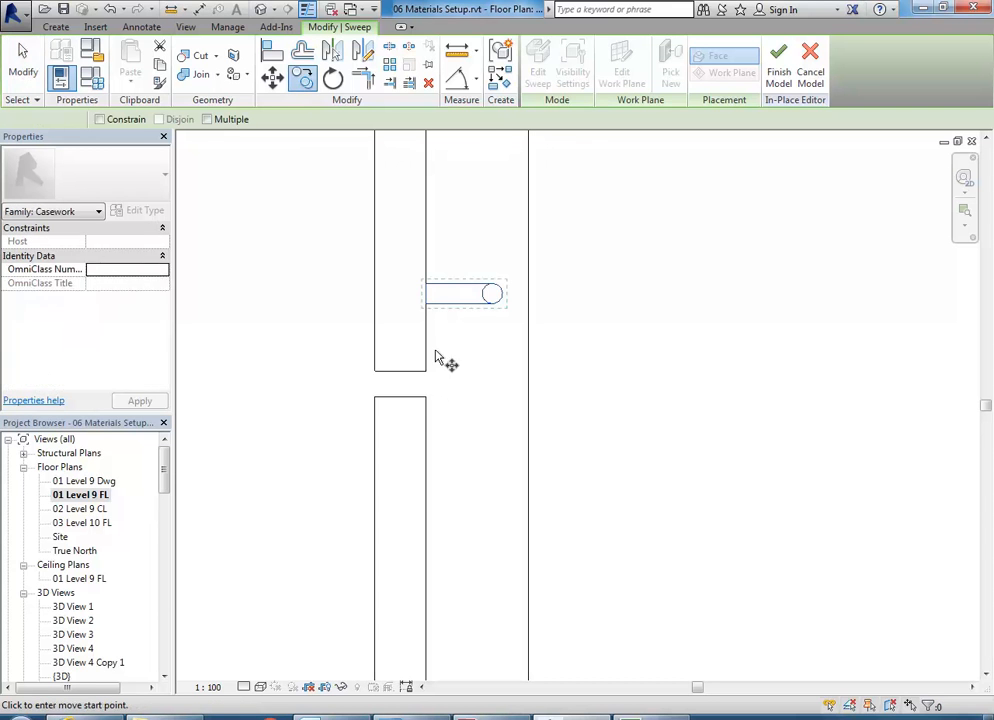
left_click(428, 292)
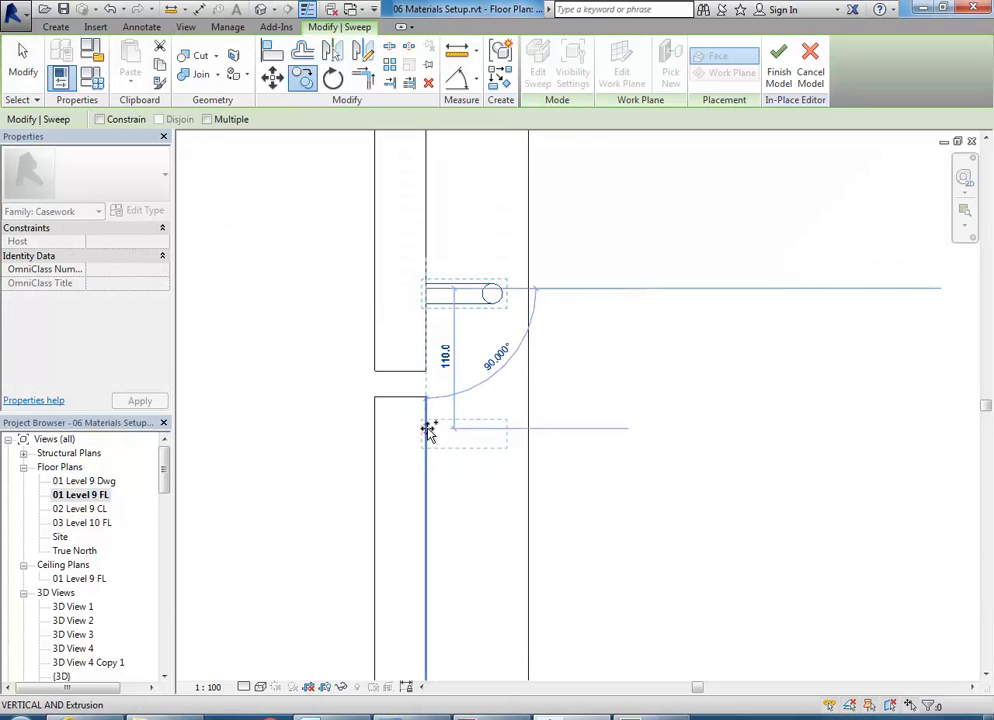
left_click(427, 444)
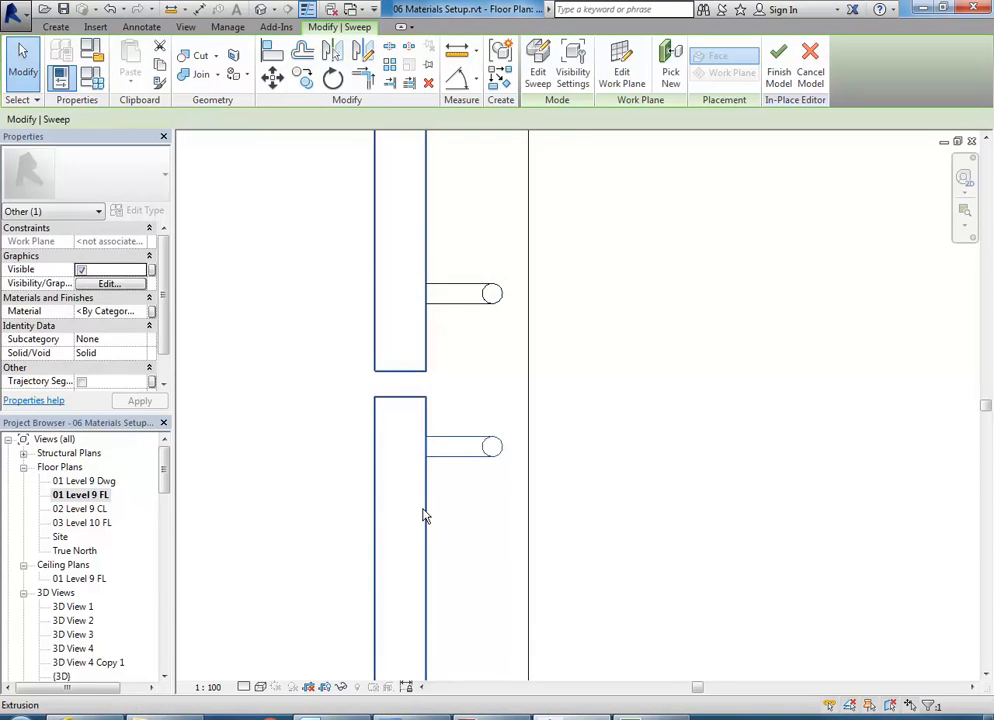
scroll(424, 517, "down", 3)
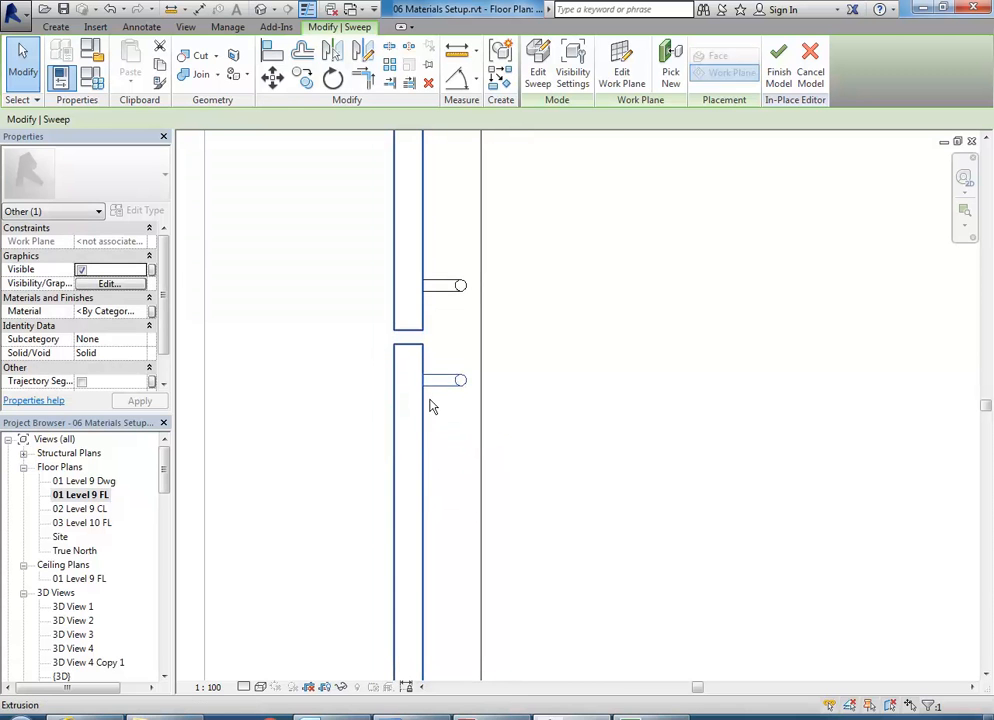
key("Down")
key("Down")
key("Down")
Step: Copy the original handle down to the third door panel, placing it below the second gap, and deselect it
left_click(436, 291)
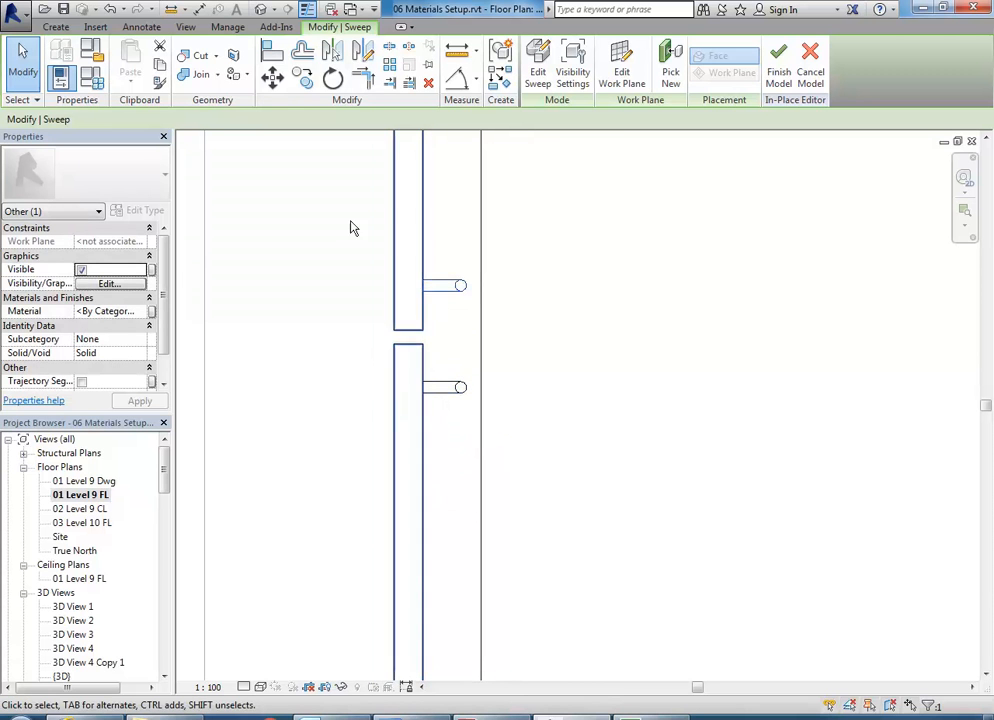
left_click(302, 78)
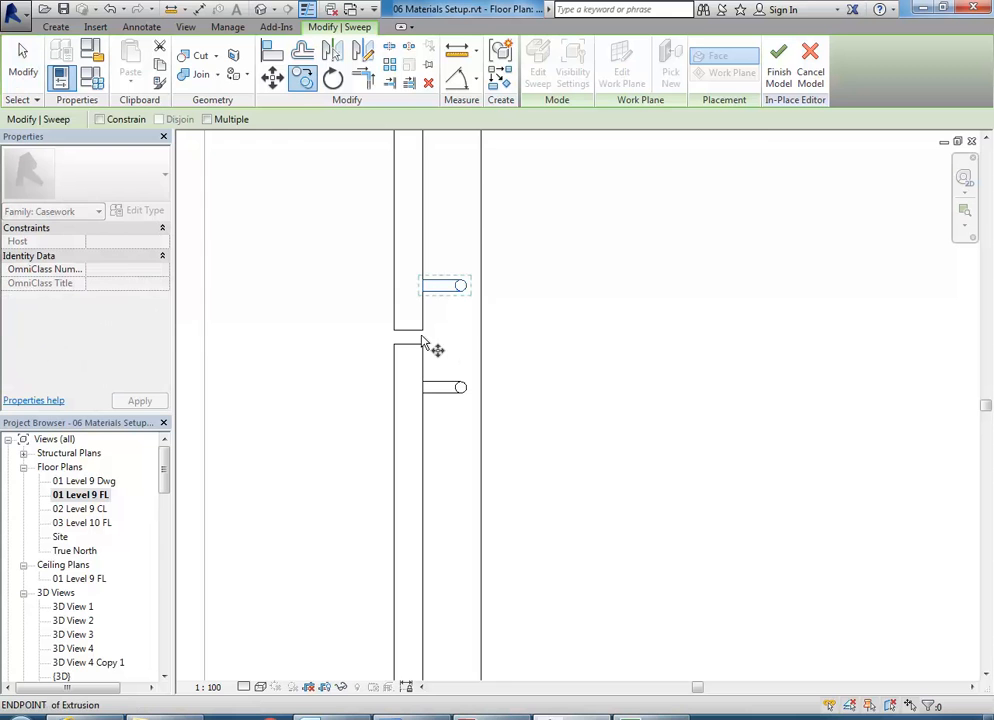
left_click(422, 235)
scroll(443, 570, "down", 2)
middle_click_drag(443, 570, 426, 308)
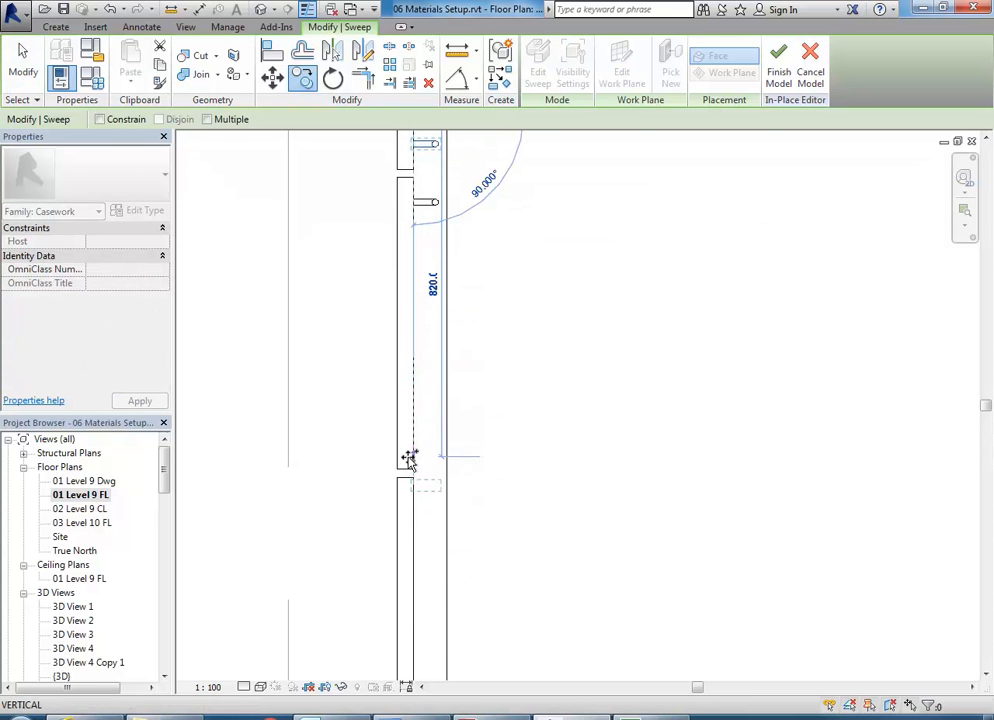
left_click(412, 478)
left_click(213, 568)
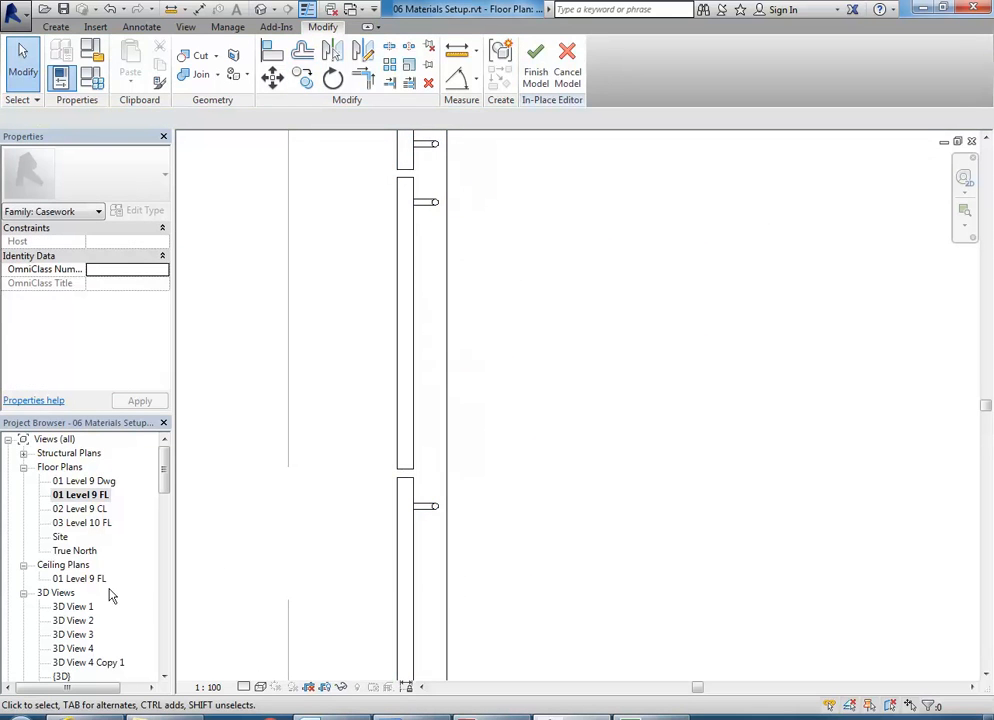
Step: Examine the door panels, handles, side panel and countertop extrusions in 3D View 4 Copy 1
double_click(80, 662)
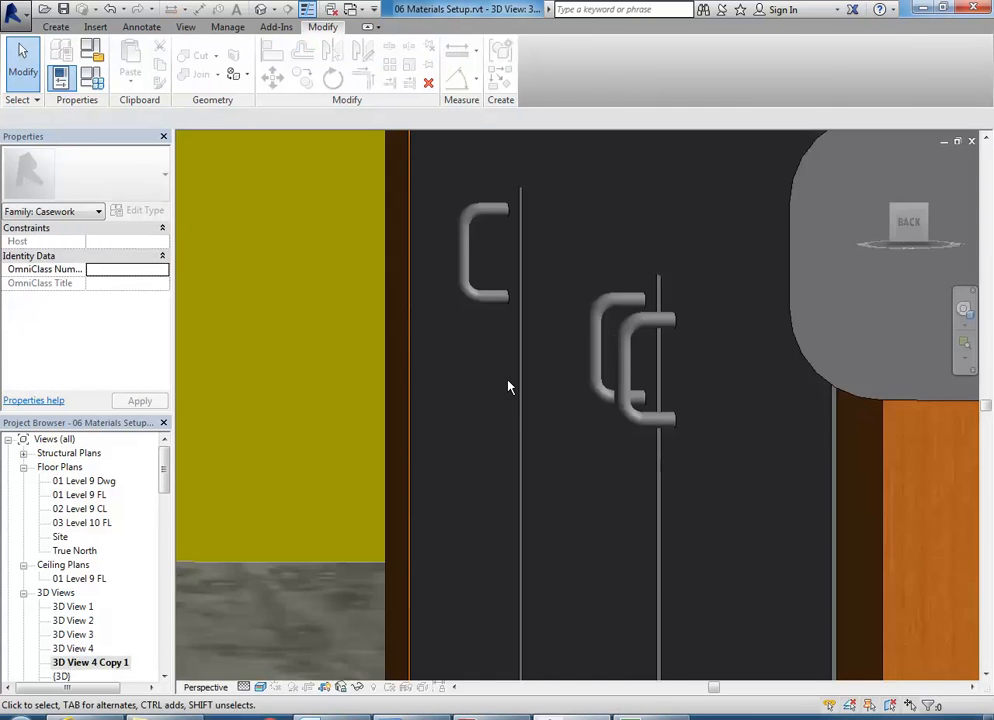
middle_click_drag(508, 387, 451, 430, "shift")
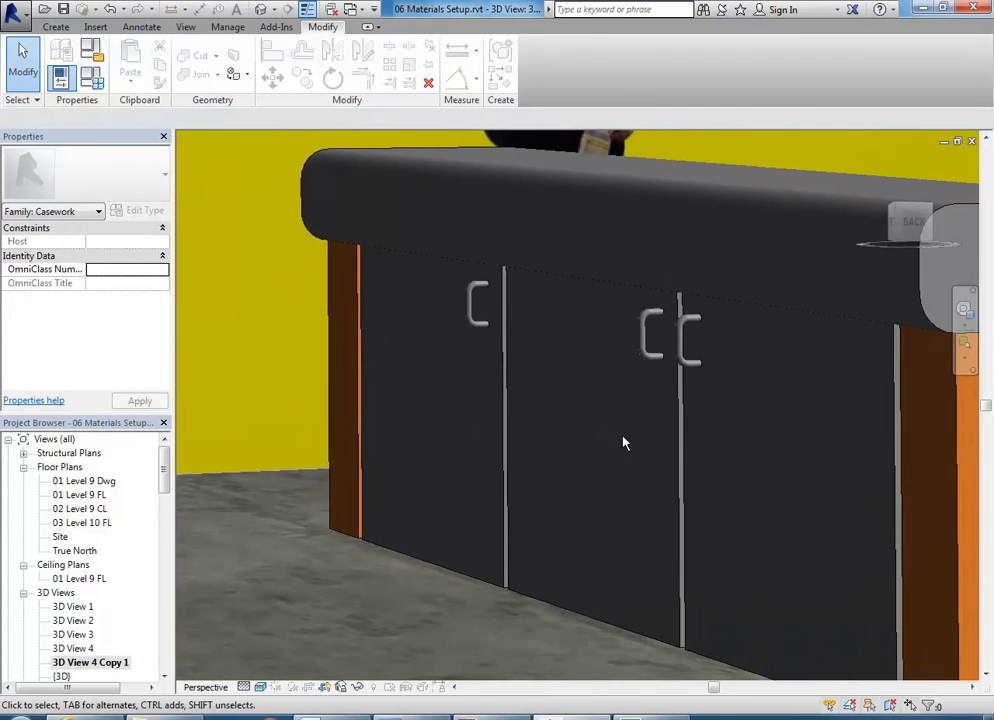
scroll(512, 439, "down", 4)
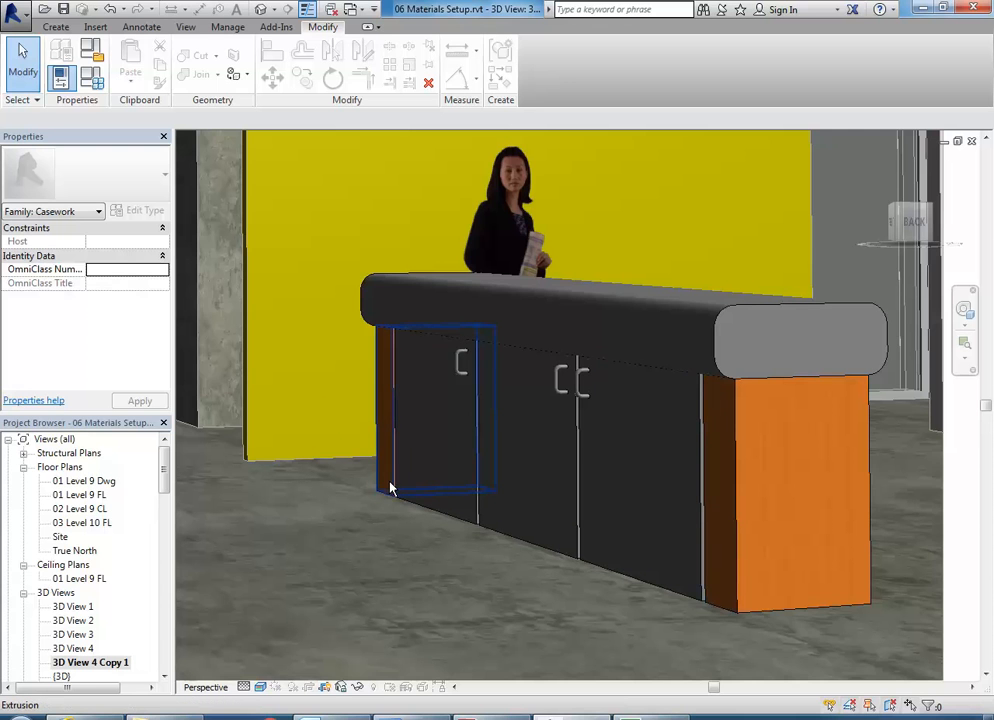
left_click(578, 565)
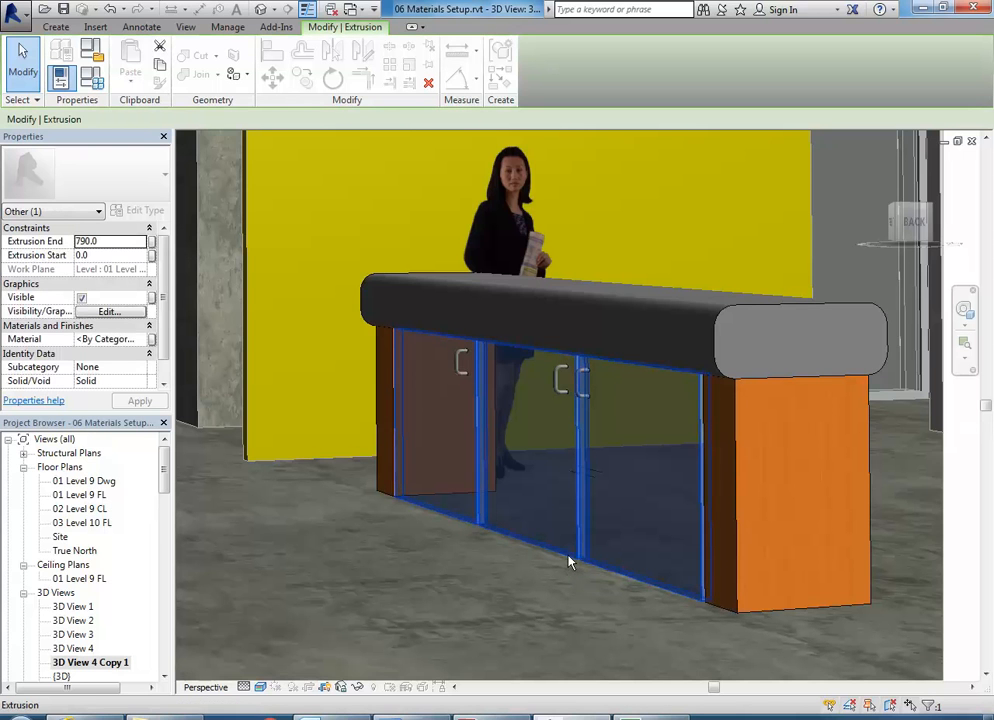
left_click(566, 587)
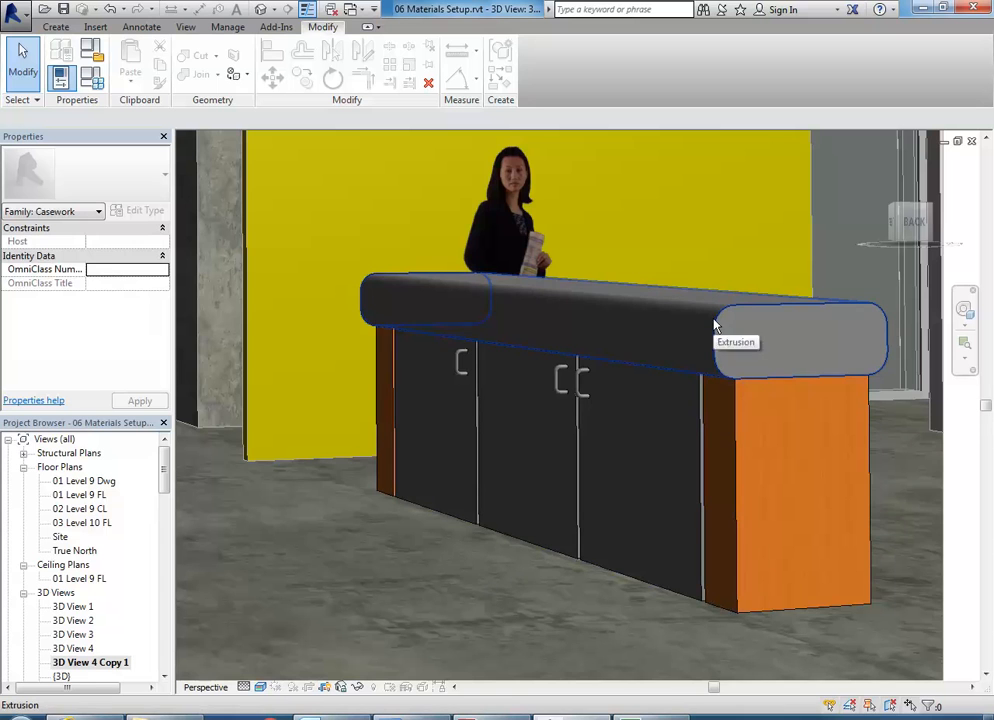
left_click(737, 452)
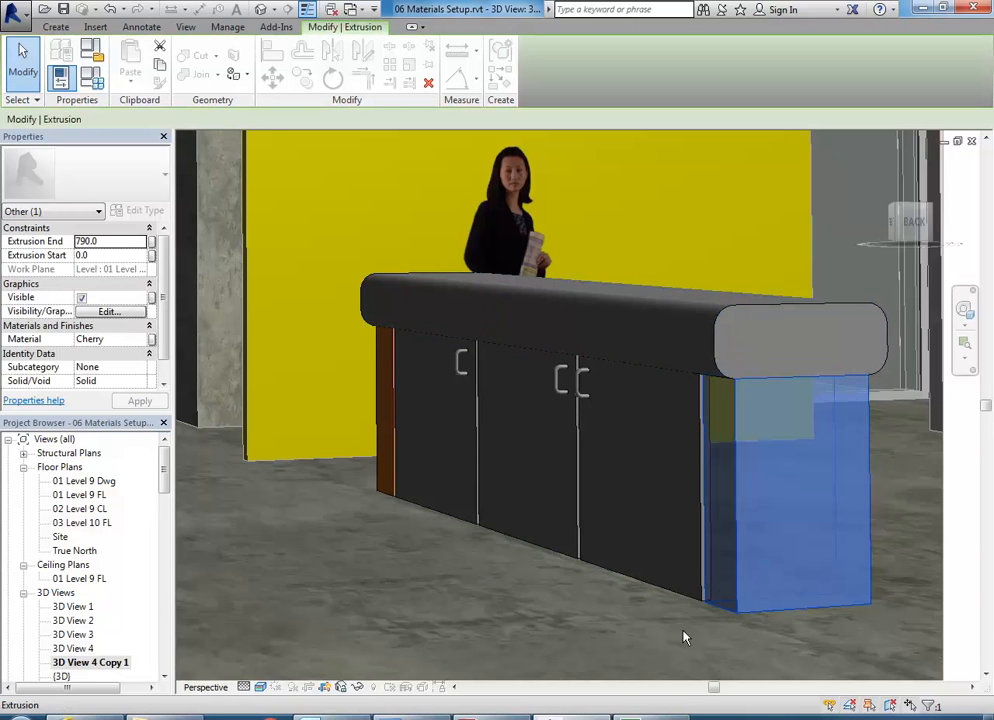
key("Escape")
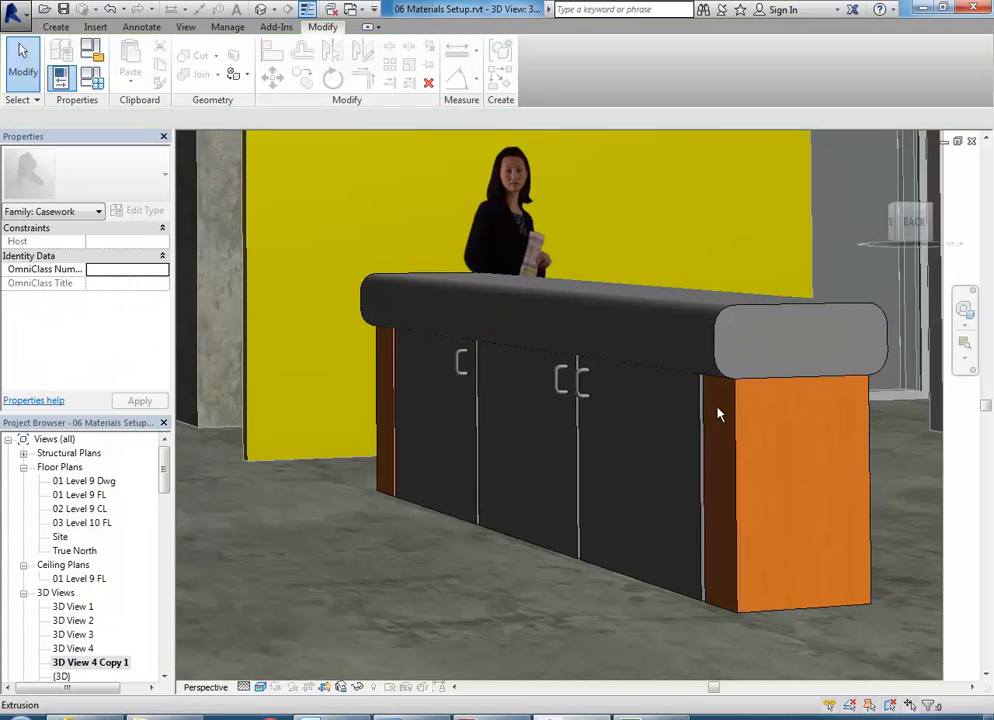
left_click(714, 345)
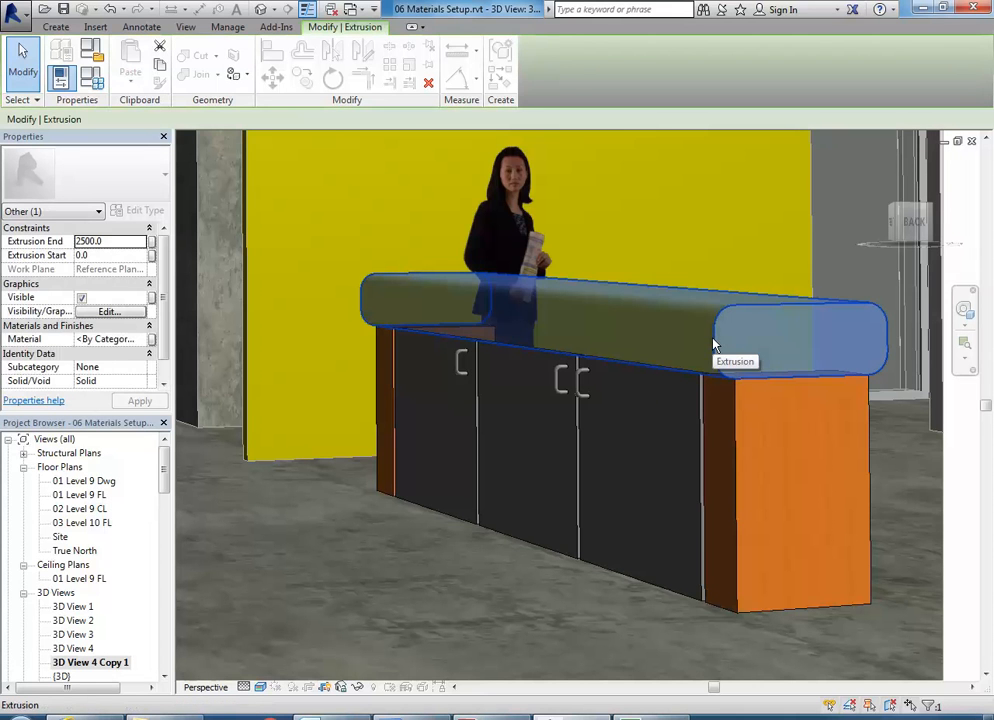
key("Escape")
Step: Finish the in-place model from the {3D} view and return to 3D View 4 Copy 1
double_click(62, 676)
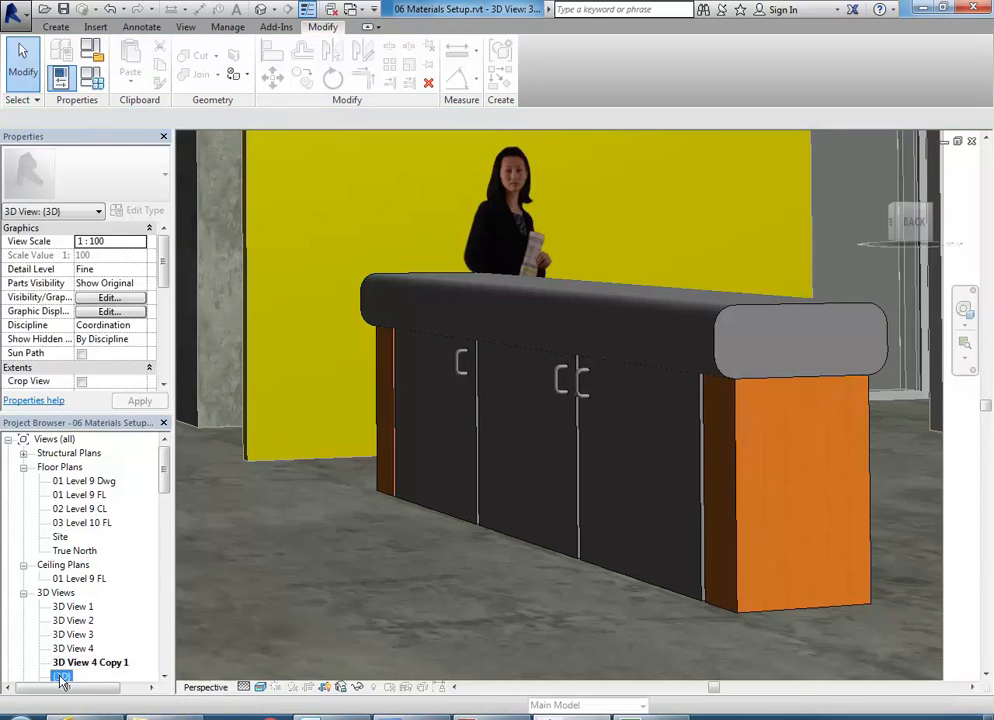
left_click(533, 64)
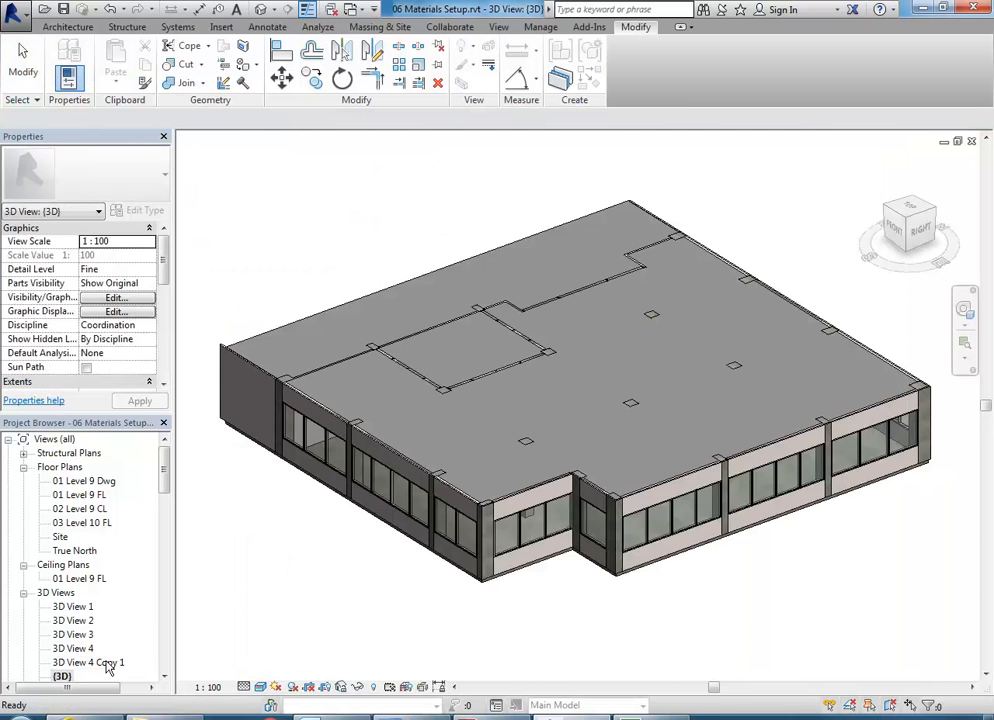
double_click(82, 663)
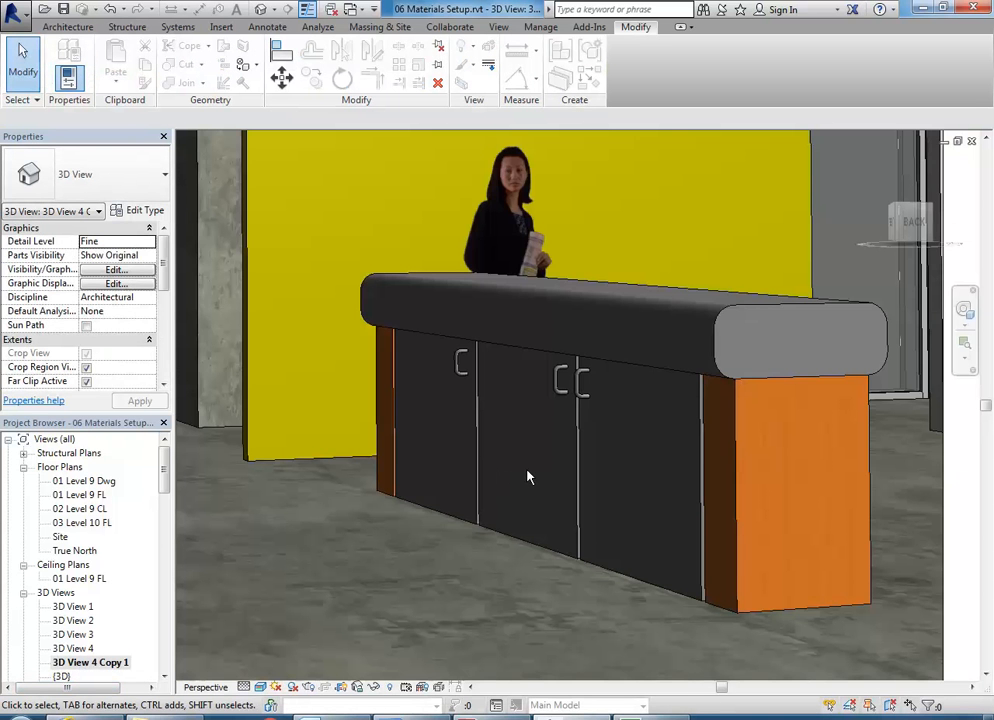
Step: Select the reception desk casework and open the {3D} Copy 1 view around it
left_click(737, 484)
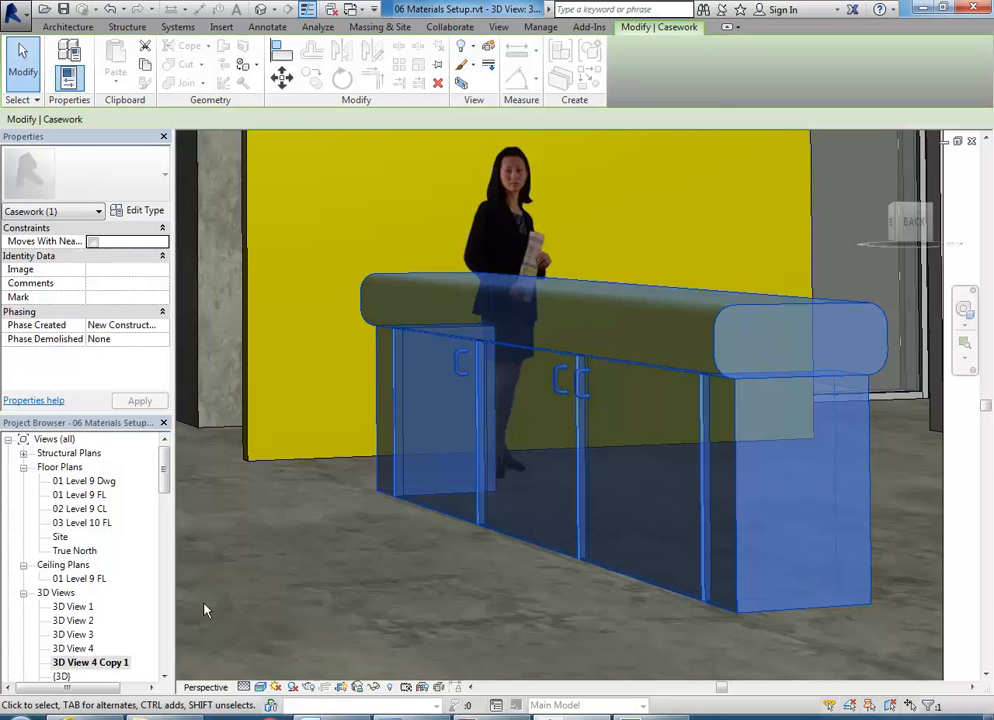
left_click(70, 662)
scroll(75, 655, "down", 2)
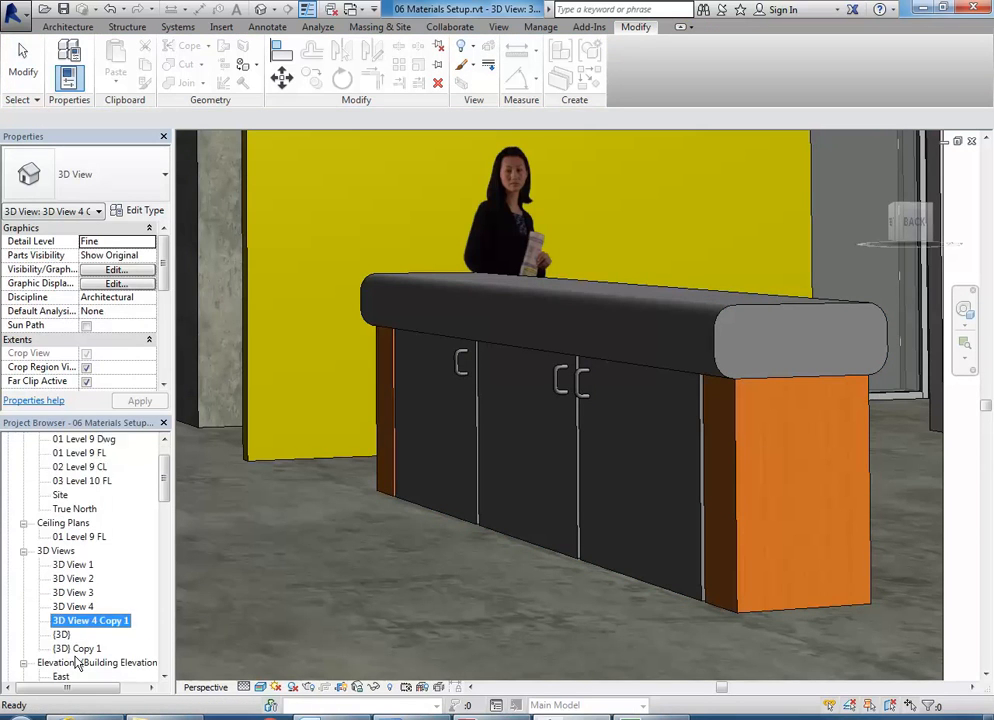
left_click(723, 293)
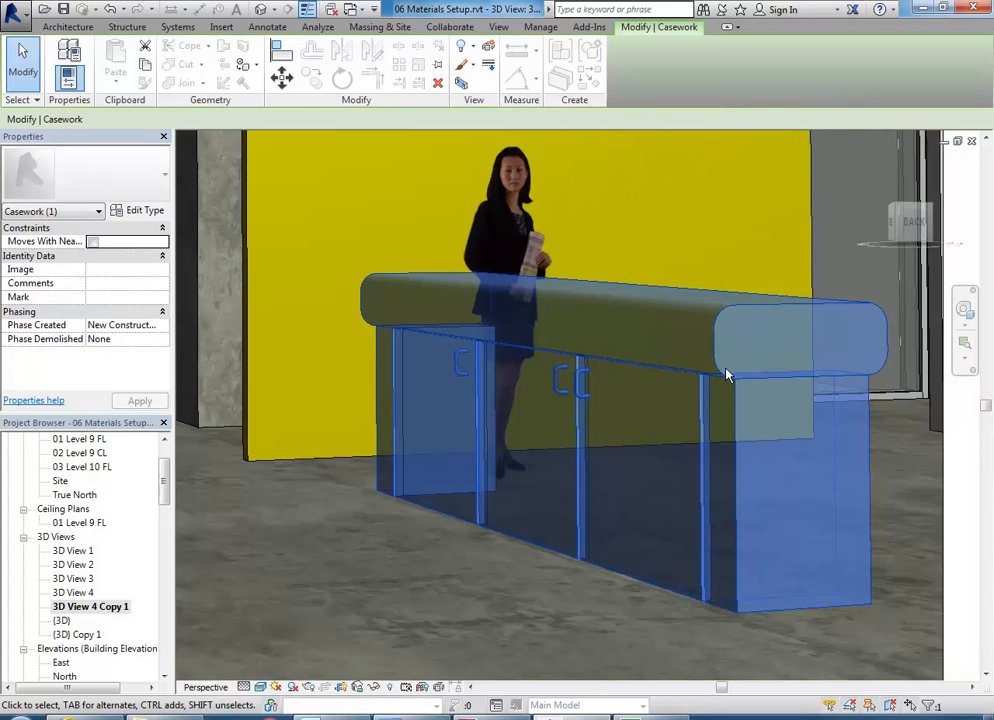
double_click(77, 635)
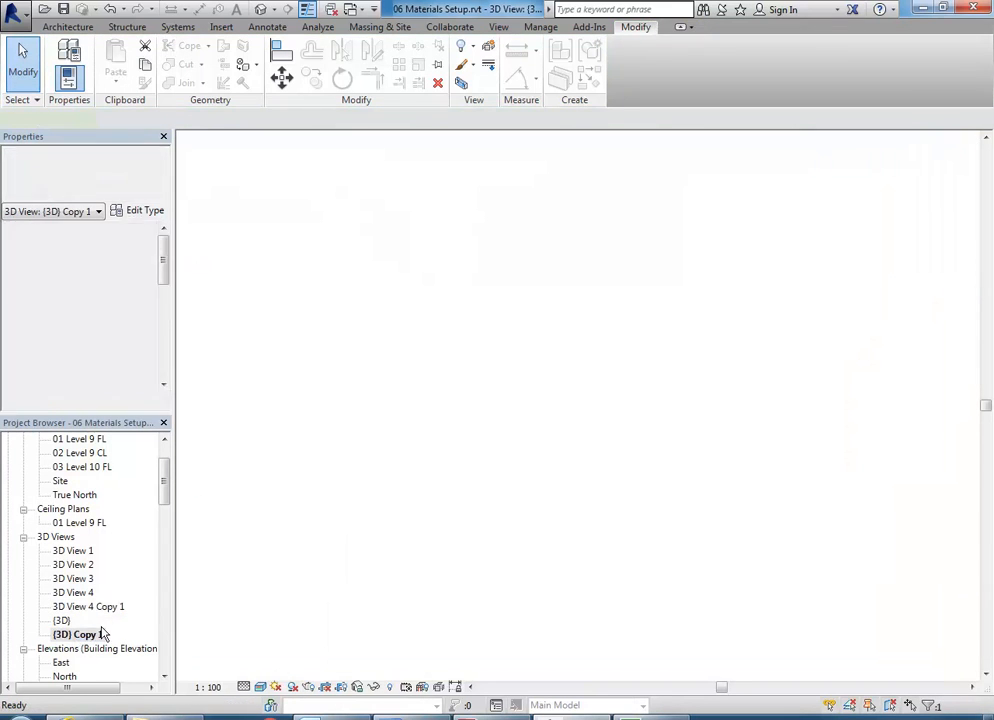
scroll(643, 433, "down", 4)
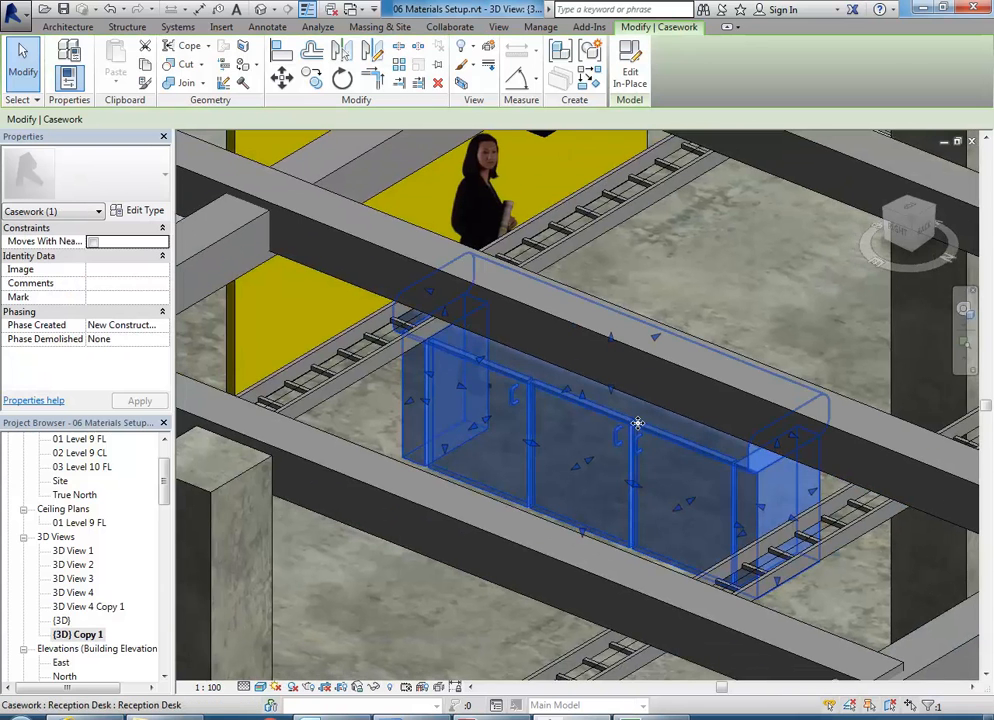
scroll(638, 423, "up", 2)
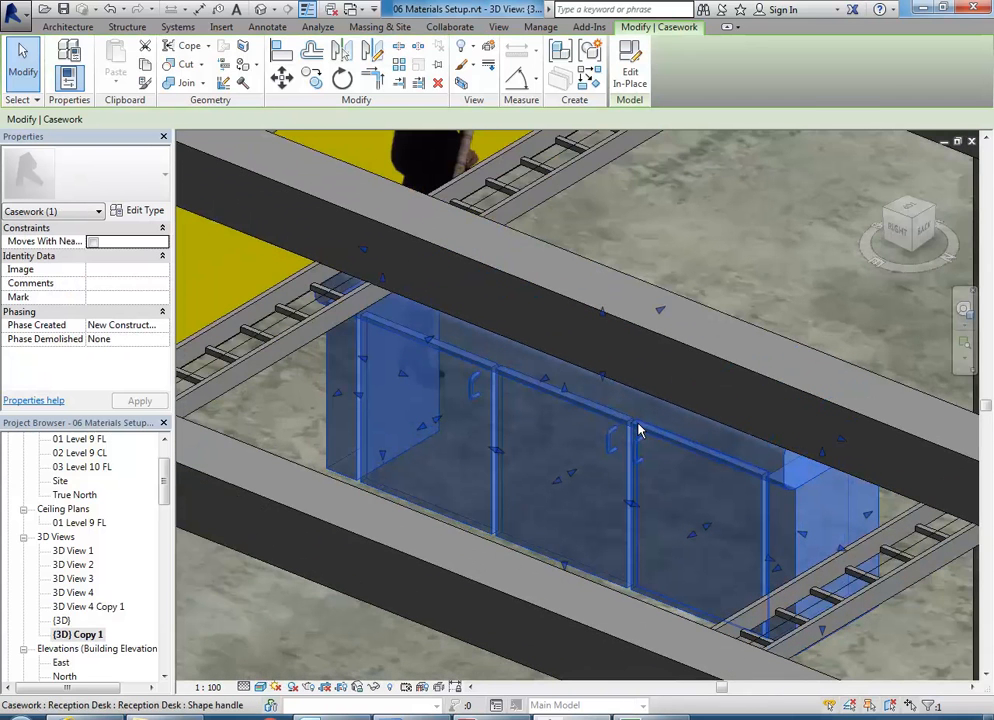
Step: Enter in-place editing of the reception desk, check its countertop extrusion and finish the model
left_click(632, 73)
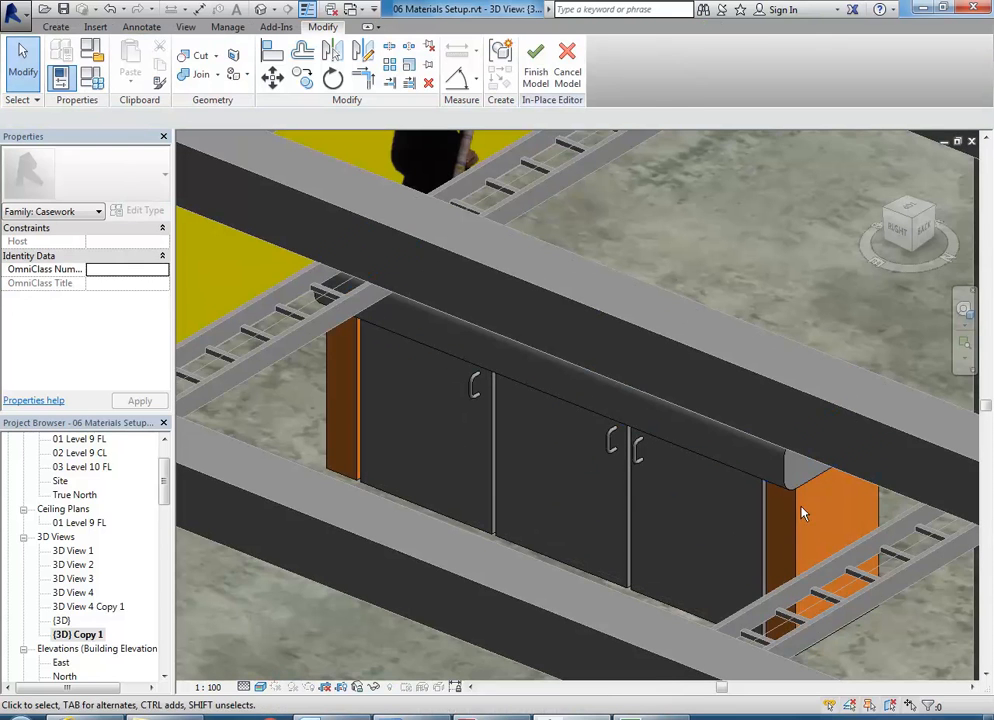
left_click(608, 362)
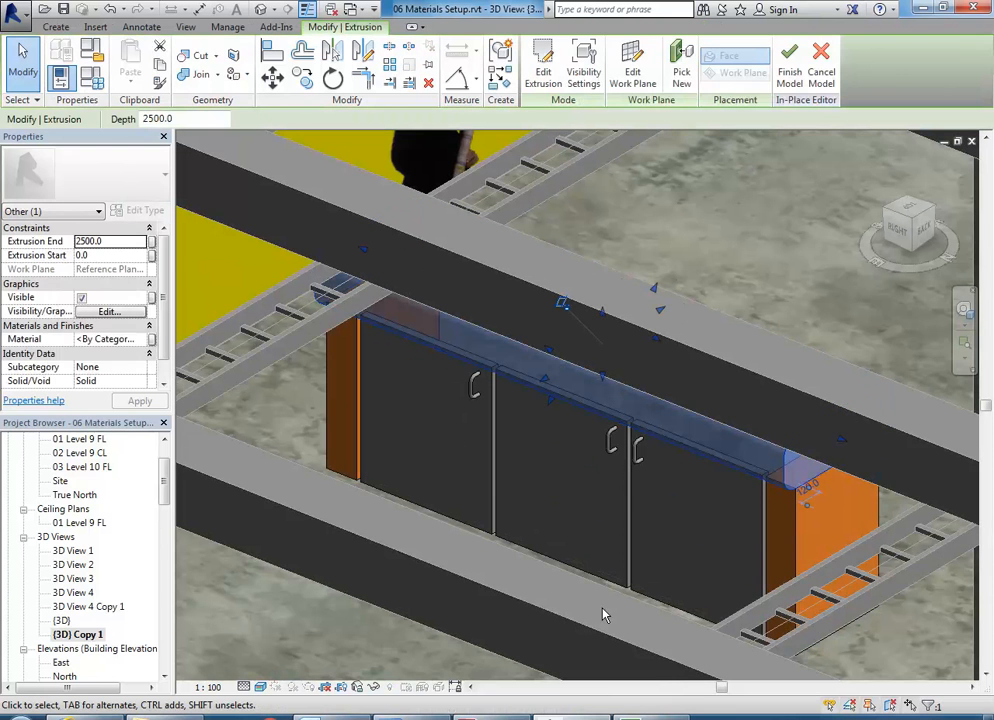
left_click(670, 566)
left_click(535, 62)
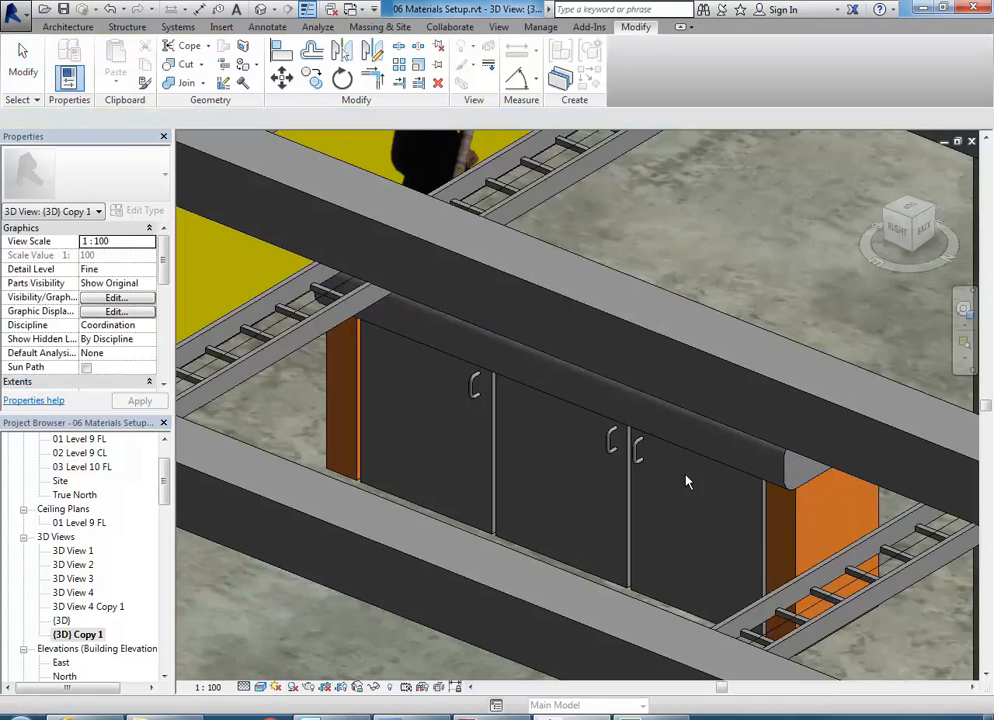
Step: Enter in-place editing of the reception desk casework and open the material selection for its countertop extrusion
left_click(785, 484)
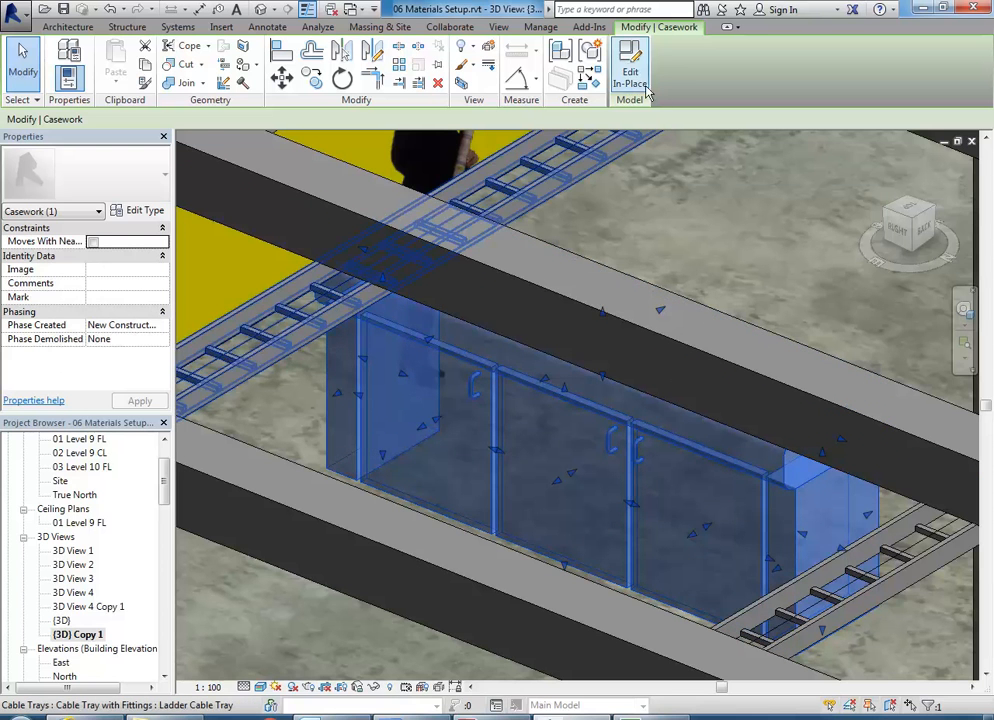
double_click(781, 481)
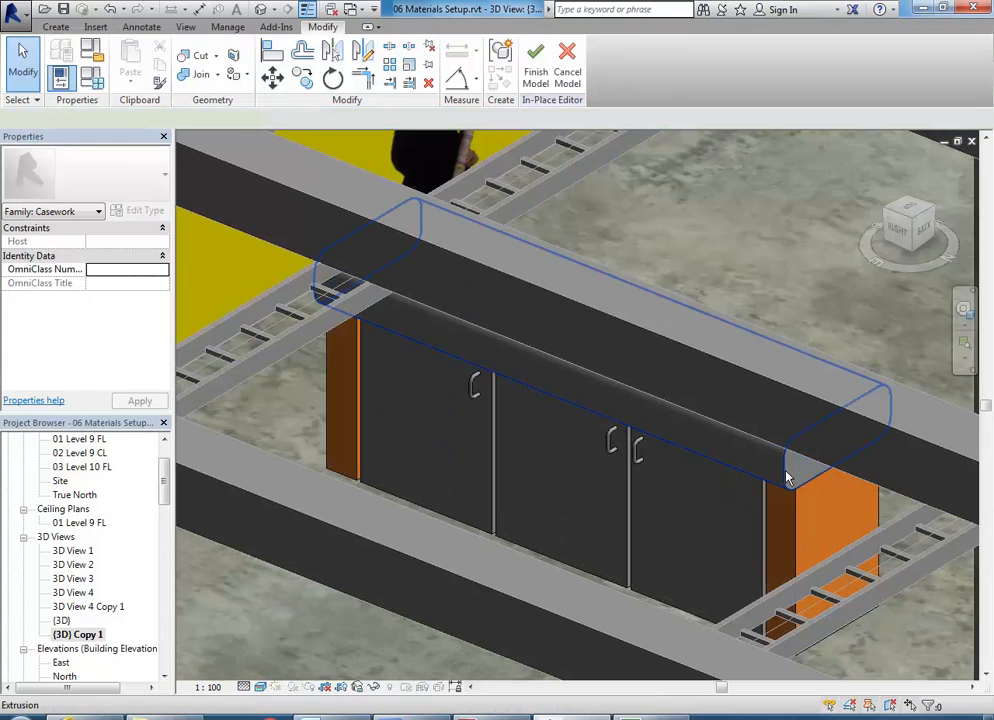
left_click(785, 480)
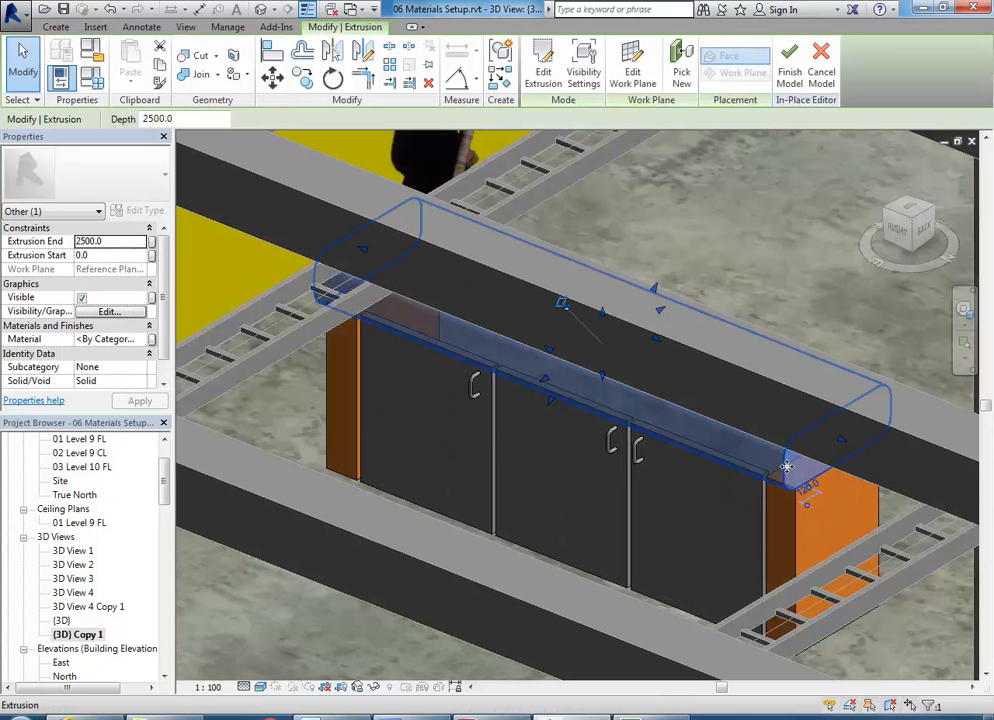
left_click(113, 340)
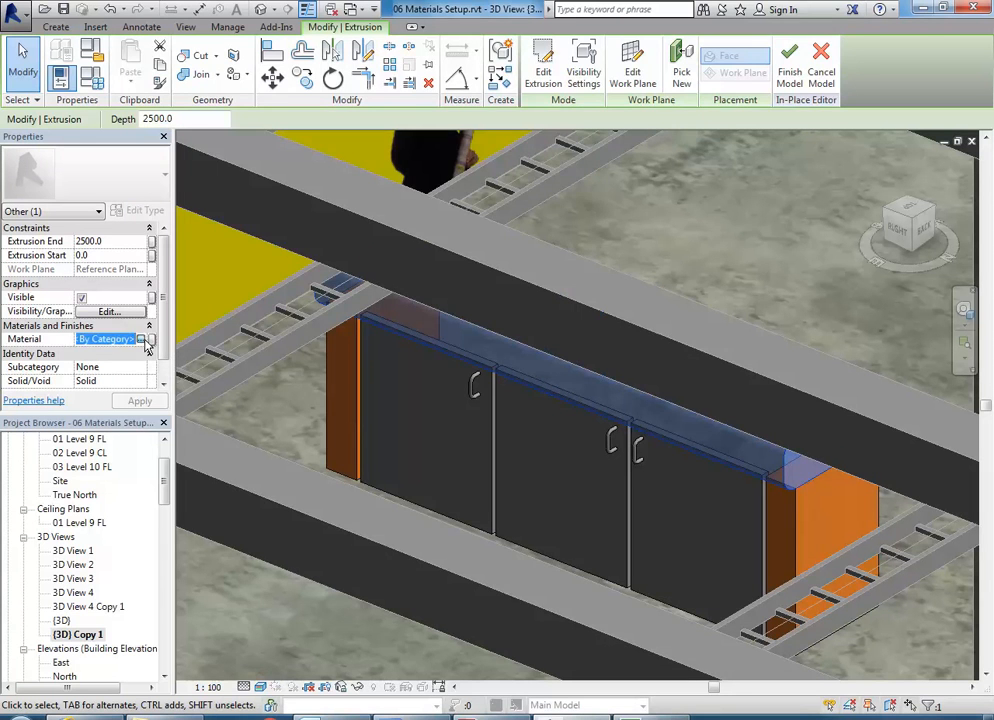
left_click(151, 340)
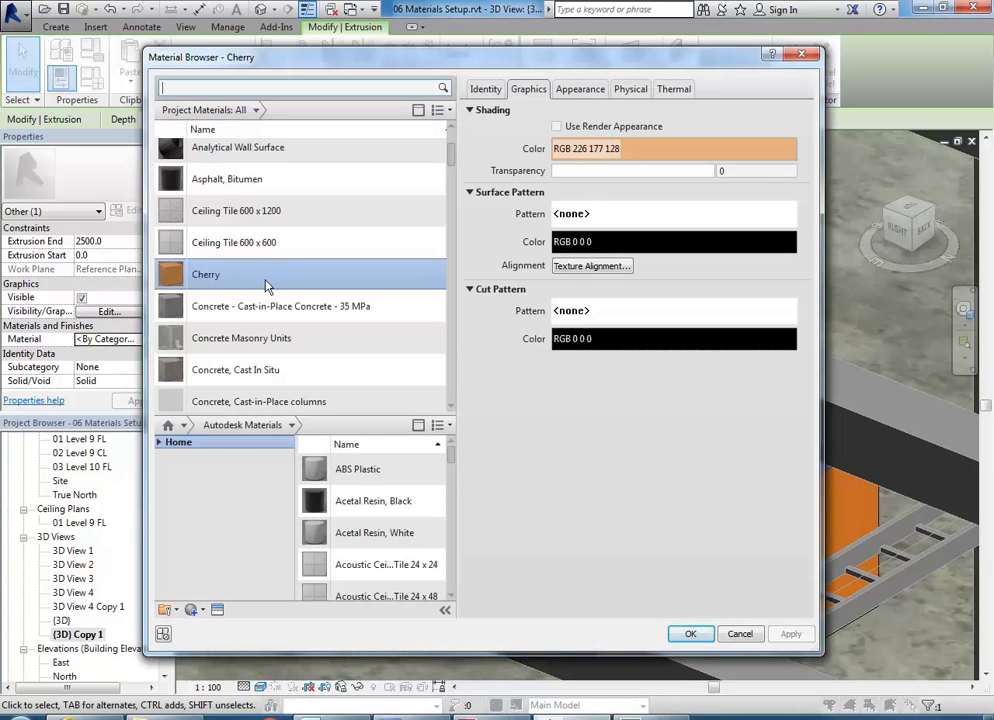
Step: Duplicate the Laminate - Linen project material and name the copy Plastic White
left_click_drag(451, 160, 450, 259)
left_click(219, 229)
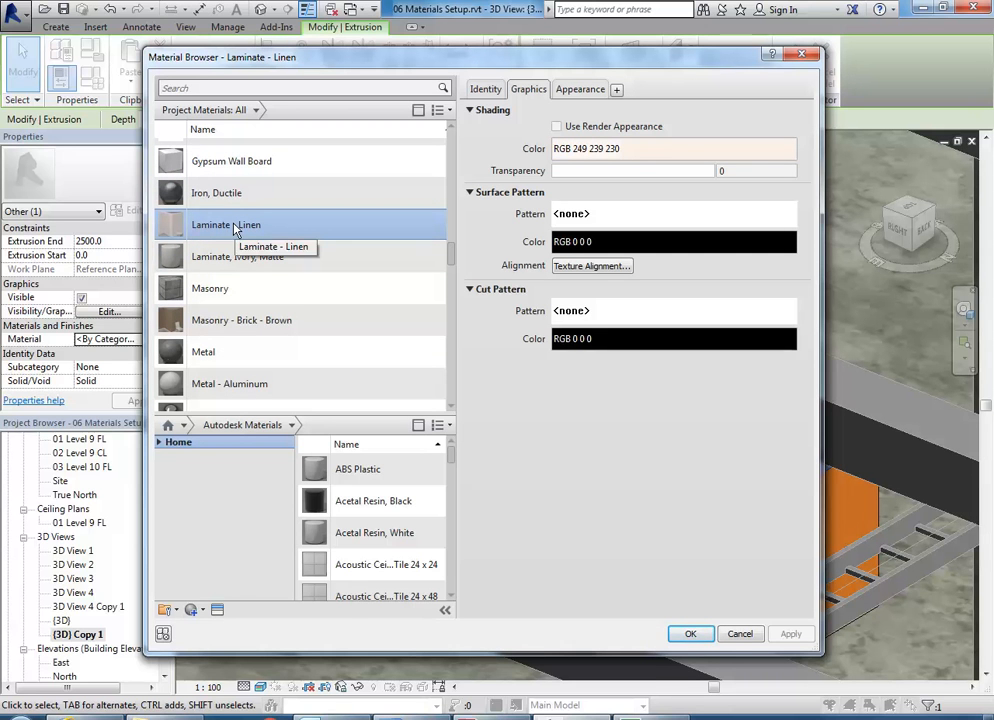
right_click(235, 229)
left_click(264, 252)
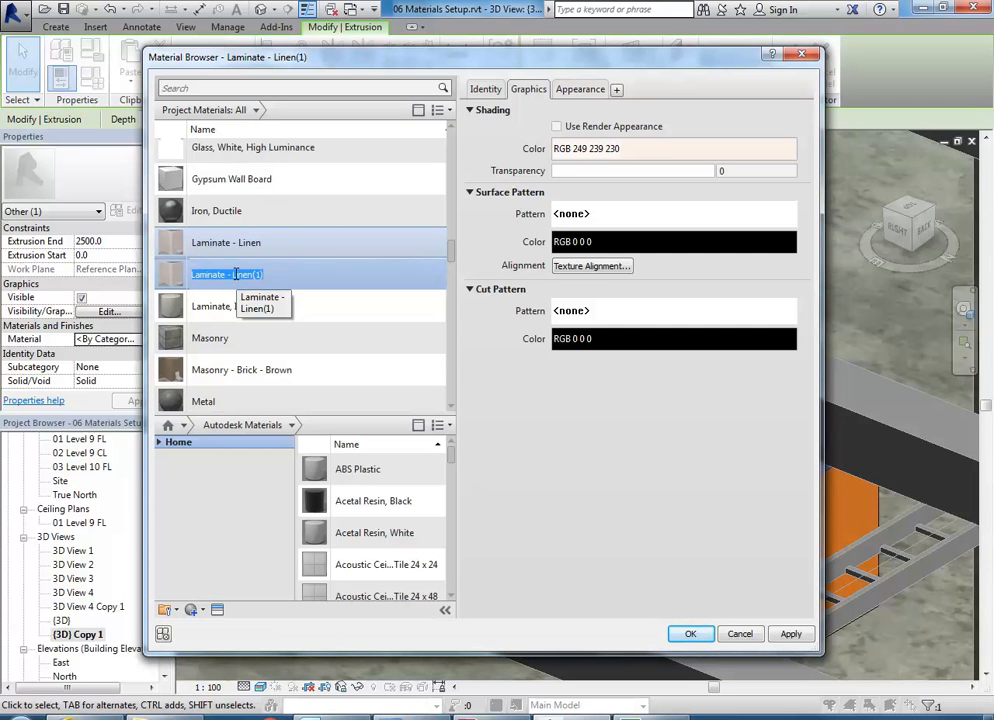
type("Plastic Whit")
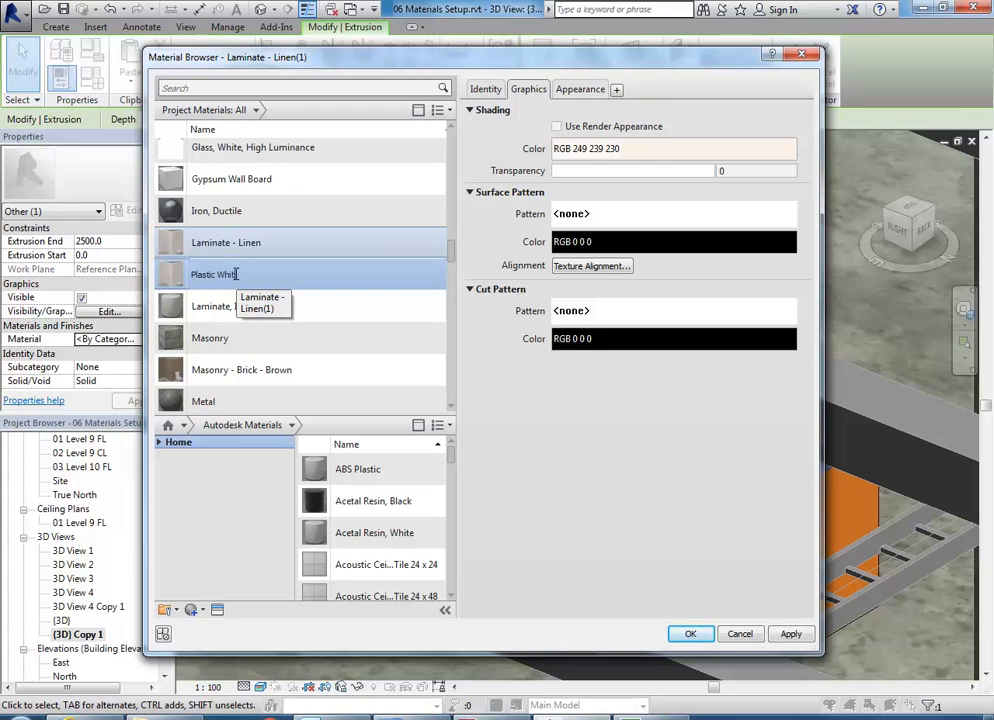
type("e")
key("Return")
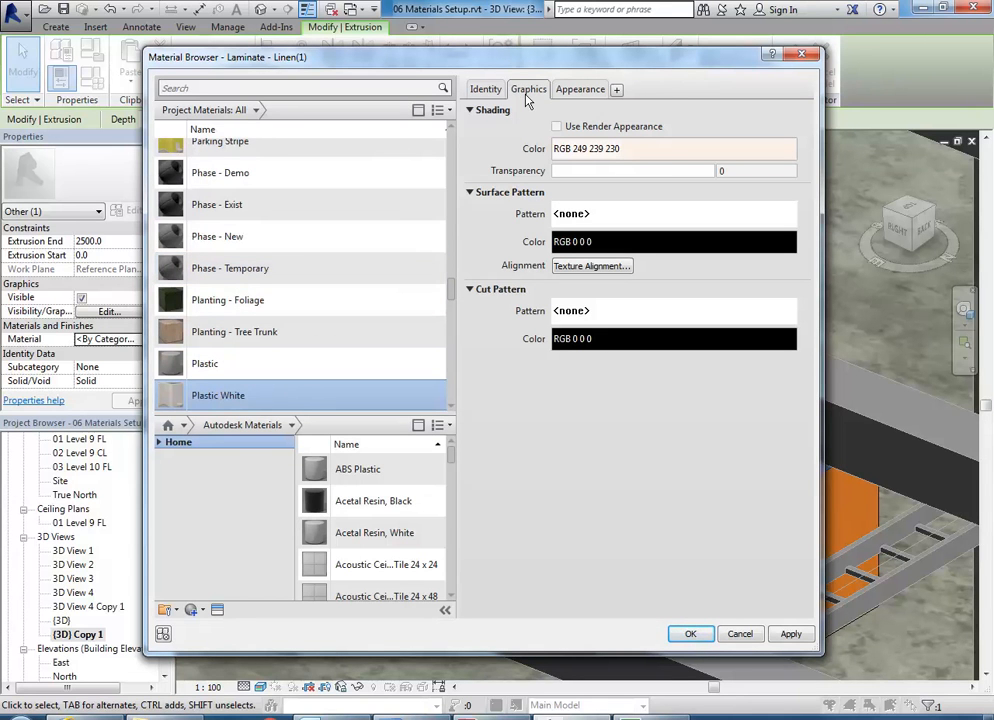
Step: Duplicate the Linen White appearance asset of Plastic White and set its wall paint color to RGB 255 255 255
left_click(578, 90)
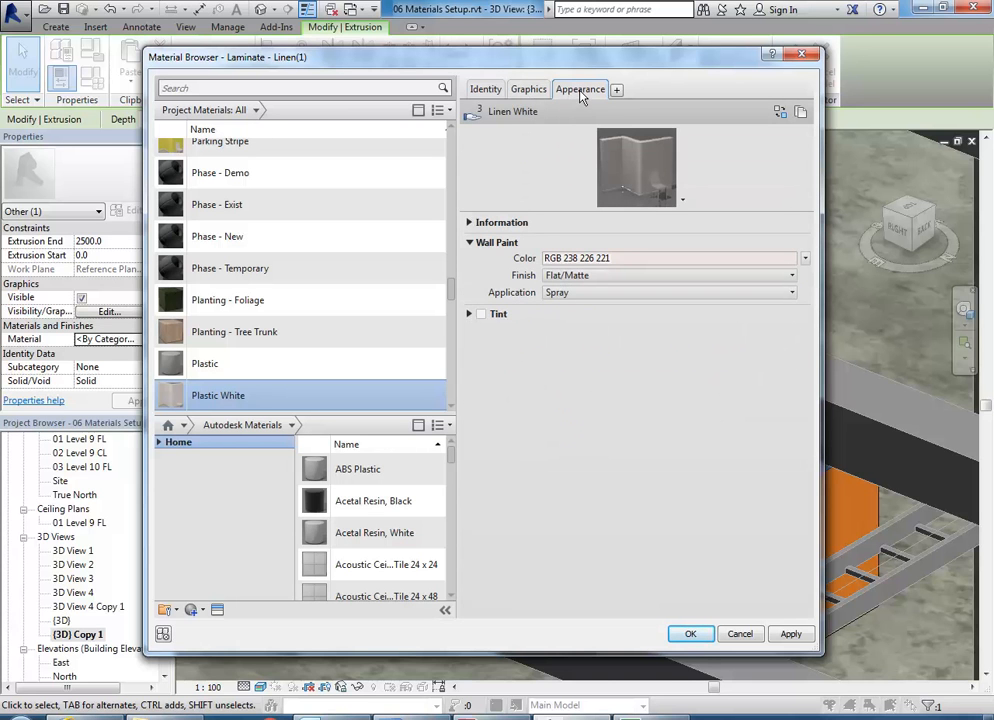
right_click(580, 96)
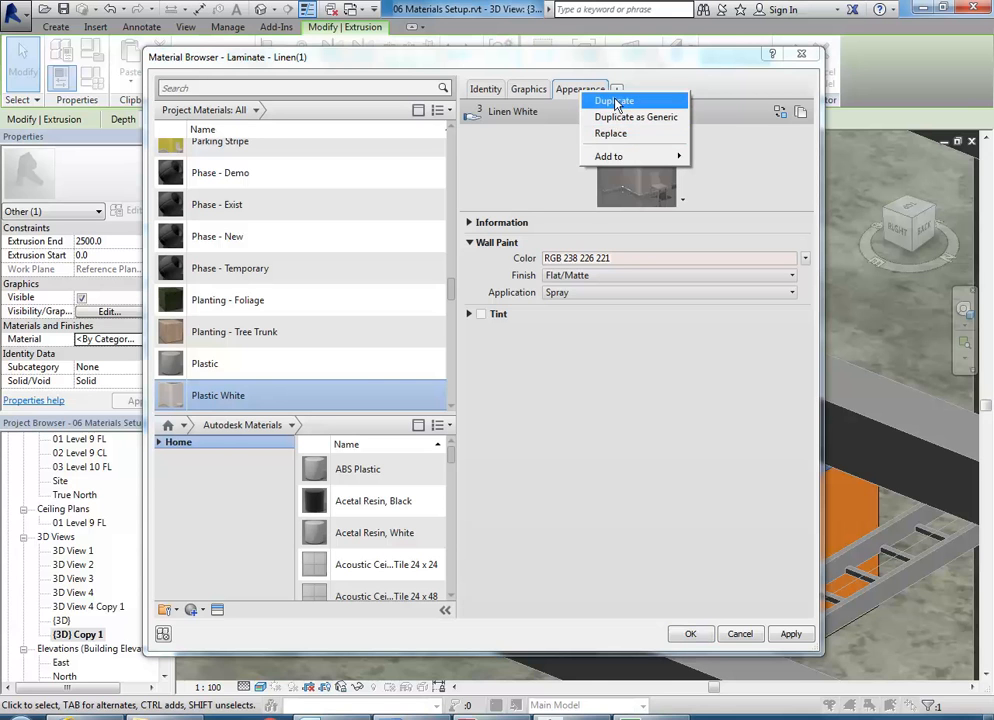
left_click(606, 102)
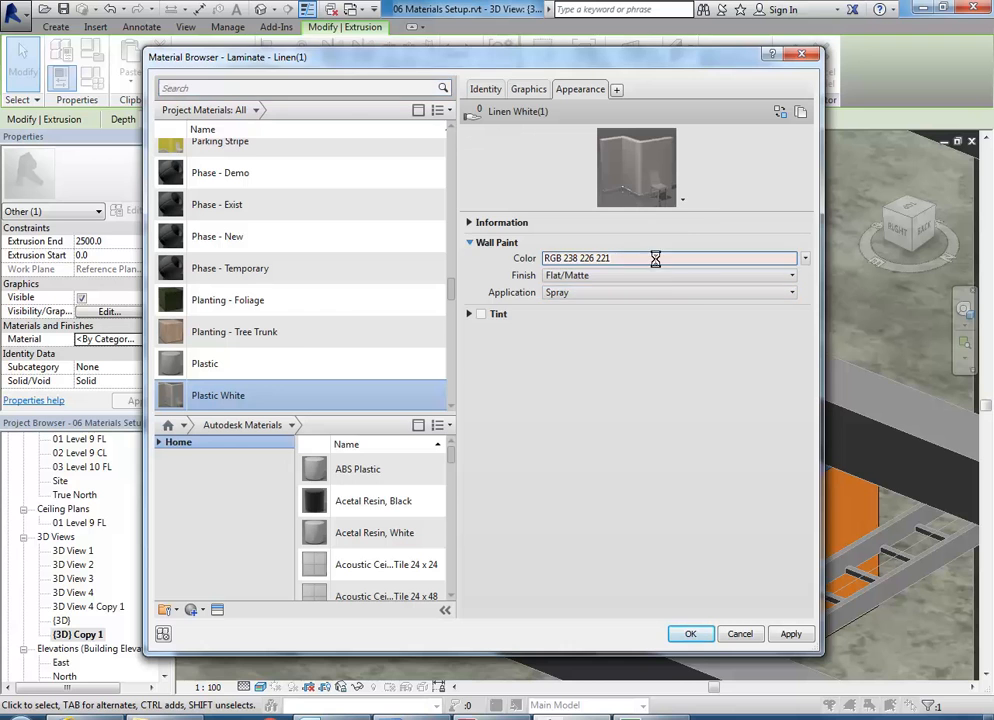
left_click(657, 261)
left_click(463, 329)
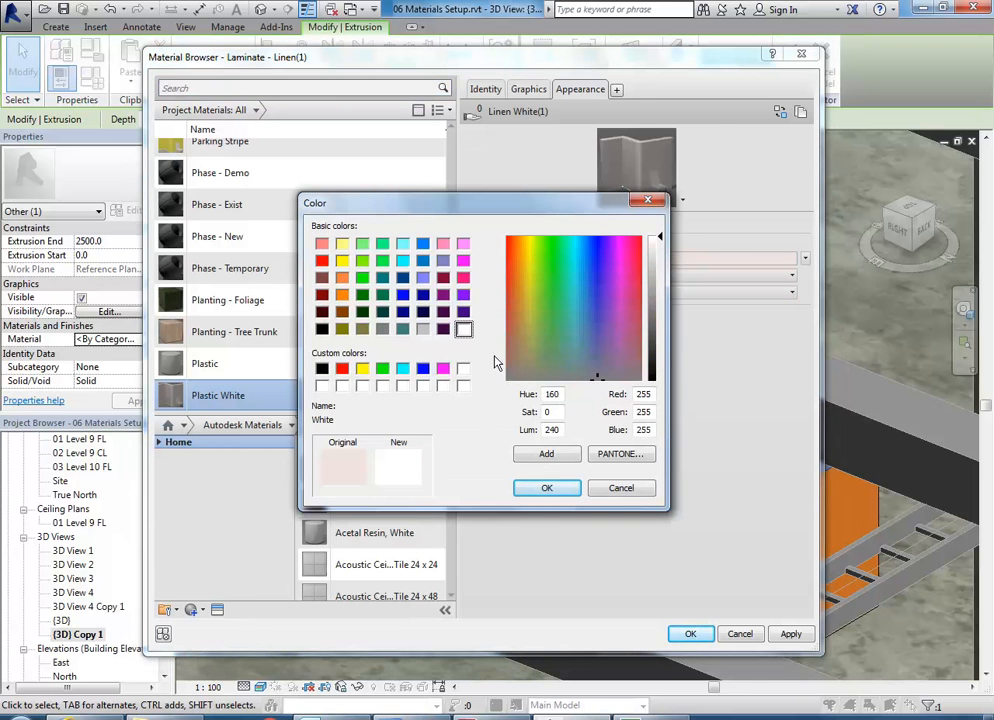
left_click(550, 489)
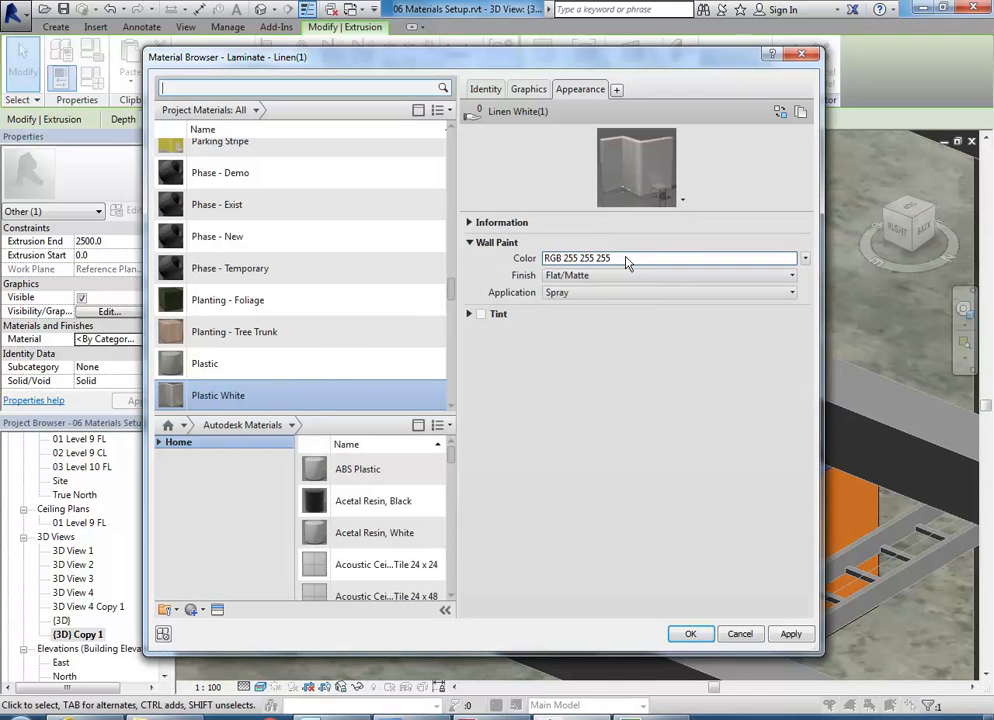
left_click(657, 261)
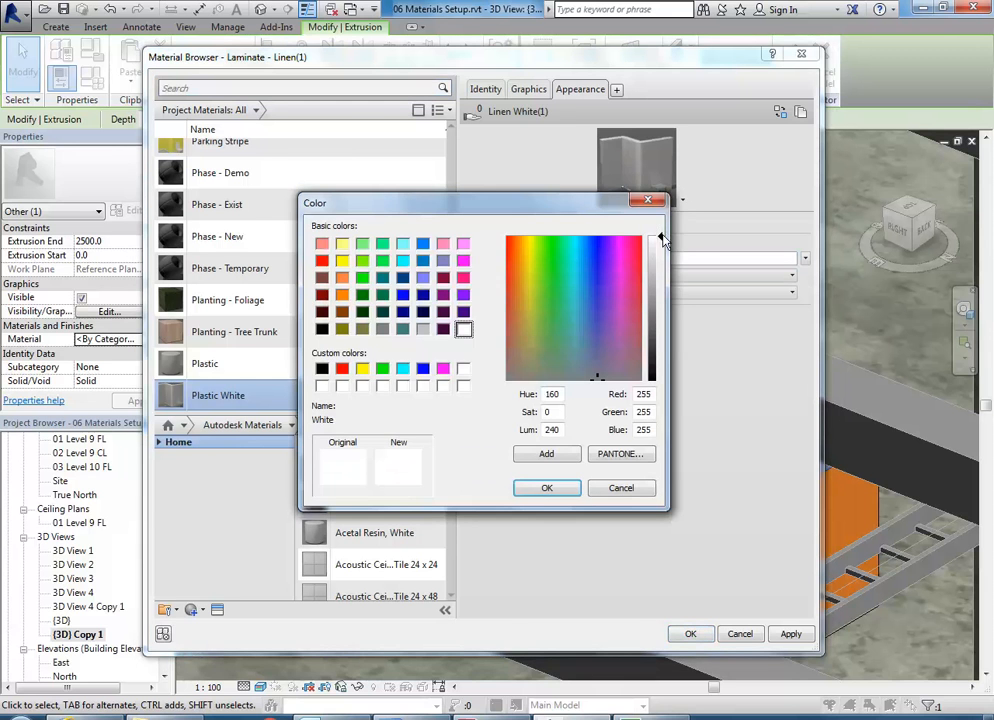
left_click(547, 488)
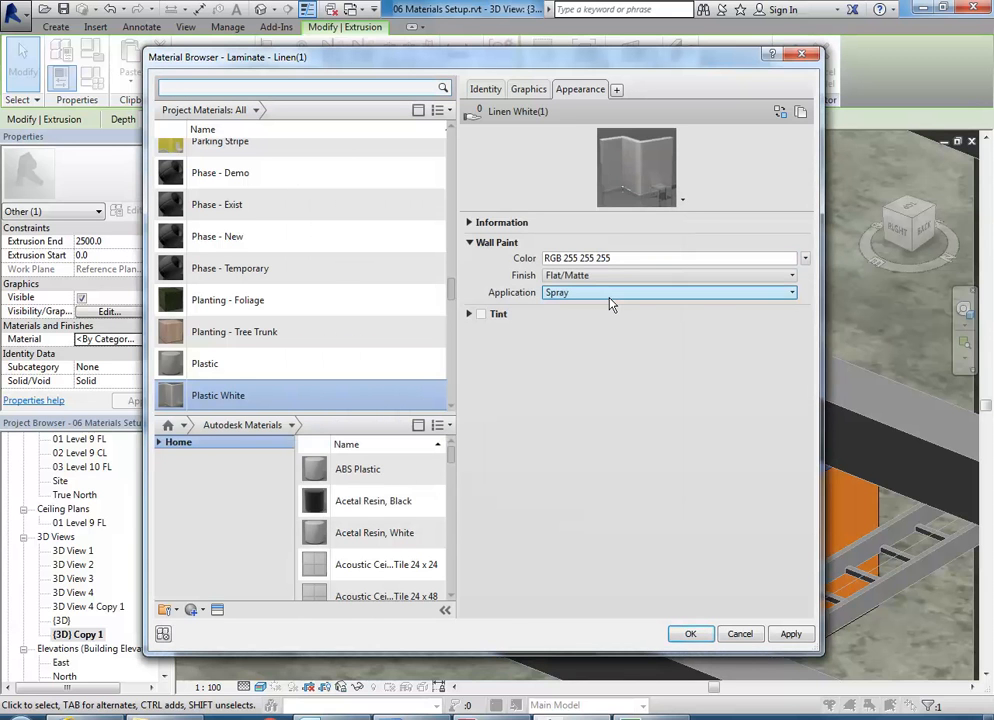
Step: Set the wall paint finish of the Plastic White appearance to Gloss, keeping the Spray application
left_click(621, 285)
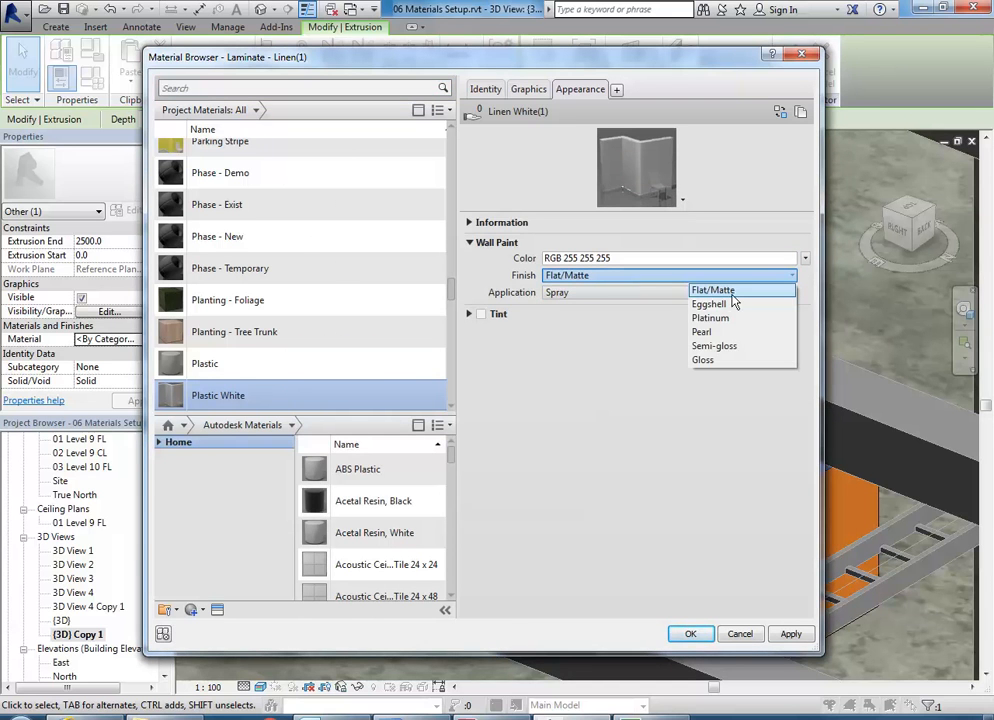
left_click(703, 360)
left_click(601, 293)
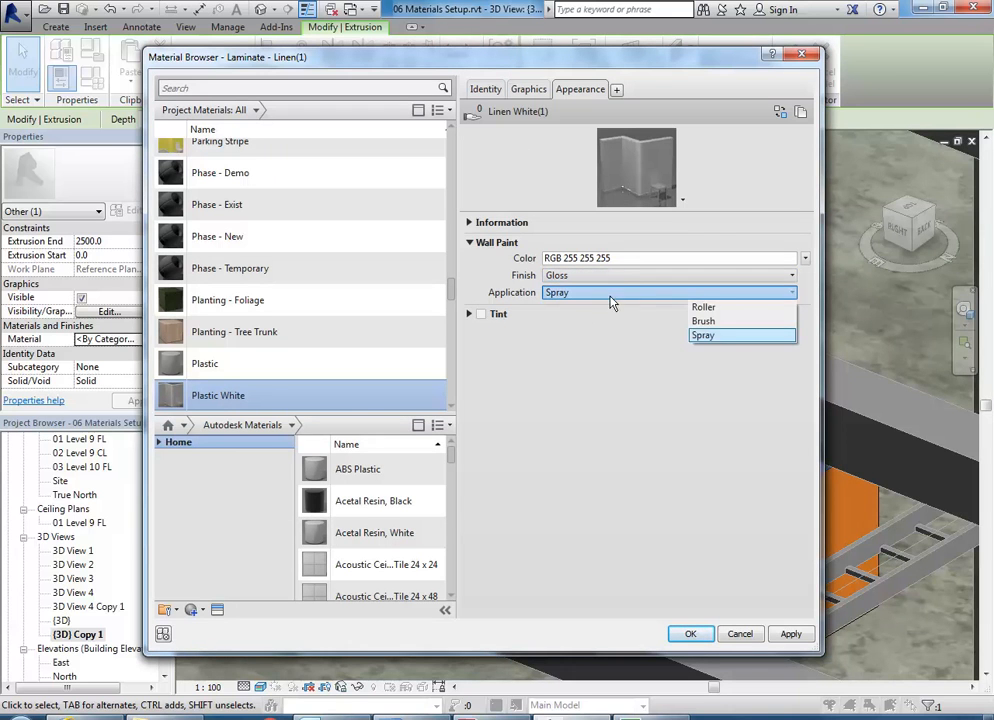
left_click(595, 310)
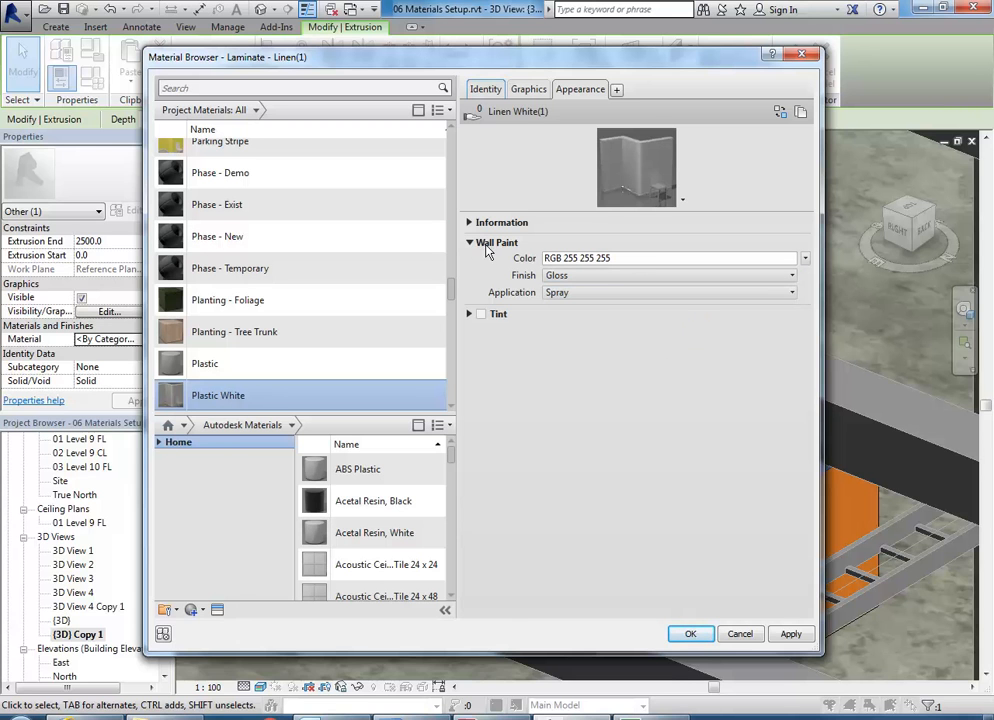
Step: Replace the appearance asset of Plastic White with Smooth - Ivory from the Plastic category of the Appearance Library
right_click(580, 91)
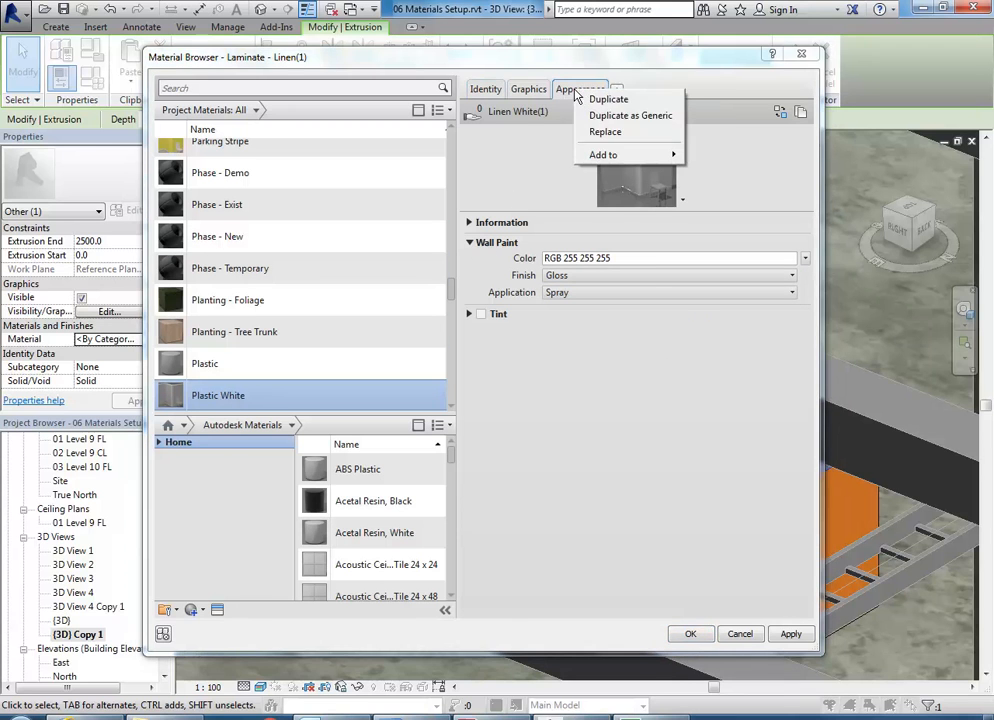
left_click(604, 133)
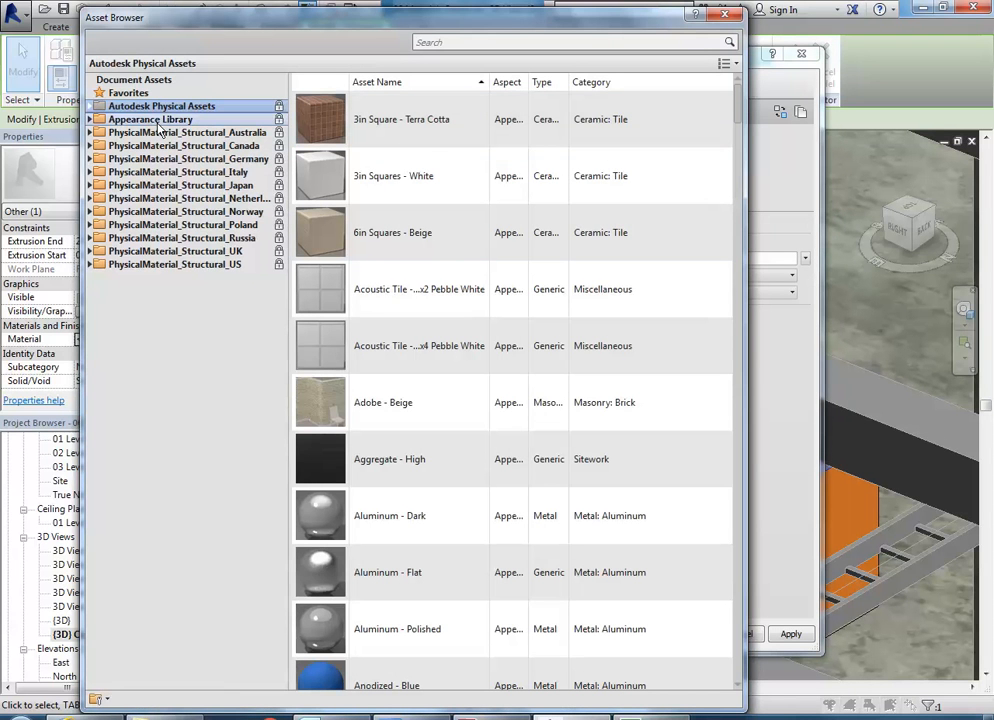
left_click(90, 119)
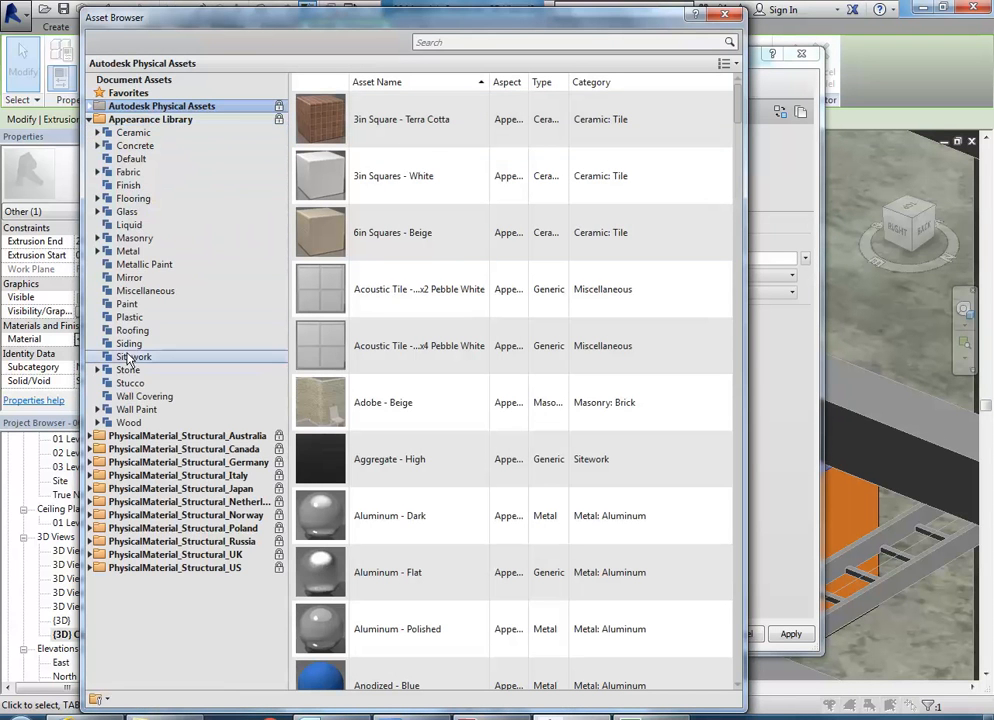
left_click(129, 317)
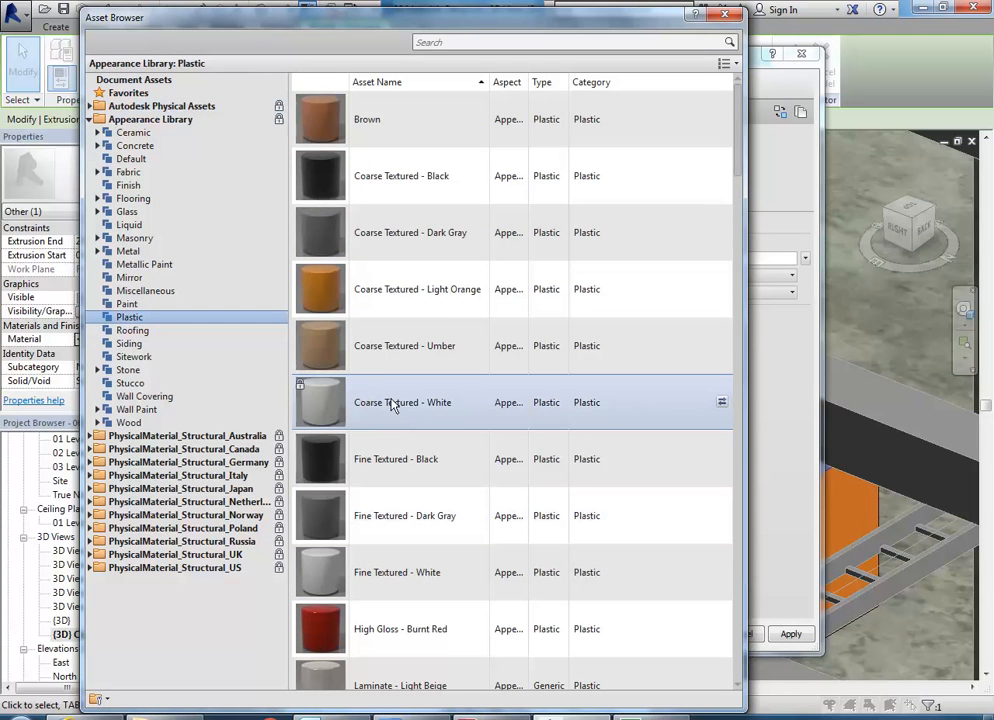
scroll(393, 404, "down", 3)
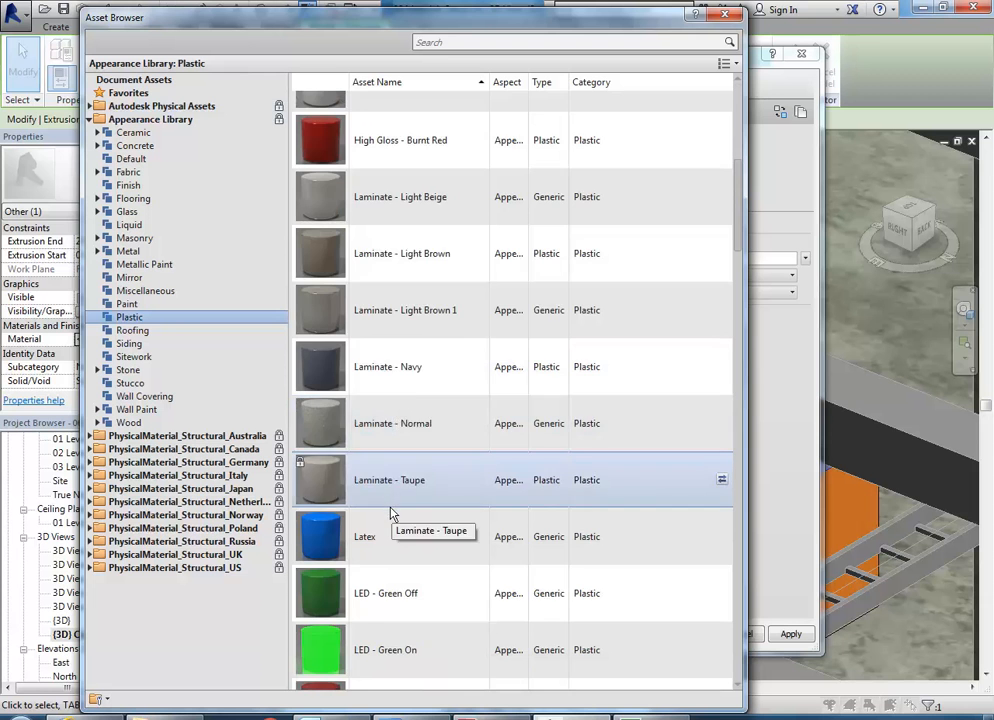
scroll(386, 487, "down", 1)
scroll(386, 487, "down", 4)
scroll(388, 486, "down", 3)
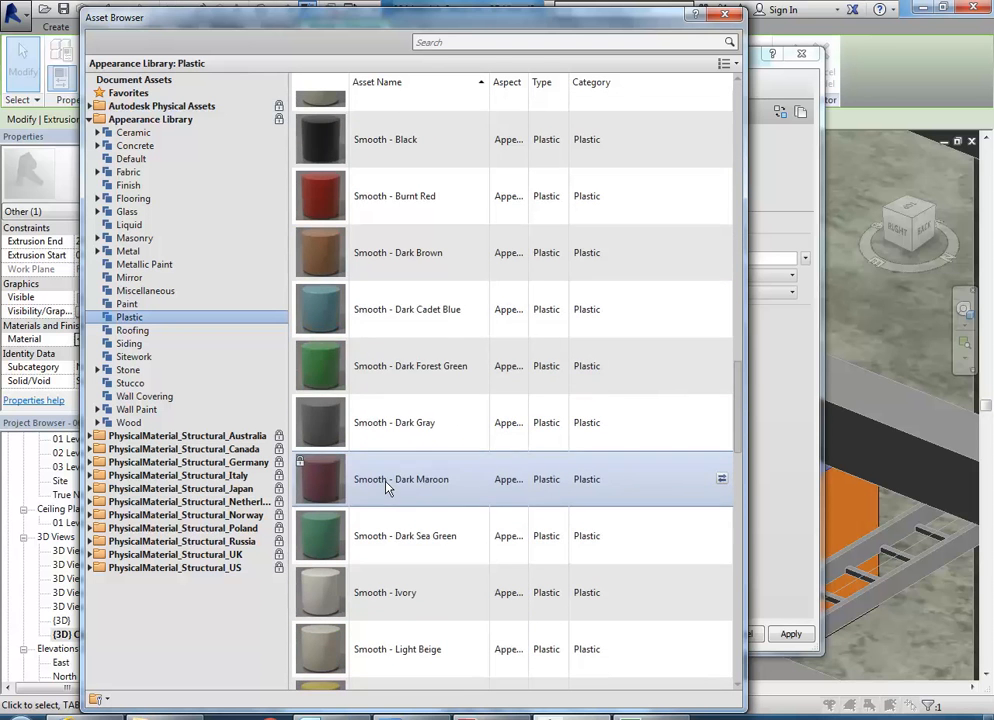
scroll(410, 368, "down", 3)
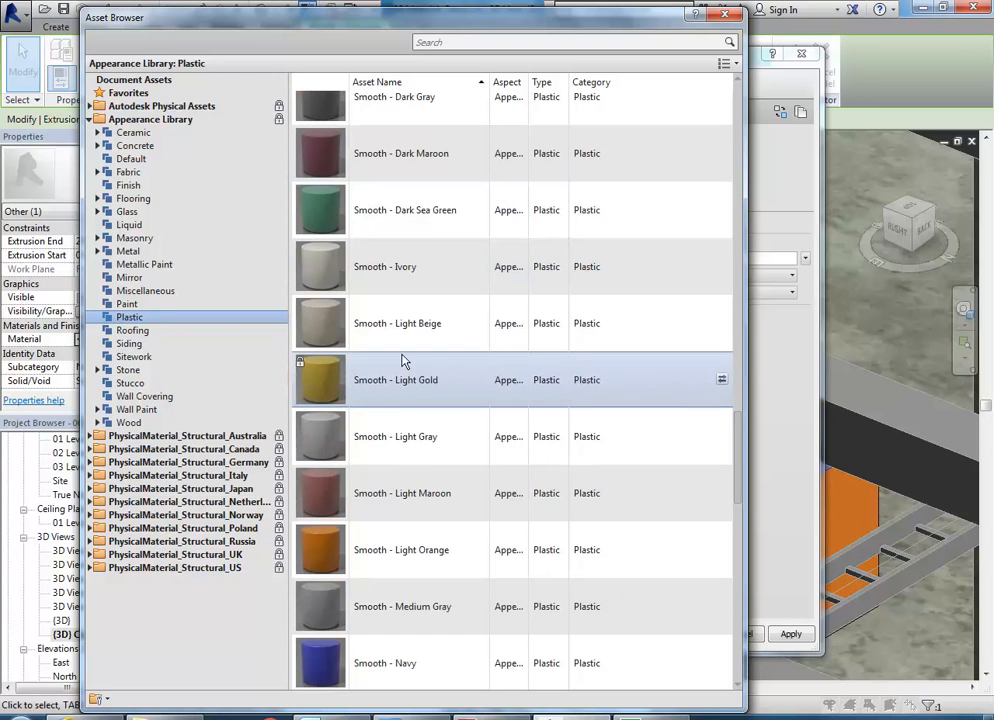
double_click(400, 270)
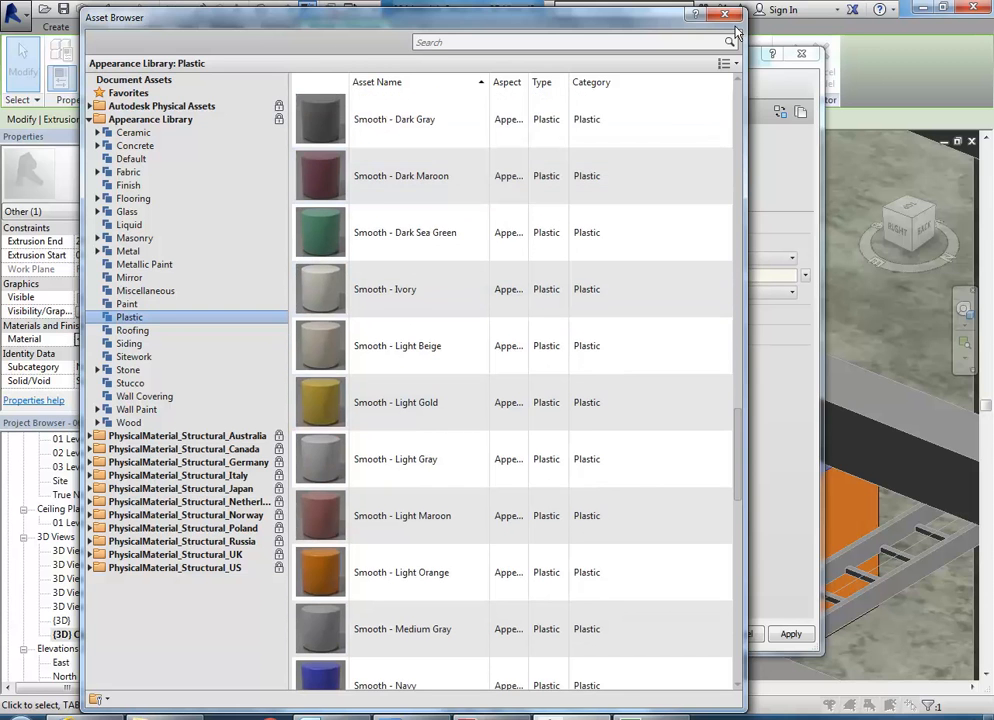
left_click(724, 14)
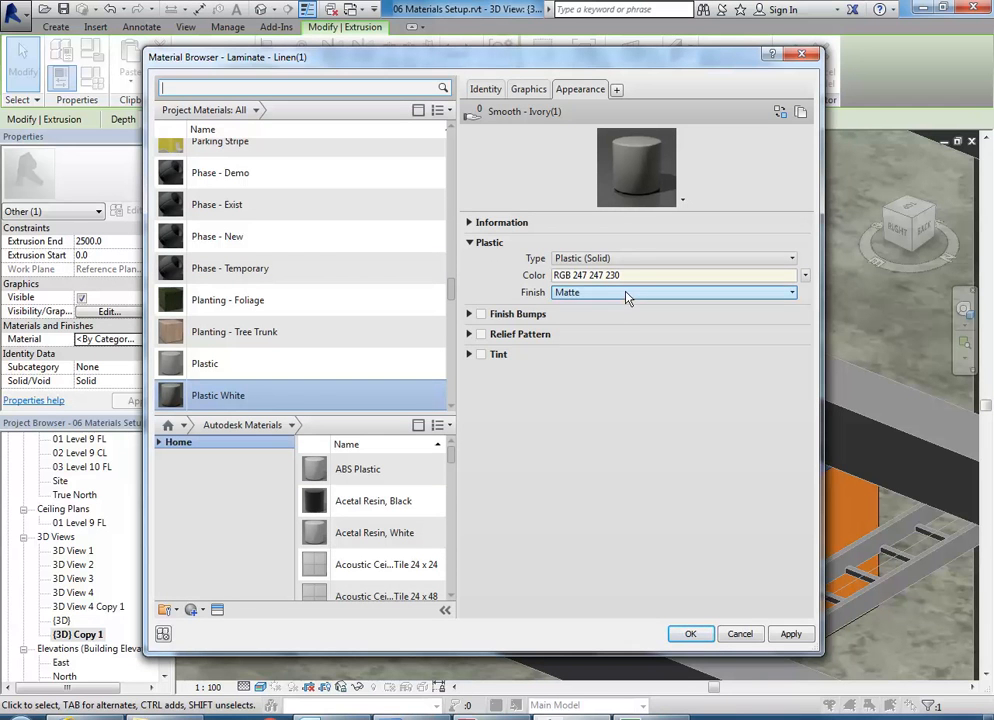
Step: Set the Plastic White finish to Polished, confirming it as the countertop material, and finish the in-place model
left_click(705, 292)
left_click(711, 310)
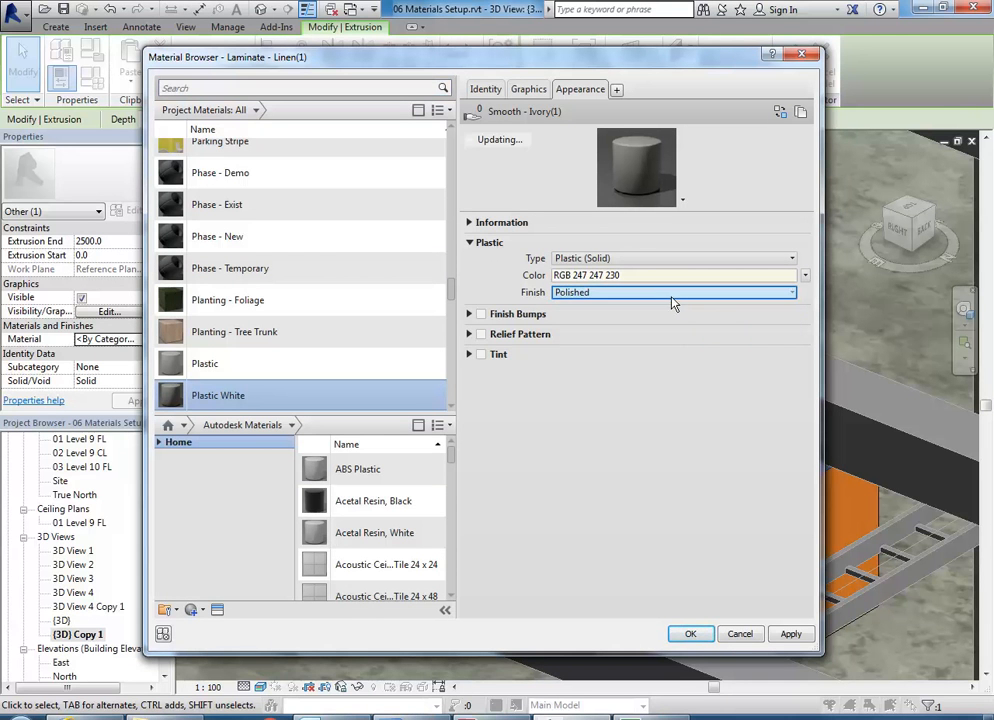
left_click(674, 634)
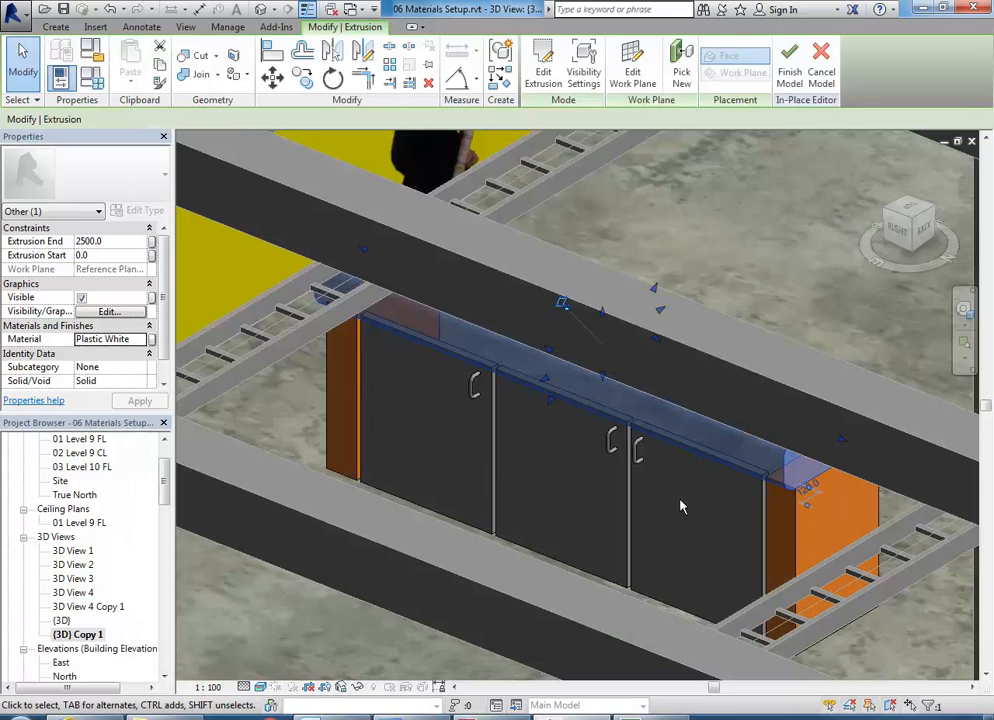
key("Escape")
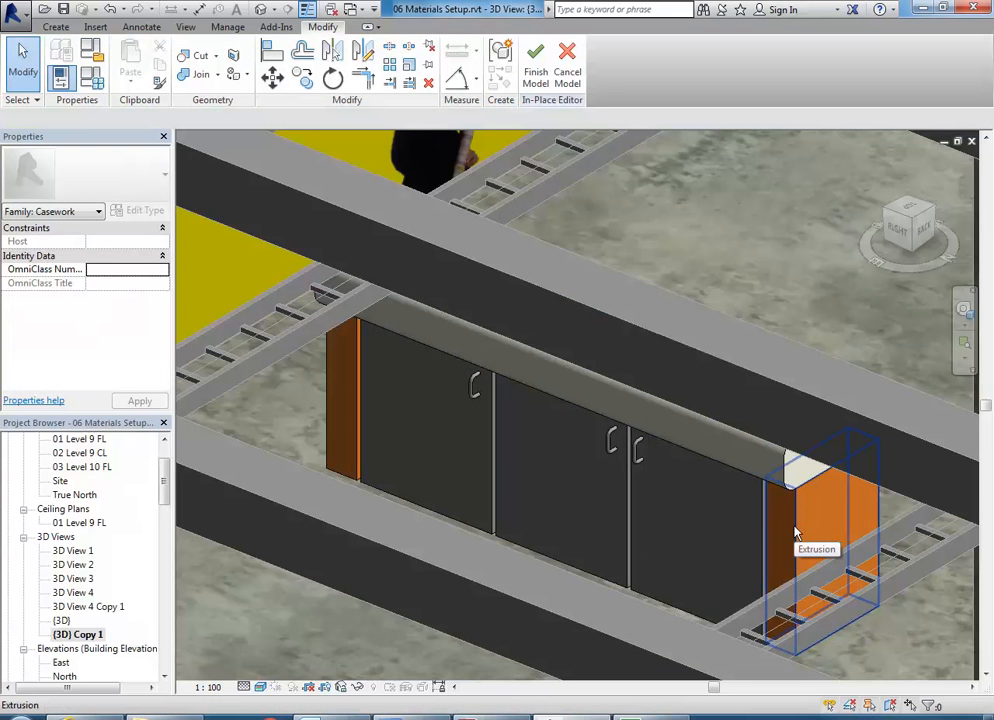
left_click(535, 62)
scroll(464, 425, "down", 4)
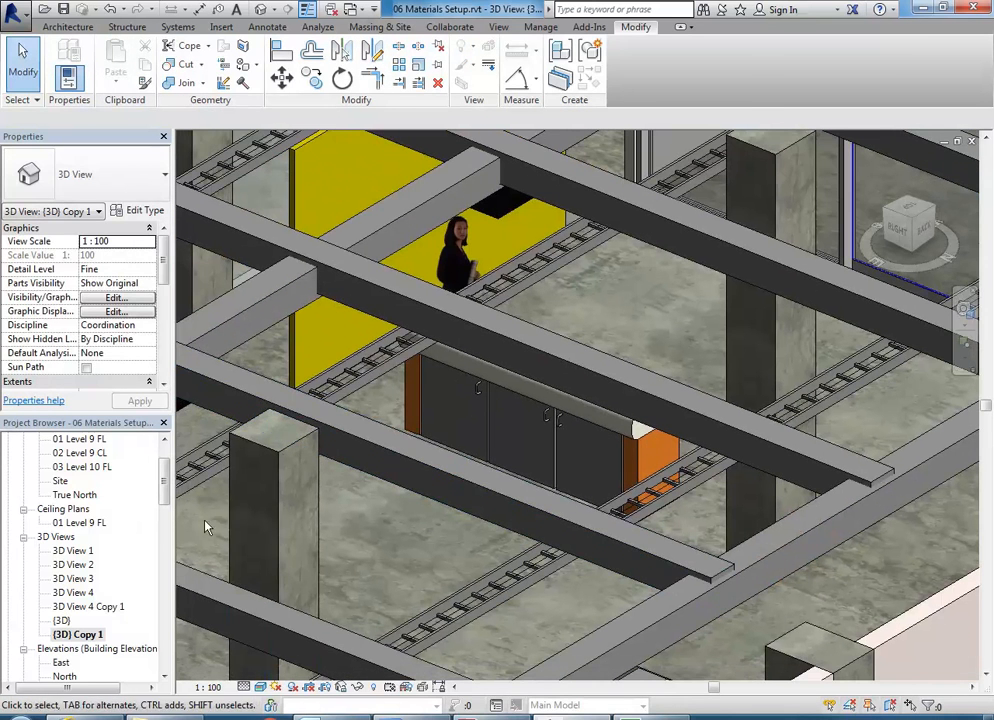
Step: Save the project under the new file name 07 Render Setup 1.rvt in the Elizabeth St Office folder
left_click_drag(163, 489, 163, 458)
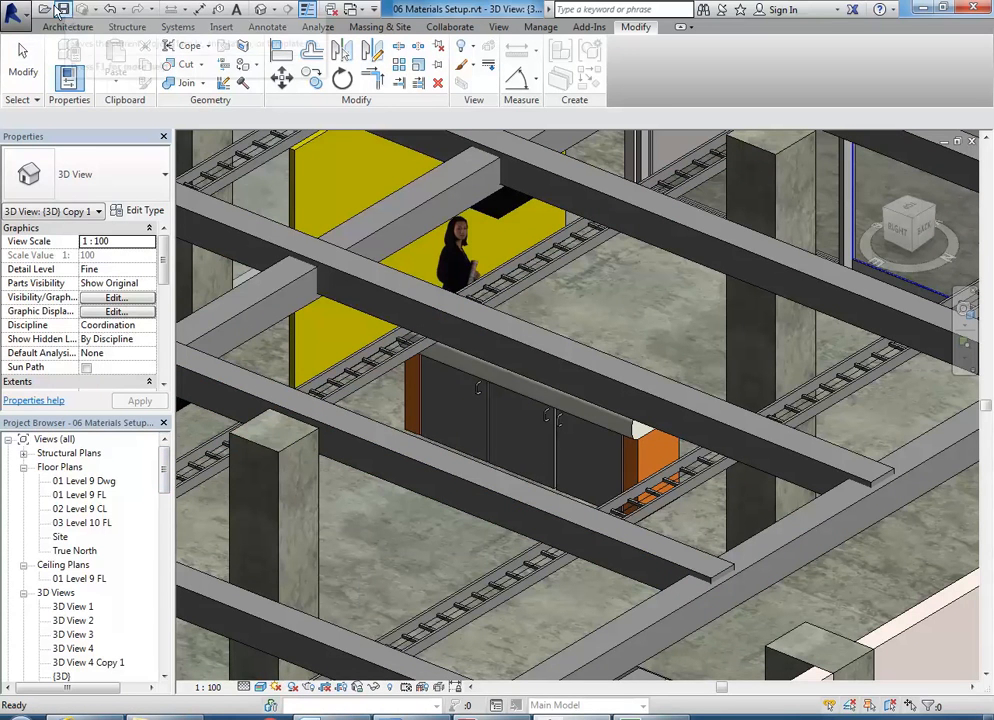
left_click(14, 12)
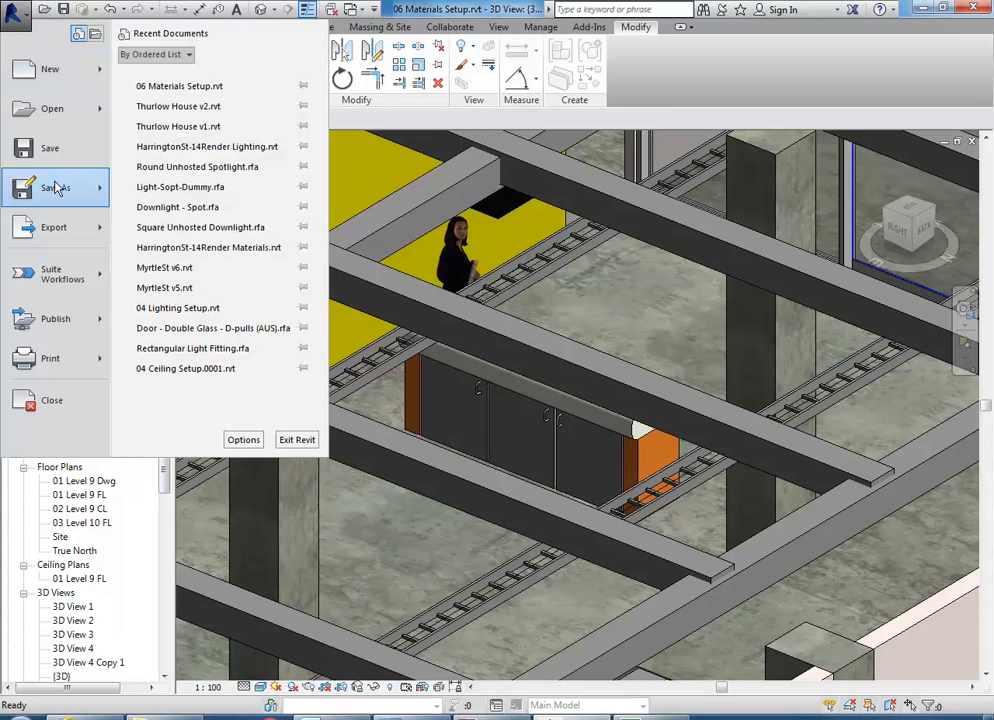
mouse_move(57, 188)
left_click(185, 97)
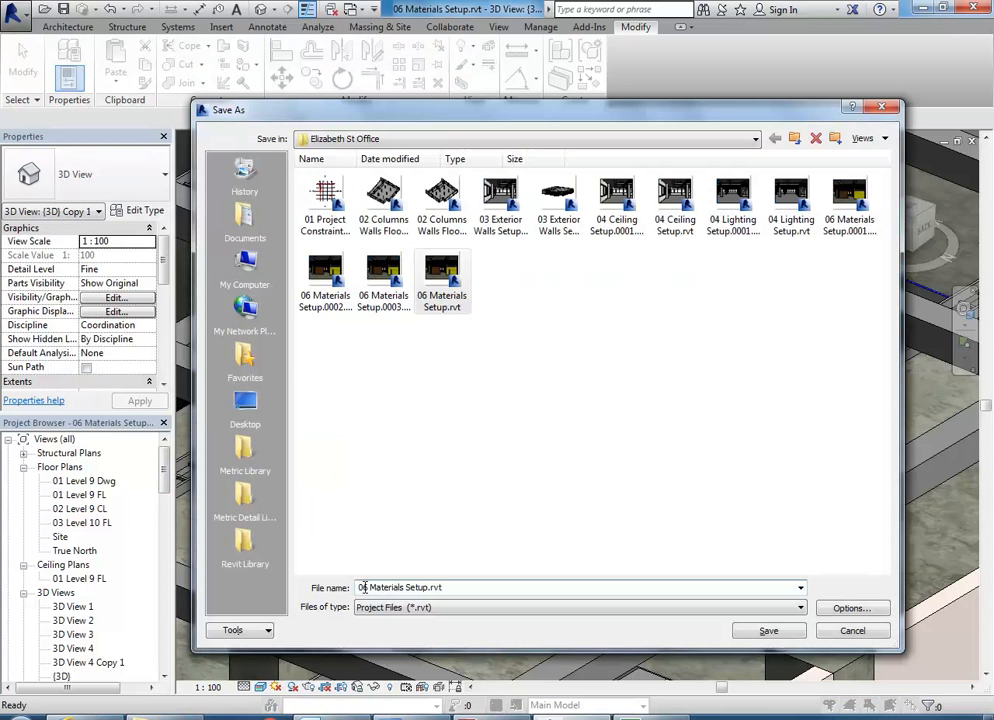
double_click(364, 592)
type("07")
left_click_drag(371, 588, 406, 588)
type("Render Setup 12")
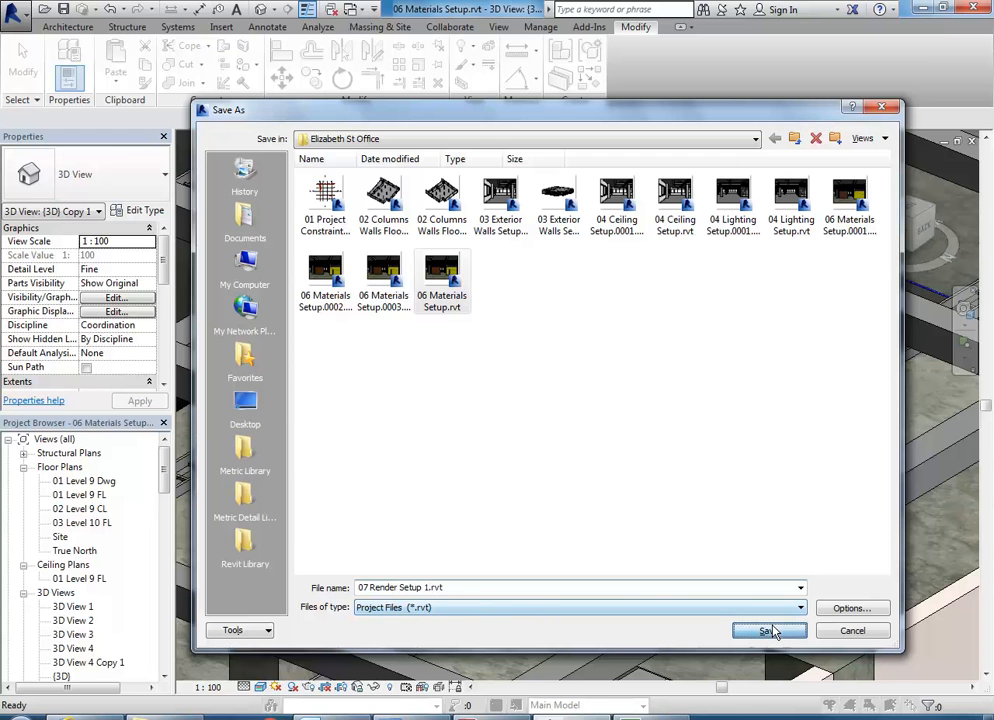
left_click(767, 630)
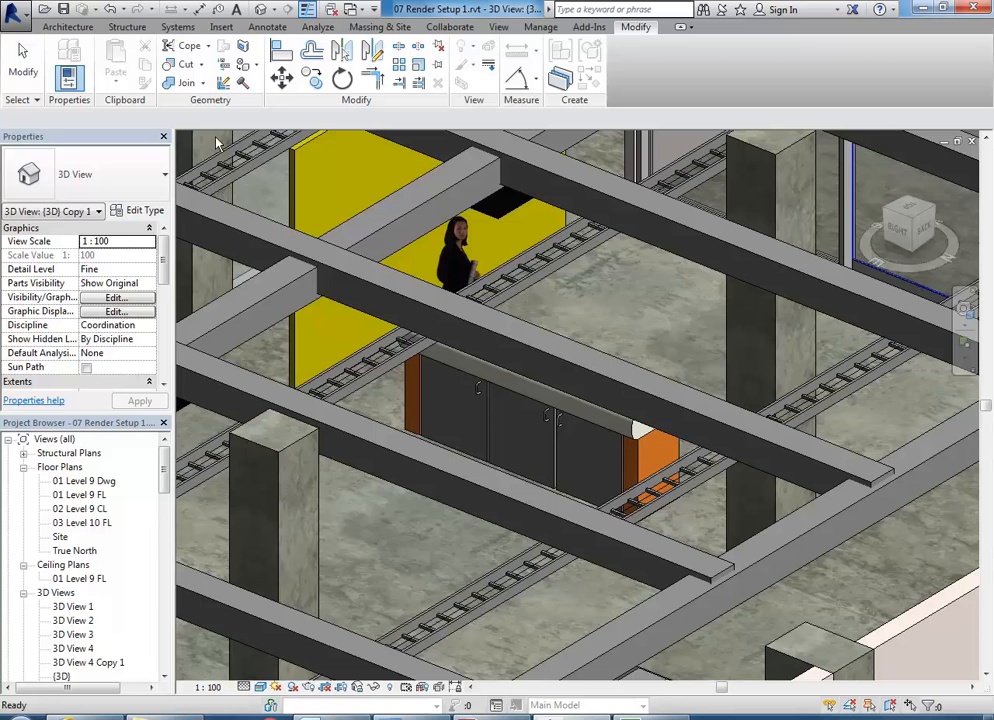
Step: Create a new family from the Metric Furniture.rft template
left_click(14, 11)
mouse_move(100, 75)
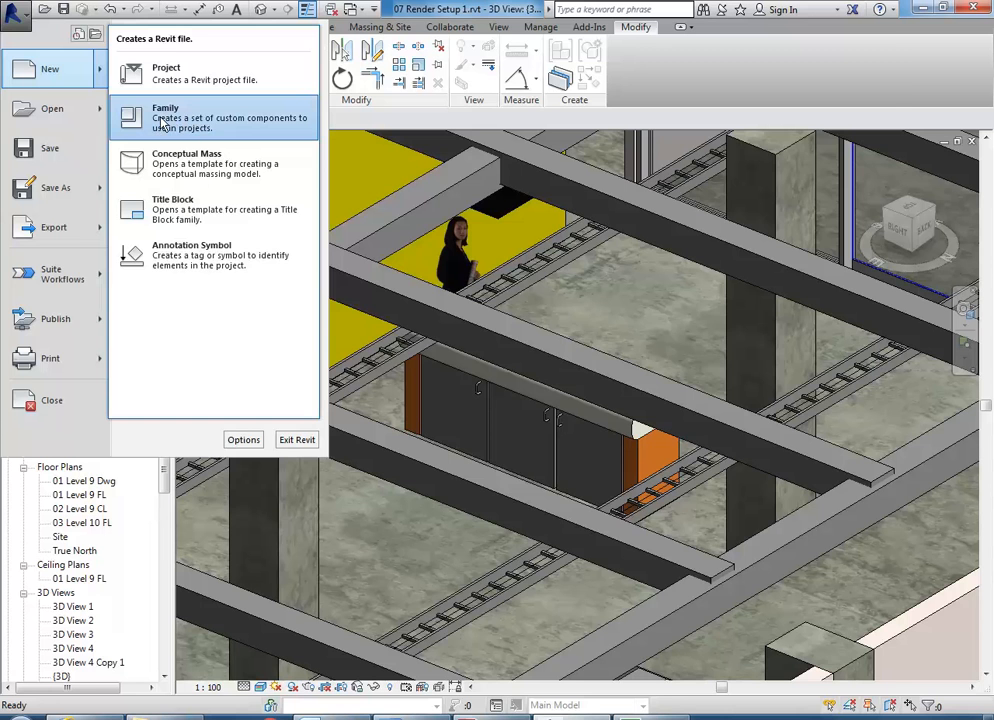
left_click(162, 123)
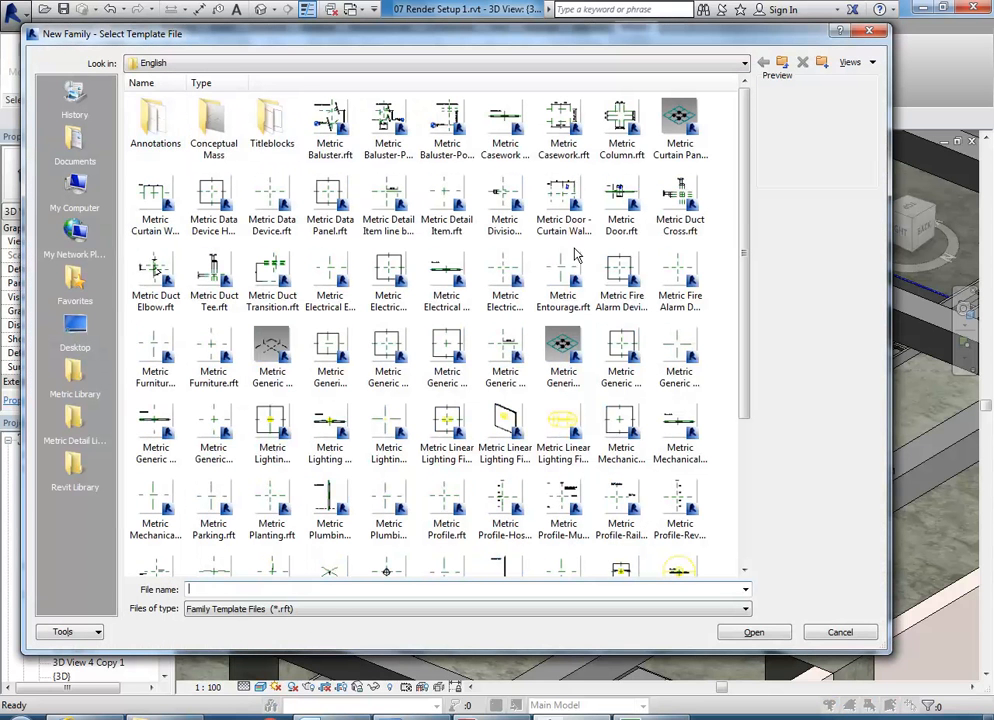
left_click_drag(743, 231, 752, 252)
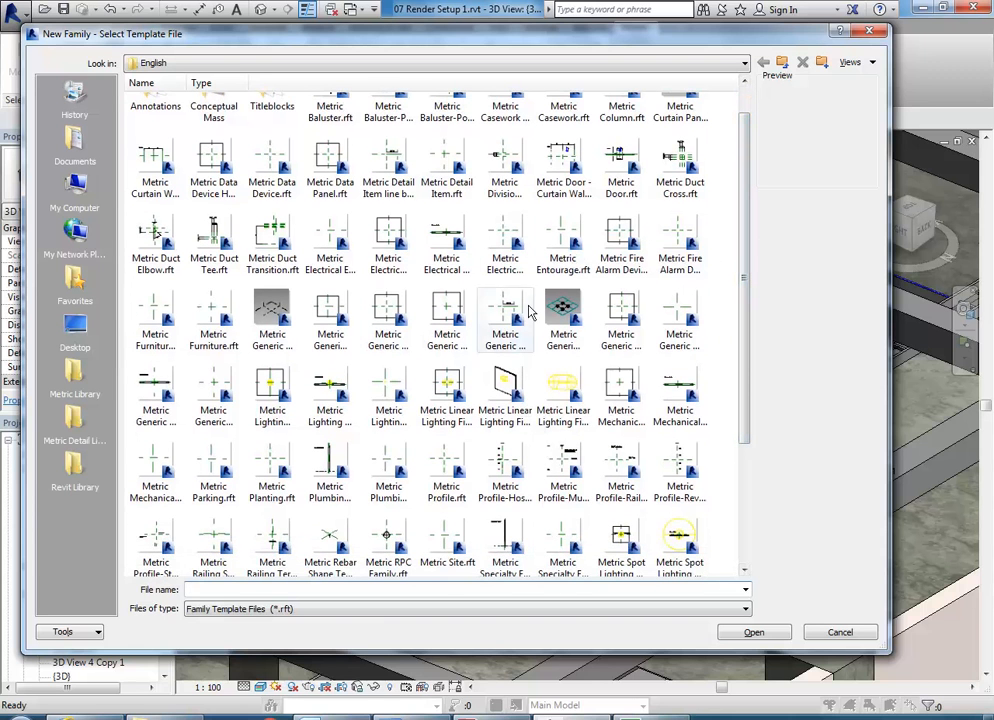
left_click(210, 318)
left_click(155, 316)
left_click(208, 317)
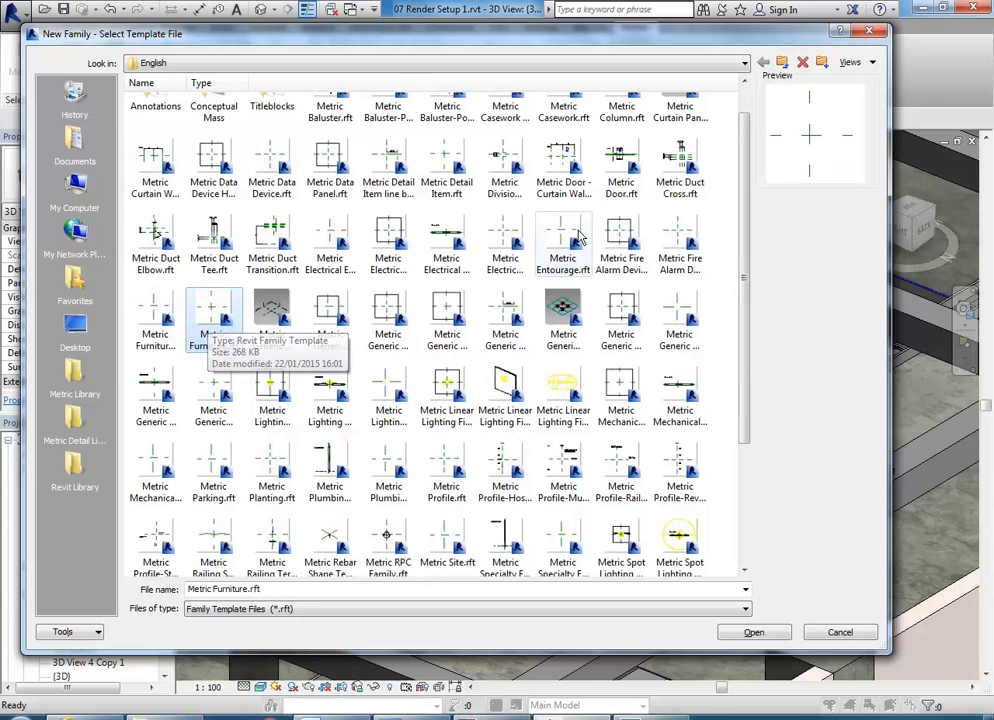
scroll(215, 310, "up", 1)
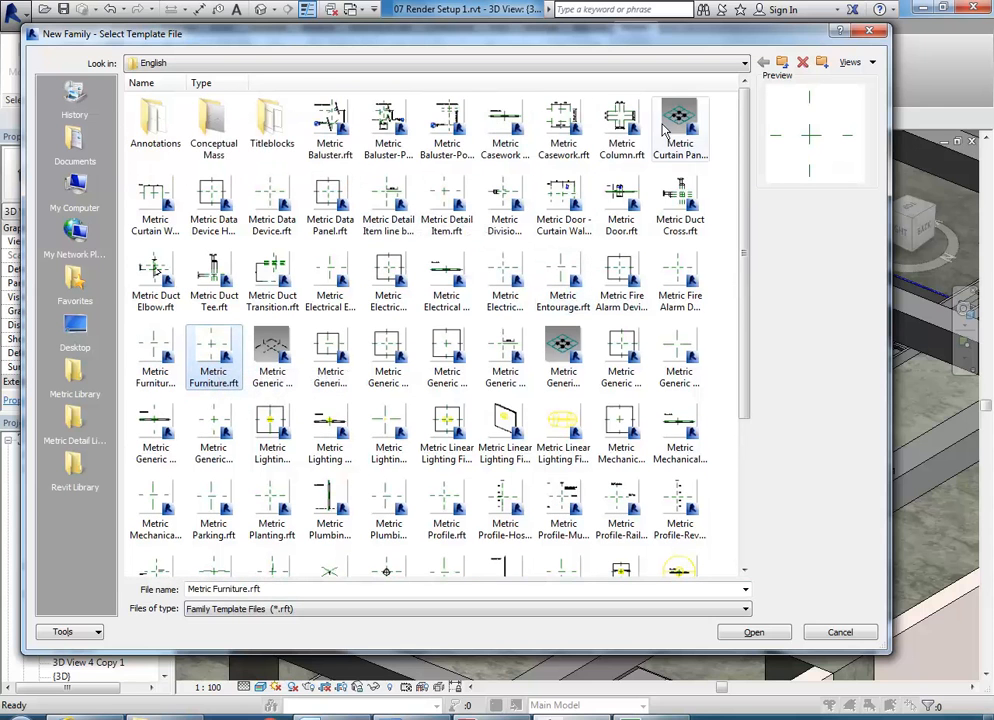
left_click(563, 130)
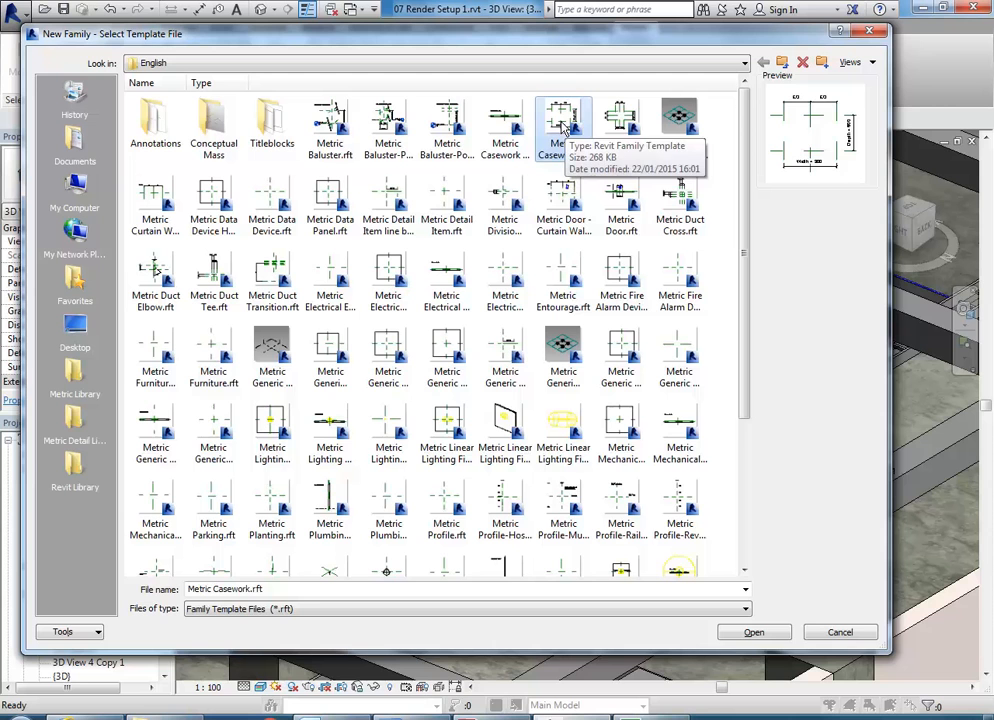
left_click(285, 368)
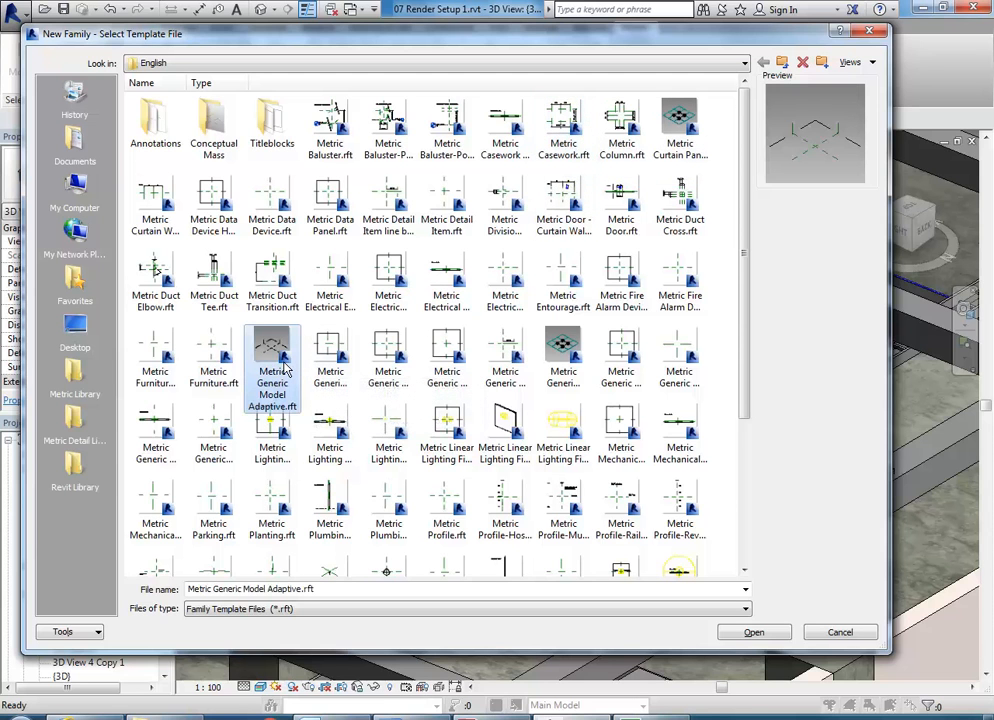
left_click(213, 362)
double_click(213, 362)
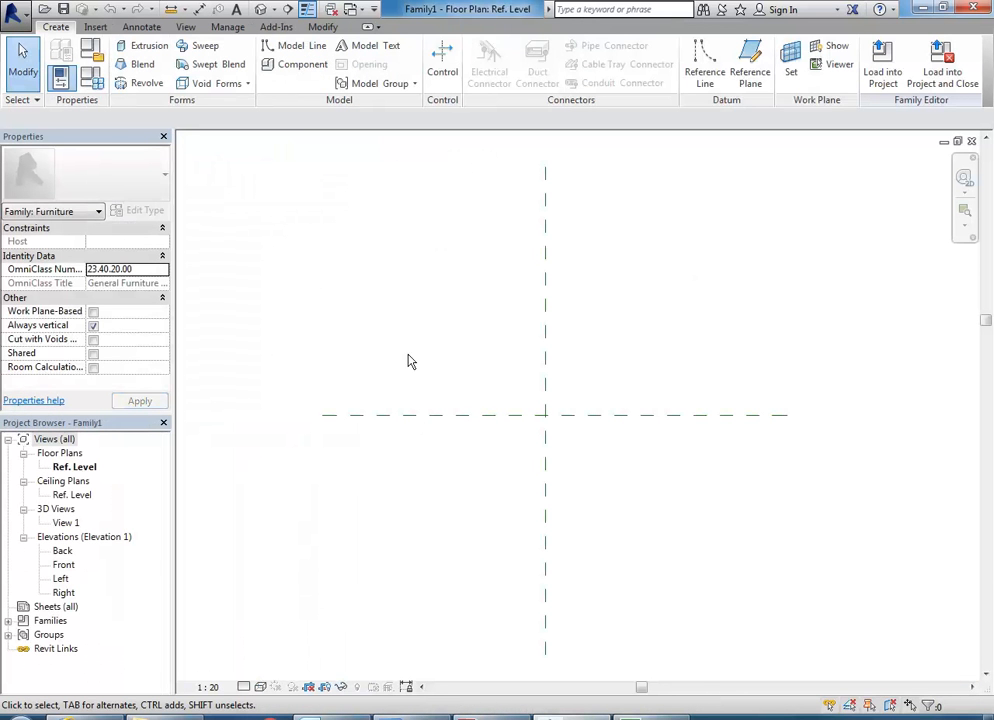
Step: Open the Front elevation of the new furniture family
middle_click_drag(545, 394, 514, 421)
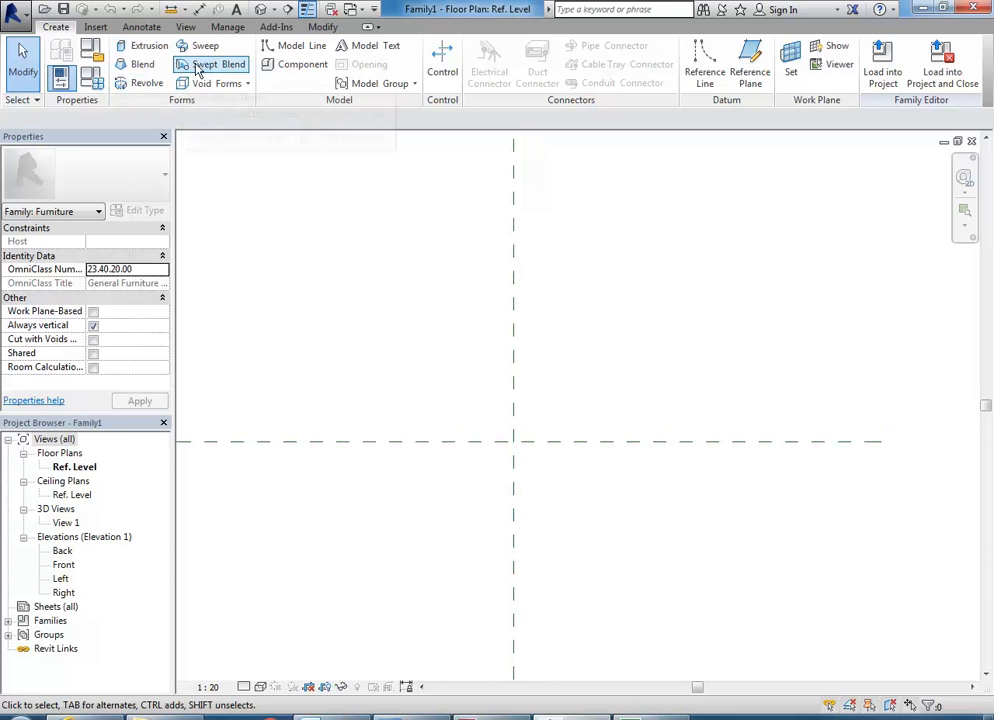
double_click(62, 565)
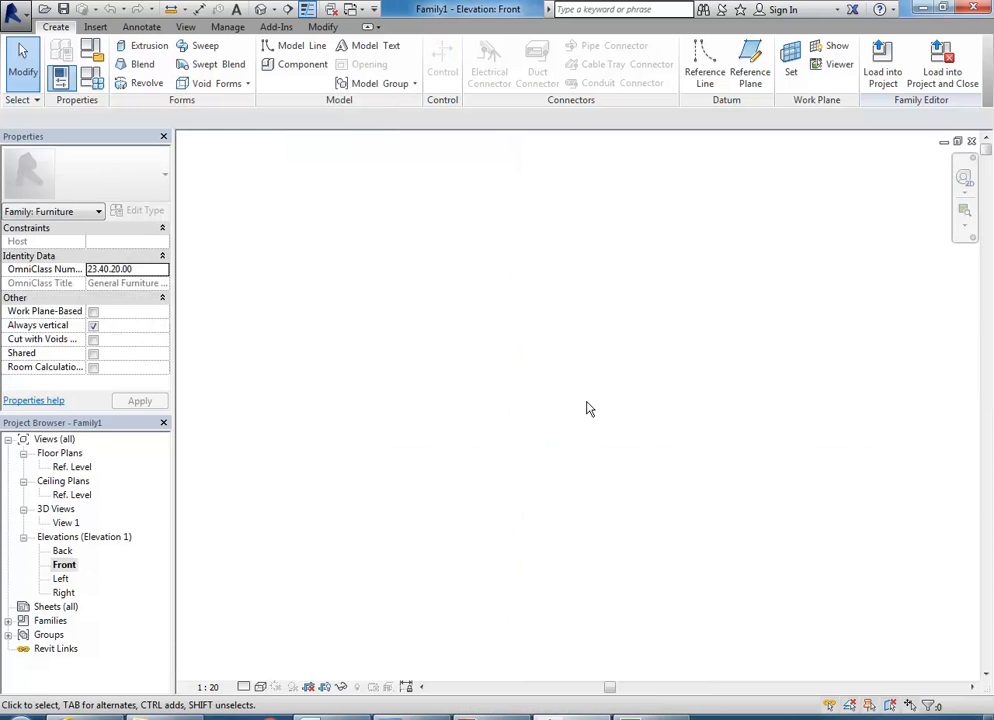
right_click(494, 305)
left_click(521, 433)
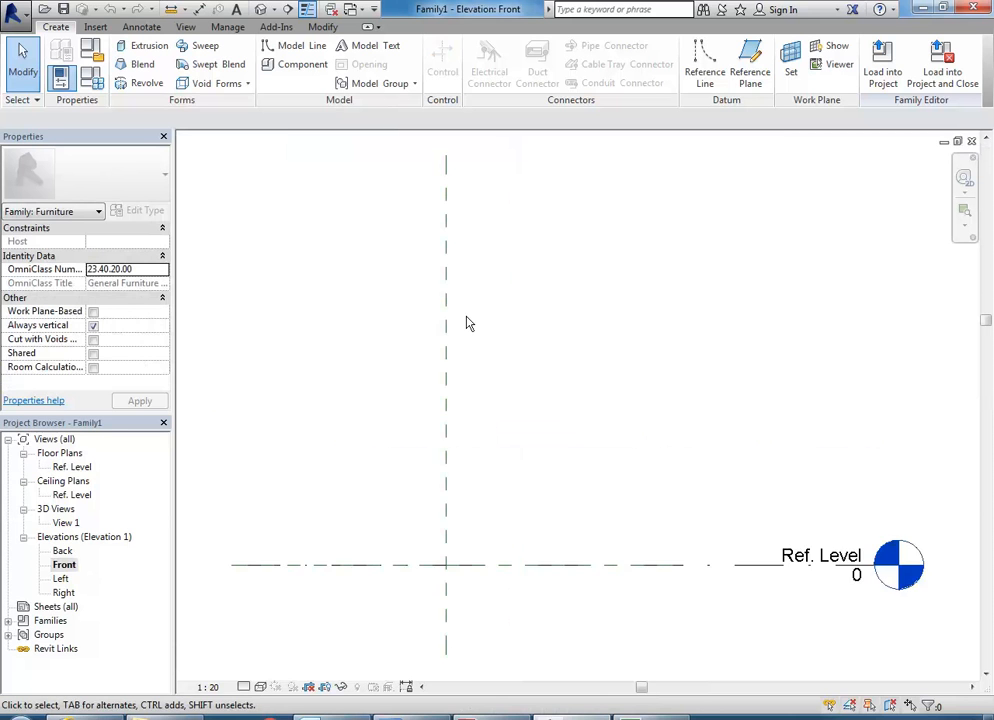
middle_click_drag(541, 340, 545, 343)
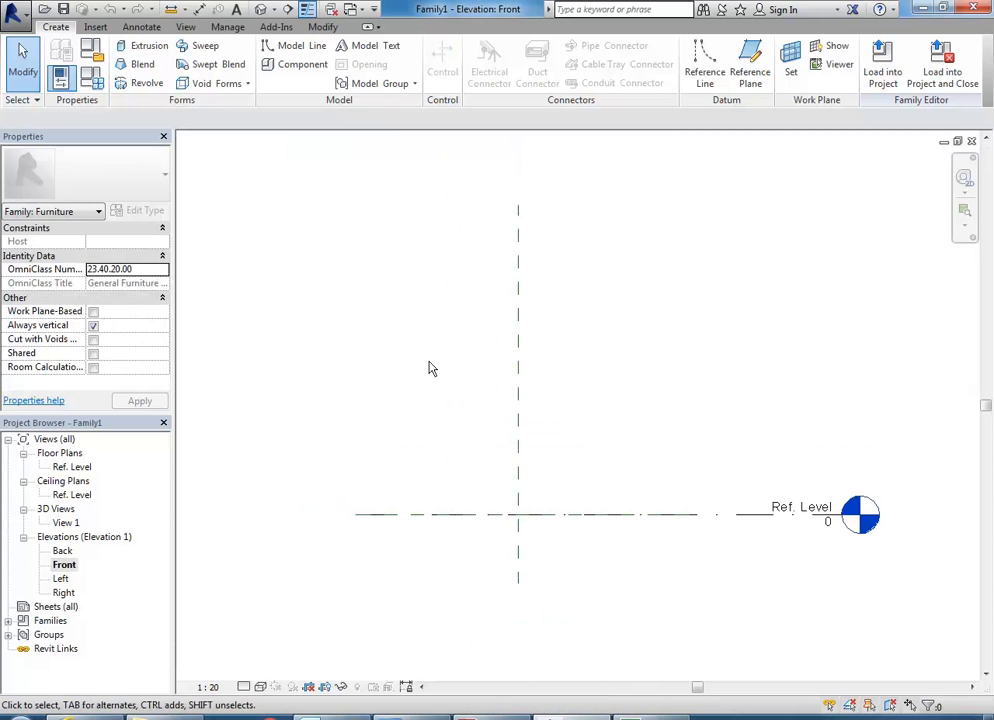
middle_click_drag(381, 278, 420, 292)
right_click(393, 270)
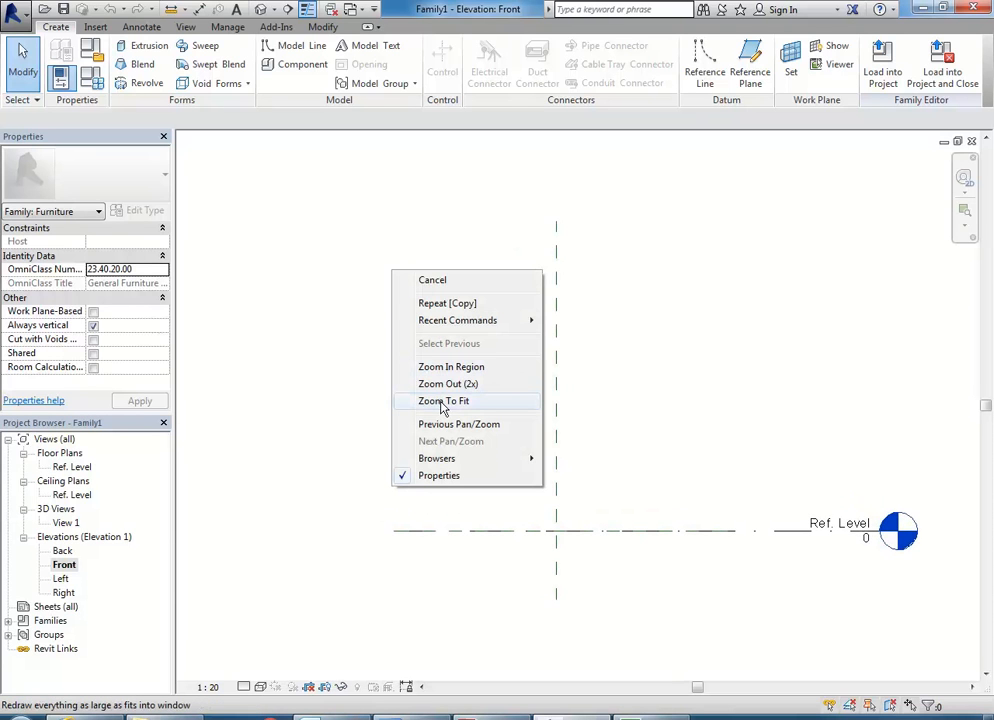
left_click(443, 401)
middle_click_drag(370, 412, 676, 471)
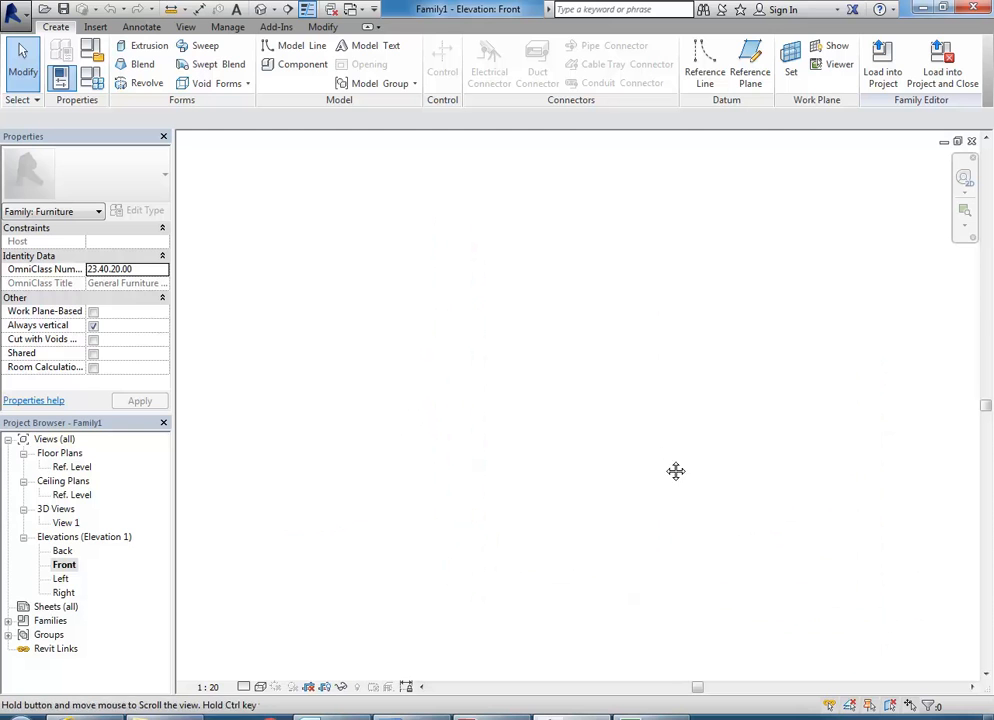
right_click(421, 247)
left_click(445, 433)
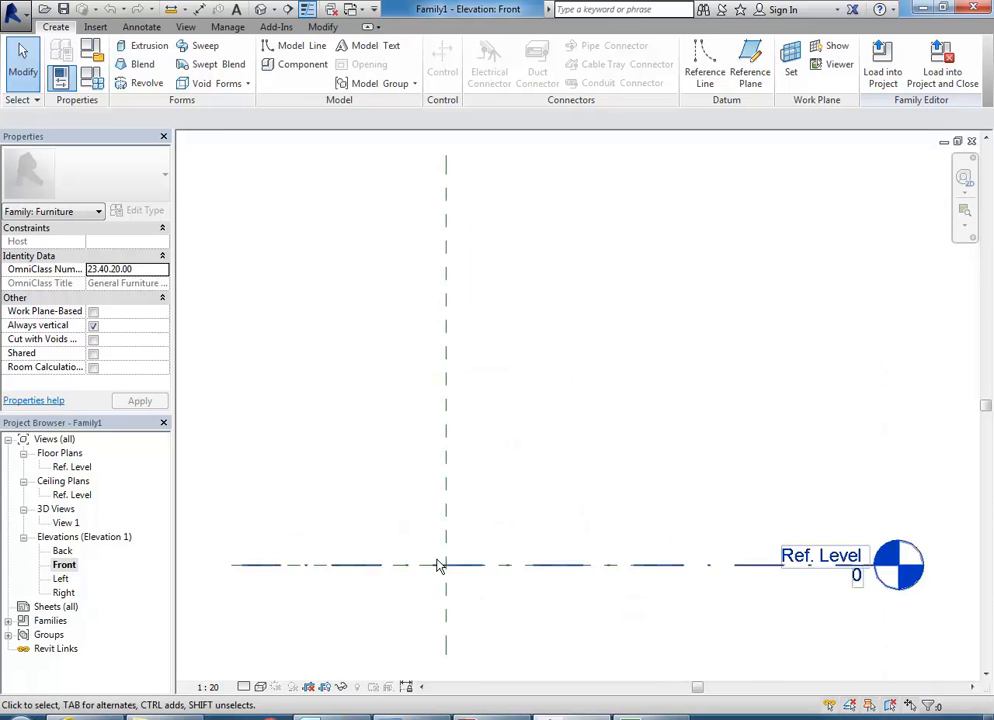
middle_click_drag(343, 441, 395, 470)
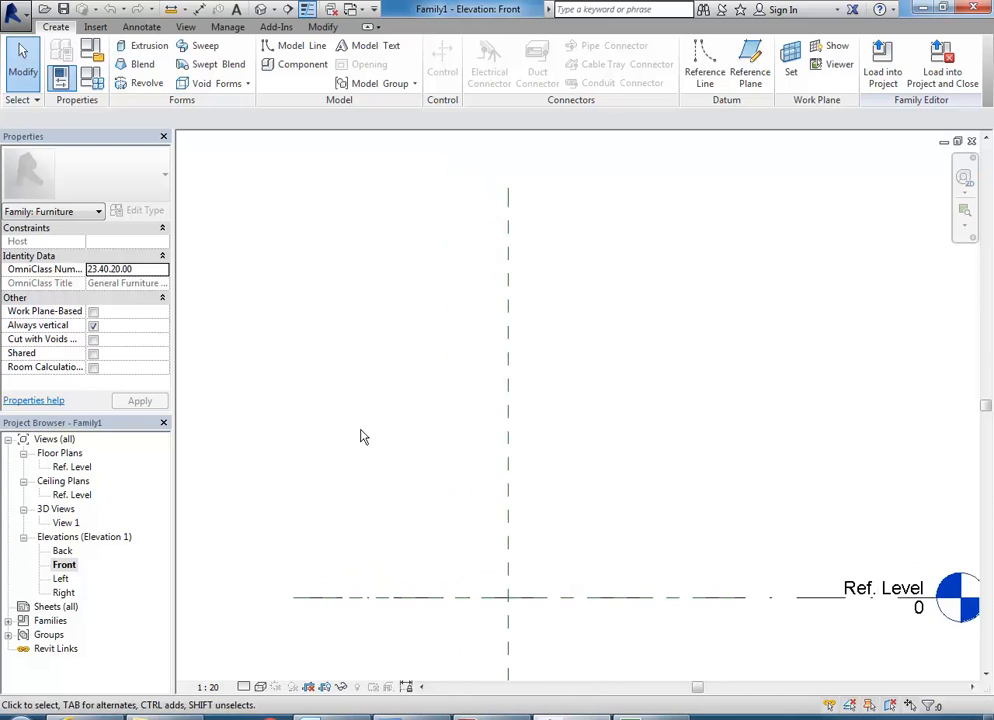
scroll(366, 435, "down", 1)
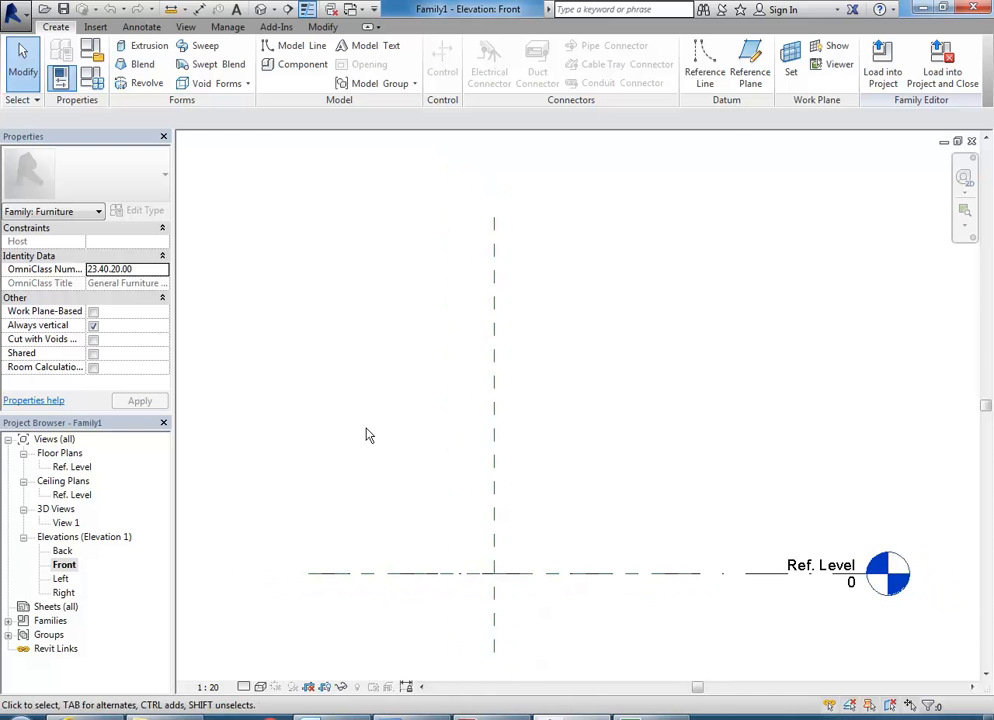
Step: Start a Revolve and sketch a closed rectangle about 620 by 300 mm, its inner edge on the centre reference plane, about 100 mm above Ref. Level
left_click(146, 83)
scroll(498, 515, "up", 1)
scroll(498, 515, "up", 1)
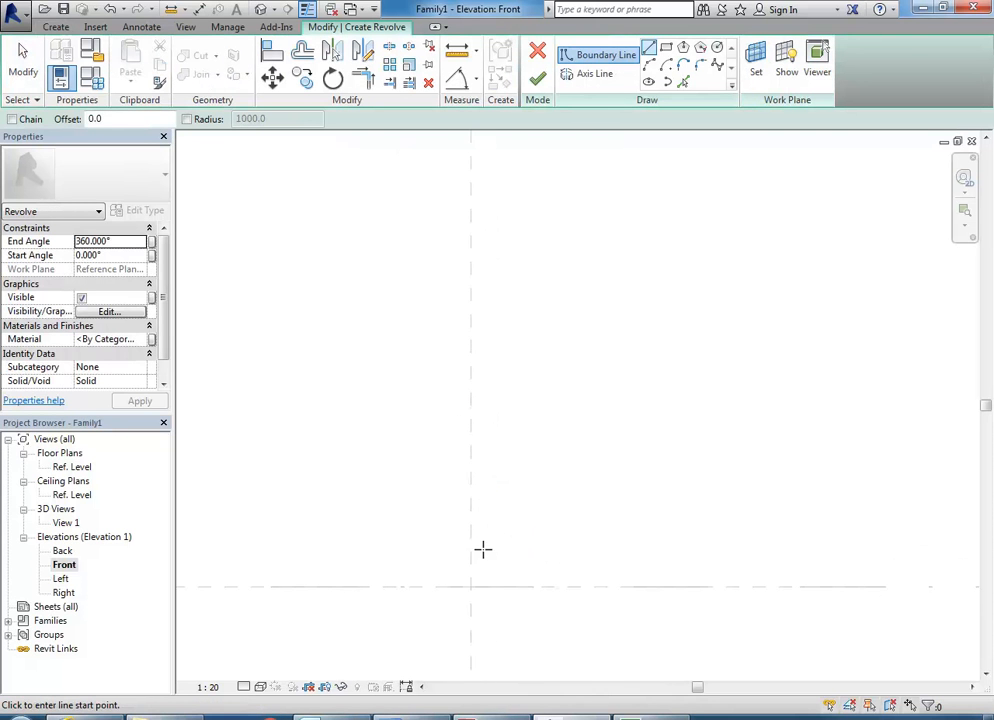
left_click(471, 550)
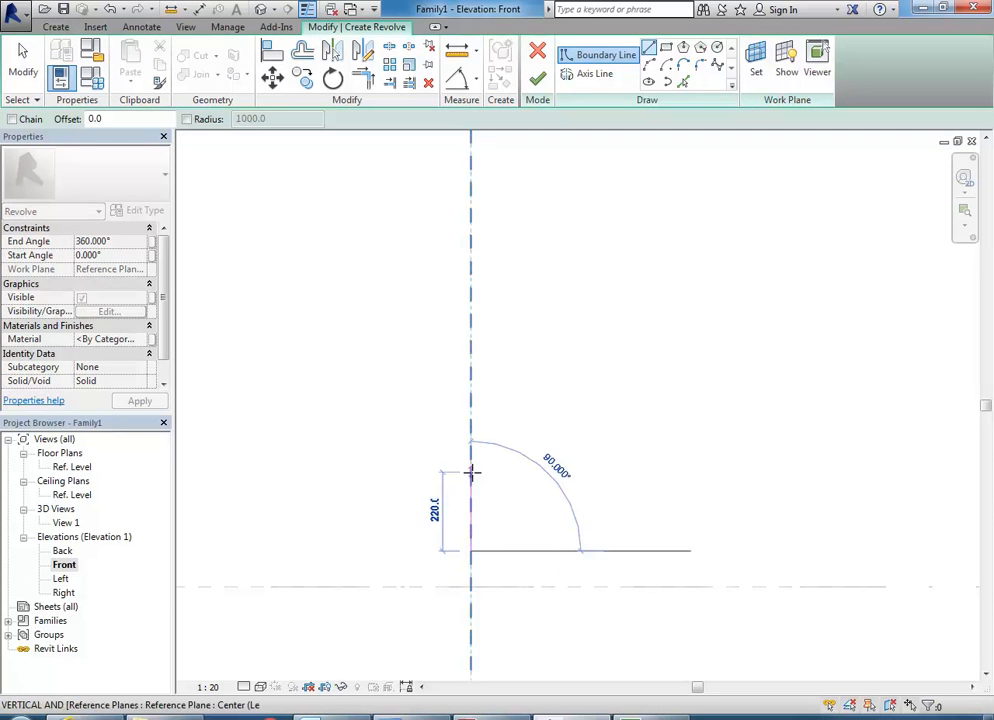
left_click(471, 443)
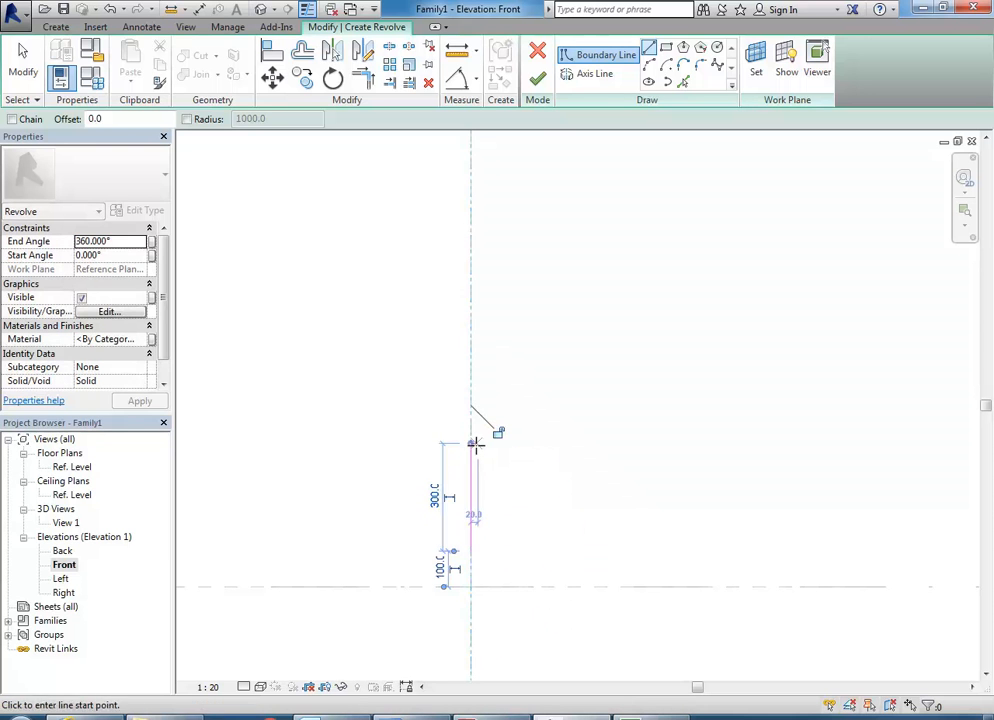
left_click(471, 443)
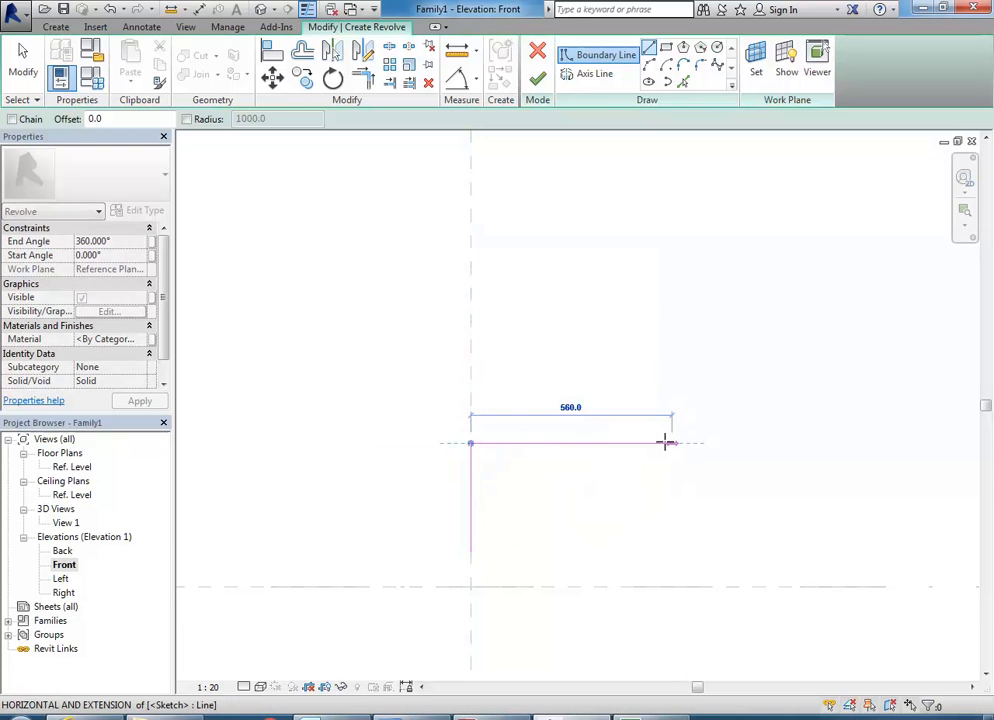
left_click(693, 443)
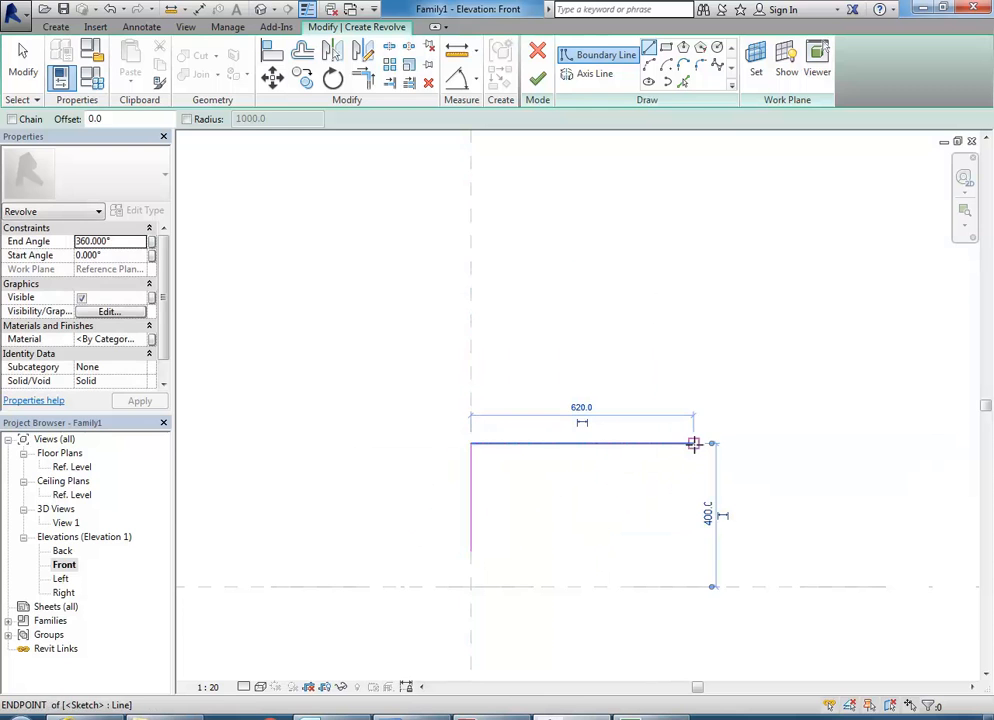
left_click(694, 444)
left_click(693, 550)
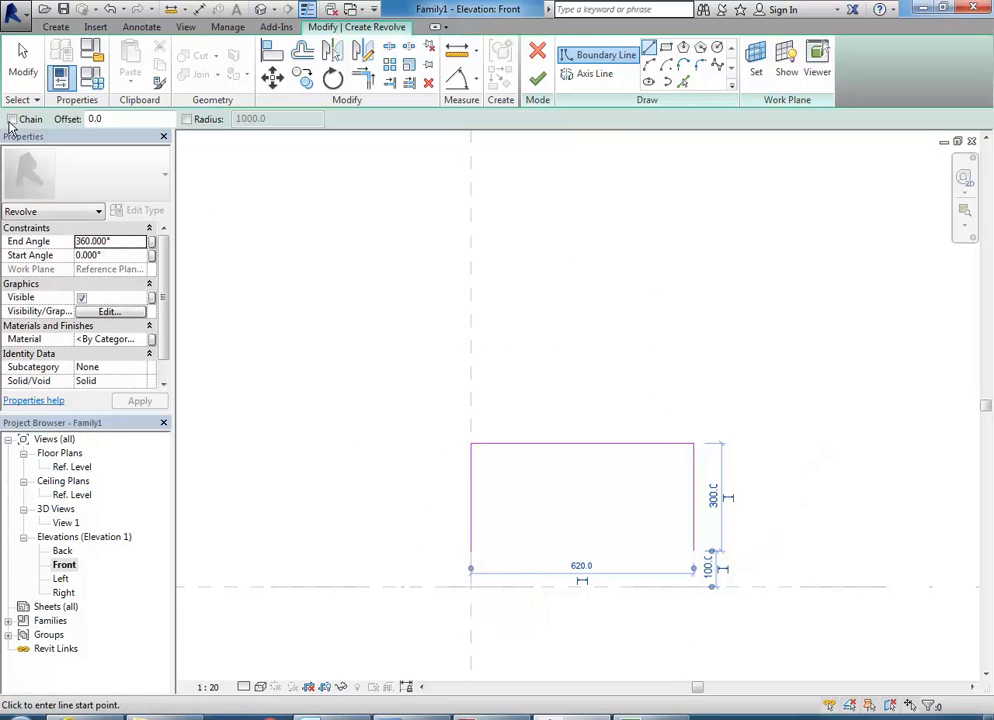
left_click(470, 550)
left_click(693, 550)
Step: Round both outer corners of the rectangular revolve profile with fillet arcs, the upper one with a radius of about 120 mm
middle_click_drag(589, 505, 545, 475)
scroll(576, 469, "up", 2)
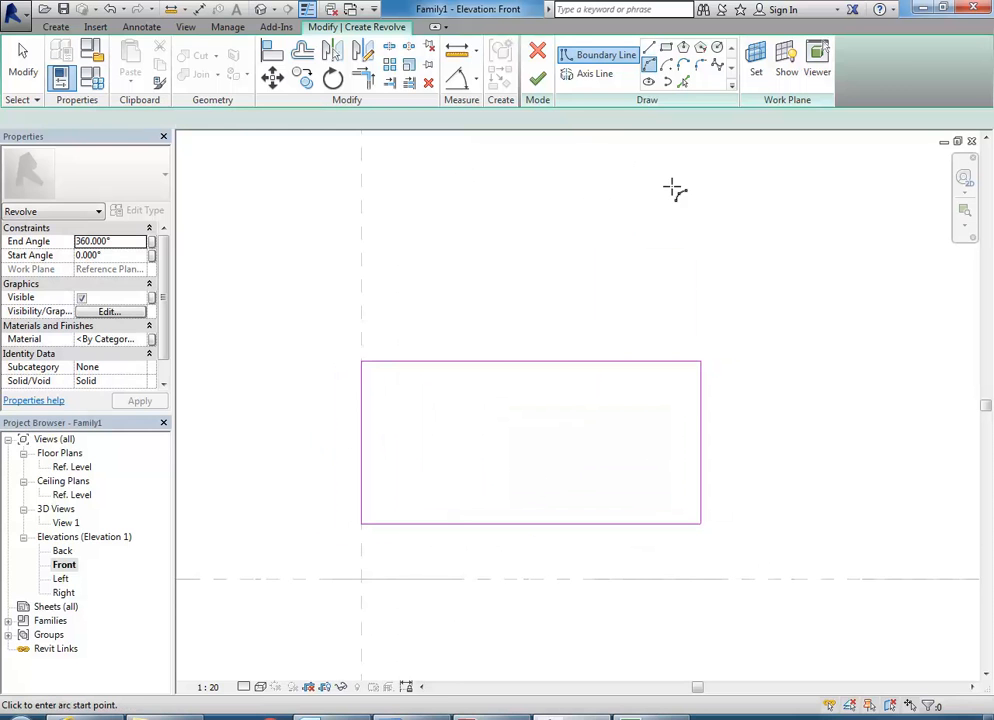
left_click(700, 65)
left_click(672, 362)
left_click(701, 389)
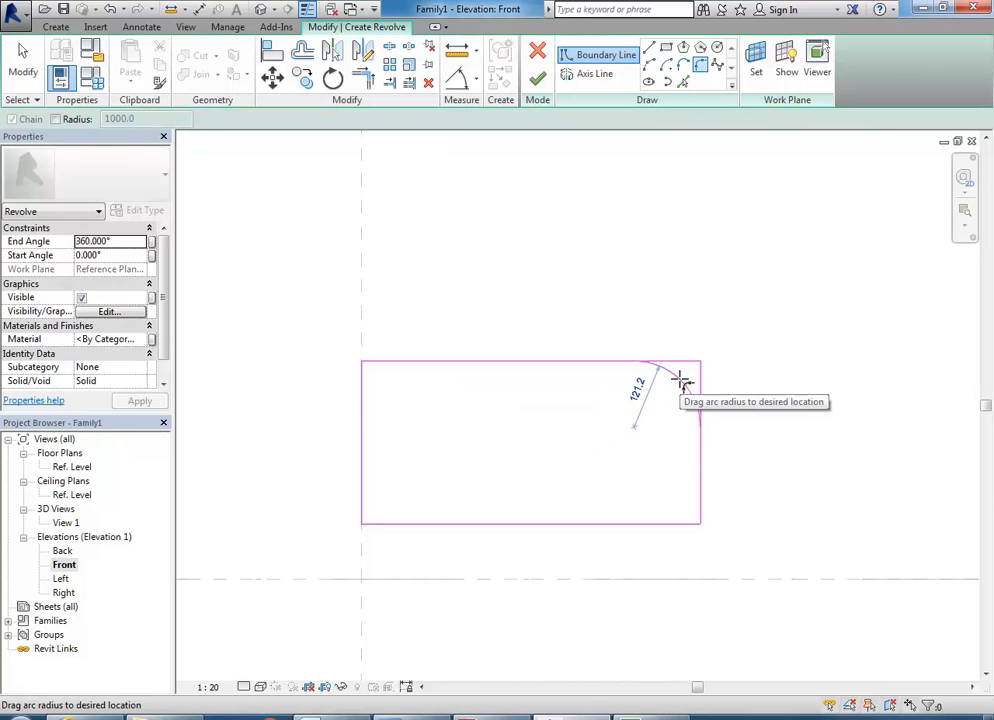
left_click(684, 395)
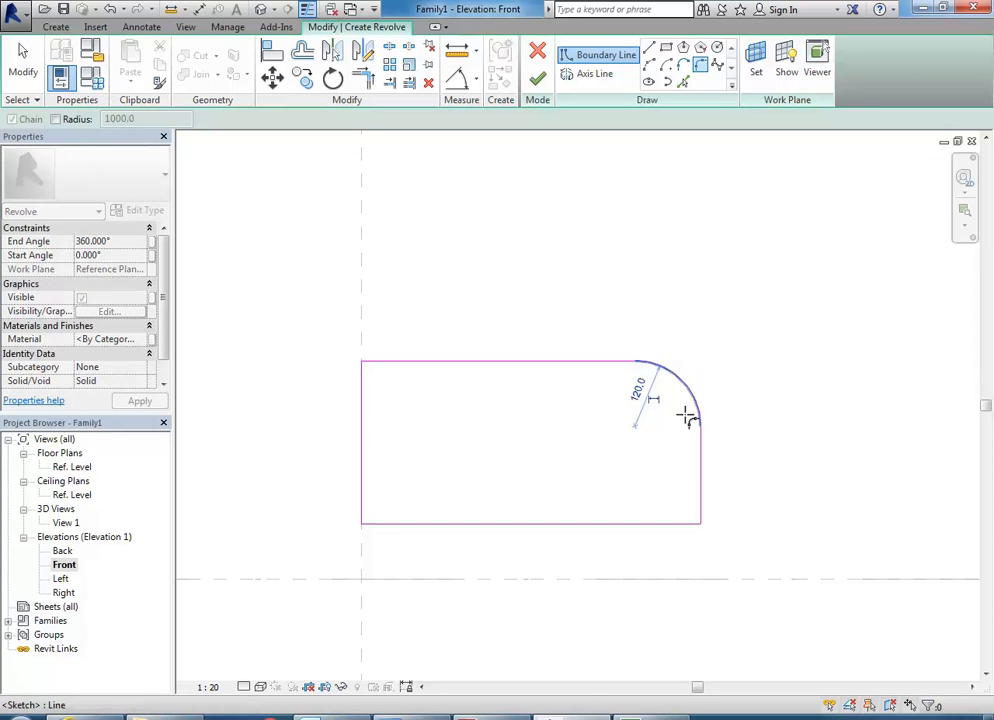
left_click(701, 470)
left_click(672, 521)
left_click(678, 512)
right_click(596, 437)
left_click(596, 437)
scroll(557, 466, "up", 1)
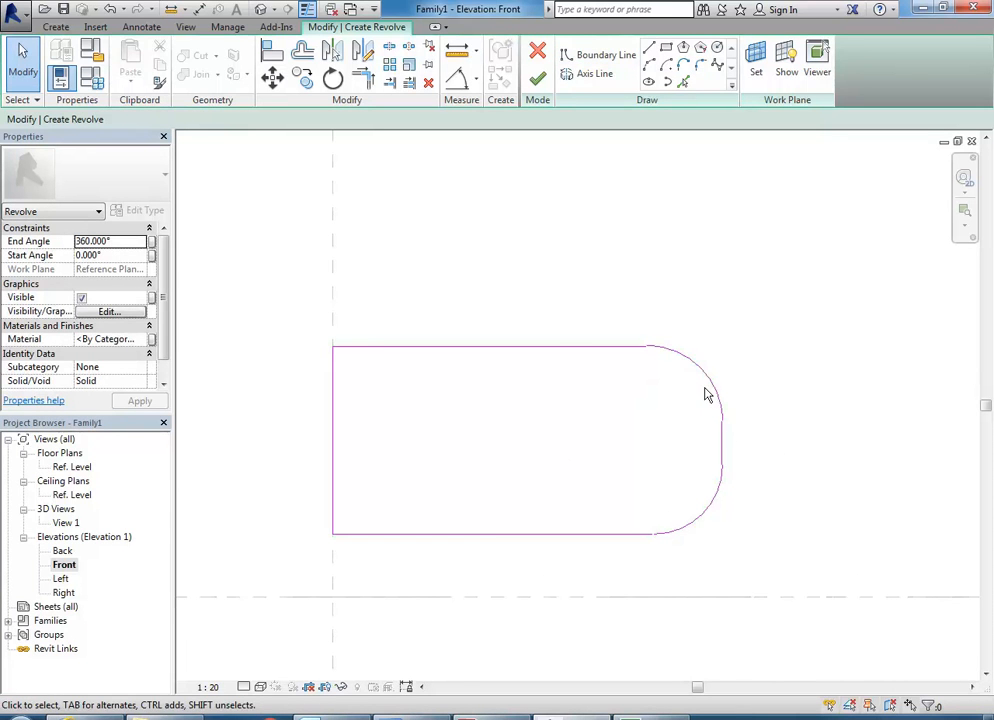
scroll(477, 419, "down", 1)
middle_click_drag(477, 419, 579, 433)
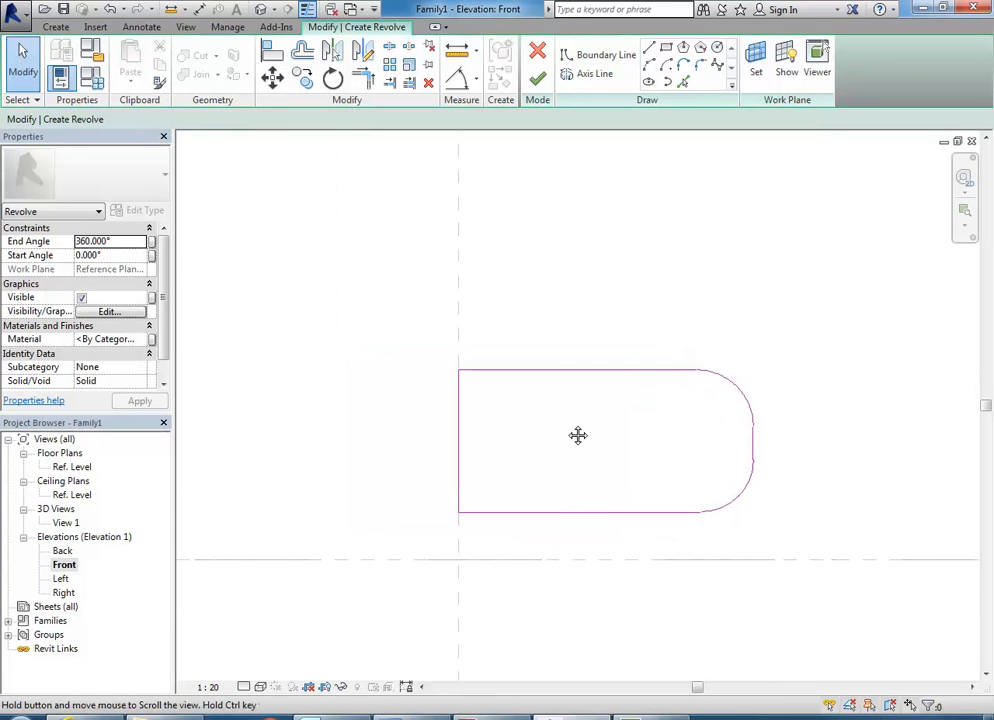
left_click(539, 371)
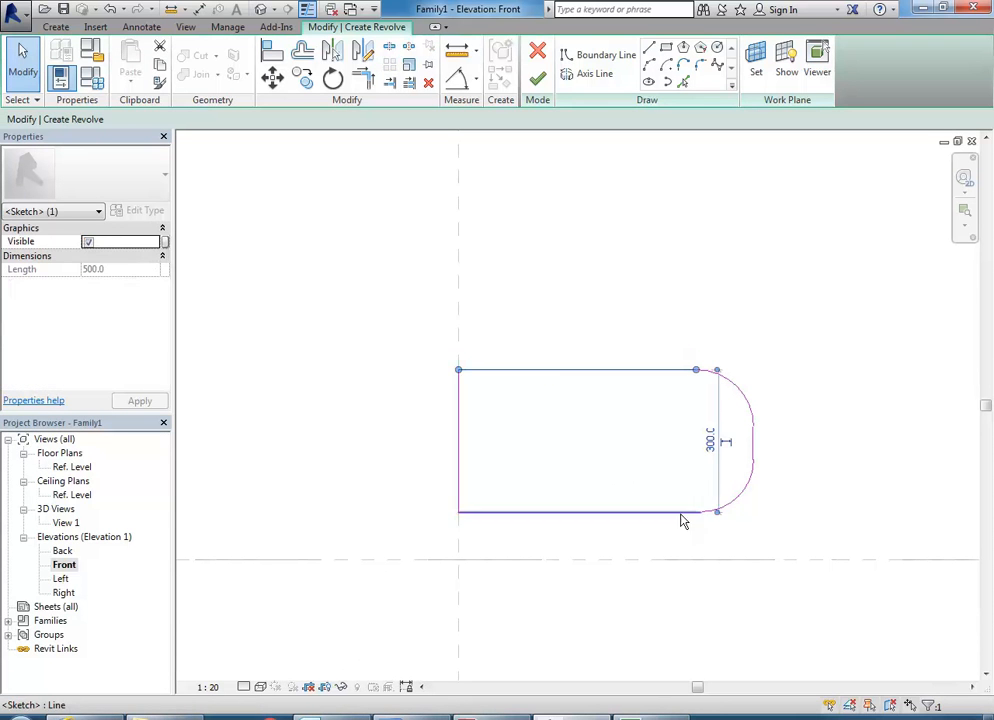
left_click(597, 470)
middle_click_drag(597, 470, 587, 483)
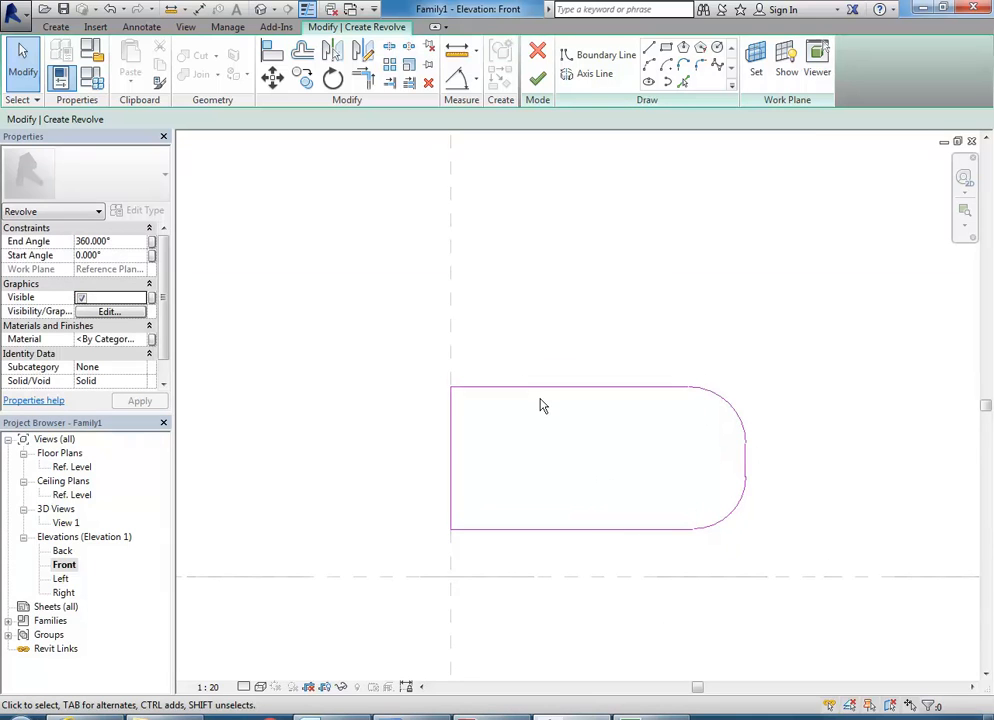
Step: Draw a 500 mm vertical axis line on the centre reference plane above the rounded profile and finish the revolve
middle_click_drag(585, 241, 575, 275)
scroll(575, 275, "down", 1)
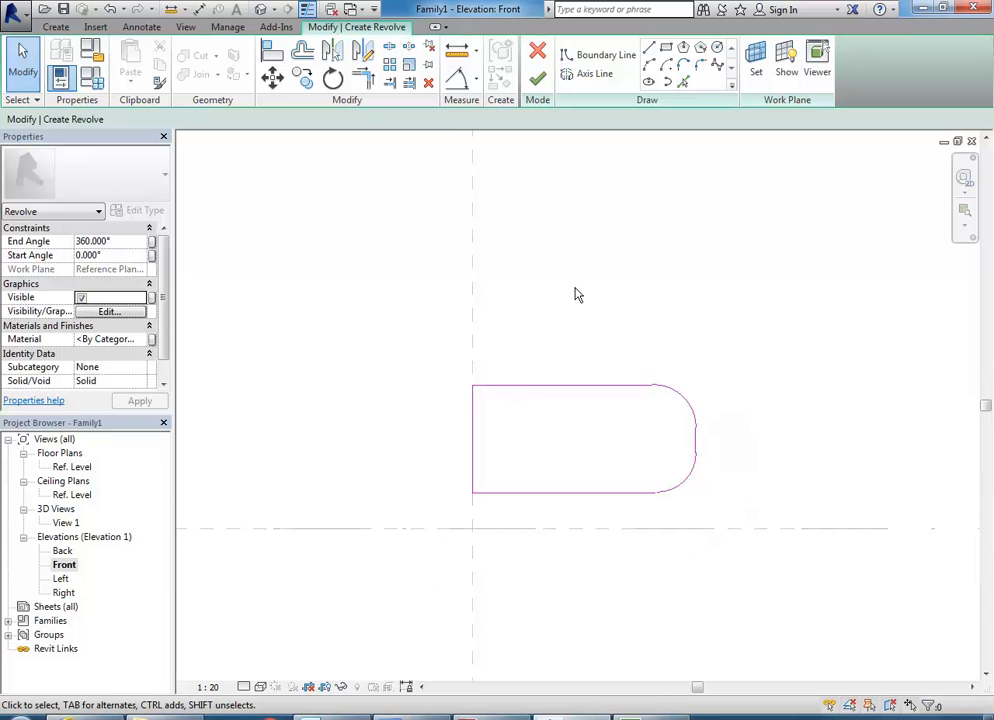
left_click(599, 57)
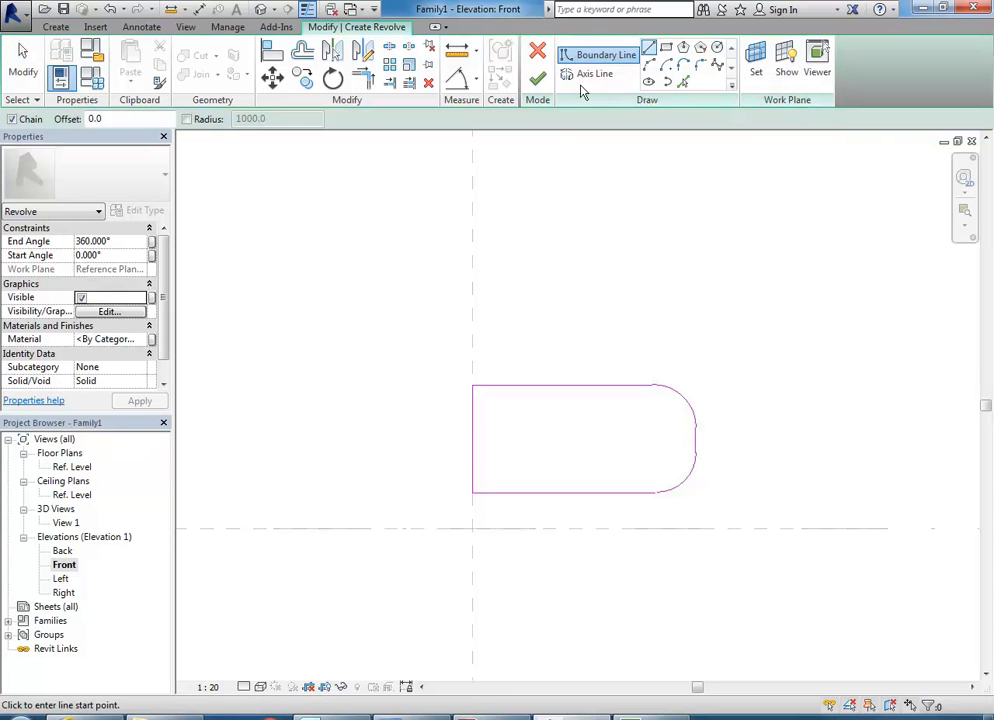
left_click(580, 74)
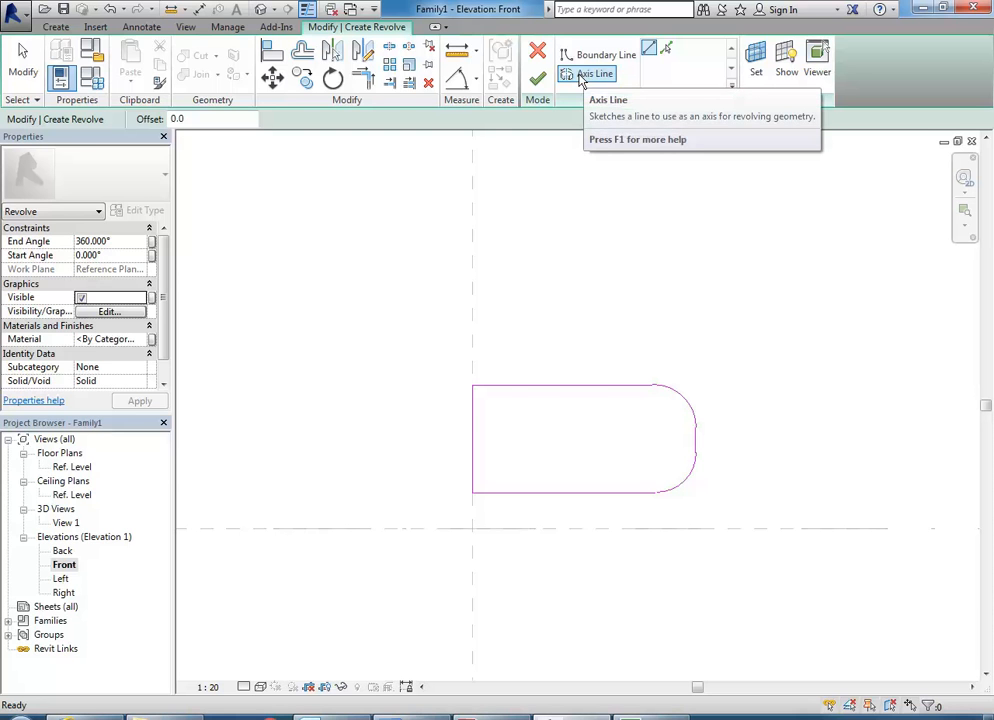
left_click(473, 348)
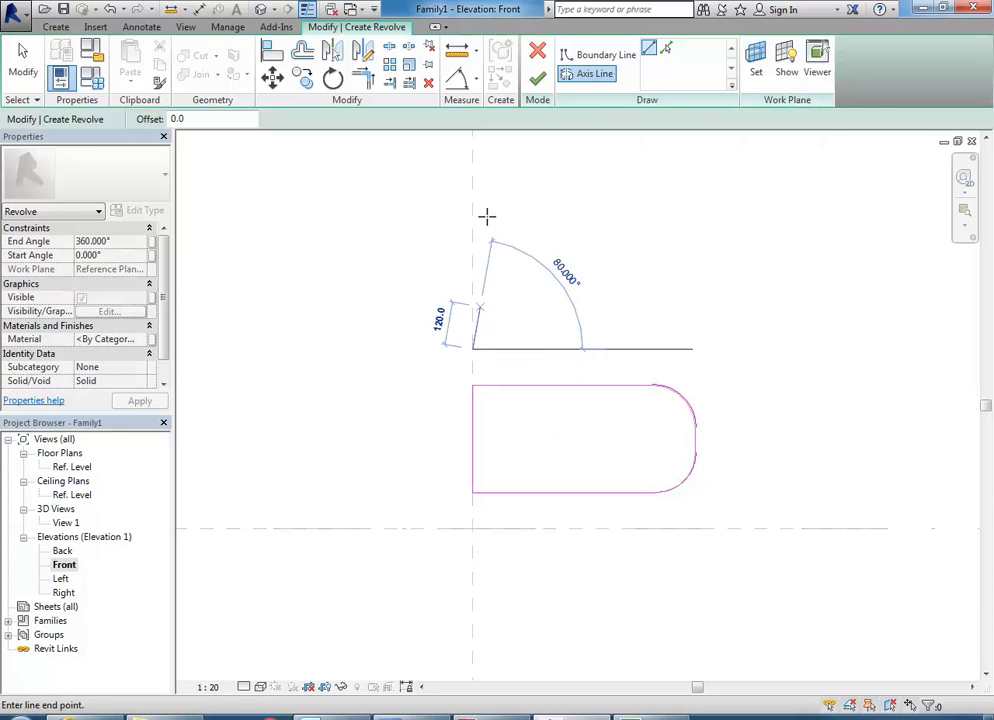
left_click(473, 169)
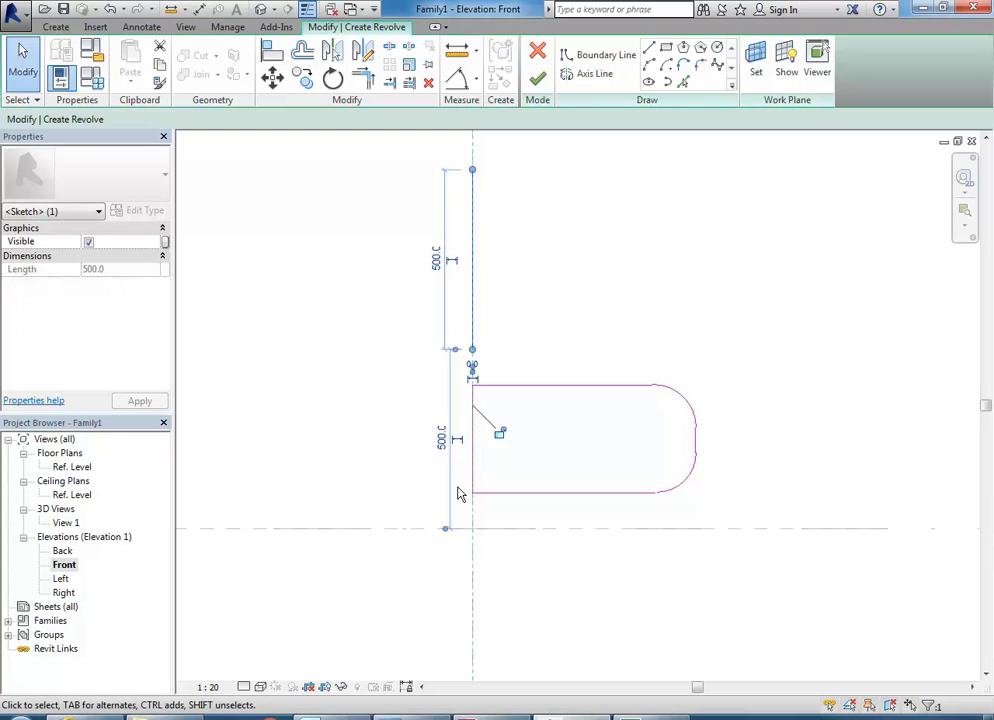
left_click(538, 78)
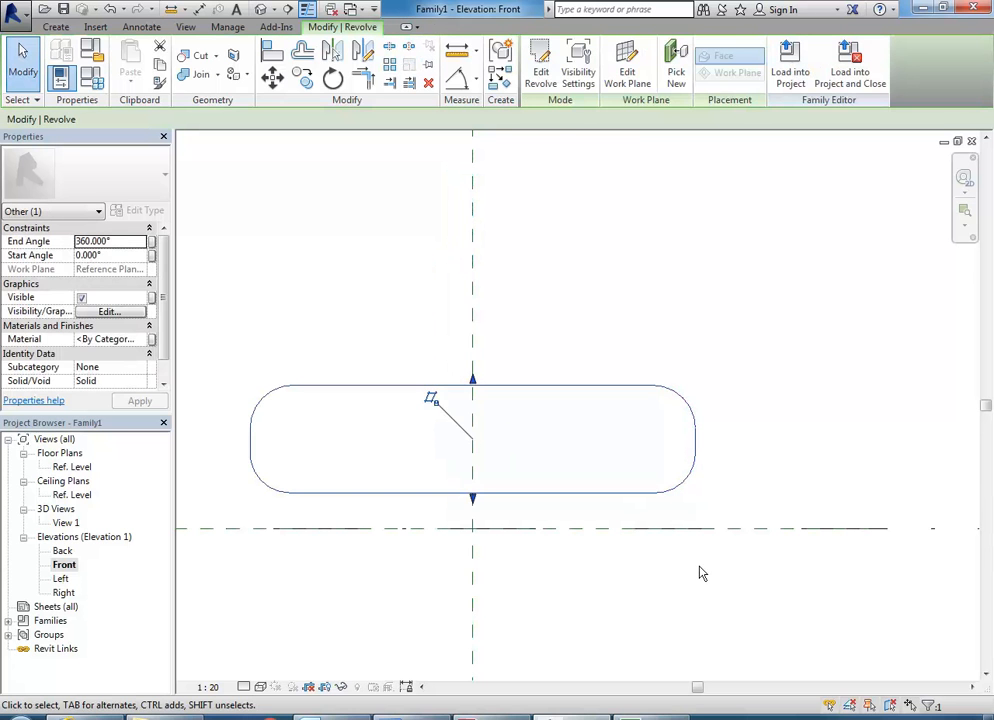
Step: Open 3D View 1, fit the revolved form in the view and look at it shaded from slightly above
double_click(66, 522)
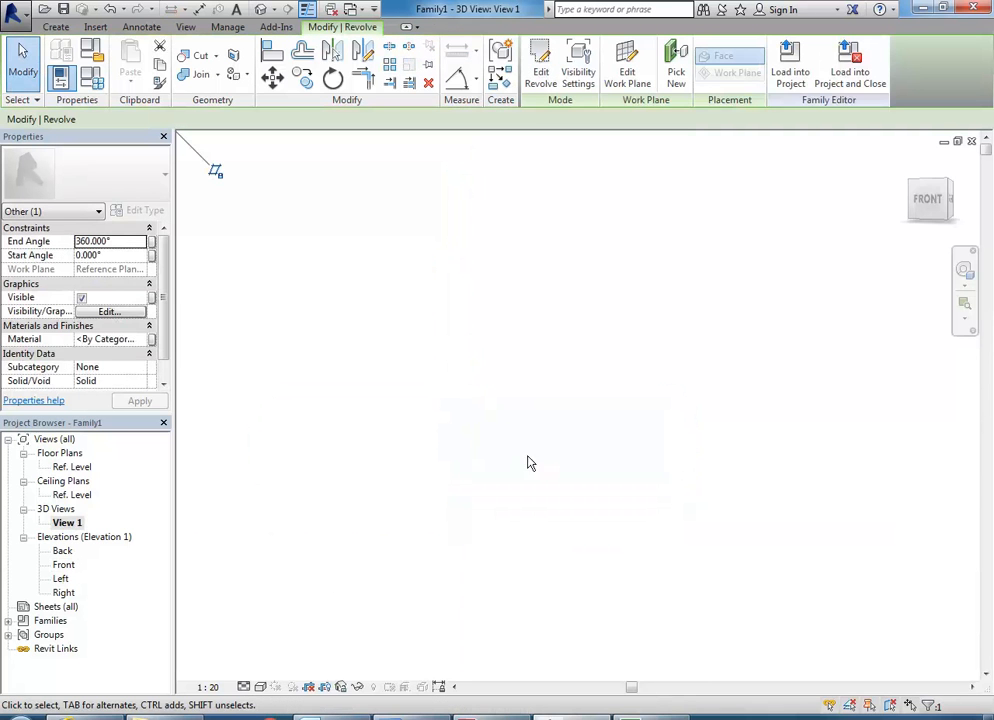
left_click(504, 461)
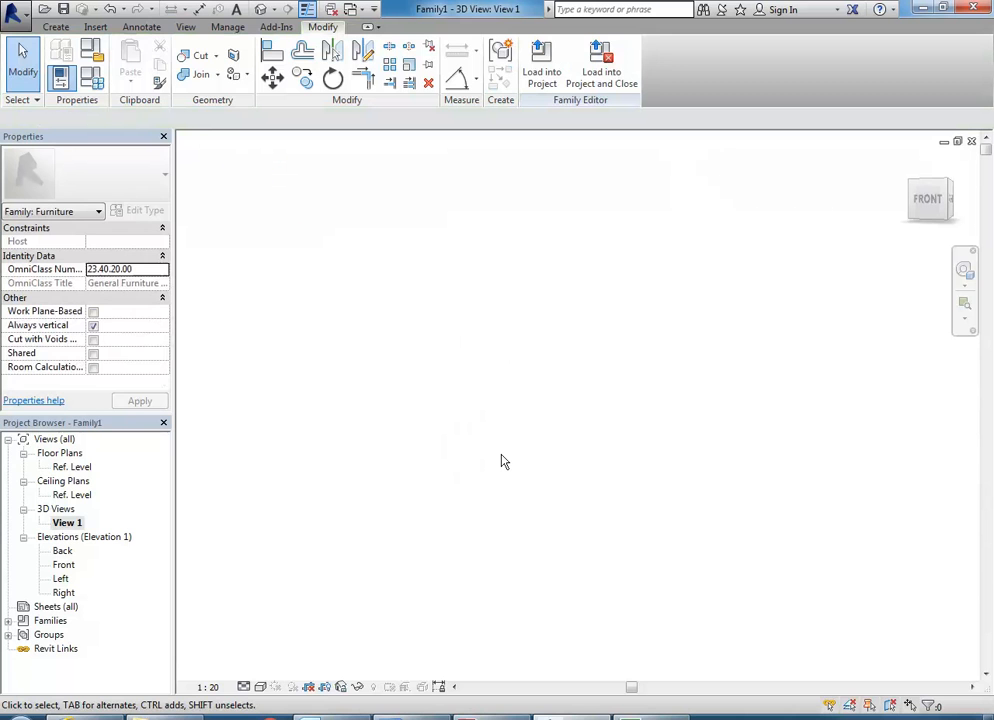
right_click(390, 310)
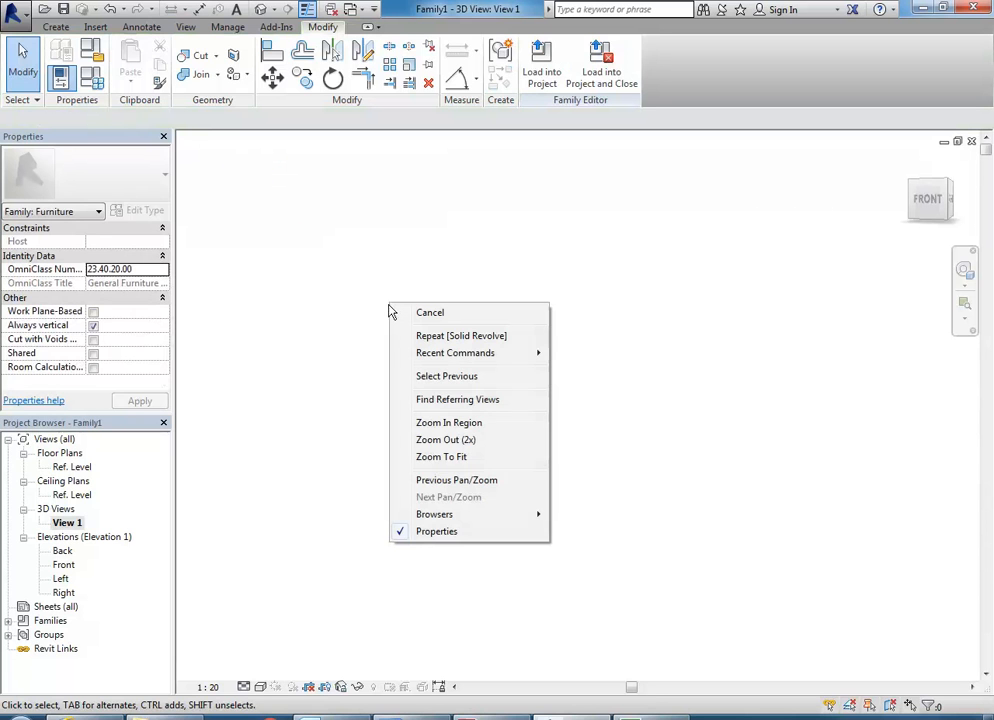
left_click(434, 455)
mouse_move(447, 366)
middle_mouse_down("shift")
mouse_move(422, 595)
mouse_move(481, 488)
mouse_move(466, 481)
middle_mouse_up("shift")
middle_click_drag(466, 583, 494, 631, "shift")
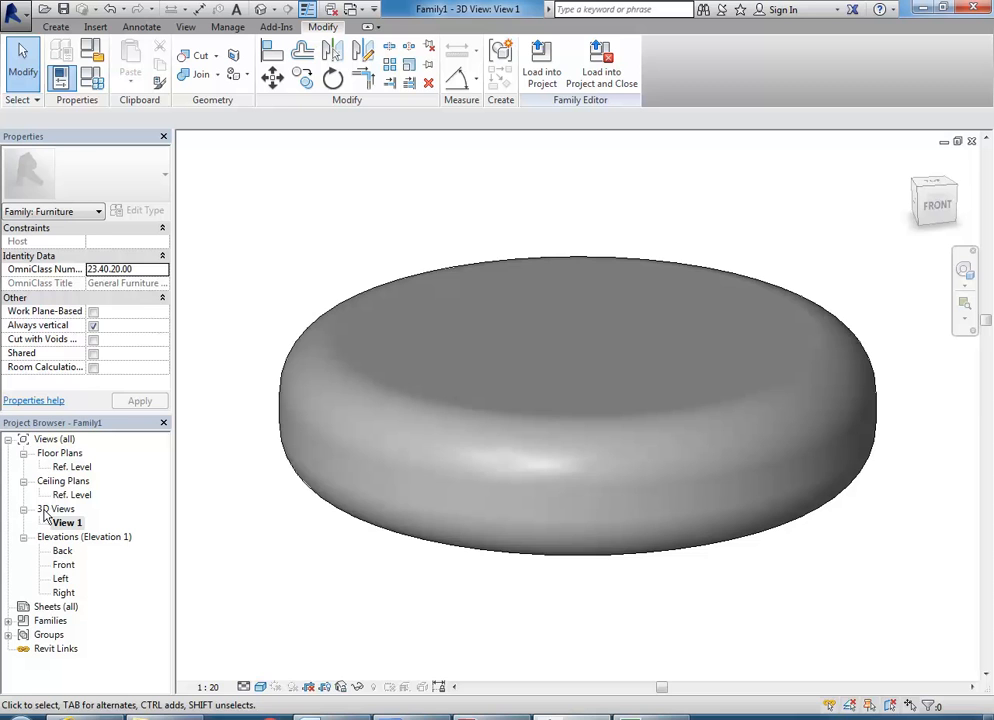
Step: Start a second Revolve in the Ref. Level floor plan and sketch a rectangular profile beside the round form, crossing the horizontal reference plane's end
double_click(67, 466)
scroll(540, 444, "down", 2)
middle_click_drag(541, 453, 663, 468)
left_click(56, 27)
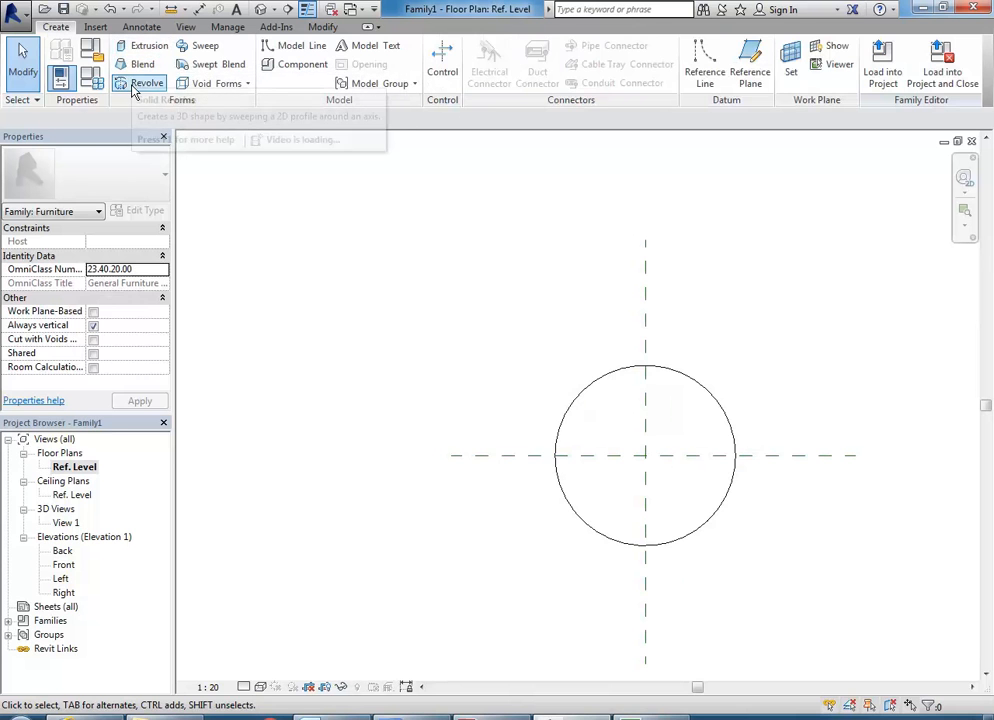
left_click(140, 83)
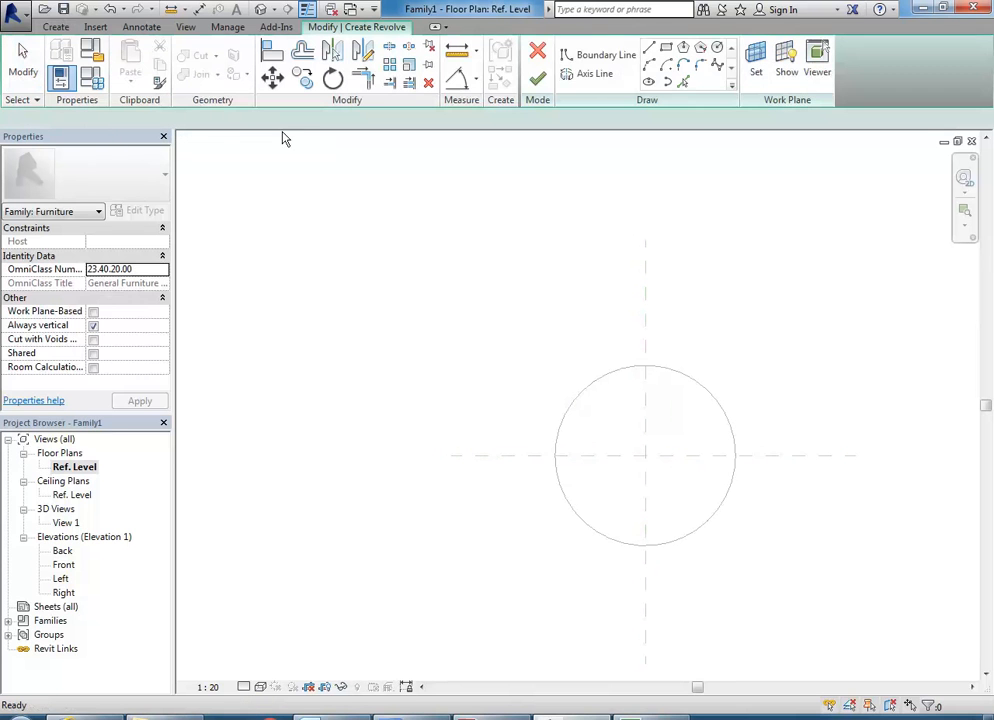
left_click(666, 50)
left_click(374, 414)
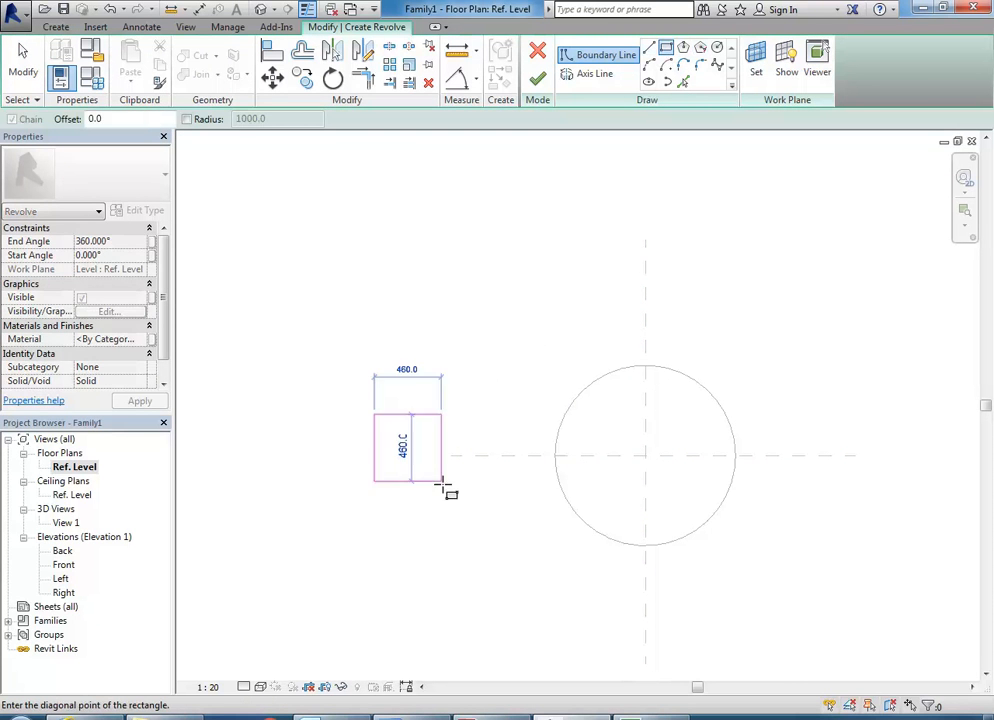
left_click(493, 486)
Step: Round both corners of the rectangle on the side facing the round form with fillet arcs, the upper one with a radius of about 180 mm
left_click(701, 66)
left_click(477, 414)
left_click(493, 450)
left_click(486, 423)
left_click(492, 472)
left_click(481, 487)
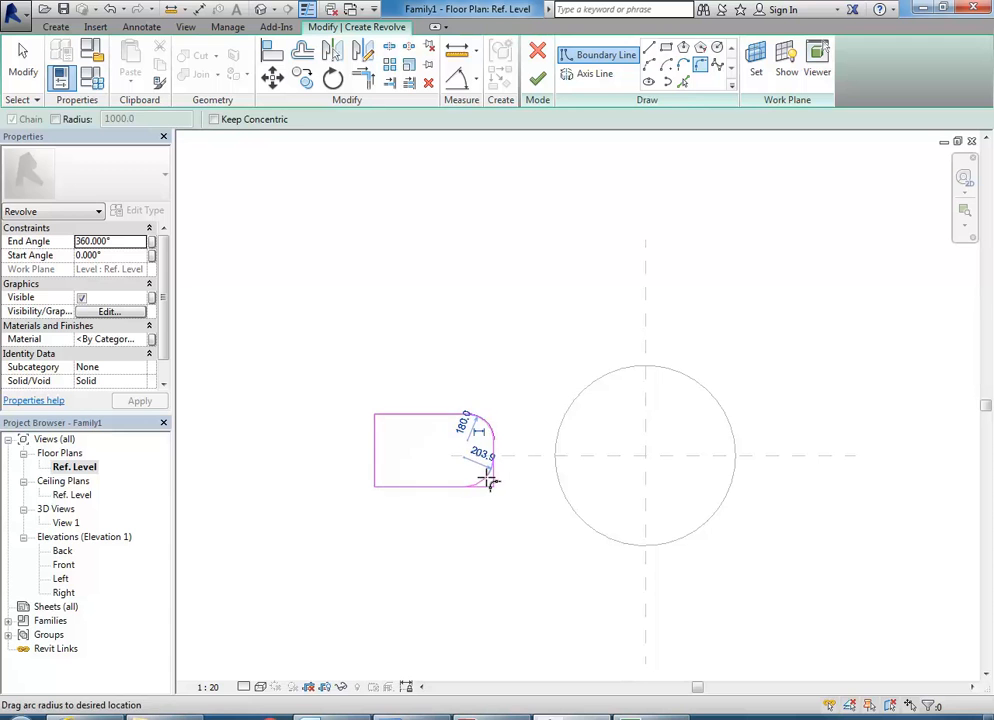
left_click(488, 474)
key("Escape")
key("Escape")
Step: Draw a vertical axis line along the rectangle's straight outer edge and finish the second revolve
left_click(592, 74)
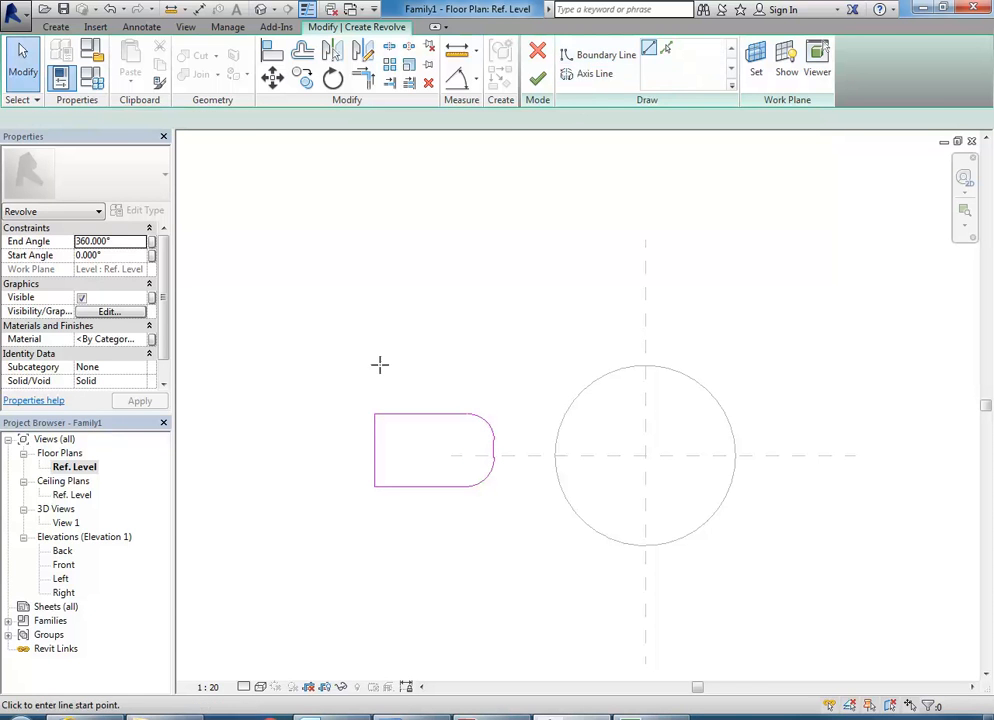
left_click(374, 424)
left_click(374, 311)
key("Escape")
key("Escape")
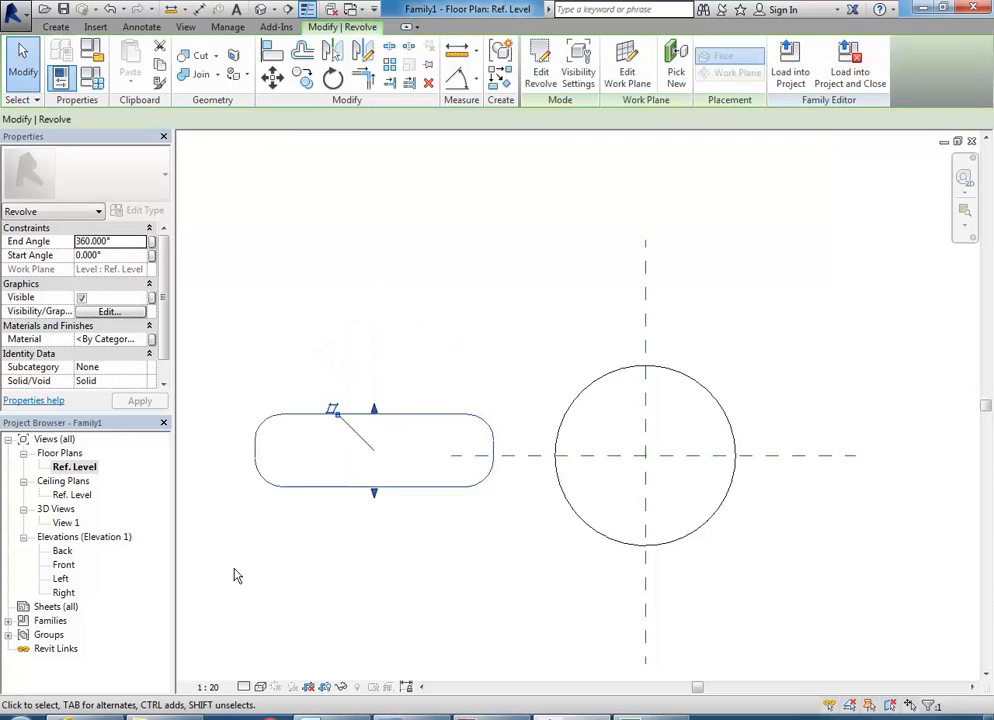
Step: Compare the two revolved forms in 3D View 1 and delete the upright one
double_click(56, 522)
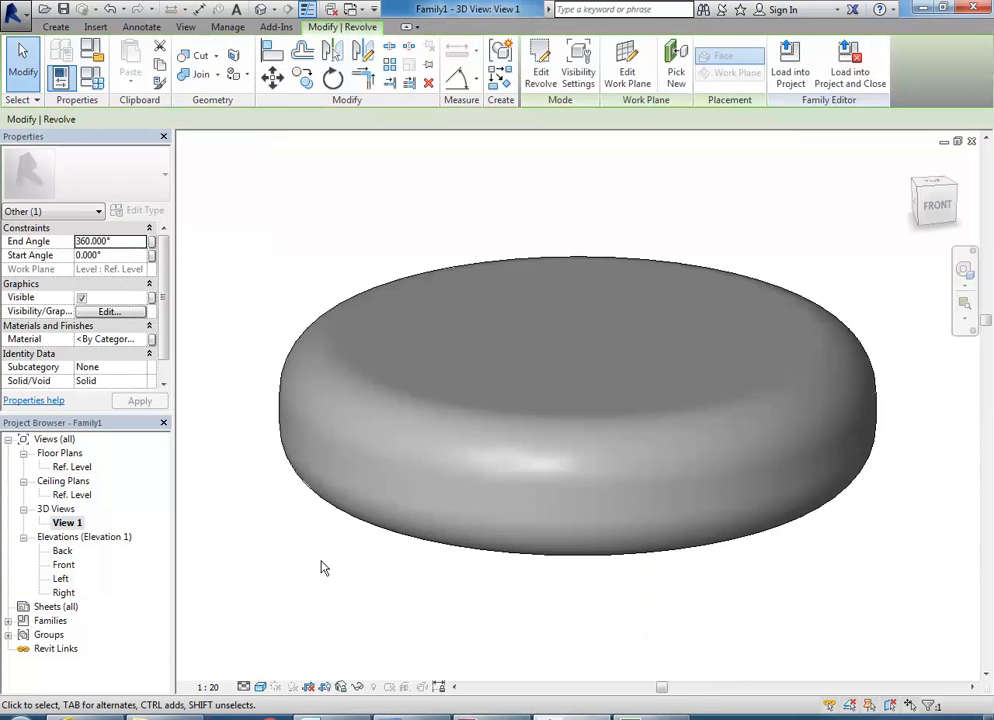
scroll(345, 517, "down", 3)
middle_click_drag(346, 517, 499, 505)
middle_click_drag(486, 608, 406, 629, "shift")
key("Escape")
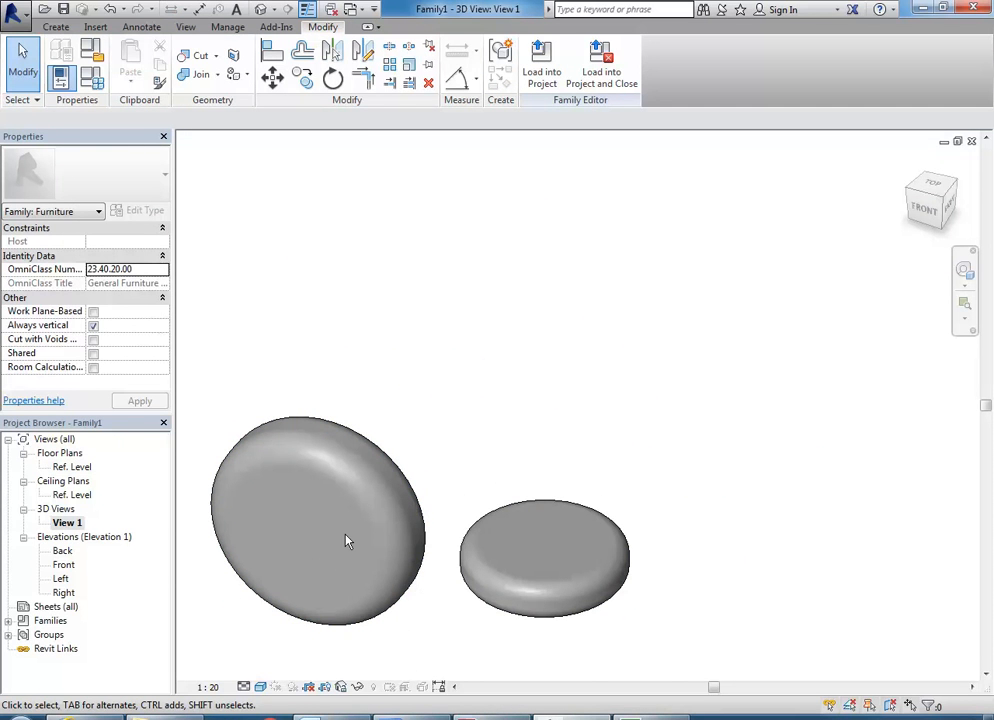
left_click(394, 467)
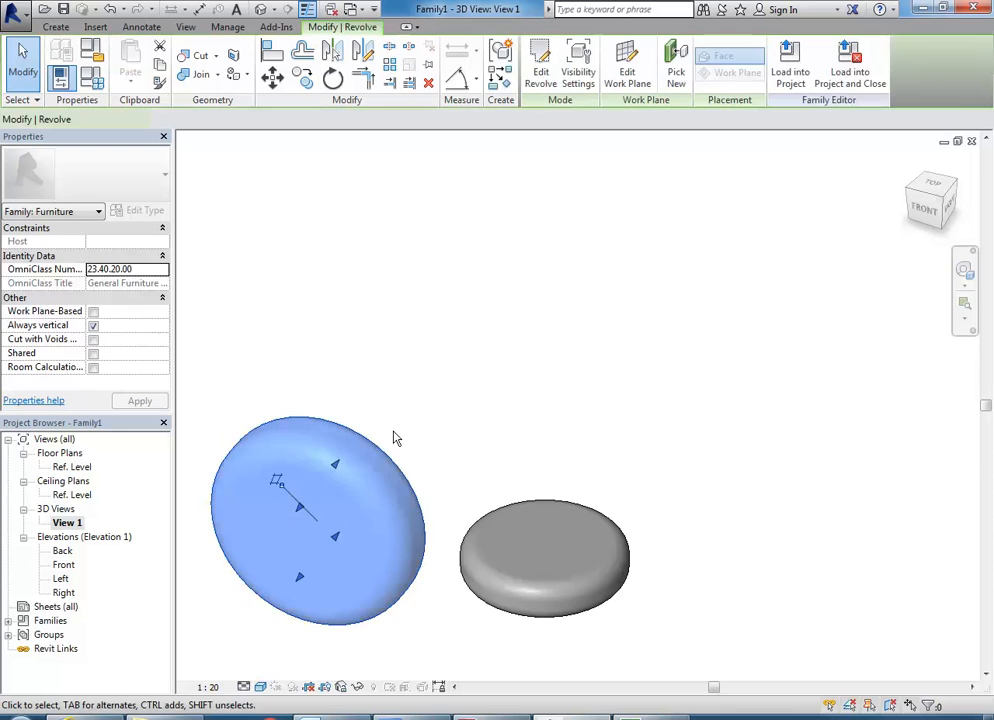
key("Delete")
middle_click_drag(566, 582, 566, 510, "shift")
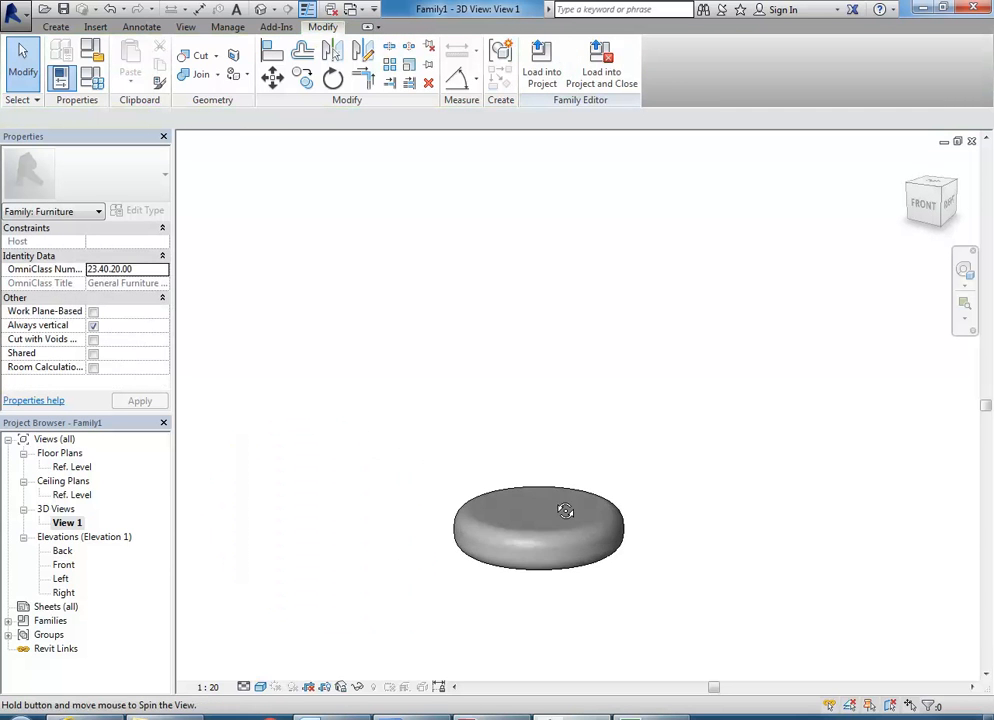
scroll(524, 595, "up", 5)
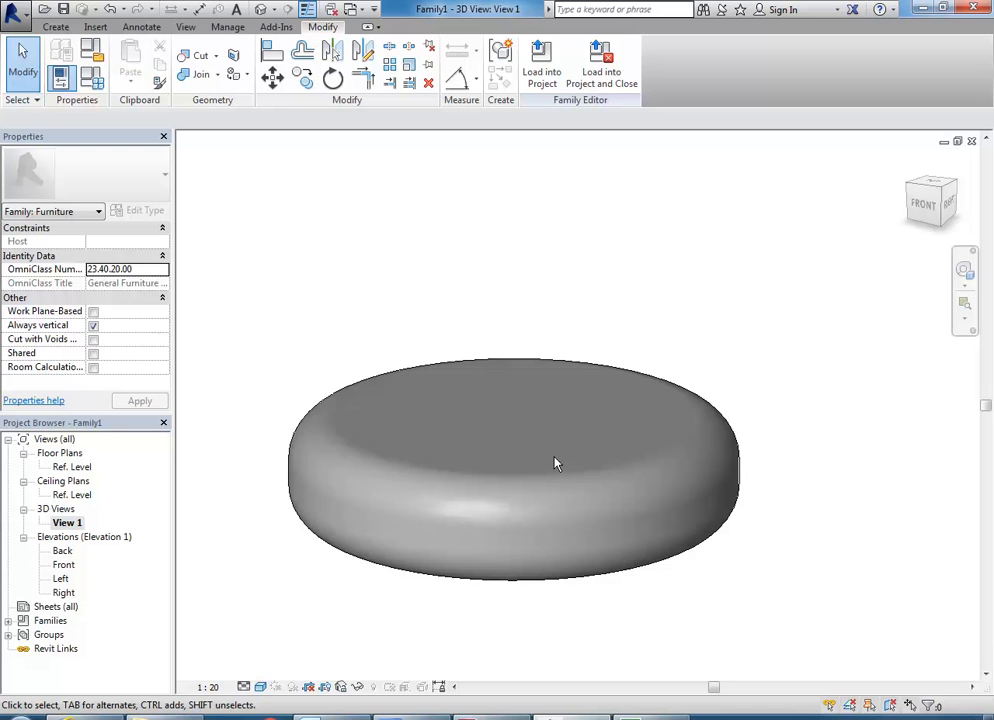
scroll(539, 428, "down", 2)
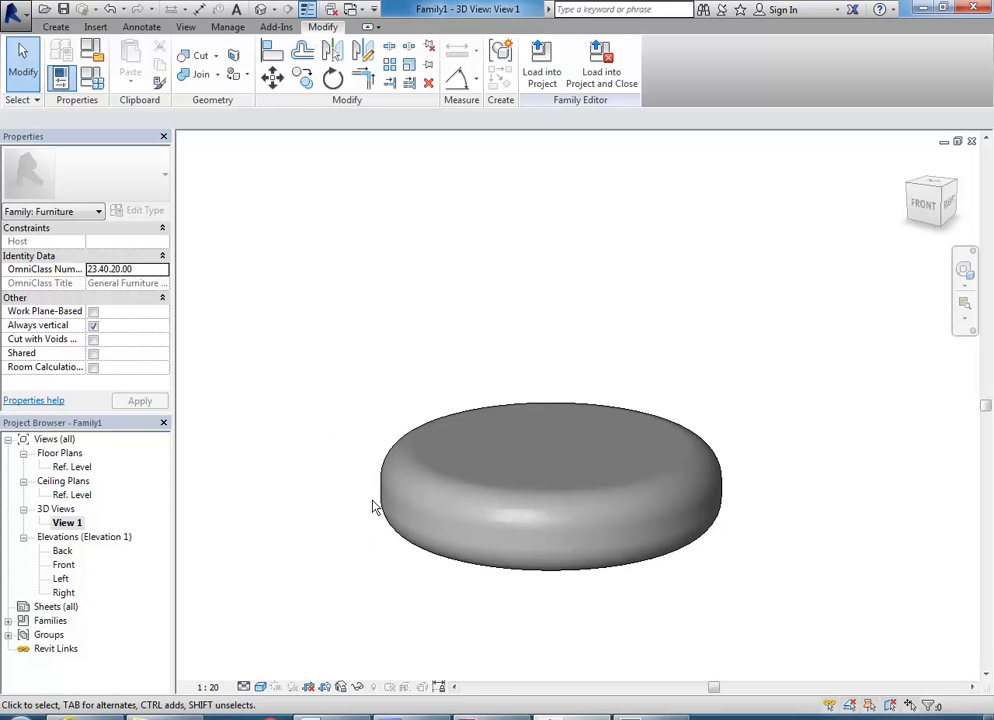
Step: Edit the revolve's sketch in the Front elevation: raise the profile's upper edge, move its outer edge toward the axis, and finish
double_click(63, 566)
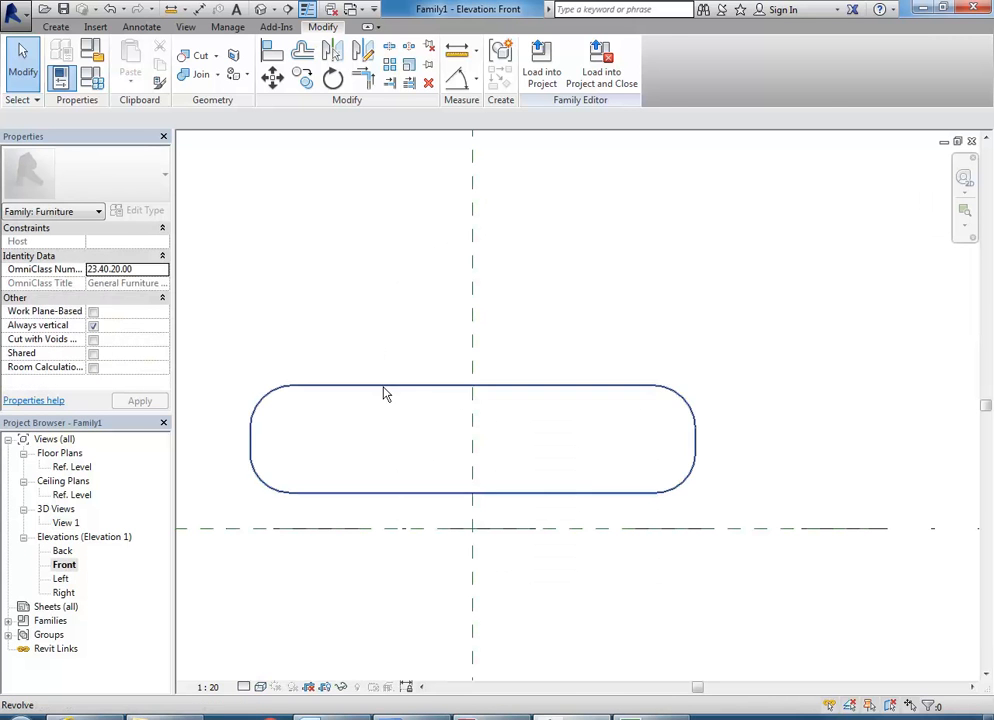
left_click(384, 390)
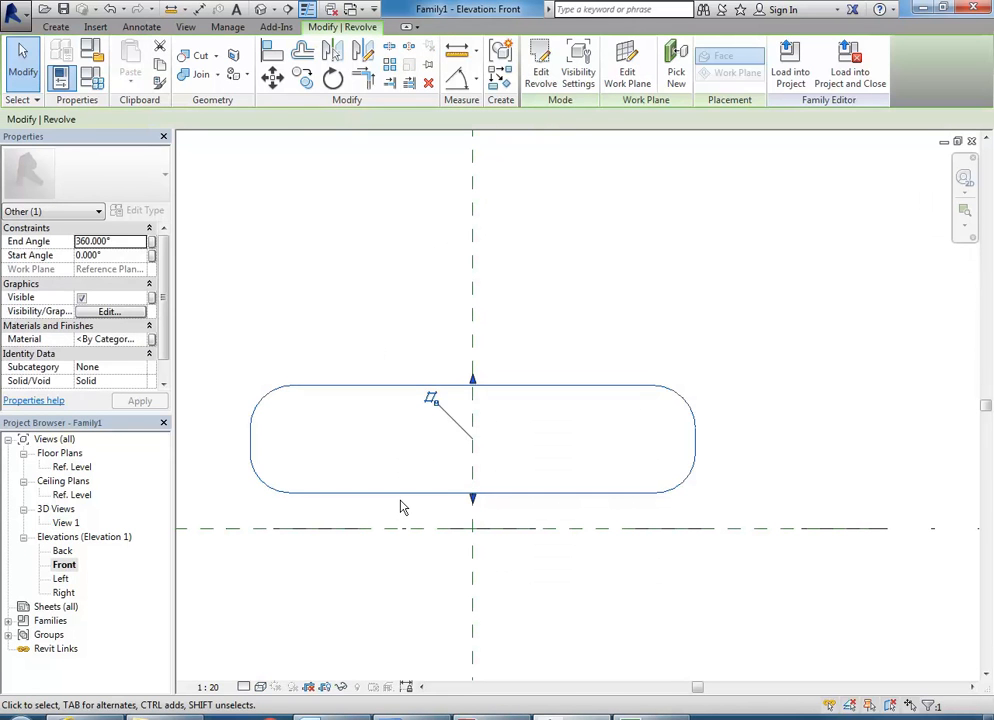
left_click(541, 68)
scroll(588, 417, "up", 2)
left_click_drag(537, 372, 530, 341)
left_click_drag(757, 443, 724, 438)
left_click(515, 248)
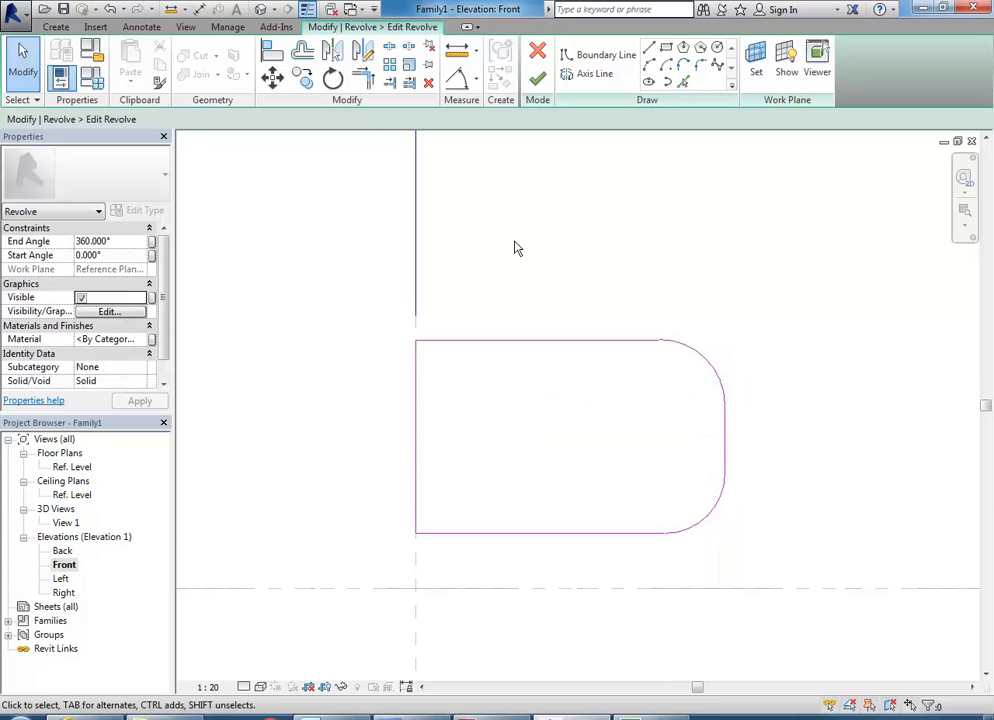
left_click(537, 80)
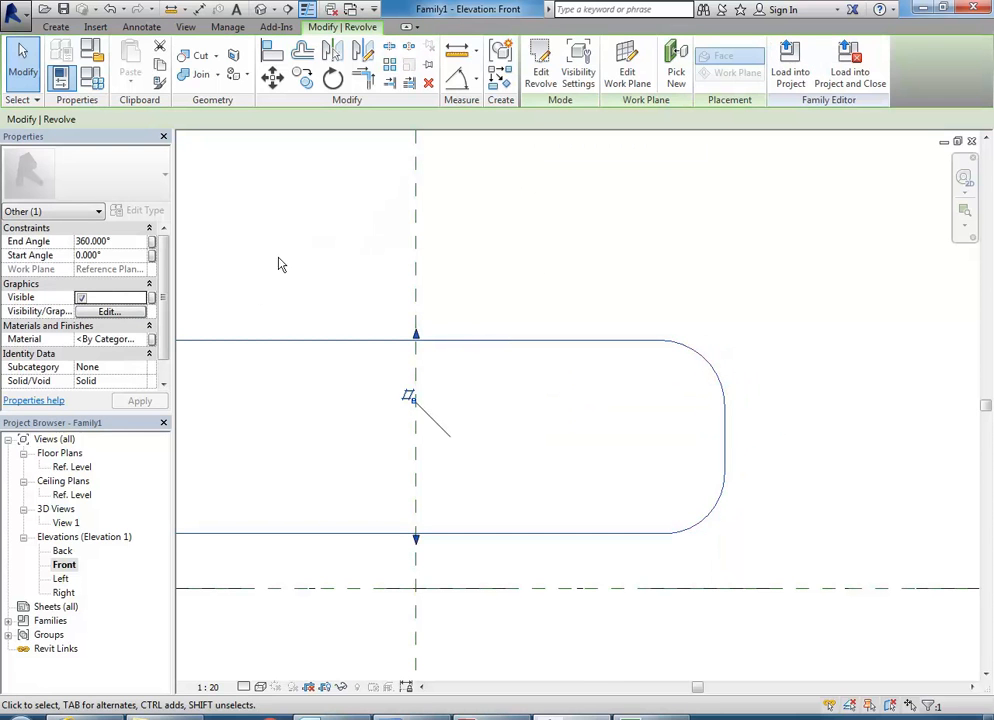
Step: Examine the reshaped revolved form in 3D View 1 from above
double_click(66, 523)
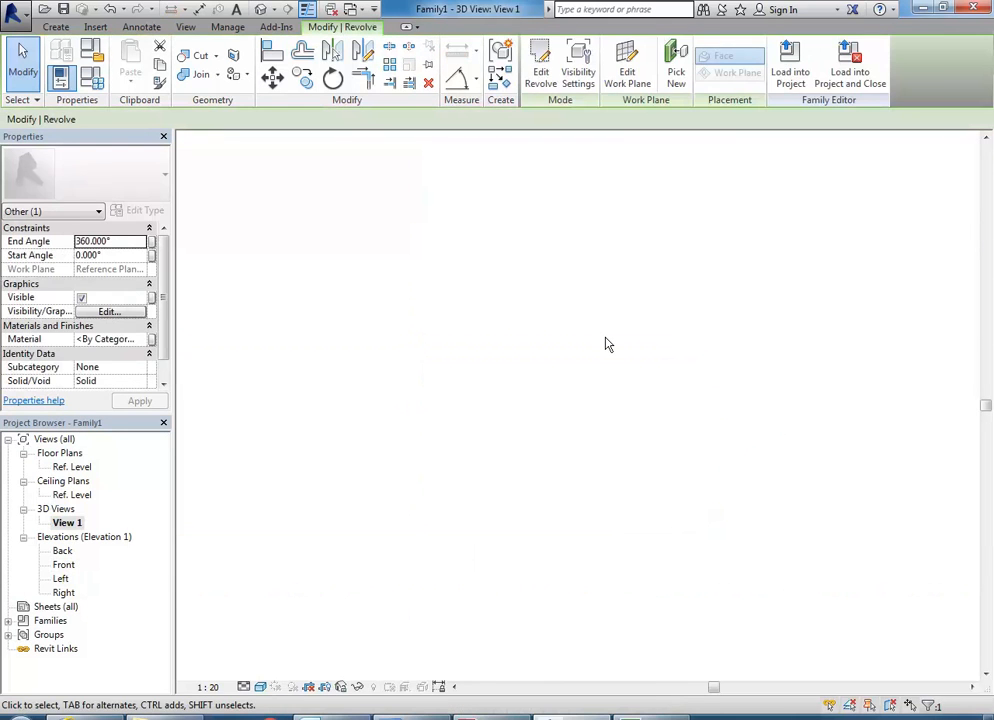
left_click(416, 350)
middle_click_drag(416, 350, 558, 620, "shift")
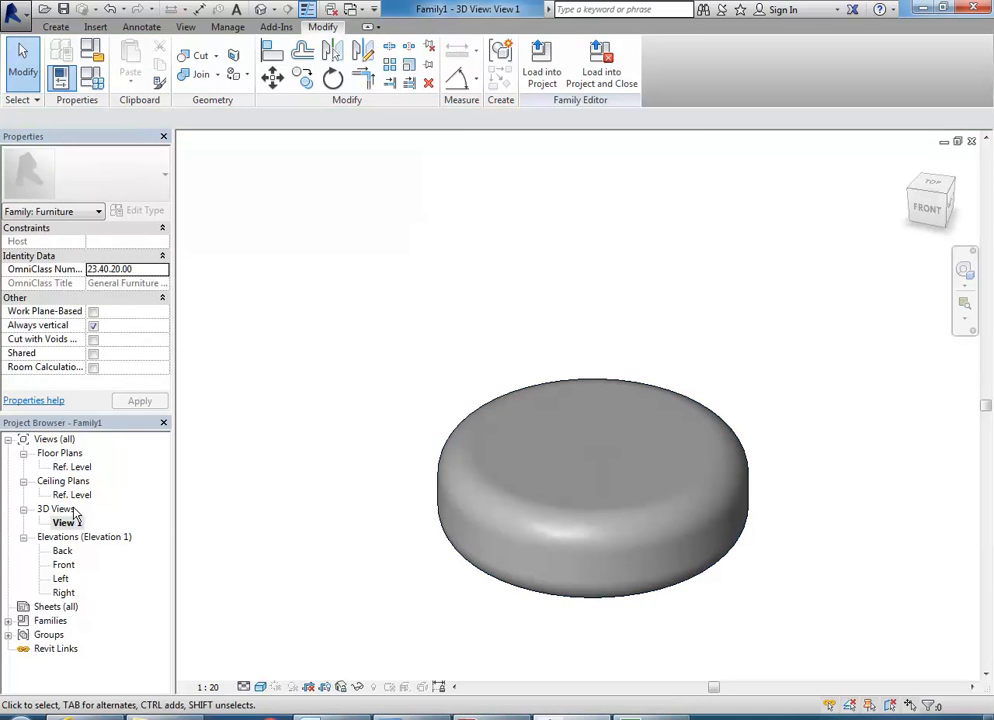
Step: Open the Ref. Level floor plan and switch off Thin Lines
double_click(72, 467)
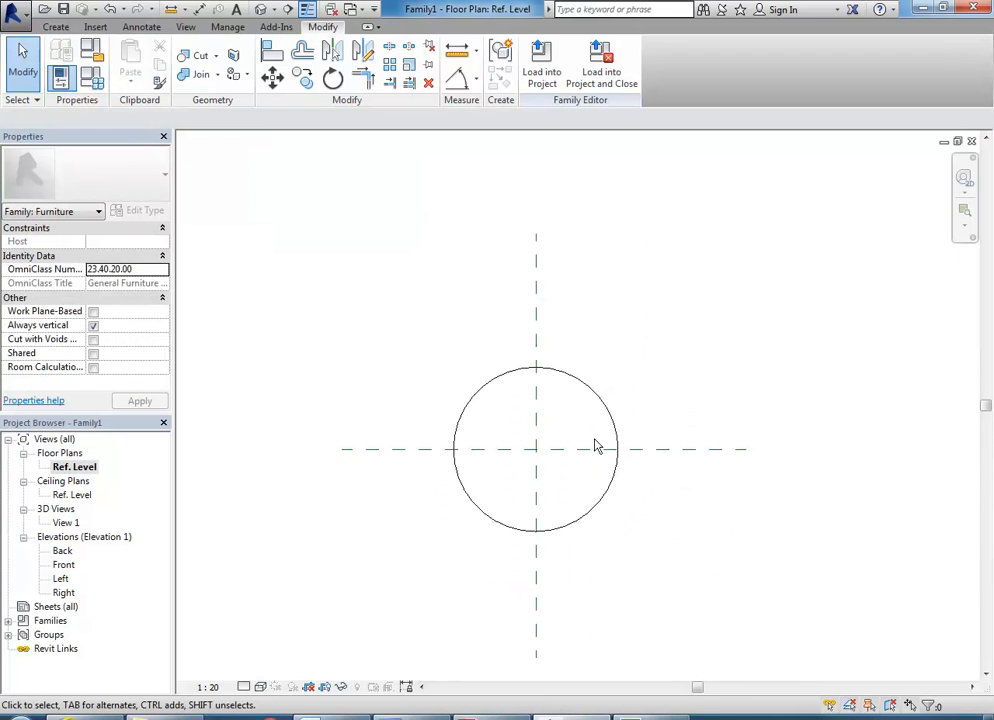
scroll(506, 444, "up", 2)
middle_click_drag(344, 276, 388, 291)
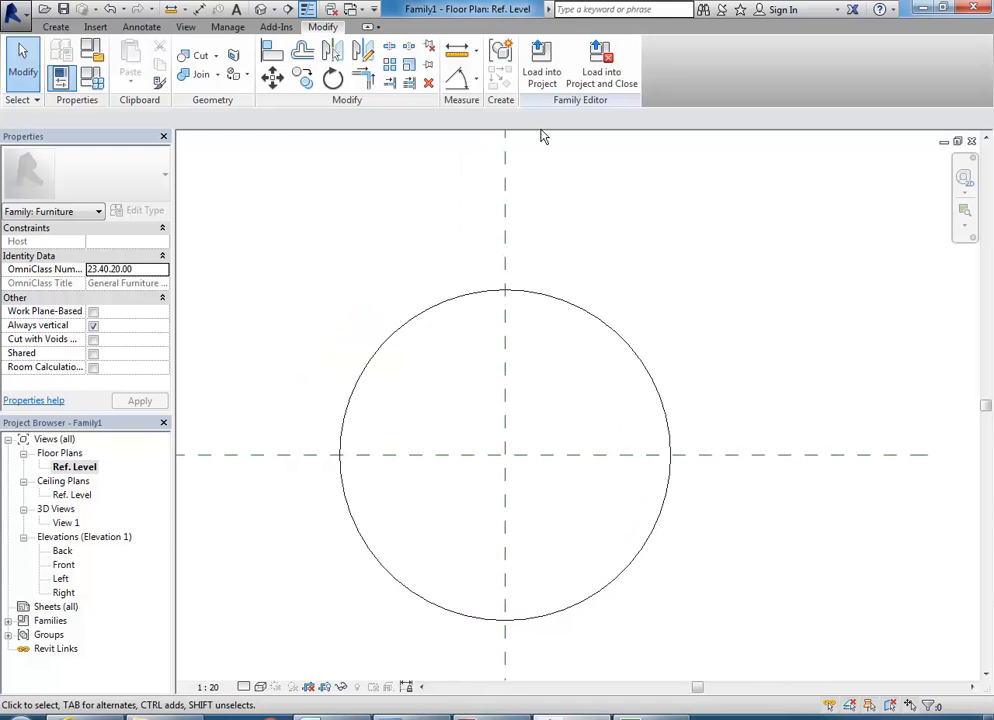
left_click(307, 10)
middle_click_drag(339, 295, 352, 303)
middle_click_drag(281, 316, 288, 305)
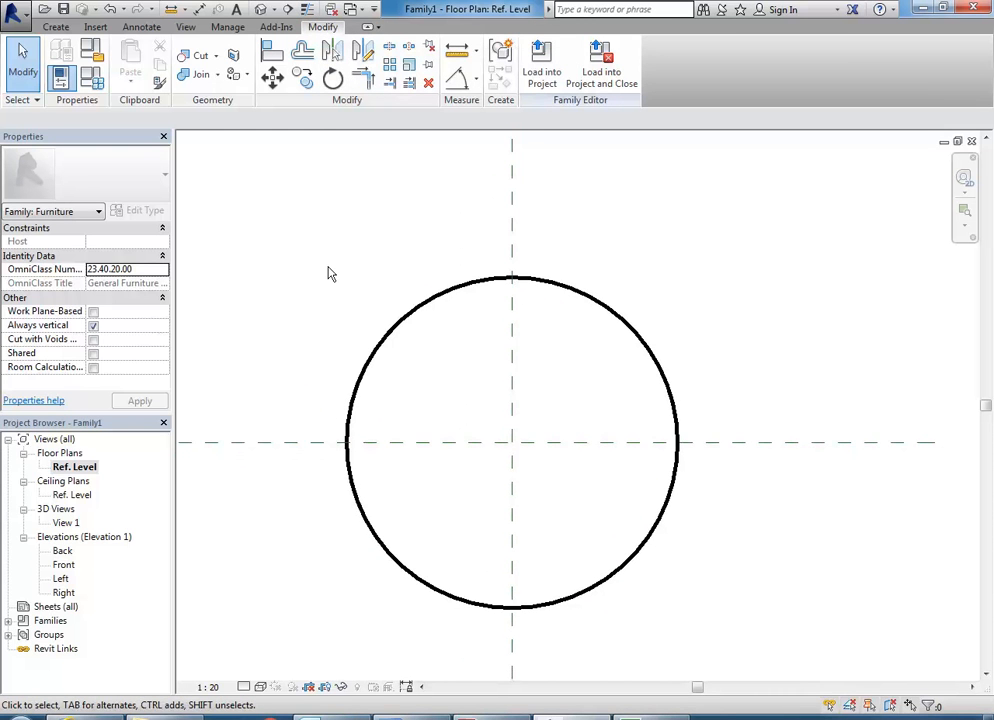
Step: Start a solid blend on the Ref. Level plan and sketch a base circle of about 60 radius in the form's upper-left quadrant
left_click(55, 27)
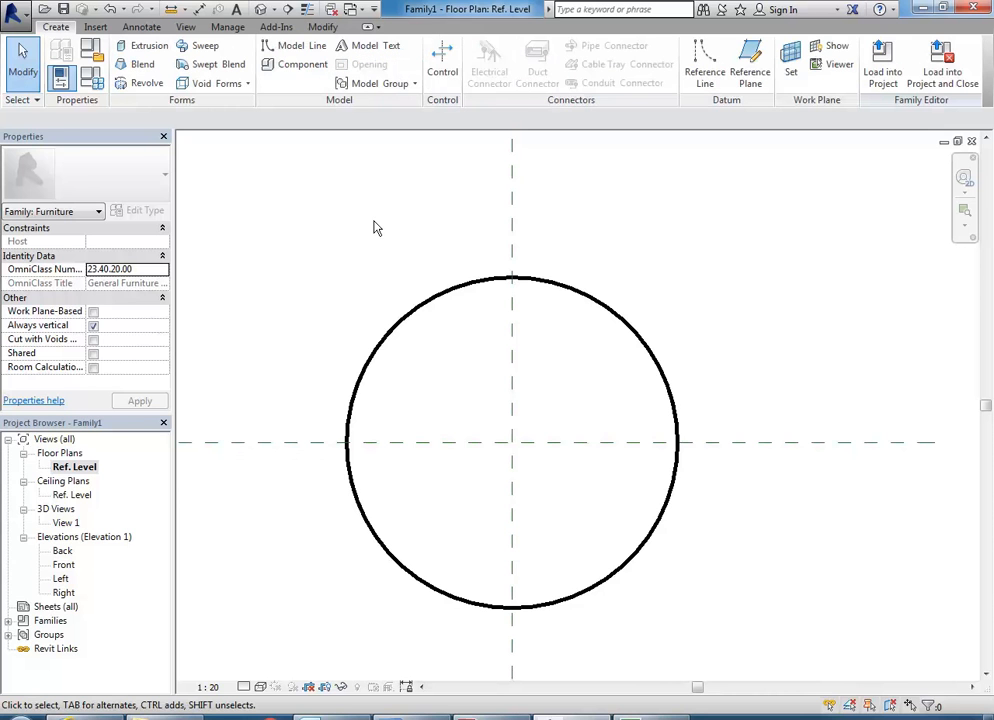
mouse_move(373, 228)
middle_mouse_down()
mouse_move(386, 231)
mouse_move(364, 226)
middle_mouse_up()
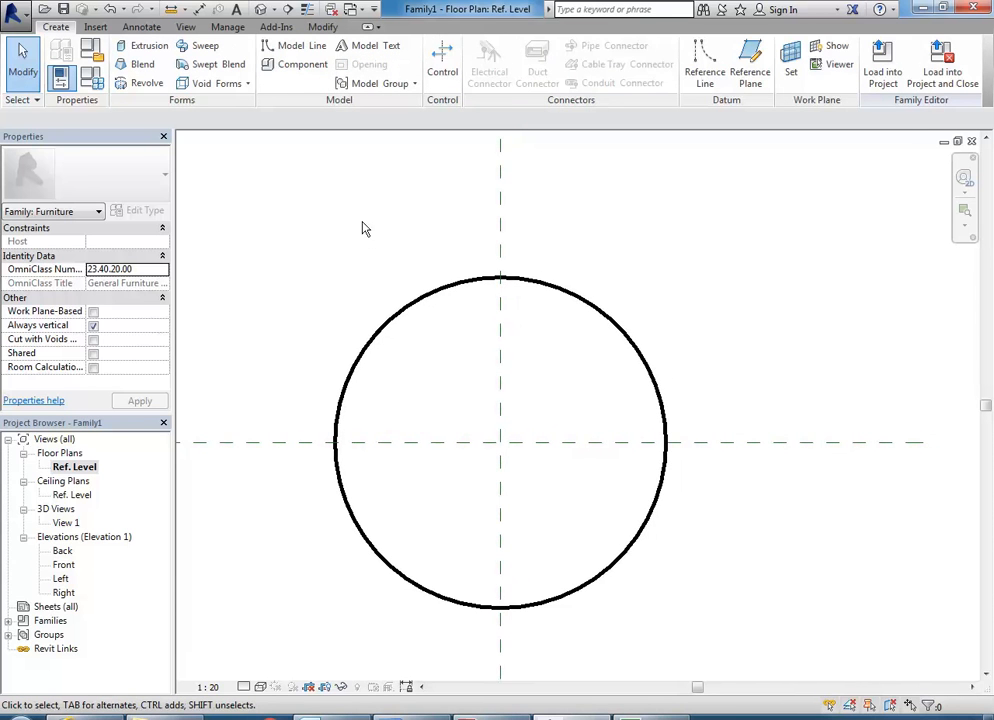
left_click(140, 66)
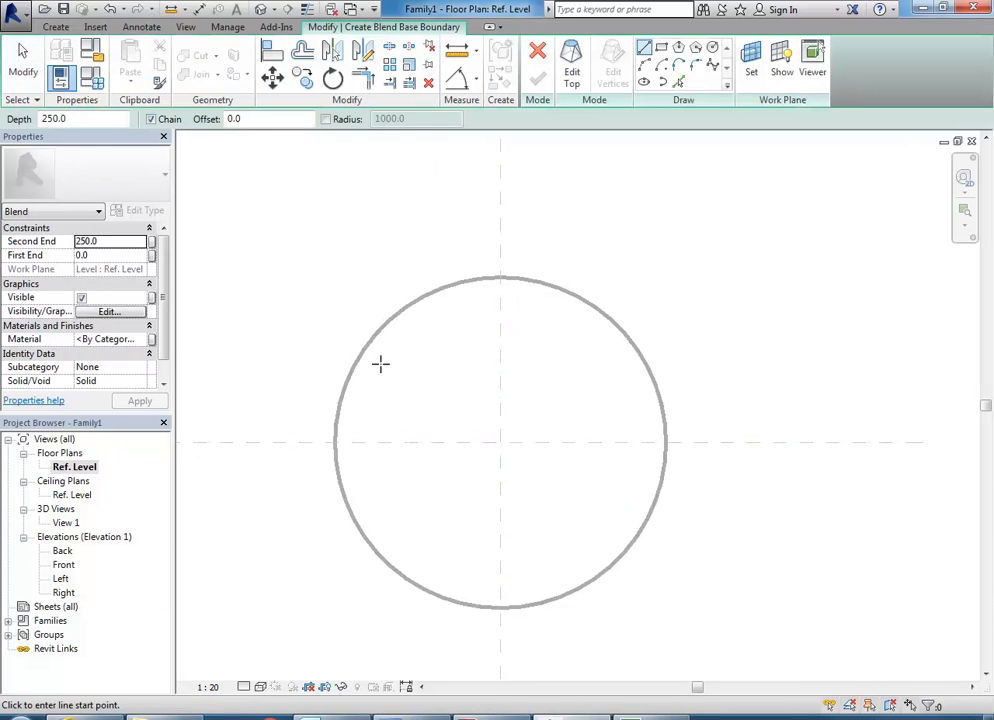
scroll(419, 362, "up", 1)
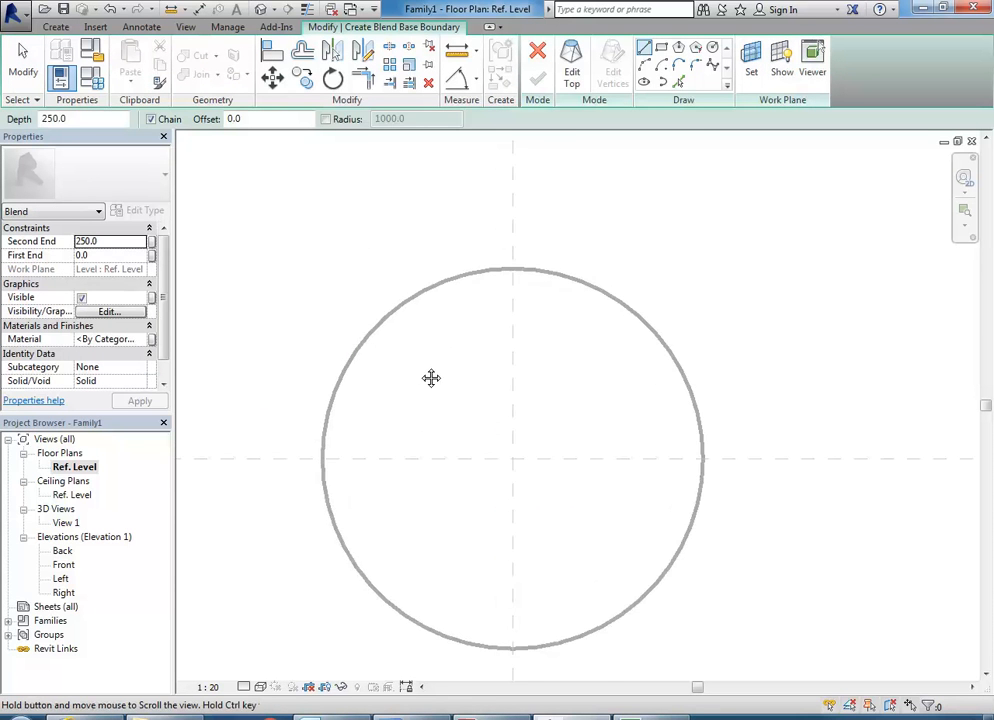
scroll(419, 366, "up", 1)
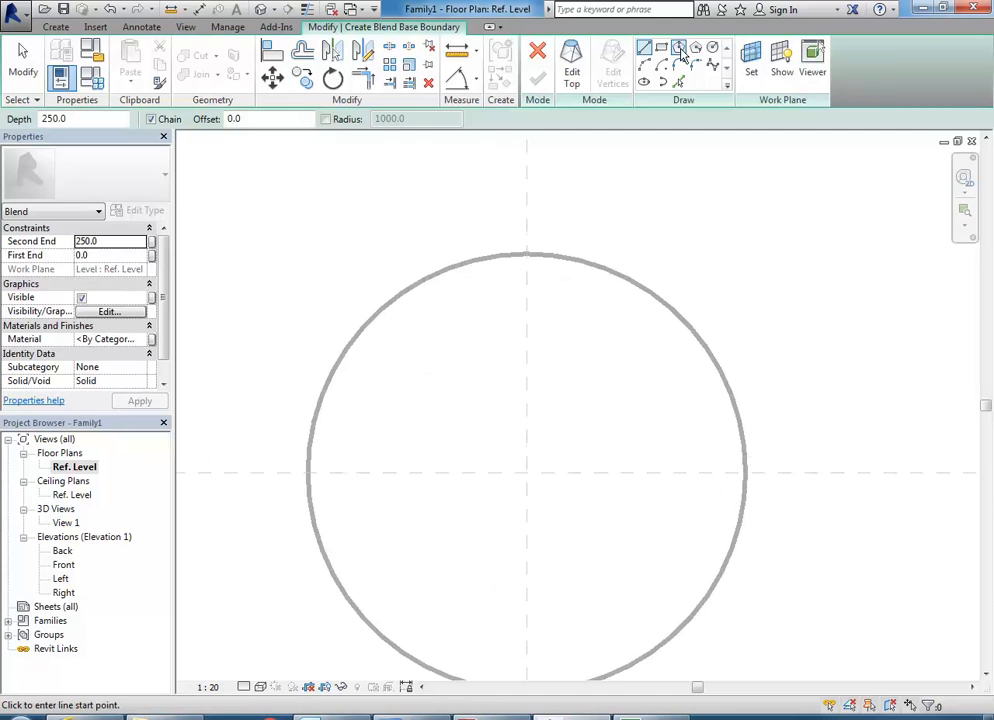
left_click(712, 48)
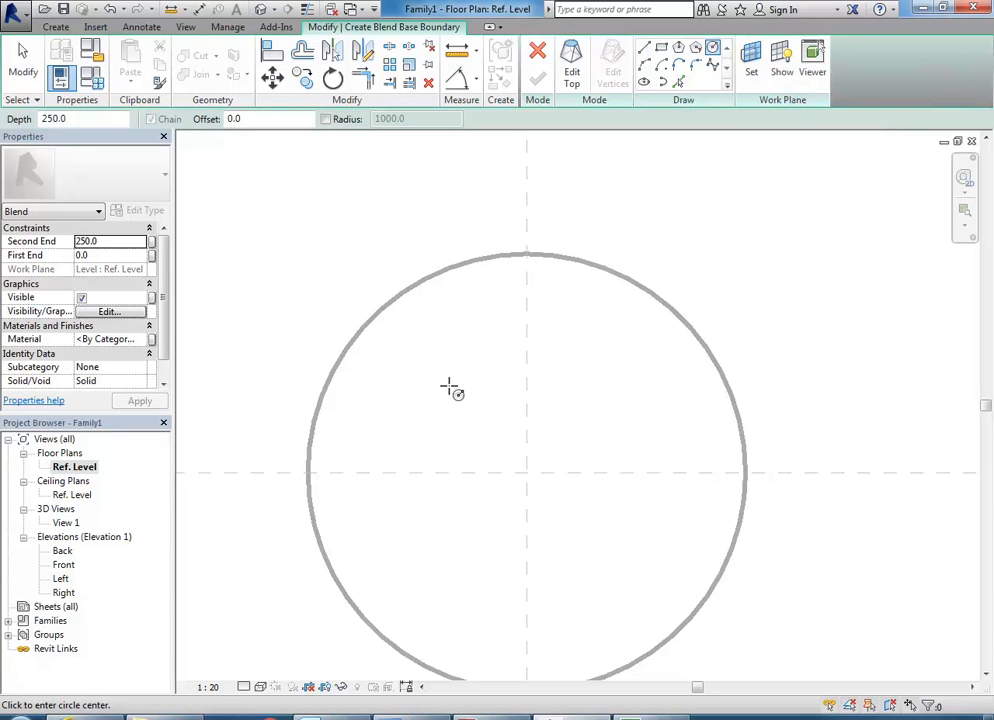
left_click(441, 371)
left_click(458, 354)
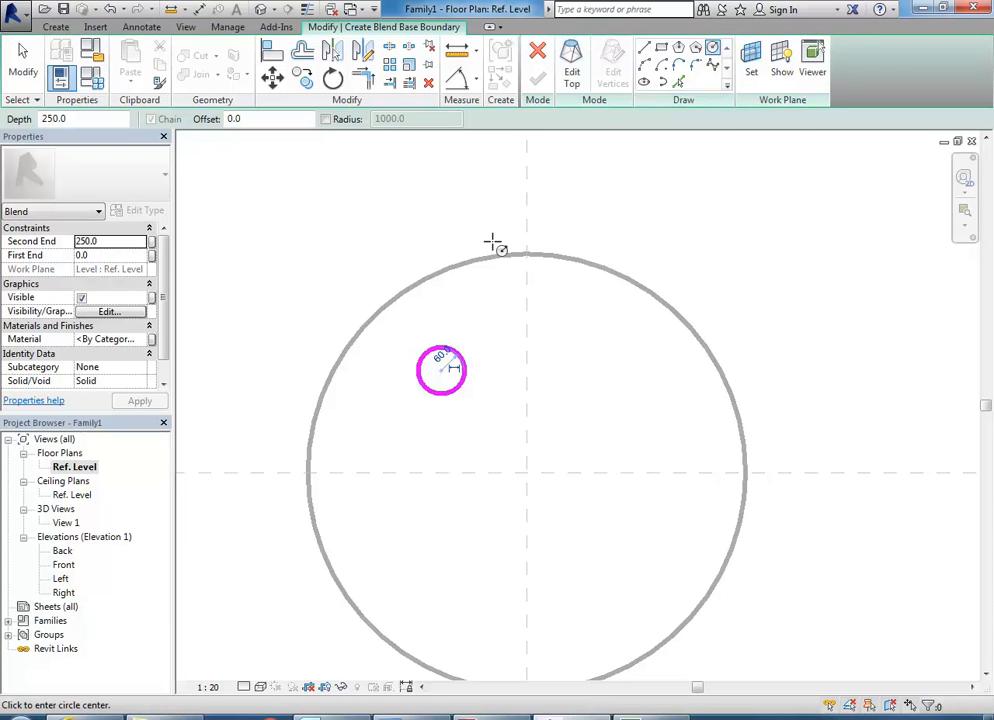
Step: Set the blend base circle's radius to 40
scroll(441, 372, "up", 4)
left_click(509, 310)
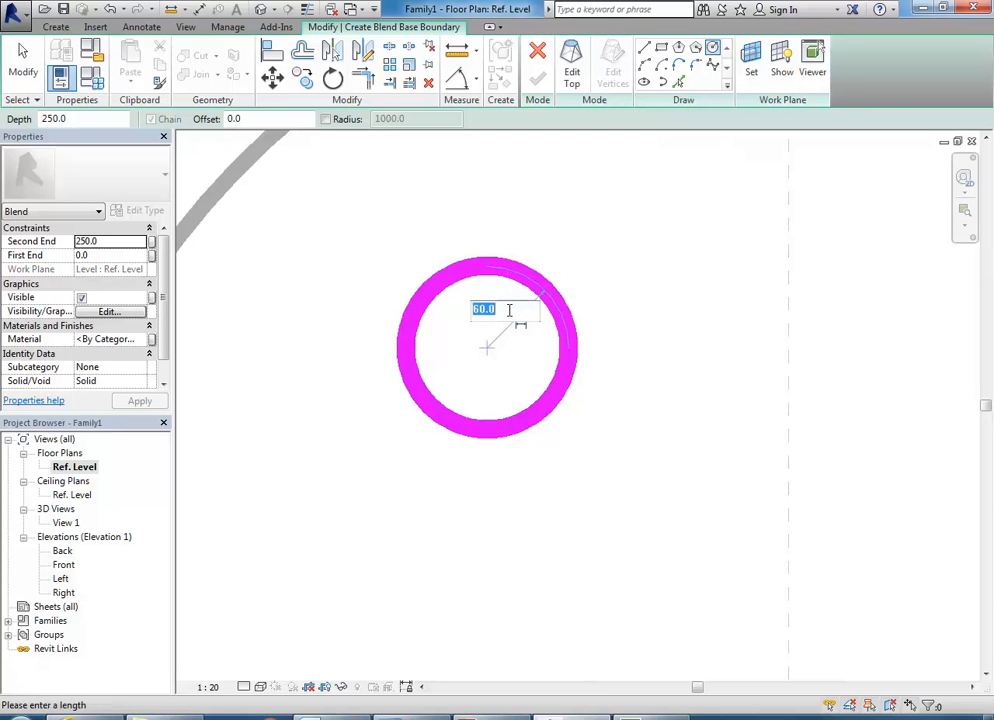
type("40")
key("Return")
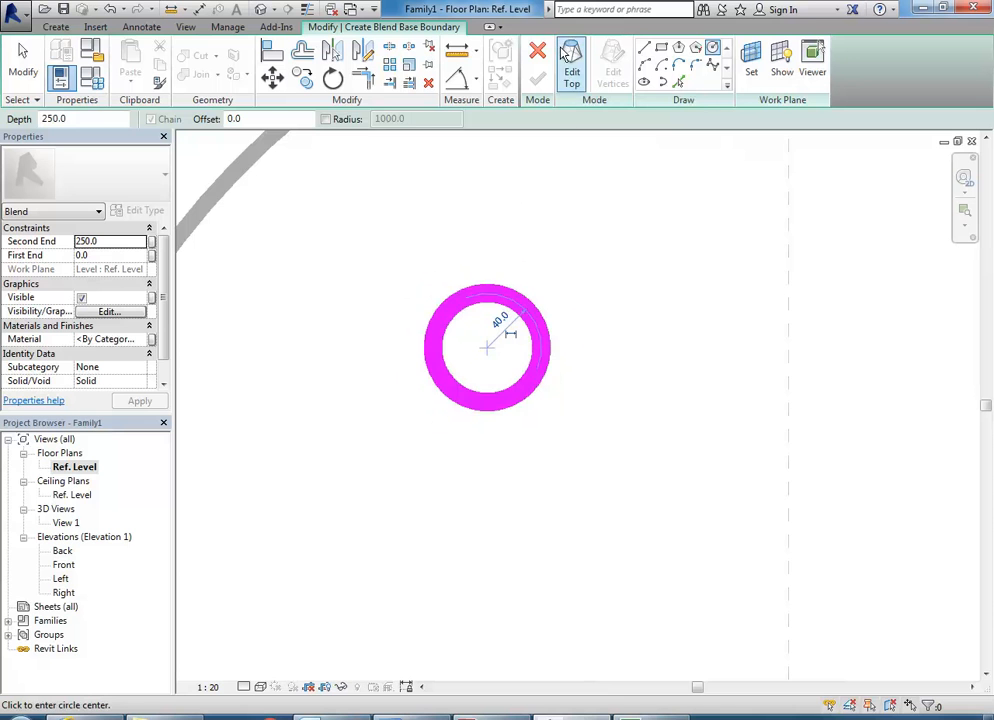
Step: Sketch the blend's top boundary as a concentric circle of about 65 radius and finish the blend
left_click(571, 74)
left_click(487, 347)
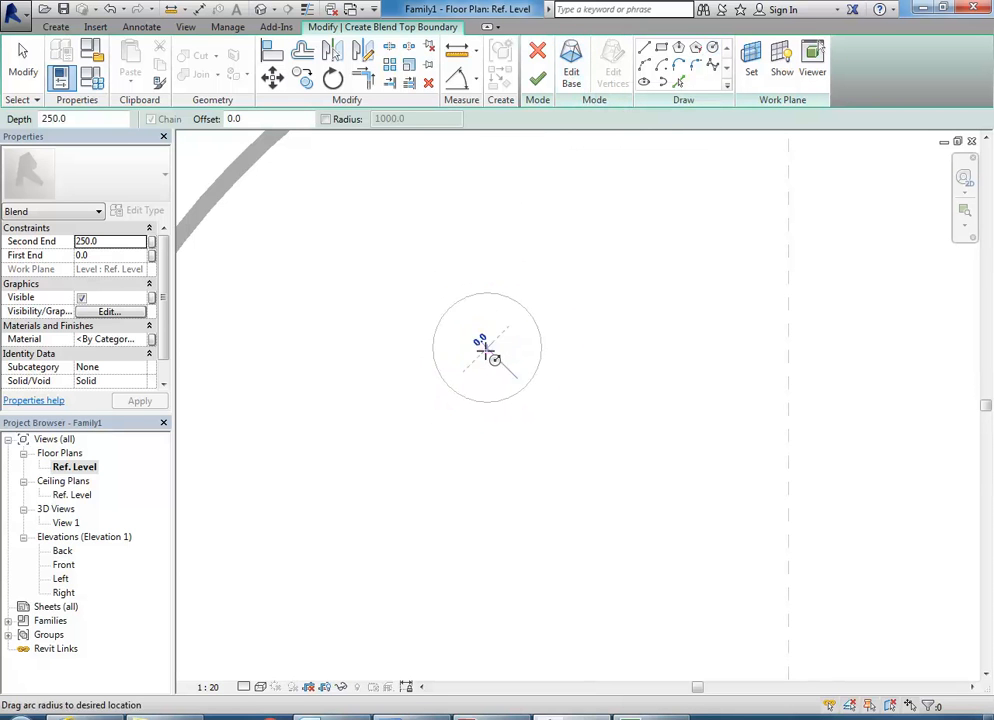
left_click(539, 277)
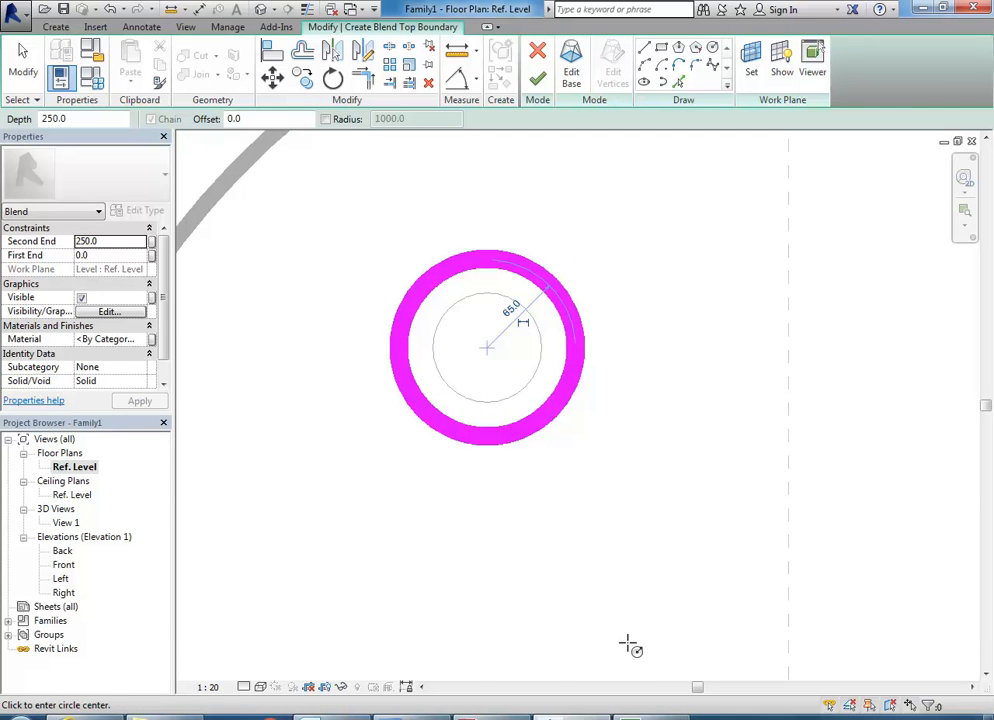
scroll(437, 470, "down", 1)
scroll(450, 420, "up", 3)
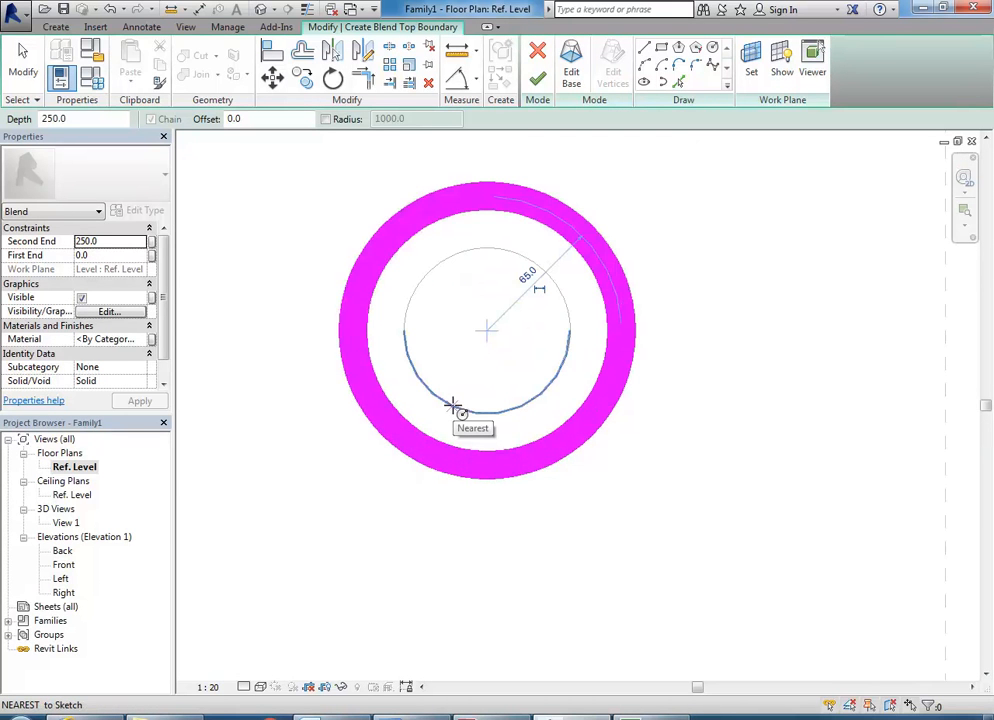
left_click(538, 78)
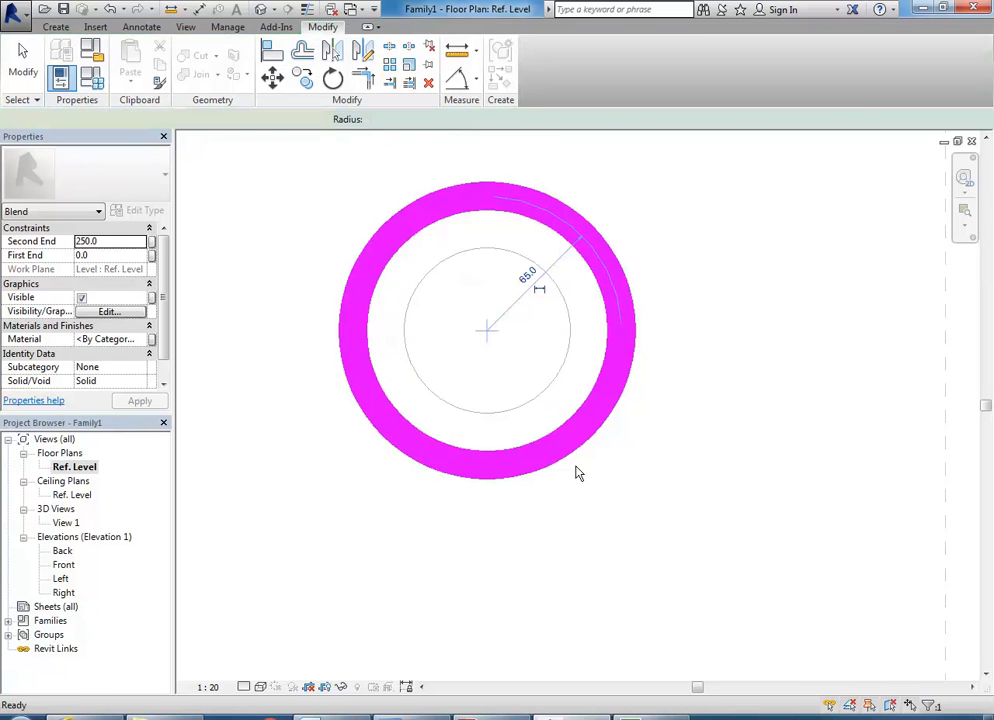
Step: In 3D View 1, lower the blend's upper face beneath the revolved form, to a depth of about 87.7
double_click(66, 522)
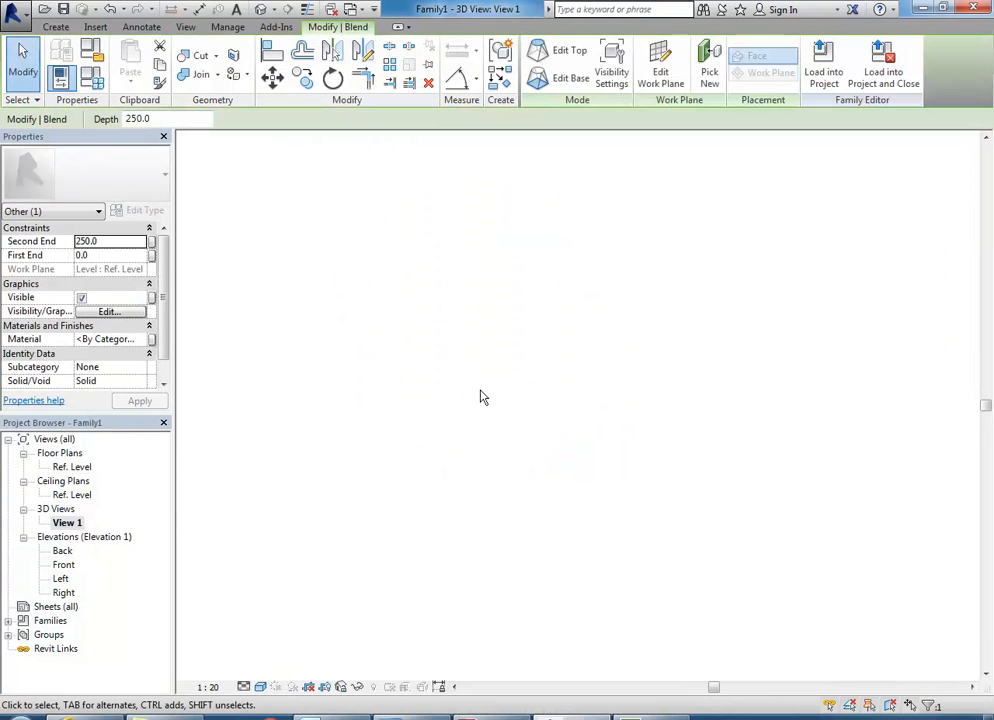
middle_click_drag(420, 587, 584, 544, "shift")
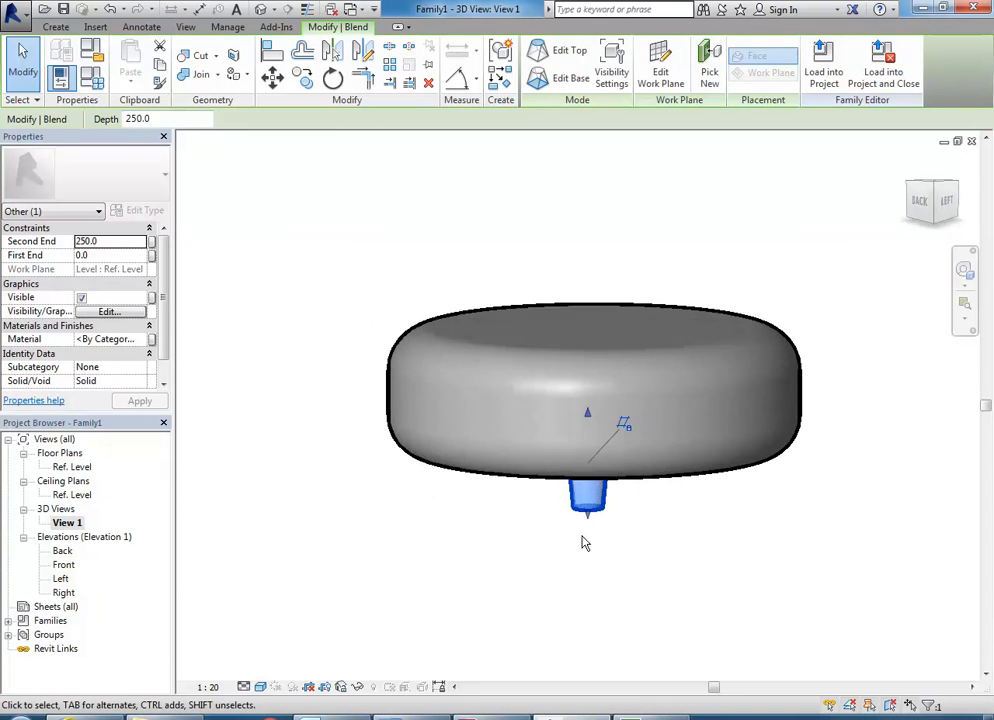
scroll(590, 515, "up", 3)
middle_click_drag(595, 488, 594, 530, "shift")
left_click_drag(587, 302, 561, 429)
middle_click_drag(526, 481, 597, 431, "shift")
scroll(597, 431, "up", 5)
mouse_move(567, 422)
left_mouse_down()
mouse_move(566, 441)
mouse_move(568, 430)
left_mouse_up()
scroll(575, 460, "down", 4)
Step: Raise the blend's upper face slightly so its depth is about 92.3, and inspect it from below
middle_click_drag(581, 493, 376, 485, "shift")
scroll(506, 465, "up", 5)
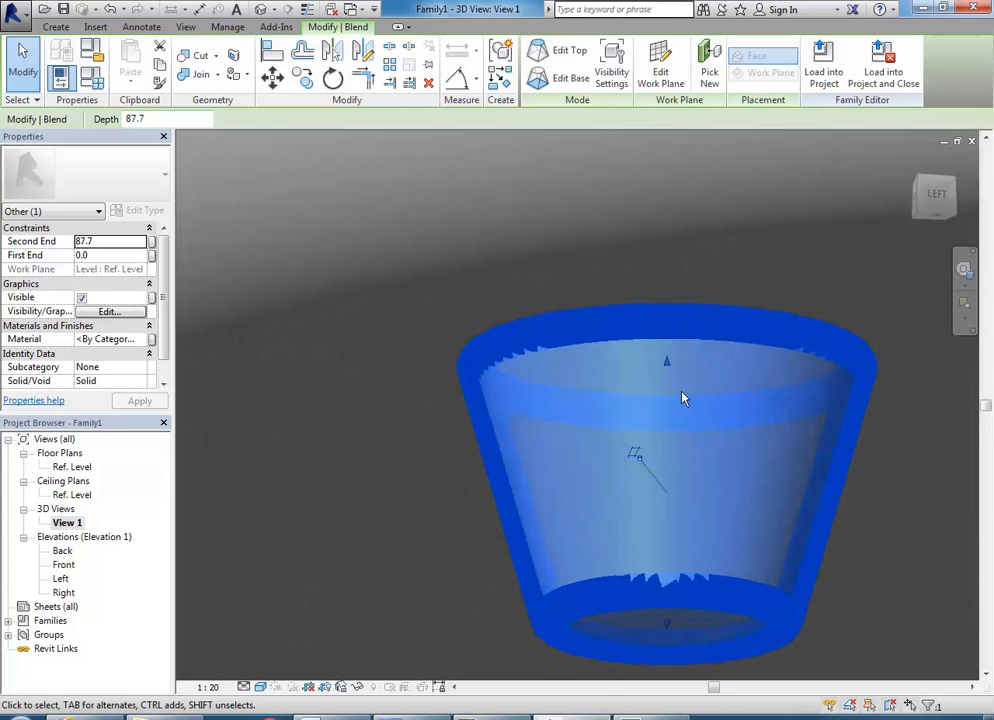
left_click_drag(663, 358, 669, 355)
left_click(445, 528)
scroll(446, 528, "down", 4)
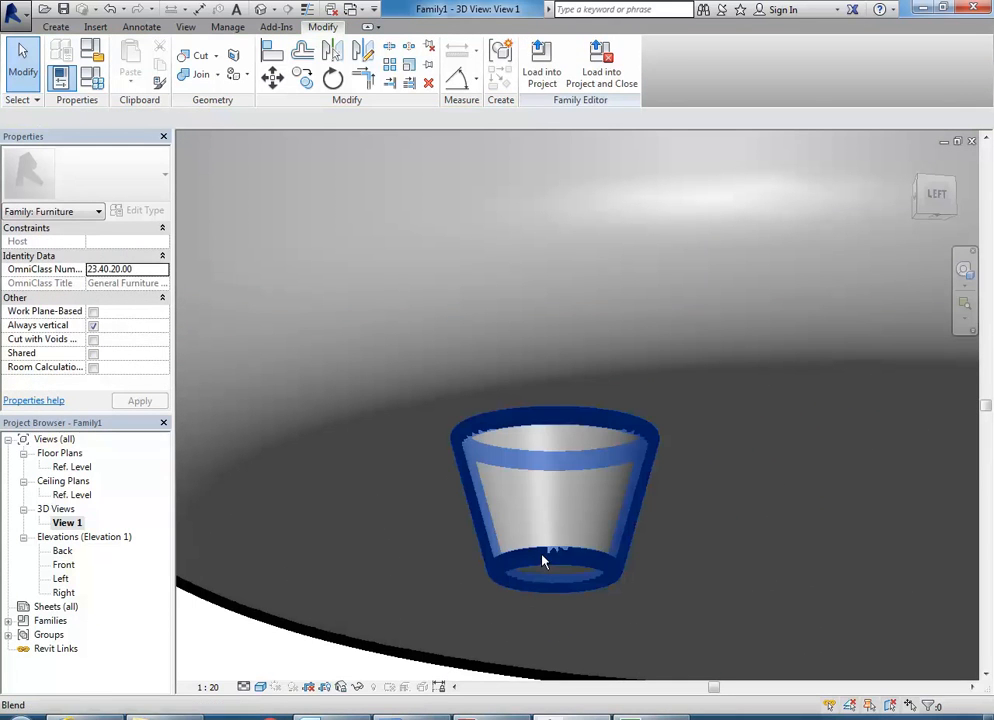
middle_click_drag(457, 516, 450, 508, "shift")
scroll(522, 555, "up", 3)
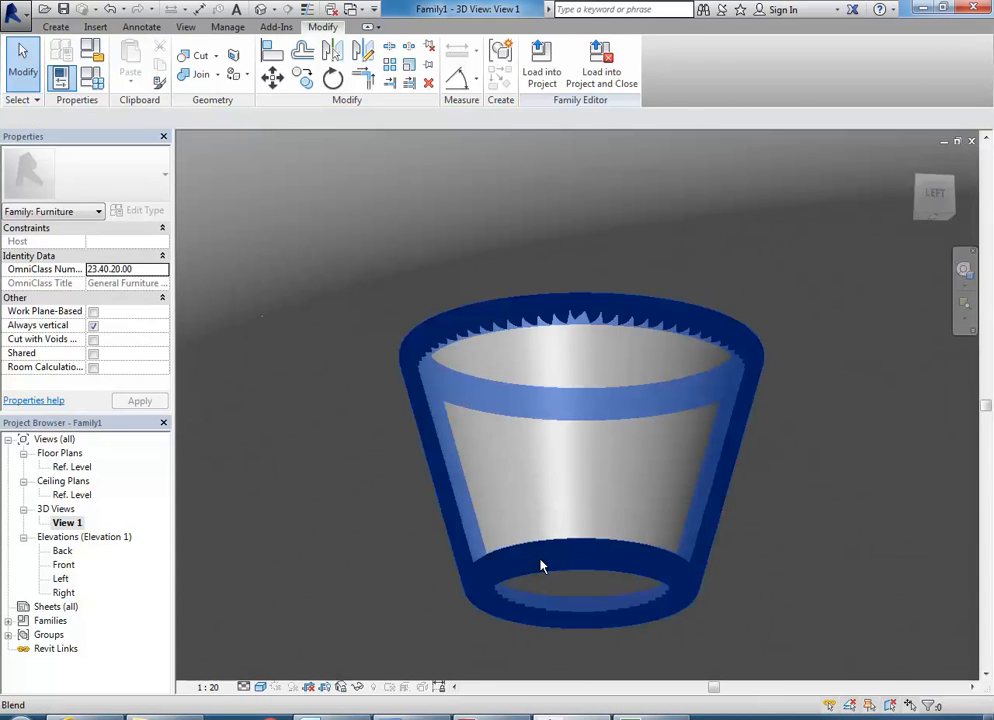
Step: Assign the blend the Birch, Natural material from the Wood category of AEC Materials
left_click(540, 561)
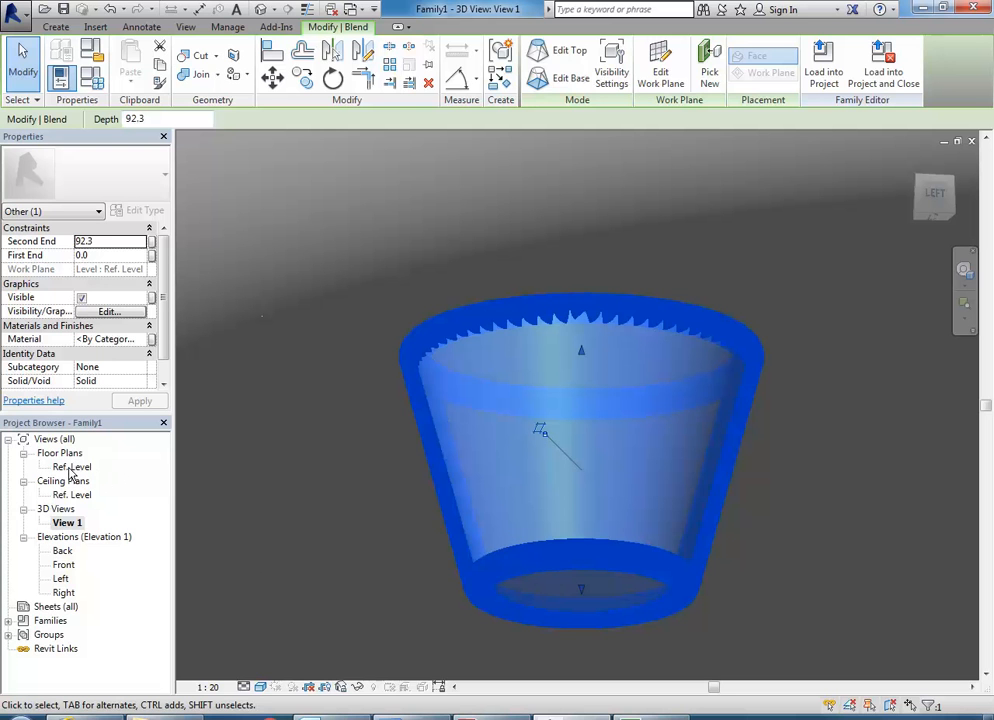
left_click(149, 339)
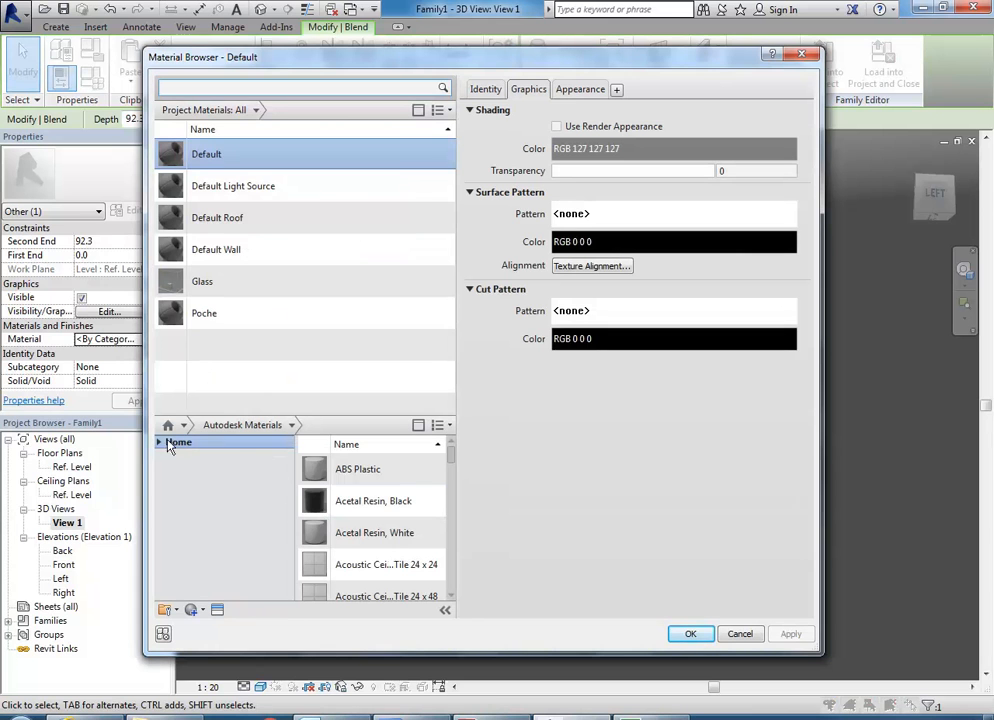
left_click(157, 443)
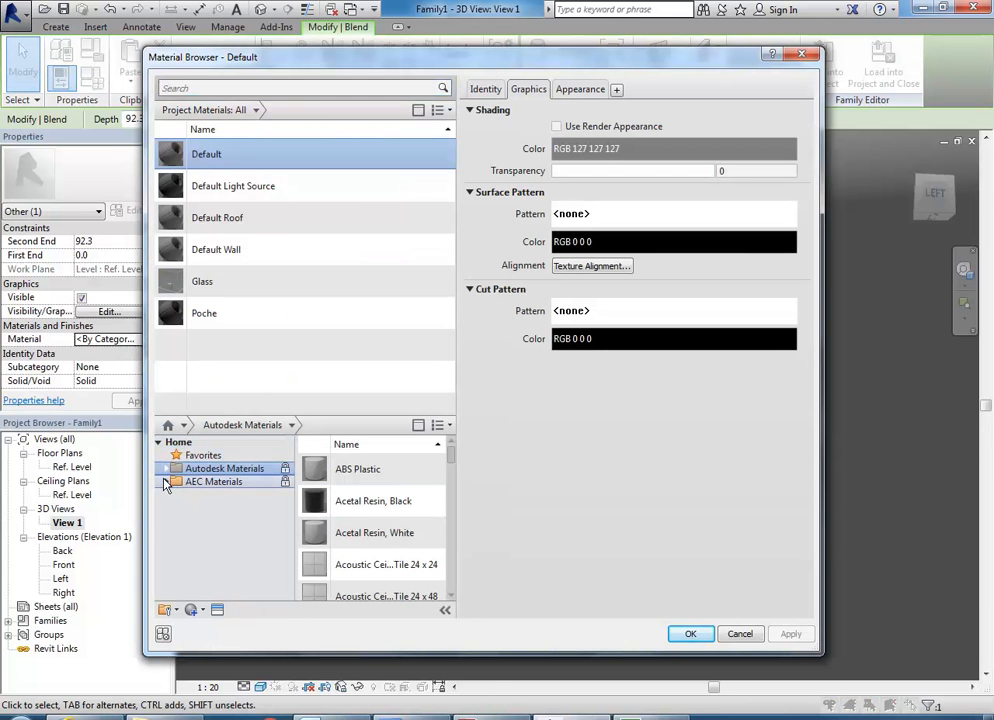
left_click(166, 482)
scroll(225, 540, "down", 3)
left_click(206, 587)
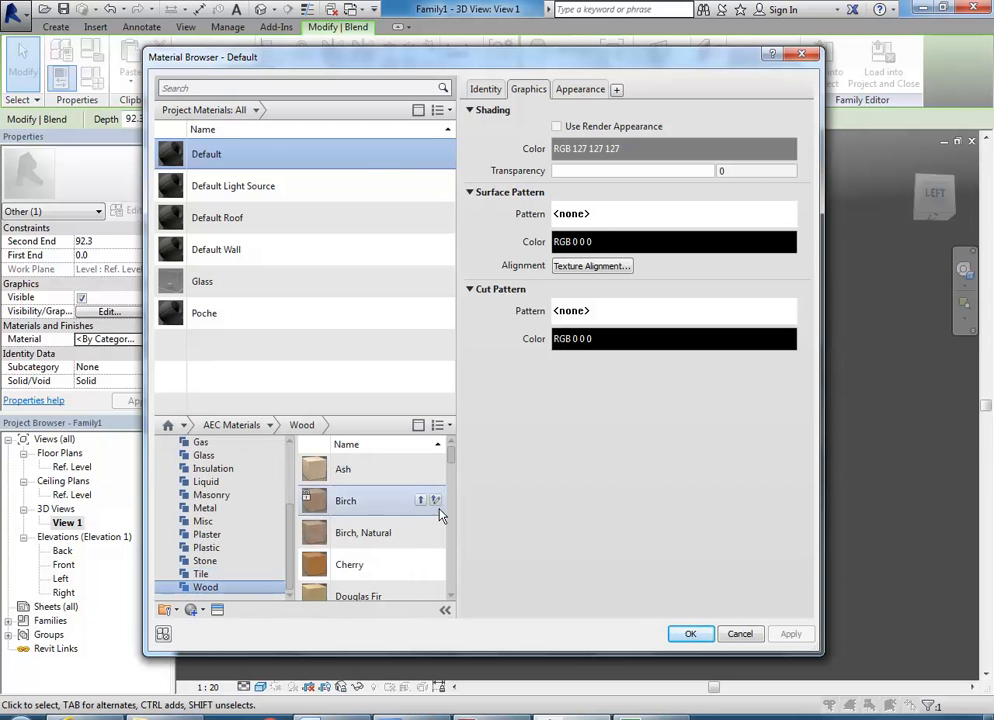
left_click(423, 532)
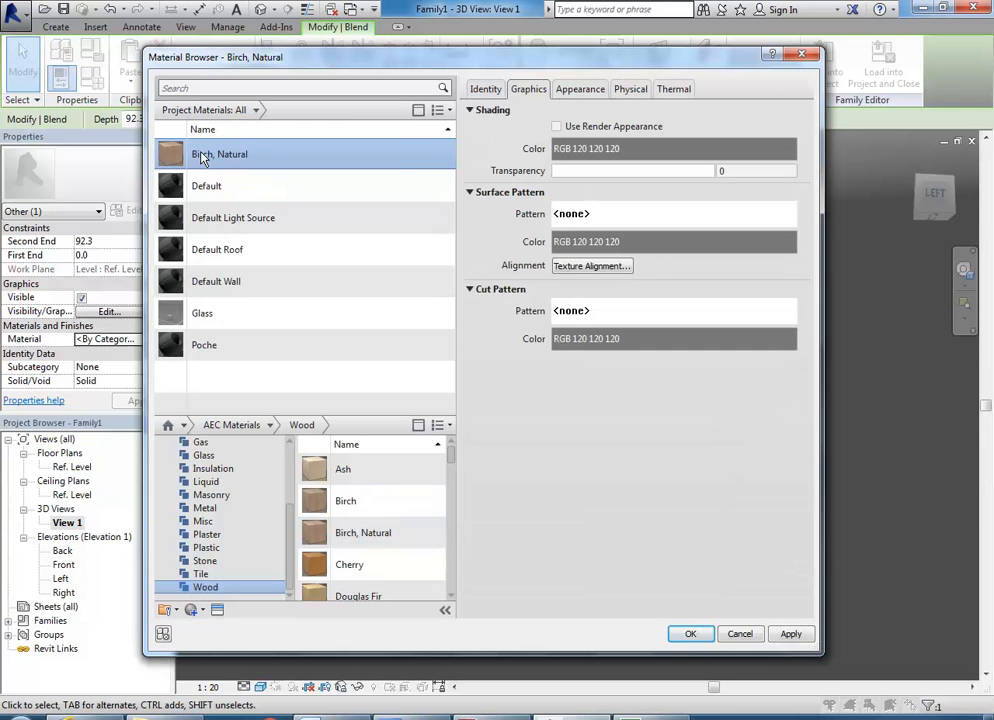
left_click(690, 634)
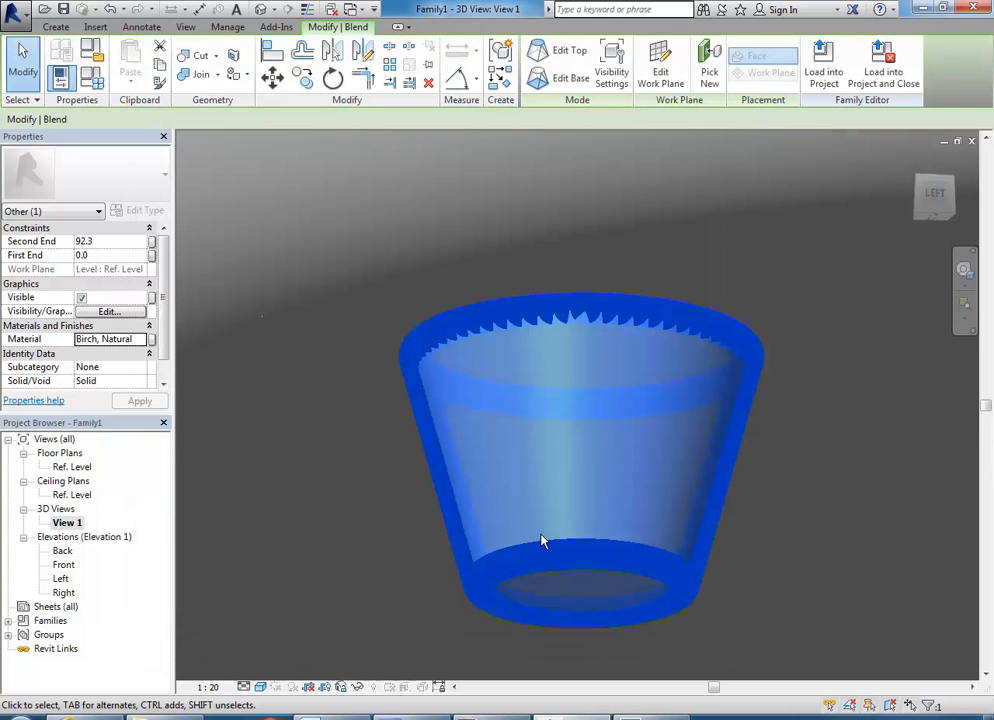
left_click(335, 402)
scroll(344, 406, "down", 3)
scroll(375, 462, "up", 2)
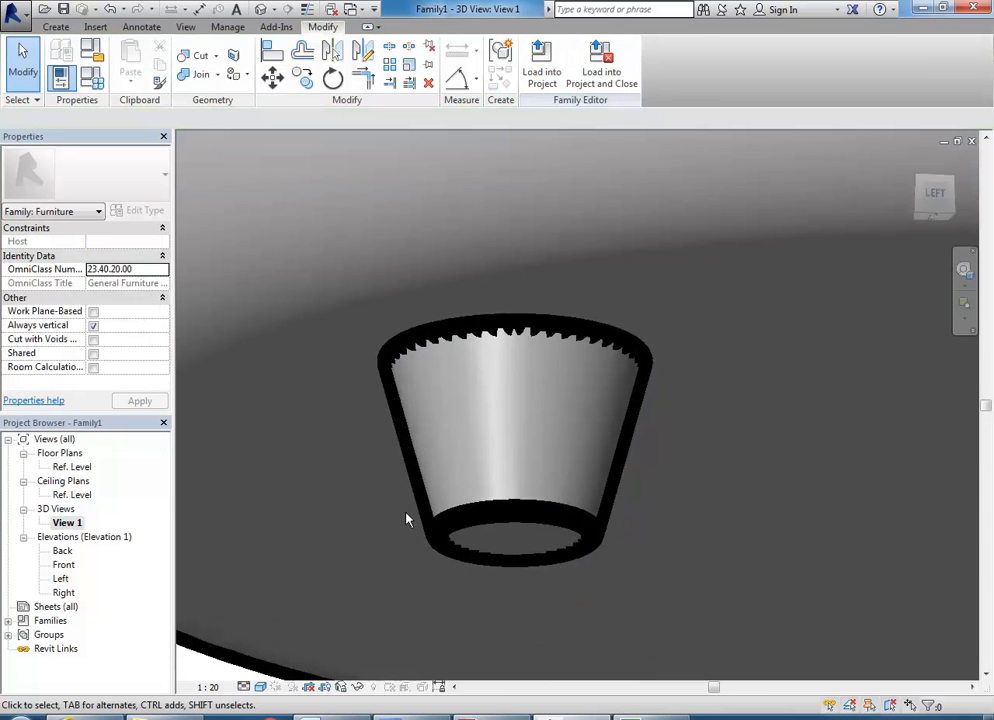
Step: Set the shading color of the Birch, Natural material to orange, RGB 255 128 64
left_click(479, 519)
left_click(371, 472)
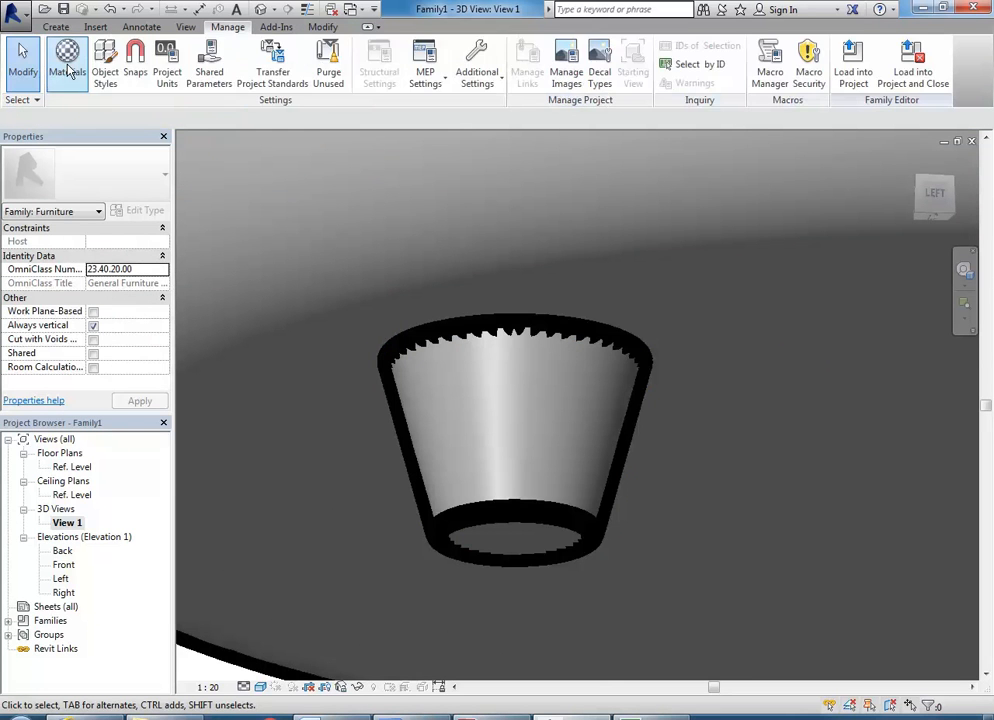
left_click(66, 56)
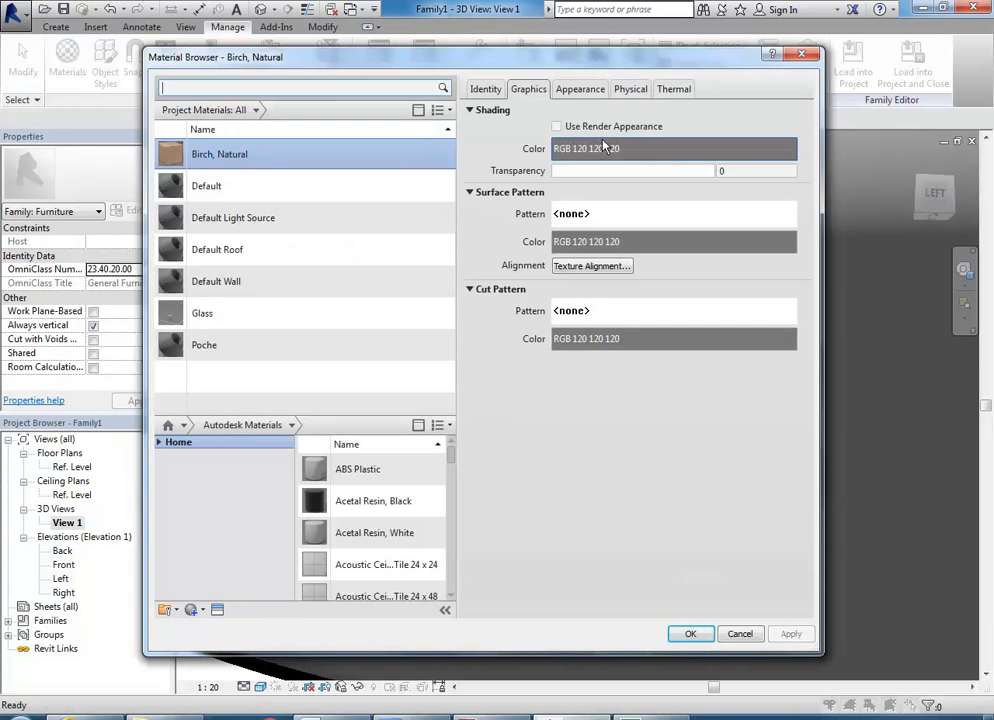
left_click(665, 152)
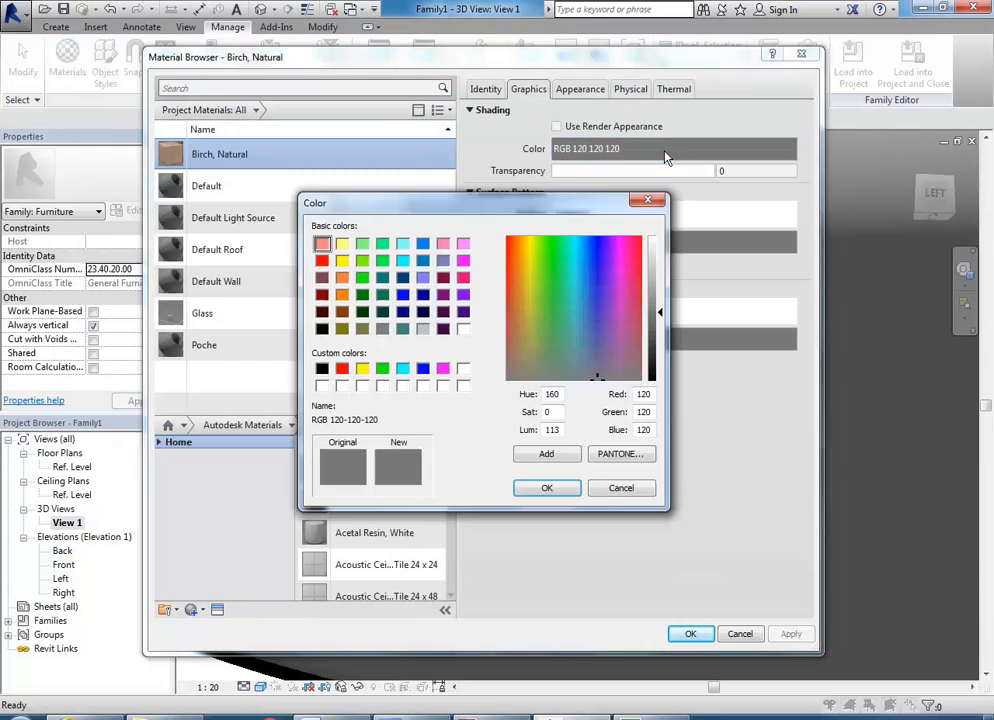
left_click(345, 281)
left_click(547, 488)
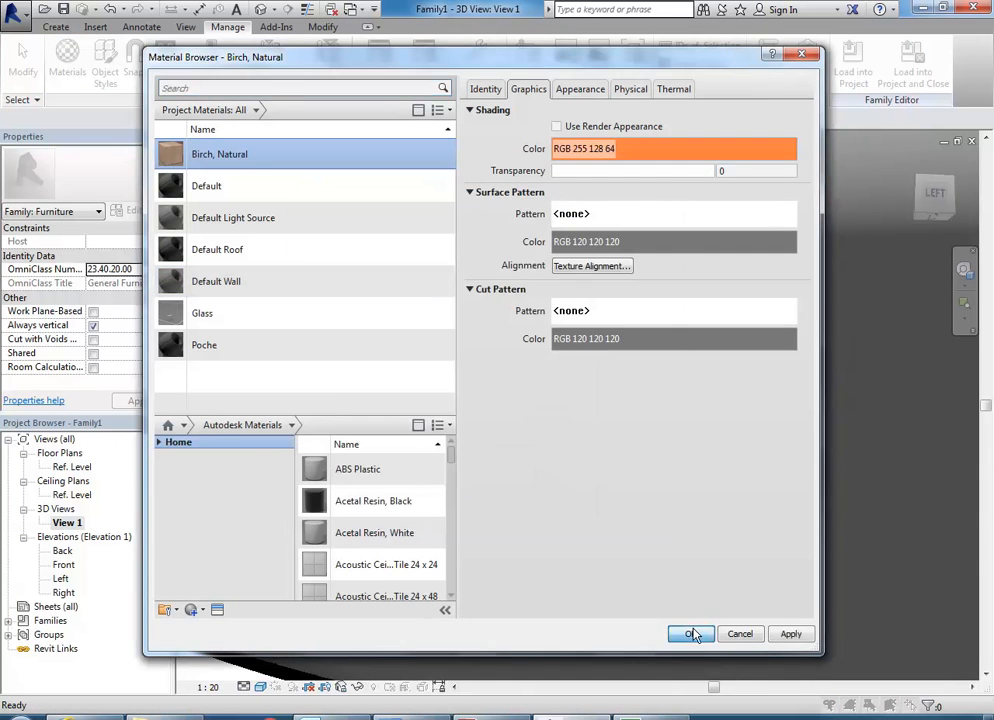
left_click(690, 633)
left_click(396, 515)
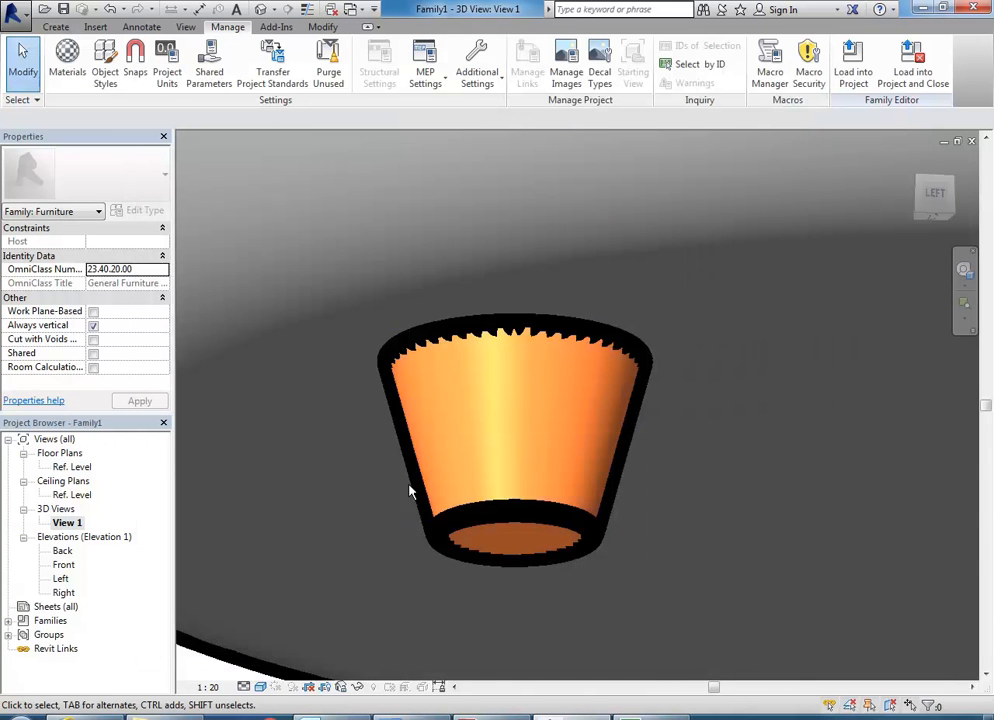
Step: Switch 3D View 1 to the Realistic visual style and look at the wood texture on the blend
left_click(260, 687)
left_click(328, 654)
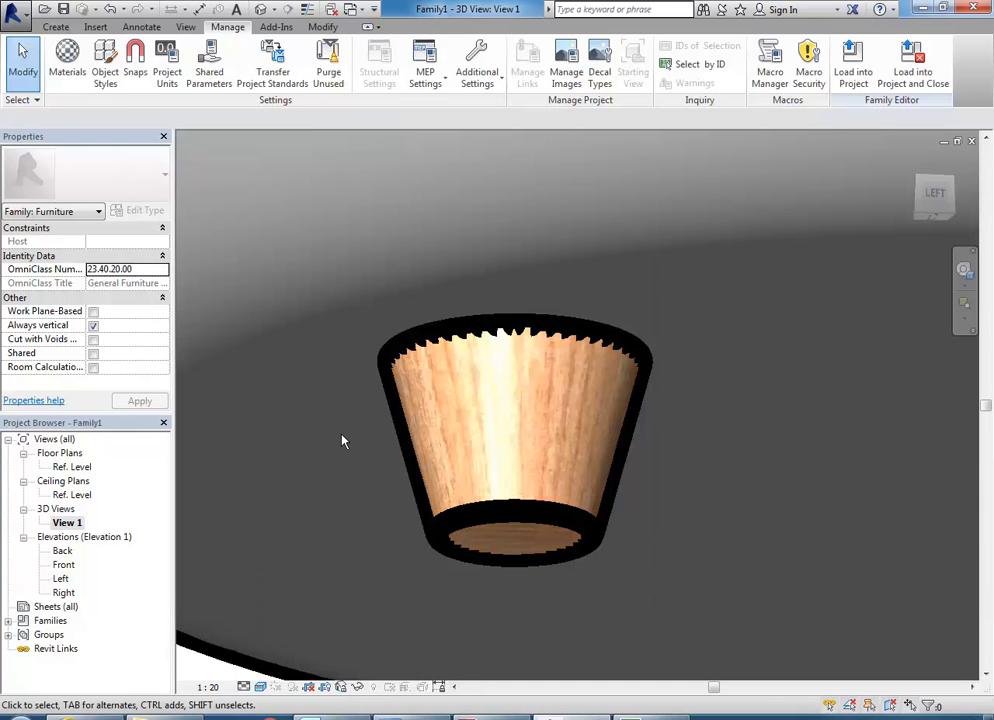
scroll(385, 447, "down", 3)
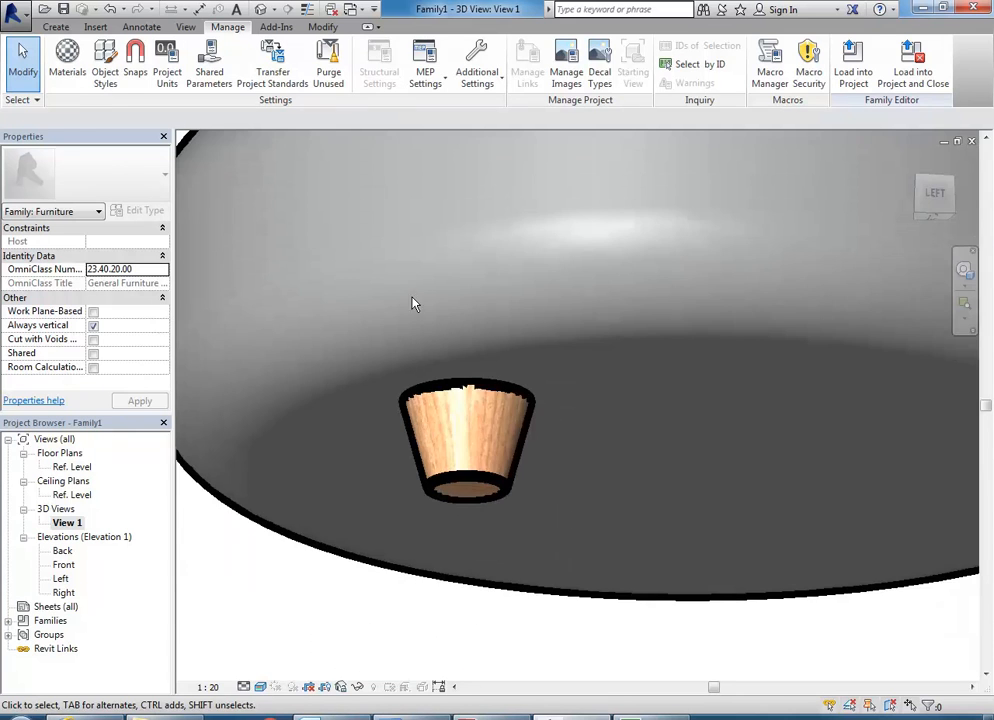
scroll(415, 296, "down", 3)
Step: On the Ref. Level plan, move the blend slightly up and left, closer to the edge of the revolved form
left_click(449, 420)
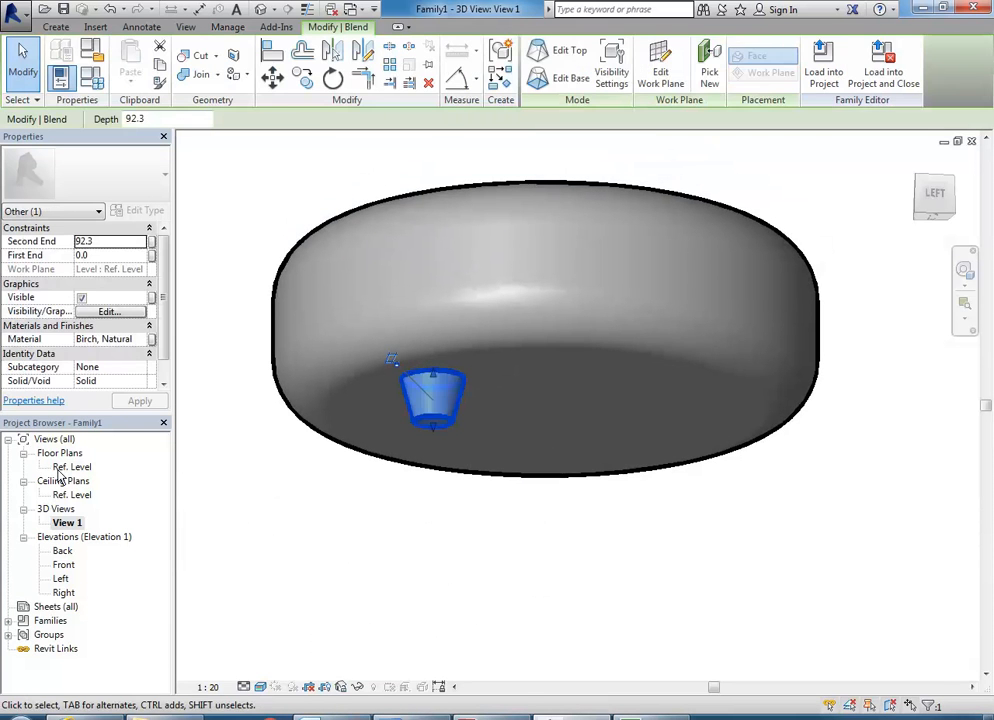
double_click(68, 467)
scroll(467, 477, "down", 6)
mouse_move(438, 404)
left_mouse_down()
mouse_move(431, 389)
mouse_move(438, 394)
left_mouse_up()
middle_click_drag(434, 440, 425, 406)
key("Left")
key("Left")
key("Left")
key("Down")
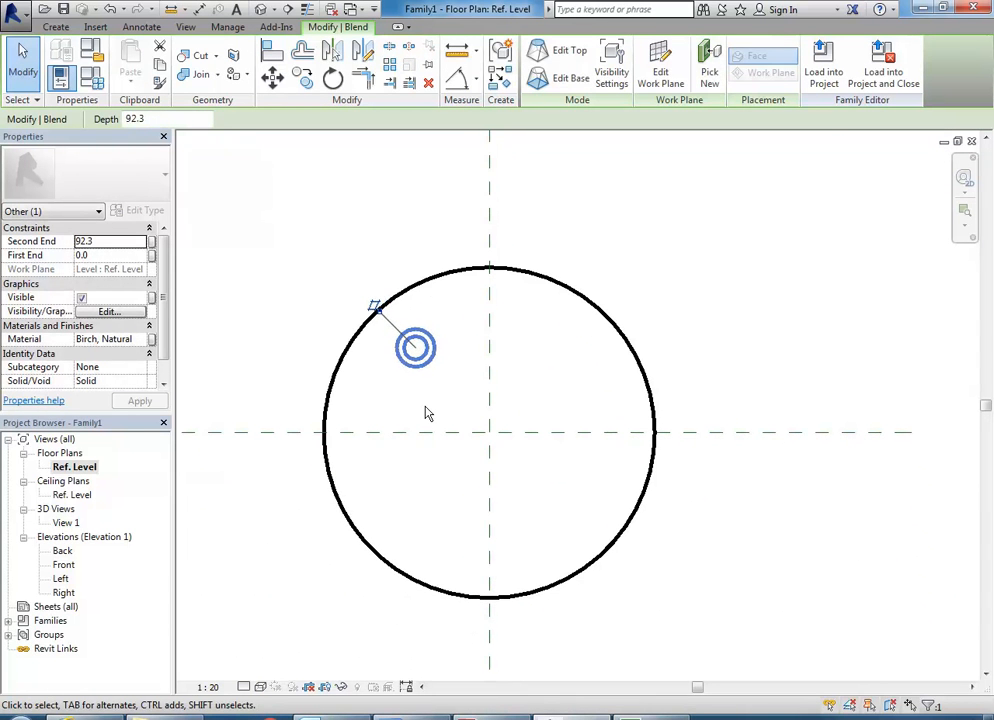
scroll(425, 412, "up", 1)
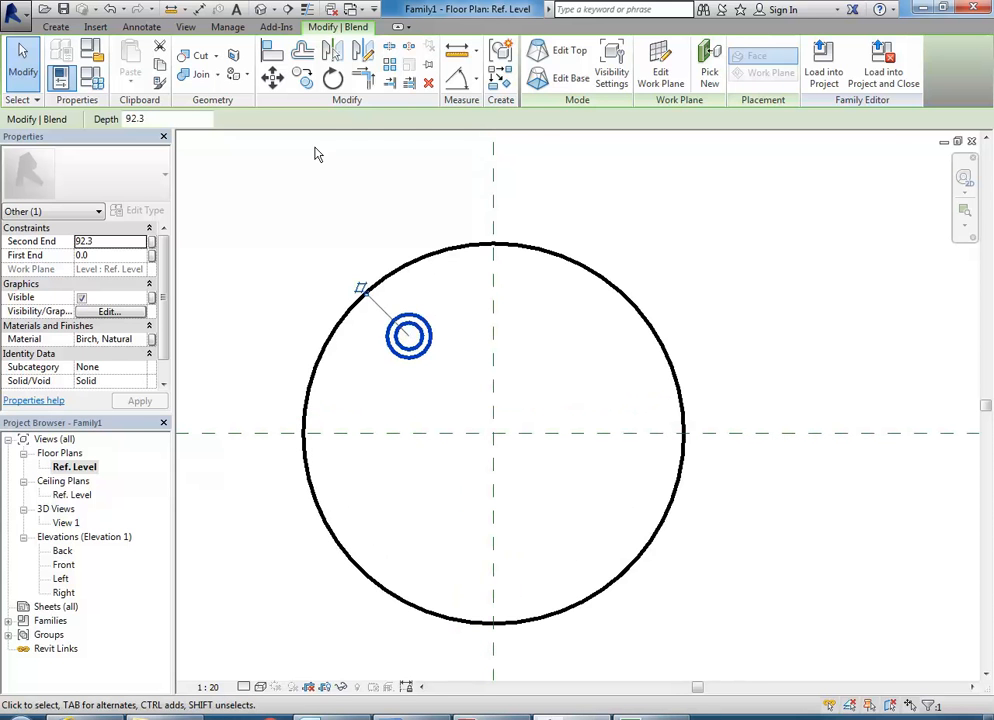
Step: Mirror the blend leg across the vertical reference plane and both legs across the horizontal one, and inspect the four legs in 3D View 1
left_click(332, 50)
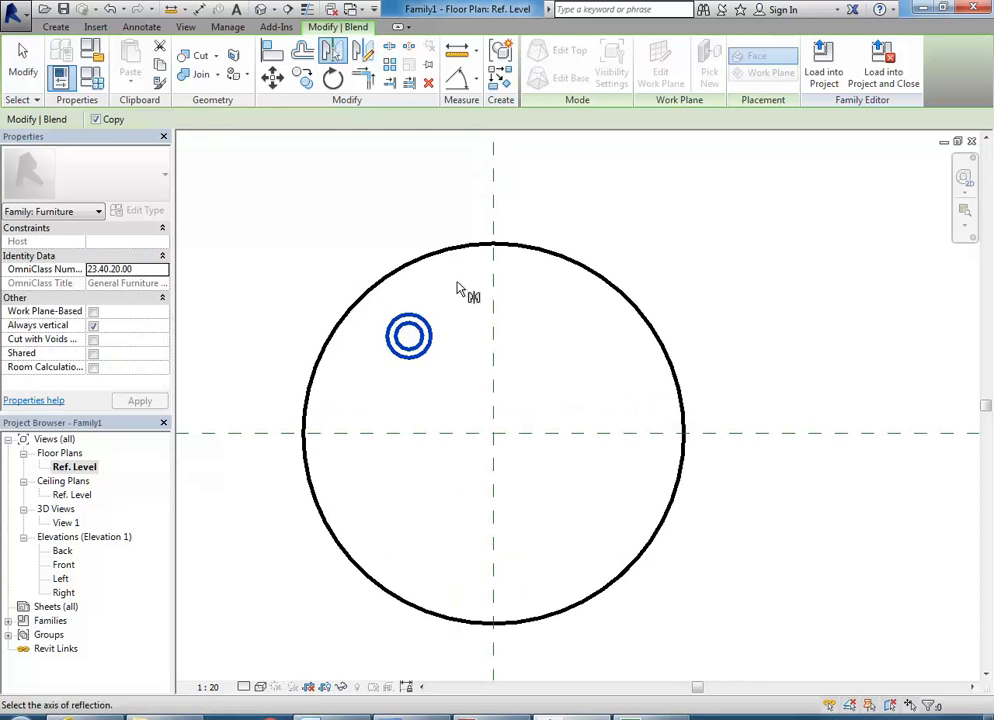
left_click(493, 333)
left_click_drag(289, 231, 707, 433)
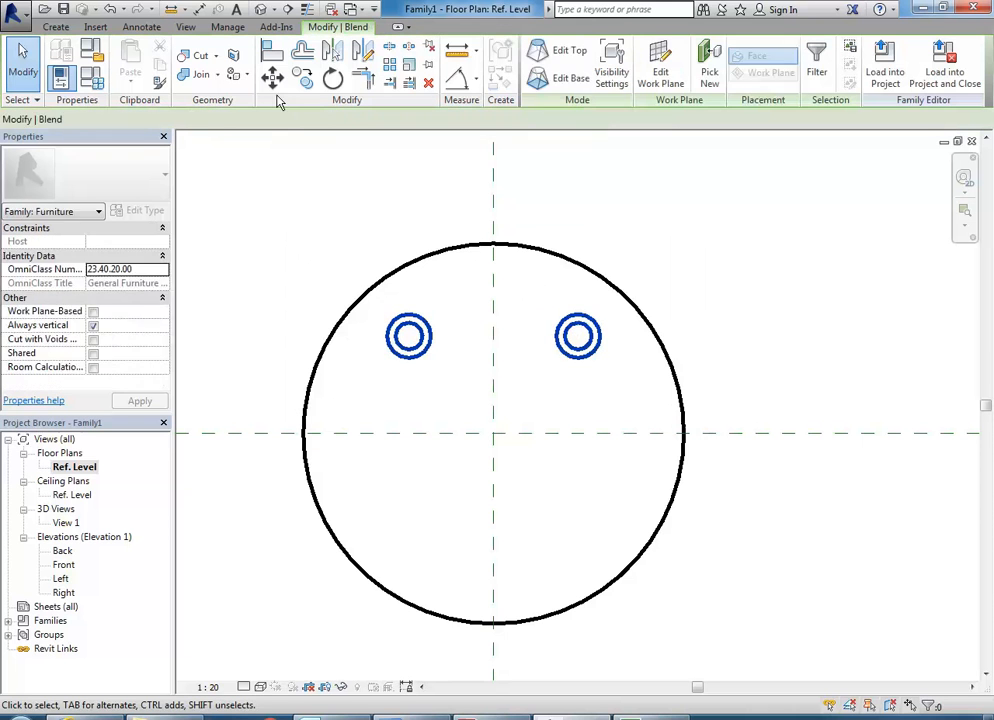
left_click(332, 50)
left_click(428, 436)
double_click(70, 523)
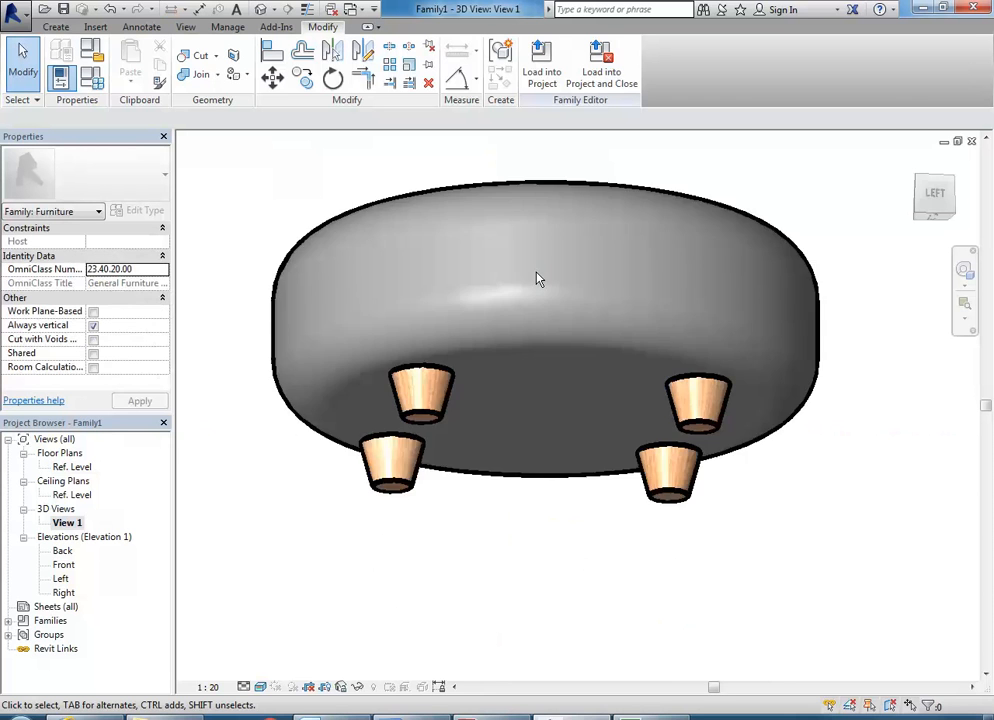
scroll(537, 279, "down", 3)
middle_click_drag(539, 277, 481, 470, "shift")
scroll(492, 445, "up", 2)
middle_click_drag(504, 549, 507, 577)
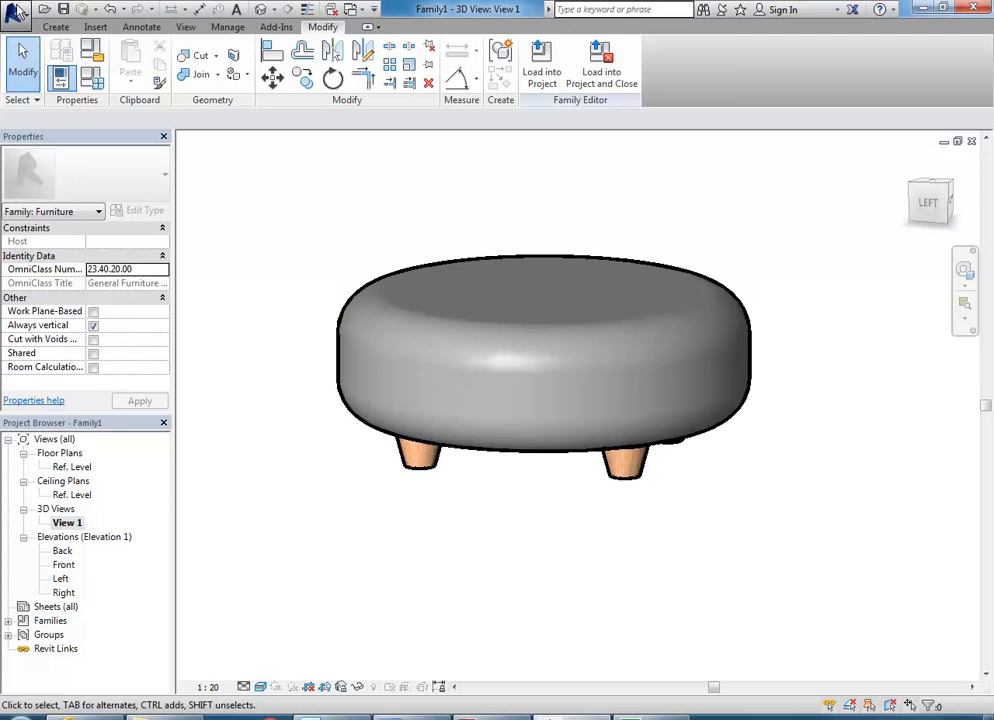
Step: Save the family as Round Ottoman in the Elizabeth St Office folder
left_click(15, 12)
mouse_move(68, 196)
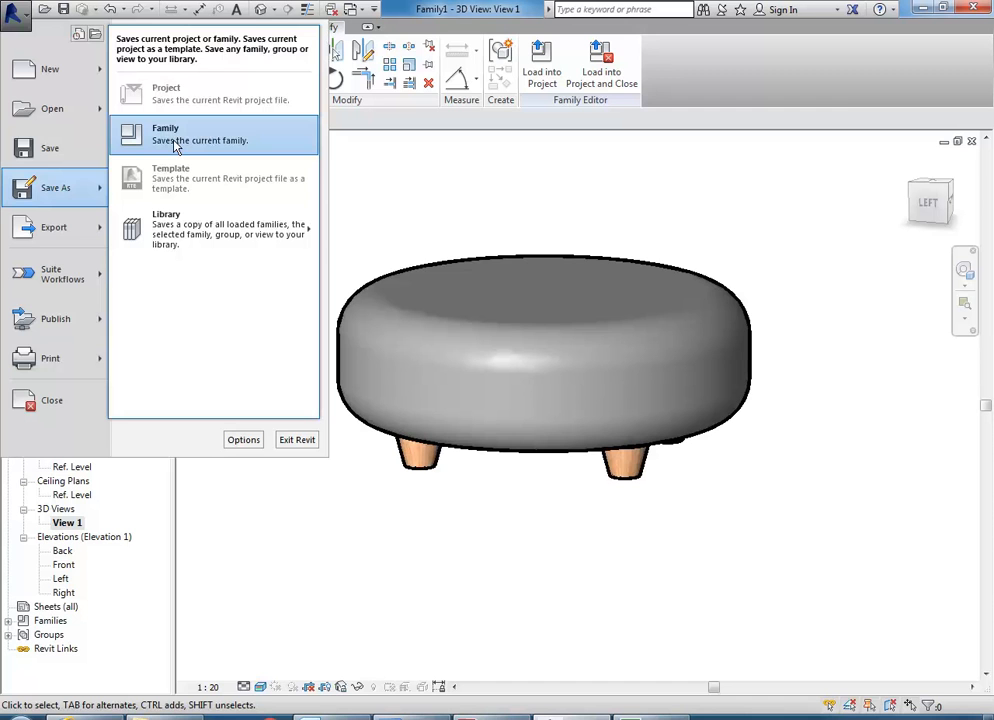
left_click(174, 146)
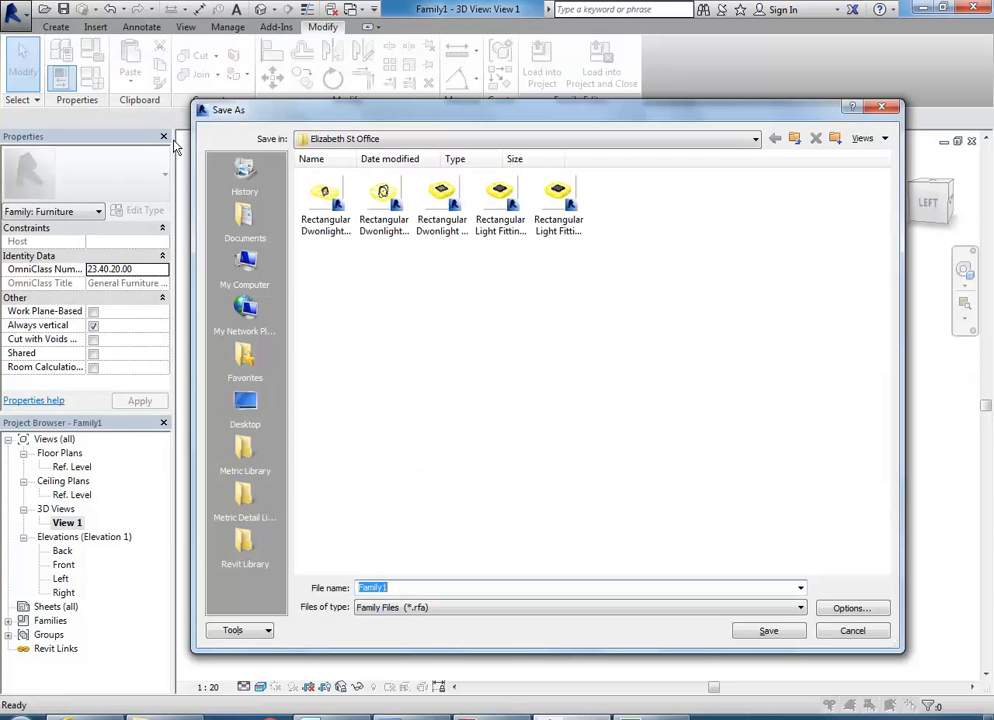
left_click(453, 146)
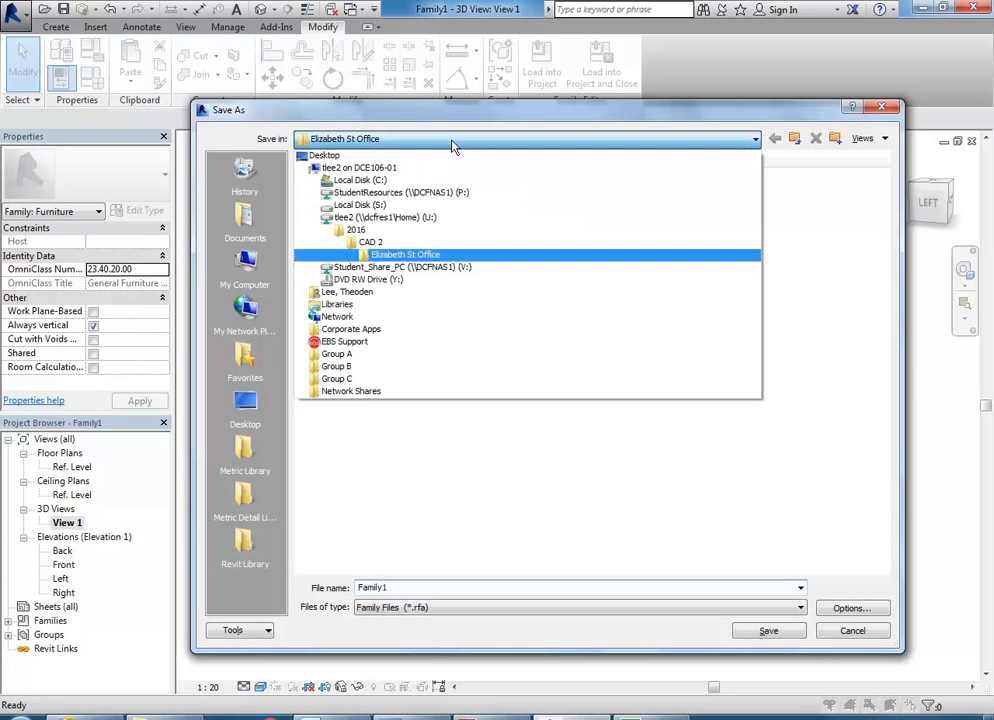
left_click(353, 431)
left_click(433, 589)
type("Round Ottoman")
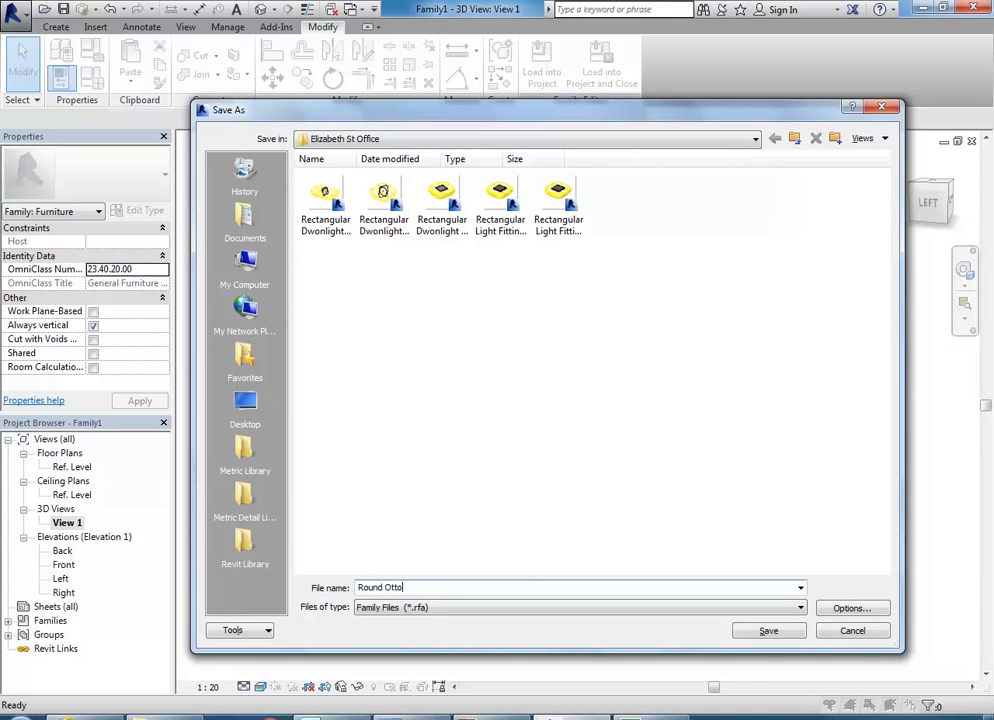
left_click(784, 639)
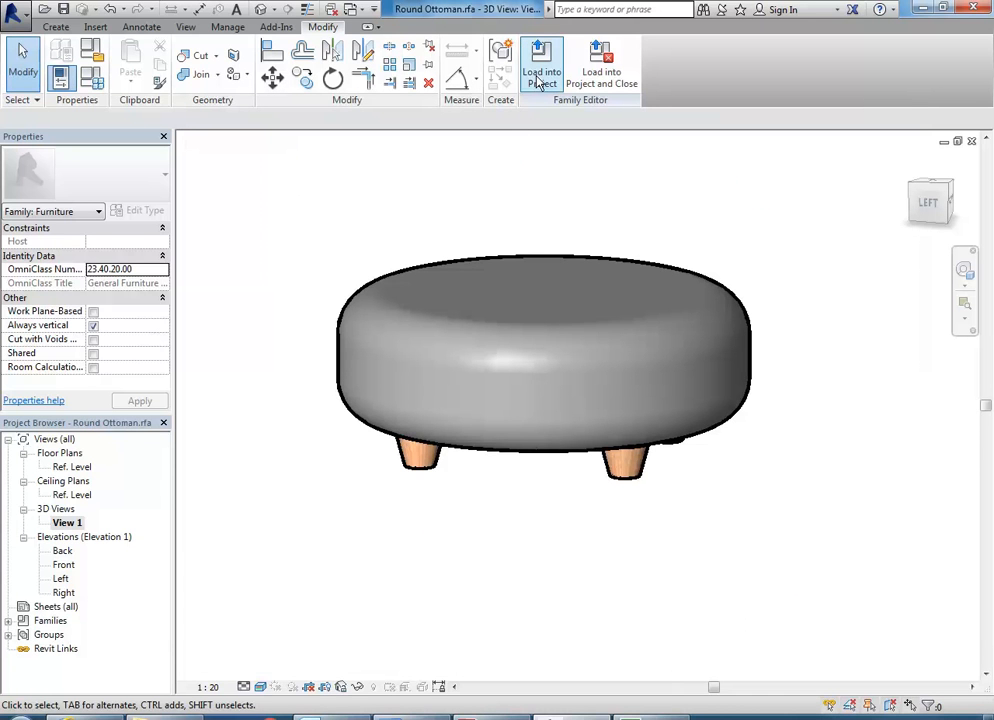
Step: Load the Round Ottoman family into the 07 Render Setup 1 project and place two ottomans between the columns on the 01 Level 9 FL plan
left_click(540, 78)
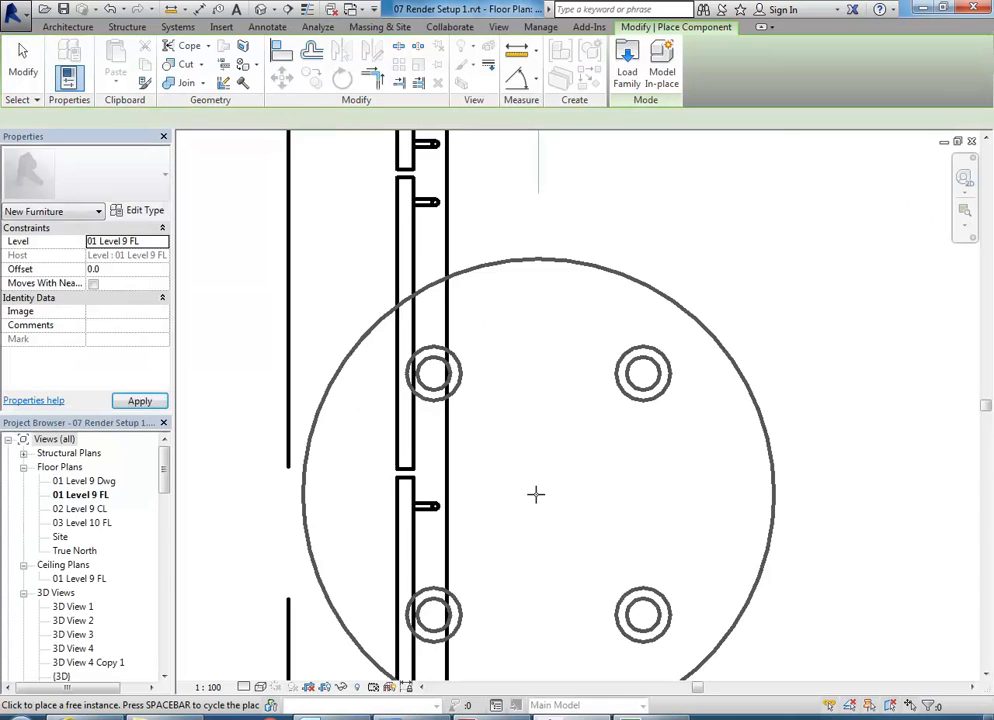
scroll(550, 470, "down", 5)
scroll(604, 457, "down", 3)
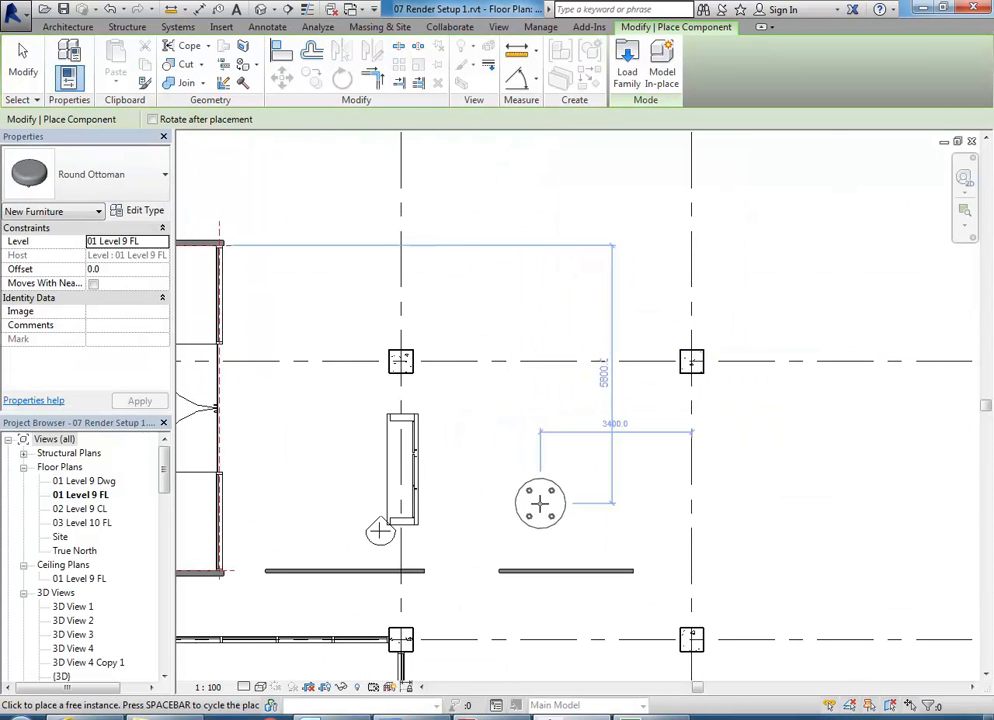
left_click(573, 516)
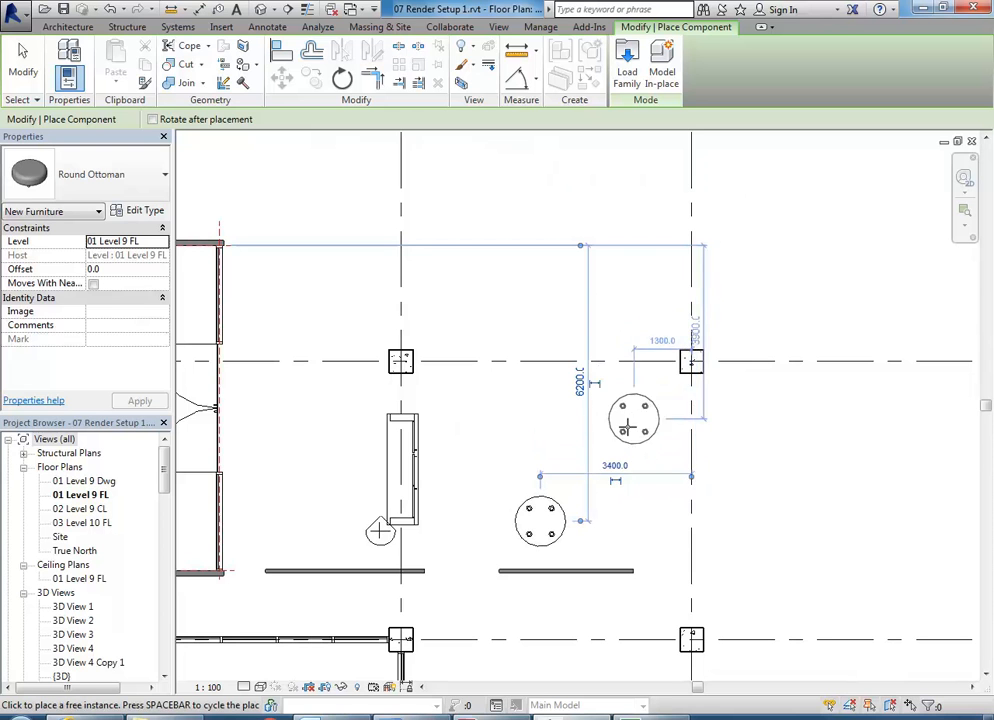
left_click(629, 441)
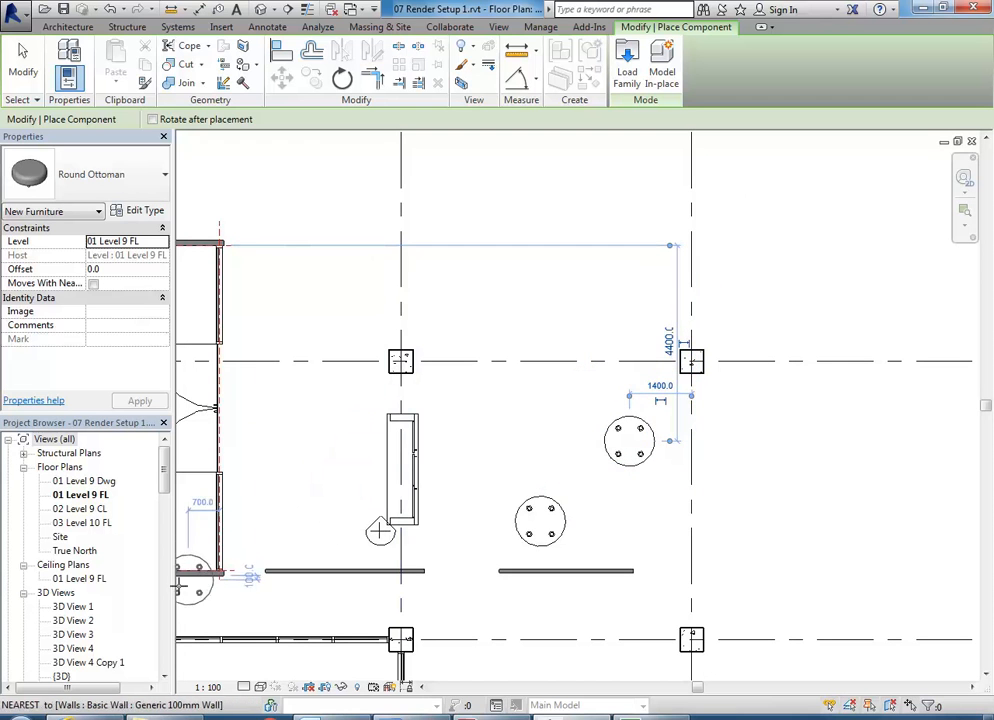
Step: Examine the two placed ottomans in 3D View 4, up close and within the whole reception space, with the nearer one selected
double_click(75, 648)
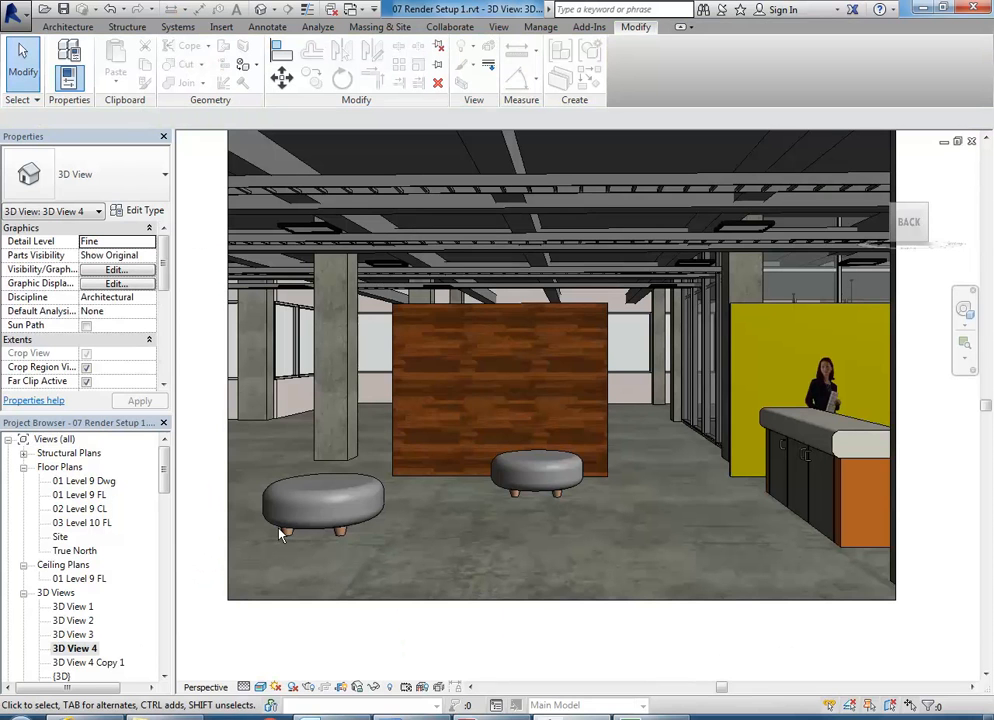
scroll(284, 524, "up", 5)
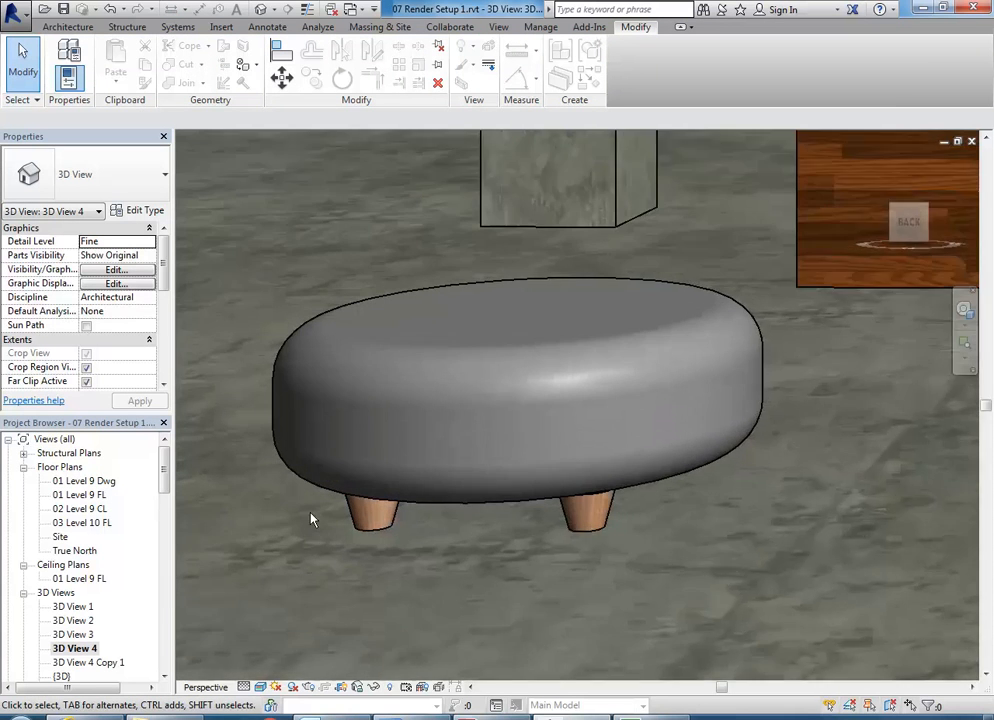
scroll(500, 508, "down", 5)
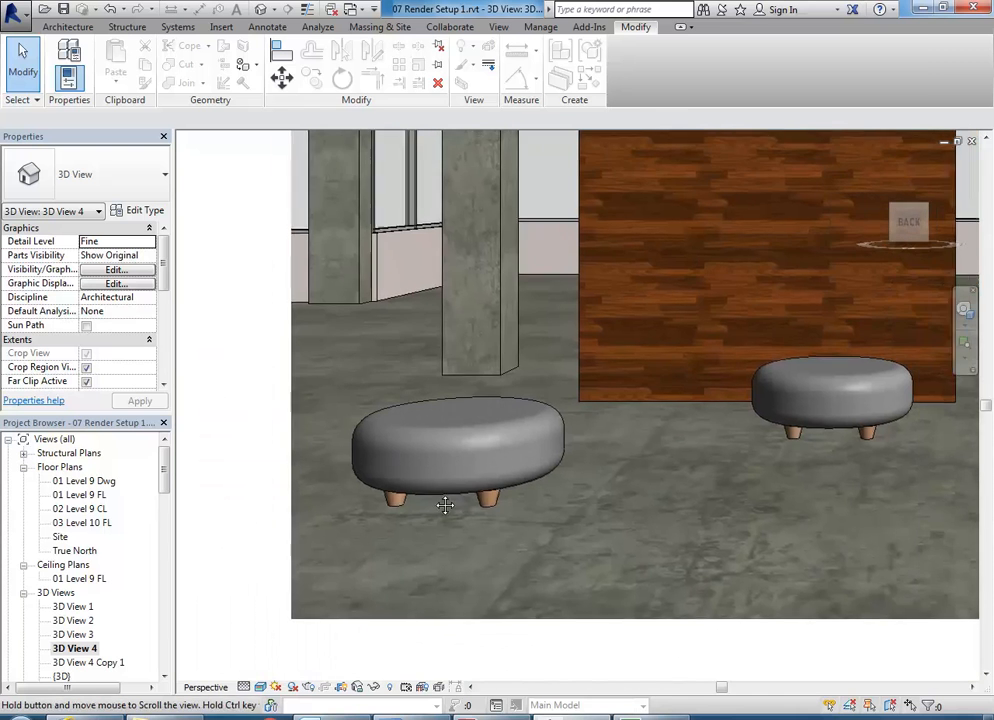
left_click(478, 497)
left_click(478, 510)
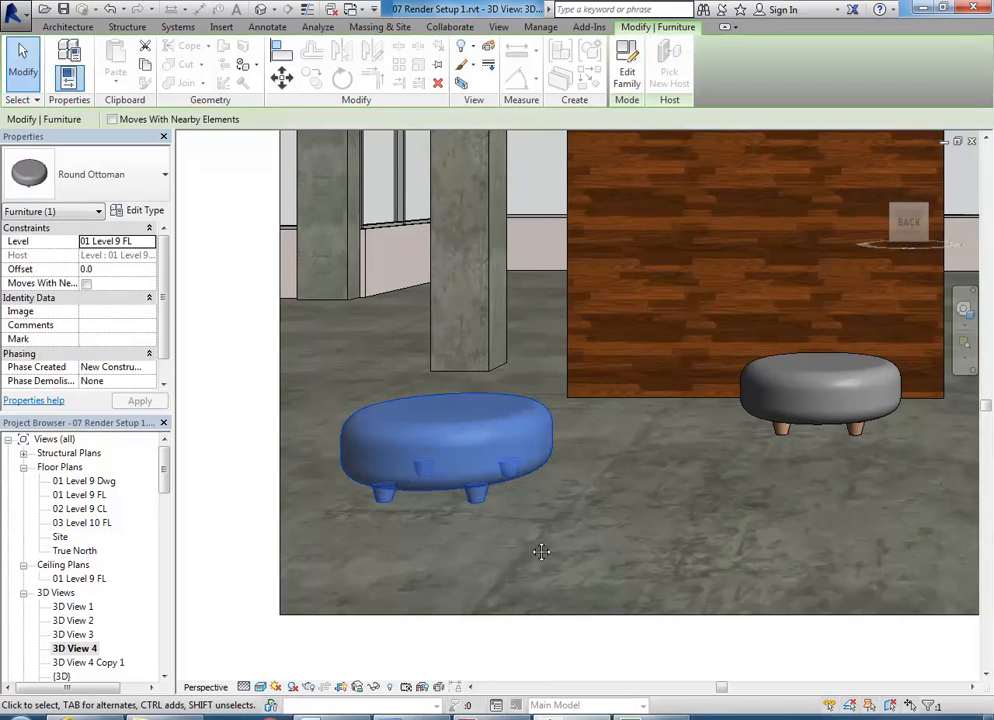
scroll(530, 544, "down", 2)
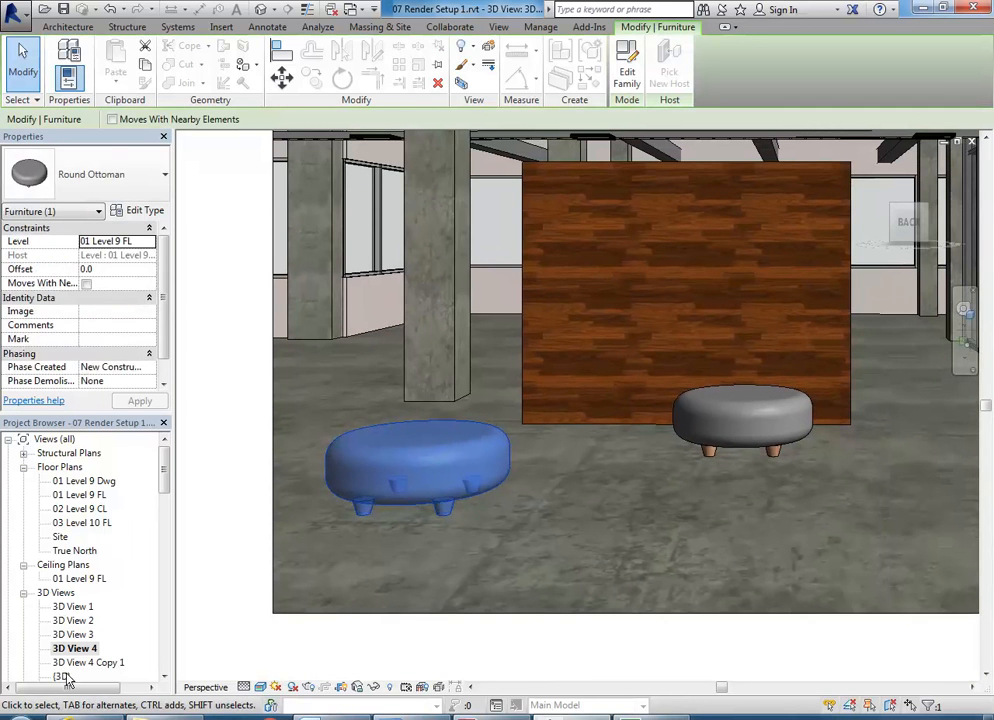
middle_click_drag(596, 343, 450, 430)
scroll(582, 361, "down", 1)
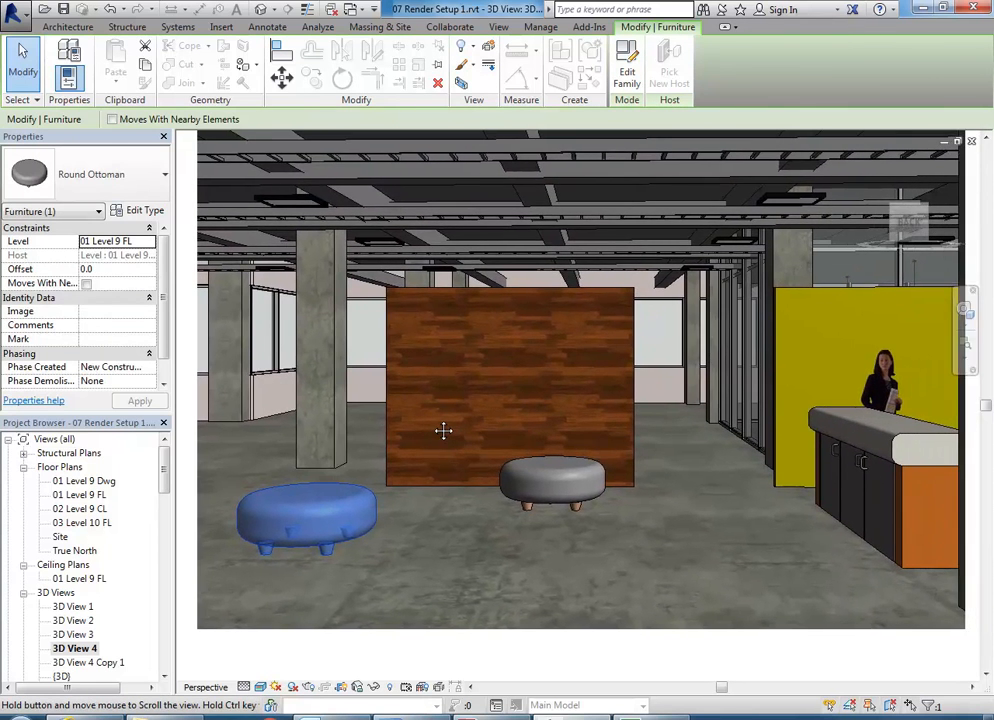
scroll(444, 433, "down", 1)
scroll(444, 433, "up", 2)
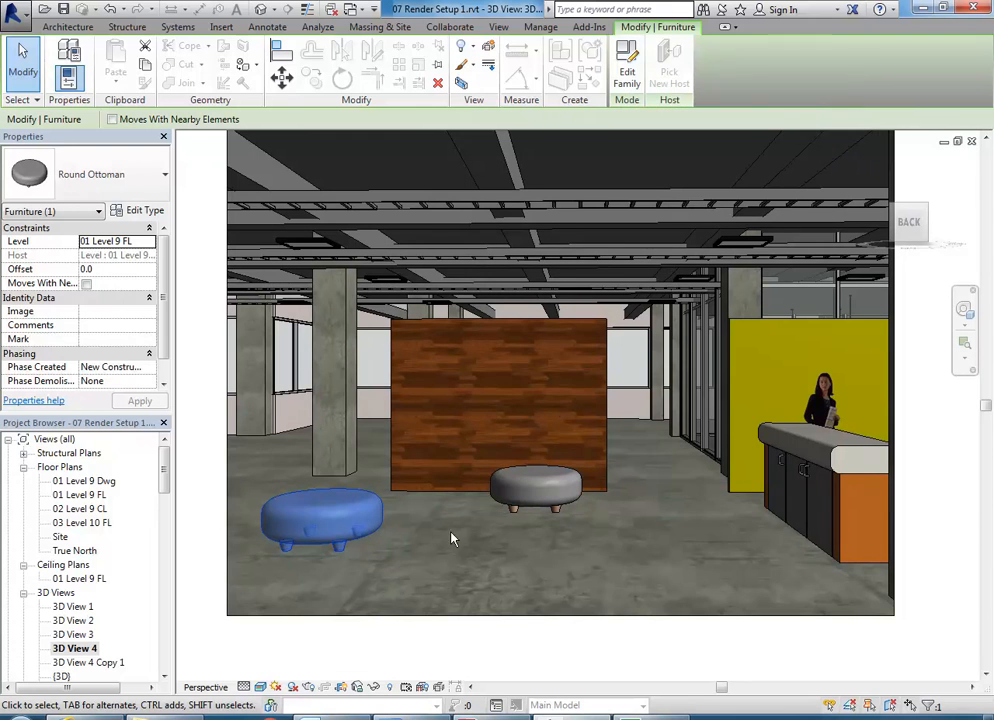
Step: Open the Round Ottoman family for editing and add the Carpet material from the AEC Materials Fabric category for the revolved seat
left_click(627, 72)
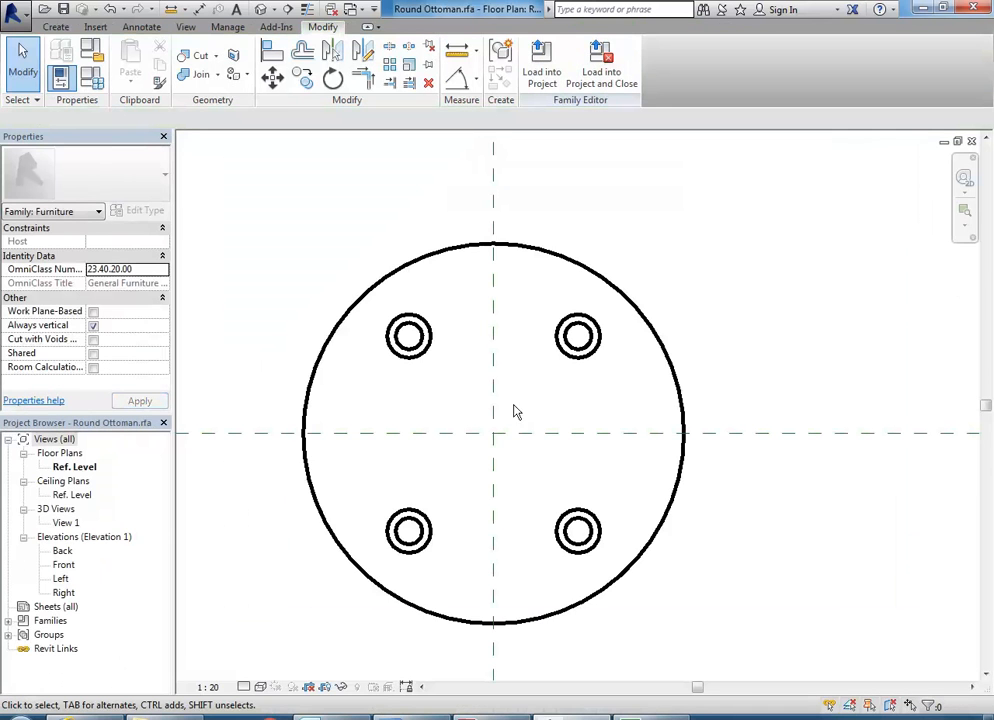
left_click(423, 618)
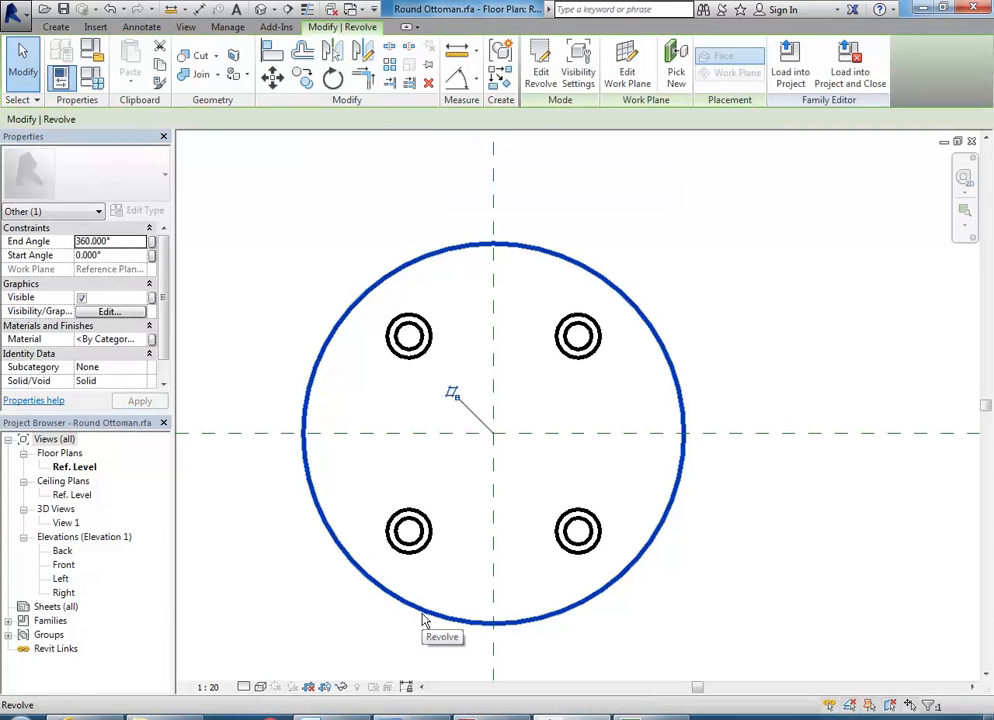
left_click(115, 340)
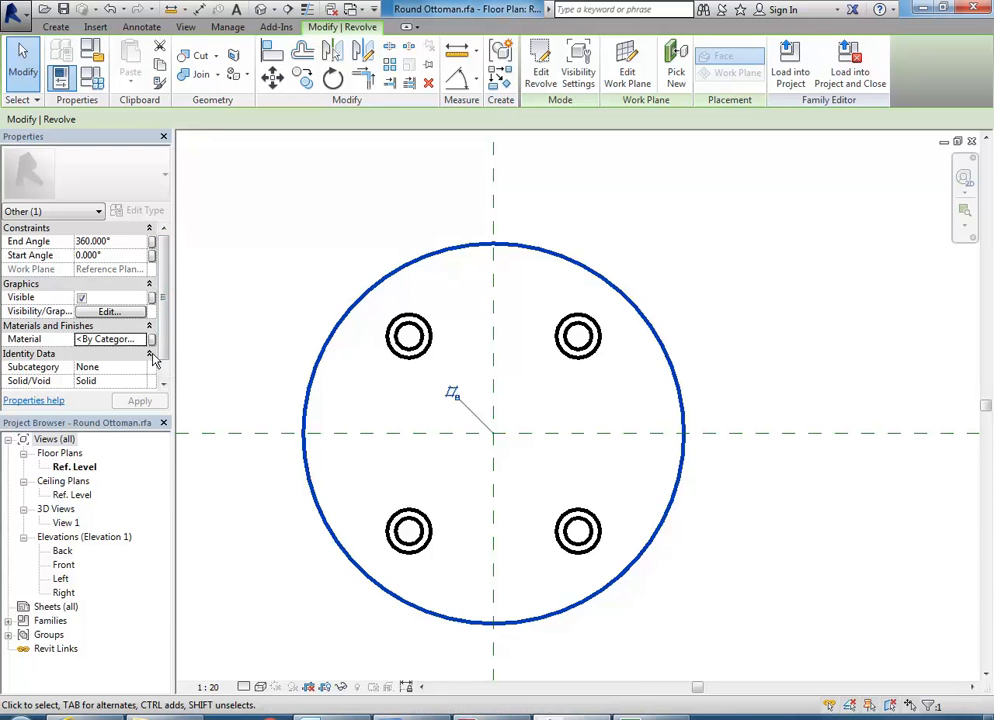
left_click(145, 341)
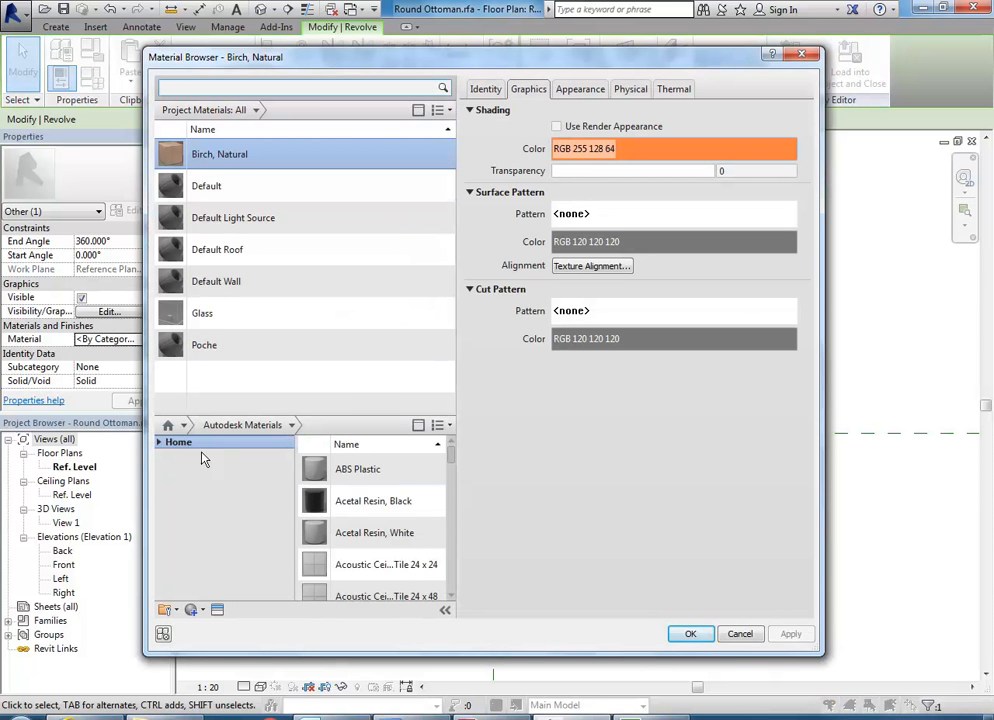
left_click(158, 442)
left_click(213, 482)
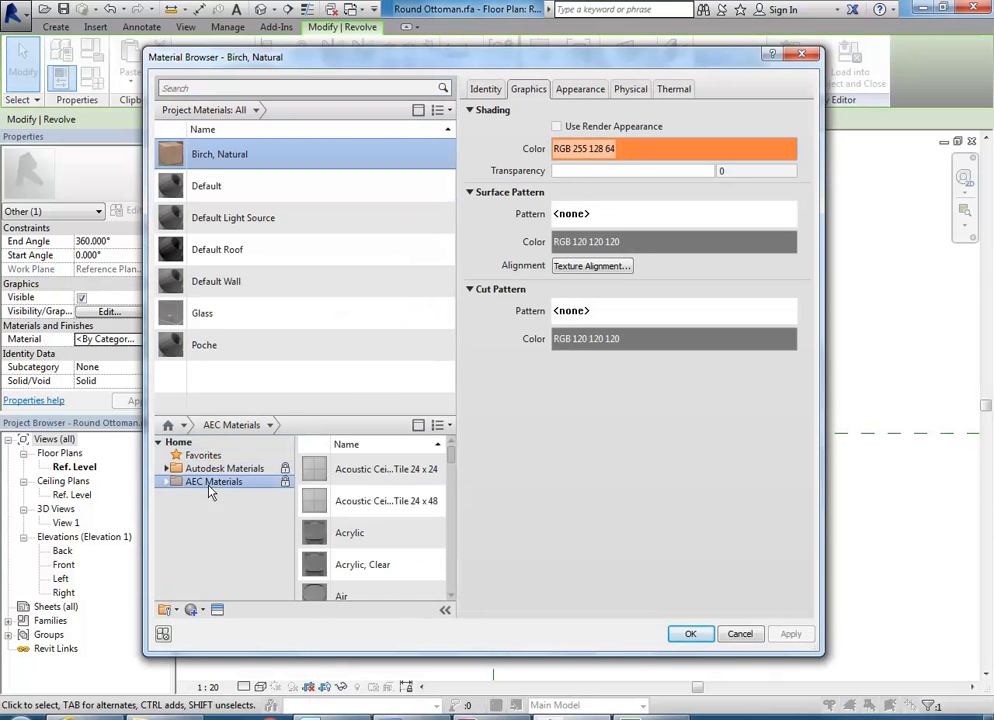
double_click(211, 485)
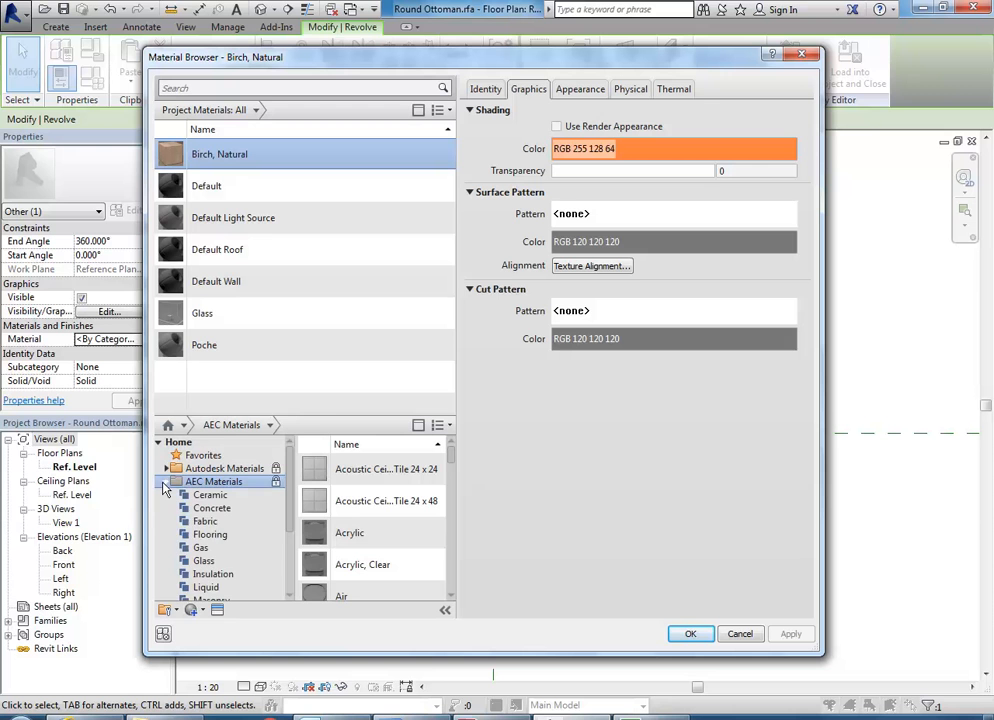
left_click(205, 521)
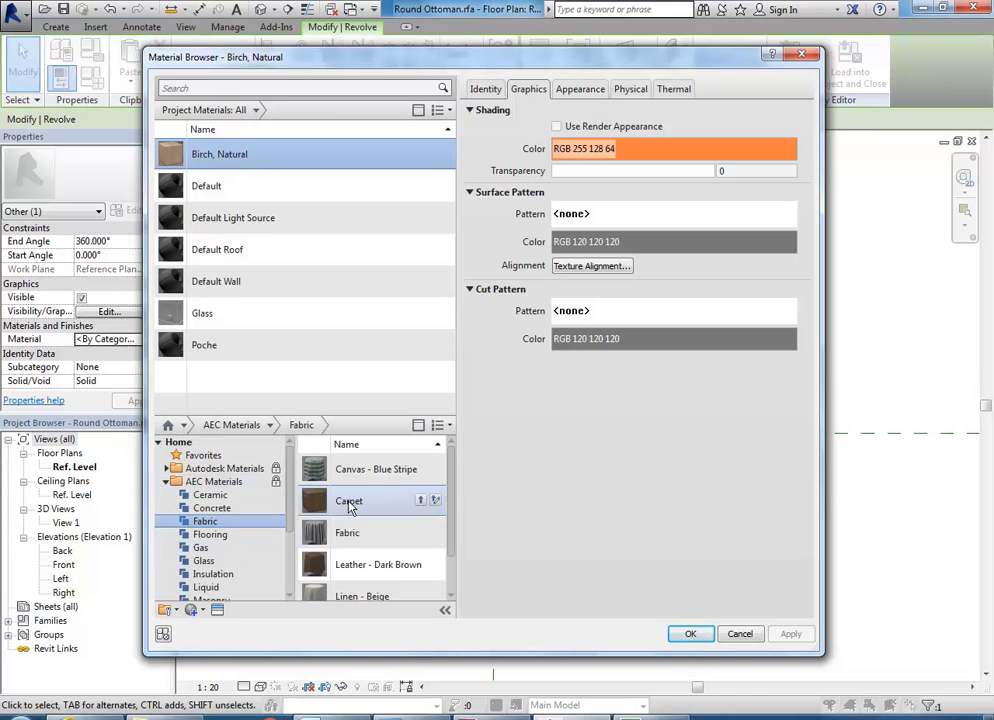
left_click(421, 501)
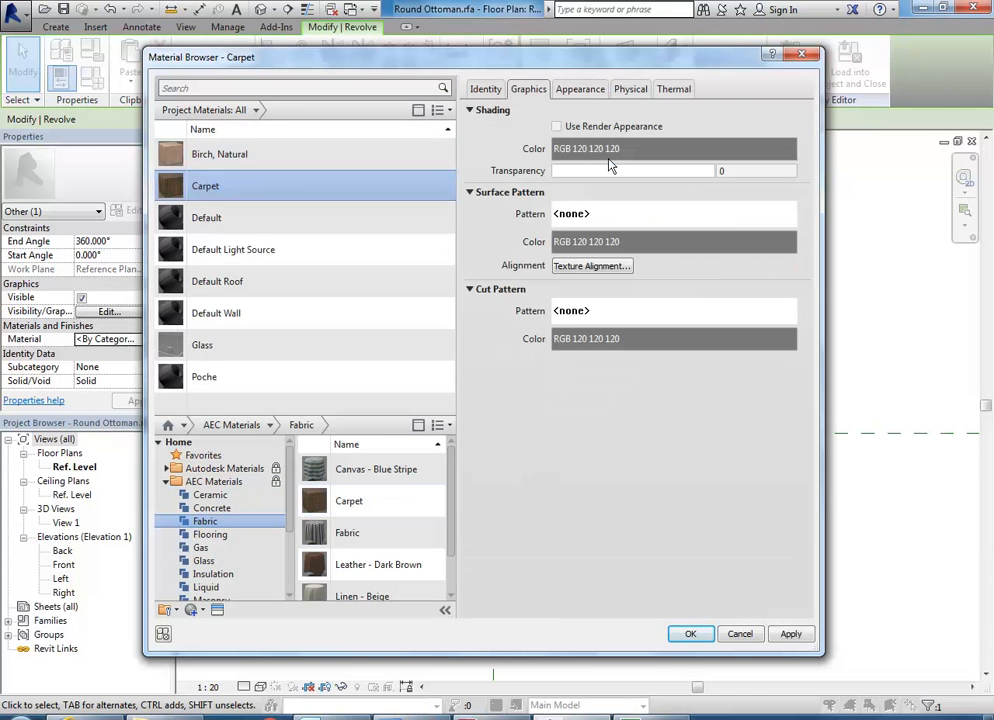
Step: Rename the Carpet material as Cushion
right_click(225, 189)
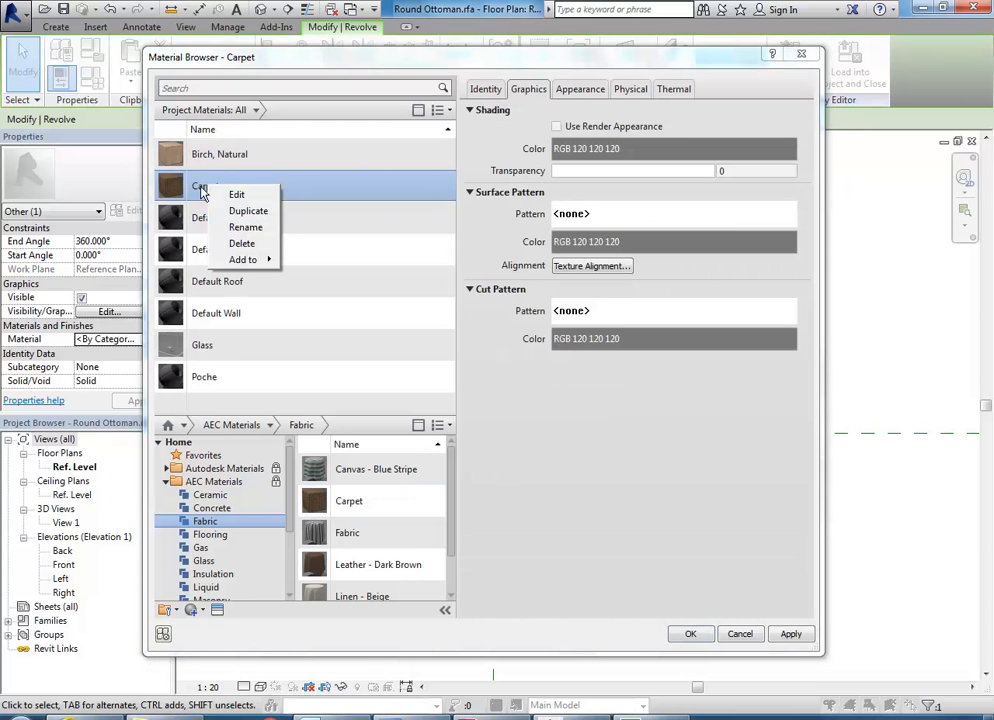
left_click(594, 88)
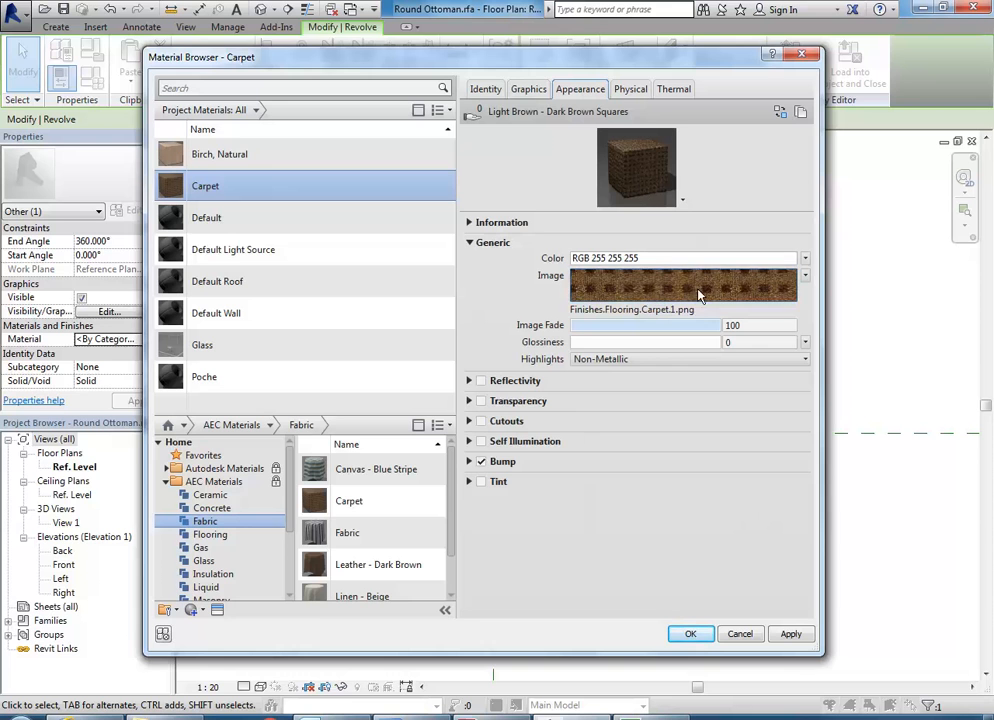
right_click(219, 184)
left_click(222, 226)
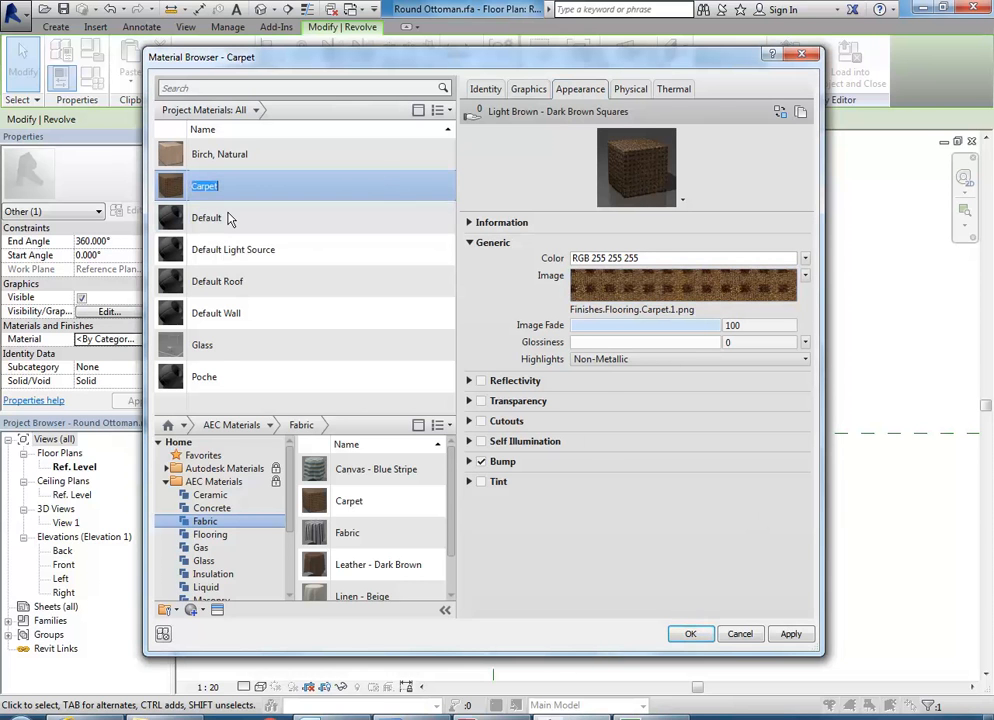
type("Cushoi")
type("n")
key("BackSpace")
type("on")
key("Return")
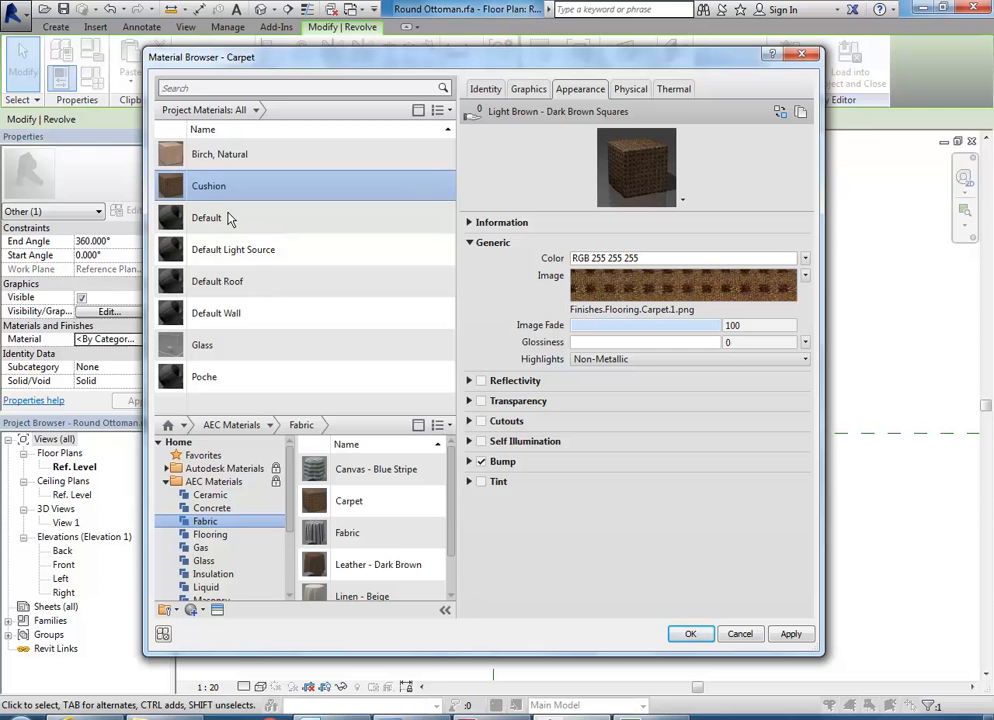
Step: Replace the Cushion material's appearance with Denim - Blue from the Appearance Library's Fabric category and apply the material to the revolved seat
right_click(570, 89)
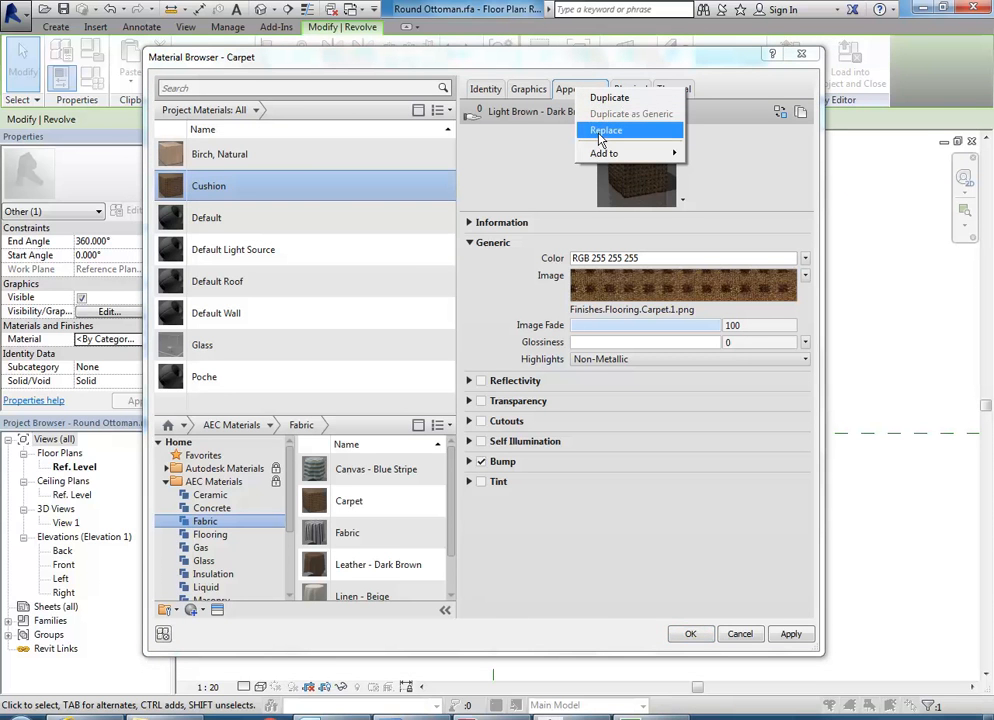
left_click(603, 133)
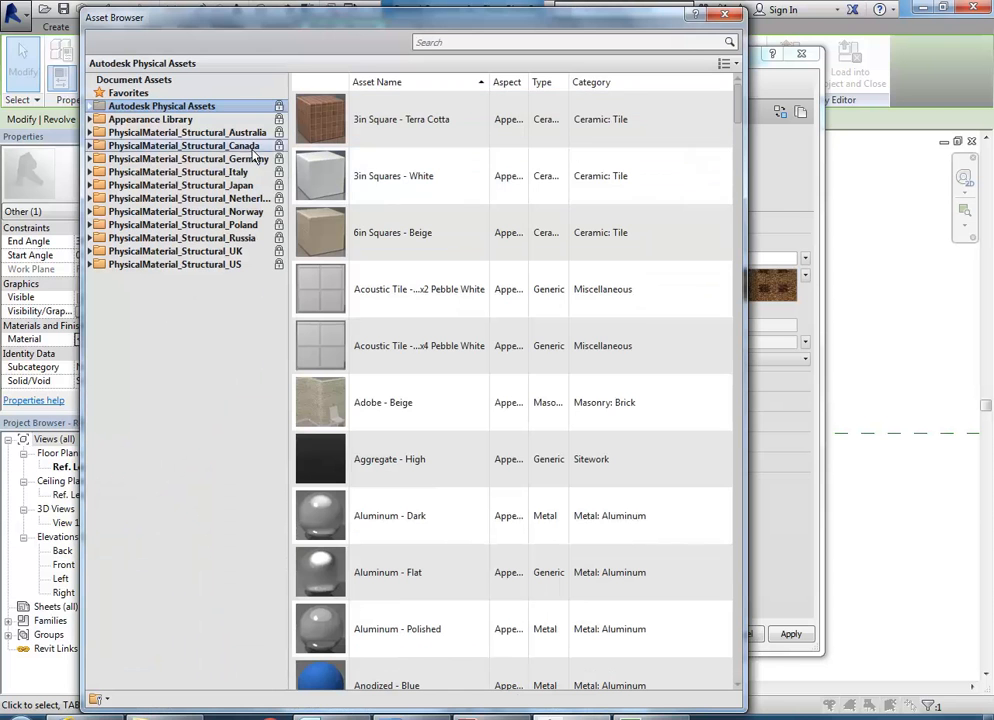
left_click(90, 119)
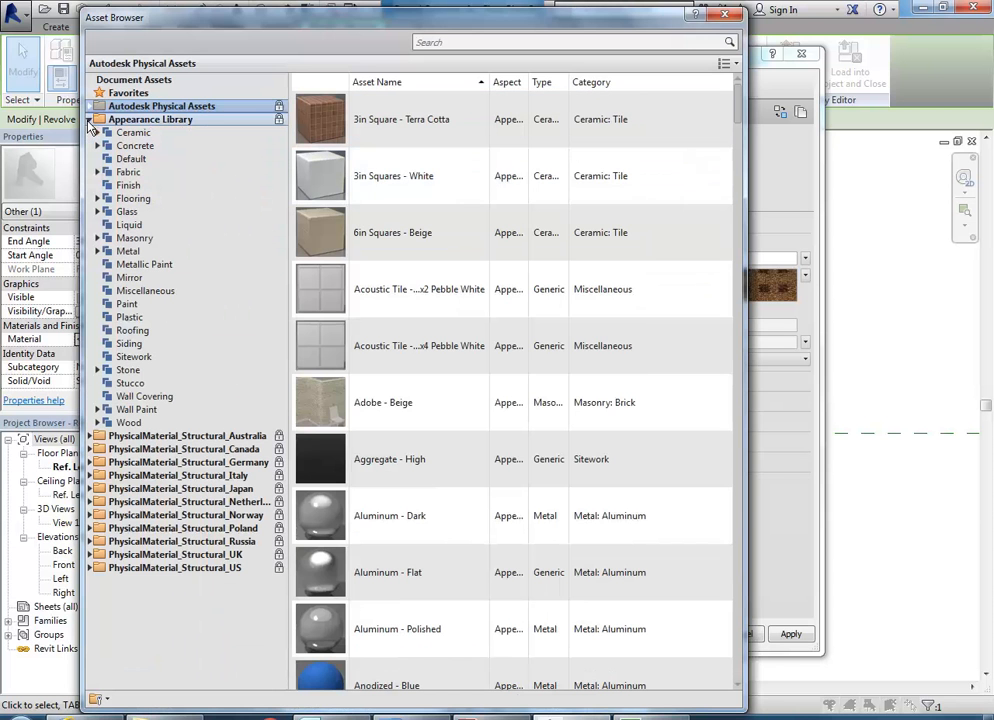
left_click(127, 185)
left_click(128, 172)
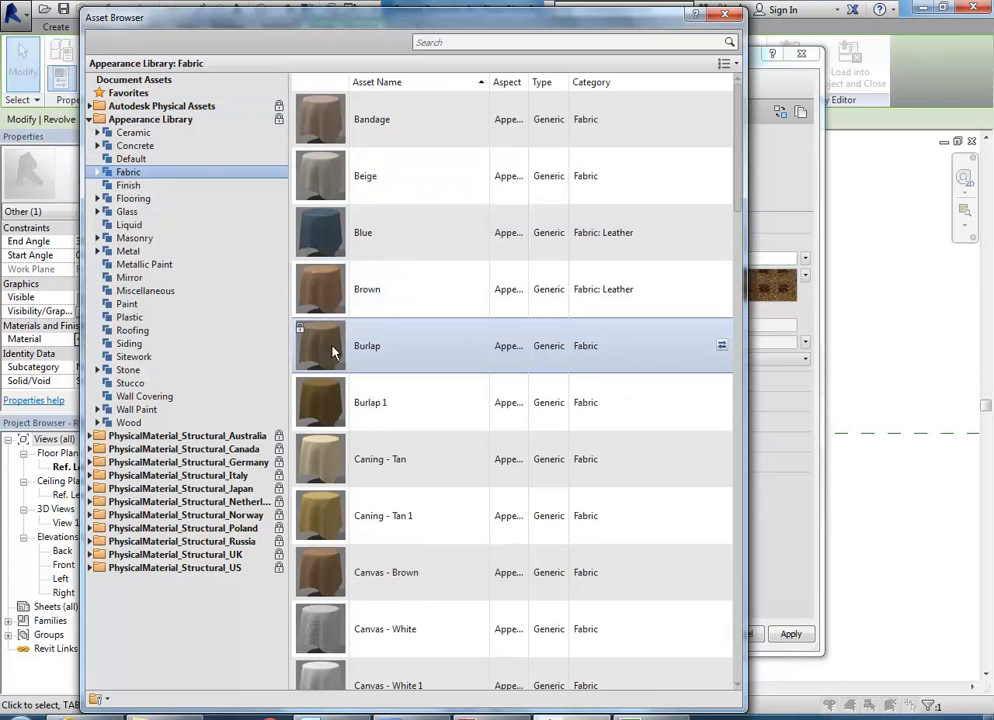
left_click_drag(739, 186, 742, 312)
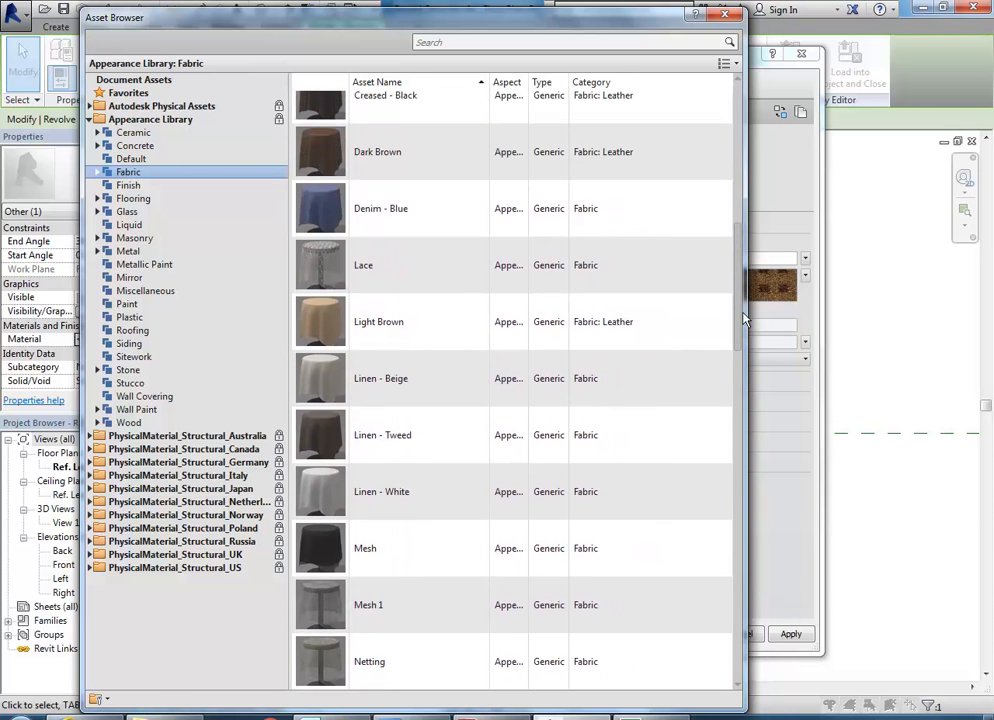
double_click(335, 215)
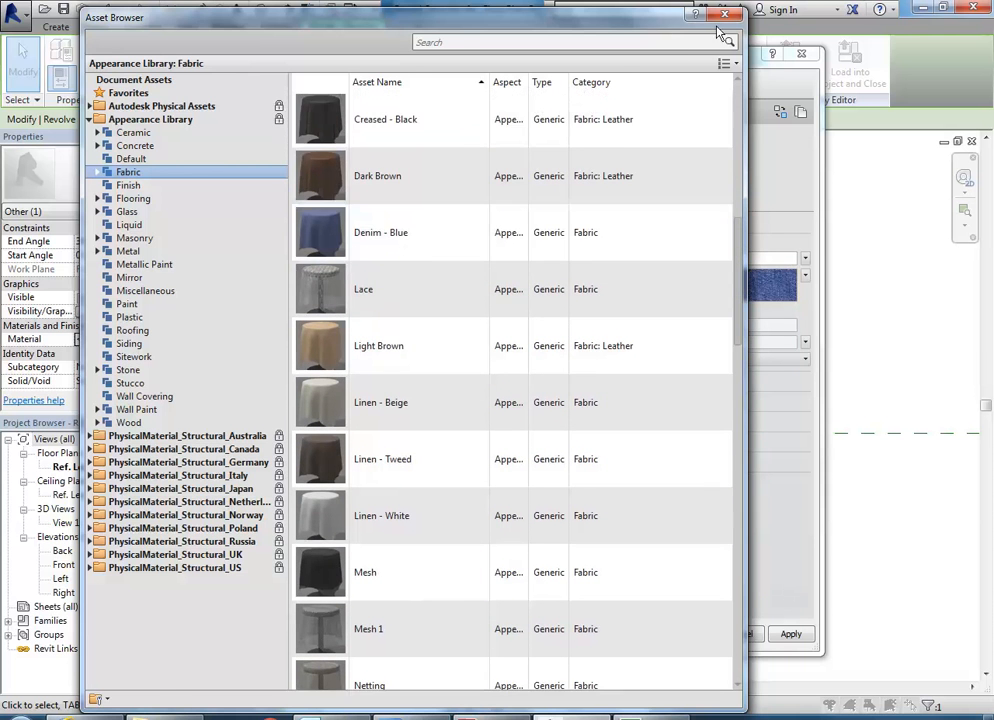
left_click(724, 15)
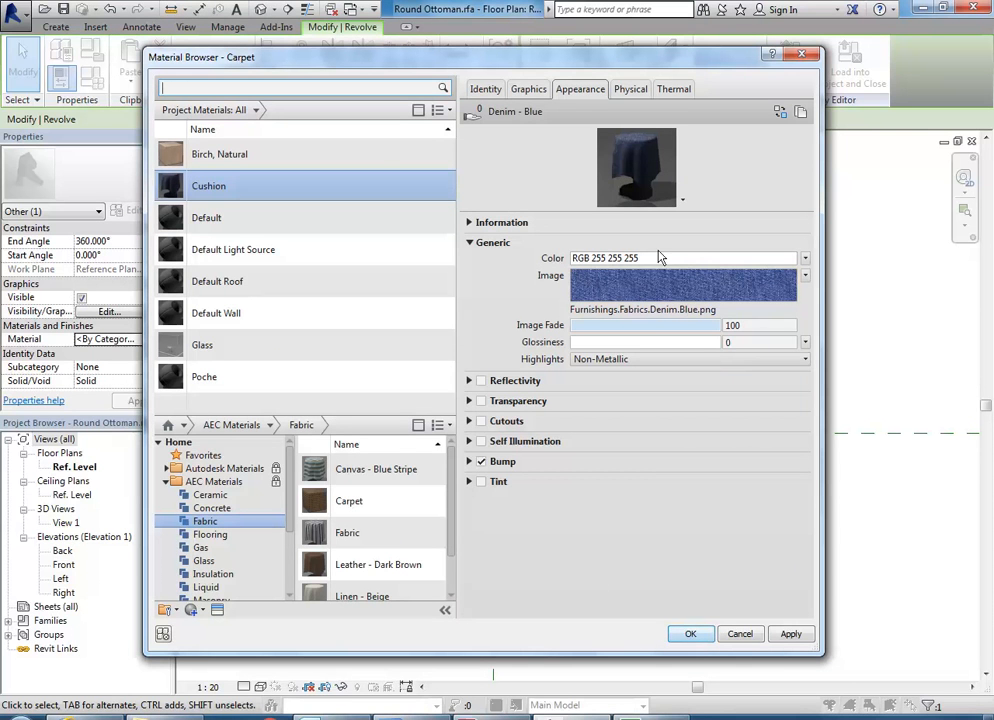
mouse_move(665, 296)
left_click(690, 634)
left_click(245, 265)
Step: Save the Round Ottoman family and reload it into the 07 Render Setup 1 project, overwriting the existing version
middle_click_drag(289, 295, 298, 327)
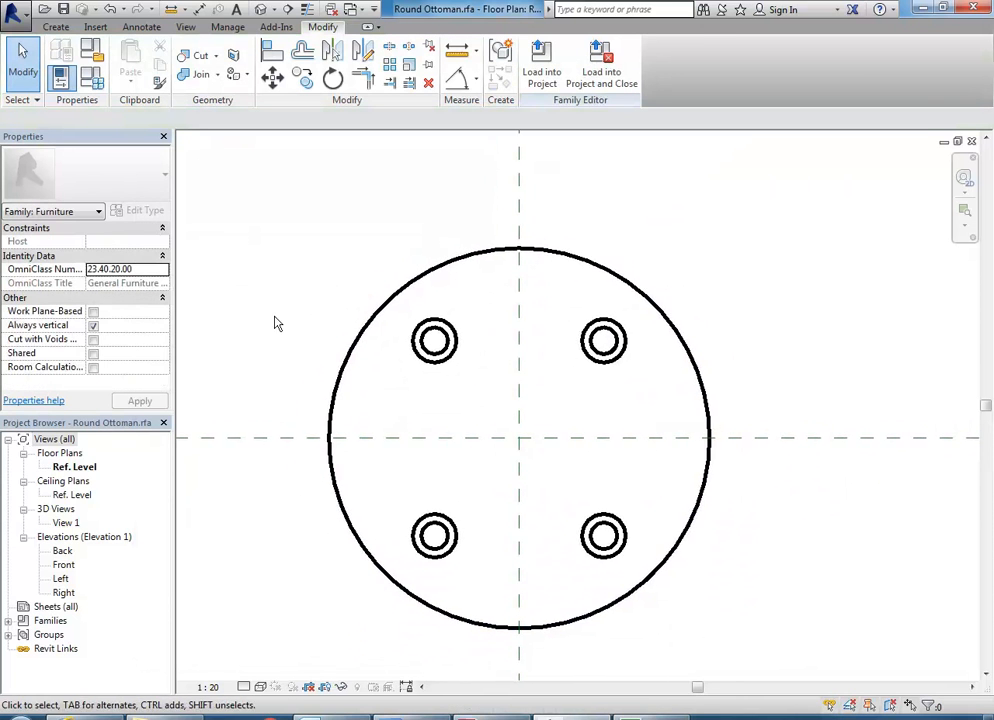
left_click(61, 11)
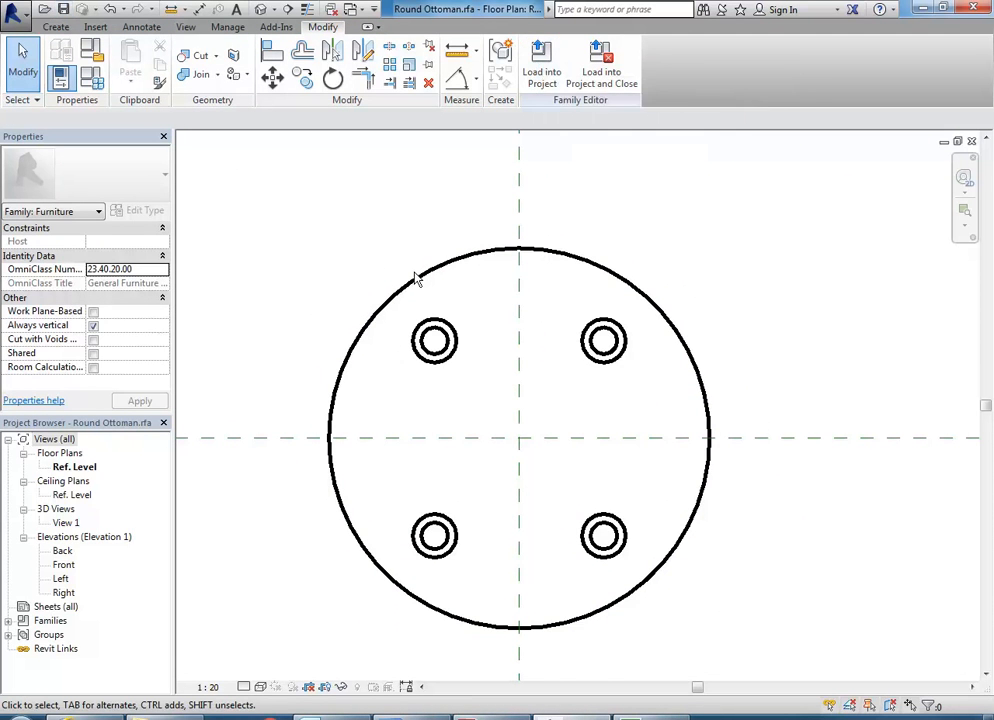
left_click(541, 62)
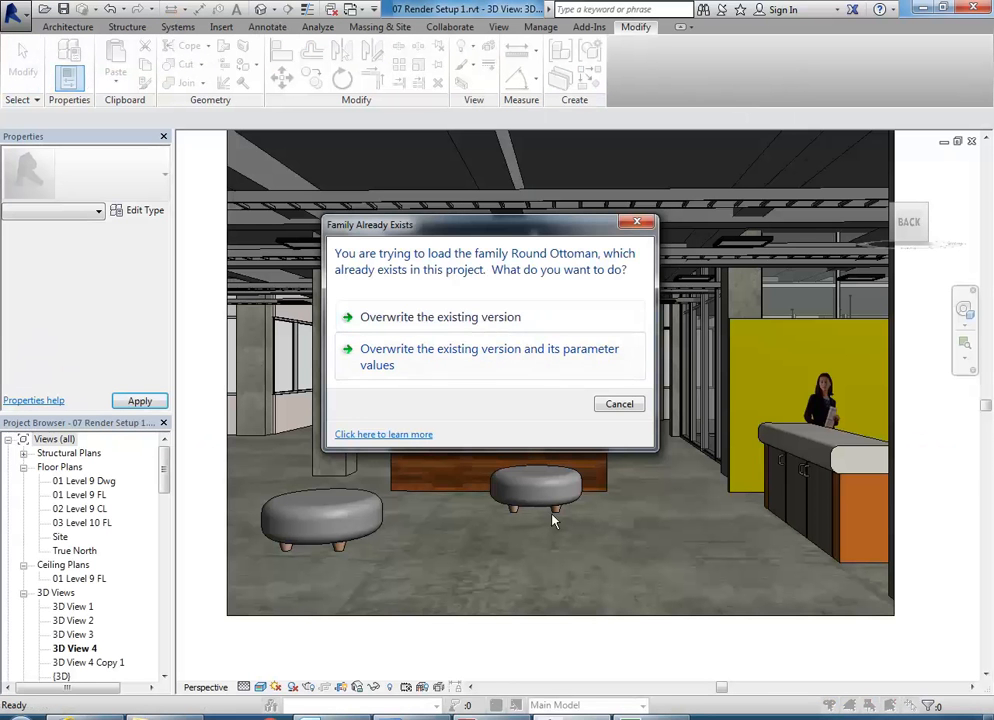
left_click(440, 315)
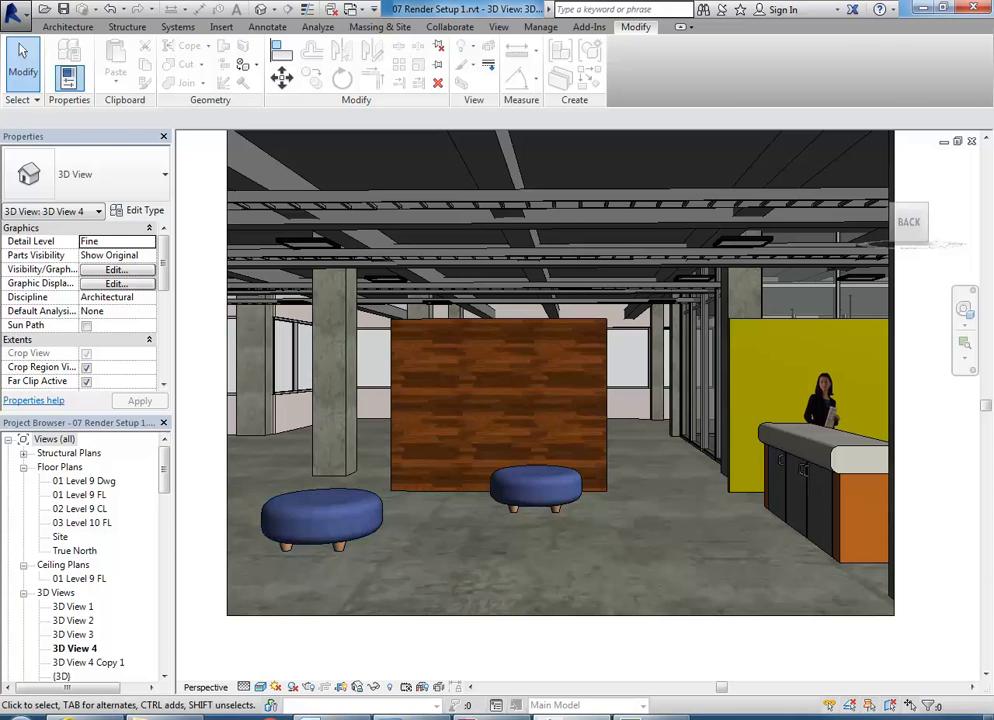
Step: Examine the Material Images folder under EDU_DC_InteriorDesign in Windows Explorer, including its size and contents in the folder properties
left_click(178, 717)
left_click(389, 350)
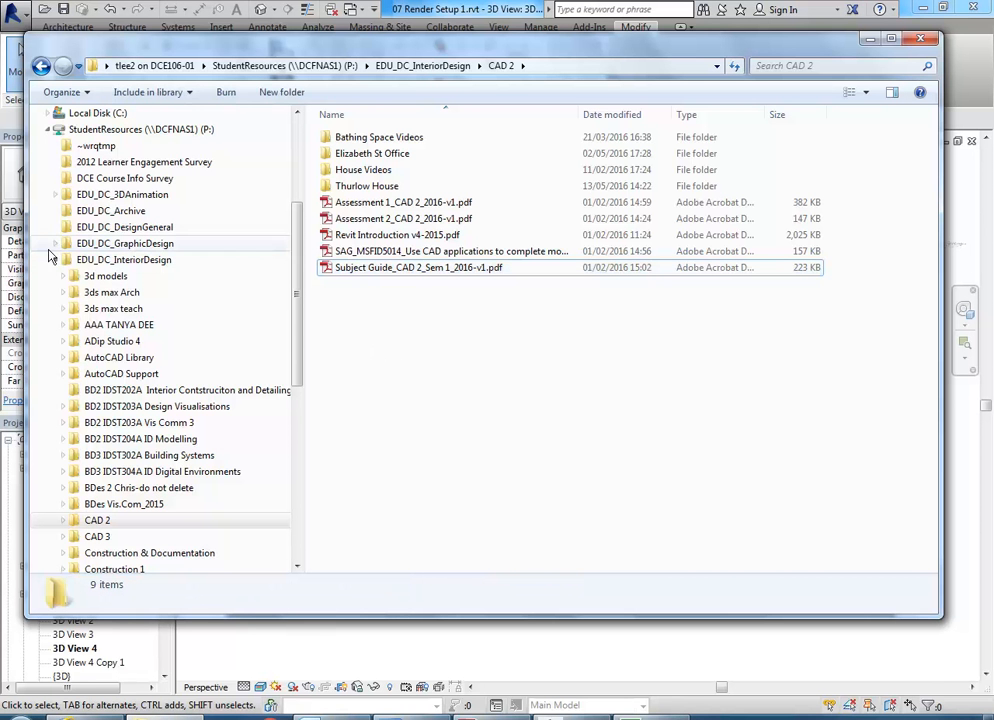
left_click_drag(297, 288, 297, 395)
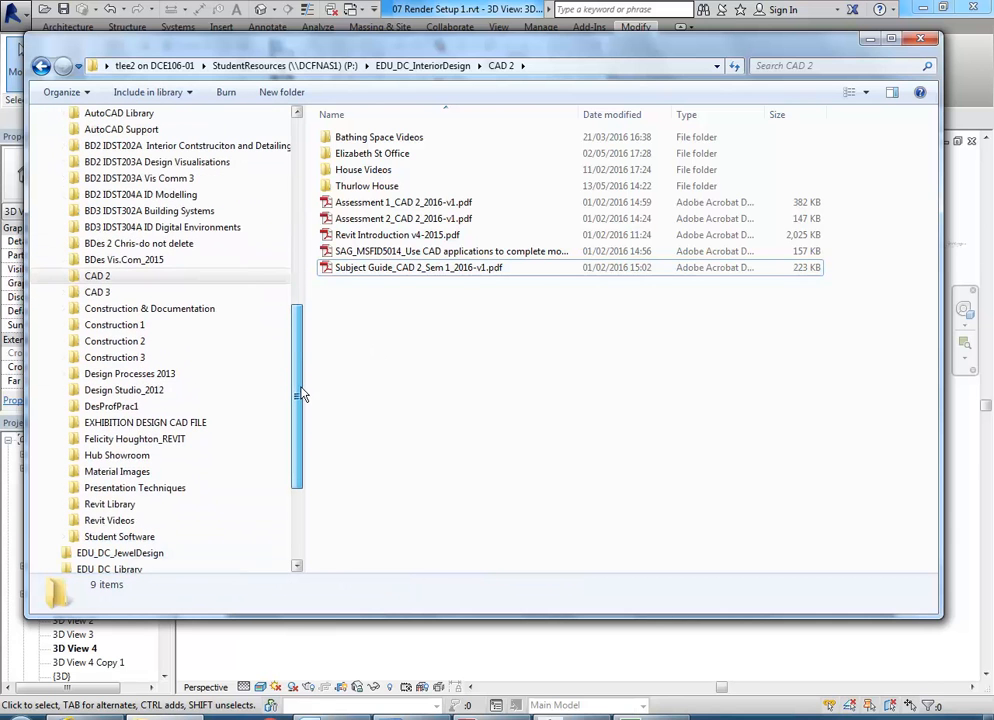
left_click(98, 472)
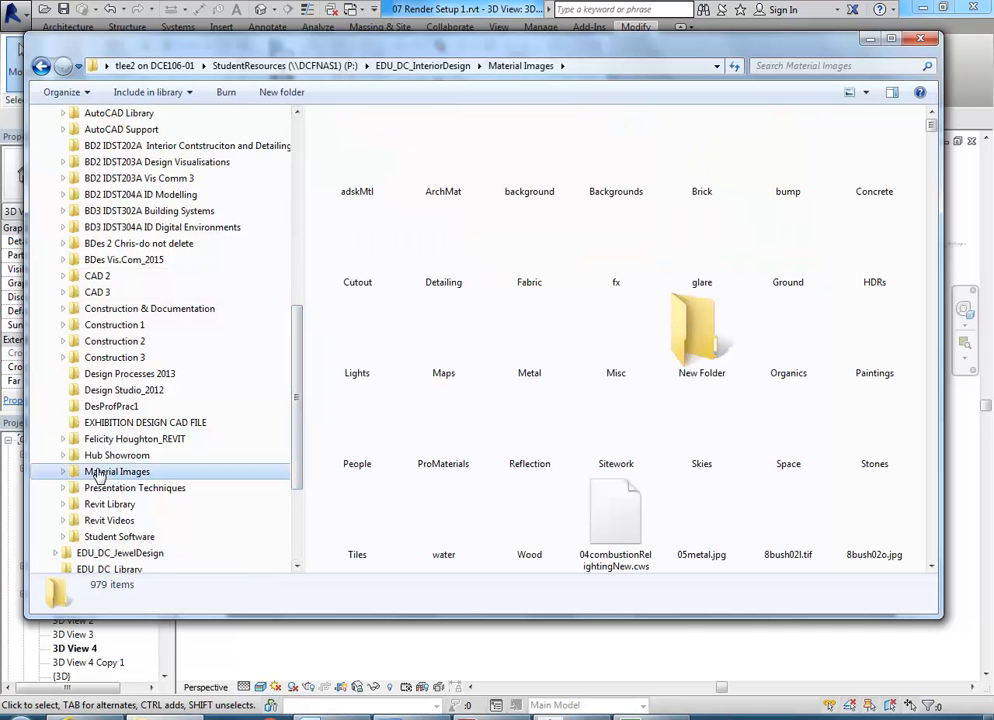
right_click(100, 474)
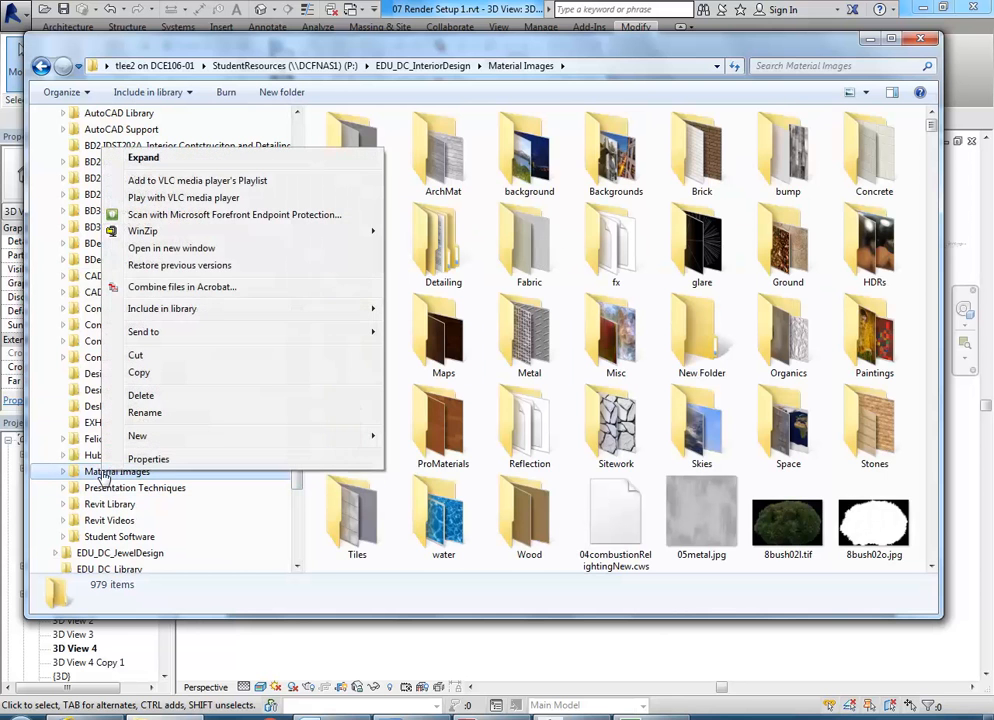
left_click(150, 459)
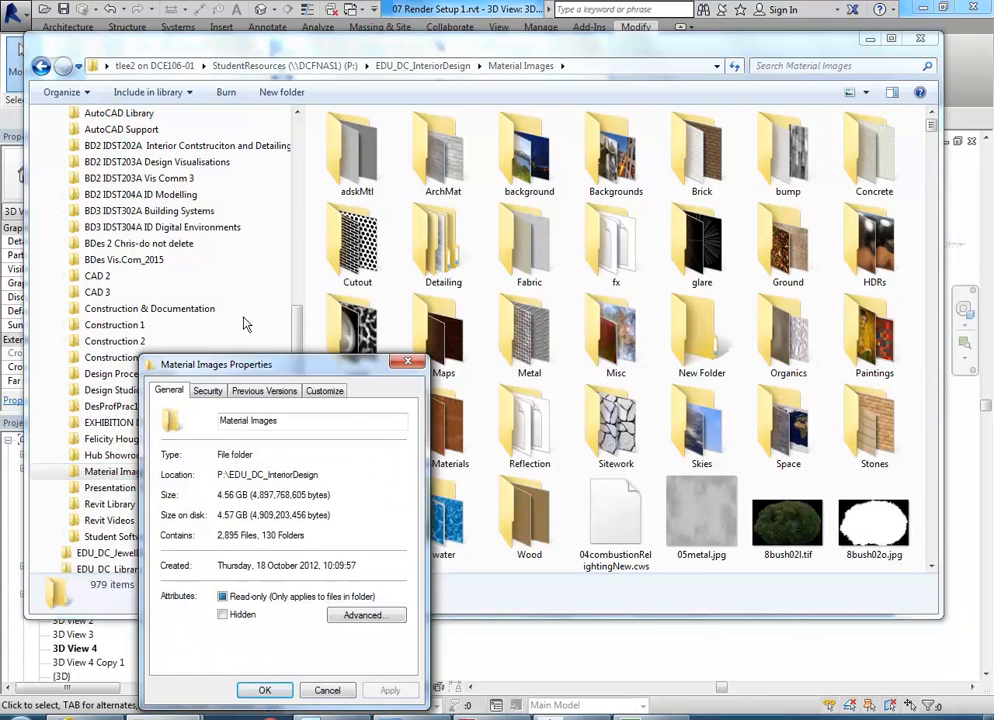
left_click_drag(254, 370, 229, 234)
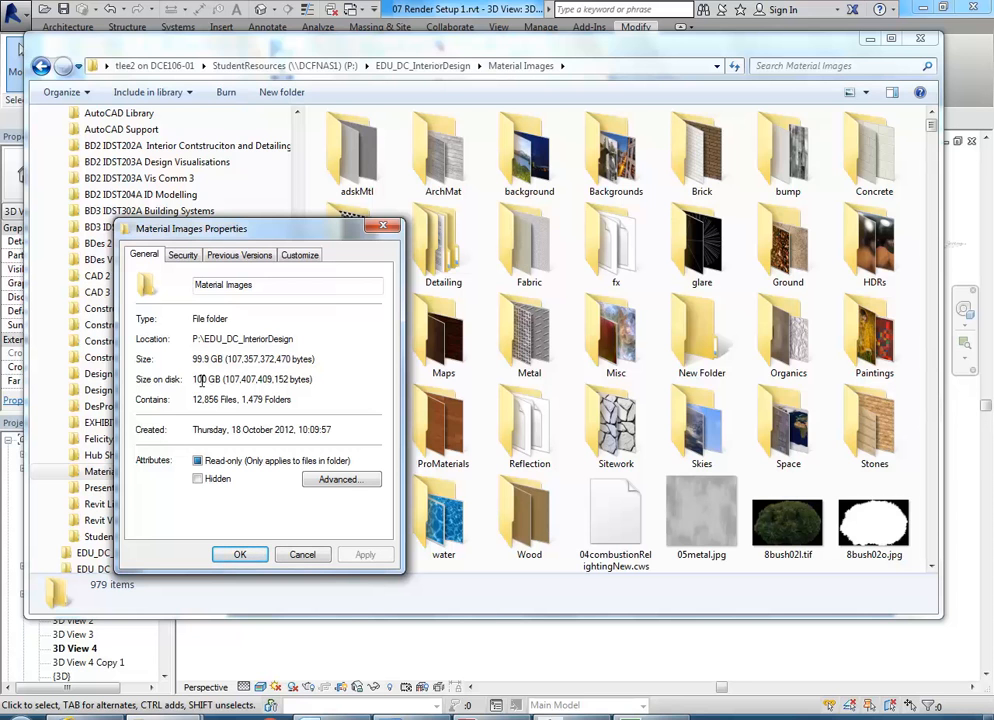
left_click(310, 556)
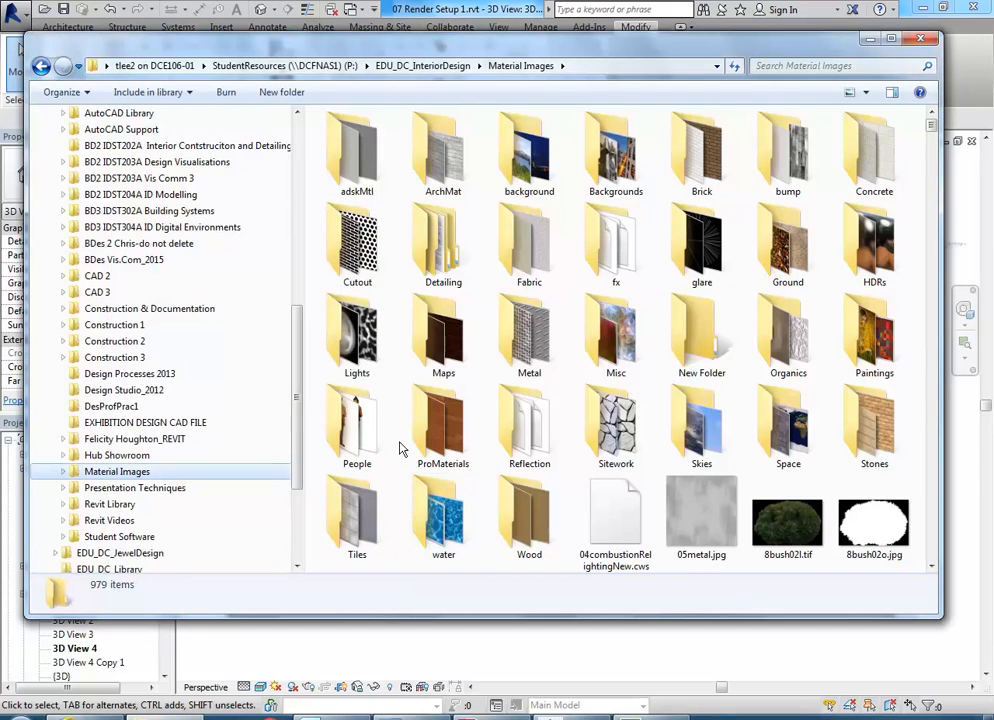
left_click(871, 39)
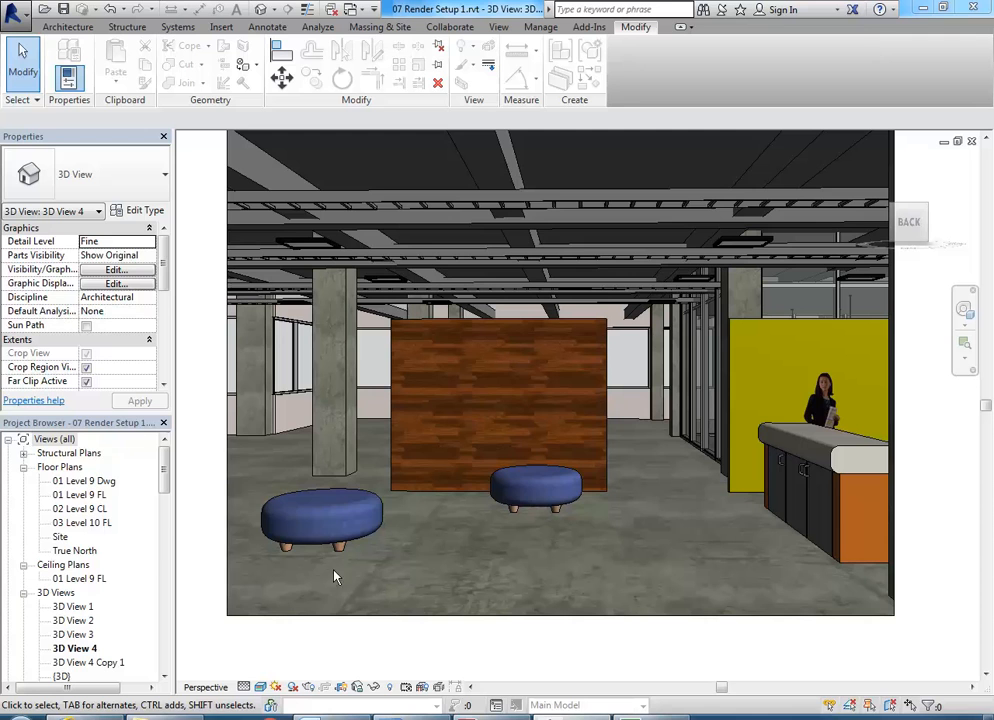
Step: Switch to Internet Explorer and open the Google home page in a new tab
left_click(97, 716)
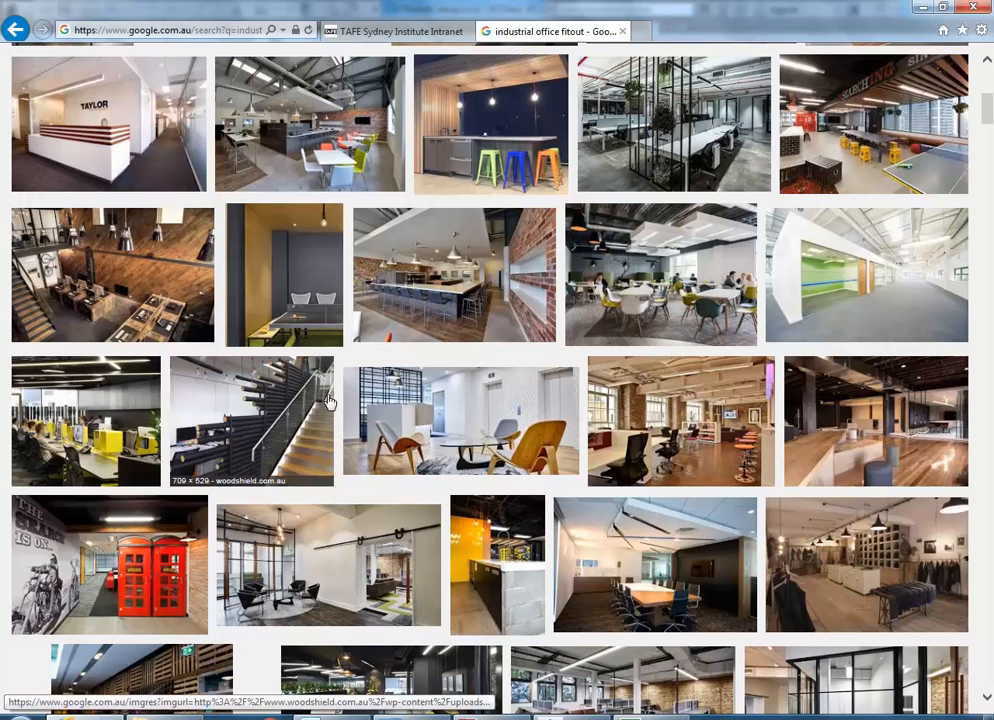
left_click(645, 31)
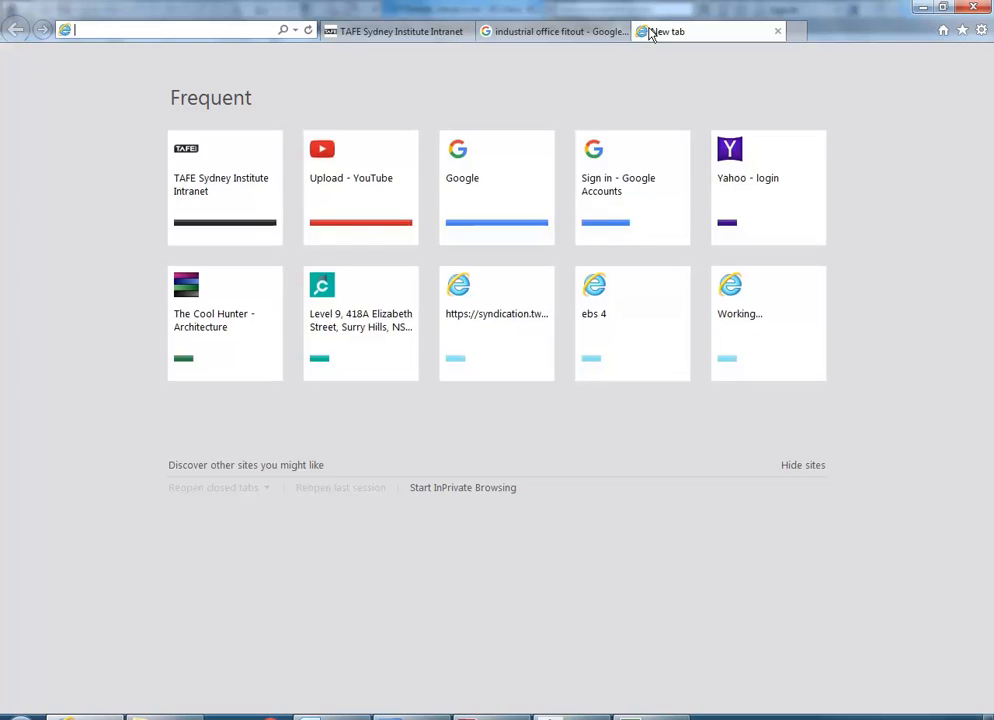
left_click(449, 173)
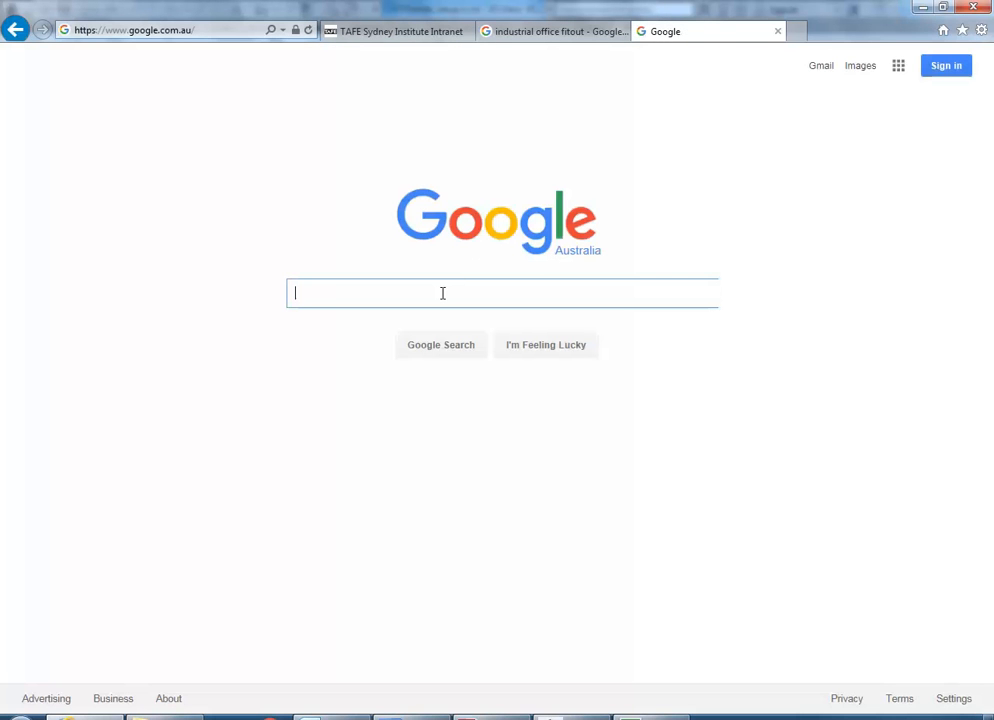